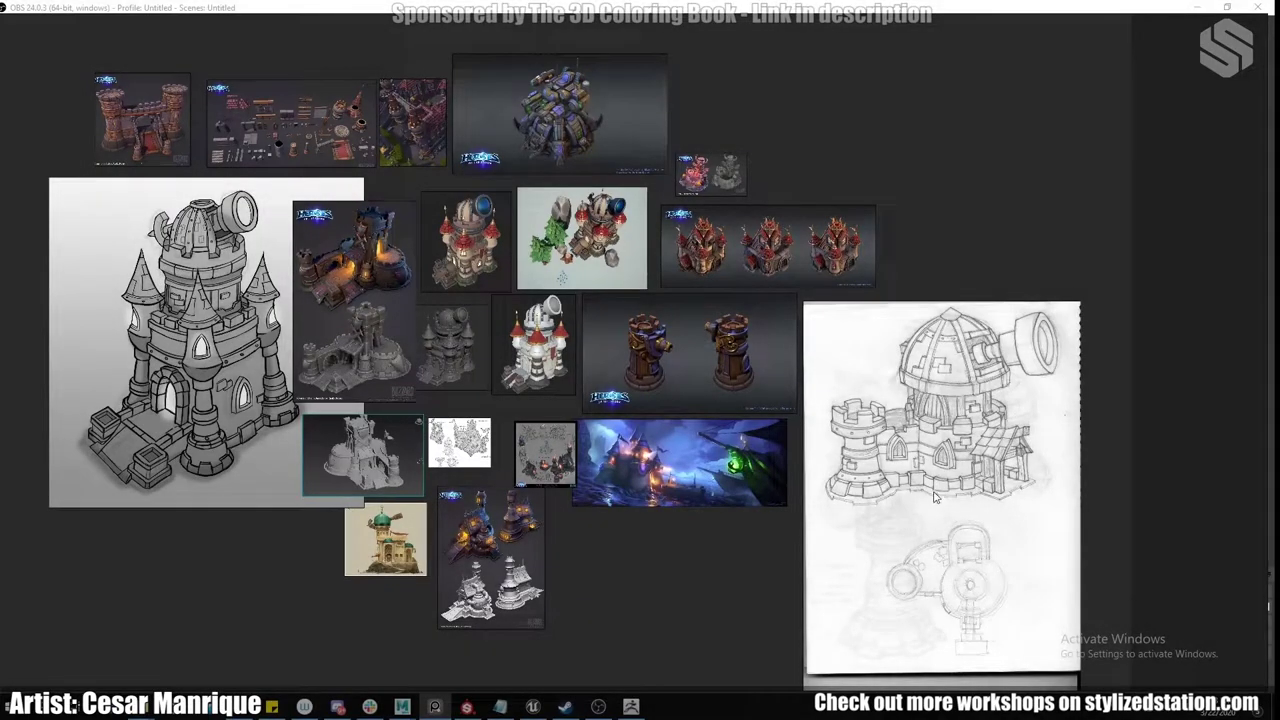
# Examine the pencil sketch of the domed tower and the grey concept drawing of the turreted tower on the reference board.
pyautogui.moveTo(934, 493); pyautogui.dragTo(646, 479, button='middle')
pyautogui.scroll(5, 750, 442)
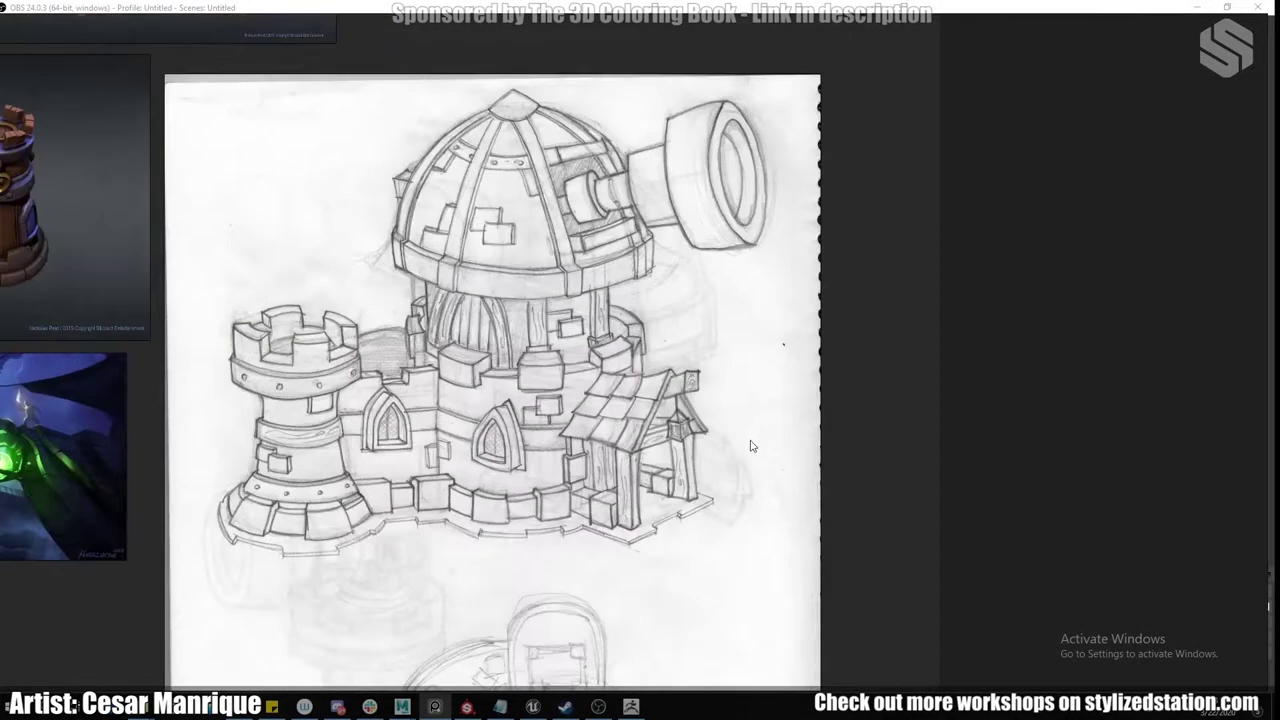
pyautogui.moveTo(636, 406); pyautogui.dragTo(694, 446, button='middle')
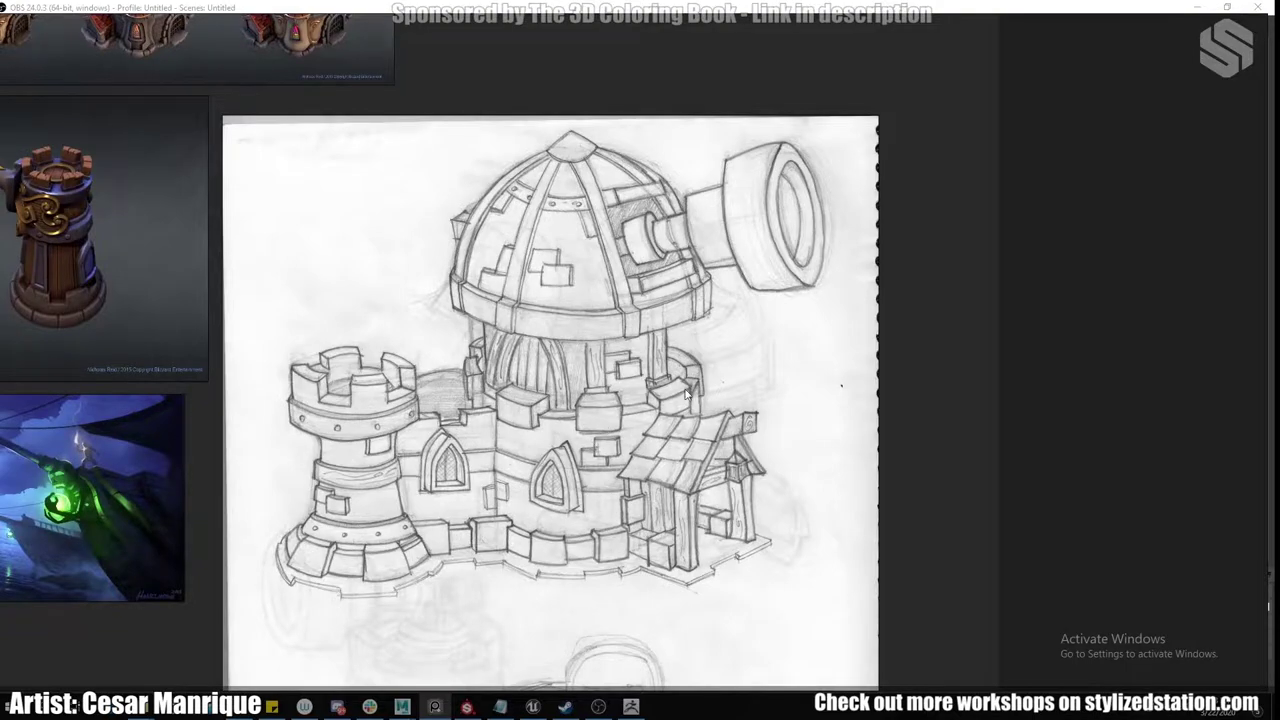
pyautogui.scroll(-3, 518, 372)
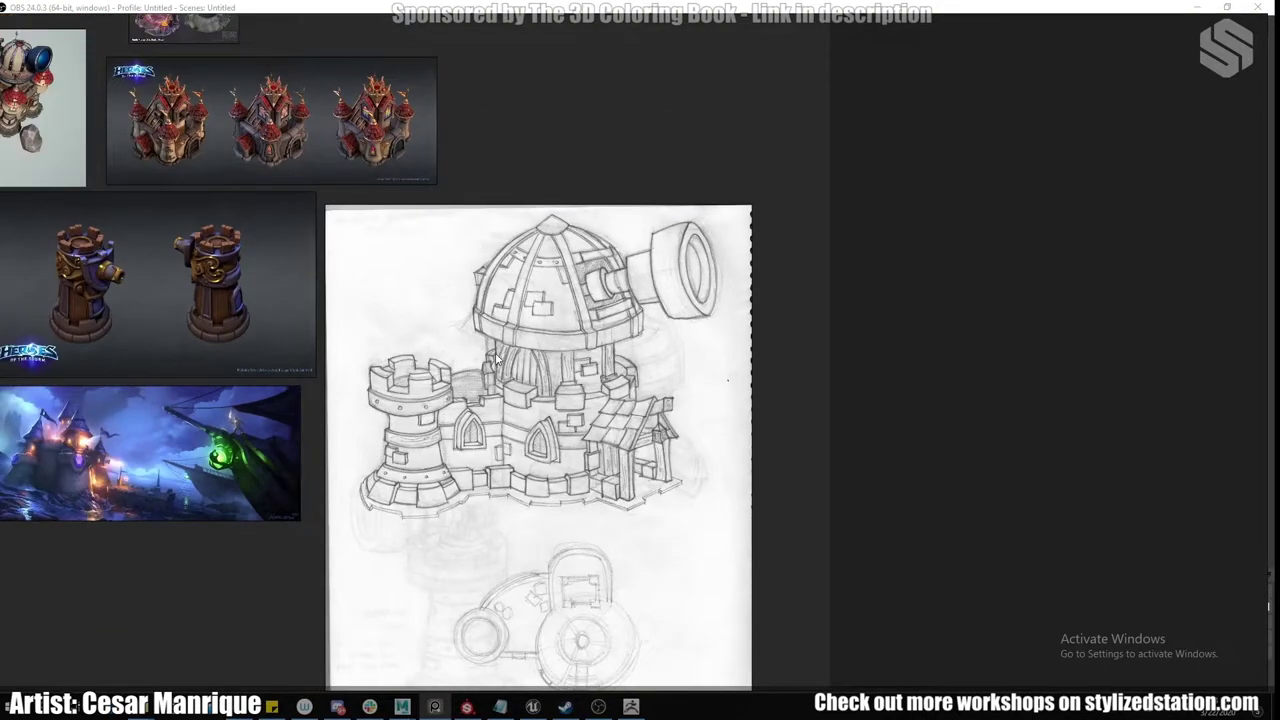
pyautogui.scroll(-3, 497, 359)
pyautogui.moveTo(370, 338); pyautogui.dragTo(1136, 436, button='middle')
pyautogui.scroll(2, 797, 404)
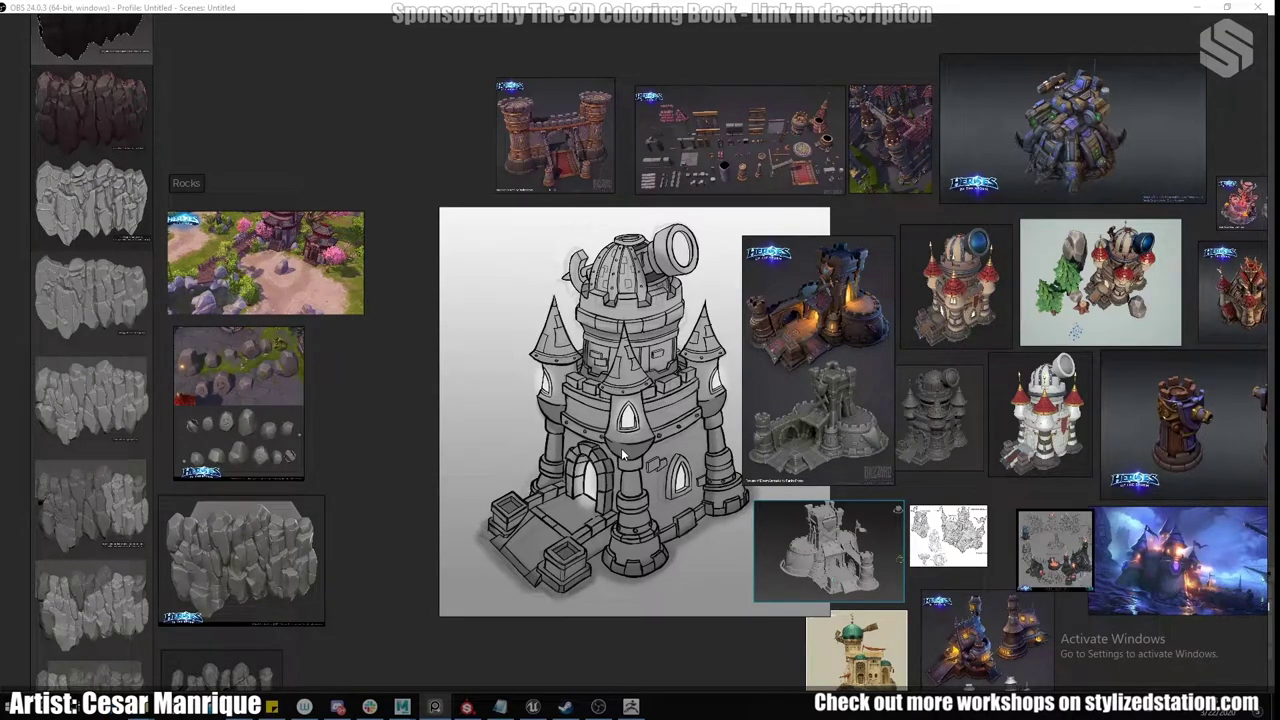
# Examine the Towers of Doom Barracks reference in its coloured and grey renders on the reference board.
pyautogui.moveTo(859, 381); pyautogui.dragTo(529, 353, button='middle')
pyautogui.scroll(-2, 529, 353)
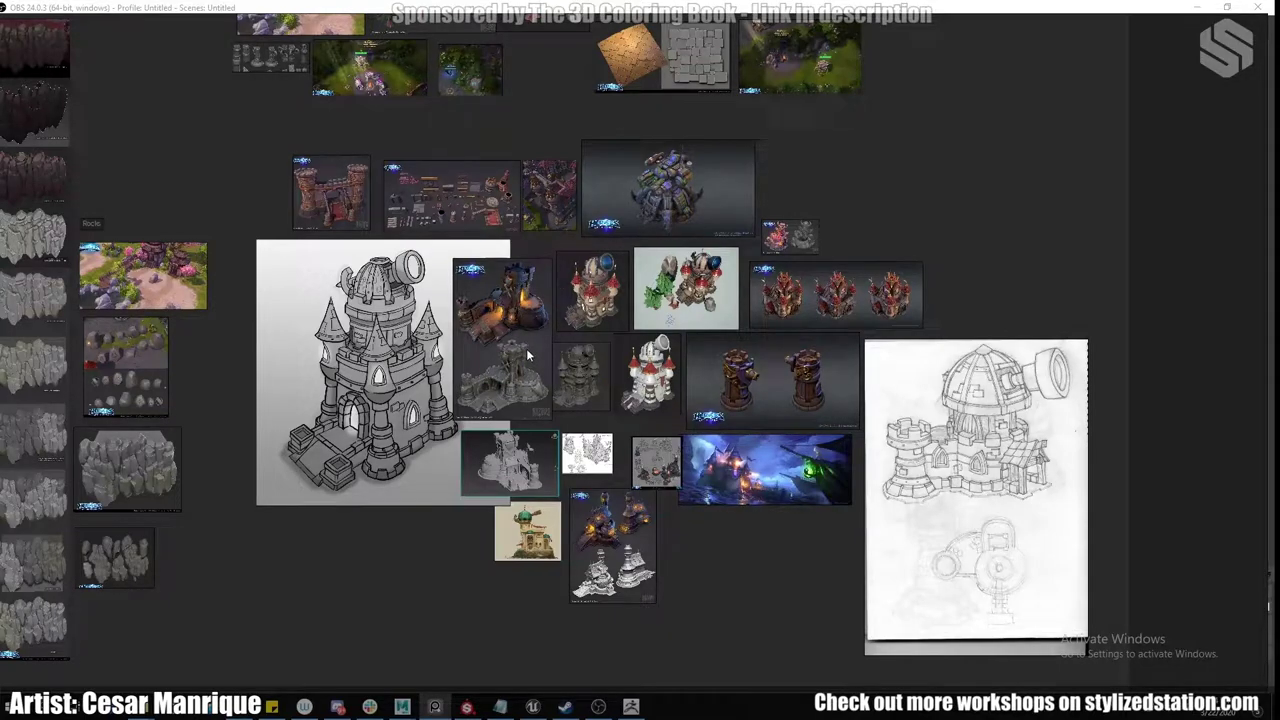
pyautogui.moveTo(527, 350); pyautogui.dragTo(528, 399, button='middle')
pyautogui.scroll(4, 531, 410)
pyautogui.scroll(3, 506, 523)
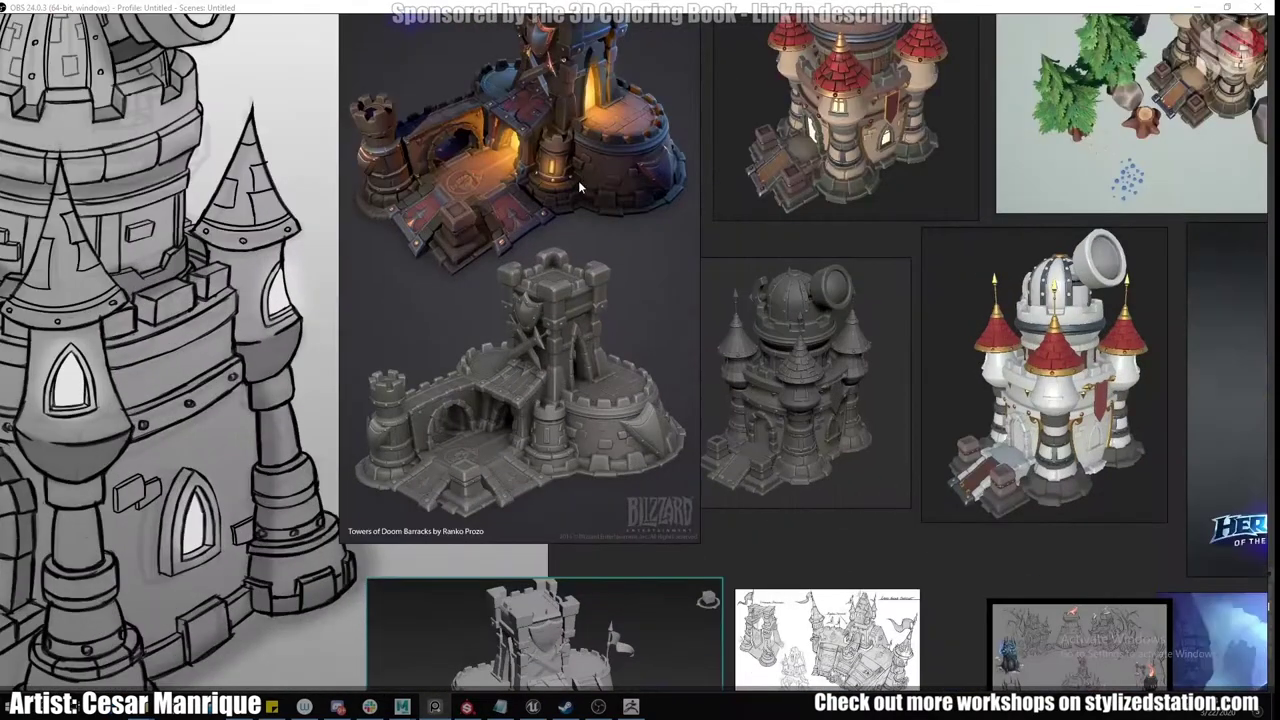
pyautogui.scroll(-5, 528, 358)
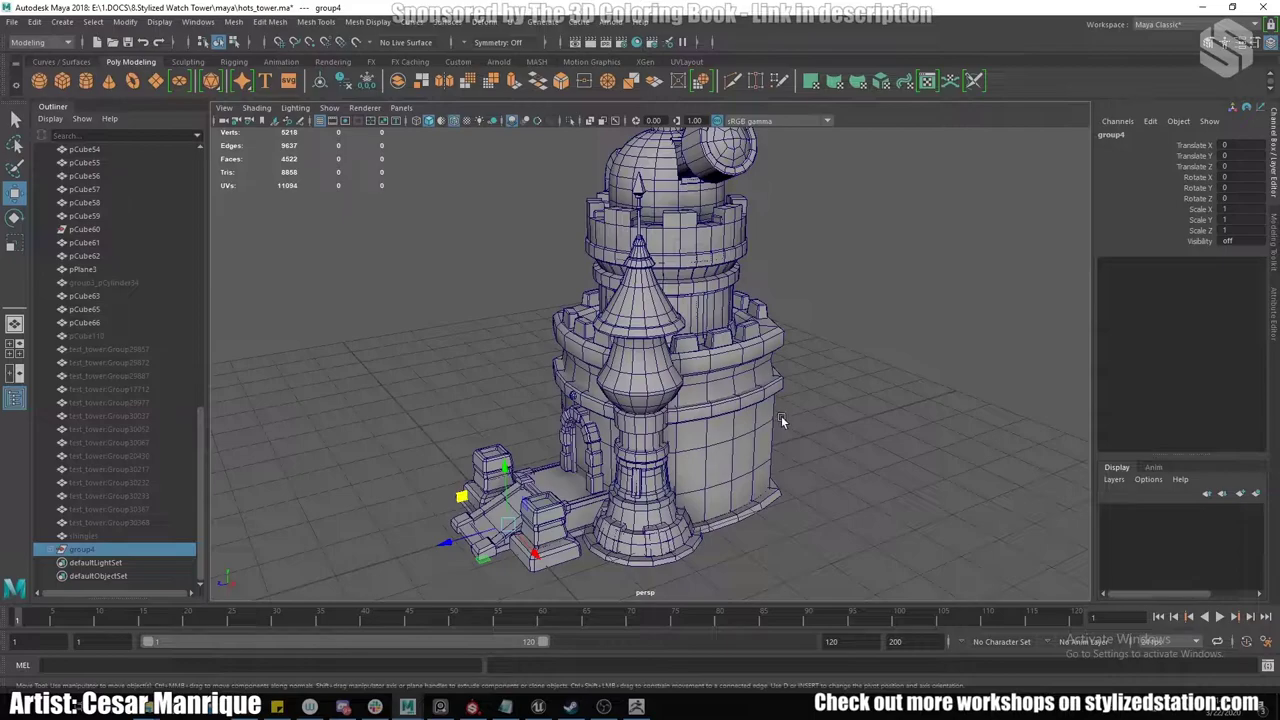
# Switch to Maya and inspect the tower model with its single front turret, selecting the turret's base column.
pyautogui.keyDown('alt'); pyautogui.moveTo(785, 445); pyautogui.dragTo(821, 472, button='right'); pyautogui.keyUp('alt')
pyautogui.keyDown('alt'); pyautogui.moveTo(821, 472); pyautogui.dragTo(797, 324, button='middle'); pyautogui.keyUp('alt')
pyautogui.keyDown('alt'); pyautogui.moveTo(702, 330); pyautogui.dragTo(729, 349, button='right'); pyautogui.keyUp('alt')
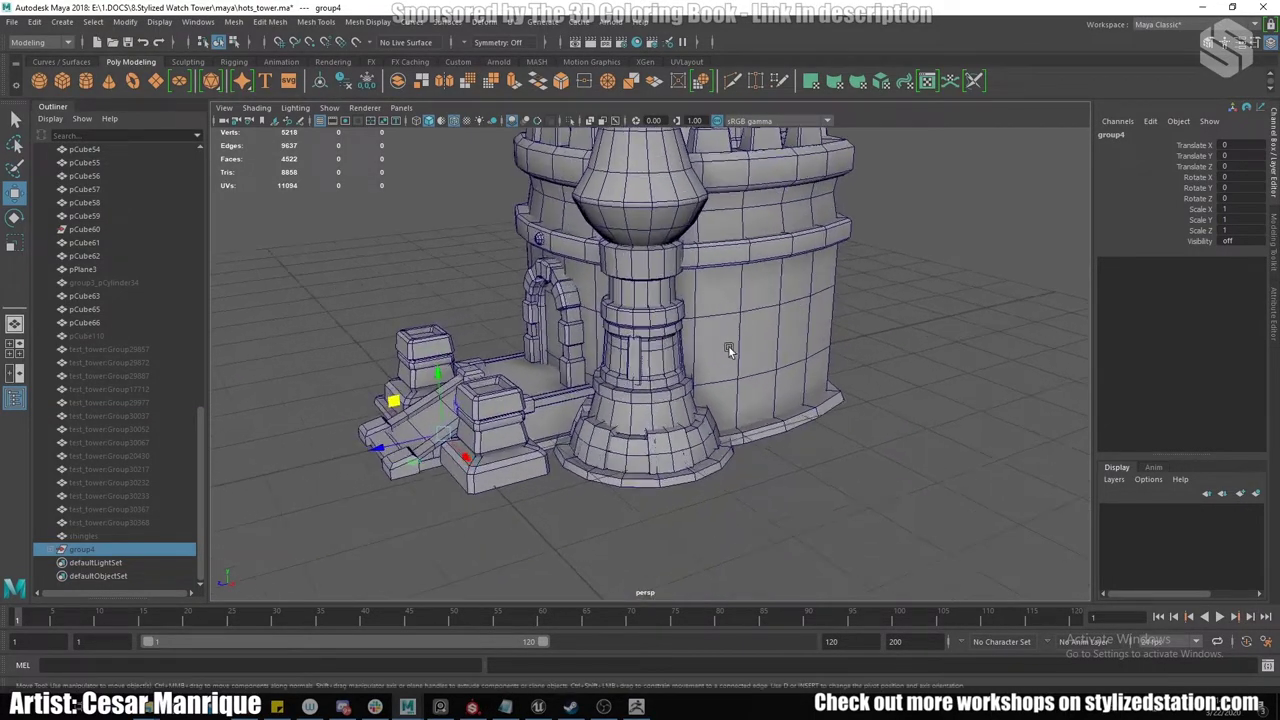
pyautogui.keyDown('alt'); pyautogui.moveTo(728, 350); pyautogui.dragTo(721, 399); pyautogui.keyUp('alt')
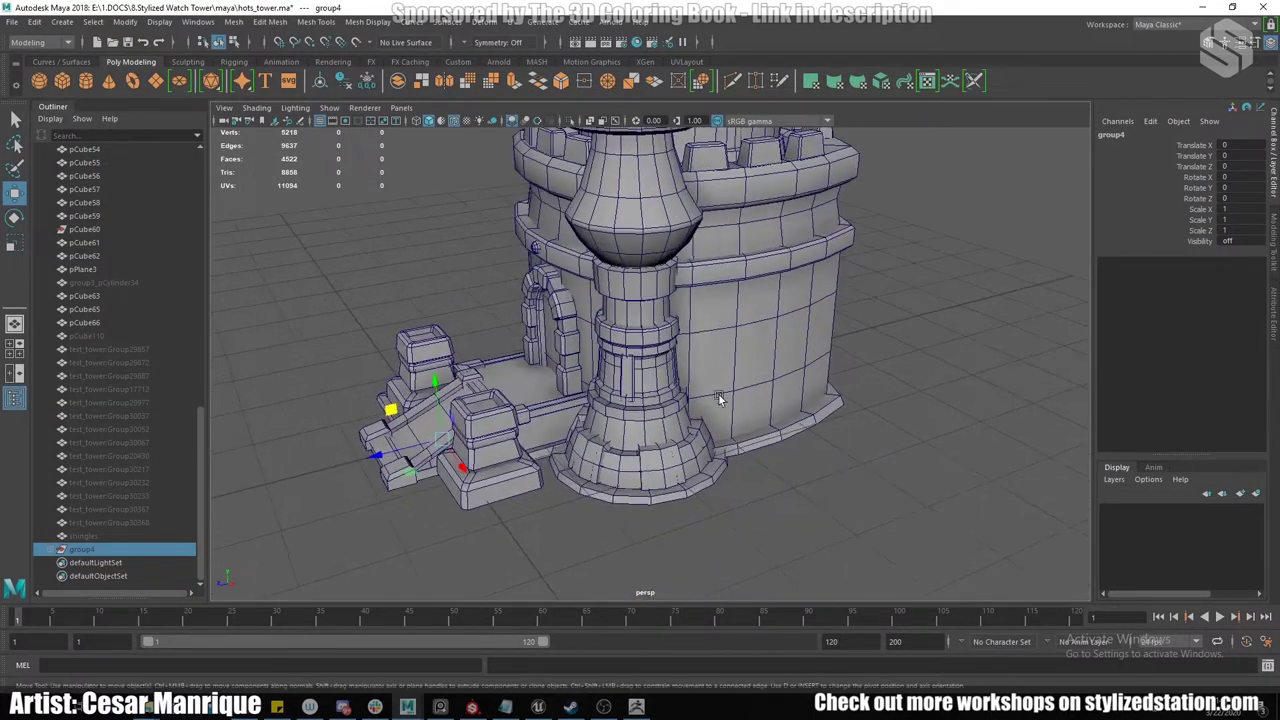
pyautogui.click(640, 445)
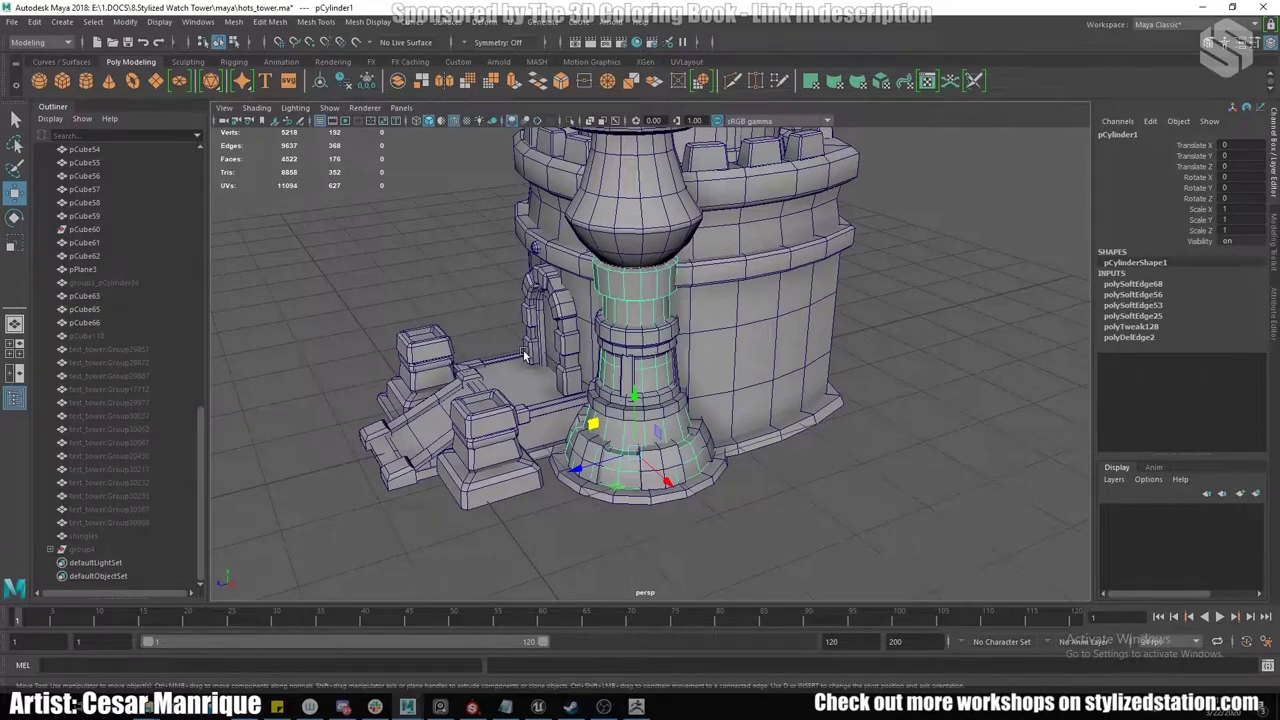
pyautogui.scroll(-5, 700, 363)
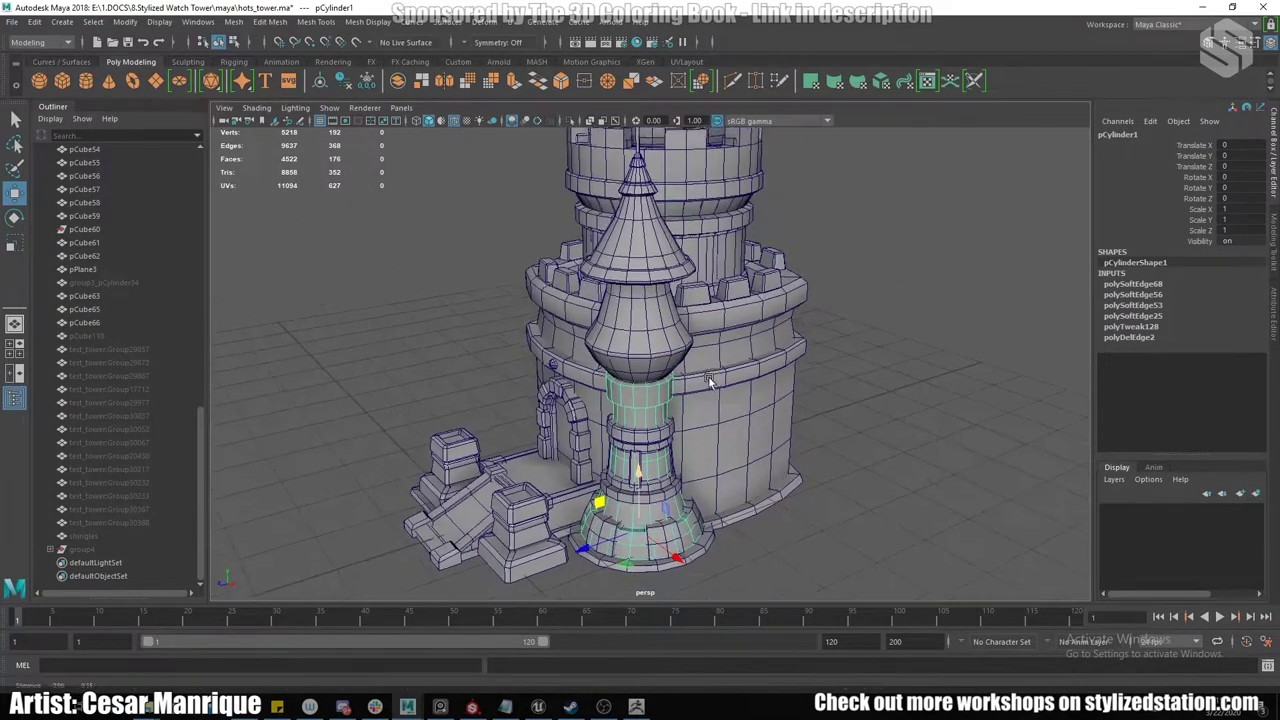
pyautogui.keyDown('alt'); pyautogui.moveTo(708, 378); pyautogui.dragTo(708, 389, button='middle'); pyautogui.keyUp('alt')
pyautogui.scroll(-1, 706, 384)
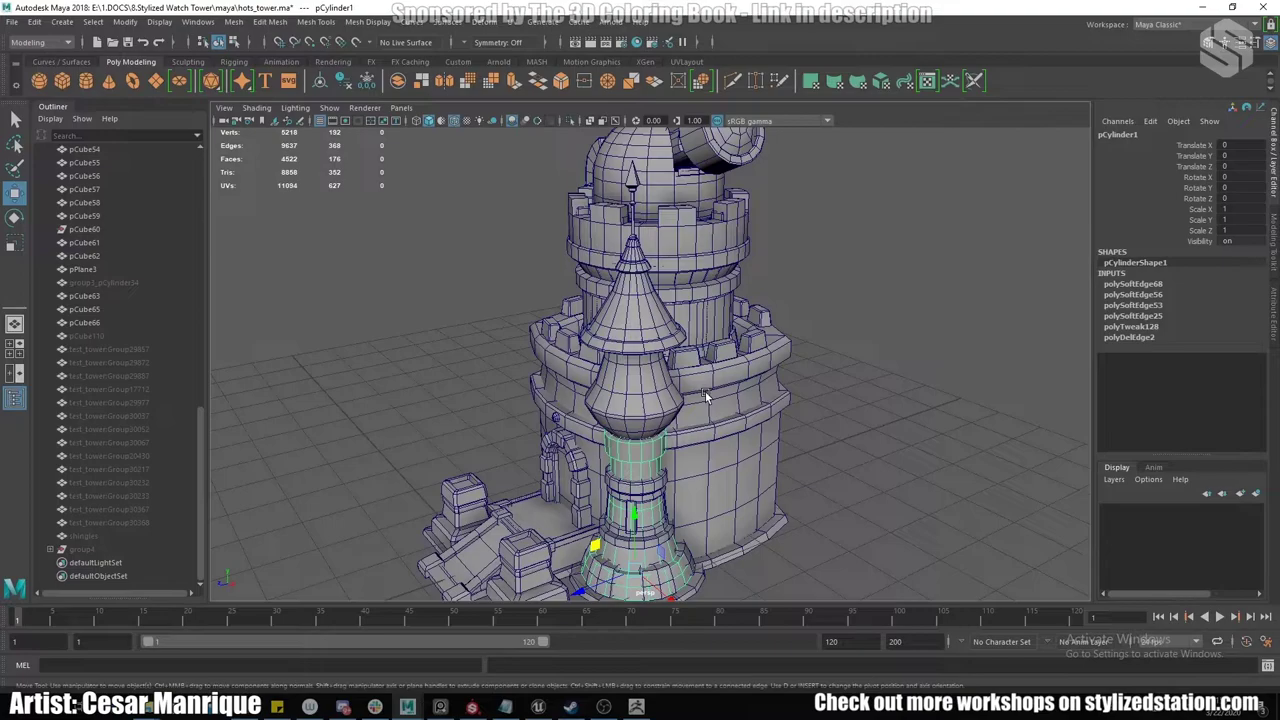
pyautogui.keyDown('alt'); pyautogui.moveTo(732, 274); pyautogui.dragTo(742, 230); pyautogui.keyUp('alt')
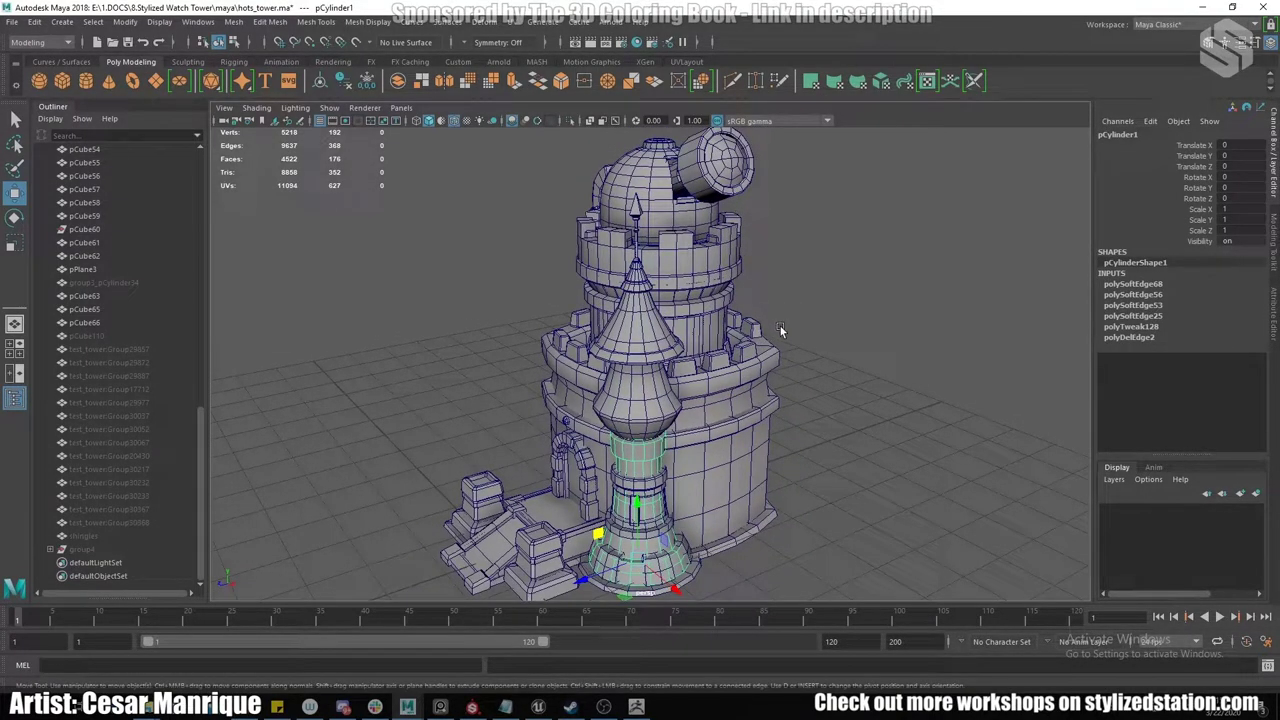
pyautogui.keyDown('alt'); pyautogui.moveTo(750, 416); pyautogui.dragTo(725, 371); pyautogui.keyUp('alt')
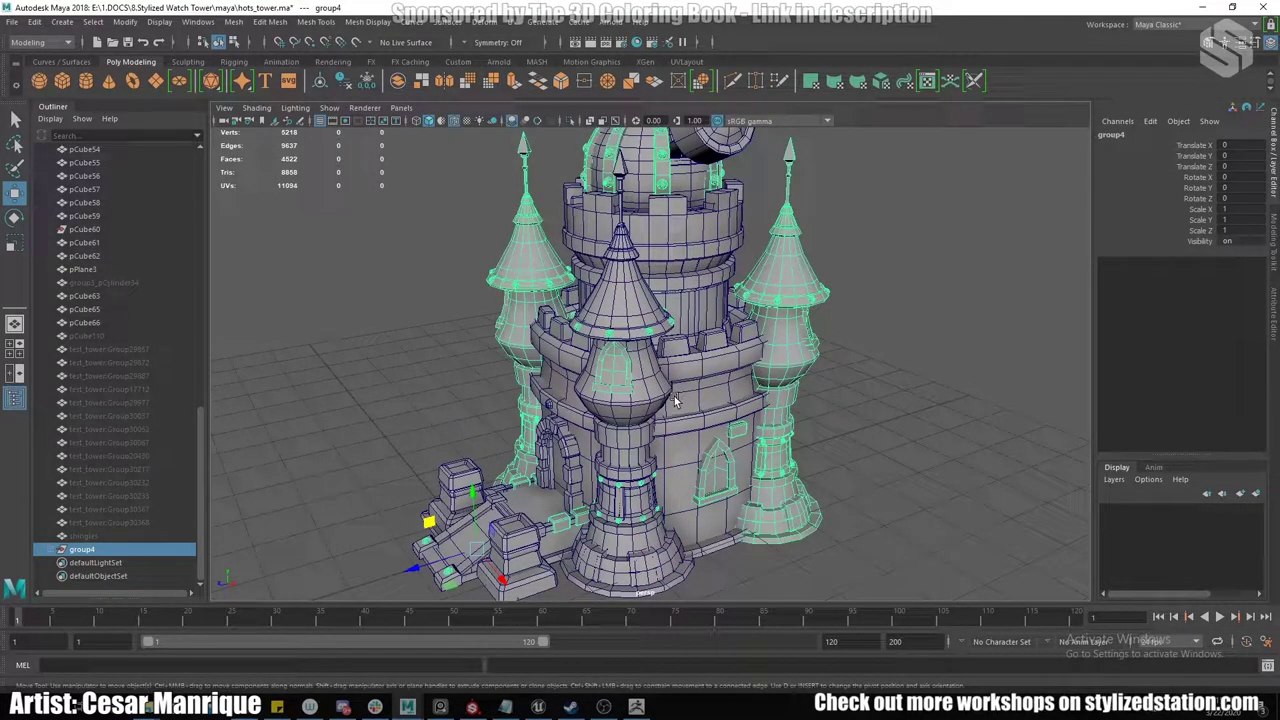
# Inspect the rivets, arched windows and repeated corner turrets on the detailed tower model, from the roofs down to the column bases.
pyautogui.scroll(8, 674, 396)
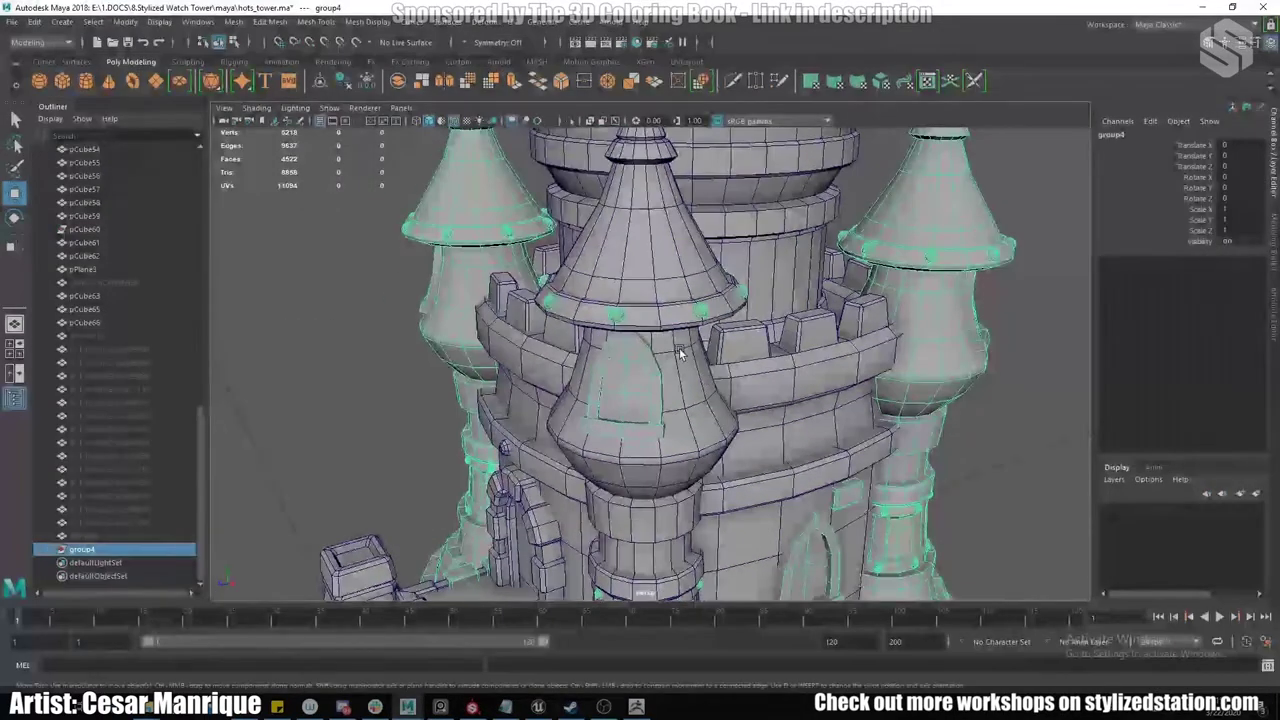
pyautogui.keyDown('alt'); pyautogui.moveTo(680, 355); pyautogui.dragTo(527, 310); pyautogui.keyUp('alt')
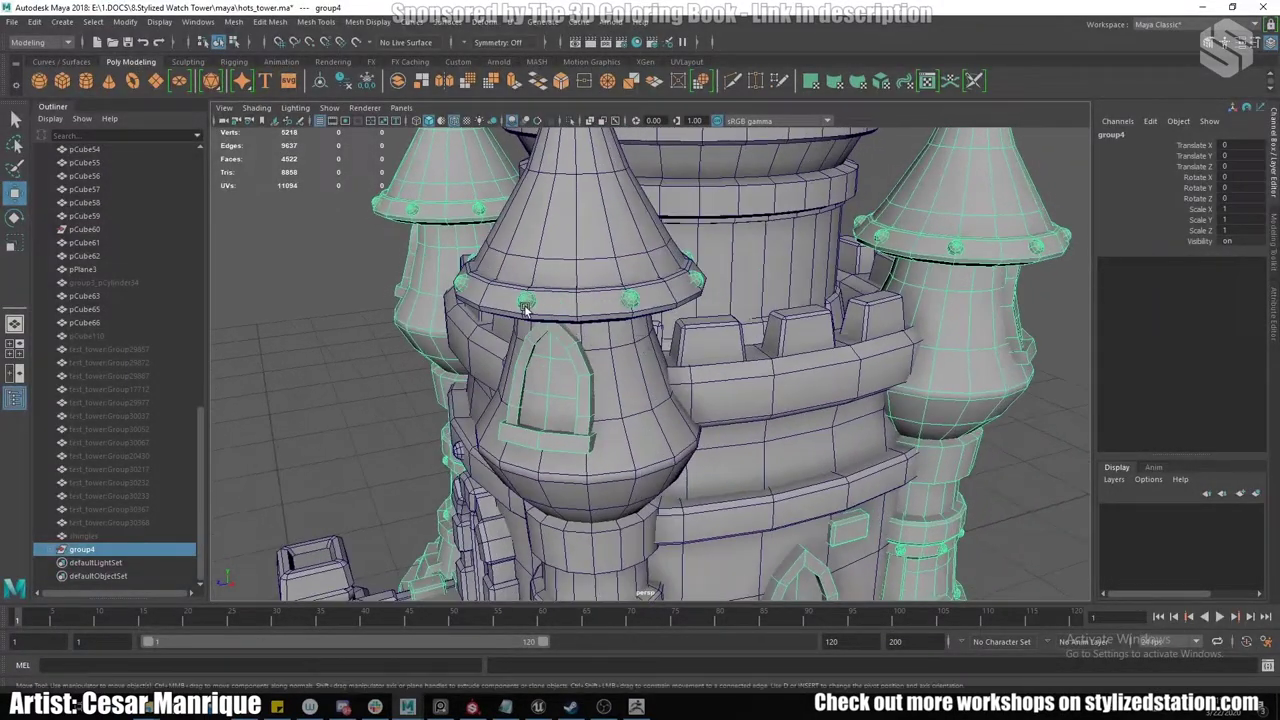
pyautogui.keyDown('alt'); pyautogui.moveTo(660, 425); pyautogui.dragTo(557, 297, button='middle'); pyautogui.keyUp('alt')
pyautogui.keyDown('alt'); pyautogui.moveTo(729, 459); pyautogui.dragTo(943, 289, button='middle'); pyautogui.keyUp('alt')
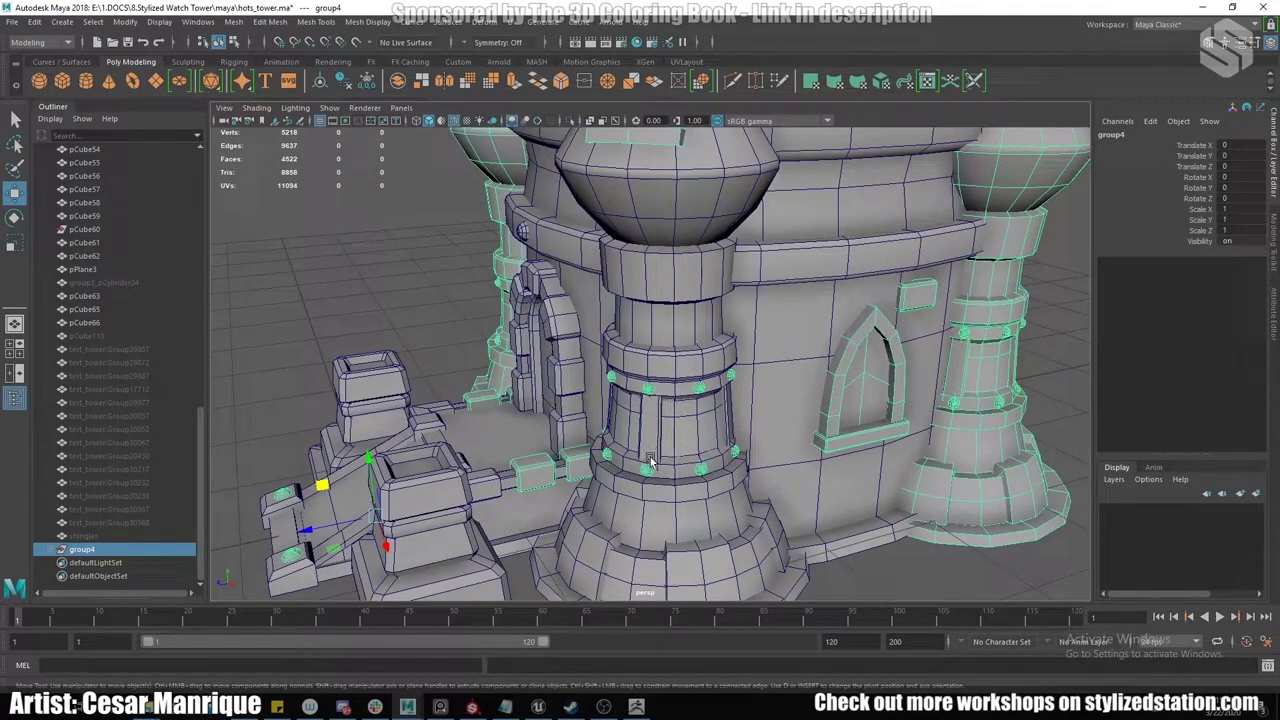
pyautogui.keyDown('alt'); pyautogui.moveTo(797, 399); pyautogui.dragTo(755, 190, button='right'); pyautogui.keyUp('alt')
pyautogui.keyDown('alt'); pyautogui.moveTo(755, 190); pyautogui.dragTo(753, 320, button='middle'); pyautogui.keyUp('alt')
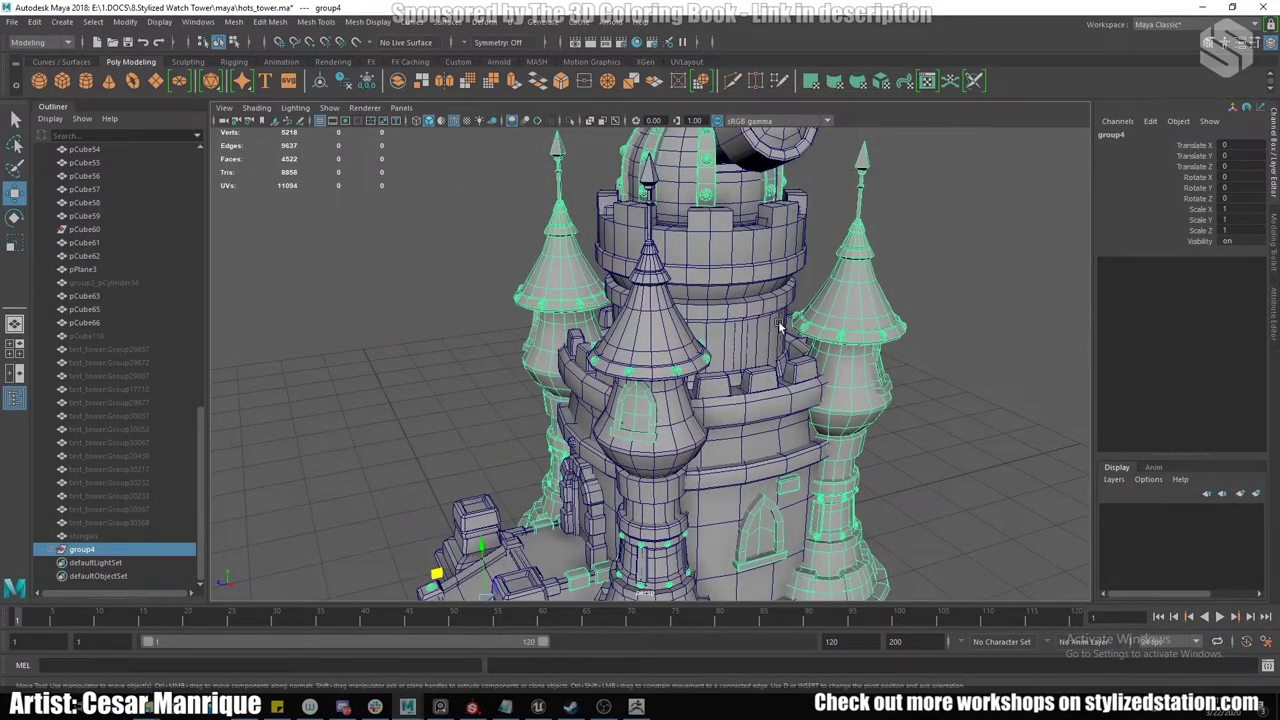
pyautogui.keyDown('alt'); pyautogui.moveTo(804, 350); pyautogui.dragTo(714, 306, button='right'); pyautogui.keyUp('alt')
pyautogui.moveTo(714, 306)
pyautogui.keyDown('alt'); pyautogui.mouseDown()
pyautogui.moveTo(735, 298)
pyautogui.moveTo(694, 297)
pyautogui.mouseUp(); pyautogui.keyUp('alt')
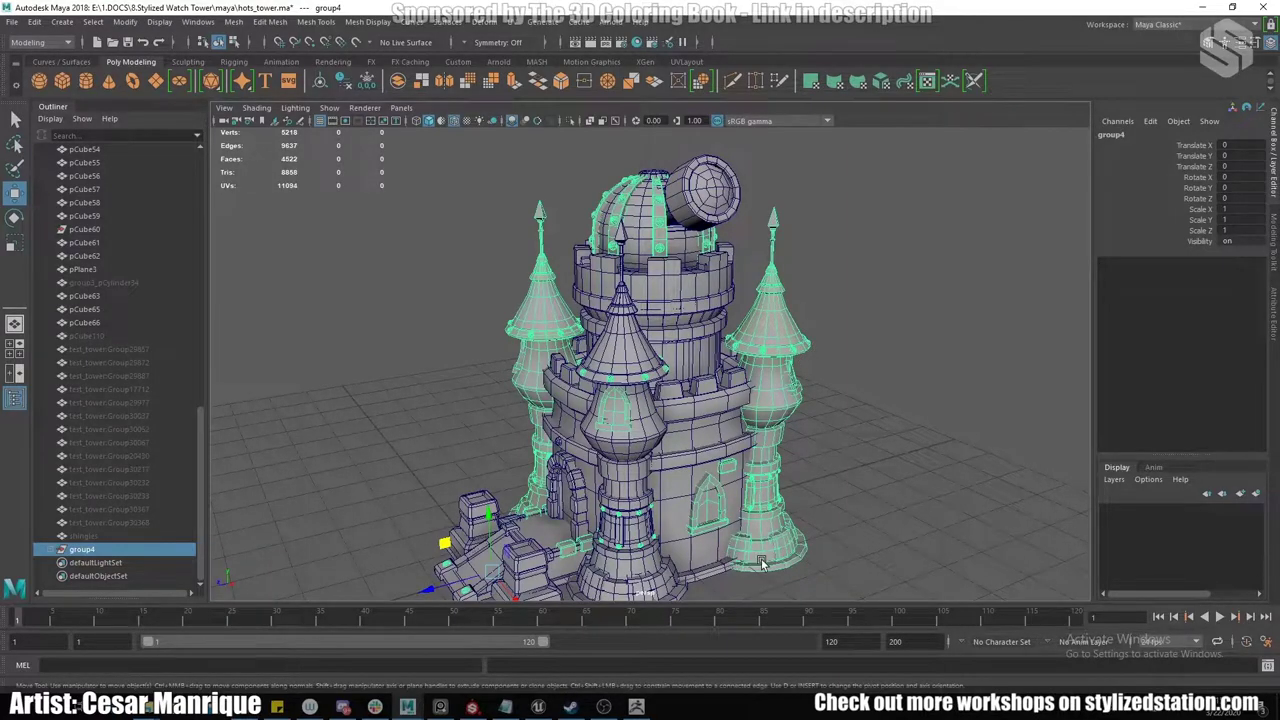
# Inspect the repeated turrets from the other sides of the tower and select the battlement blocks between two of them.
pyautogui.keyDown('alt'); pyautogui.moveTo(760, 565); pyautogui.dragTo(640, 382); pyautogui.keyUp('alt')
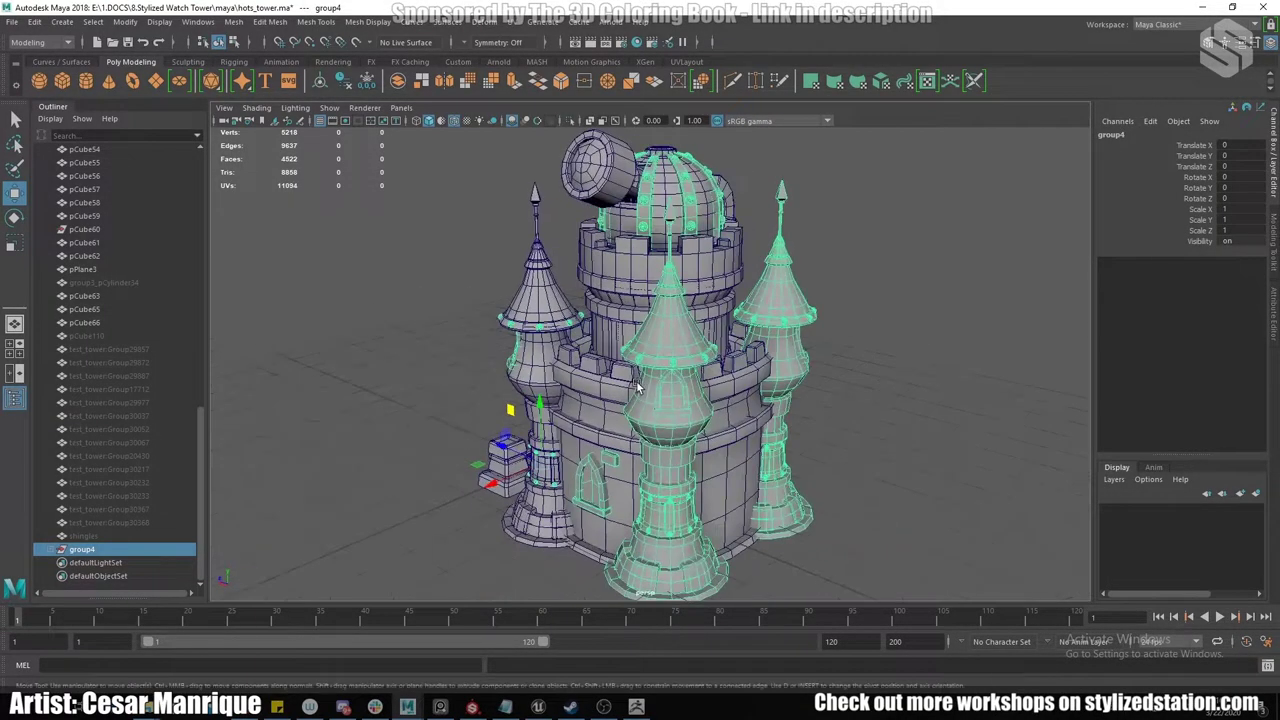
pyautogui.keyDown('alt'); pyautogui.moveTo(616, 338); pyautogui.dragTo(668, 445, button='right'); pyautogui.keyUp('alt')
pyautogui.keyDown('alt'); pyautogui.moveTo(606, 378); pyautogui.dragTo(686, 349, button='middle'); pyautogui.keyUp('alt')
pyautogui.keyDown('alt'); pyautogui.moveTo(622, 343); pyautogui.dragTo(741, 347); pyautogui.keyUp('alt')
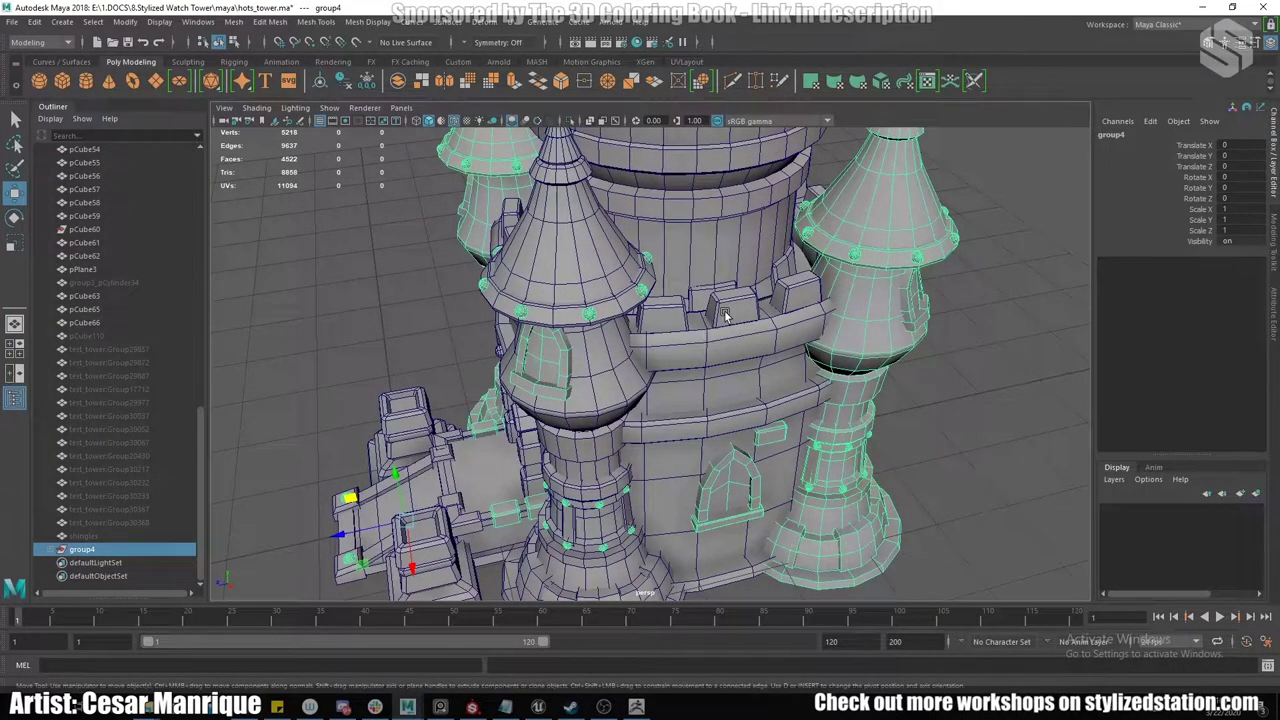
pyautogui.keyDown('alt'); pyautogui.moveTo(728, 325); pyautogui.dragTo(623, 345); pyautogui.keyUp('alt')
pyautogui.click(622, 317)
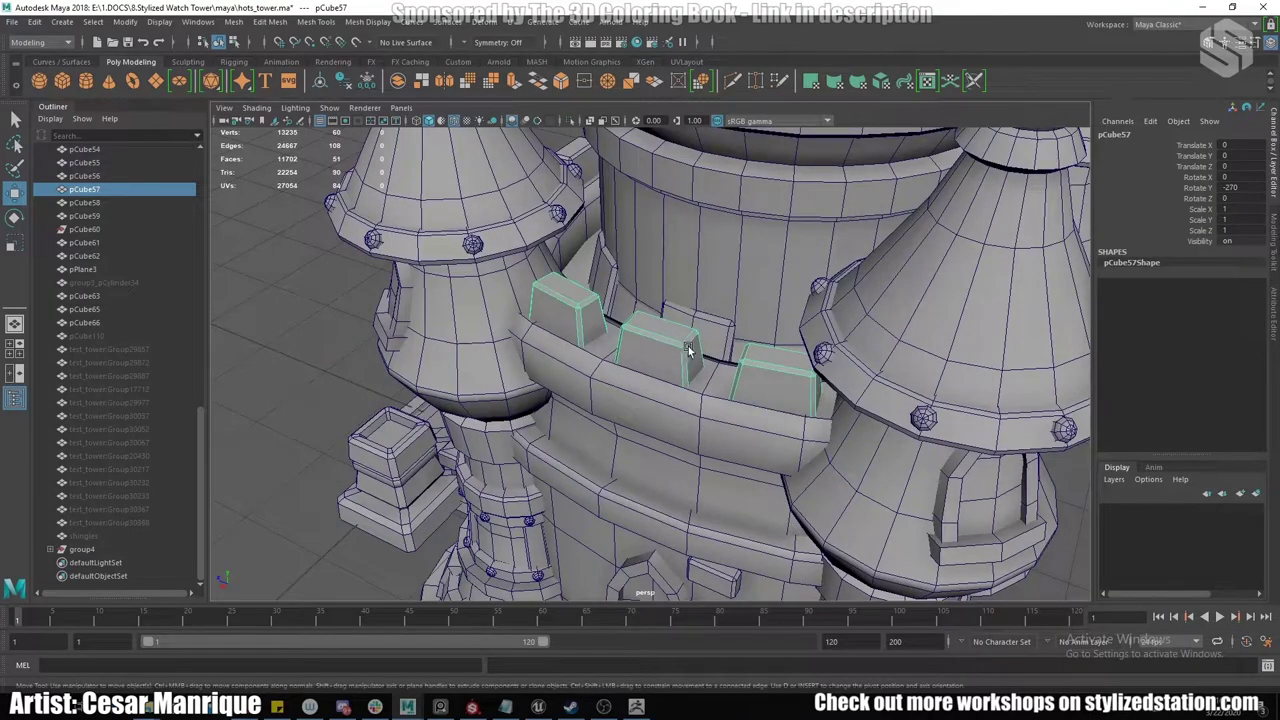
# Inspect the entrance ramp, doorway, turrets and telescope dome of the complete tower from several angles.
pyautogui.moveTo(697, 386)
pyautogui.keyDown('alt'); pyautogui.mouseDown()
pyautogui.moveTo(662, 414)
pyautogui.moveTo(532, 399)
pyautogui.moveTo(609, 447)
pyautogui.moveTo(697, 353)
pyautogui.moveTo(678, 388)
pyautogui.mouseUp(); pyautogui.keyUp('alt')
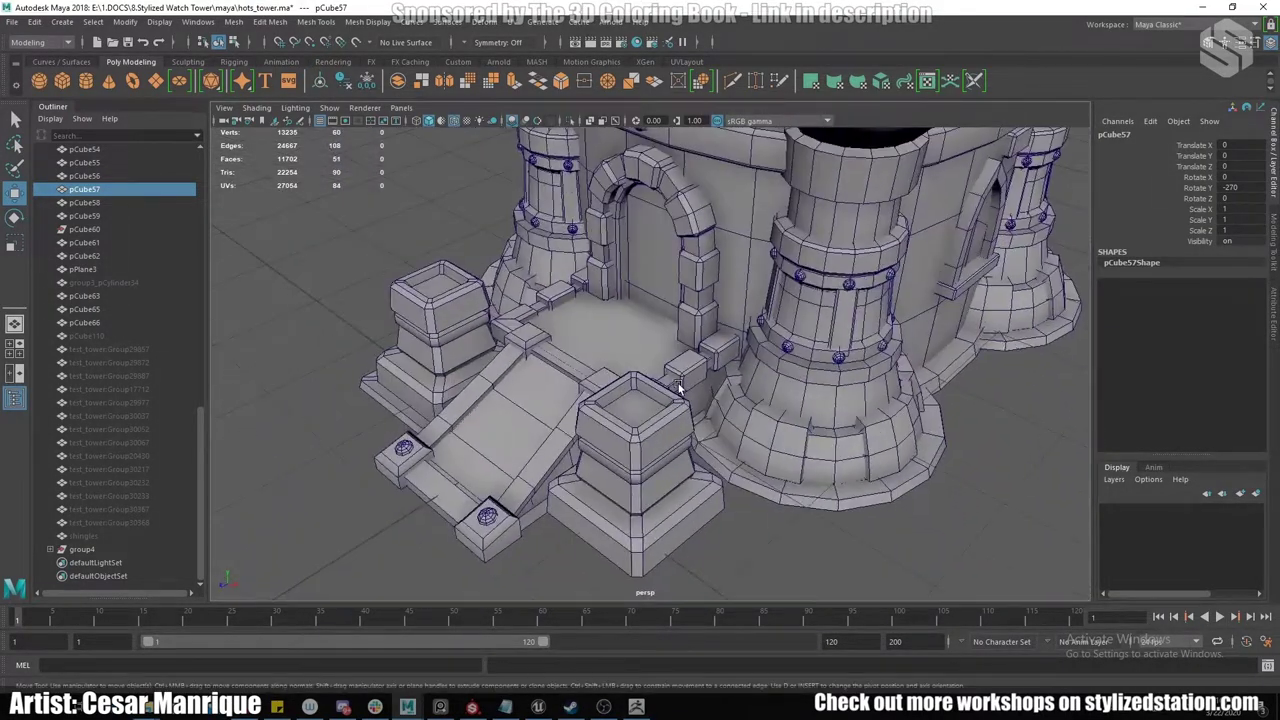
pyautogui.keyDown('alt'); pyautogui.moveTo(628, 547); pyautogui.dragTo(665, 490); pyautogui.keyUp('alt')
pyautogui.keyDown('alt'); pyautogui.moveTo(667, 374); pyautogui.dragTo(742, 382); pyautogui.keyUp('alt')
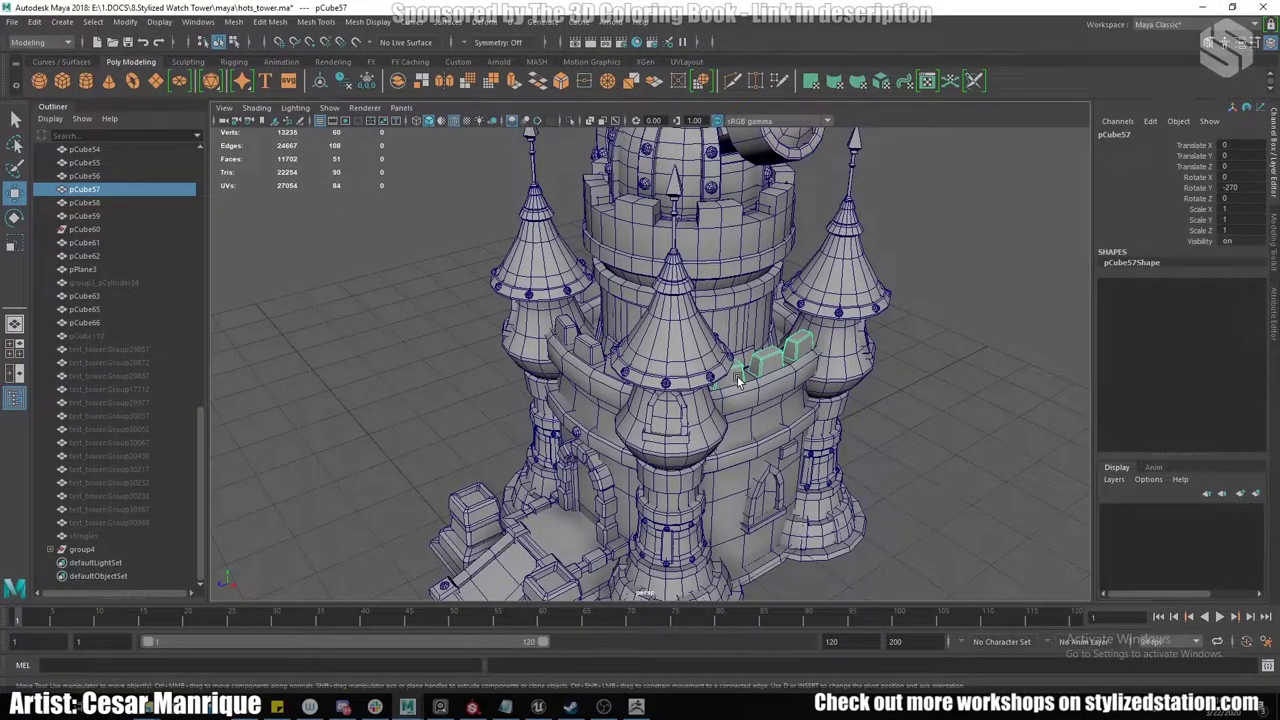
pyautogui.keyDown('alt'); pyautogui.moveTo(770, 404); pyautogui.dragTo(749, 312, button='right'); pyautogui.keyUp('alt')
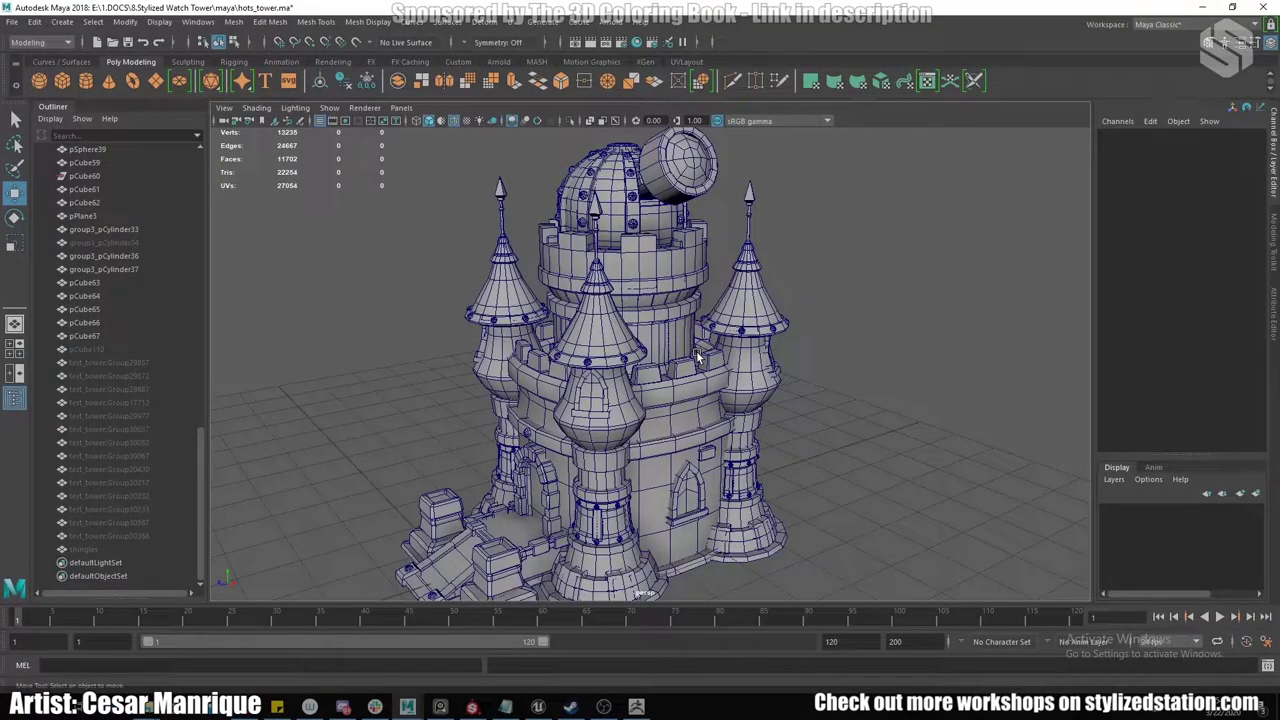
pyautogui.keyDown('alt'); pyautogui.moveTo(696, 350); pyautogui.dragTo(648, 350); pyautogui.keyUp('alt')
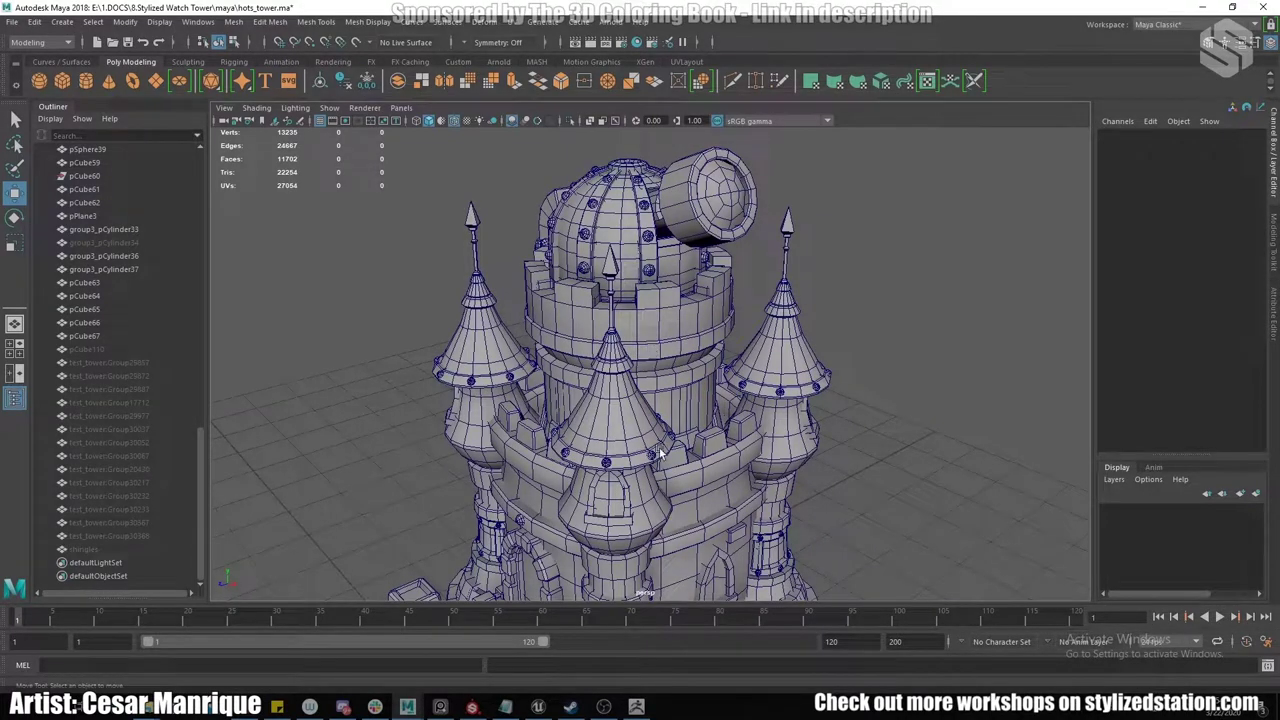
pyautogui.keyDown('alt'); pyautogui.moveTo(668, 490); pyautogui.dragTo(679, 349, button='middle'); pyautogui.keyUp('alt')
pyautogui.moveTo(678, 350)
pyautogui.keyDown('alt'); pyautogui.mouseDown()
pyautogui.moveTo(662, 313)
pyautogui.moveTo(663, 360)
pyautogui.mouseUp(); pyautogui.keyUp('alt')
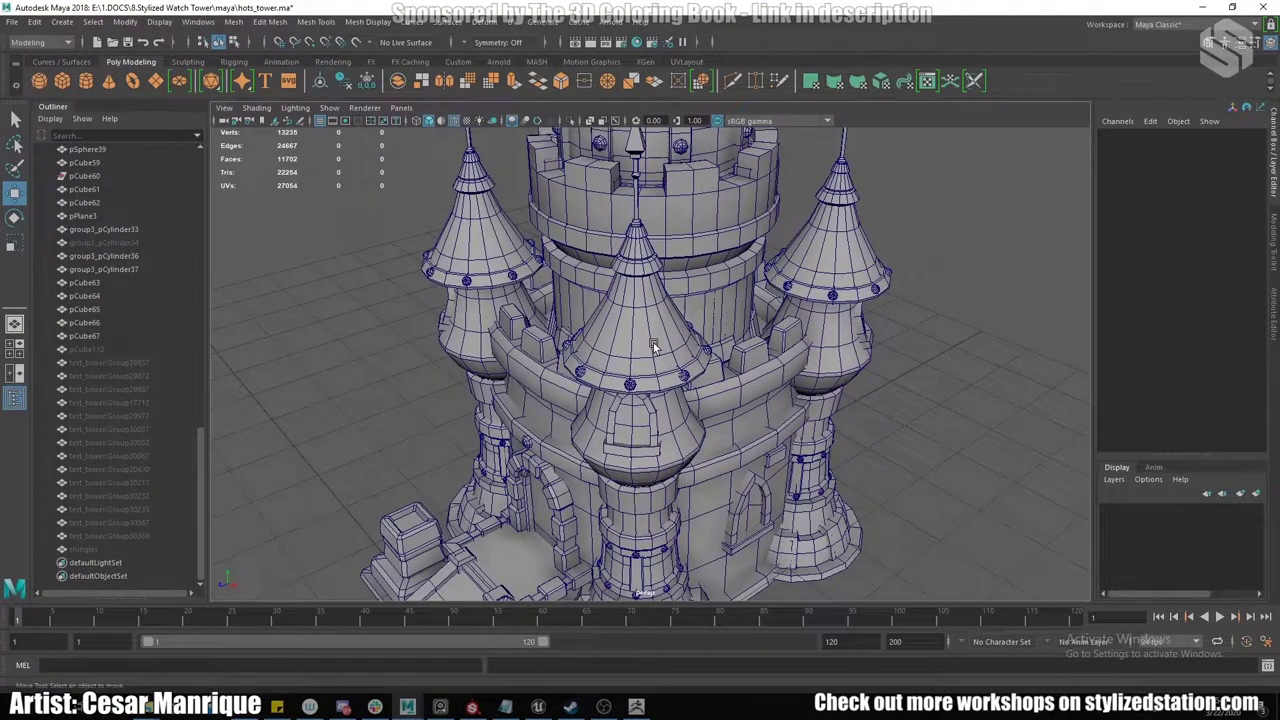
pyautogui.moveTo(670, 350)
pyautogui.keyDown('alt'); pyautogui.mouseDown()
pyautogui.moveTo(670, 321)
pyautogui.moveTo(676, 363)
pyautogui.mouseUp(); pyautogui.keyUp('alt')
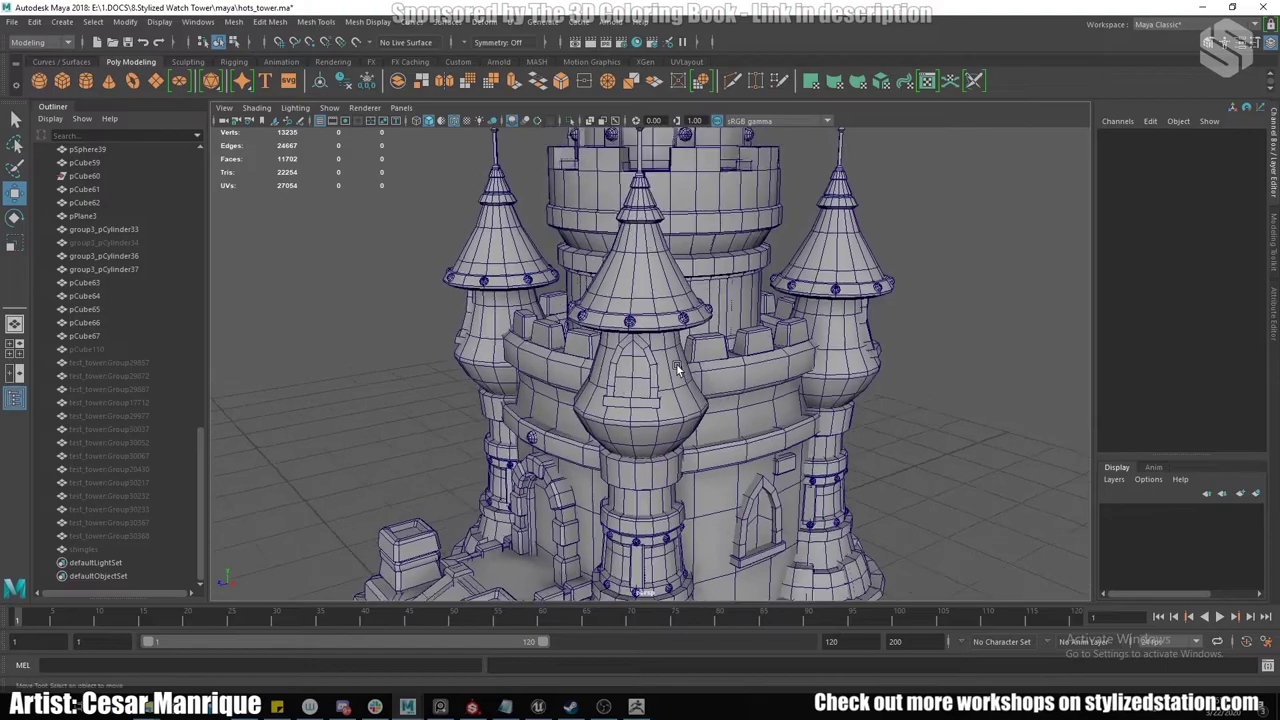
# Select the front turret's bulging body, cone roof and column together with the three copied corner turrets.
pyautogui.click(671, 396)
pyautogui.keyDown('shift'); pyautogui.click(647, 264); pyautogui.keyUp('shift')
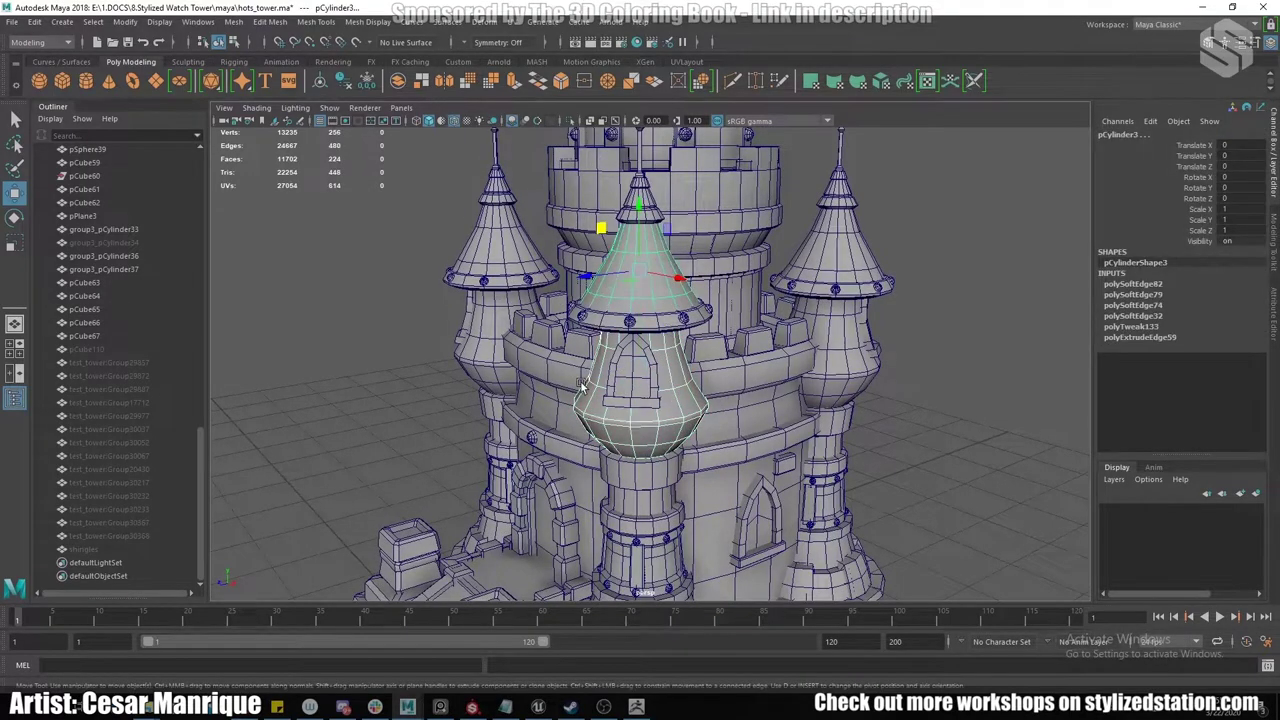
pyautogui.keyDown('alt'); pyautogui.moveTo(647, 264); pyautogui.dragTo(676, 496); pyautogui.keyUp('alt')
pyautogui.keyDown('shift'); pyautogui.click(658, 482); pyautogui.keyUp('shift')
pyautogui.keyDown('shift'); pyautogui.click(489, 350); pyautogui.keyUp('shift')
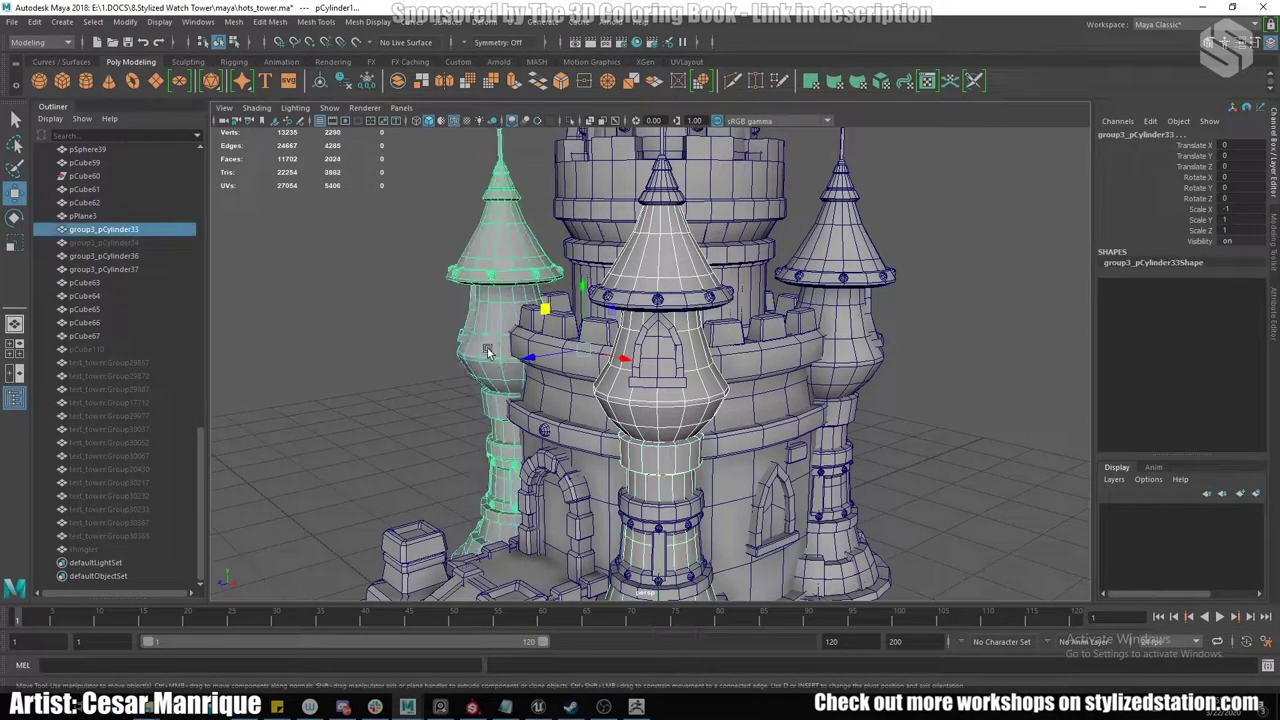
pyautogui.keyDown('alt'); pyautogui.moveTo(489, 350); pyautogui.dragTo(720, 400); pyautogui.keyUp('alt')
pyautogui.keyDown('shift'); pyautogui.click(625, 364); pyautogui.keyUp('shift')
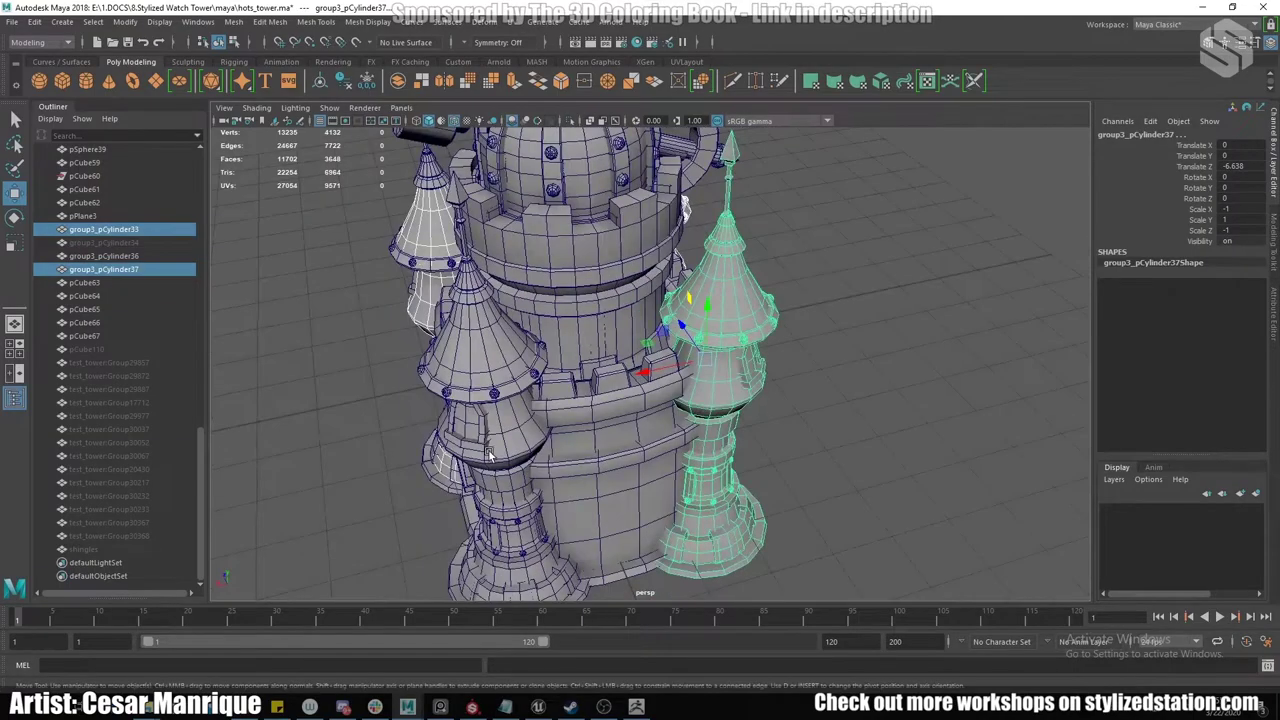
pyautogui.keyDown('shift'); pyautogui.click(482, 455); pyautogui.keyUp('shift')
# Replace the turret selection with the two matching stone pedestals beside the entrance ramp.
pyautogui.keyDown('alt'); pyautogui.moveTo(482, 455); pyautogui.dragTo(740, 440); pyautogui.keyUp('alt')
pyautogui.keyDown('alt'); pyautogui.moveTo(740, 490); pyautogui.dragTo(780, 328, button='middle'); pyautogui.keyUp('alt')
pyautogui.keyDown('alt'); pyautogui.moveTo(780, 328); pyautogui.dragTo(810, 340, button='right'); pyautogui.keyUp('alt')
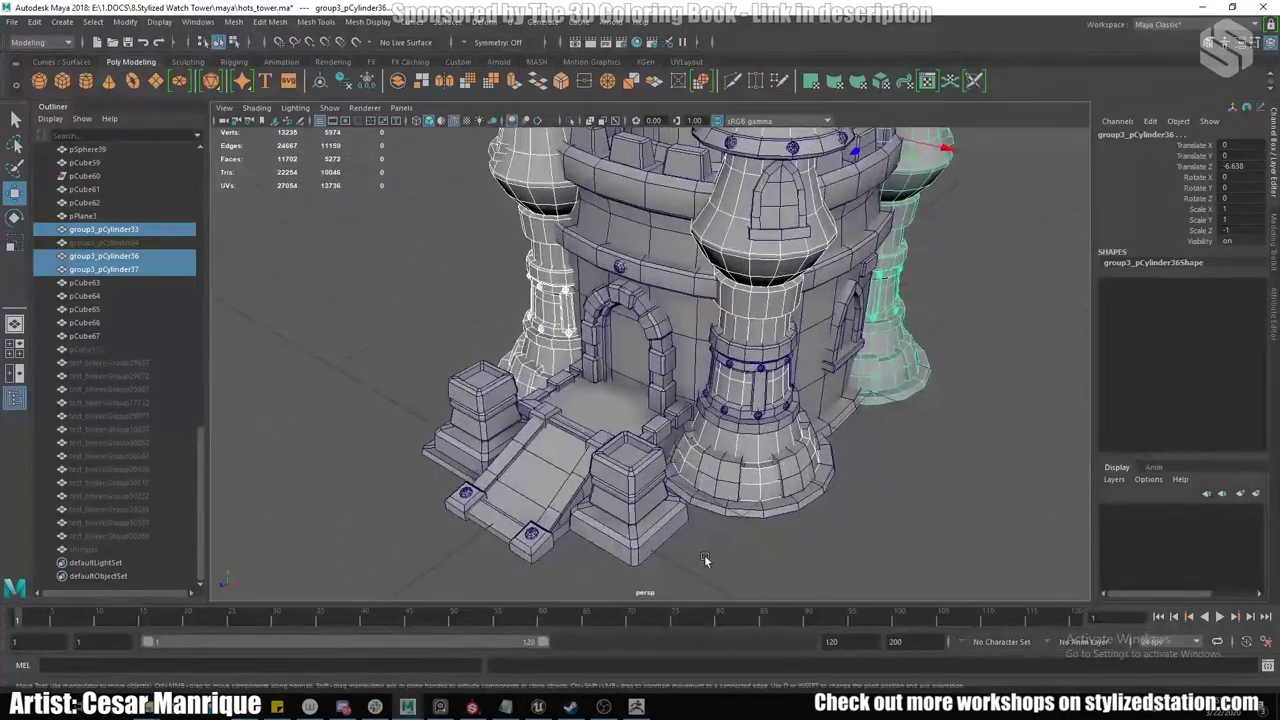
pyautogui.click(706, 560)
pyautogui.click(622, 477)
pyautogui.keyDown('shift'); pyautogui.click(475, 395); pyautogui.keyUp('shift')
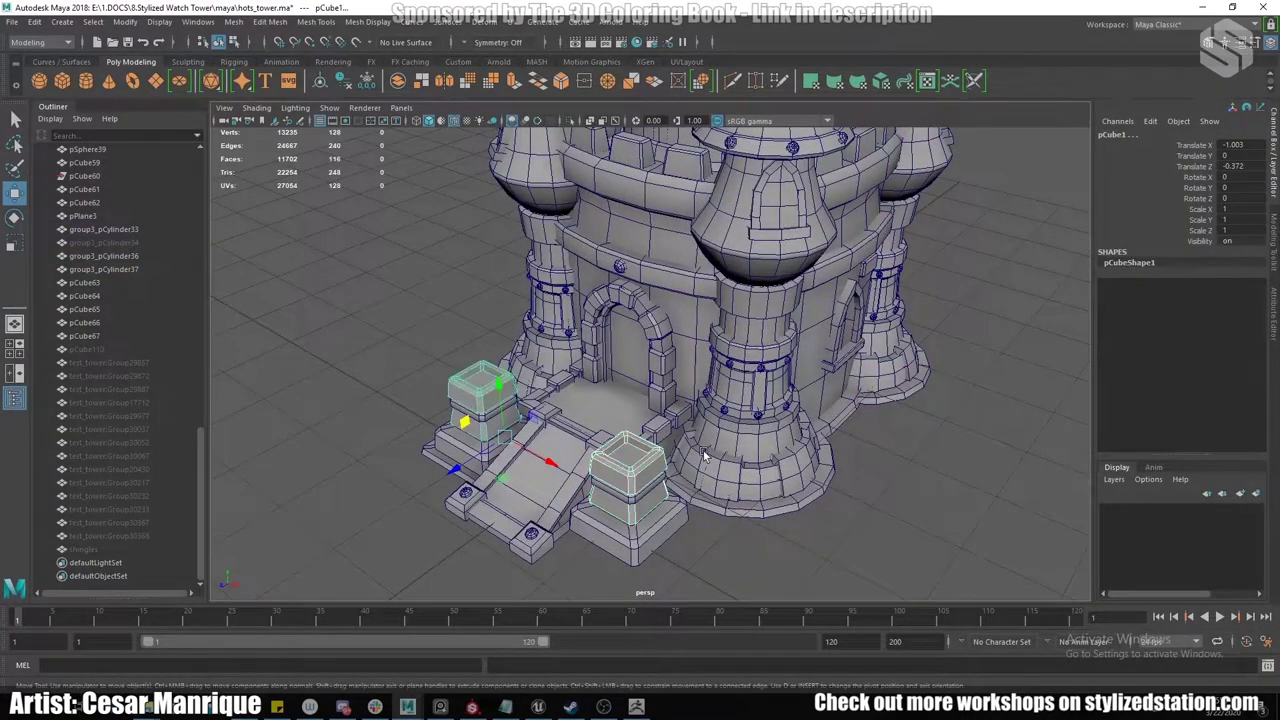
pyautogui.keyDown('alt'); pyautogui.moveTo(475, 395); pyautogui.dragTo(630, 453); pyautogui.keyUp('alt')
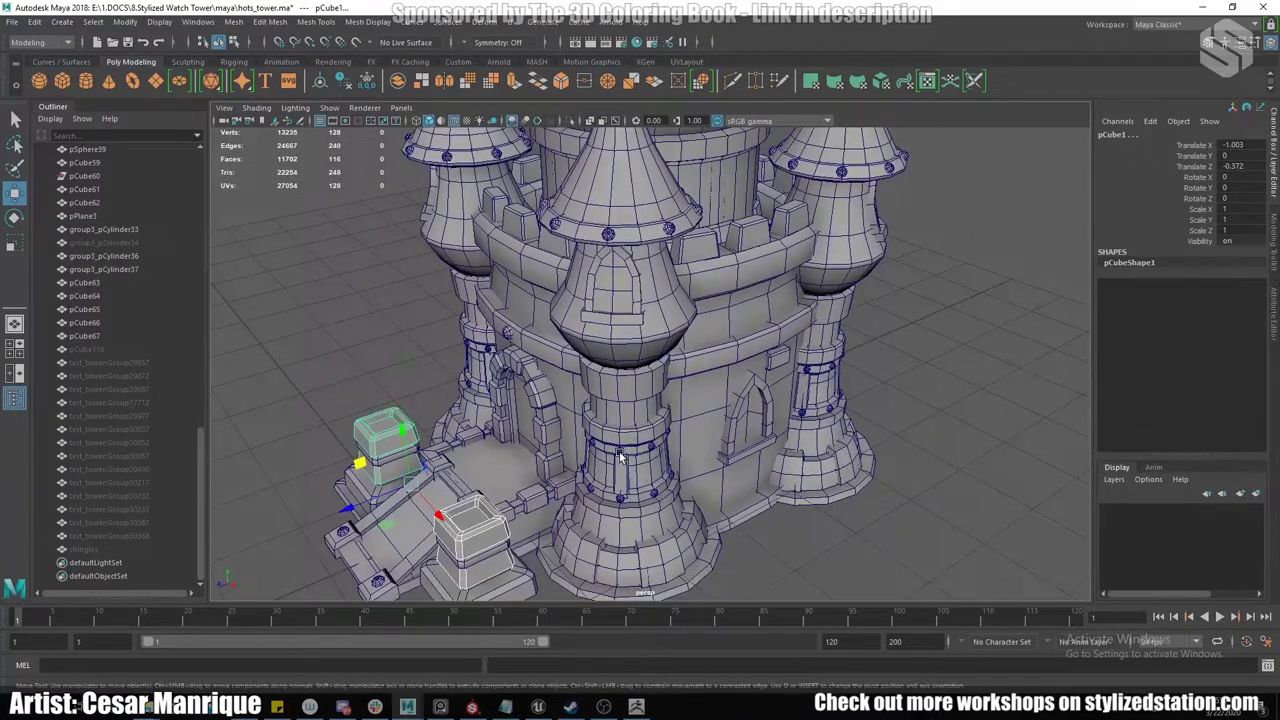
# Select the repeated battlement blocks between two turrets and compare them with the blocks above the entrance side.
pyautogui.click(626, 455)
pyautogui.keyDown('alt'); pyautogui.moveTo(686, 268); pyautogui.dragTo(704, 530, button='middle'); pyautogui.keyUp('alt')
pyautogui.click(712, 471)
pyautogui.keyDown('alt'); pyautogui.moveTo(480, 472); pyautogui.dragTo(546, 468); pyautogui.keyUp('alt')
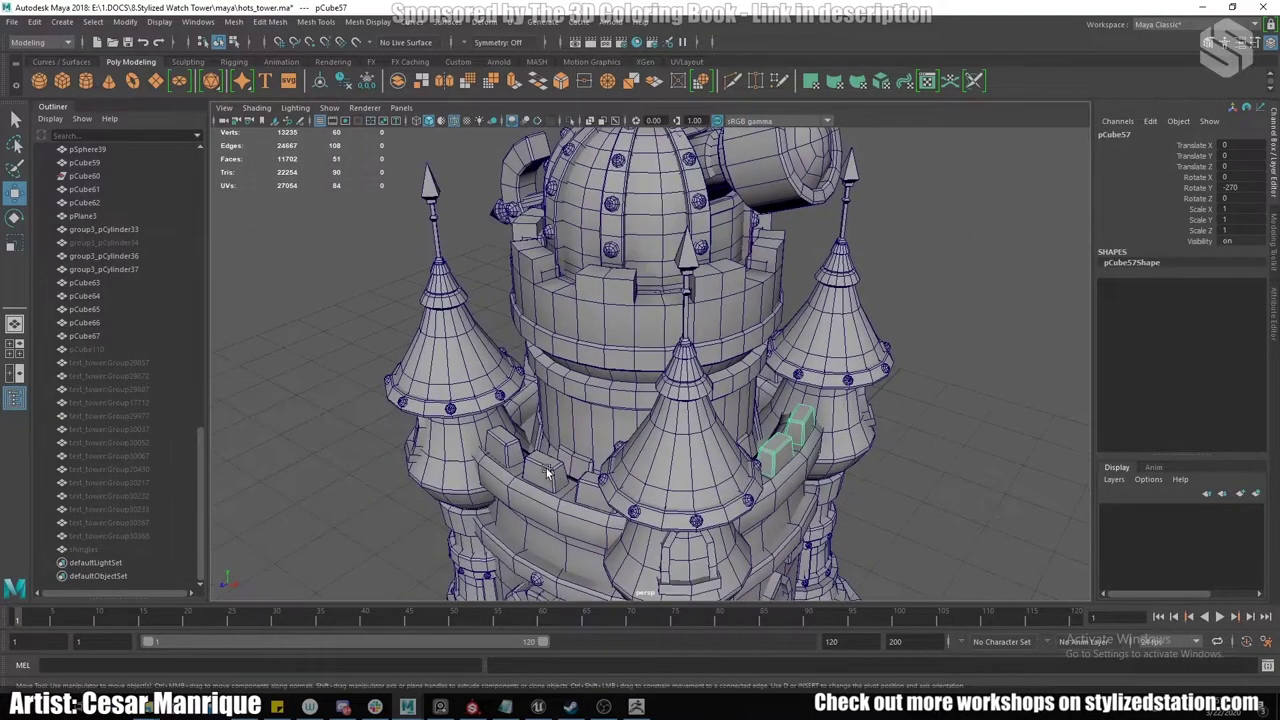
# Include the battlement block on the opposite side of the front turret in the selection and examine the wall and turrets around it.
pyautogui.keyDown('shift'); pyautogui.click(546, 468); pyautogui.keyUp('shift')
pyautogui.keyDown('alt'); pyautogui.moveTo(840, 560); pyautogui.dragTo(820, 423, button='middle'); pyautogui.keyUp('alt')
pyautogui.keyDown('alt'); pyautogui.moveTo(820, 423); pyautogui.dragTo(717, 367, button='right'); pyautogui.keyUp('alt')
pyautogui.keyDown('alt'); pyautogui.moveTo(717, 367); pyautogui.dragTo(686, 395); pyautogui.keyUp('alt')
pyautogui.keyDown('alt'); pyautogui.moveTo(690, 380); pyautogui.dragTo(682, 388); pyautogui.keyUp('alt')
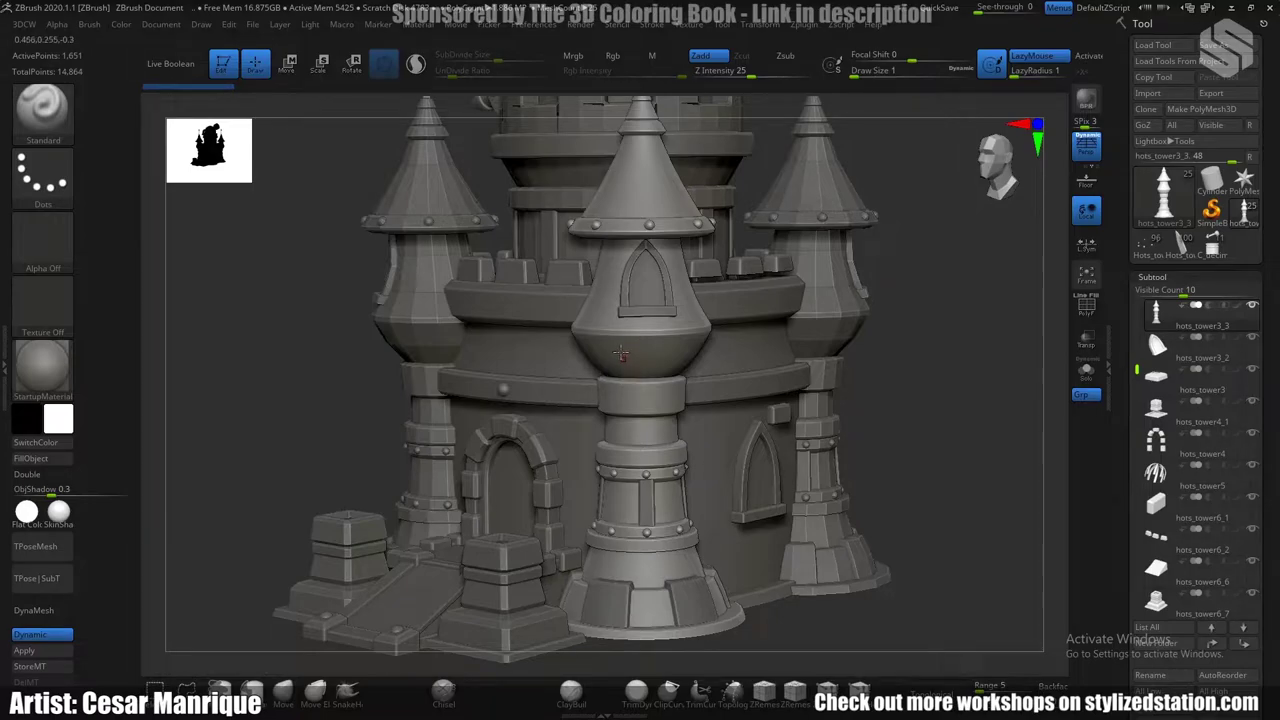
# Switch to ZBrush, show the polyframe and examine the front turret's polygroups and wireframe from roof to base.
pyautogui.hotkey('shift', 'f')
pyautogui.keyDown('ctrl'); pyautogui.moveTo(621, 352); pyautogui.dragTo(690, 349, button='right'); pyautogui.keyUp('ctrl')
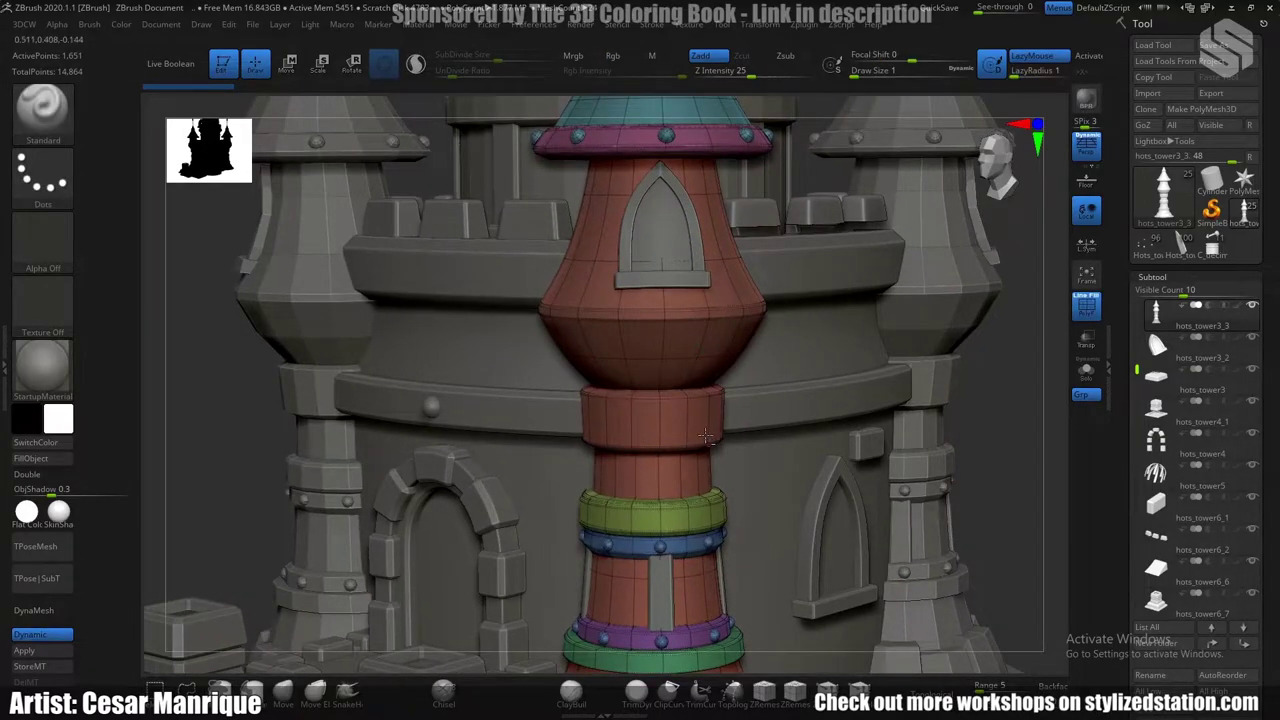
pyautogui.keyDown('alt'); pyautogui.moveTo(705, 436); pyautogui.dragTo(655, 307, button='right'); pyautogui.keyUp('alt')
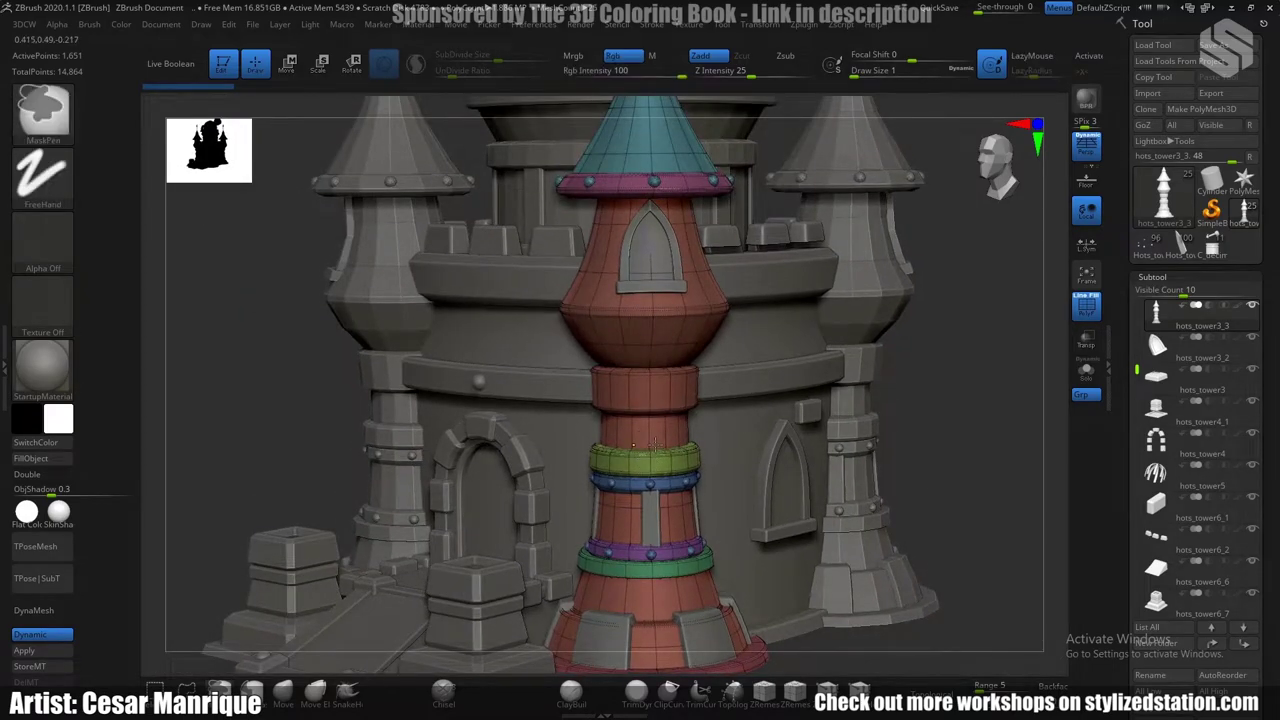
pyautogui.keyDown('ctrl'); pyautogui.moveTo(645, 457); pyautogui.dragTo(652, 491, button='right'); pyautogui.keyUp('ctrl')
pyautogui.keyDown('alt'); pyautogui.moveTo(652, 491); pyautogui.dragTo(653, 393, button='right'); pyautogui.keyUp('alt')
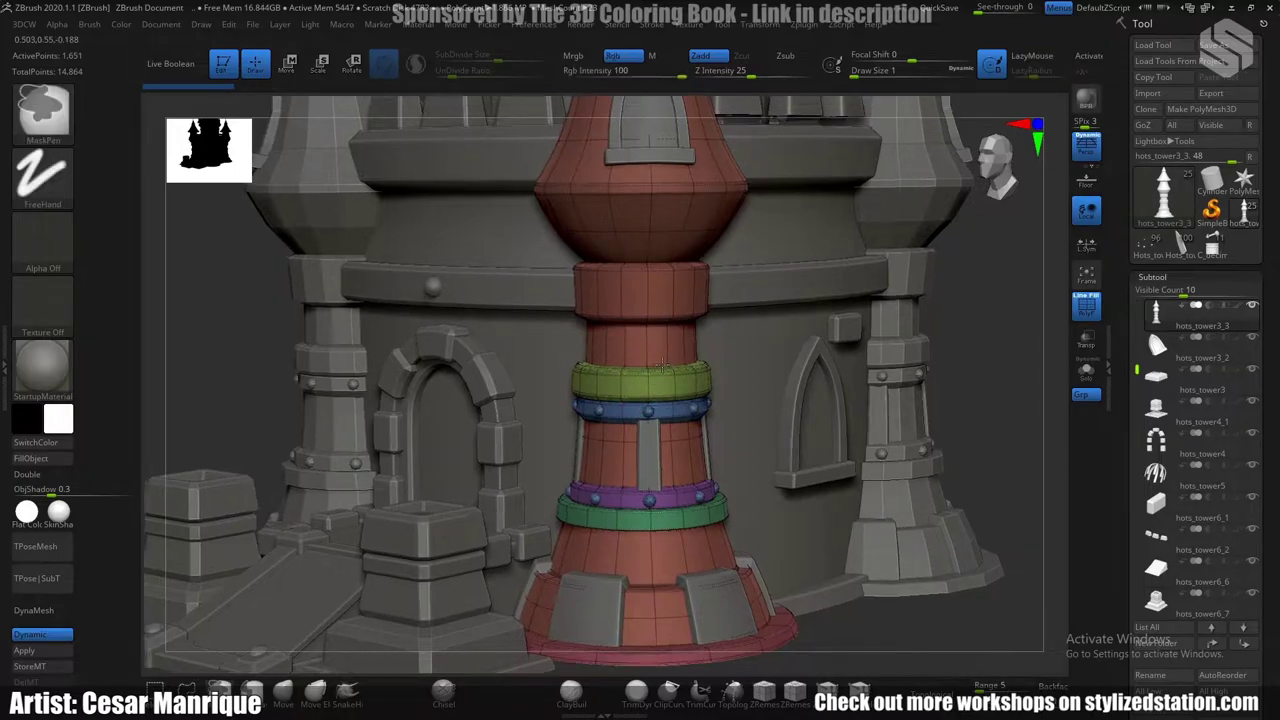
pyautogui.keyDown('ctrl'); pyautogui.moveTo(690, 437); pyautogui.dragTo(692, 397, button='right'); pyautogui.keyUp('ctrl')
pyautogui.keyDown('alt'); pyautogui.moveTo(692, 397); pyautogui.dragTo(761, 370, button='right'); pyautogui.keyUp('alt')
pyautogui.press('f')
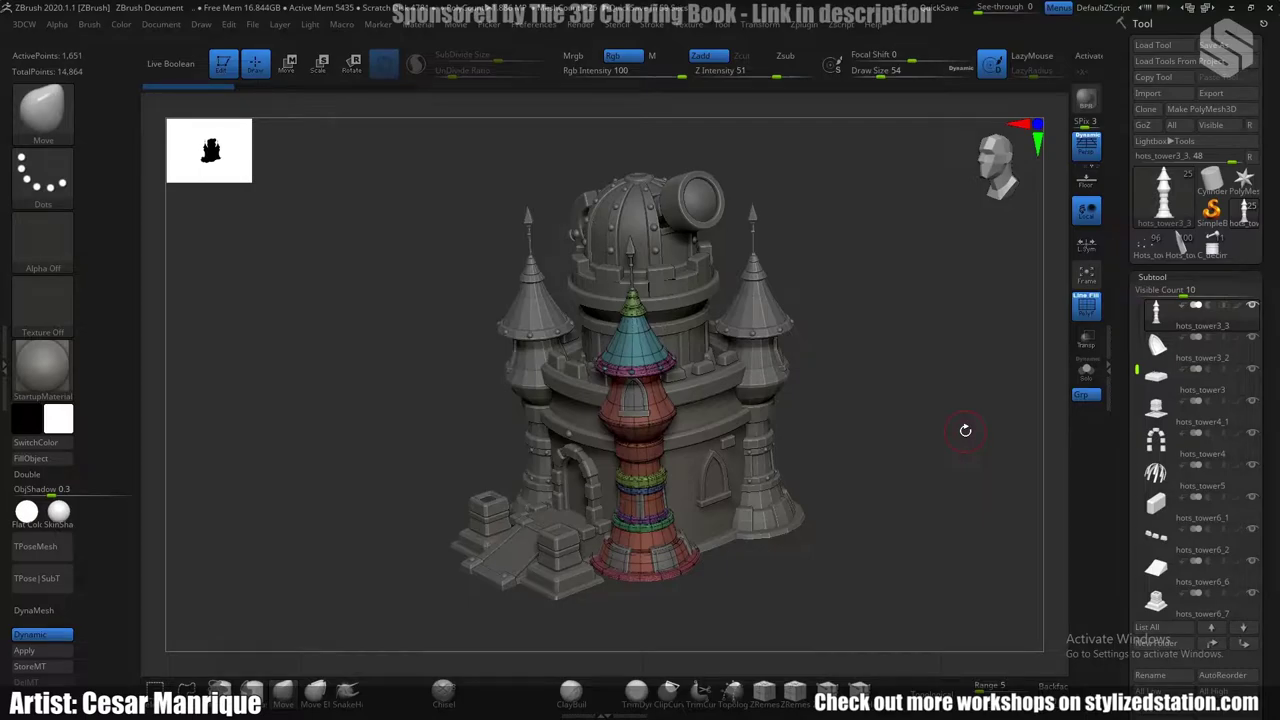
pyautogui.keyDown('alt'); pyautogui.moveTo(913, 471); pyautogui.dragTo(930, 440, button='right'); pyautogui.keyUp('alt')
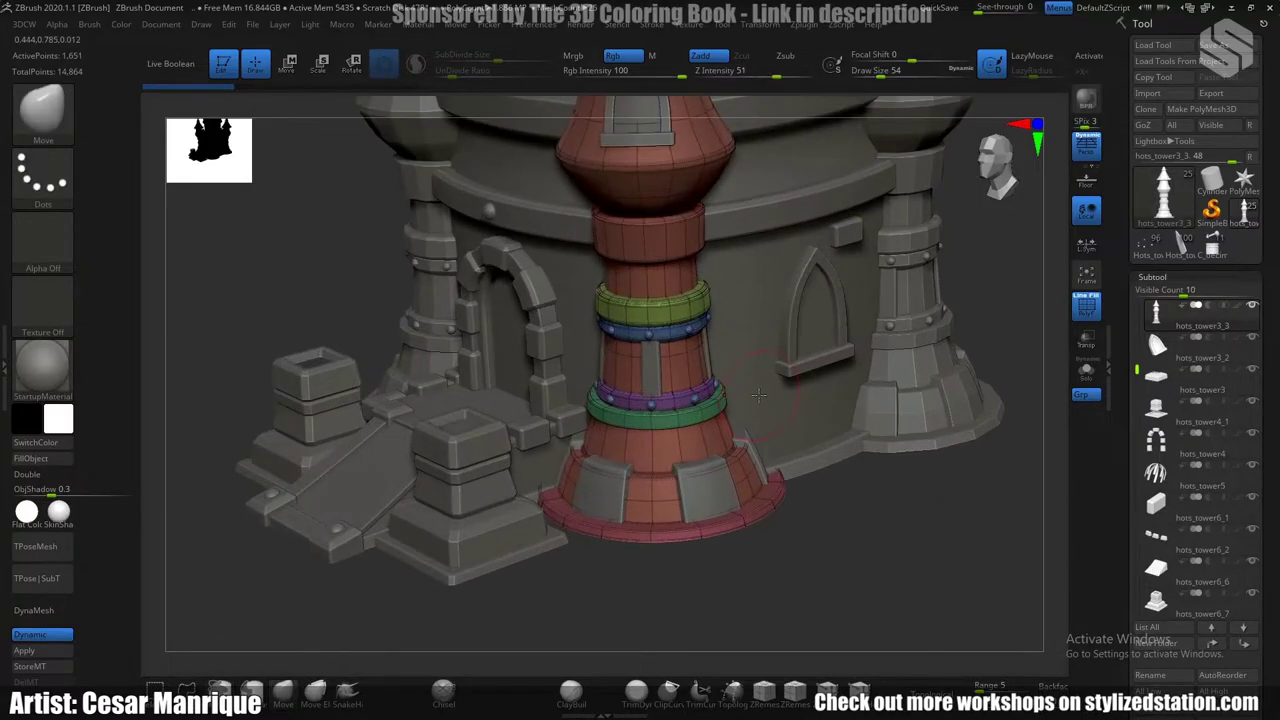
# Reduce the brush draw size to 4 and examine the collar, bands and rivets of the front turret column up close.
pyautogui.moveTo(755, 360); pyautogui.dragTo(762, 425, button='right')
pyautogui.press('space')
pyautogui.moveTo(756, 389); pyautogui.dragTo(769, 389)
pyautogui.keyDown('ctrl'); pyautogui.moveTo(694, 317); pyautogui.dragTo(660, 425, button='right'); pyautogui.keyUp('ctrl')
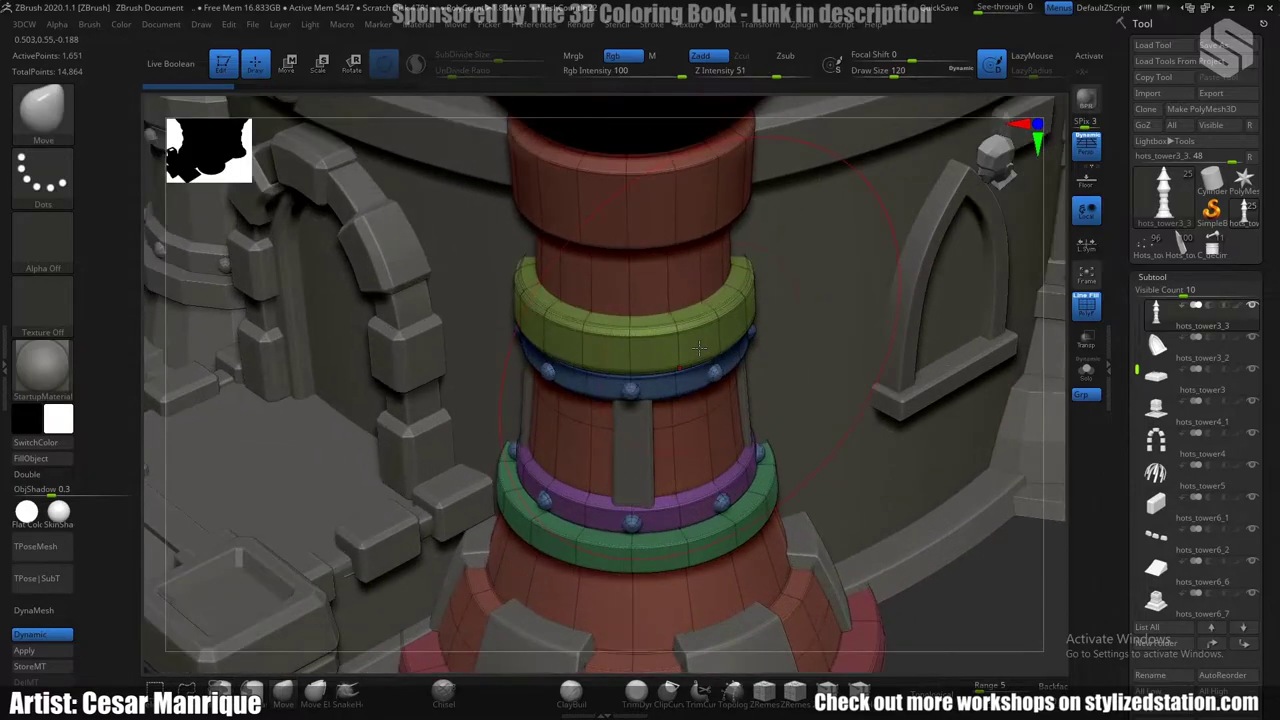
pyautogui.press('space')
pyautogui.click(670, 347)
pyautogui.moveTo(669, 347); pyautogui.dragTo(656, 347)
pyautogui.keyDown('ctrl'); pyautogui.moveTo(720, 465); pyautogui.dragTo(708, 354, button='right'); pyautogui.keyUp('ctrl')
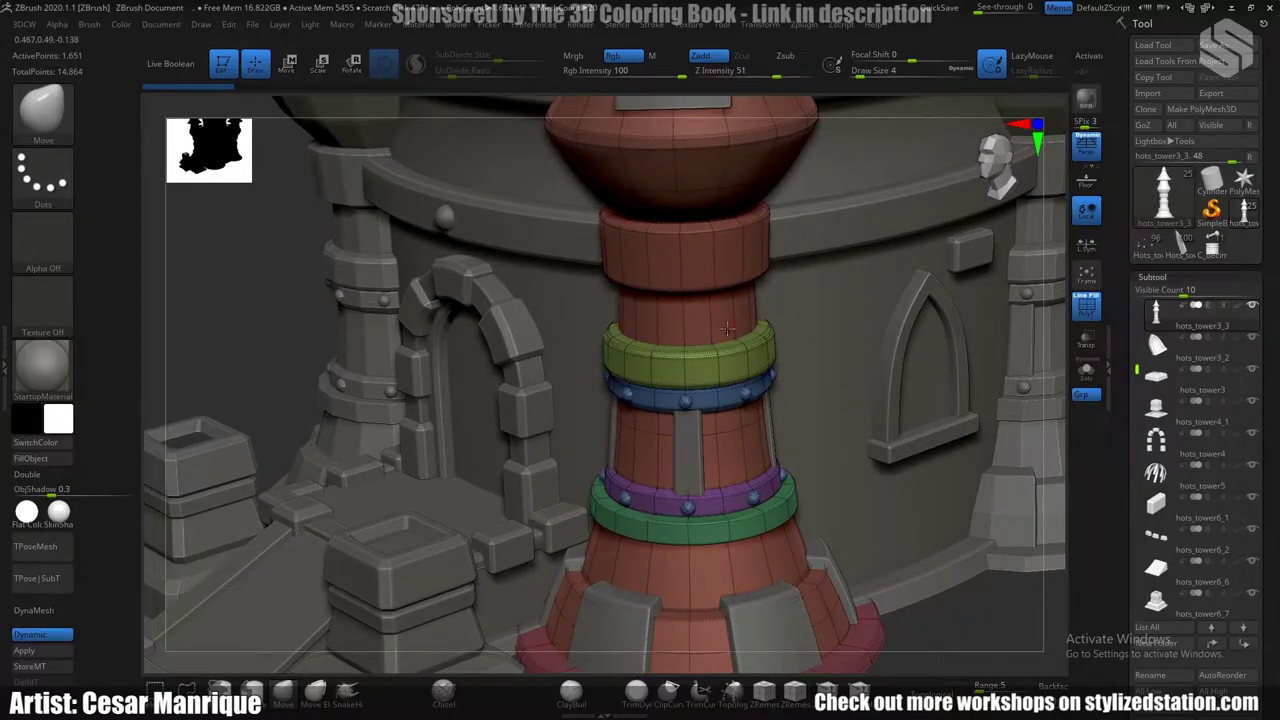
pyautogui.moveTo(706, 334); pyautogui.dragTo(698, 345, button='right')
pyautogui.keyDown('ctrl'); pyautogui.moveTo(698, 345); pyautogui.dragTo(716, 320, button='right'); pyautogui.keyUp('ctrl')
# Hide the polyframe and compare the front turret with dynamic subdivision turned off and back on.
pyautogui.hotkey('shift', 'f')
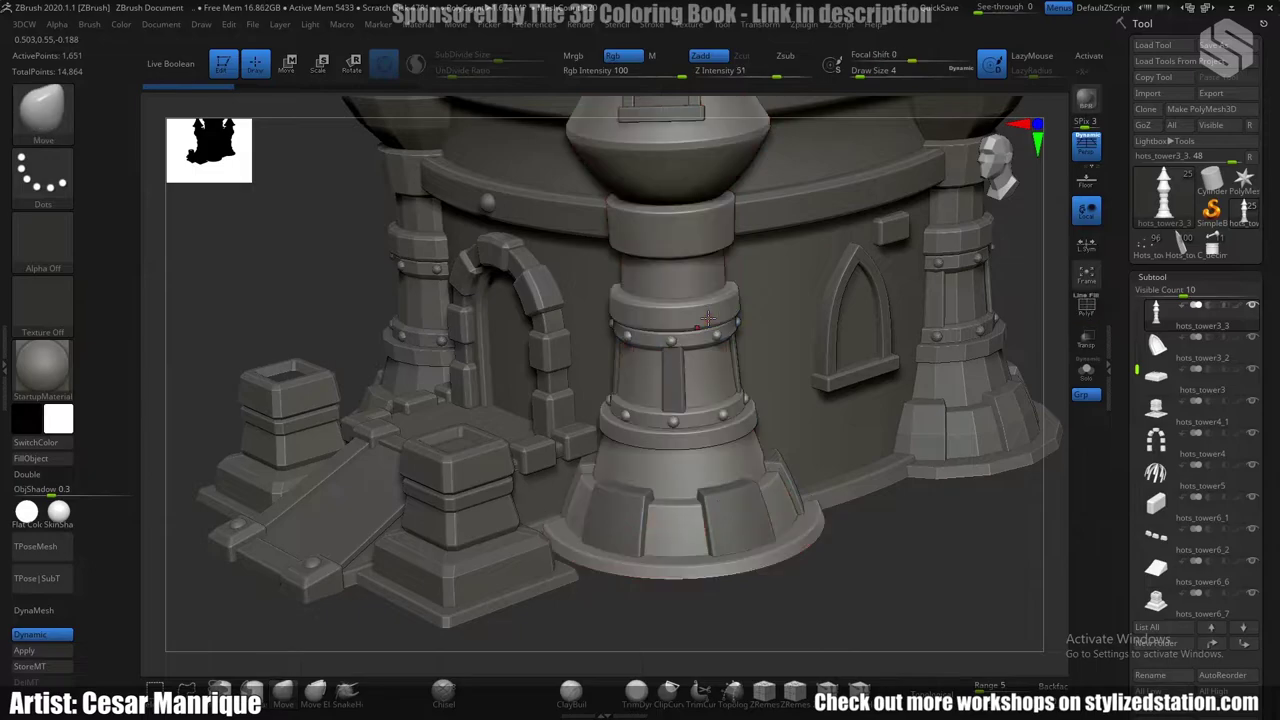
pyautogui.hotkey('shift', 'd')
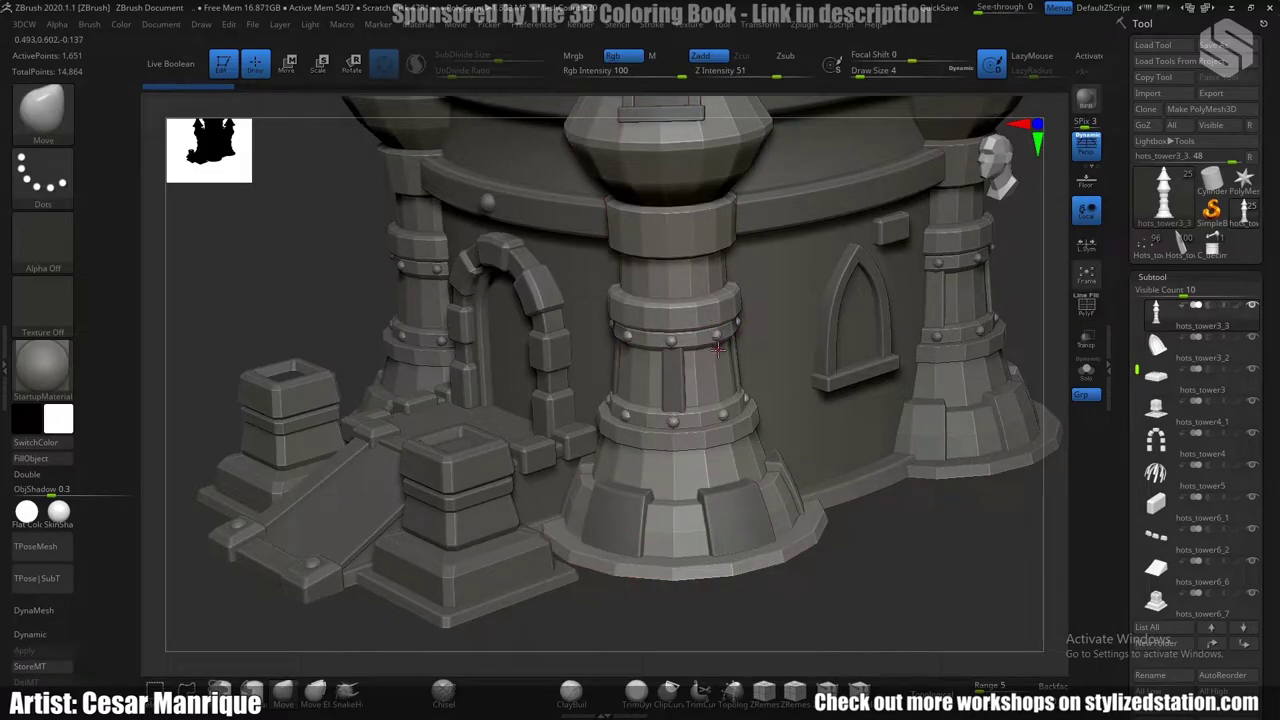
pyautogui.press('d')
pyautogui.moveTo(688, 378); pyautogui.dragTo(704, 450, button='right')
# Set the Move brush's draw size to 207 and pull the front turret's flared base outward in several places.
pyautogui.press('space')
pyautogui.moveTo(728, 365); pyautogui.dragTo(749, 365)
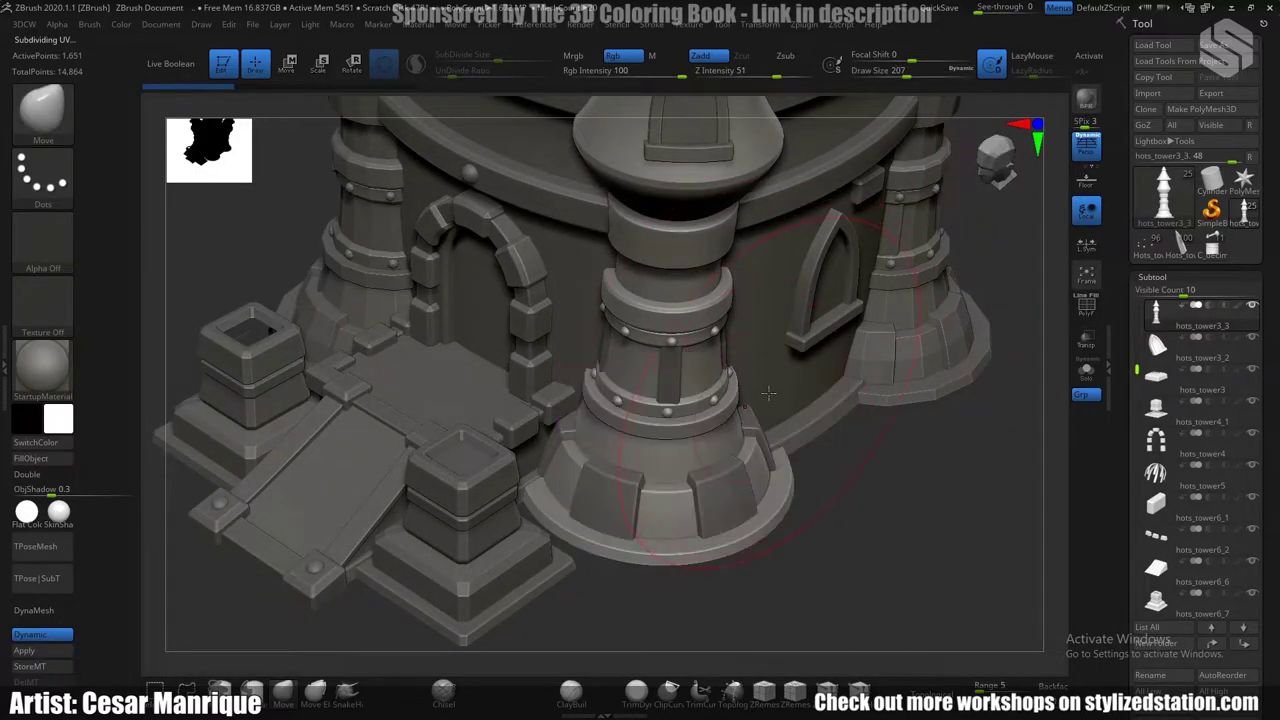
pyautogui.moveTo(768, 393); pyautogui.dragTo(780, 491, button='right')
pyautogui.moveTo(791, 501); pyautogui.dragTo(802, 505)
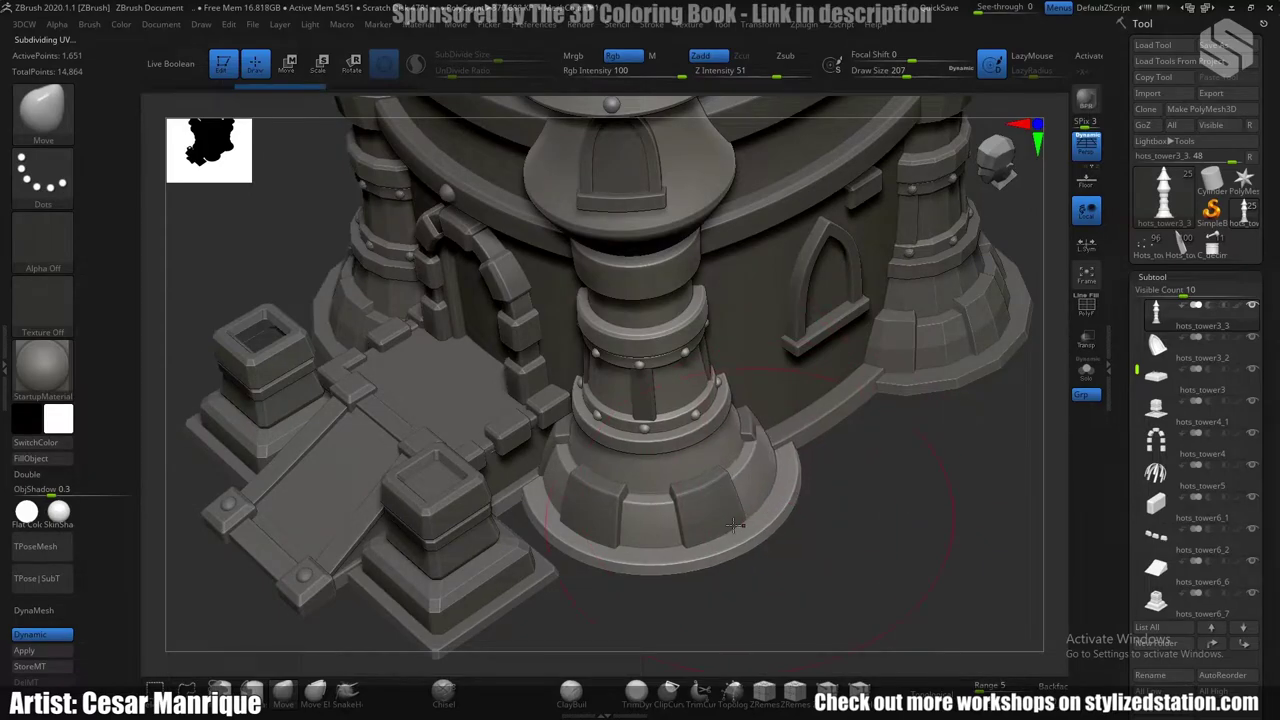
pyautogui.moveTo(565, 549); pyautogui.dragTo(554, 557)
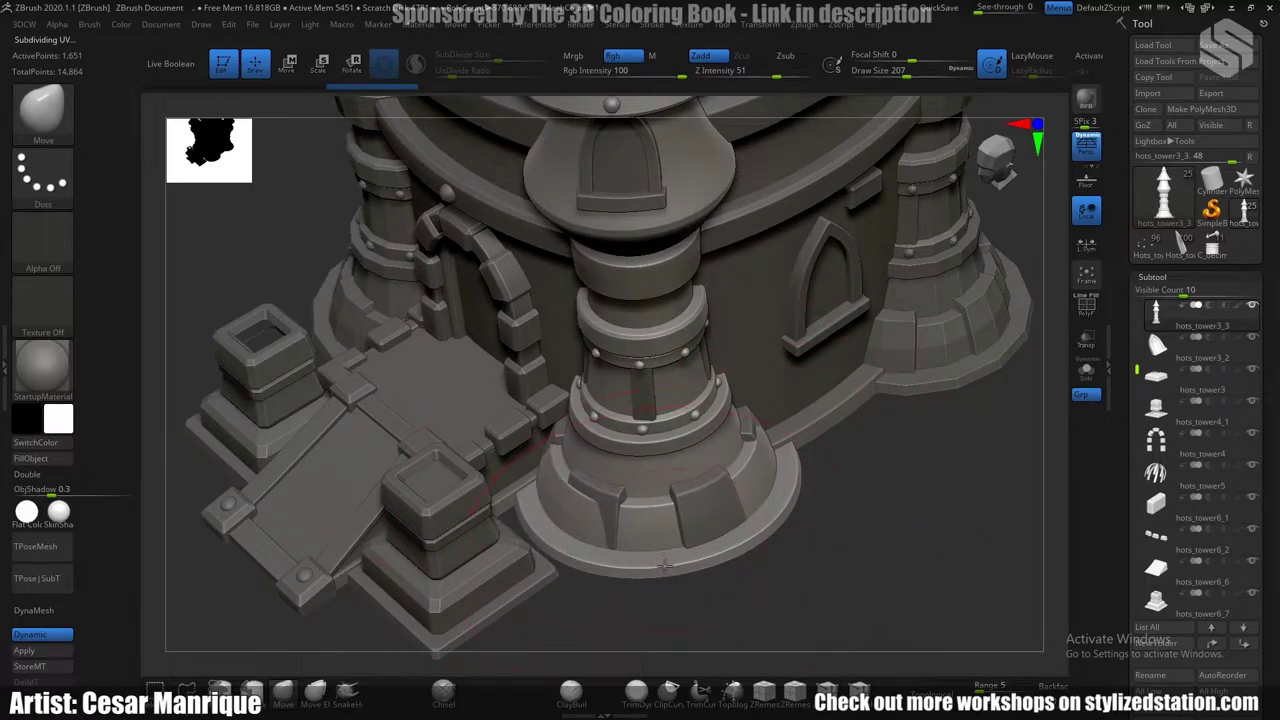
pyautogui.moveTo(664, 562); pyautogui.dragTo(669, 574)
pyautogui.moveTo(700, 535); pyautogui.dragTo(745, 430, button='right')
pyautogui.moveTo(700, 480)
pyautogui.keyDown('ctrl'); pyautogui.mouseDown(button='right')
pyautogui.moveTo(667, 397)
pyautogui.moveTo(690, 482)
pyautogui.mouseUp(button='right'); pyautogui.keyUp('ctrl')
pyautogui.moveTo(696, 510); pyautogui.dragTo(706, 514)
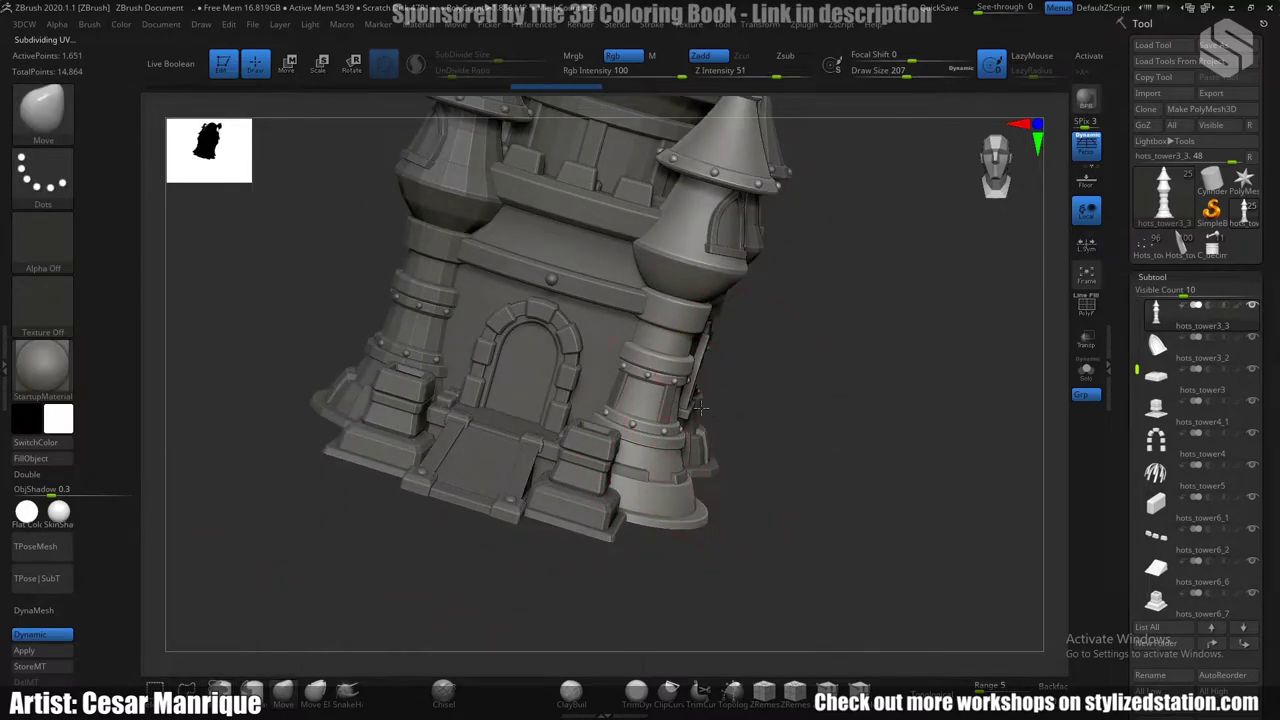
pyautogui.moveTo(880, 420); pyautogui.dragTo(734, 387, button='right')
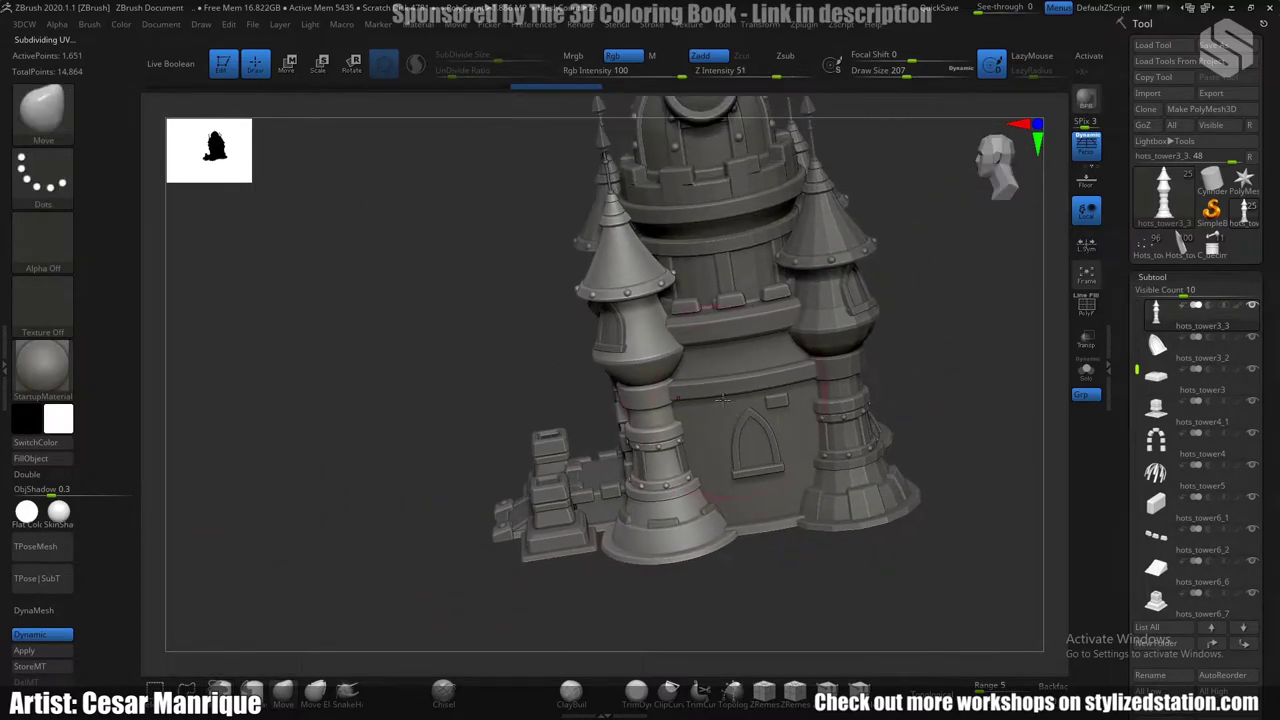
pyautogui.moveTo(820, 300); pyautogui.dragTo(855, 313, button='right')
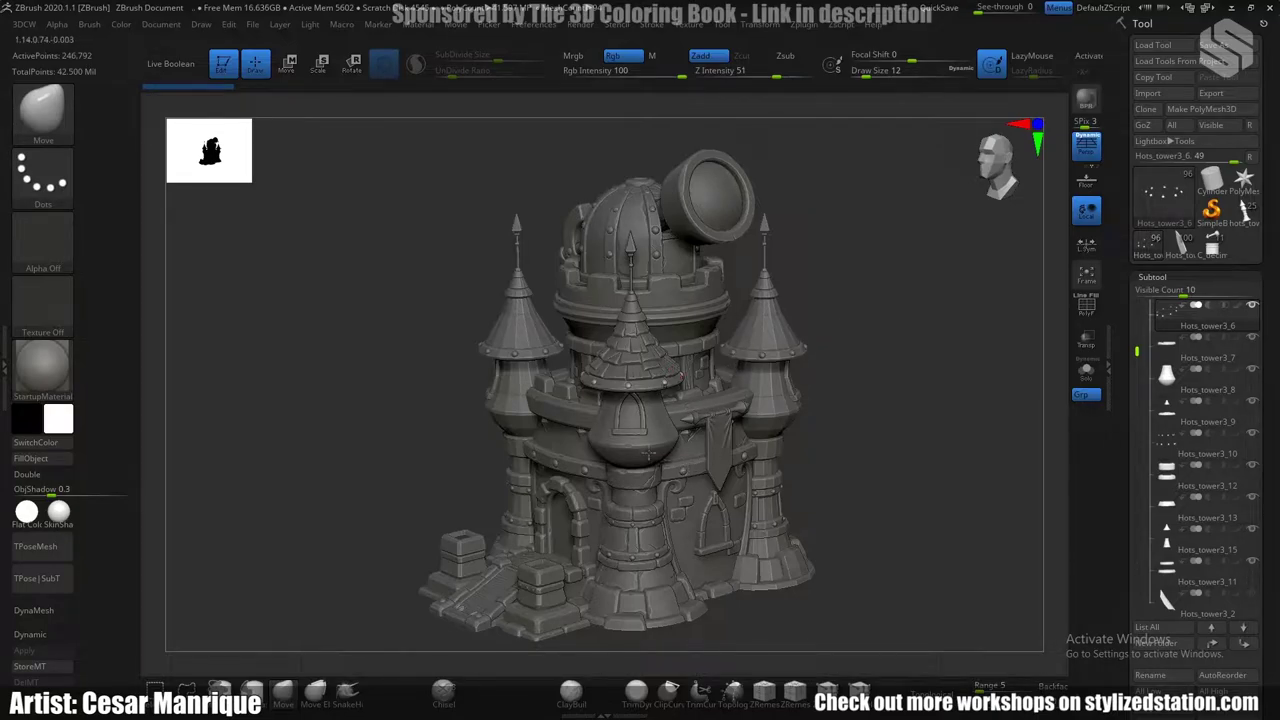
# Examine the sculpted cracks and chipped edges on the front turret's collar, bands, column and base stones.
pyautogui.moveTo(640, 476); pyautogui.dragTo(607, 478, button='right')
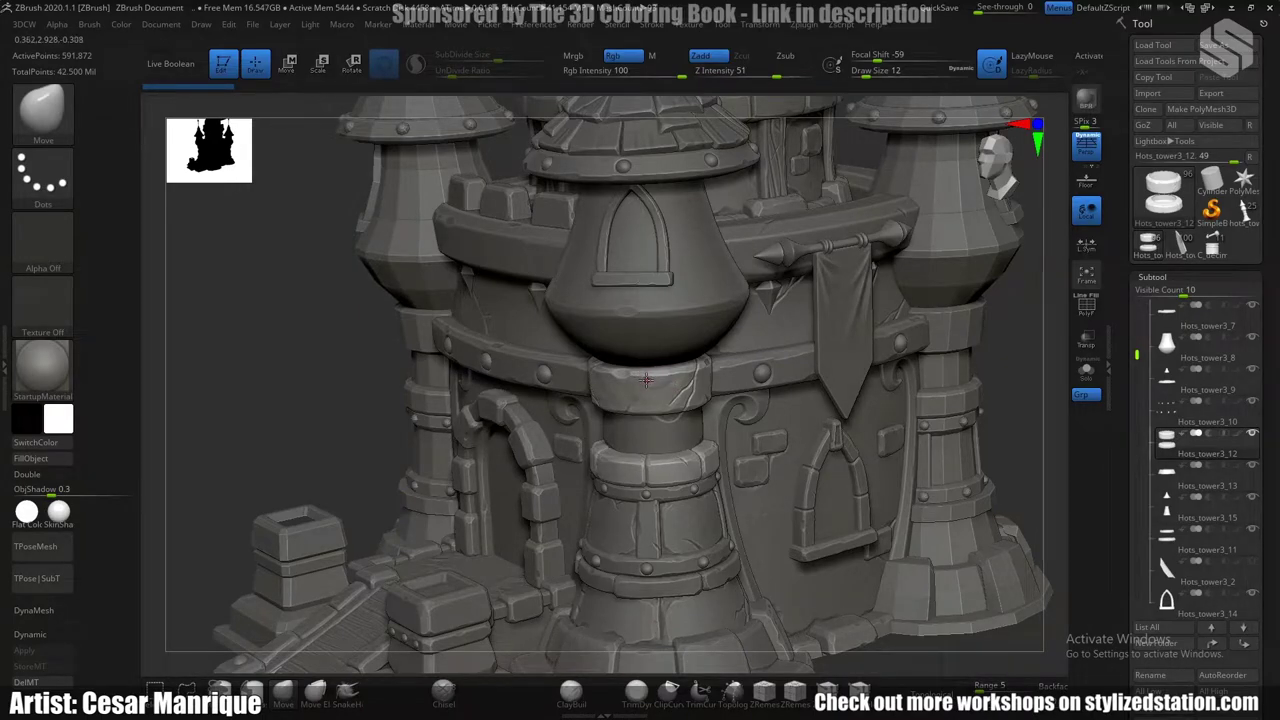
pyautogui.press('ctrl')
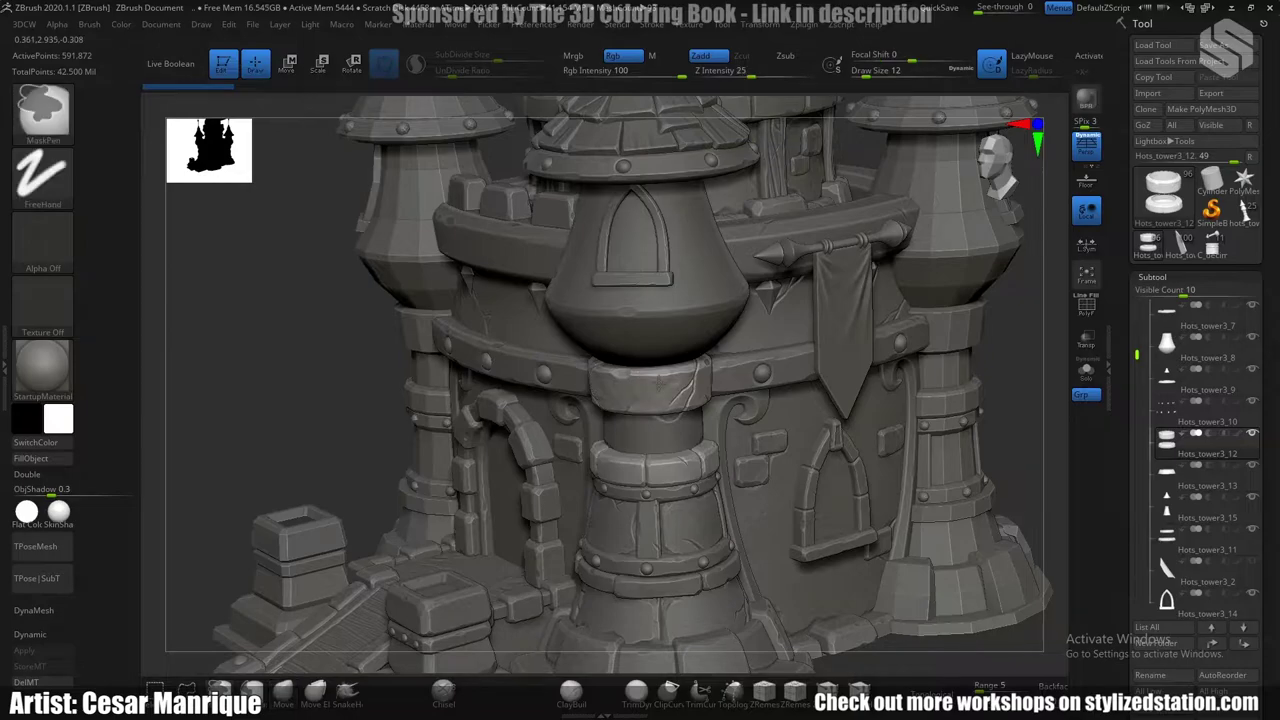
pyautogui.keyDown('ctrl'); pyautogui.moveTo(660, 381); pyautogui.dragTo(677, 391, button='right'); pyautogui.keyUp('ctrl')
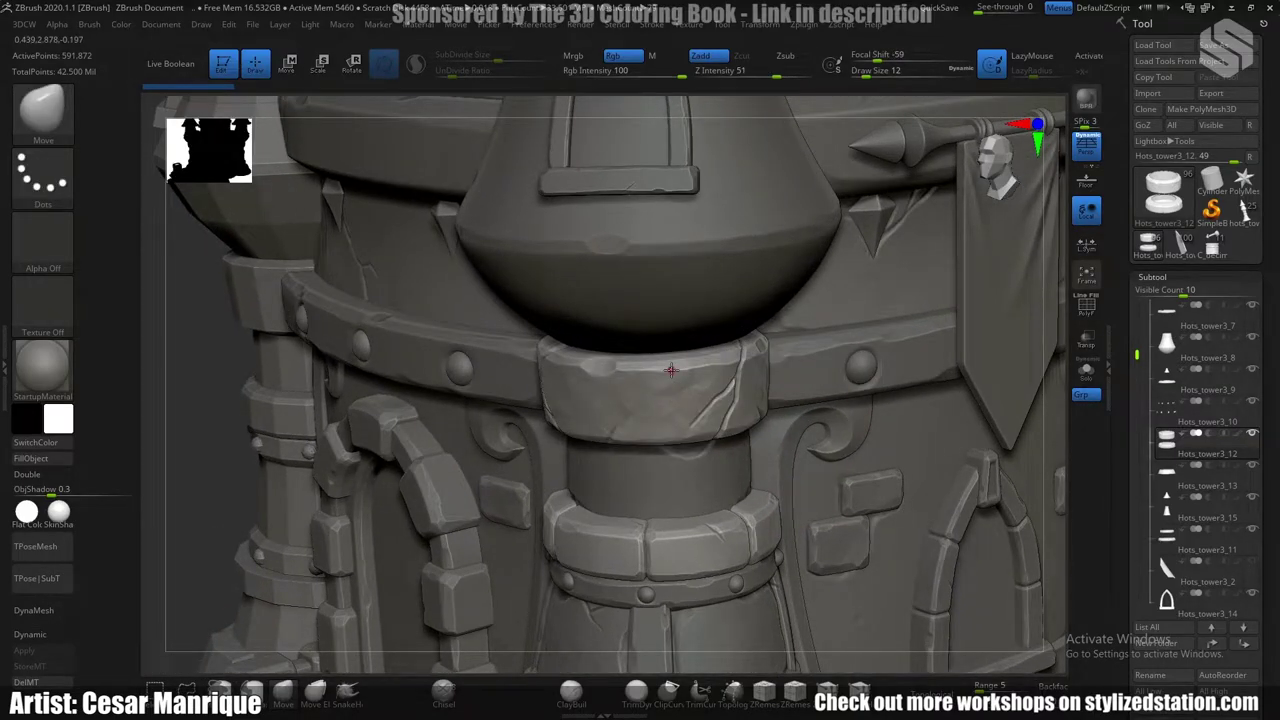
pyautogui.moveTo(671, 370); pyautogui.dragTo(757, 367, button='right')
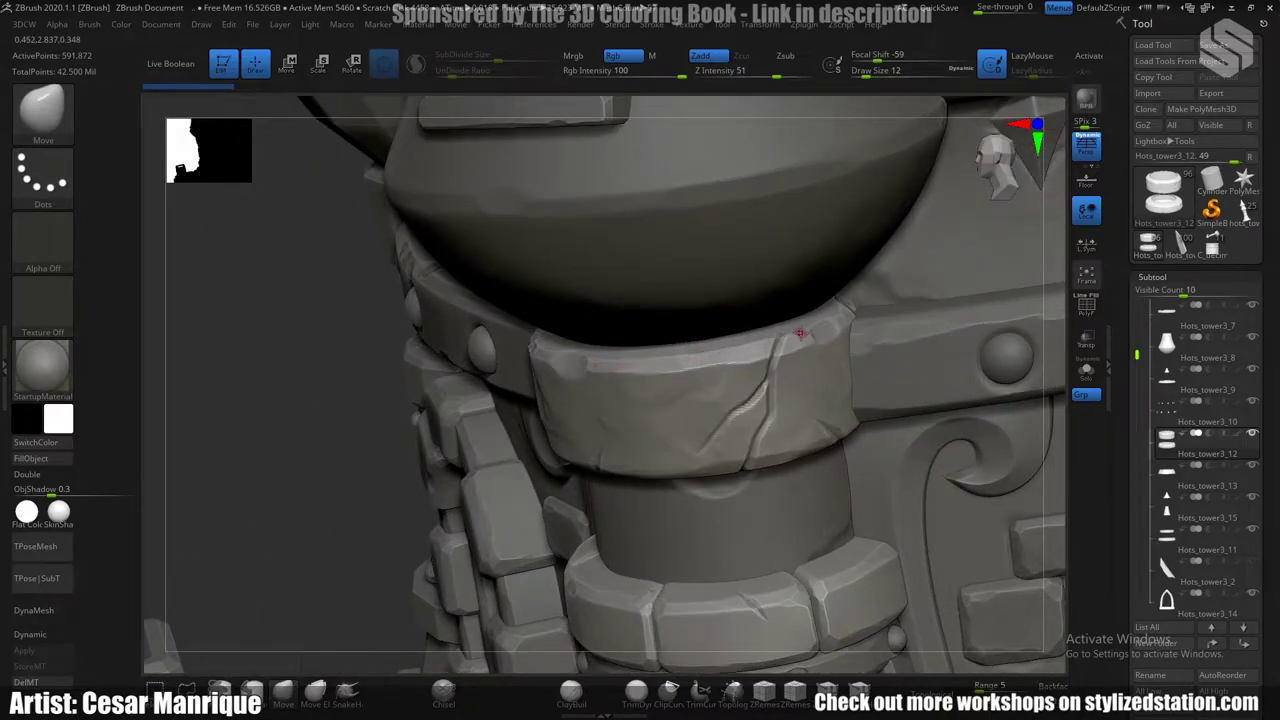
pyautogui.moveTo(752, 343)
pyautogui.keyDown('ctrl'); pyautogui.mouseDown(button='right')
pyautogui.moveTo(638, 366)
pyautogui.moveTo(592, 262)
pyautogui.mouseUp(button='right'); pyautogui.keyUp('ctrl')
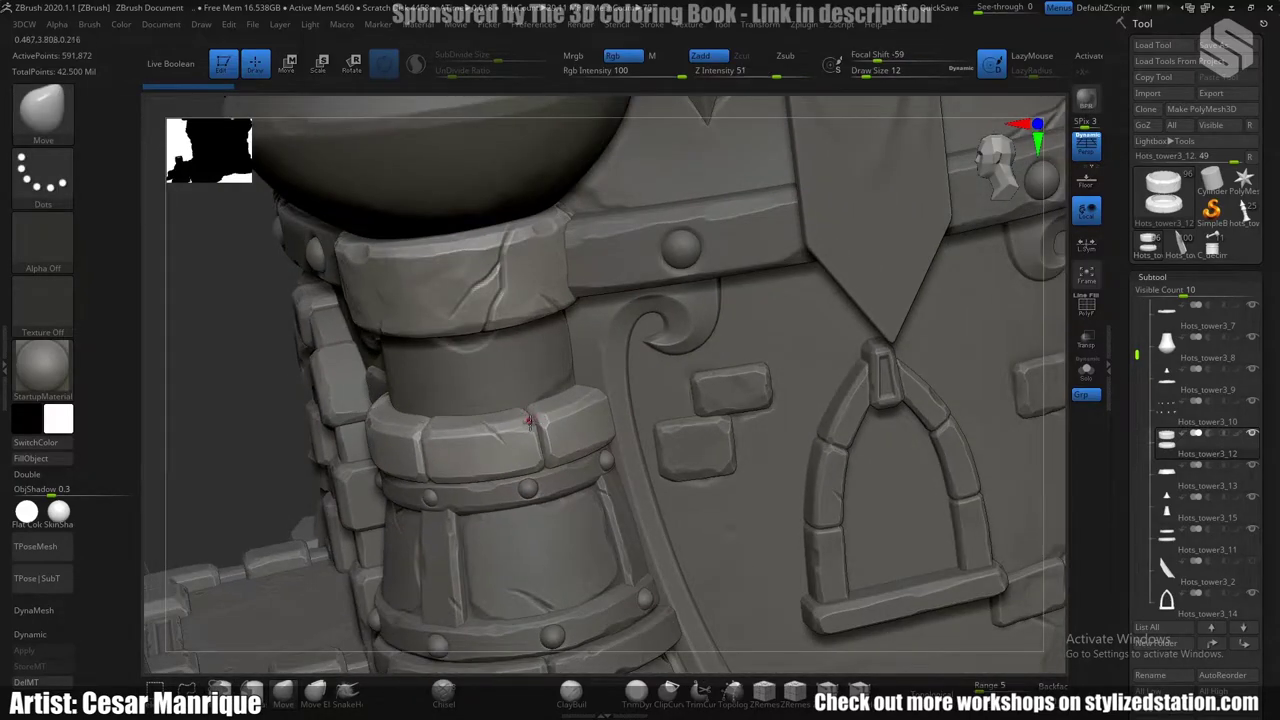
pyautogui.moveTo(800, 498); pyautogui.dragTo(728, 445, button='right')
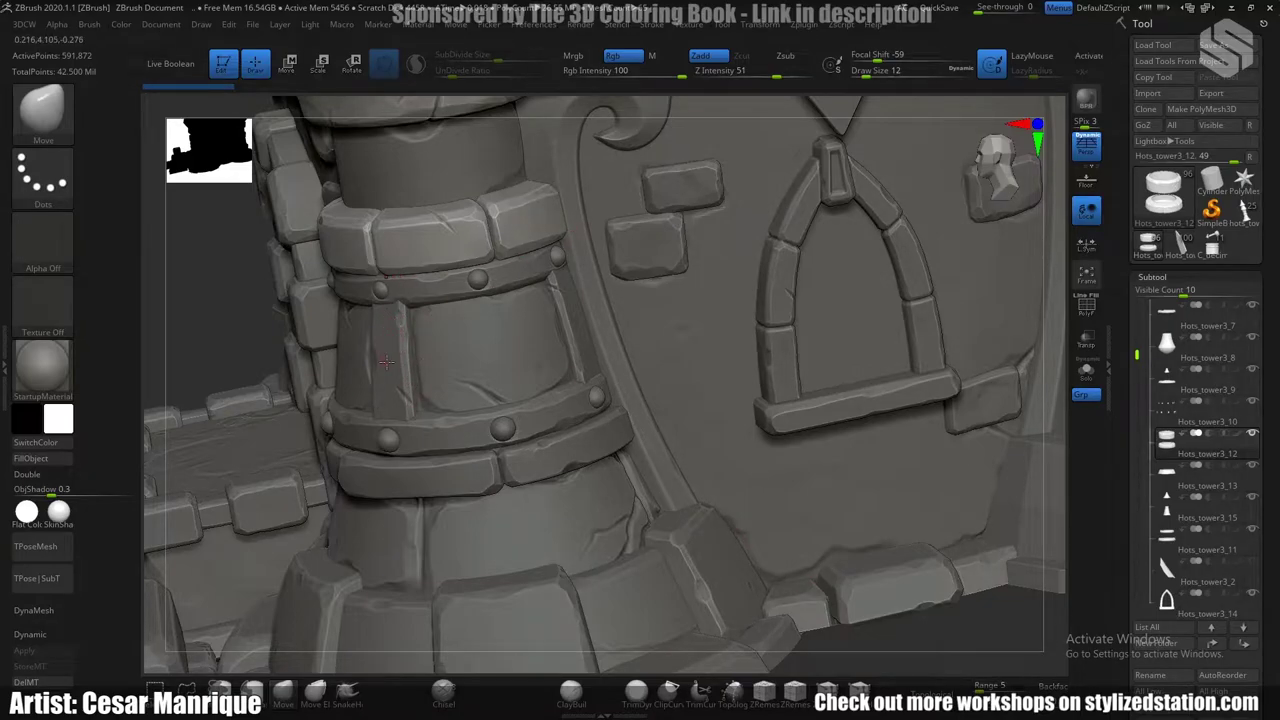
pyautogui.keyDown('alt'); pyautogui.moveTo(891, 478); pyautogui.dragTo(641, 496, button='right'); pyautogui.keyUp('alt')
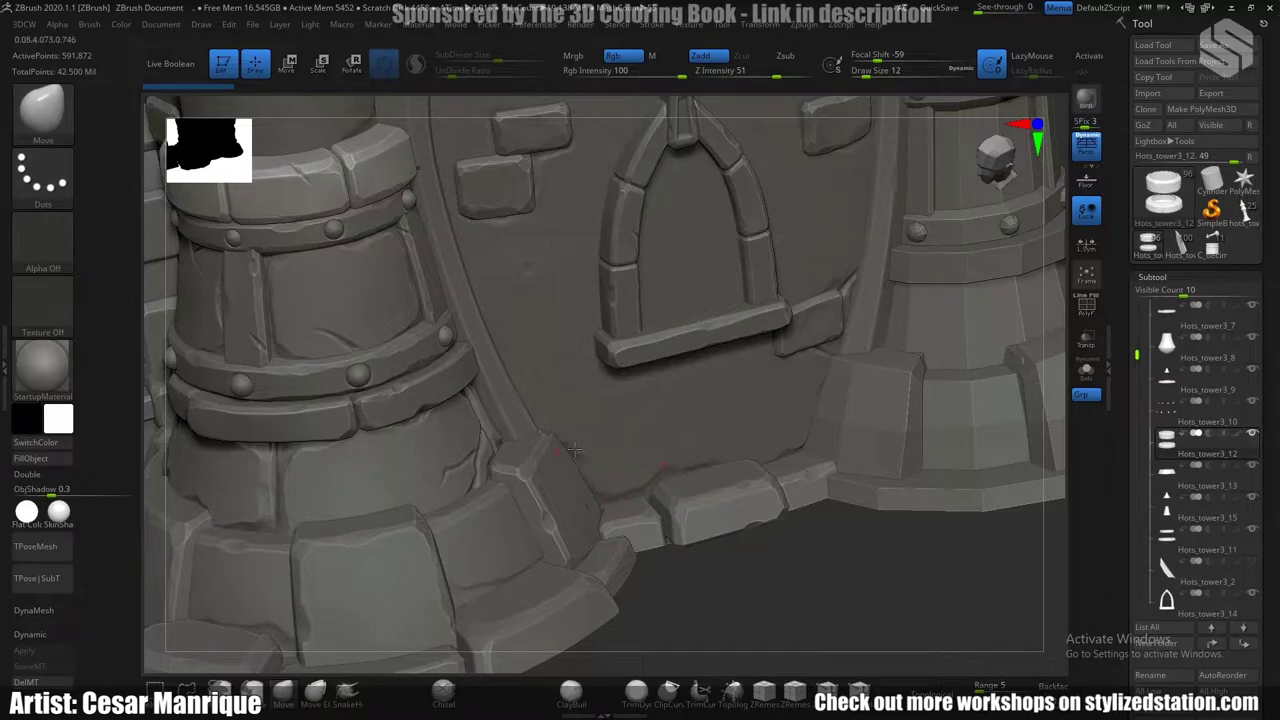
# Examine the whole sculpted tower, including the entrance arch, plank ramp, pedestals and the wall around the arched window.
pyautogui.keyDown('ctrl'); pyautogui.moveTo(574, 450); pyautogui.dragTo(715, 610, button='right'); pyautogui.keyUp('ctrl')
pyautogui.keyDown('alt'); pyautogui.moveTo(640, 140); pyautogui.dragTo(716, 555, button='right'); pyautogui.keyUp('alt')
pyautogui.keyDown('ctrl'); pyautogui.moveTo(765, 404); pyautogui.dragTo(757, 409, button='right'); pyautogui.keyUp('ctrl')
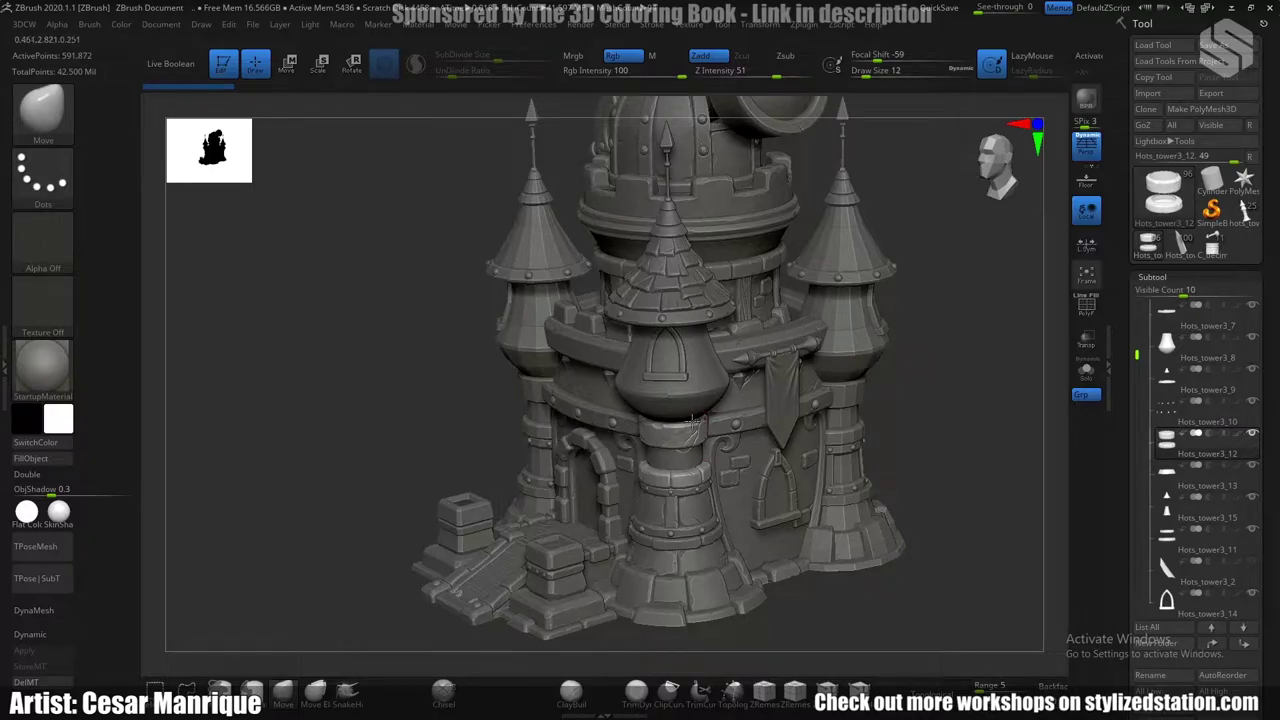
pyautogui.moveTo(642, 524)
pyautogui.keyDown('ctrl'); pyautogui.mouseDown(button='right')
pyautogui.moveTo(626, 431)
pyautogui.moveTo(693, 321)
pyautogui.mouseUp(button='right'); pyautogui.keyUp('ctrl')
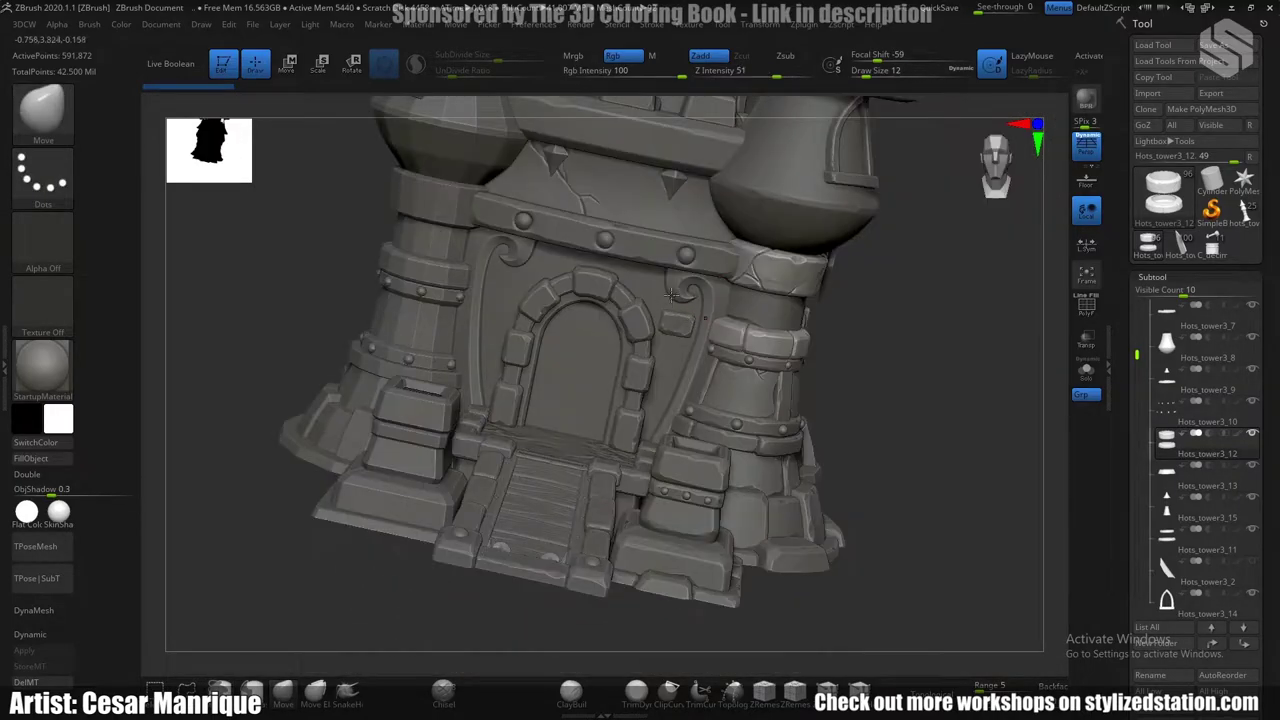
pyautogui.moveTo(687, 403); pyautogui.dragTo(595, 397, button='right')
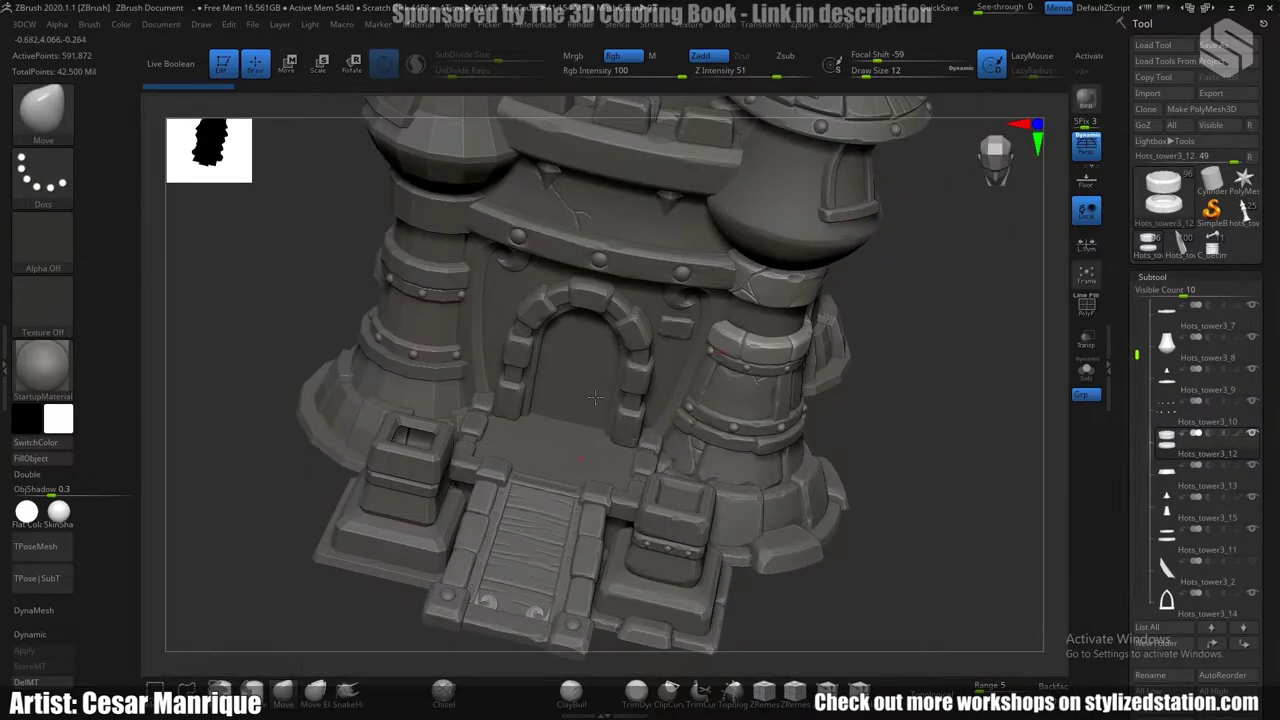
pyautogui.moveTo(703, 422)
pyautogui.keyDown('ctrl'); pyautogui.mouseDown(button='right')
pyautogui.moveTo(698, 340)
pyautogui.moveTo(714, 357)
pyautogui.moveTo(585, 463)
pyautogui.mouseUp(button='right'); pyautogui.keyUp('ctrl')
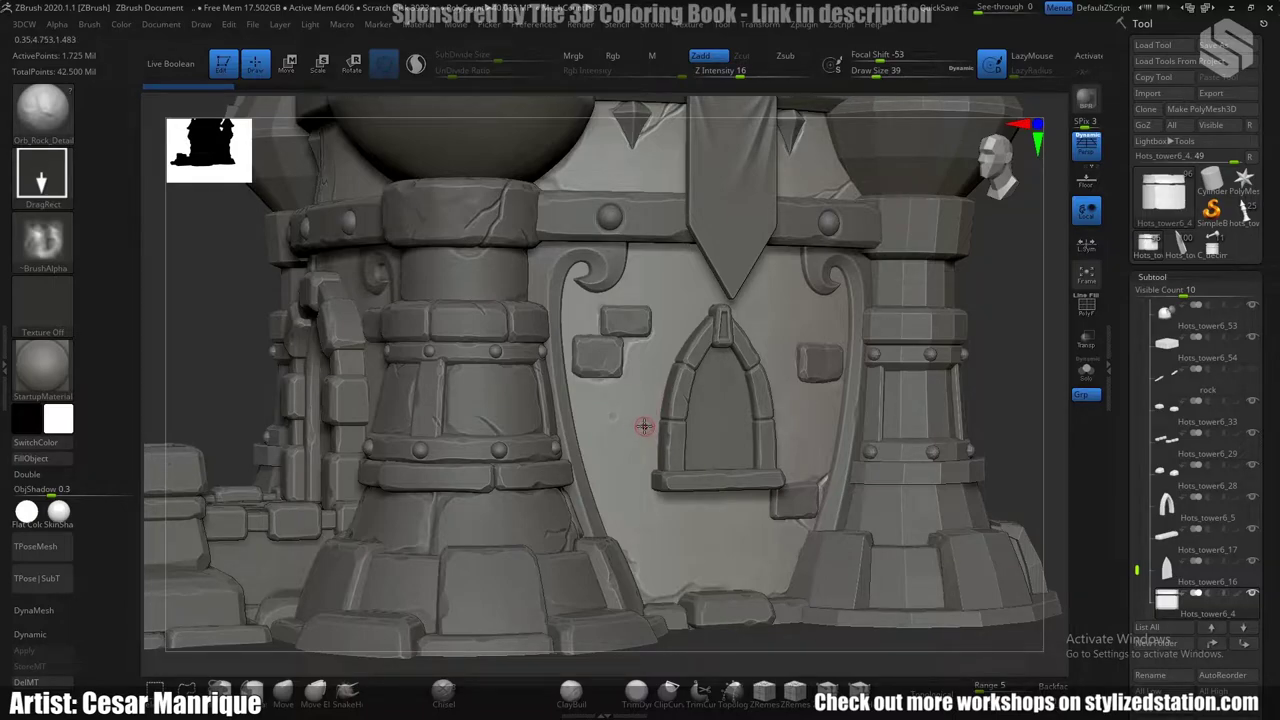
# Pick the Orb_Rock_Detail brush, try its rock texture on the wall beside the arched window and undo it.
pyautogui.press('space')
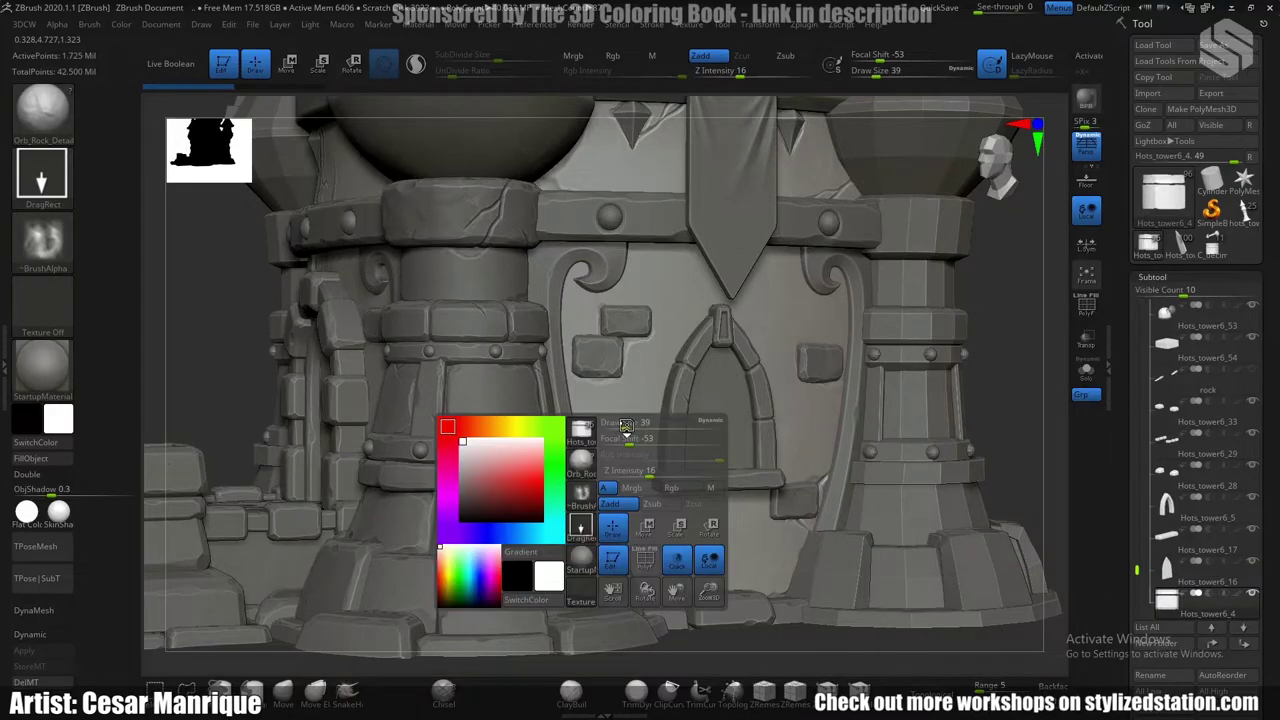
pyautogui.press('b')
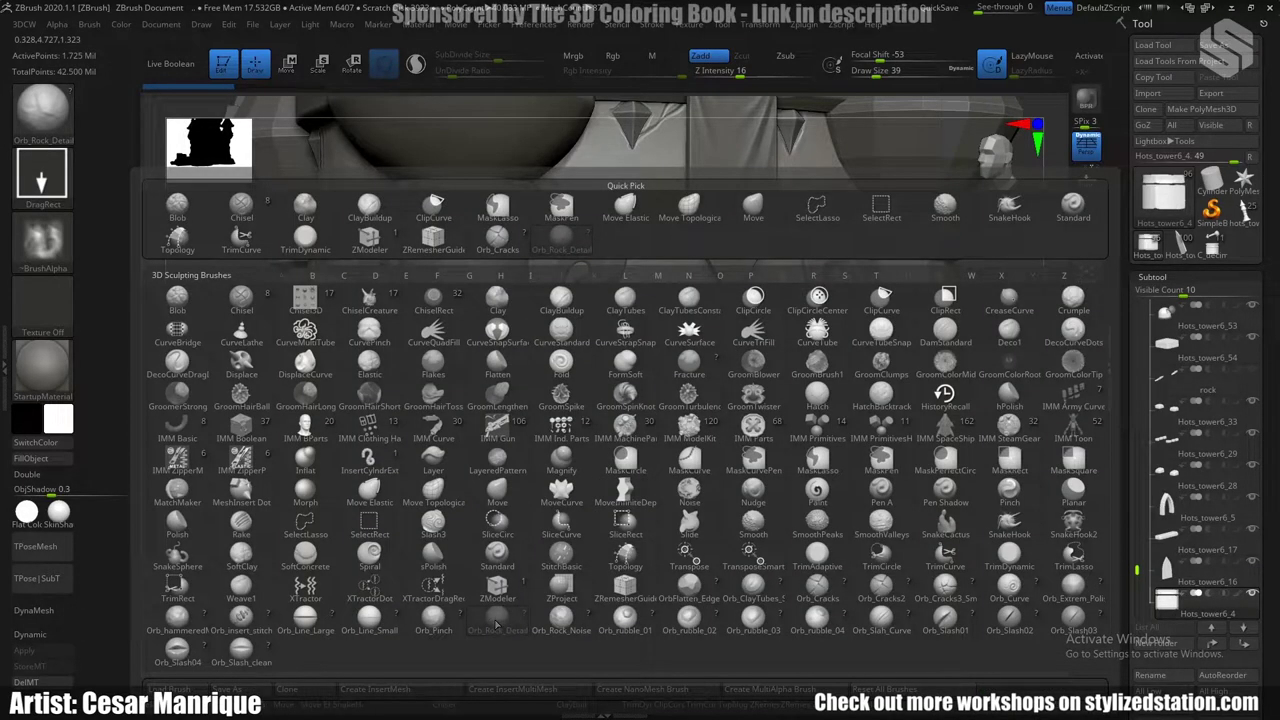
pyautogui.click(496, 622)
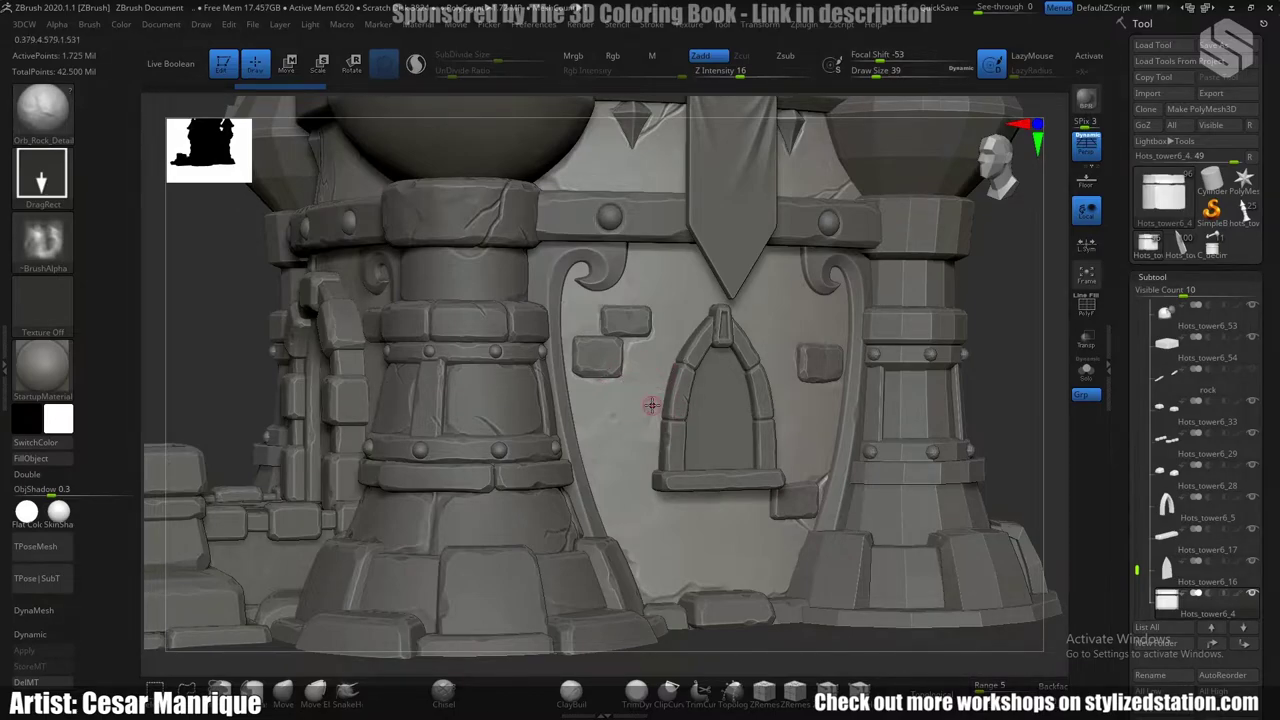
pyautogui.hotkey('ctrl', 'z')
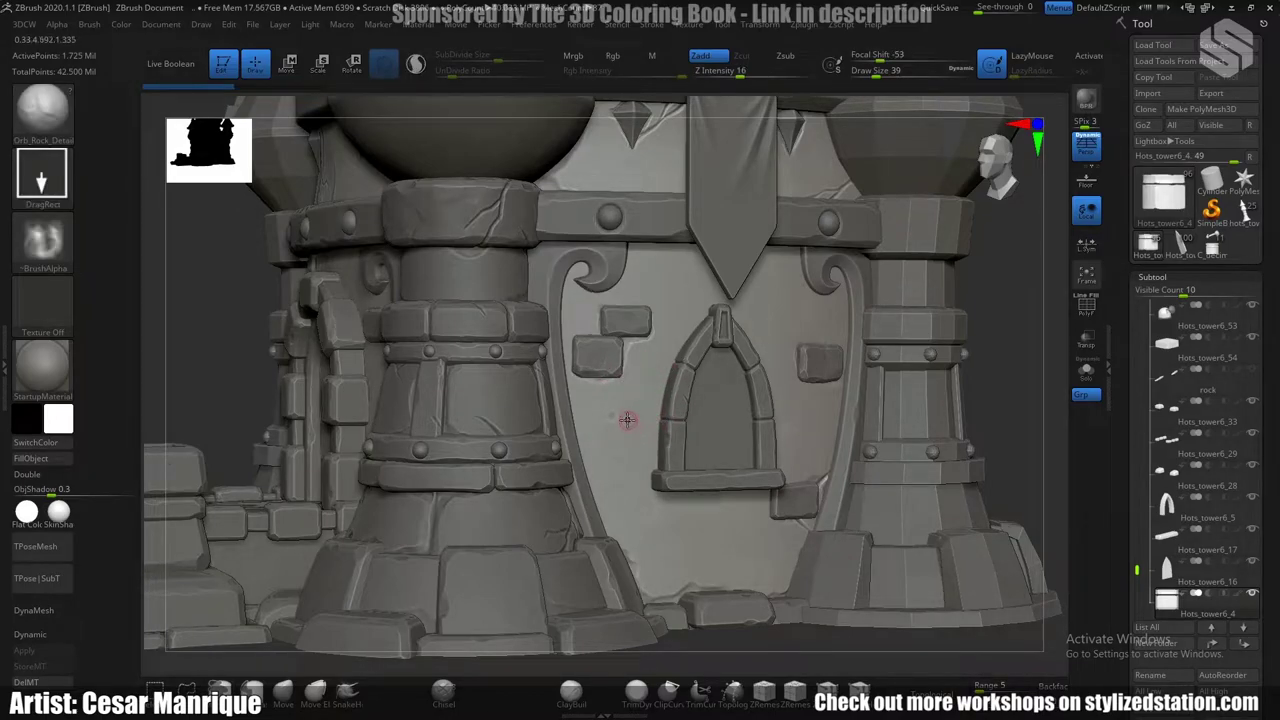
# Switch to the hPolish brush, set its draw size to 25 and polish the wall surface beside the arched window.
pyautogui.press('b')
pyautogui.press('h')
pyautogui.press('p')
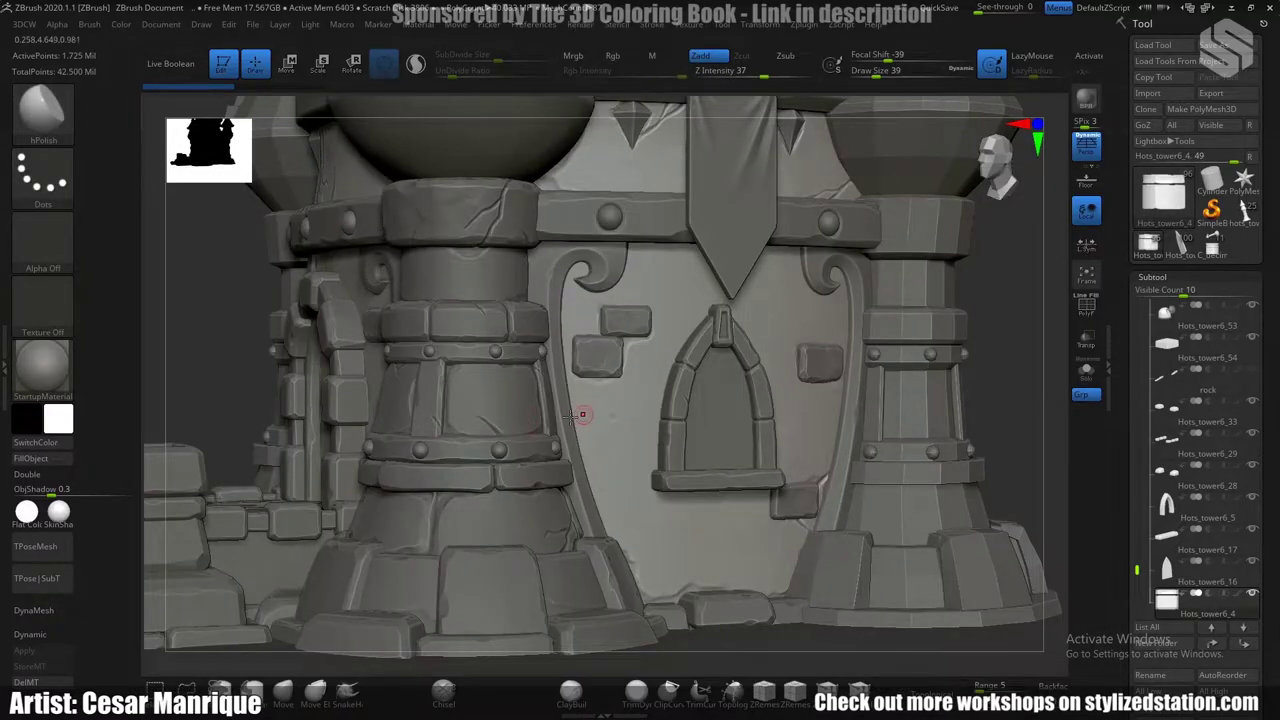
pyautogui.press('space')
pyautogui.moveTo(616, 391); pyautogui.dragTo(608, 391)
pyautogui.moveTo(624, 473); pyautogui.dragTo(646, 458)
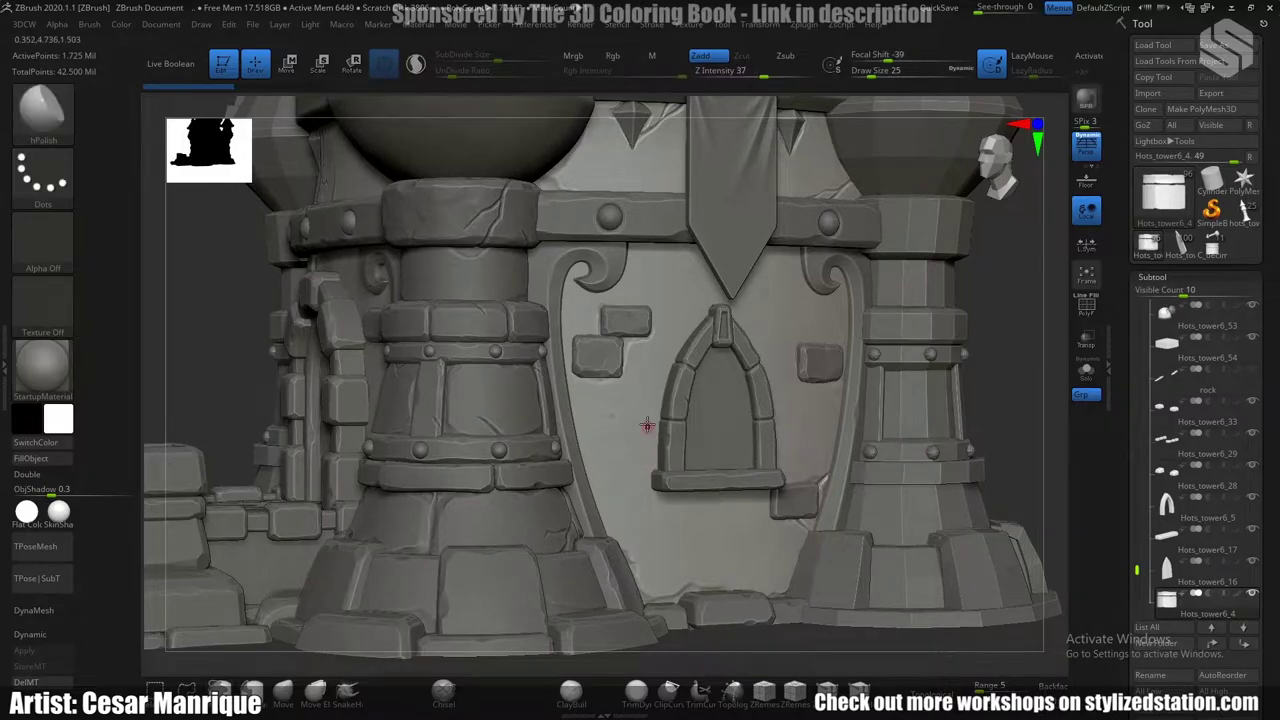
pyautogui.press('space')
pyautogui.press('space')
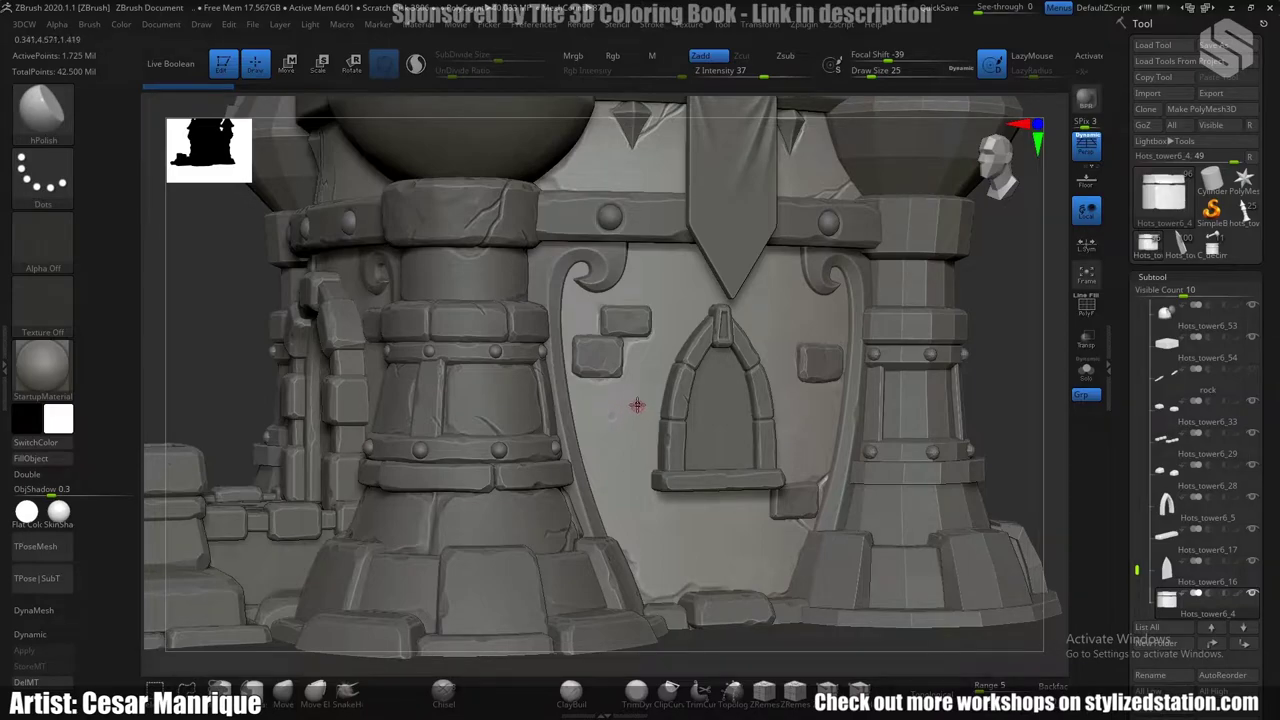
pyautogui.moveTo(644, 229)
pyautogui.keyDown('alt'); pyautogui.mouseDown(button='right')
pyautogui.moveTo(654, 286)
pyautogui.moveTo(735, 418)
pyautogui.moveTo(728, 374)
pyautogui.mouseUp(button='right'); pyautogui.keyUp('alt')
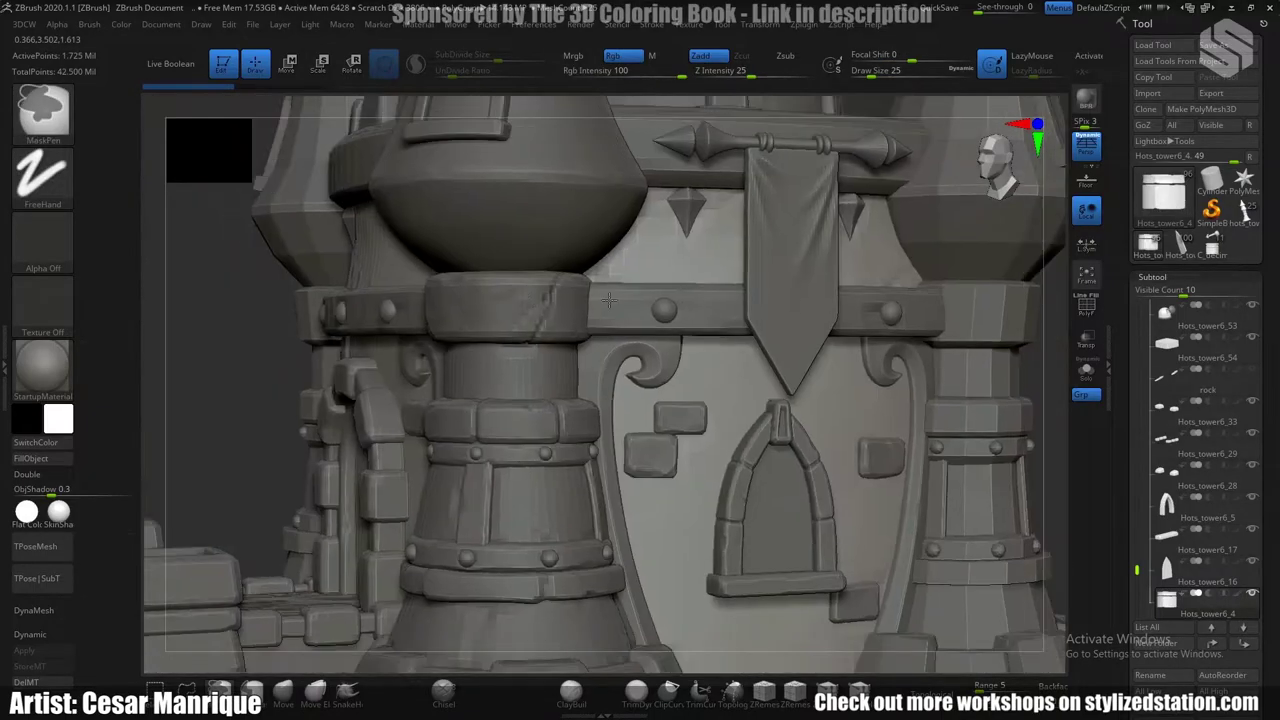
# Look through the sculpting brush library for the Orb_Cracks brush without changing the active brush.
pyautogui.moveTo(560, 287)
pyautogui.mouseDown()
pyautogui.moveTo(548, 321)
pyautogui.moveTo(555, 284)
pyautogui.moveTo(533, 310)
pyautogui.mouseUp()
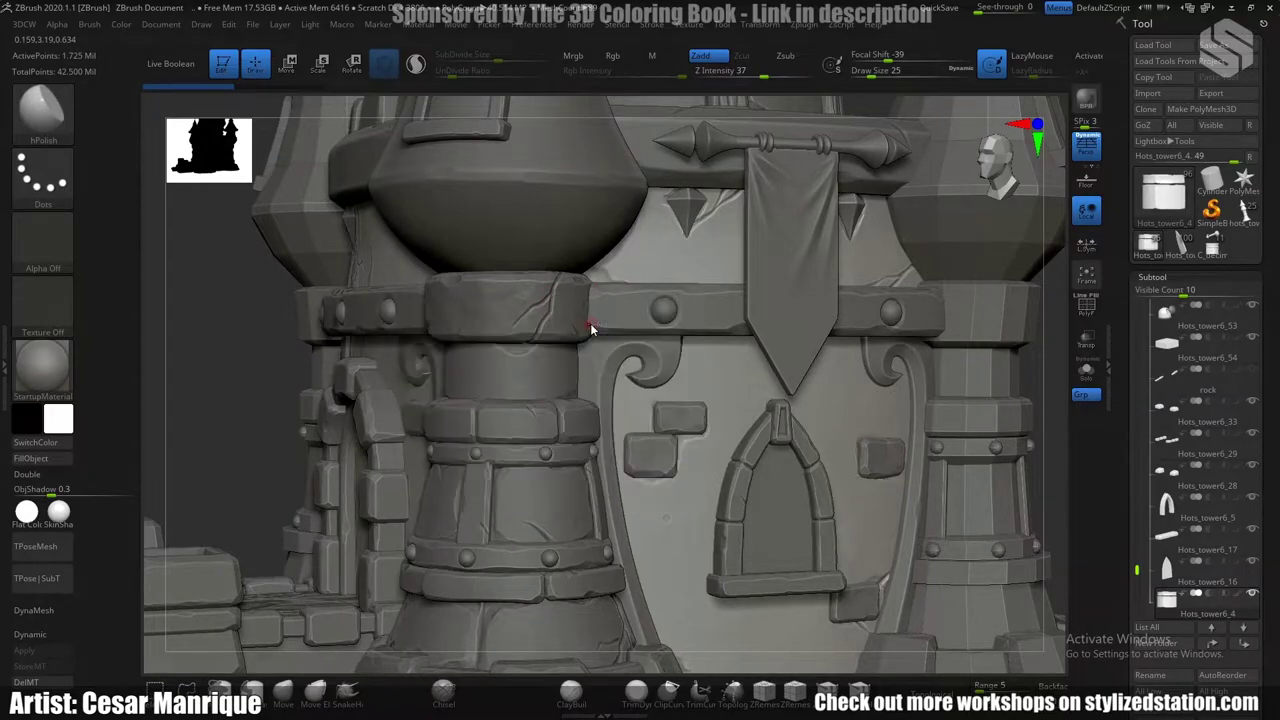
pyautogui.press('b')
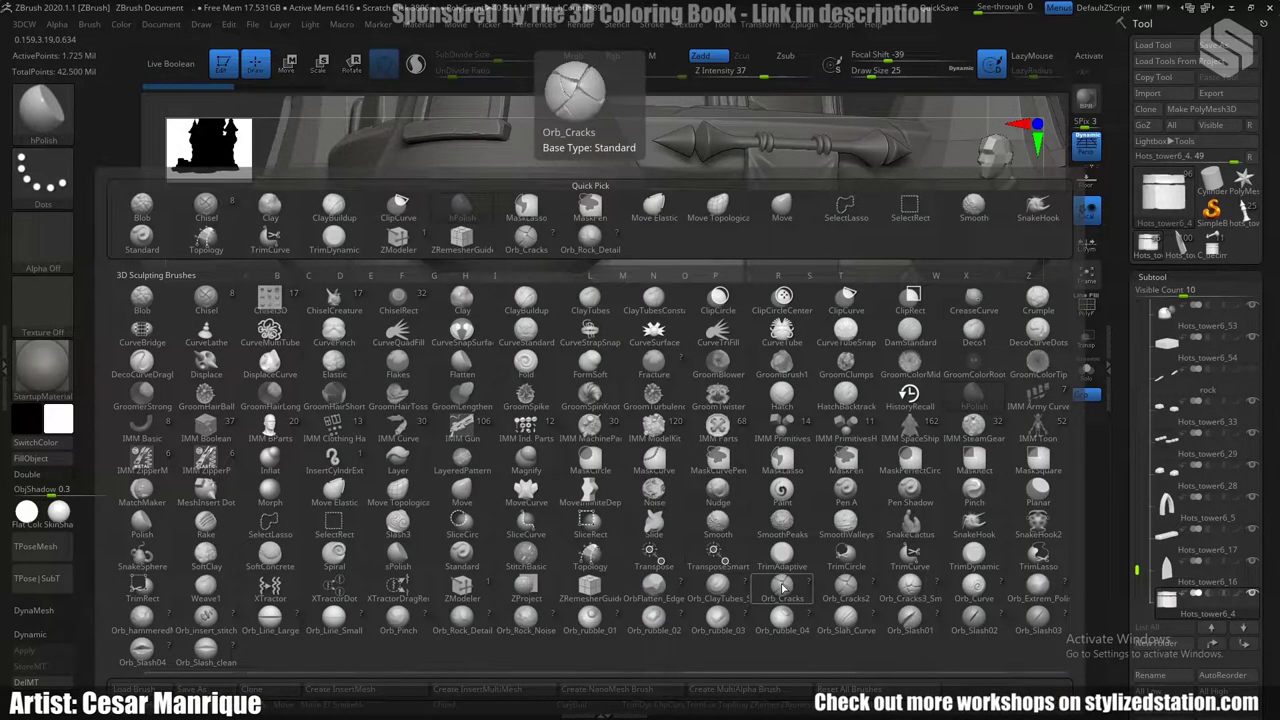
pyautogui.press('Escape')
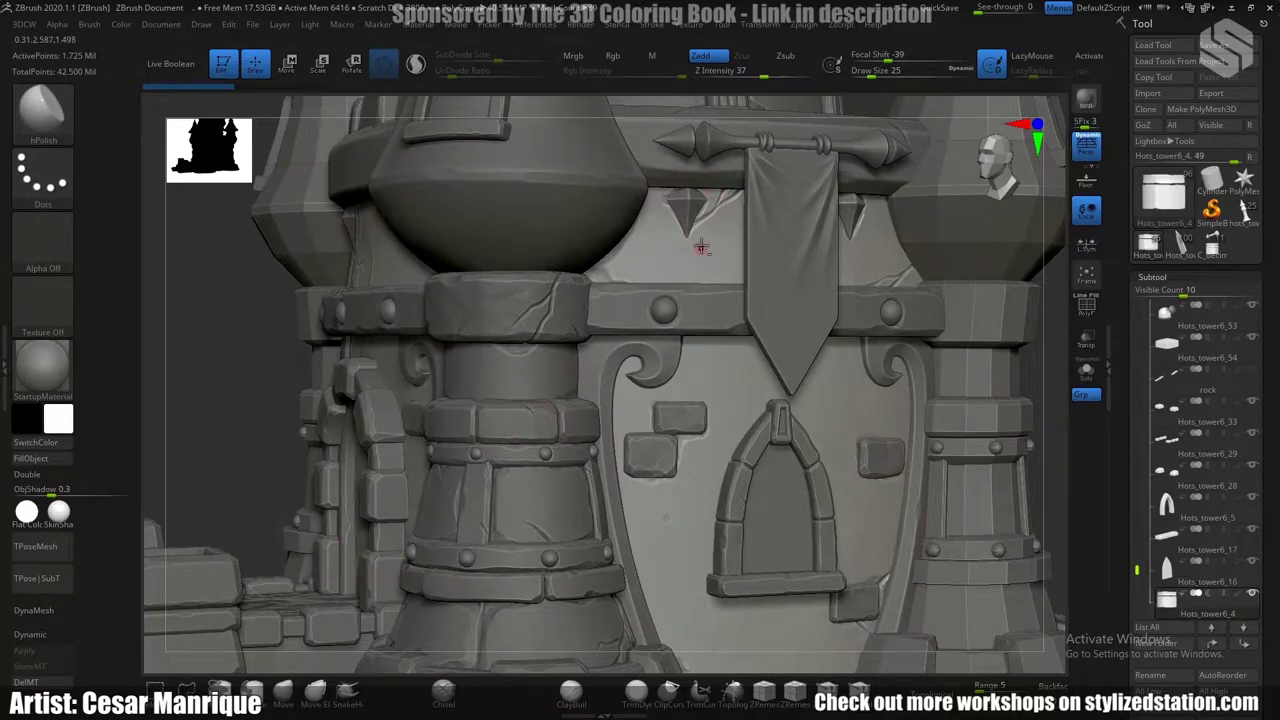
# Examine the riveted metal bands and cracks on the dome, and look through the Orb brushes such as Orb_Slash_clean.
pyautogui.keyDown('alt'); pyautogui.moveTo(708, 288); pyautogui.dragTo(705, 599, button='right'); pyautogui.keyUp('alt')
pyautogui.keyDown('alt'); pyautogui.moveTo(692, 386); pyautogui.dragTo(466, 303, button='right'); pyautogui.keyUp('alt')
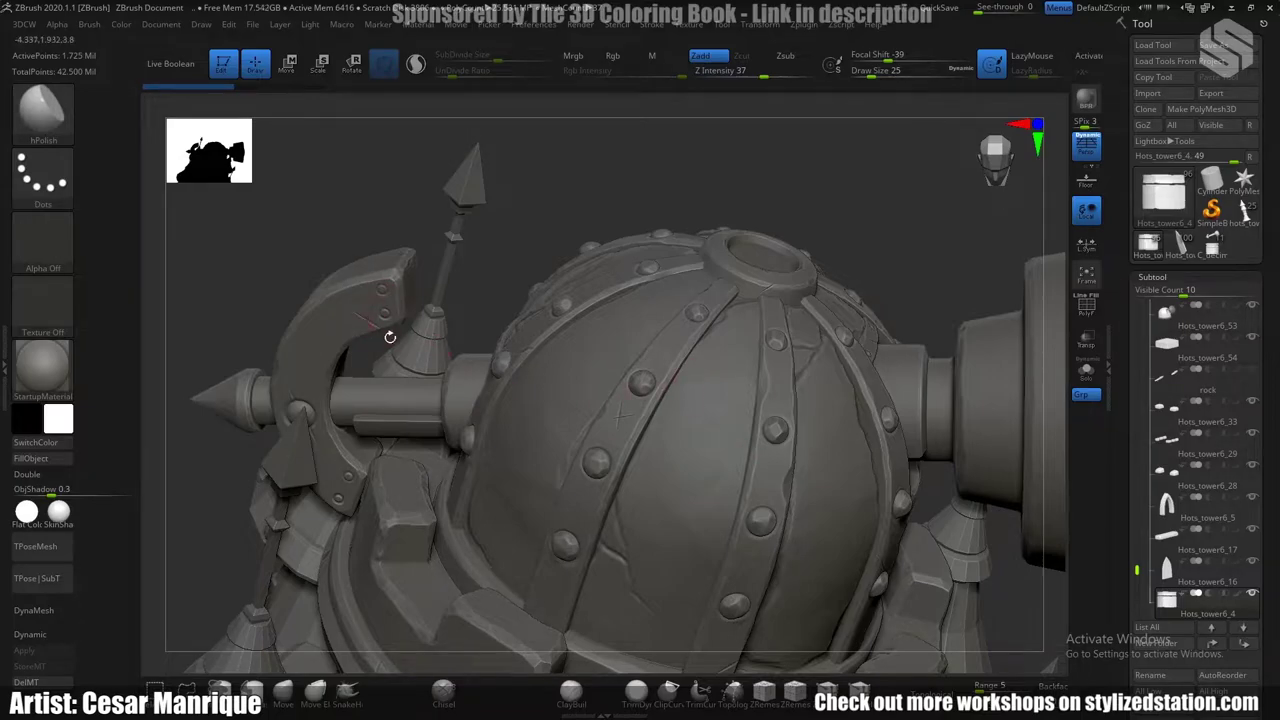
pyautogui.press('b')
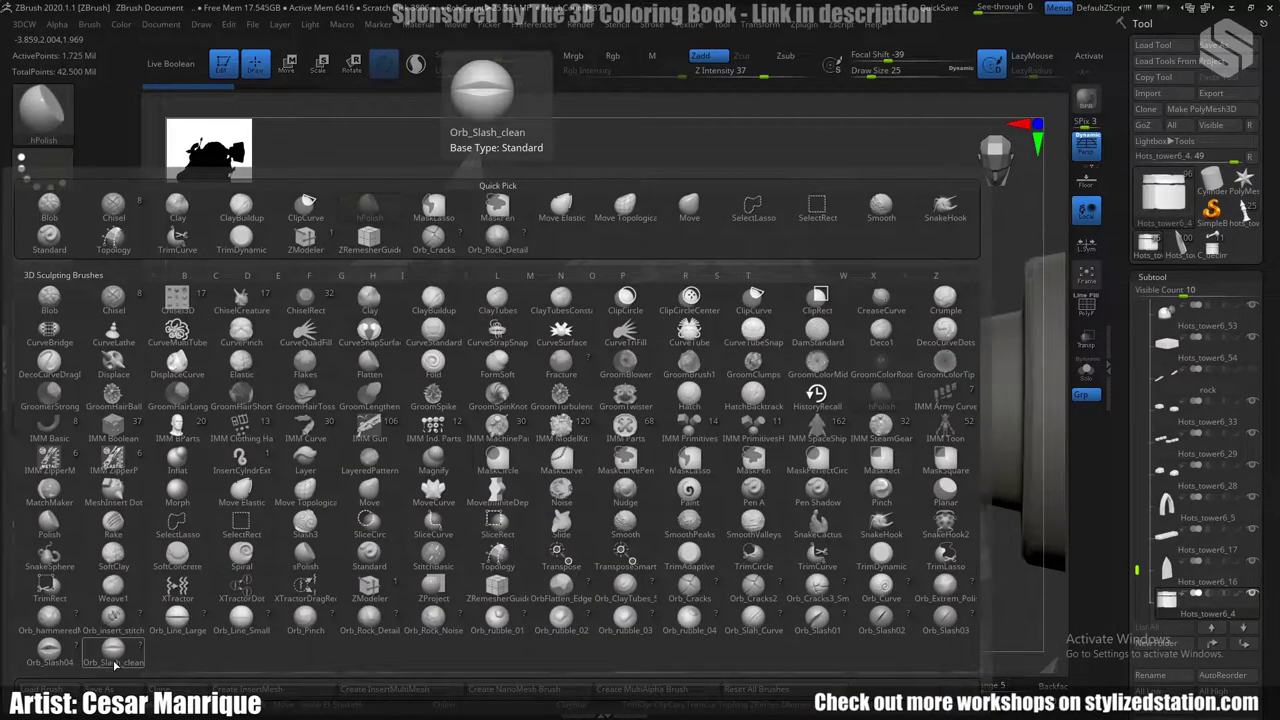
pyautogui.click(945, 618)
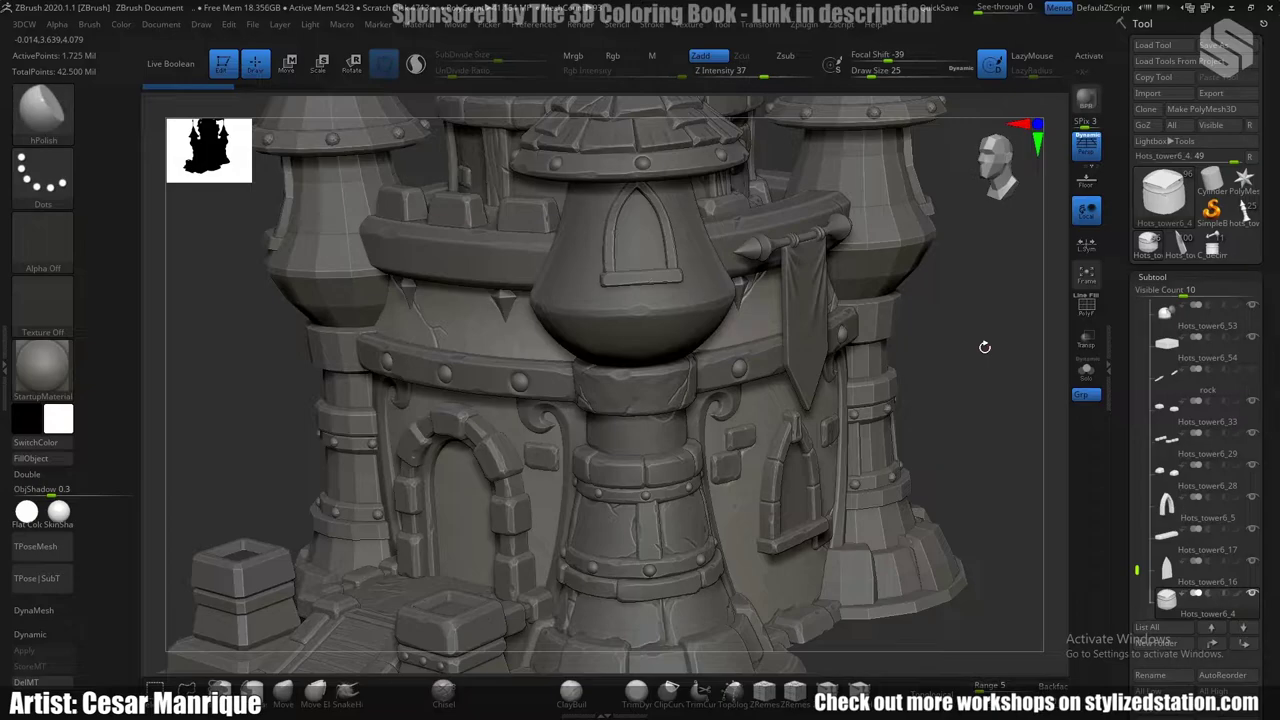
# Switch to the PureRef board and examine the stone towers, walls and floor slabs of the Heroes of the Storm reference.
pyautogui.hotkey('alt', 'Tab')
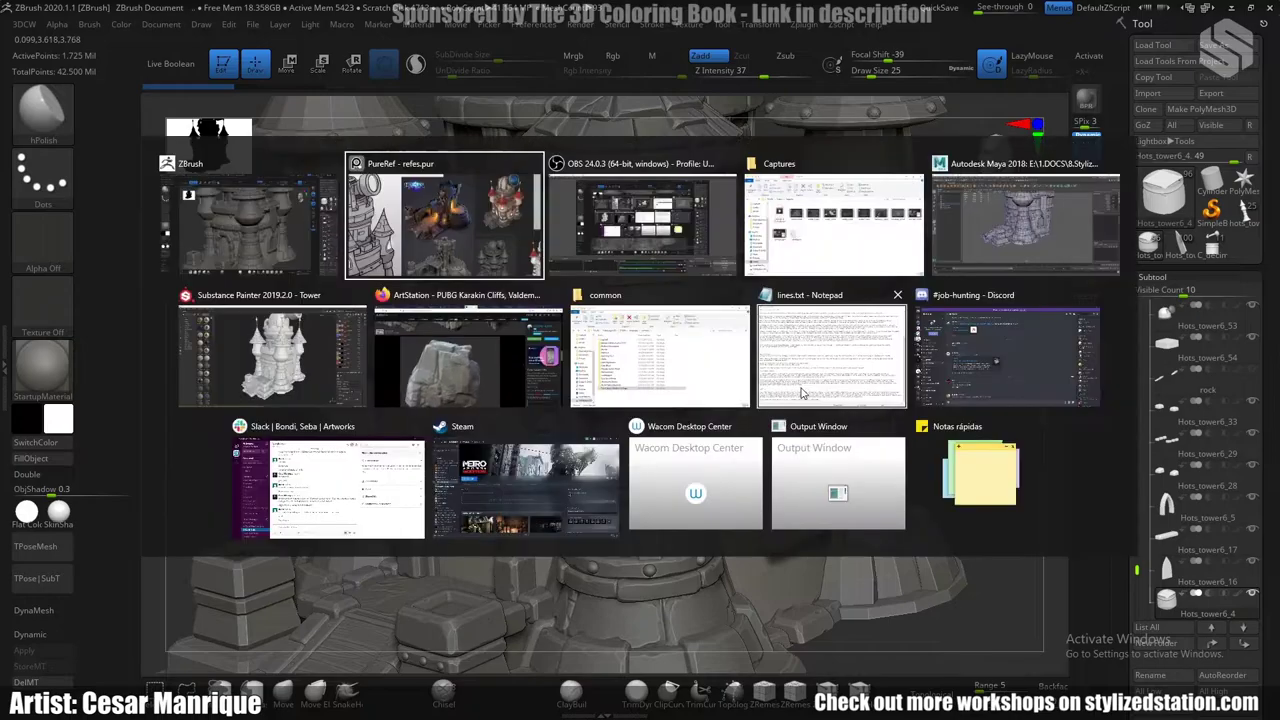
pyautogui.scroll(6, 458, 348)
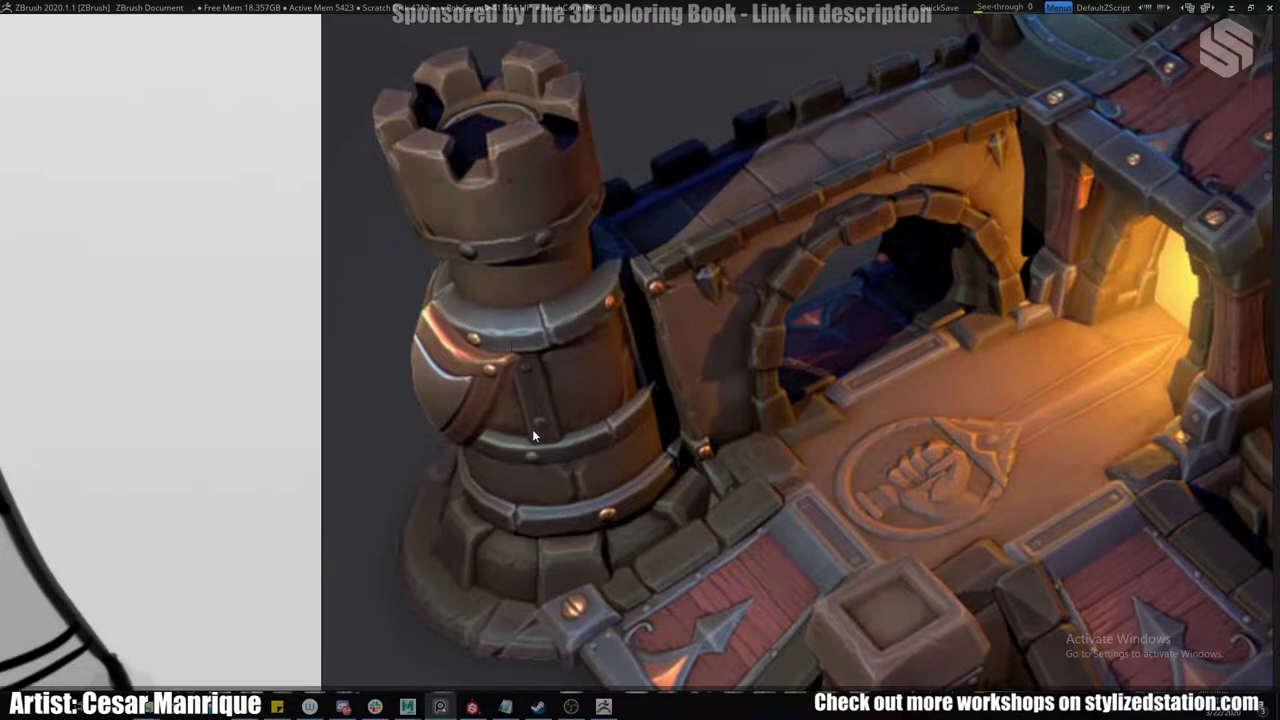
pyautogui.scroll(-5, 618, 416)
pyautogui.moveTo(768, 418); pyautogui.dragTo(372, 418, button='middle')
pyautogui.scroll(5, 595, 407)
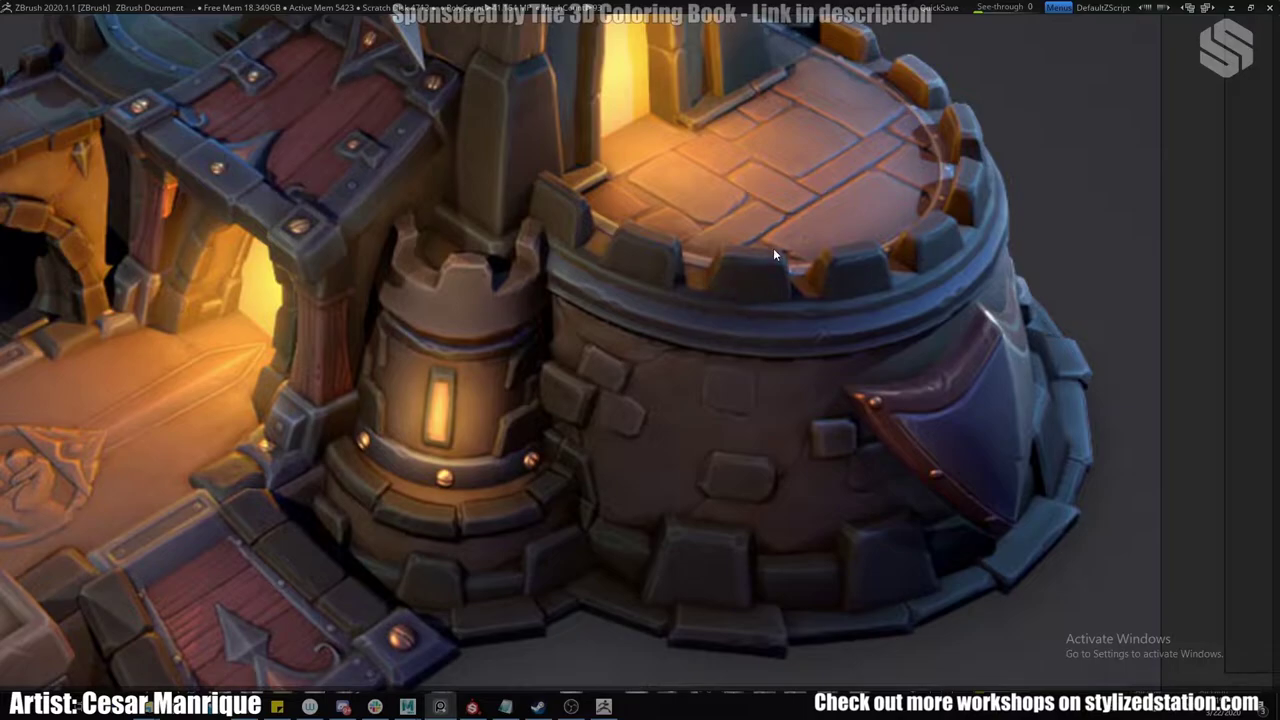
pyautogui.scroll(-5, 742, 262)
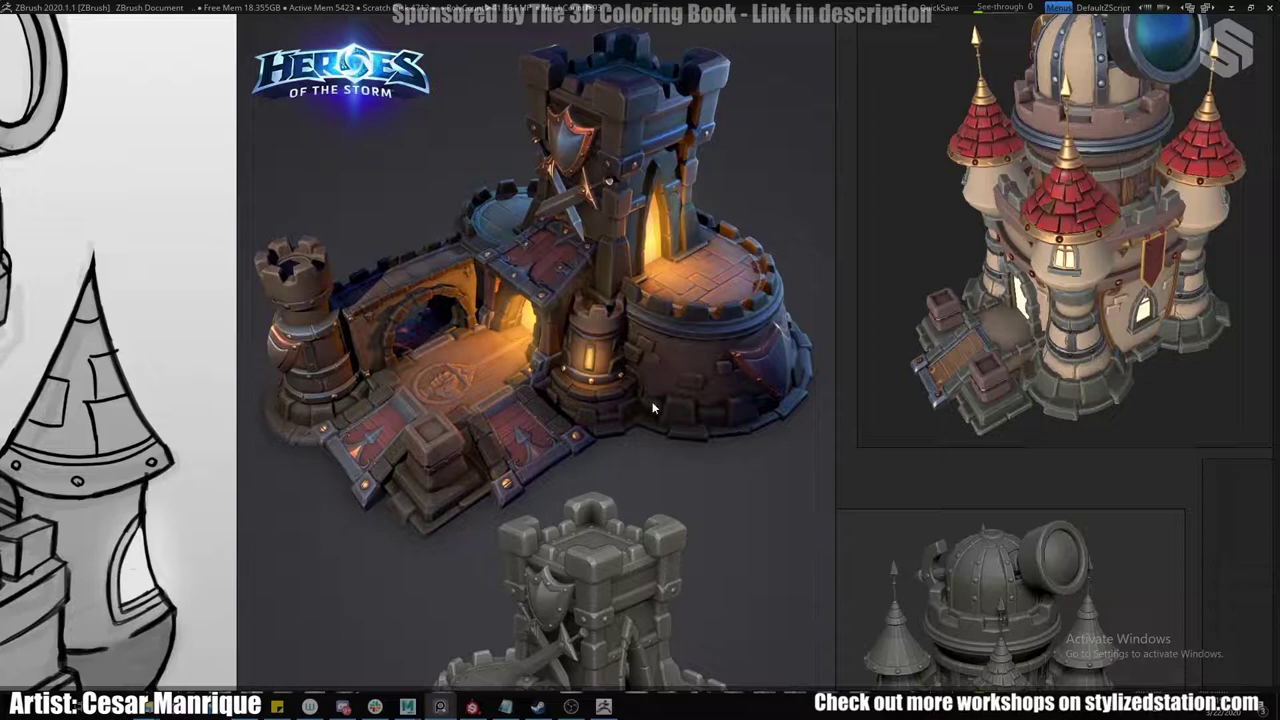
# Return to ZBrush and inspect the A_hi, B_hi, C_hi and D_hi subtool folders, toggling the visibility of C_hi and D_hi.
pyautogui.hotkey('alt', 'Tab')
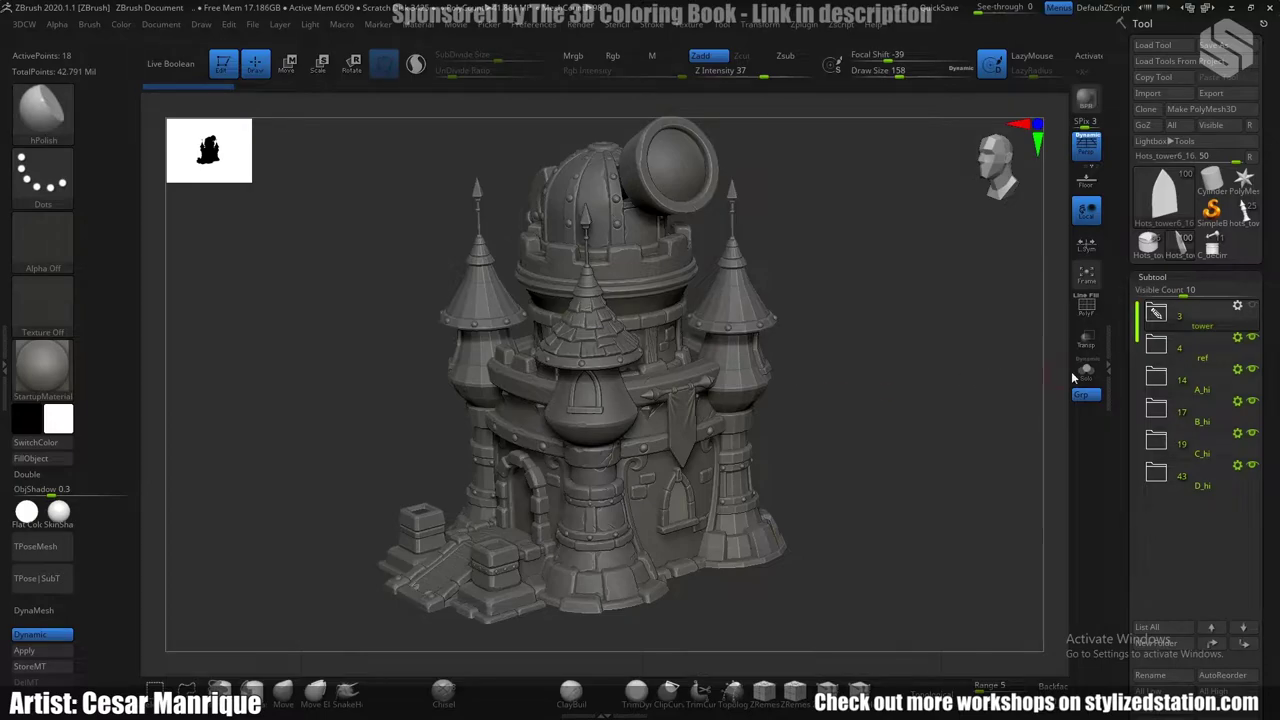
pyautogui.moveTo(1256, 372)
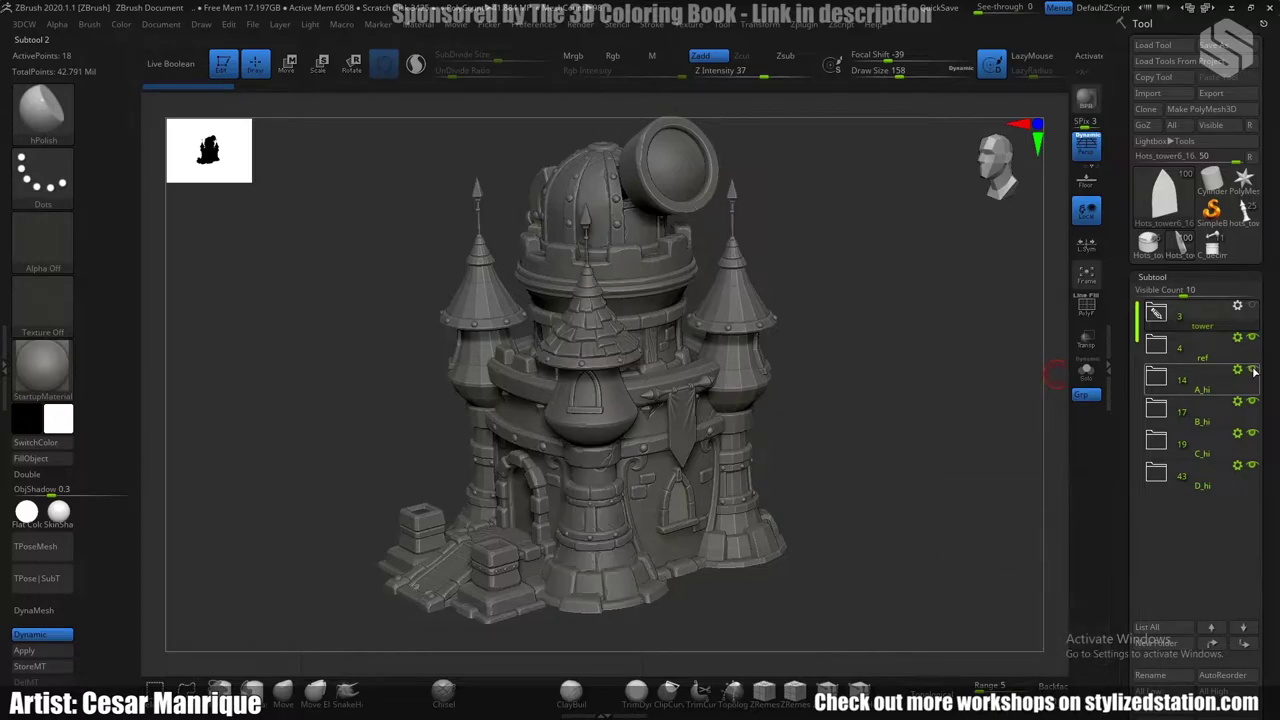
pyautogui.moveTo(1254, 402)
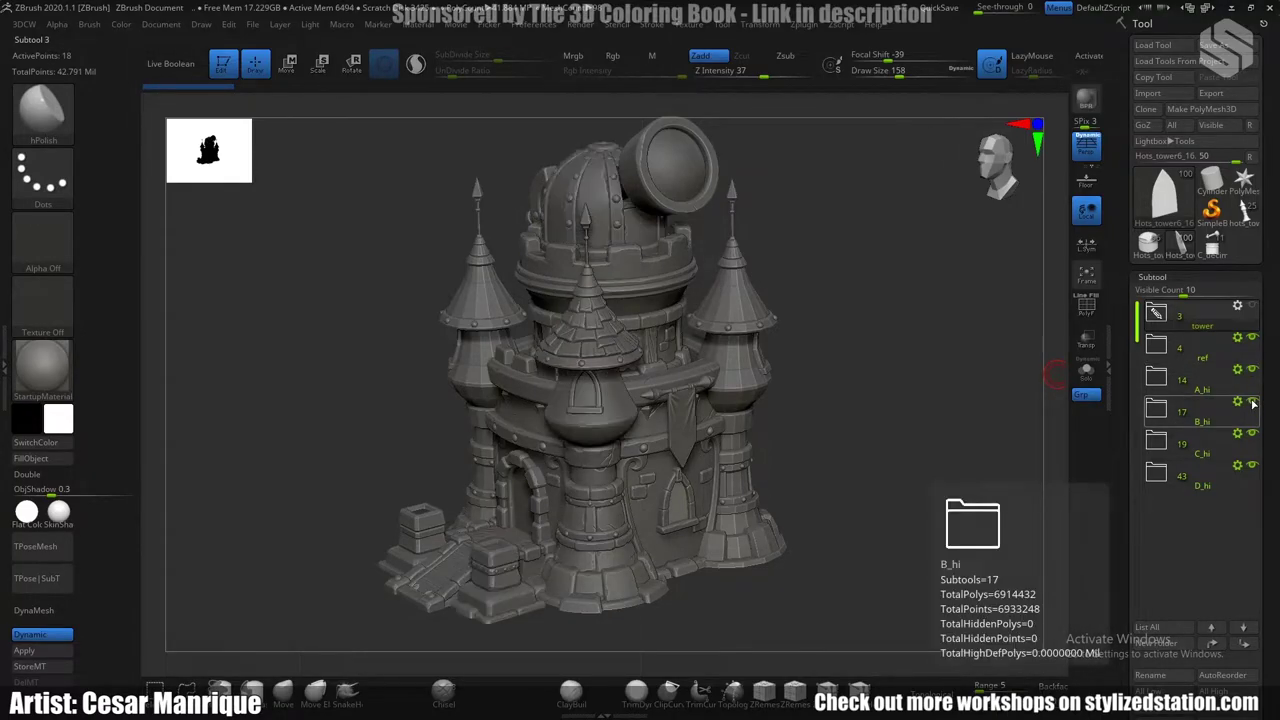
pyautogui.click(1254, 434)
pyautogui.click(1254, 434)
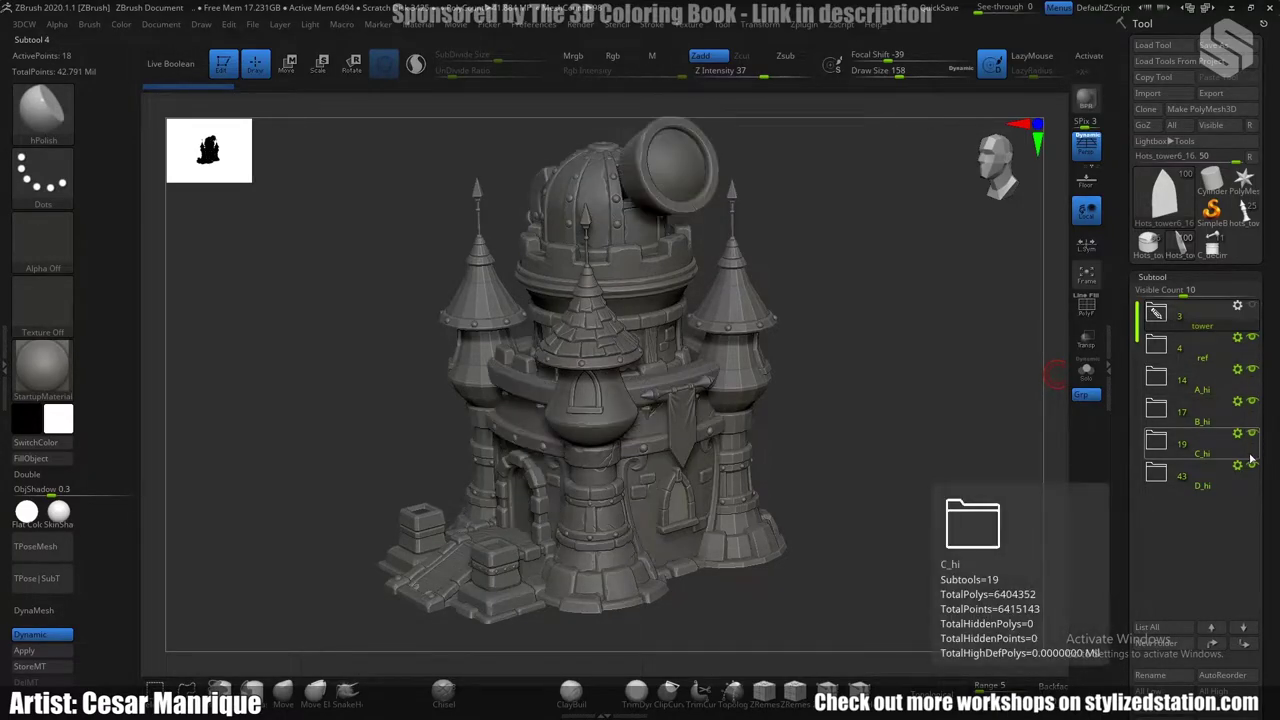
pyautogui.moveTo(1185, 397)
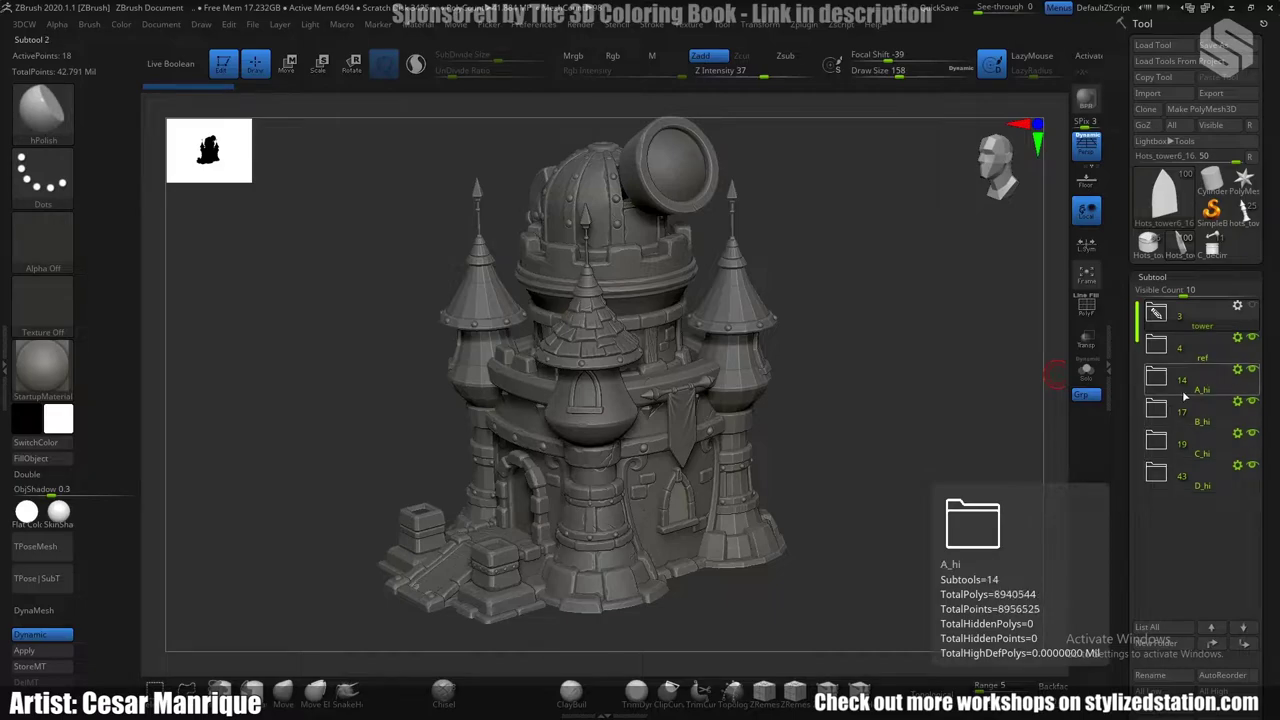
pyautogui.click(1253, 468)
pyautogui.click(1253, 468)
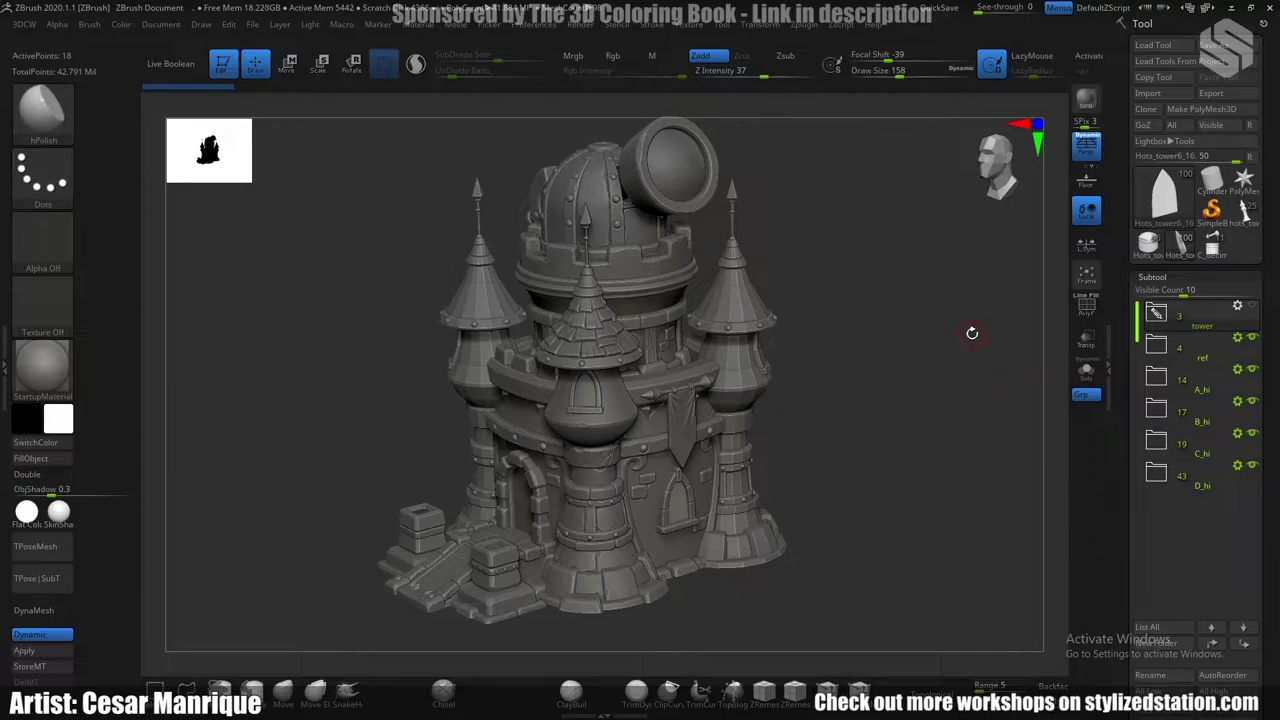
# Switch to the decimated tower tool and inspect its B_decimated and D_decimated subtools.
pyautogui.click(1212, 248)
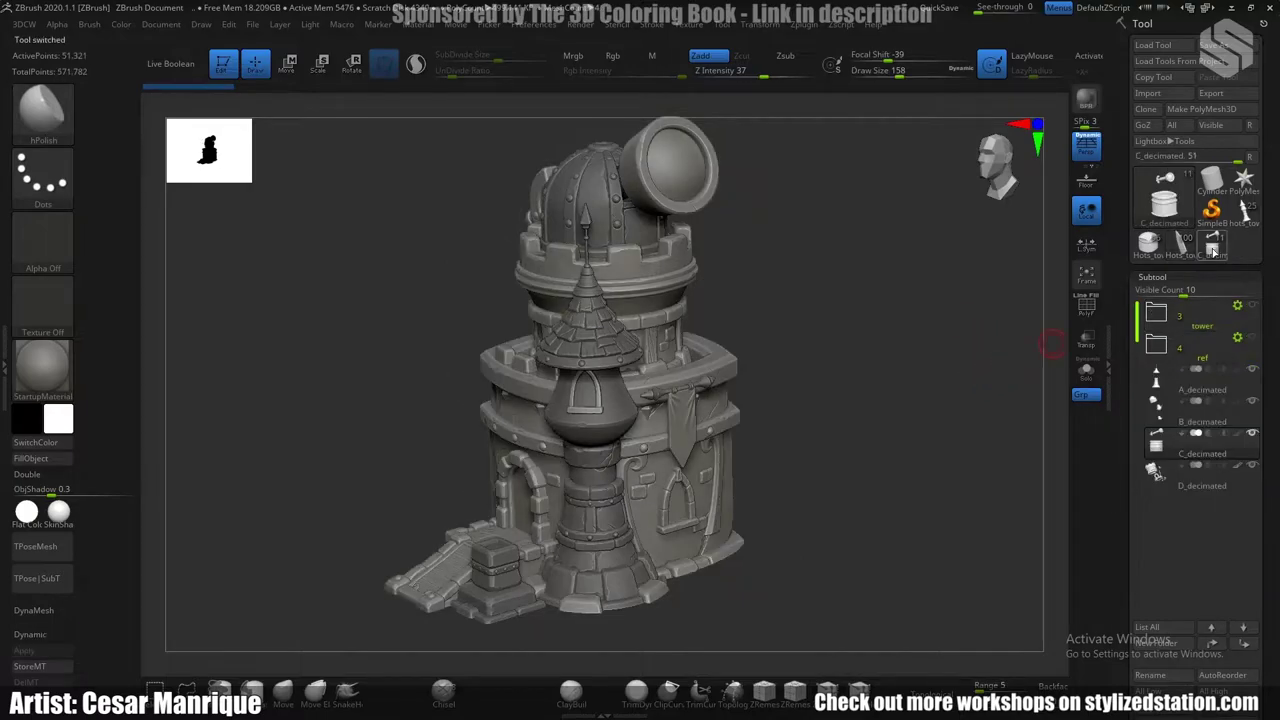
pyautogui.moveTo(830, 352)
pyautogui.keyDown('alt'); pyautogui.mouseDown(button='right')
pyautogui.moveTo(871, 312)
pyautogui.moveTo(799, 308)
pyautogui.moveTo(799, 350)
pyautogui.mouseUp(button='right'); pyautogui.keyUp('alt')
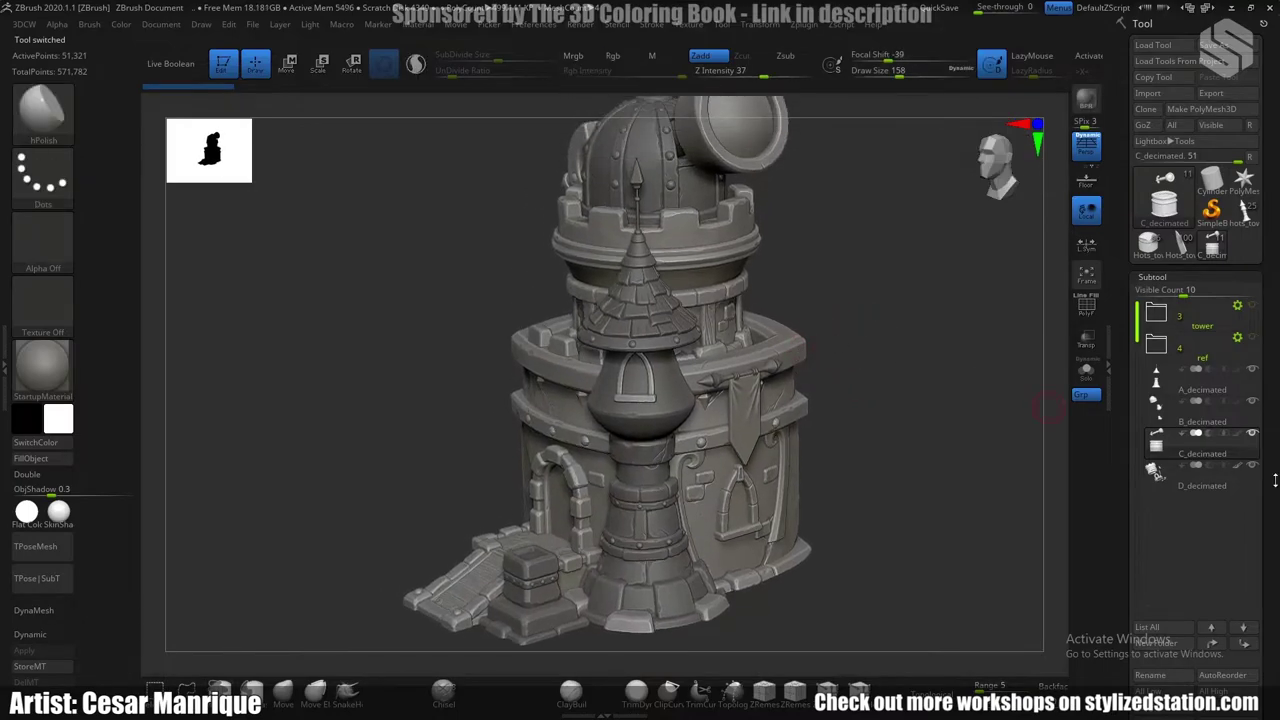
pyautogui.click(1161, 400)
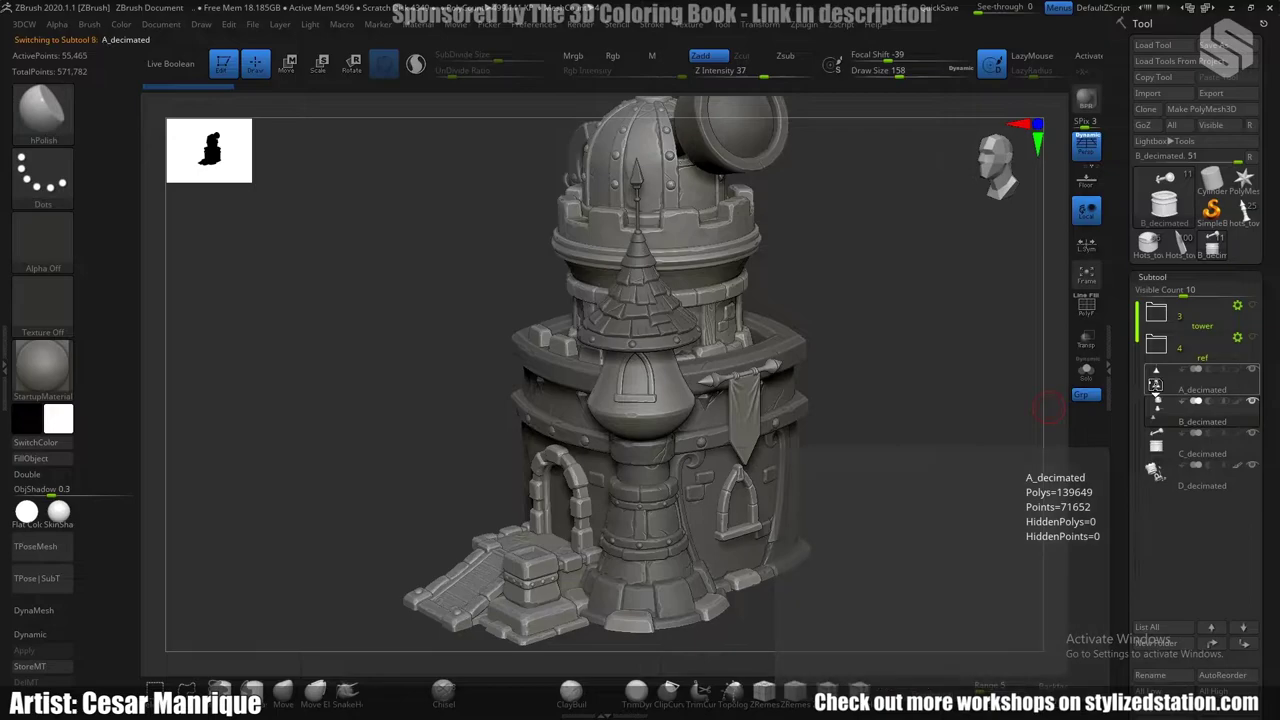
pyautogui.click(1158, 472)
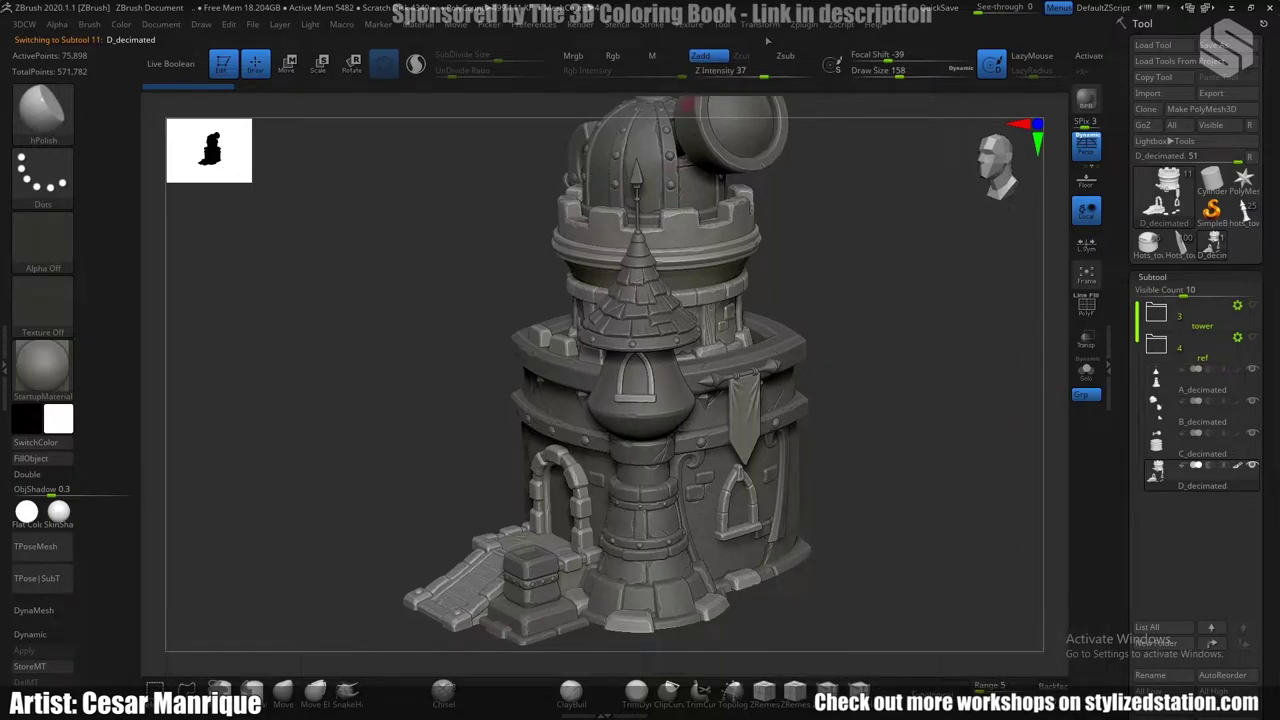
pyautogui.click(795, 25)
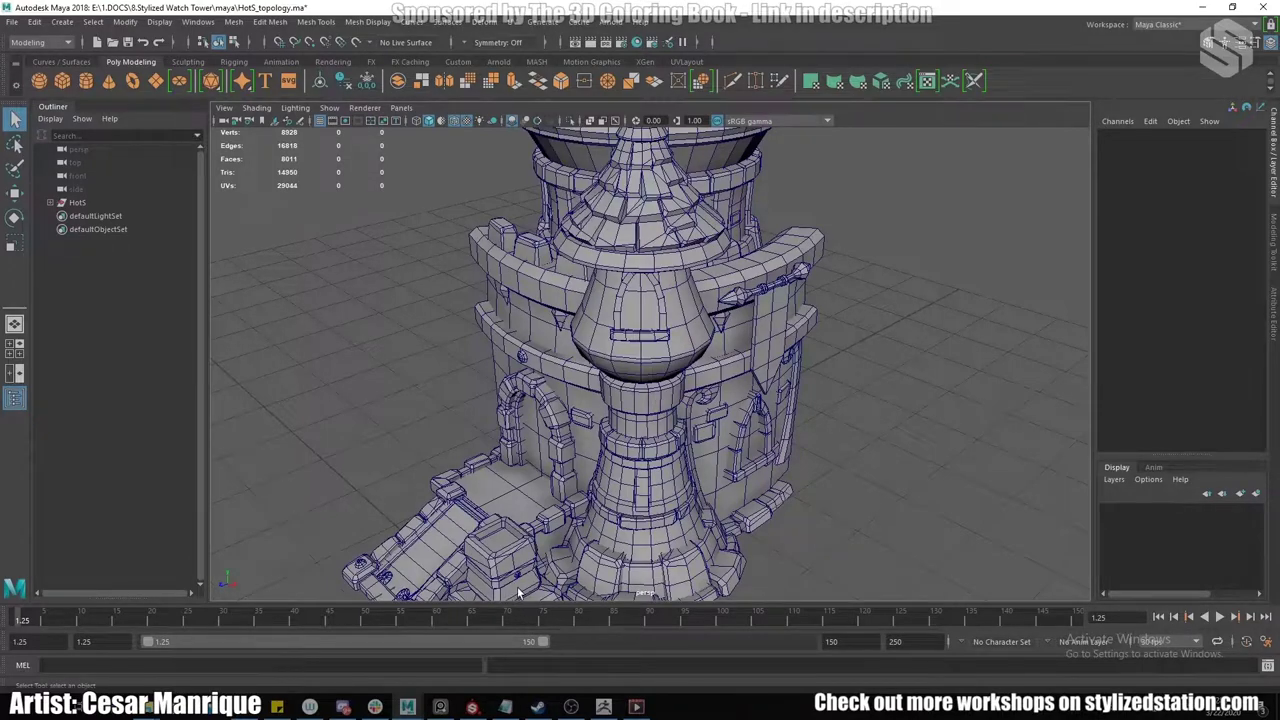
# In Maya, examine the low-poly topology of the tower's main wall and its separate protruding bricks.
pyautogui.keyDown('alt'); pyautogui.moveTo(759, 356); pyautogui.dragTo(698, 322); pyautogui.keyUp('alt')
pyautogui.click(638, 300)
pyautogui.keyDown('alt'); pyautogui.moveTo(749, 400); pyautogui.dragTo(700, 340); pyautogui.keyUp('alt')
pyautogui.click(719, 319)
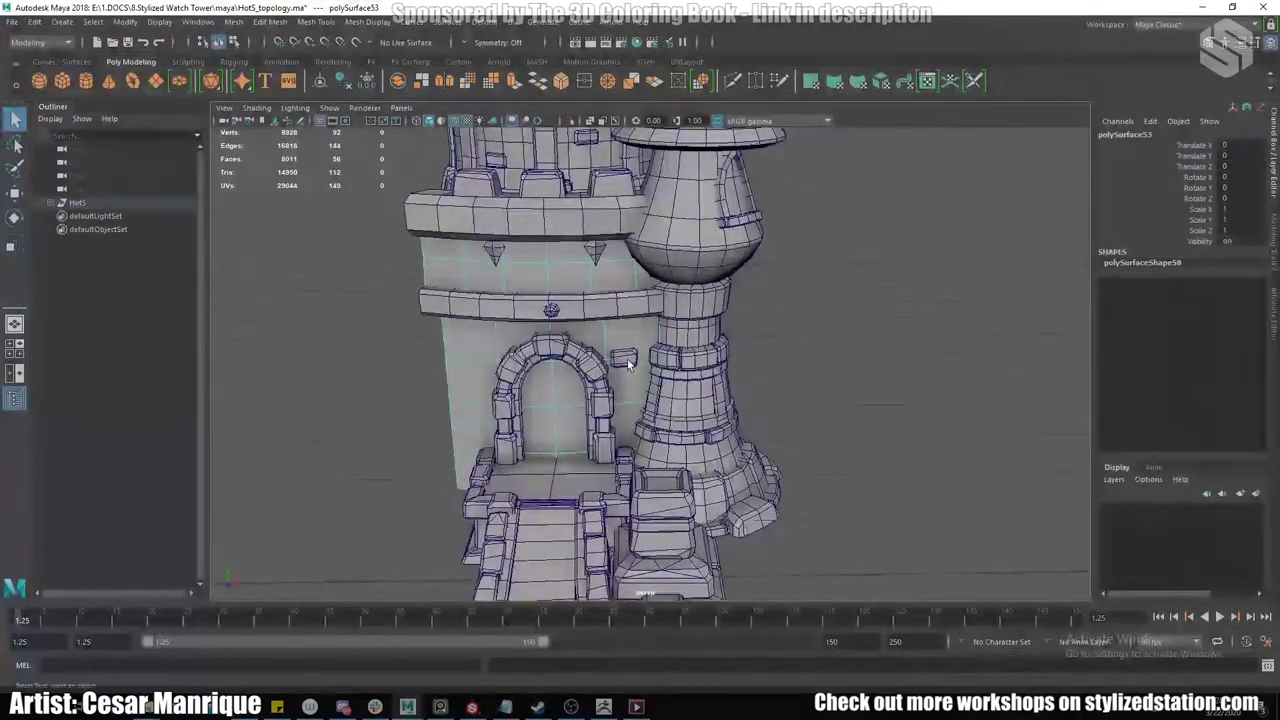
pyautogui.click(626, 358)
pyautogui.keyDown('alt'); pyautogui.moveTo(785, 358); pyautogui.dragTo(658, 335); pyautogui.keyUp('alt')
pyautogui.click(668, 348)
pyautogui.keyDown('alt'); pyautogui.moveTo(667, 273); pyautogui.dragTo(679, 267); pyautogui.keyUp('alt')
pyautogui.keyDown('alt'); pyautogui.moveTo(652, 409); pyautogui.dragTo(622, 444); pyautogui.keyUp('alt')
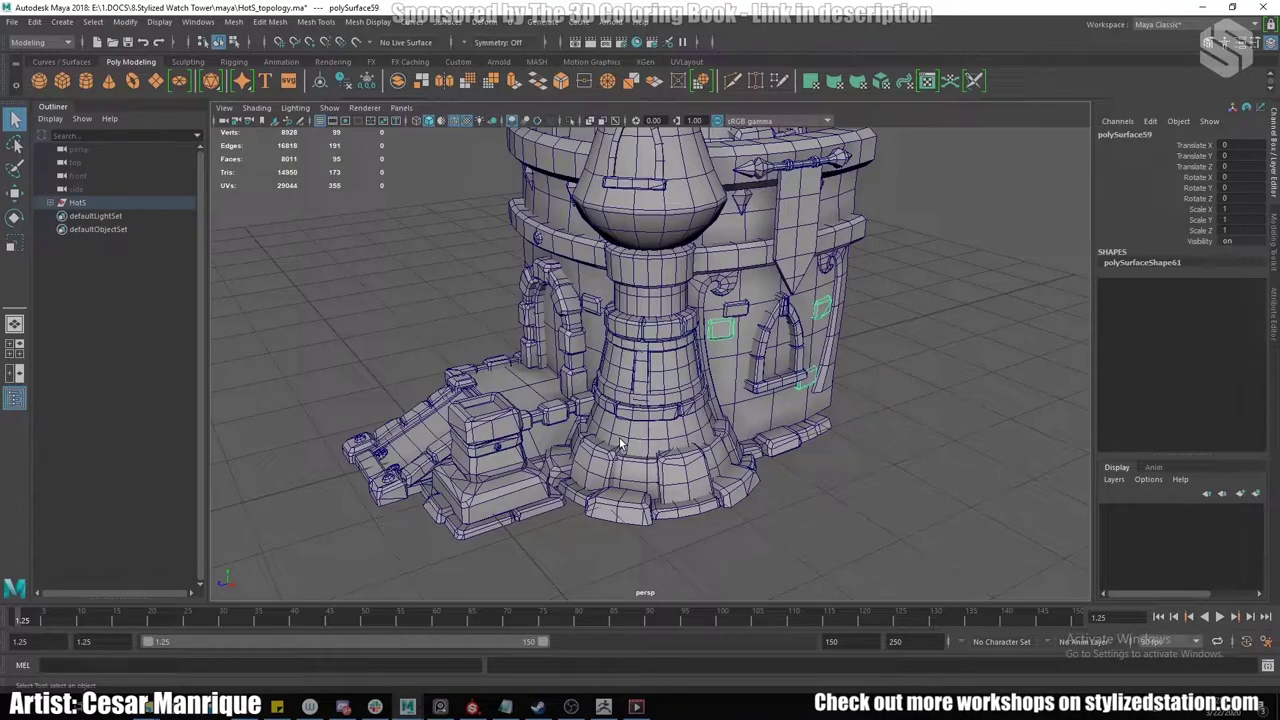
# Select the front turret's column and examine its low-poly wireframe up close.
pyautogui.keyDown('alt'); pyautogui.moveTo(577, 393); pyautogui.dragTo(720, 312); pyautogui.keyUp('alt')
pyautogui.click(737, 286)
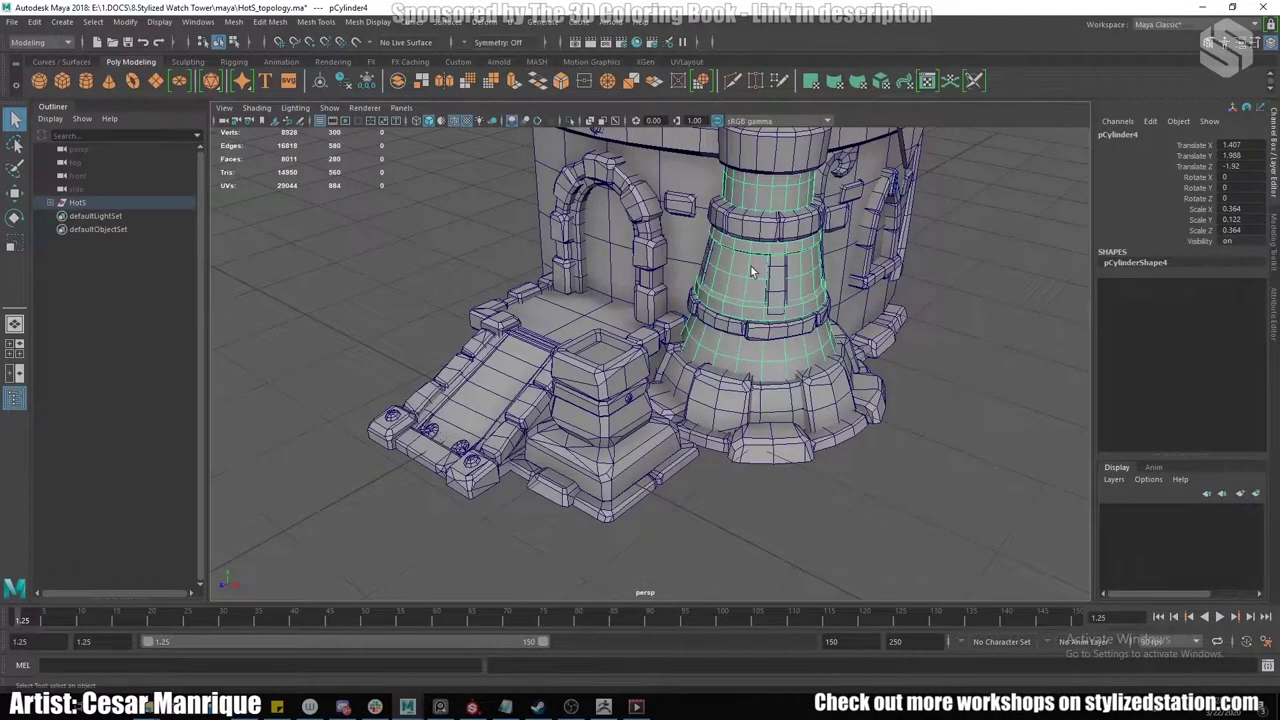
pyautogui.press('f')
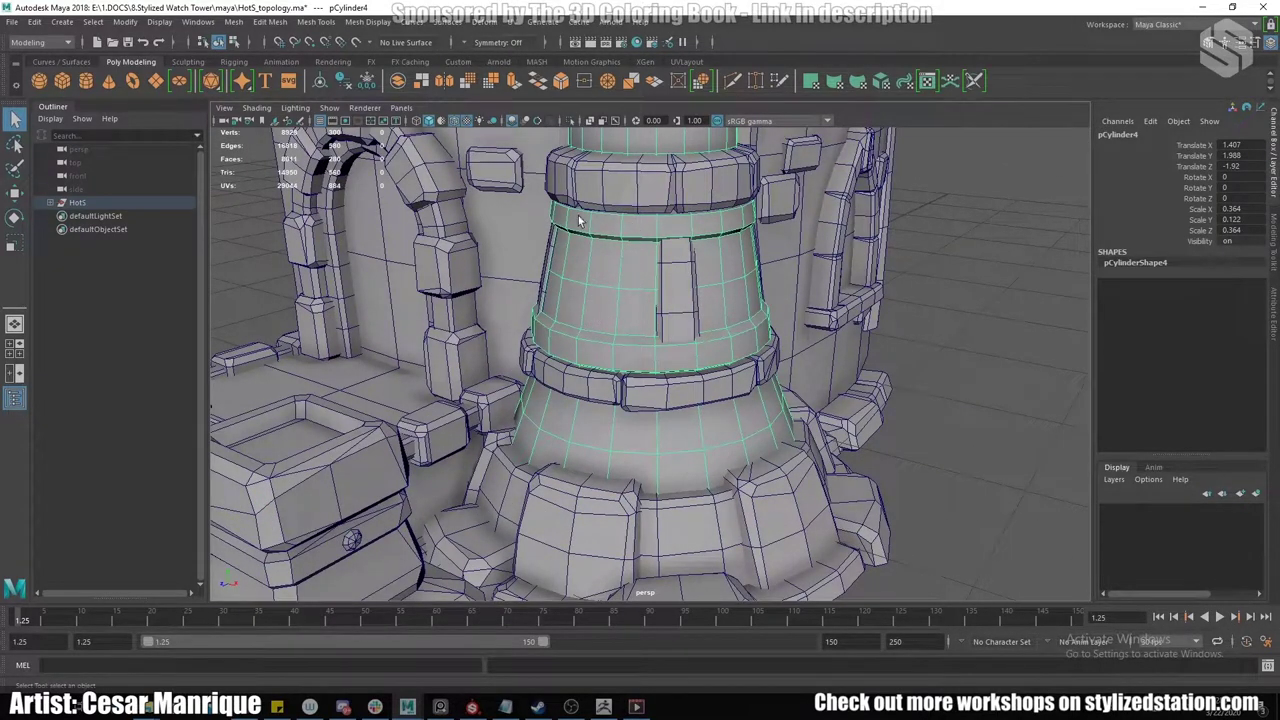
pyautogui.keyDown('alt'); pyautogui.moveTo(563, 226); pyautogui.dragTo(561, 303); pyautogui.keyUp('alt')
# Examine the low-poly topology of the entrance ramp and the pedestal beside it, selecting each mesh.
pyautogui.keyDown('alt'); pyautogui.moveTo(430, 500); pyautogui.dragTo(762, 322, button='middle'); pyautogui.keyUp('alt')
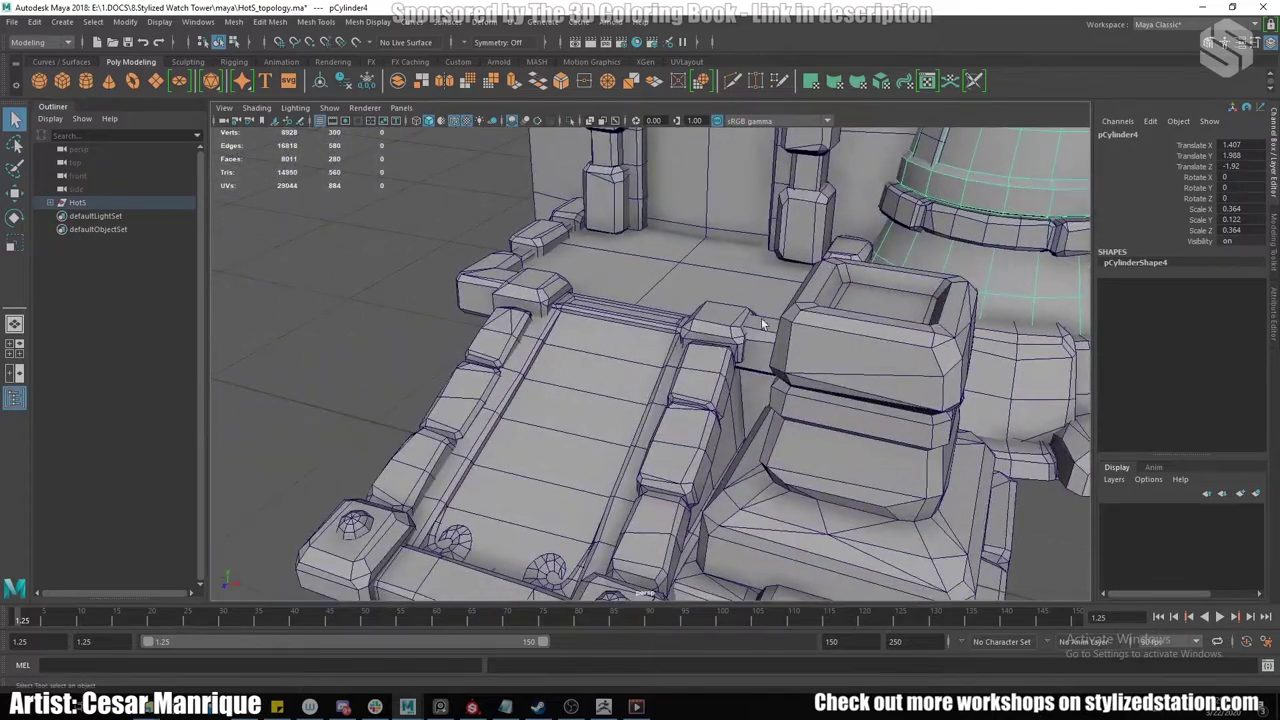
pyautogui.keyDown('alt'); pyautogui.moveTo(761, 318); pyautogui.dragTo(481, 293); pyautogui.keyUp('alt')
pyautogui.click(574, 337)
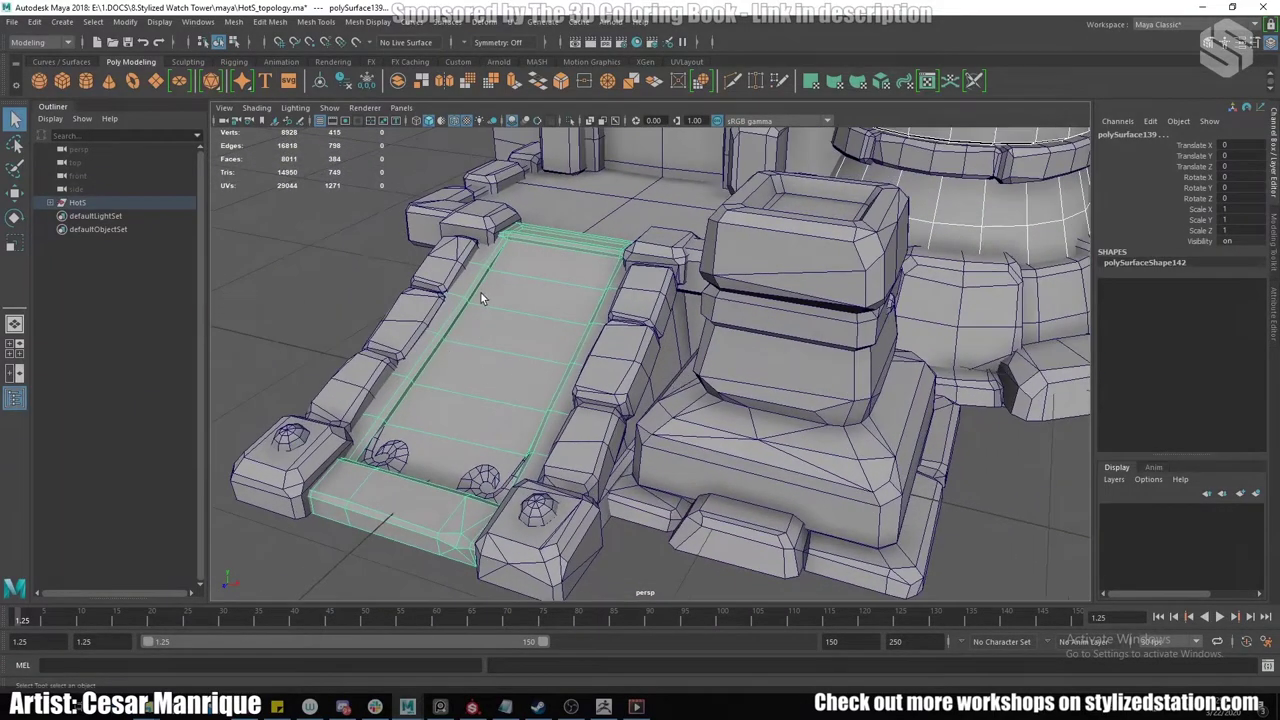
pyautogui.click(850, 427)
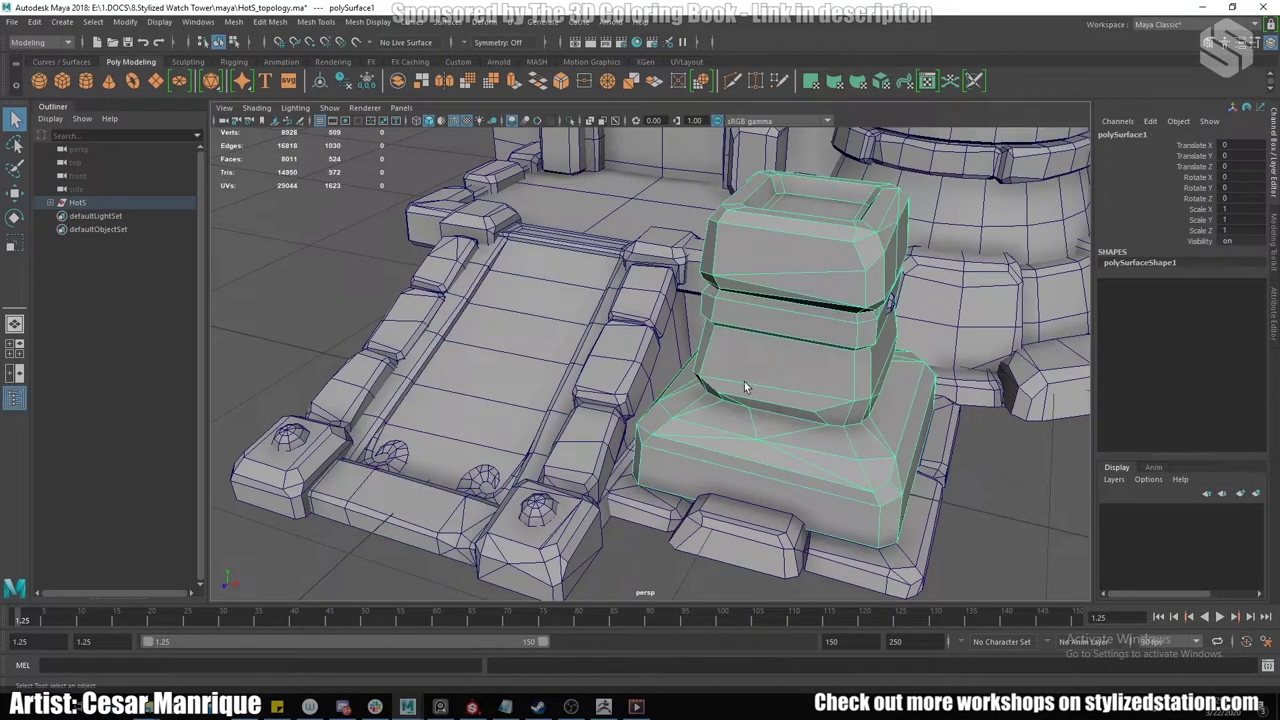
pyautogui.keyDown('alt'); pyautogui.moveTo(837, 477); pyautogui.dragTo(733, 410); pyautogui.keyUp('alt')
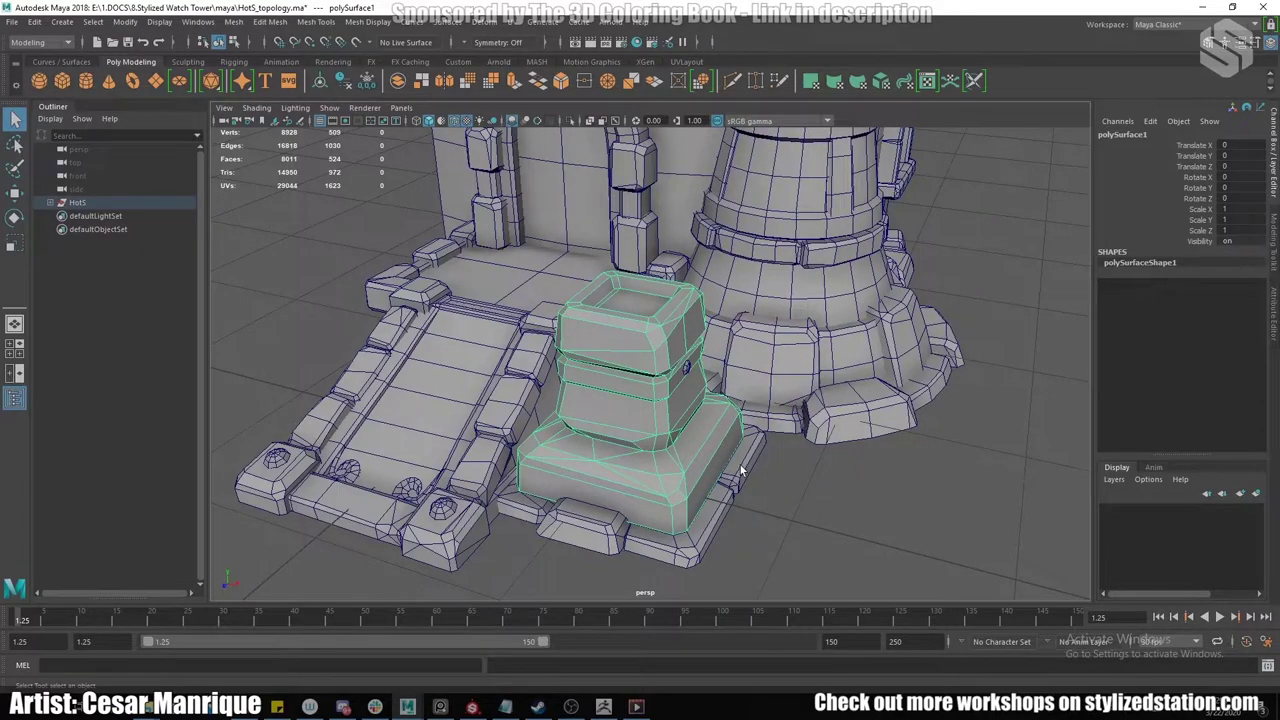
pyautogui.keyDown('alt'); pyautogui.moveTo(738, 475); pyautogui.dragTo(743, 366); pyautogui.keyUp('alt')
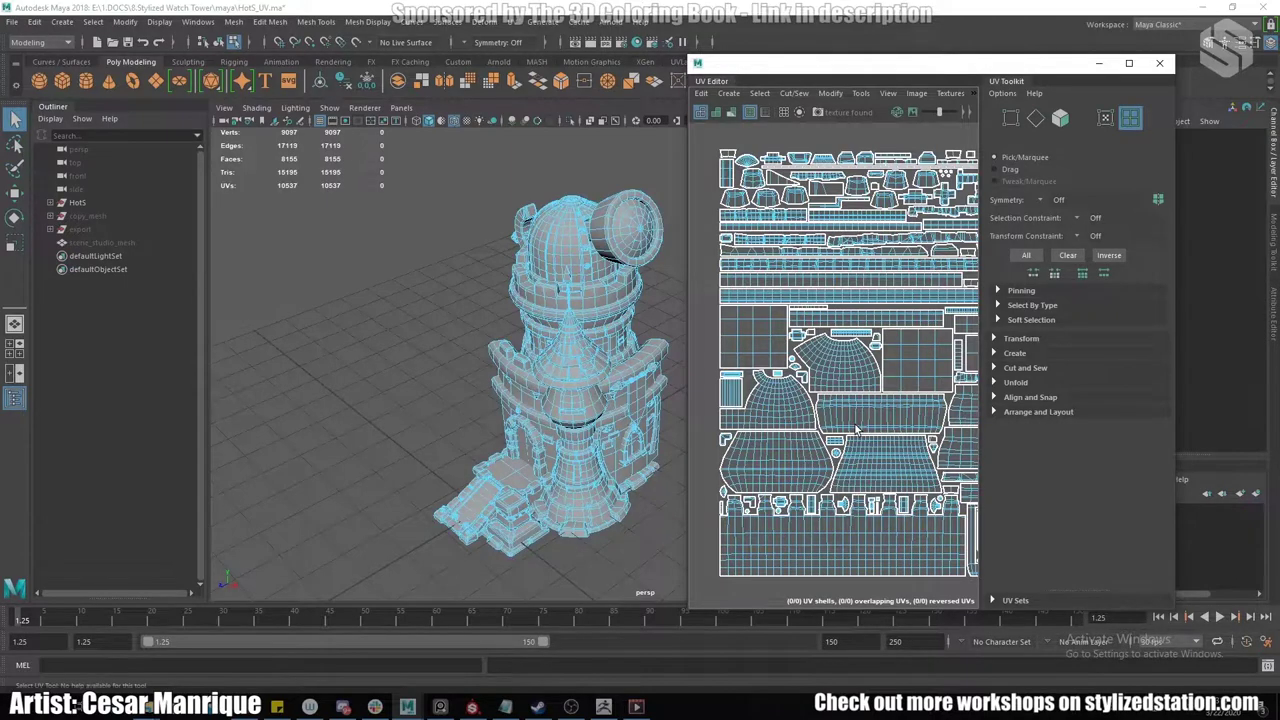
# Examine the whole tower's packed UV layout in the UV Editor.
pyautogui.keyDown('alt'); pyautogui.moveTo(905, 352); pyautogui.dragTo(851, 341, button='middle'); pyautogui.keyUp('alt')
pyautogui.scroll(-3, 796, 299)
pyautogui.scroll(-2, 796, 300)
pyautogui.scroll(9, 846, 363)
pyautogui.scroll(-4, 794, 346)
pyautogui.scroll(-1, 829, 290)
pyautogui.scroll(-3, 851, 343)
# Select the UV shell of the upper battlement wall and examine its straightened grid and the small shells packed around it.
pyautogui.click(863, 376)
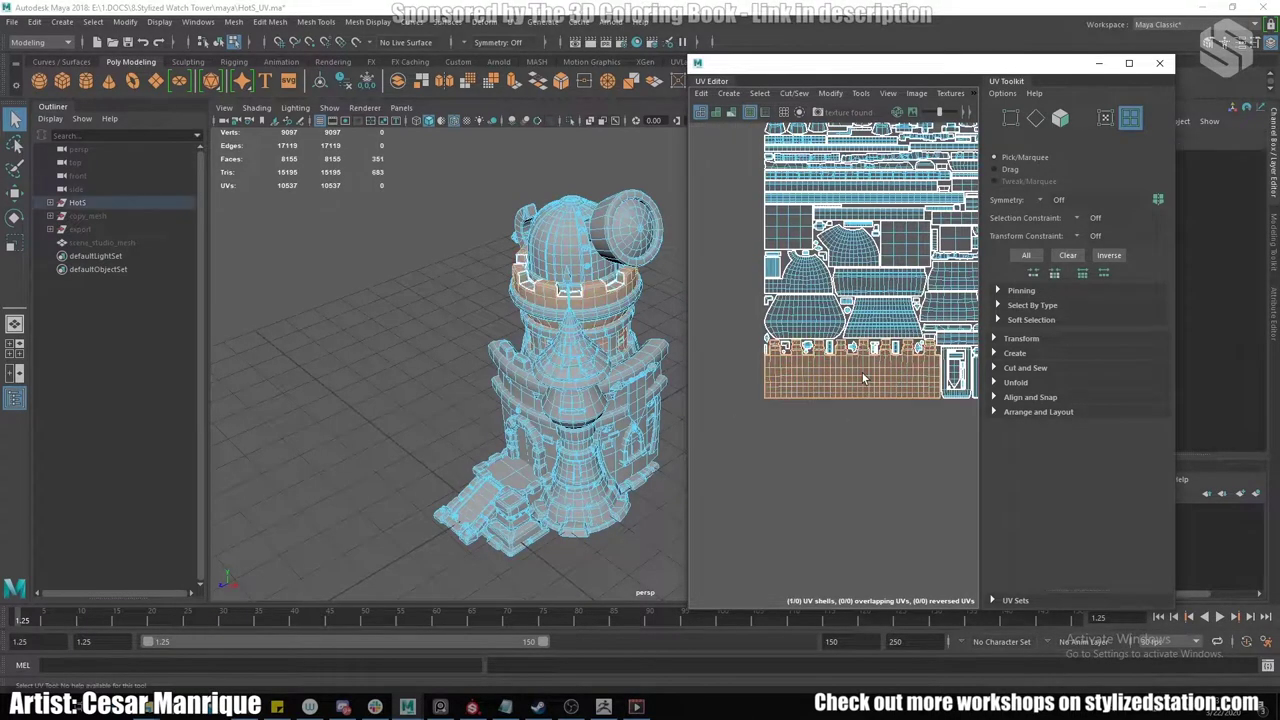
pyautogui.scroll(5, 835, 420)
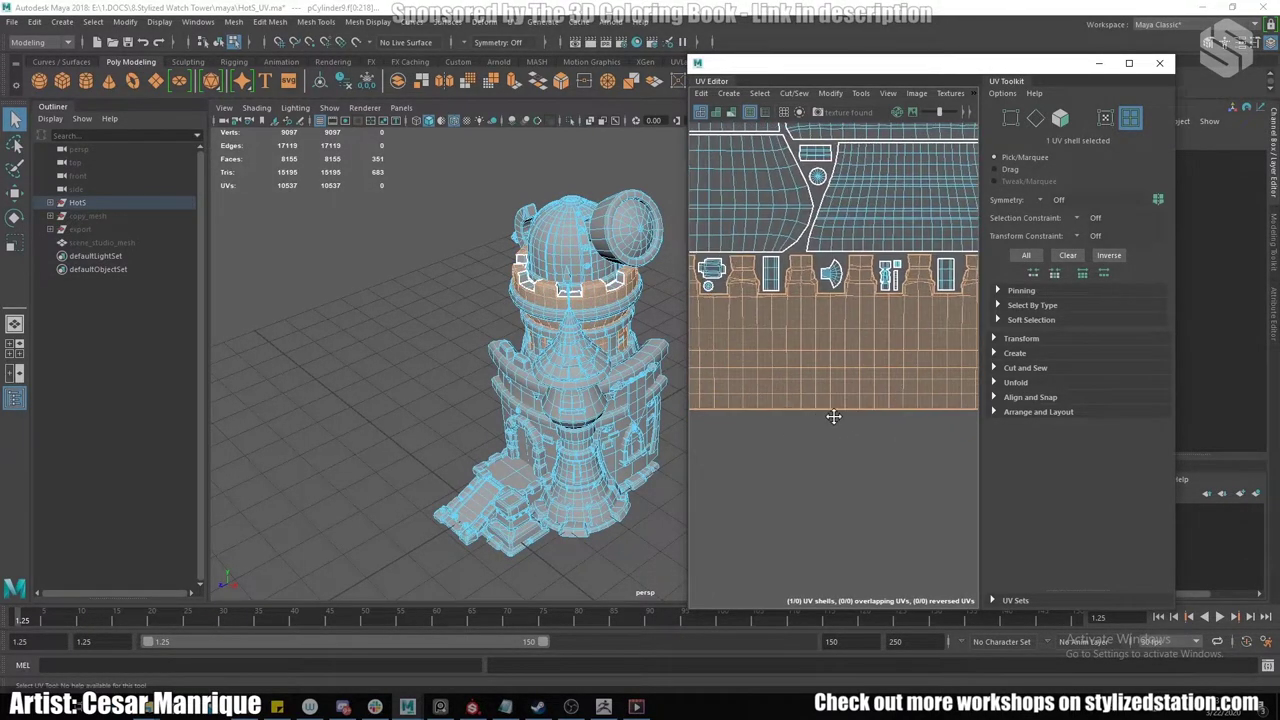
pyautogui.scroll(4, 775, 385)
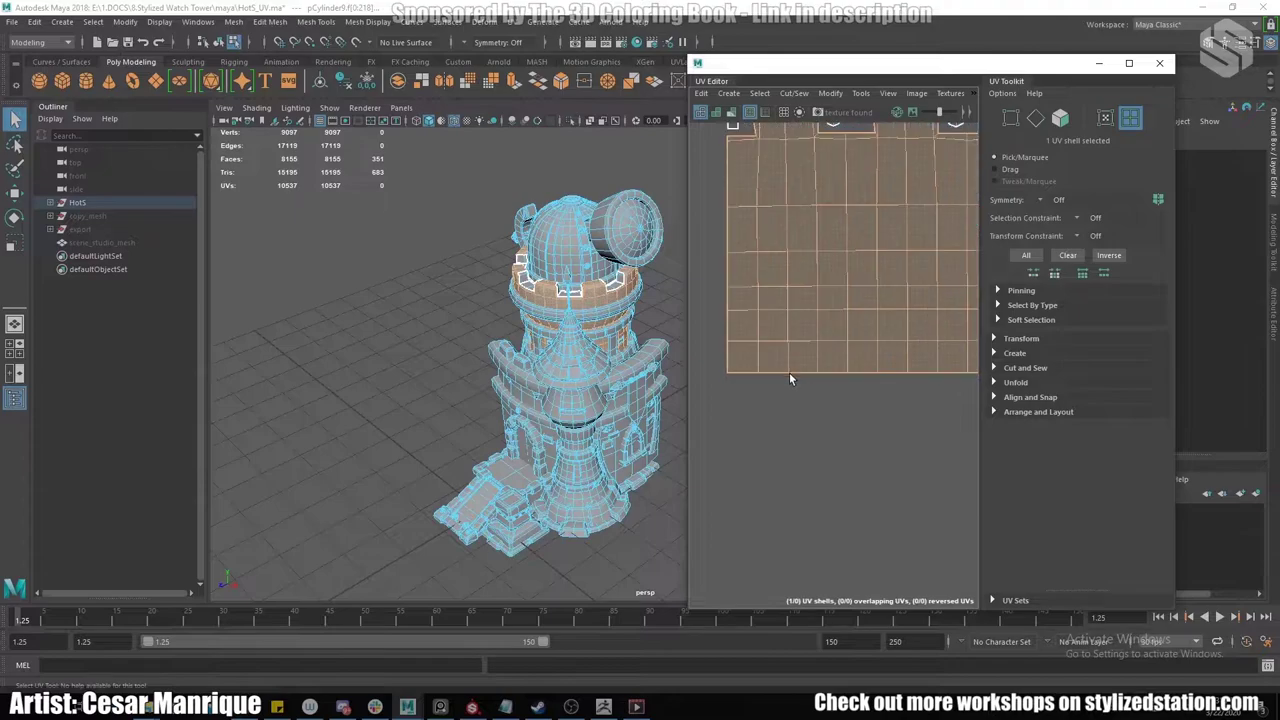
pyautogui.scroll(-5, 812, 374)
pyautogui.keyDown('alt'); pyautogui.moveTo(903, 381); pyautogui.dragTo(823, 387, button='middle'); pyautogui.keyUp('alt')
pyautogui.scroll(-2, 975, 394)
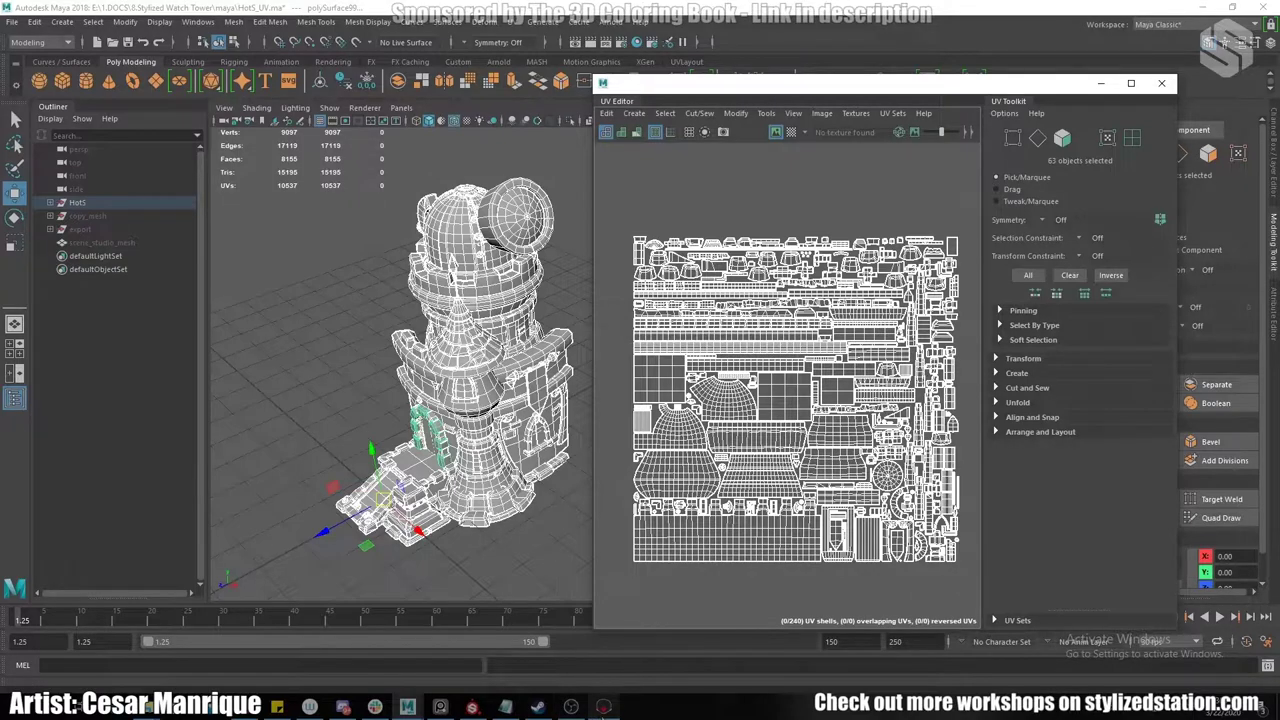
# Switch to Marmoset Toolbag and examine the cage, offset and skew options of group C's low-poly mesh and the tower's bake settings.
pyautogui.click(603, 707)
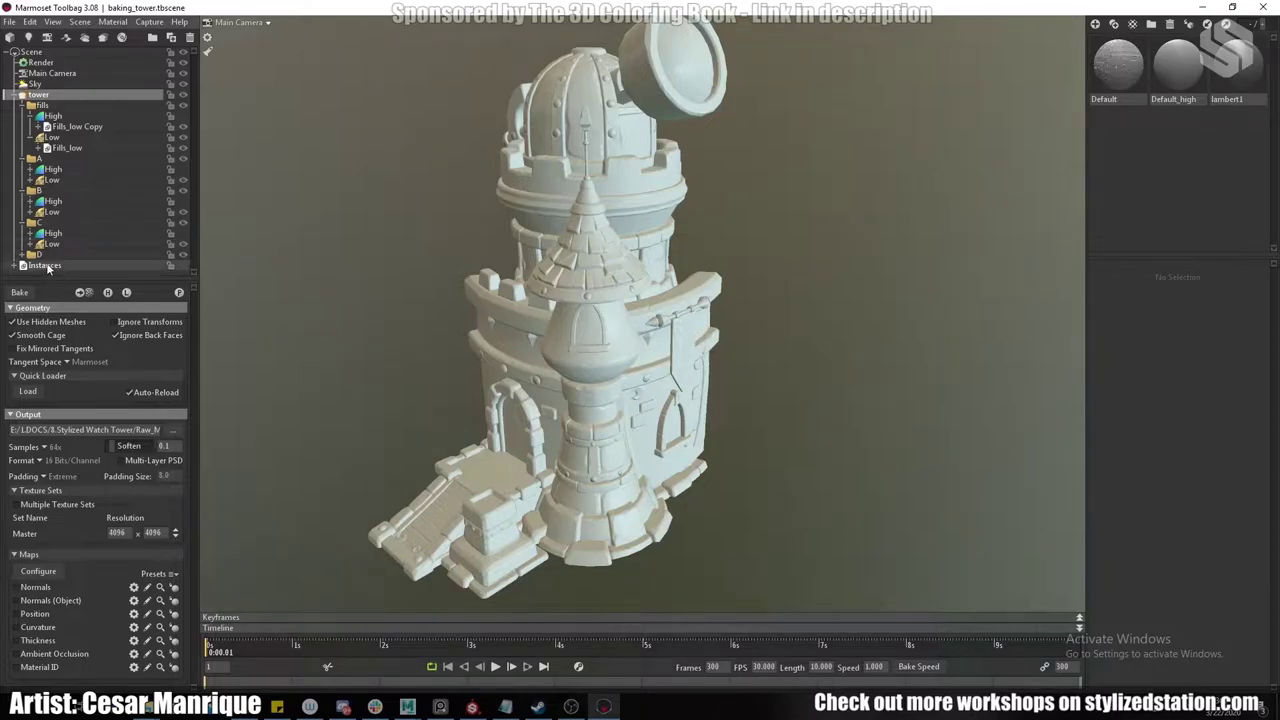
pyautogui.click(53, 246)
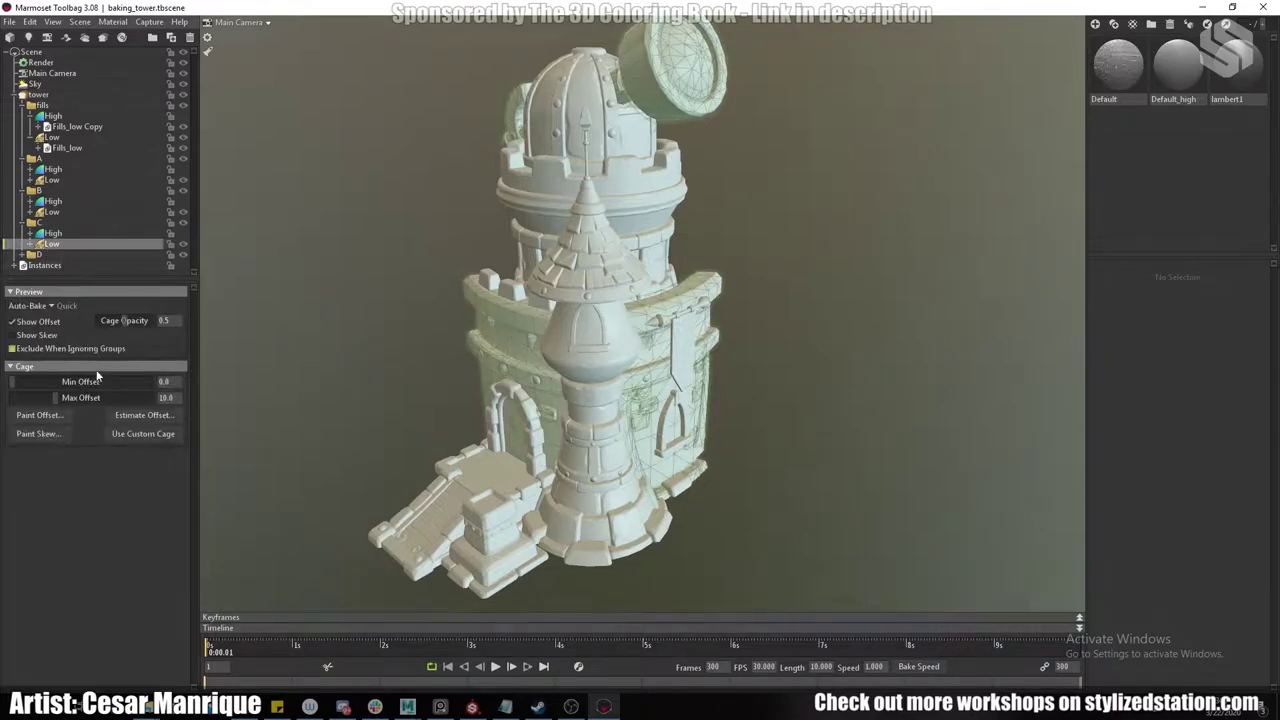
pyautogui.click(45, 436)
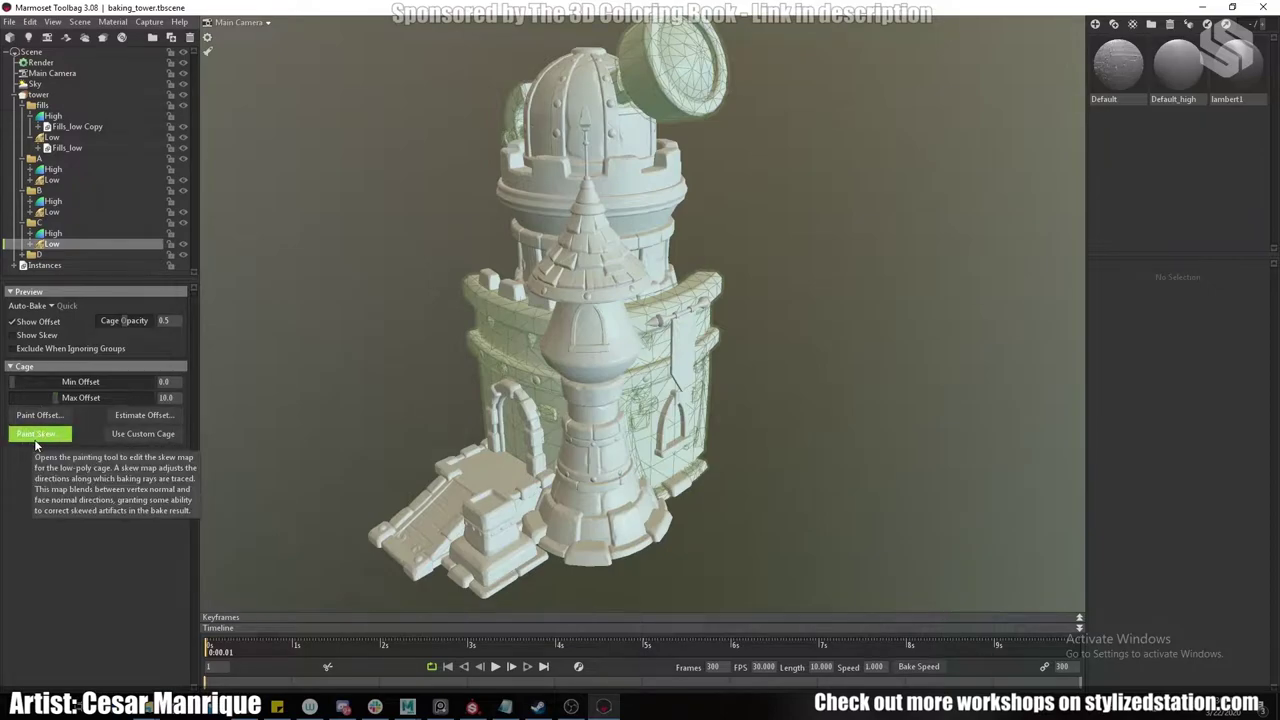
pyautogui.click(38, 94)
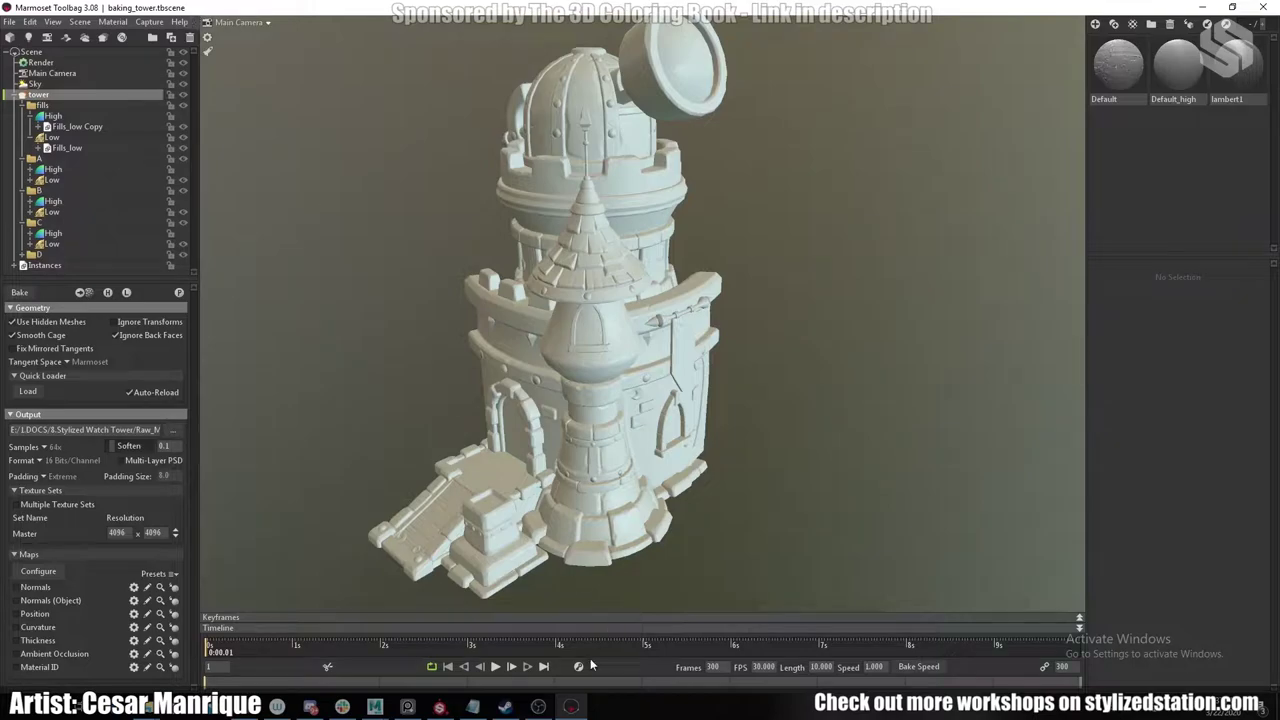
# Switch to Maya and unhide the copy_mesh group of duplicated tower parts.
pyautogui.click(571, 706)
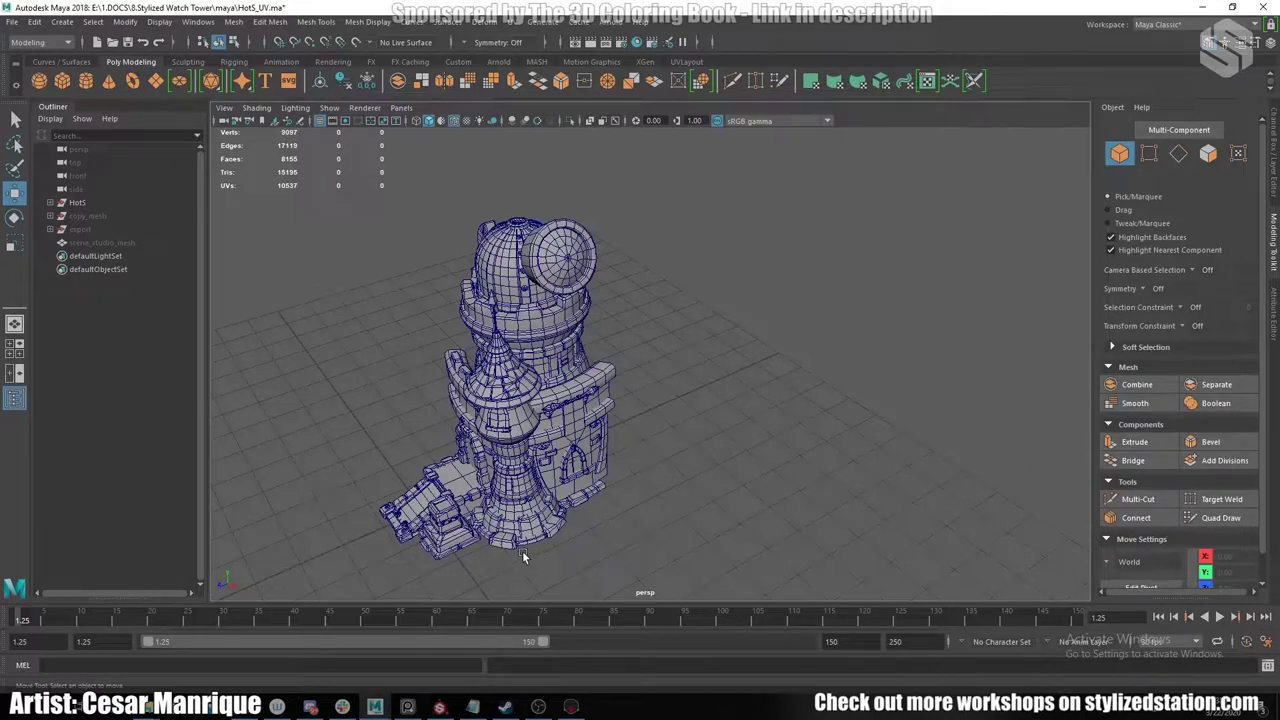
pyautogui.click(93, 216)
pyautogui.hotkey('shift', 'h')
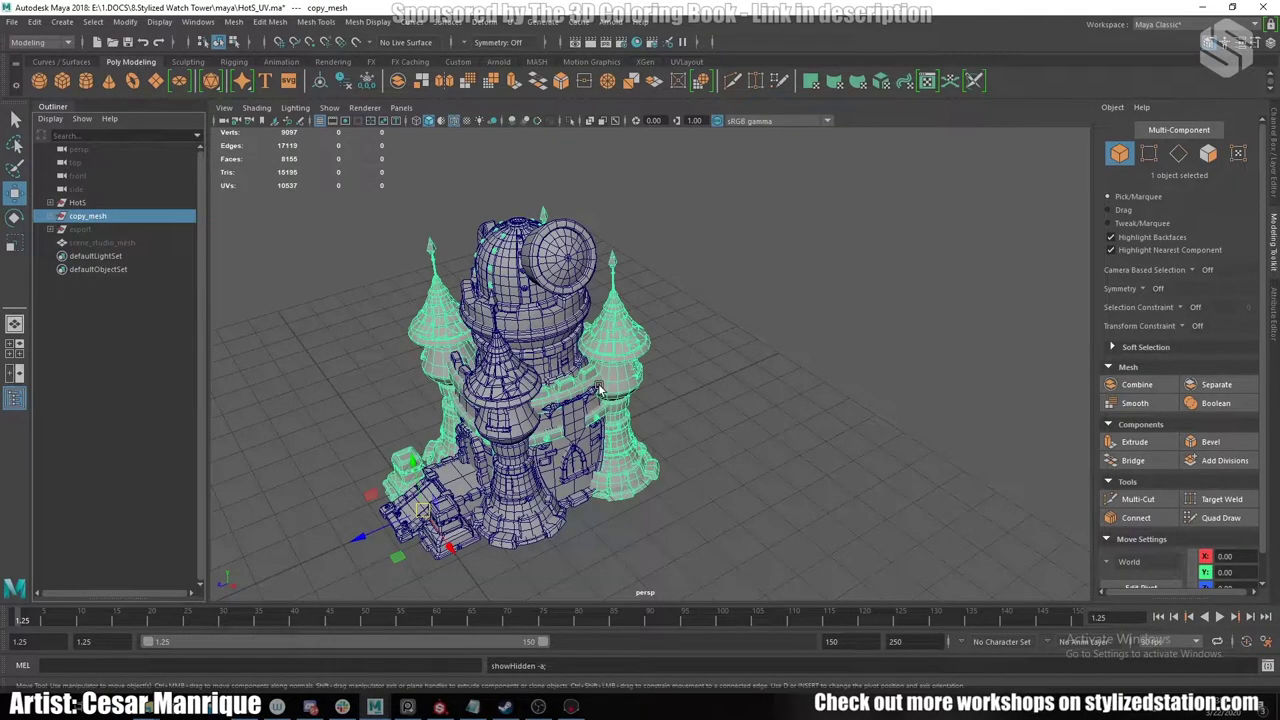
# Examine the duplicated side turrets, wall pieces and pedestal around the original tower meshes from several angles.
pyautogui.keyDown('alt'); pyautogui.moveTo(597, 382); pyautogui.dragTo(610, 336, button='middle'); pyautogui.keyUp('alt')
pyautogui.keyDown('alt'); pyautogui.moveTo(586, 265); pyautogui.dragTo(627, 388, button='right'); pyautogui.keyUp('alt')
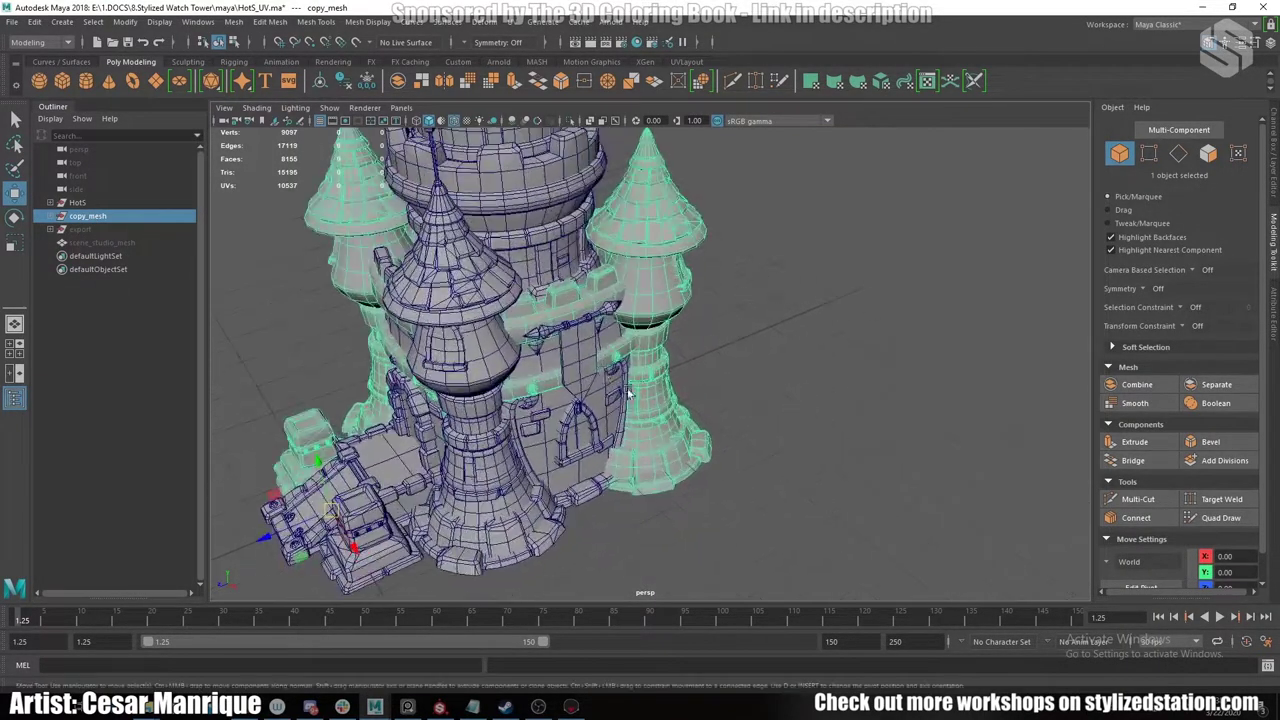
pyautogui.keyDown('alt'); pyautogui.moveTo(548, 348); pyautogui.dragTo(650, 368); pyautogui.keyUp('alt')
pyautogui.keyDown('alt'); pyautogui.moveTo(650, 368); pyautogui.dragTo(620, 366, button='middle'); pyautogui.keyUp('alt')
pyautogui.keyDown('alt'); pyautogui.moveTo(620, 366); pyautogui.dragTo(604, 329, button='right'); pyautogui.keyUp('alt')
pyautogui.keyDown('alt'); pyautogui.moveTo(604, 330); pyautogui.dragTo(676, 355); pyautogui.keyUp('alt')
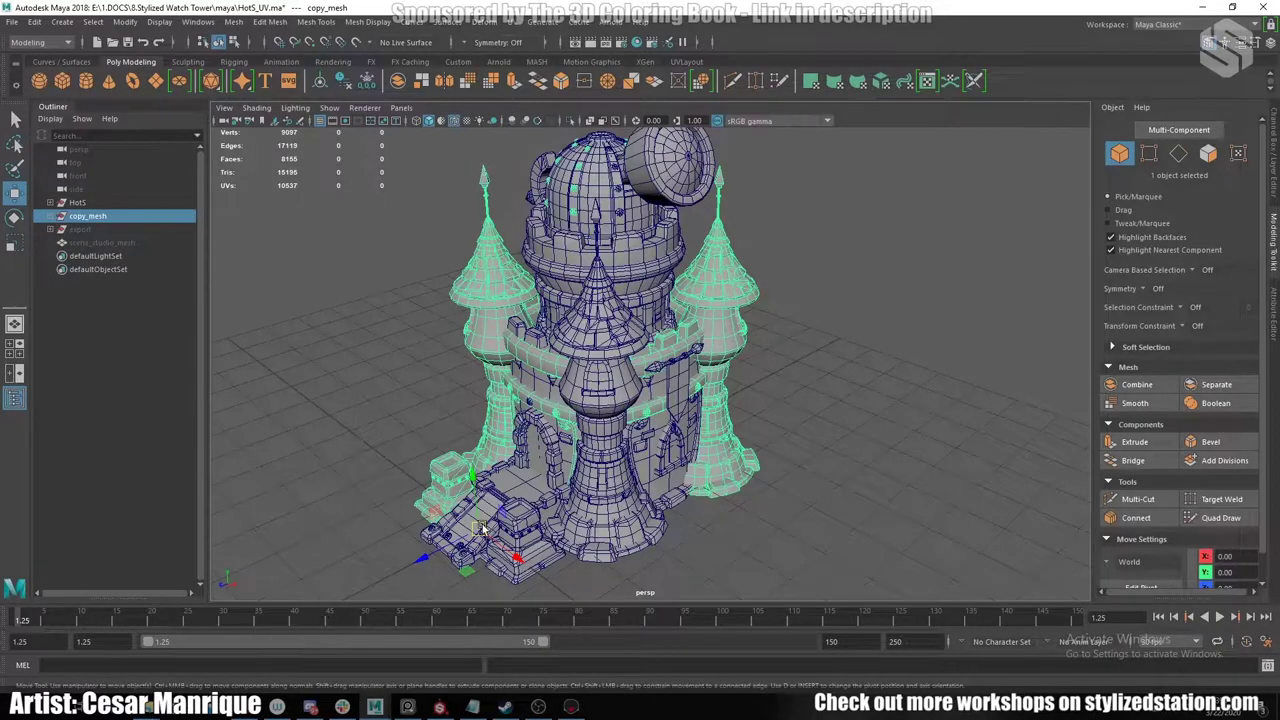
# Switch to Marmoset Toolbag and toggle the visibility of the Instances object.
pyautogui.click(571, 706)
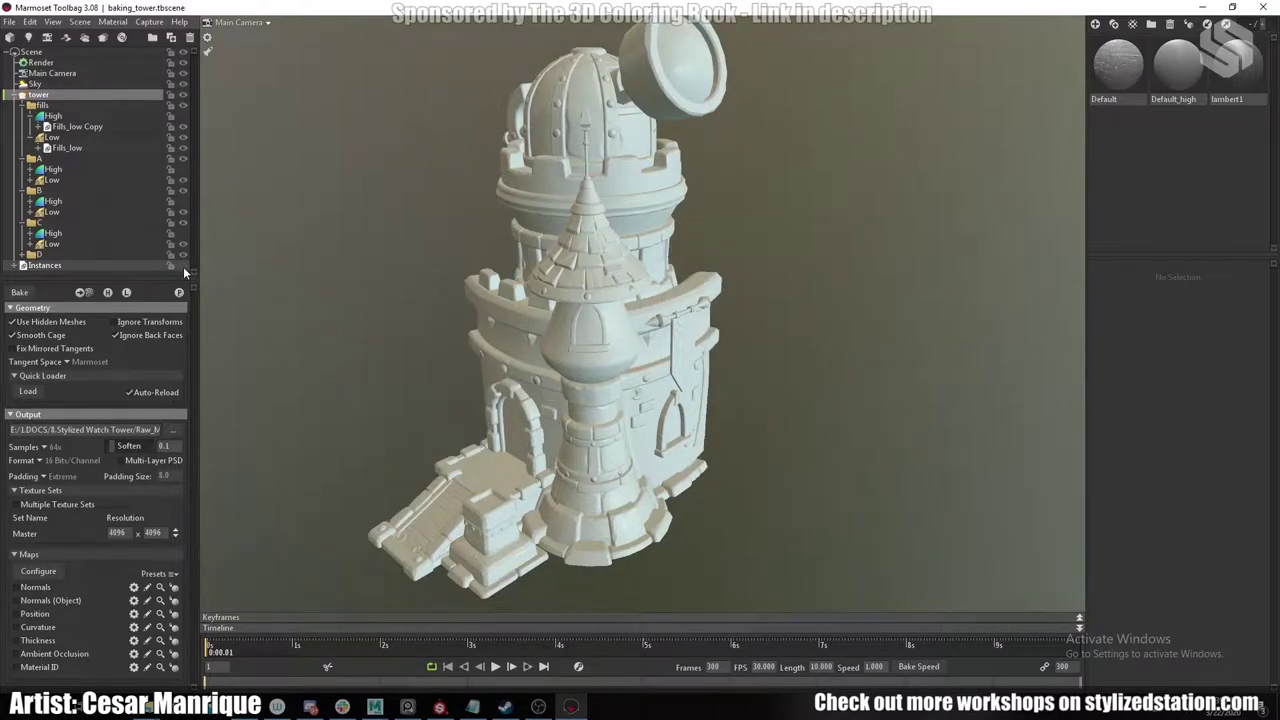
pyautogui.click(183, 267)
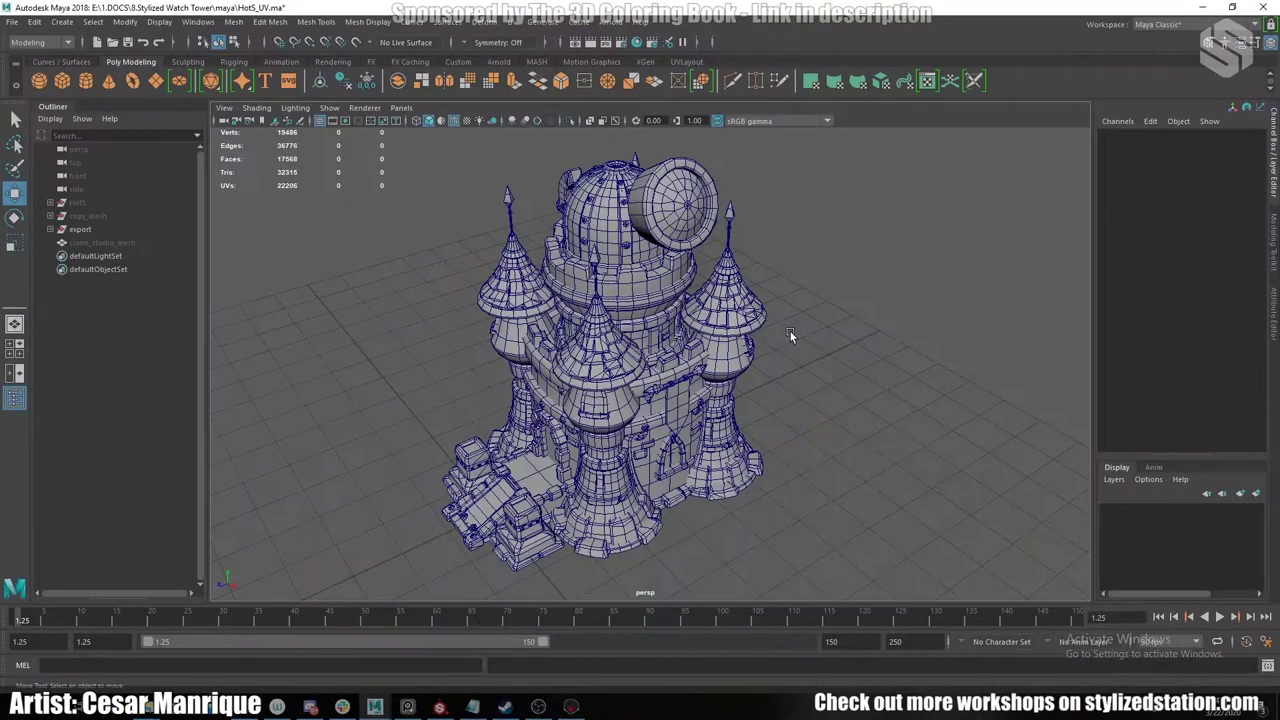
# In Maya, freeze all translate, rotate and scale channels of the combined SM_Tower mesh.
pyautogui.click(706, 367)
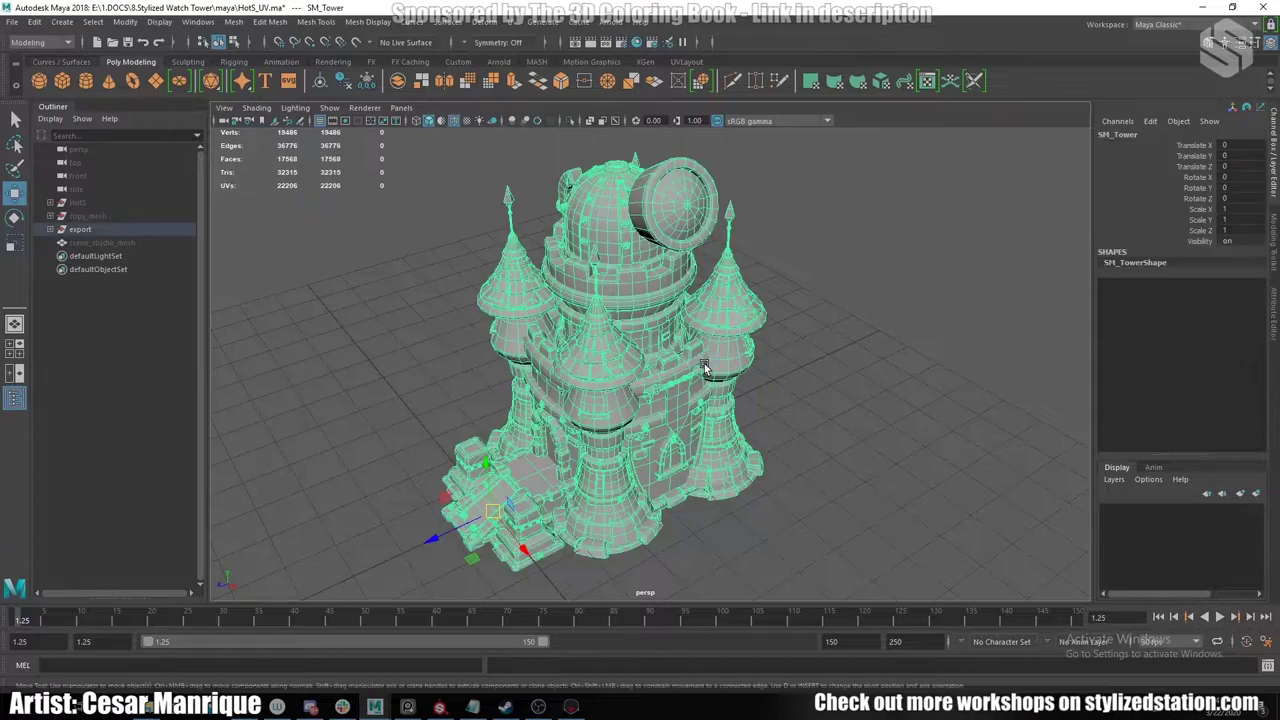
pyautogui.moveTo(1200, 145); pyautogui.dragTo(1200, 166)
pyautogui.keyDown('shift'); pyautogui.click(1205, 230); pyautogui.keyUp('shift')
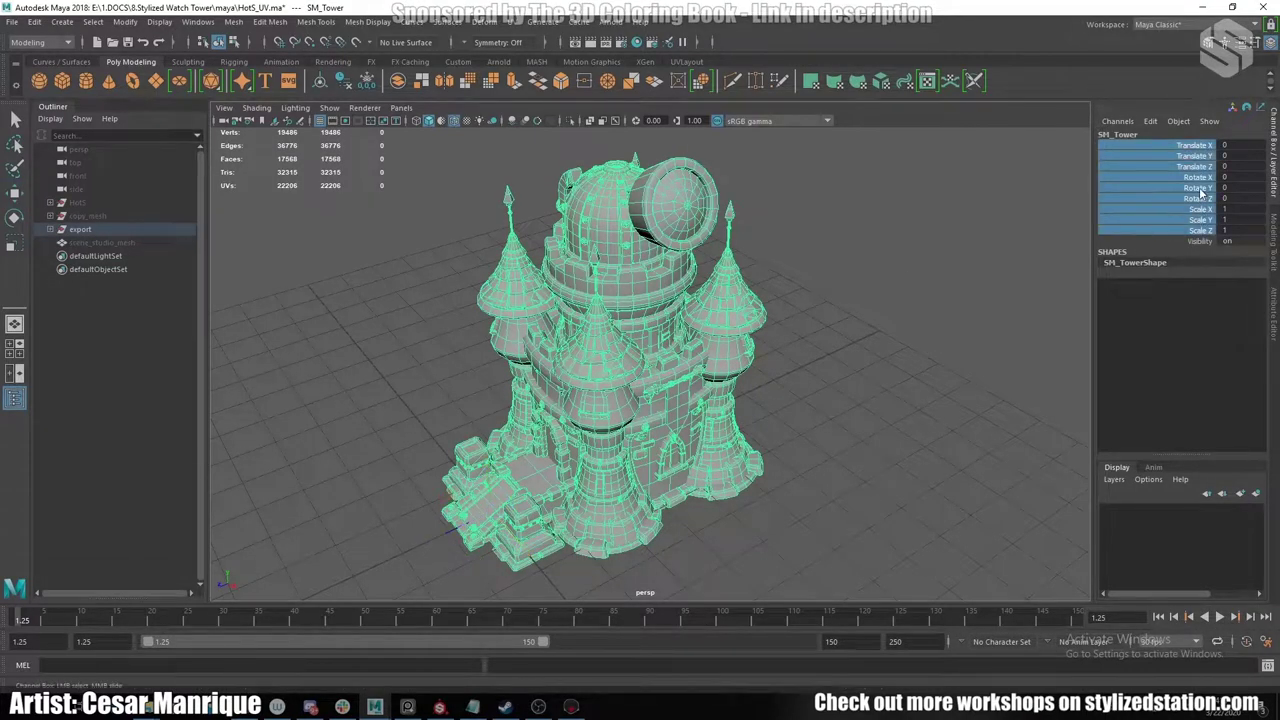
pyautogui.rightClick(1198, 186)
pyautogui.moveTo(1160, 426)
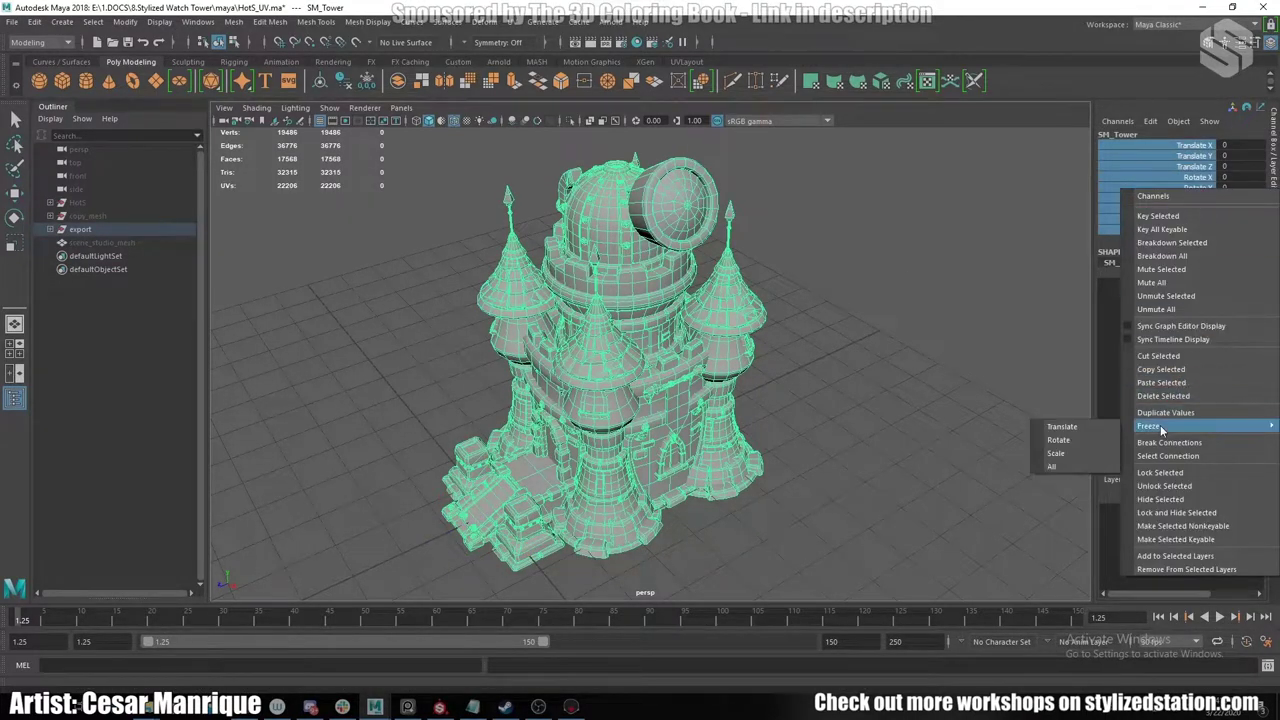
pyautogui.click(1057, 468)
pyautogui.click(861, 474)
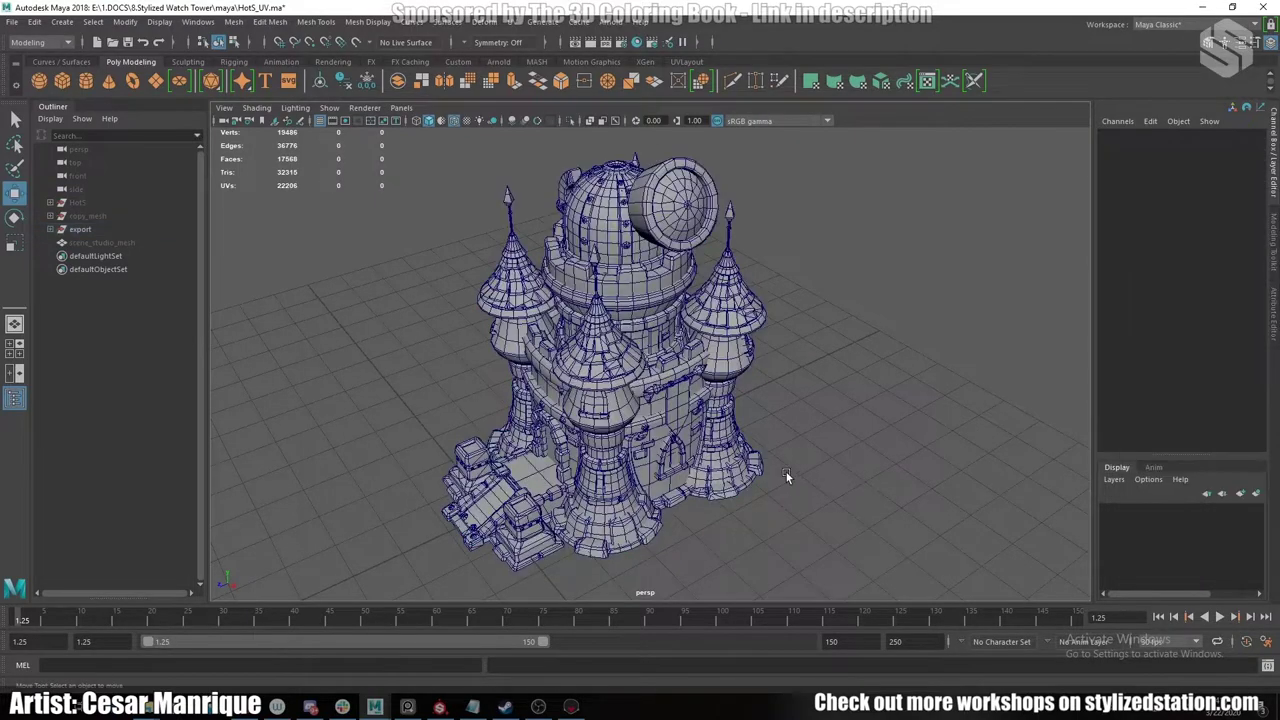
# Select the combined tower mesh and check where its pivot sits near the entrance ramp.
pyautogui.click(603, 413)
pyautogui.press('w')
pyautogui.press('f')
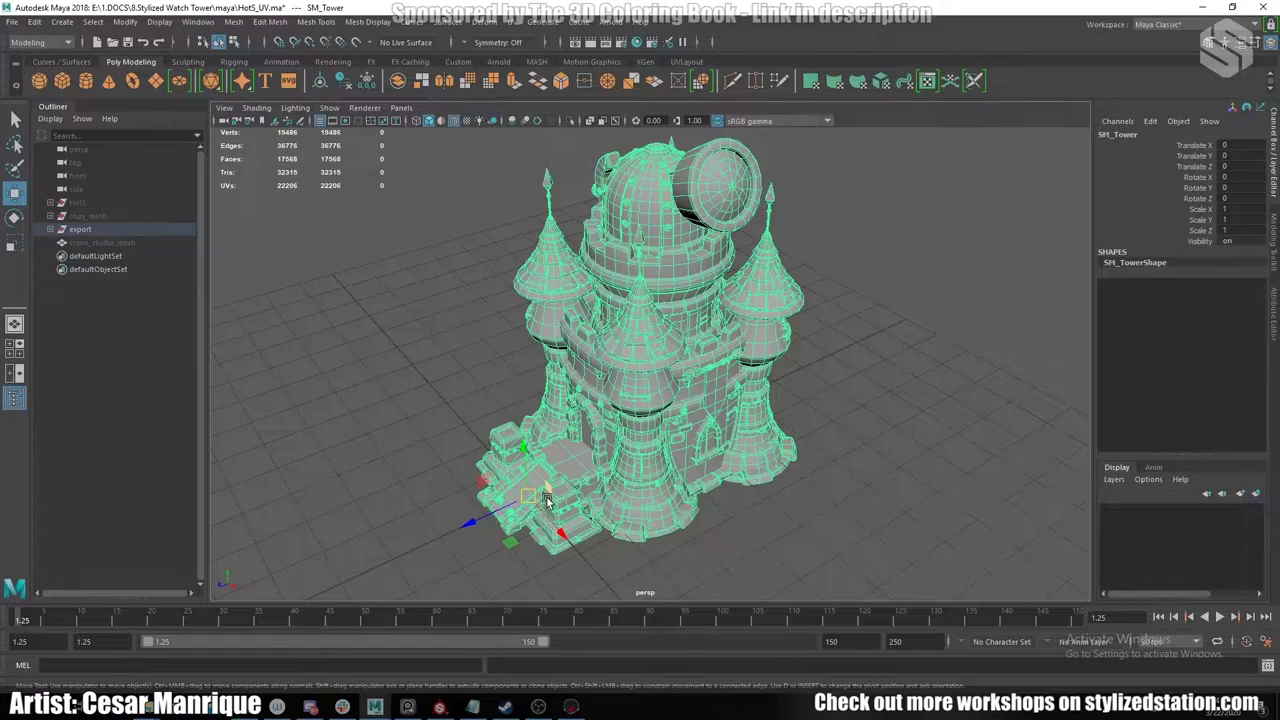
pyautogui.press('d')
pyautogui.moveTo(532, 502)
pyautogui.mouseDown()
pyautogui.moveTo(551, 474)
pyautogui.moveTo(537, 498)
pyautogui.mouseUp()
pyautogui.click(914, 406)
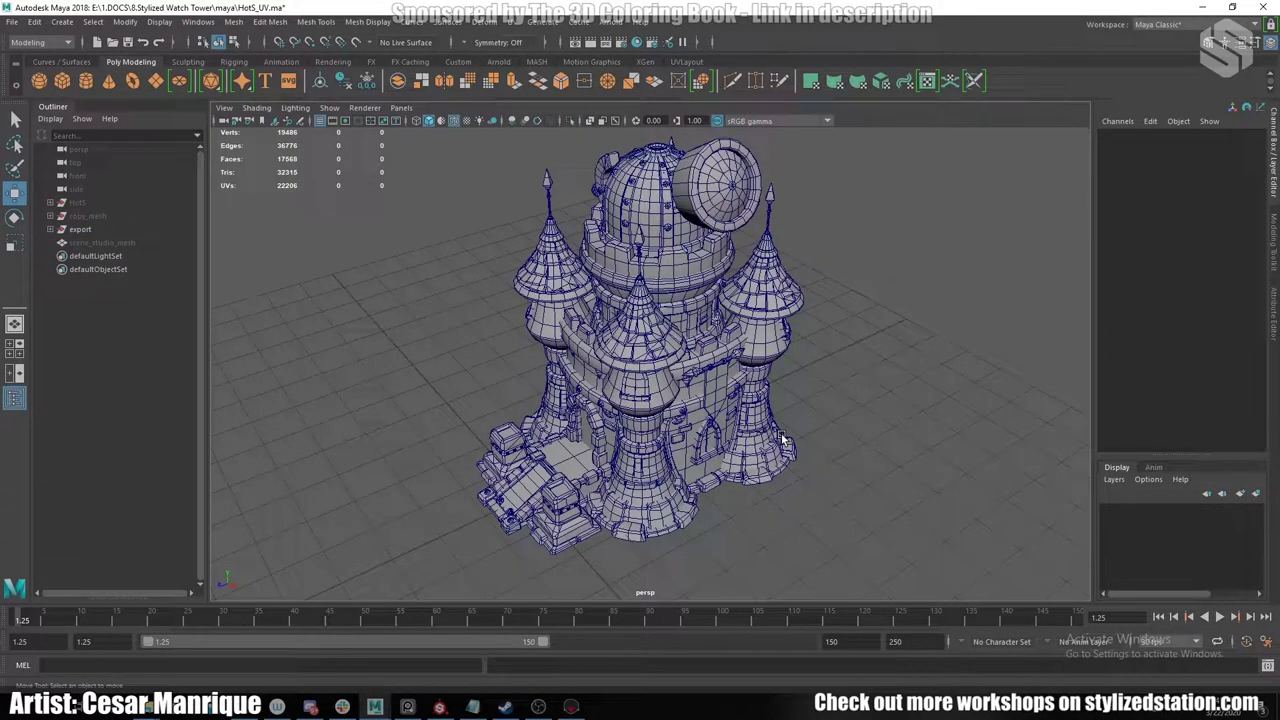
pyautogui.click(714, 407)
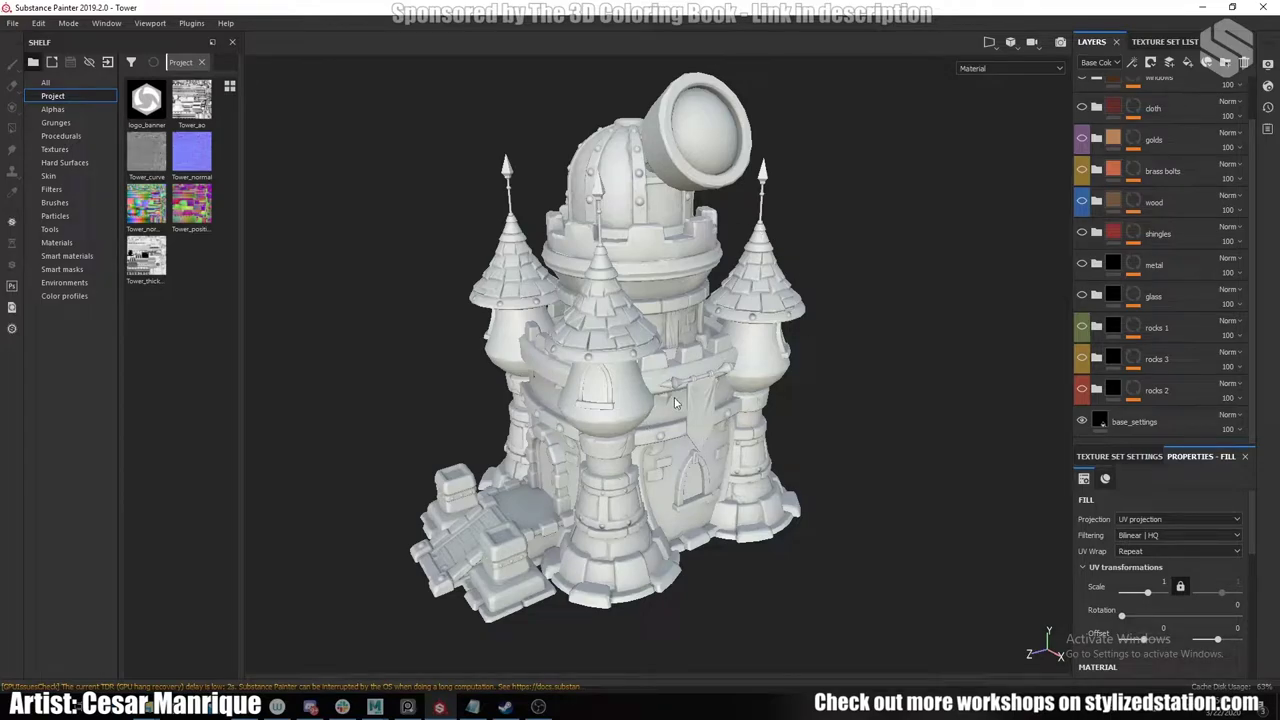
# Examine the untextured baked tower in Substance Painter.
pyautogui.keyDown('alt'); pyautogui.moveTo(708, 335); pyautogui.dragTo(681, 321); pyautogui.keyUp('alt')
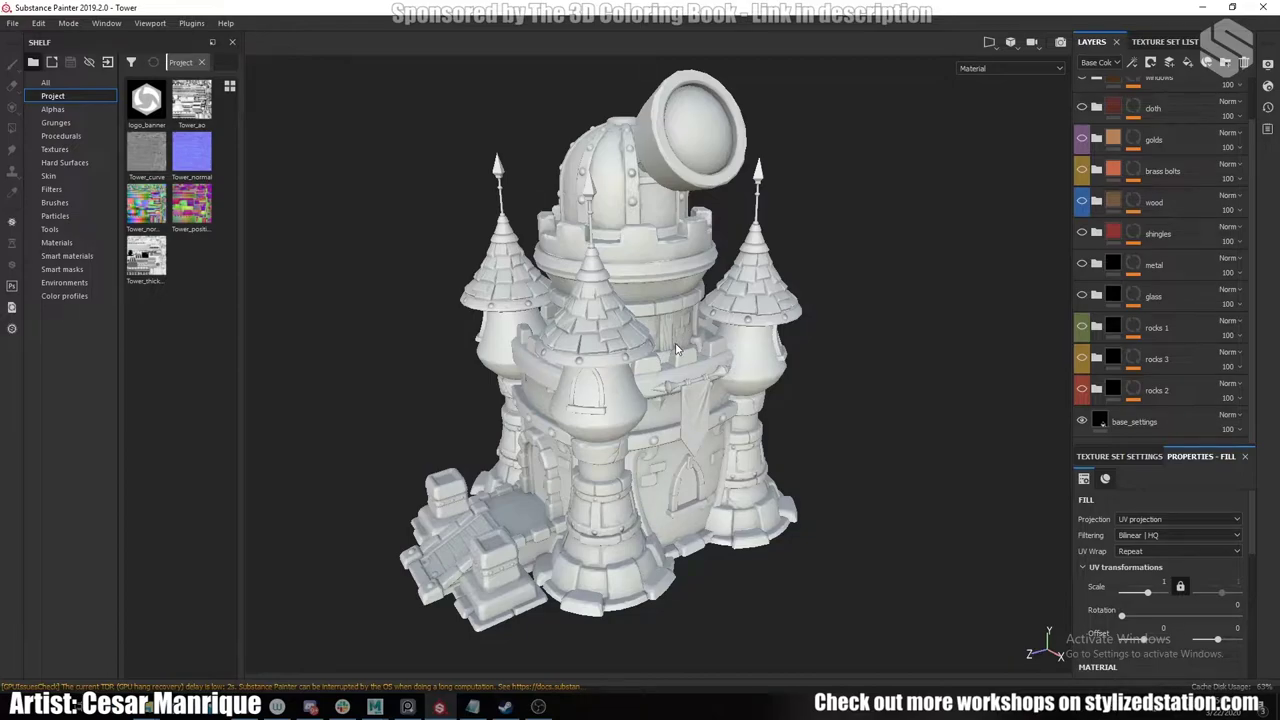
pyautogui.scroll(-1, 674, 352)
# Switch to the PureRef reference board and examine the red-roofed Heroes of the Storm castle variants up close.
pyautogui.moveTo(410, 709)
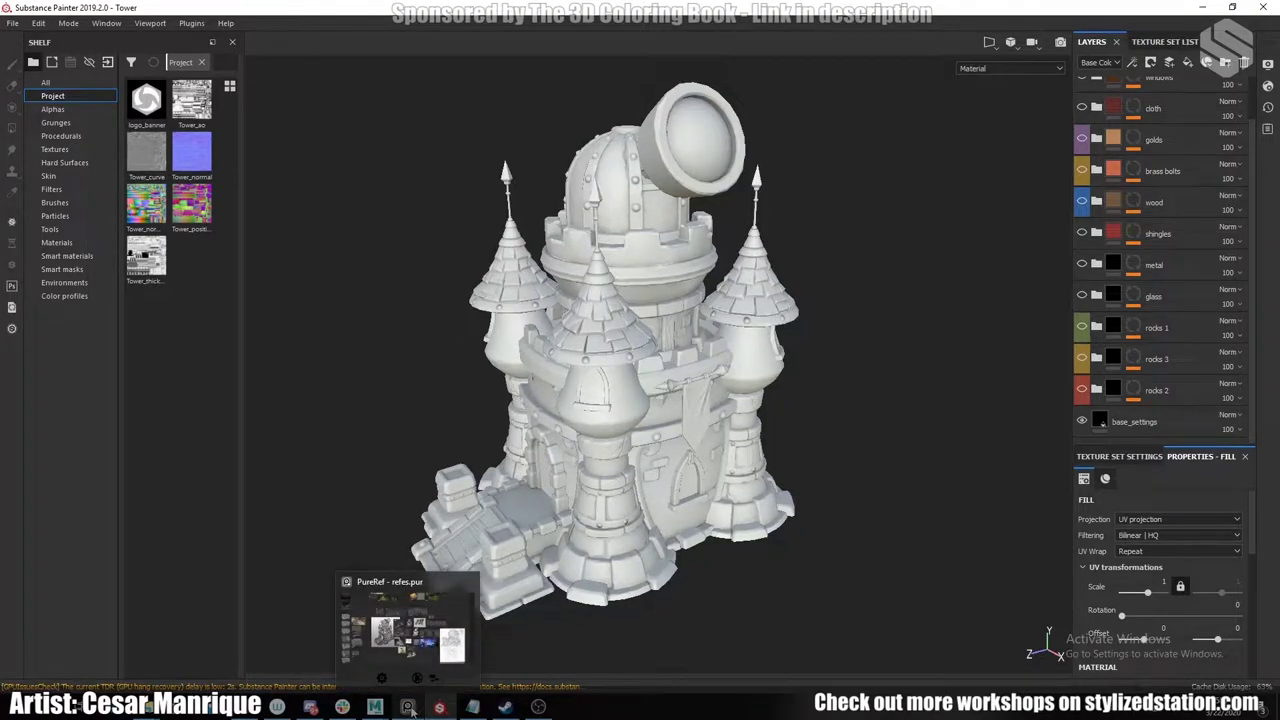
pyautogui.click(407, 707)
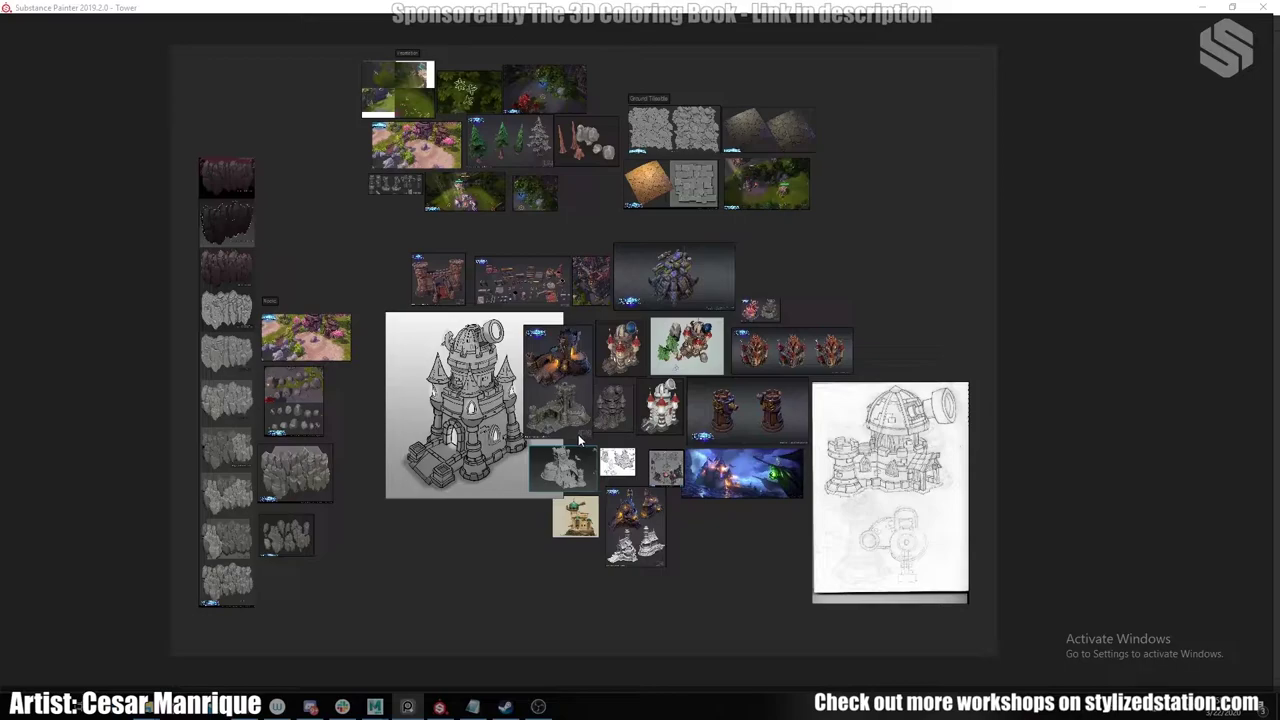
pyautogui.moveTo(619, 423); pyautogui.dragTo(589, 446, button='middle')
pyautogui.scroll(3, 591, 412)
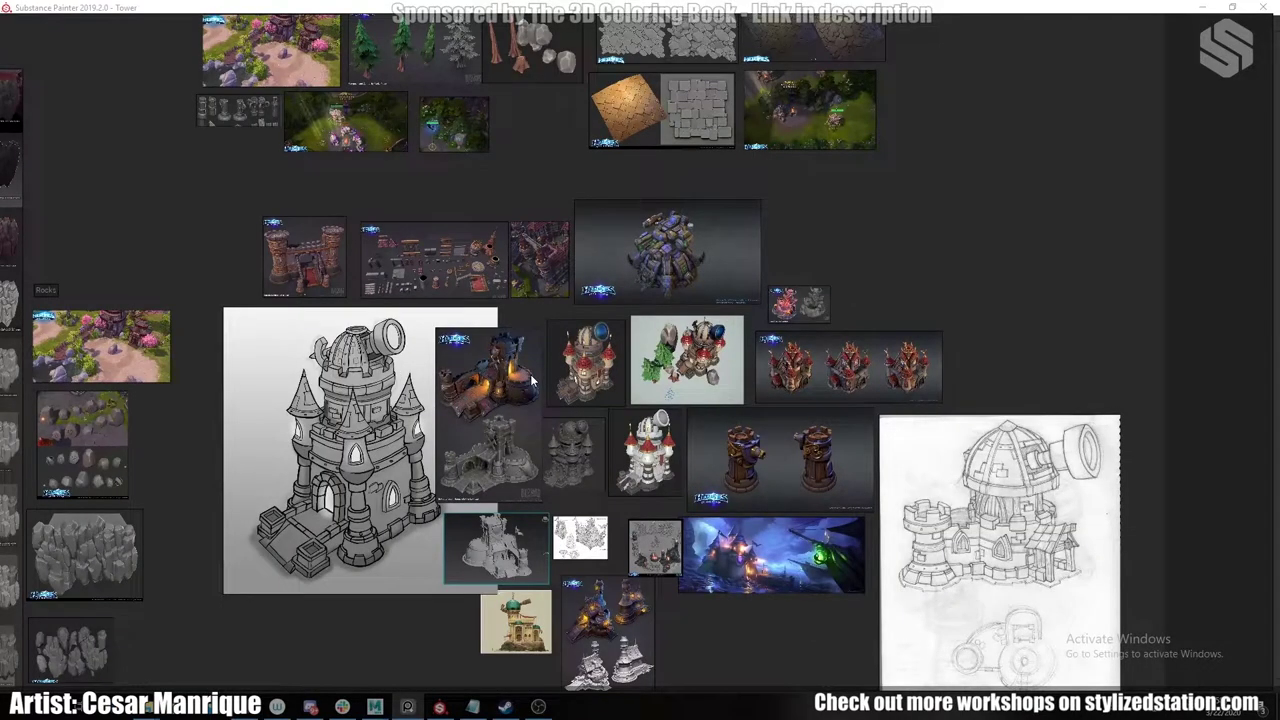
pyautogui.moveTo(666, 350); pyautogui.dragTo(540, 370, button='middle')
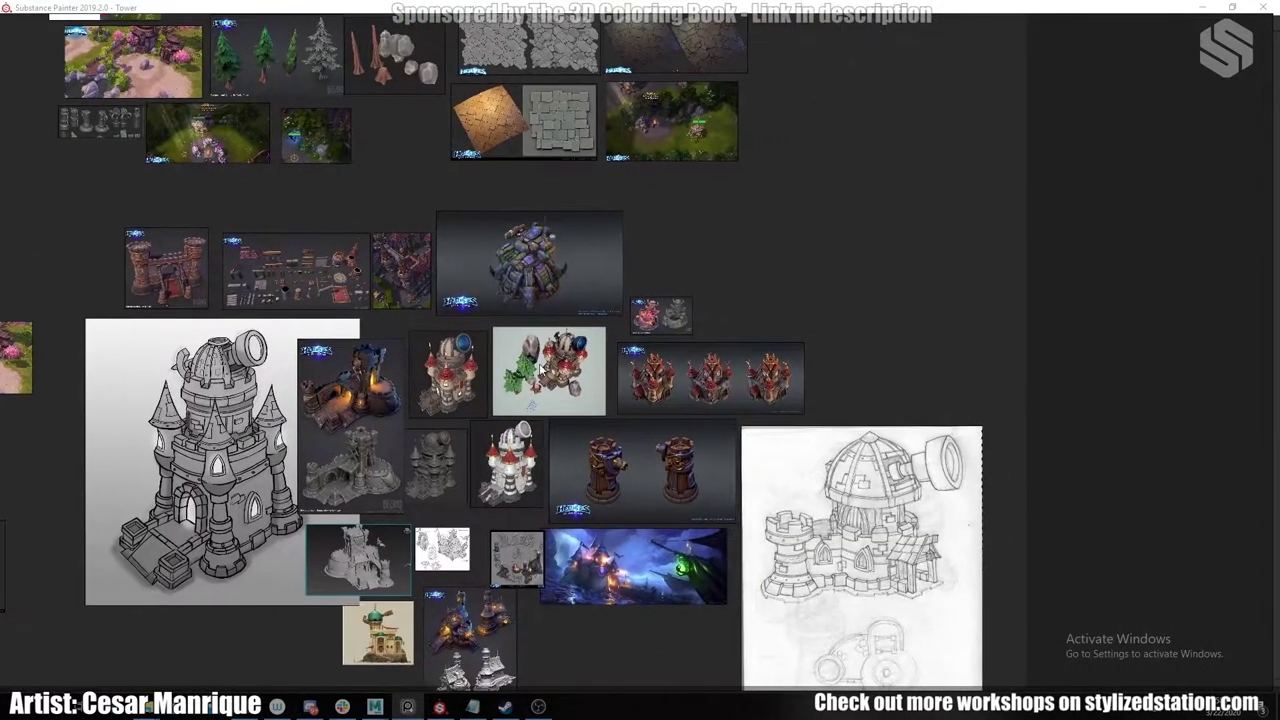
pyautogui.scroll(4, 541, 368)
pyautogui.scroll(2, 652, 367)
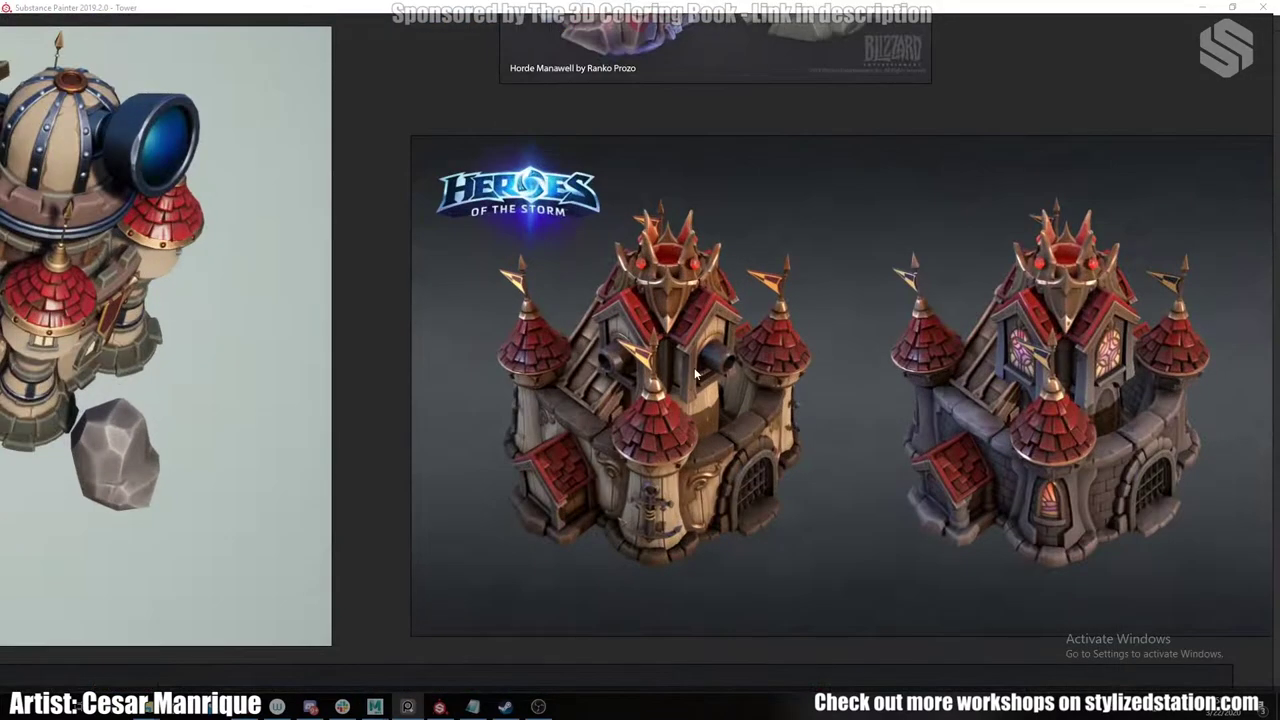
pyautogui.moveTo(697, 374); pyautogui.dragTo(525, 324, button='middle')
pyautogui.scroll(4, 508, 336)
pyautogui.moveTo(718, 279); pyautogui.dragTo(268, 277, button='middle')
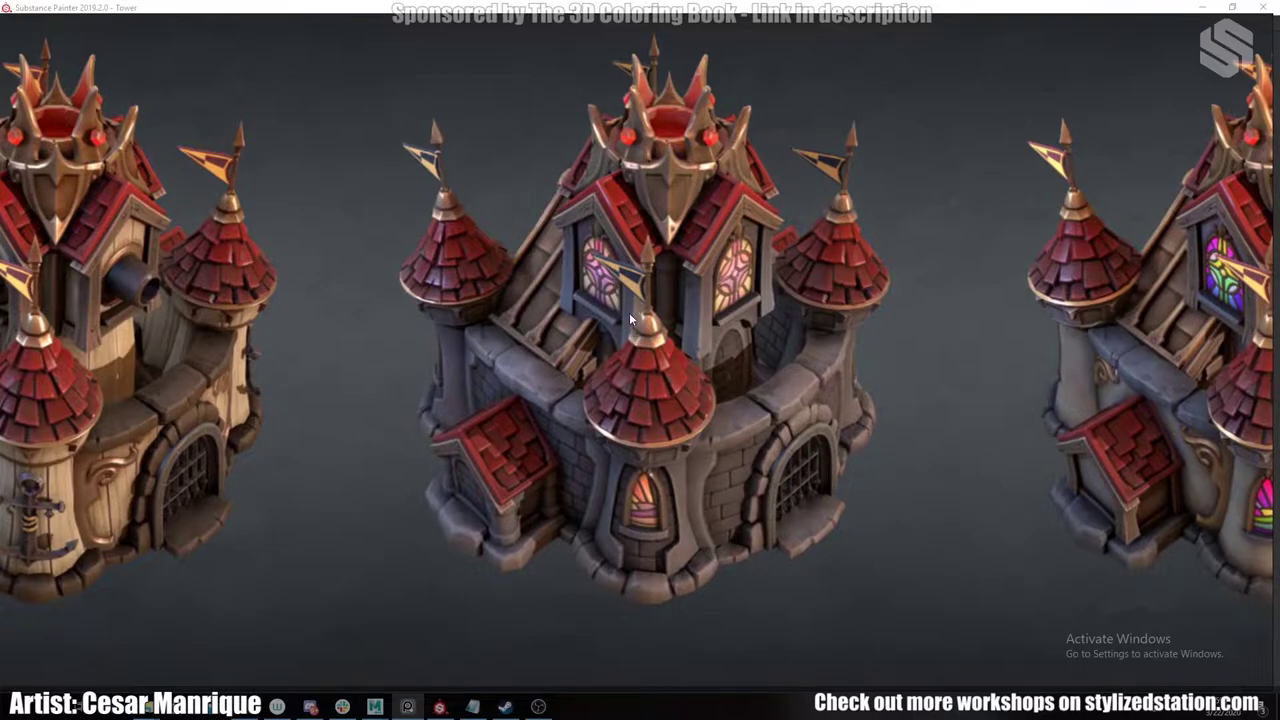
pyautogui.scroll(-3, 630, 302)
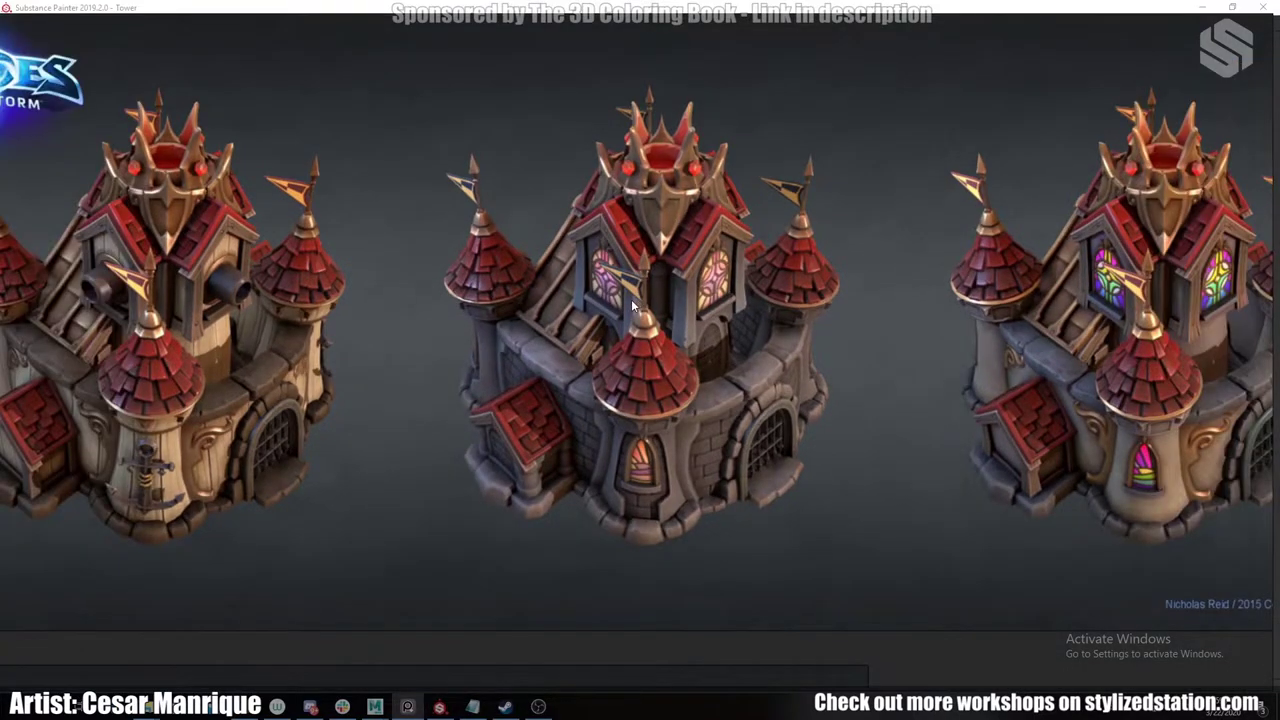
# Examine the Towers of Doom Barracks reference beside the tower concept sketch, including its ramps and warm lighting.
pyautogui.scroll(-5, 615, 306)
pyautogui.scroll(8, 527, 329)
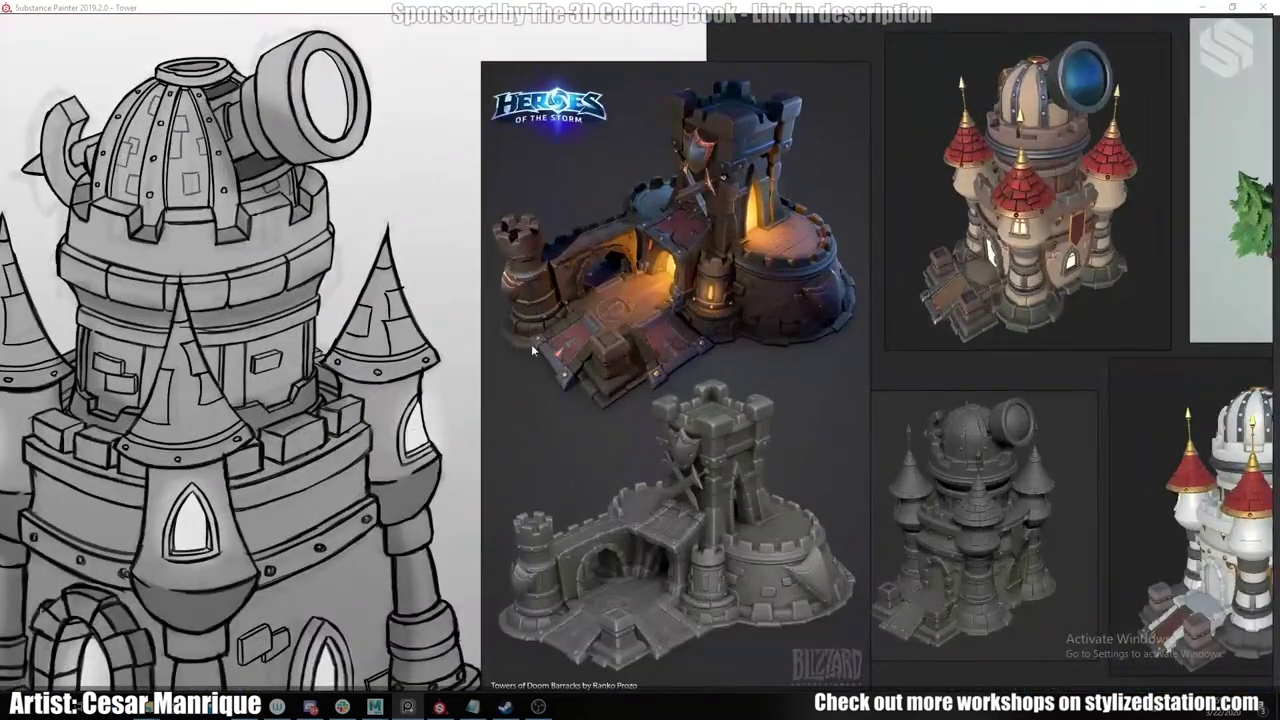
pyautogui.scroll(-3, 646, 427)
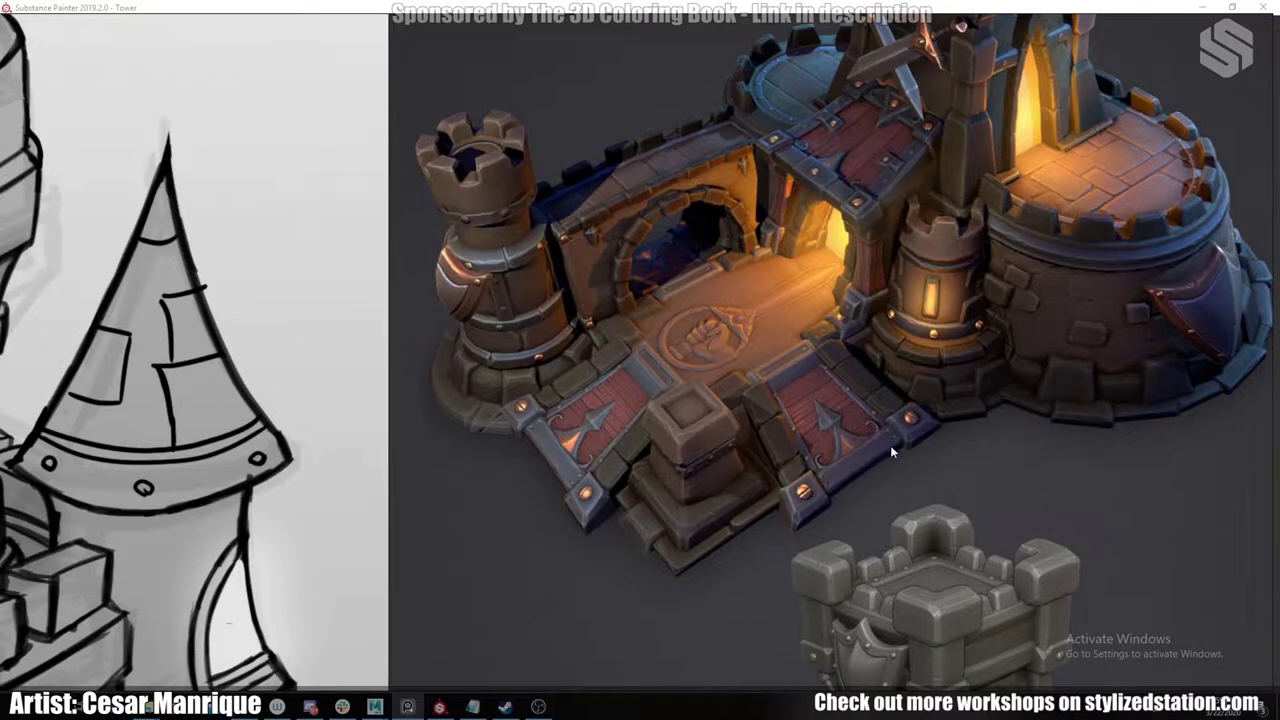
pyautogui.scroll(-5, 826, 436)
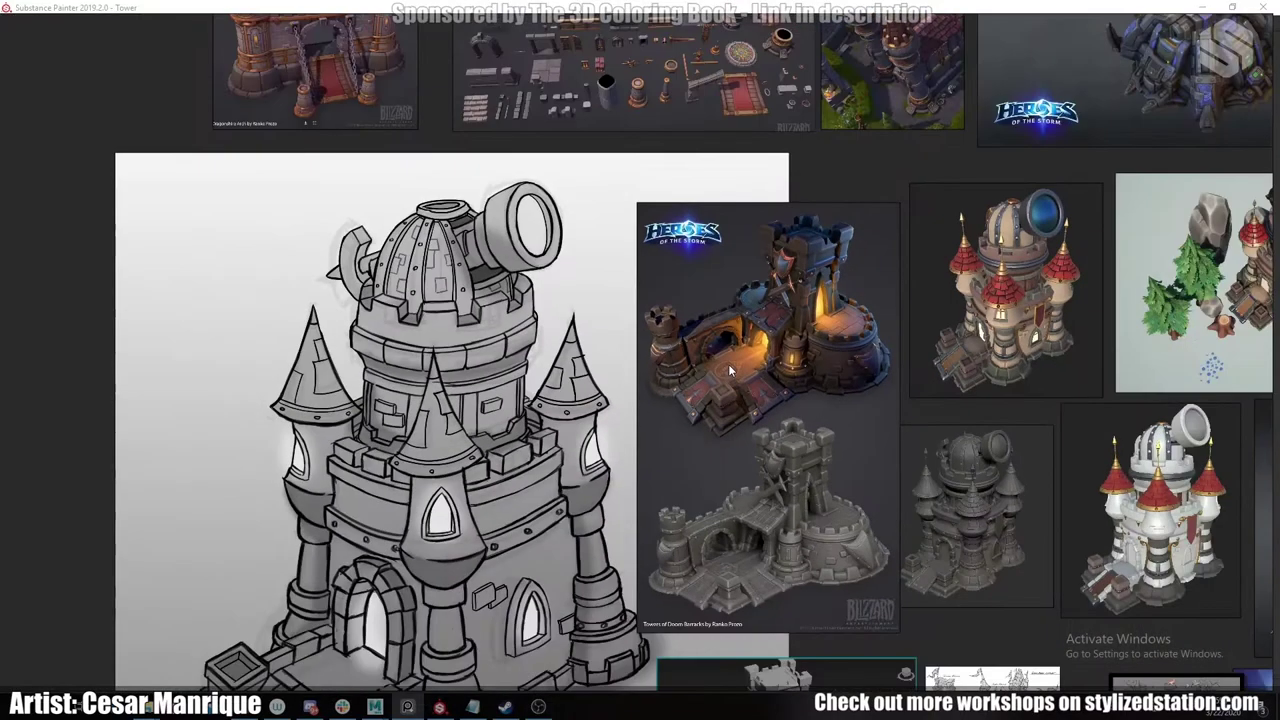
# Return to the red-roofed castle reference and compare the color and stone treatment of its variants.
pyautogui.moveTo(984, 332); pyautogui.dragTo(319, 341, button='middle')
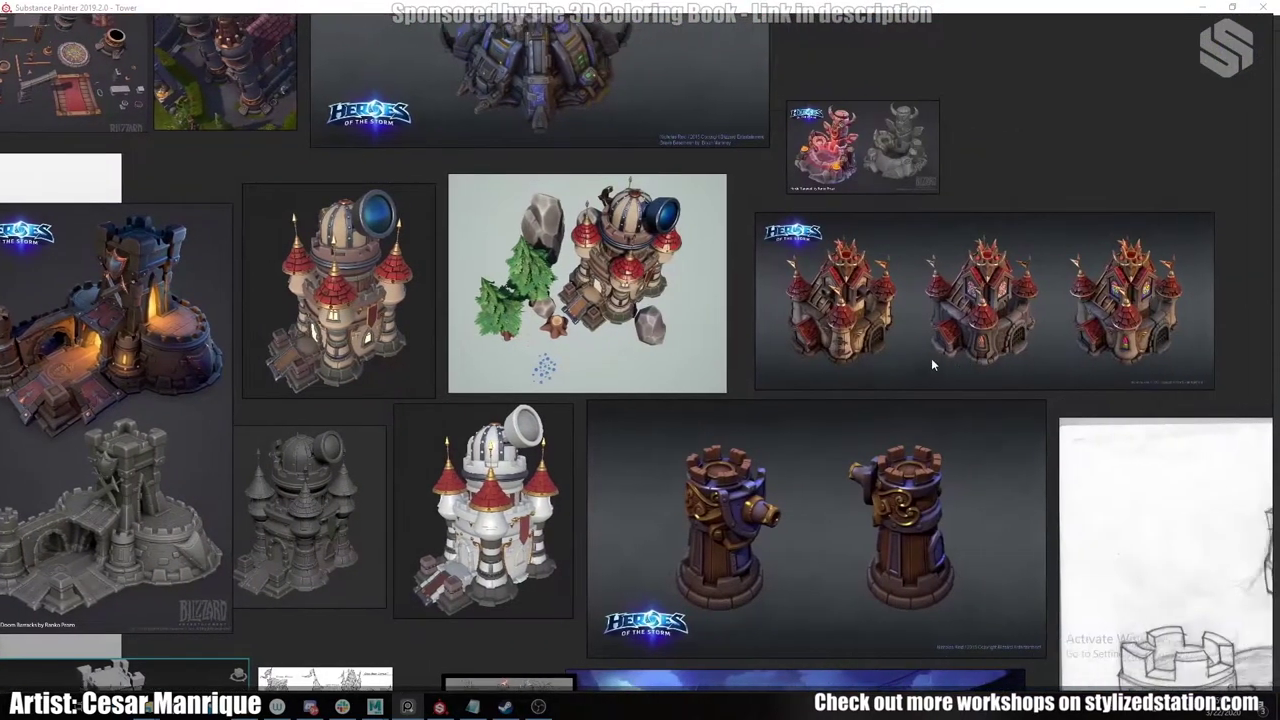
pyautogui.moveTo(1060, 303); pyautogui.dragTo(832, 320, button='middle')
pyautogui.scroll(5, 832, 320)
pyautogui.scroll(2, 599, 364)
pyautogui.moveTo(599, 364); pyautogui.dragTo(932, 370, button='middle')
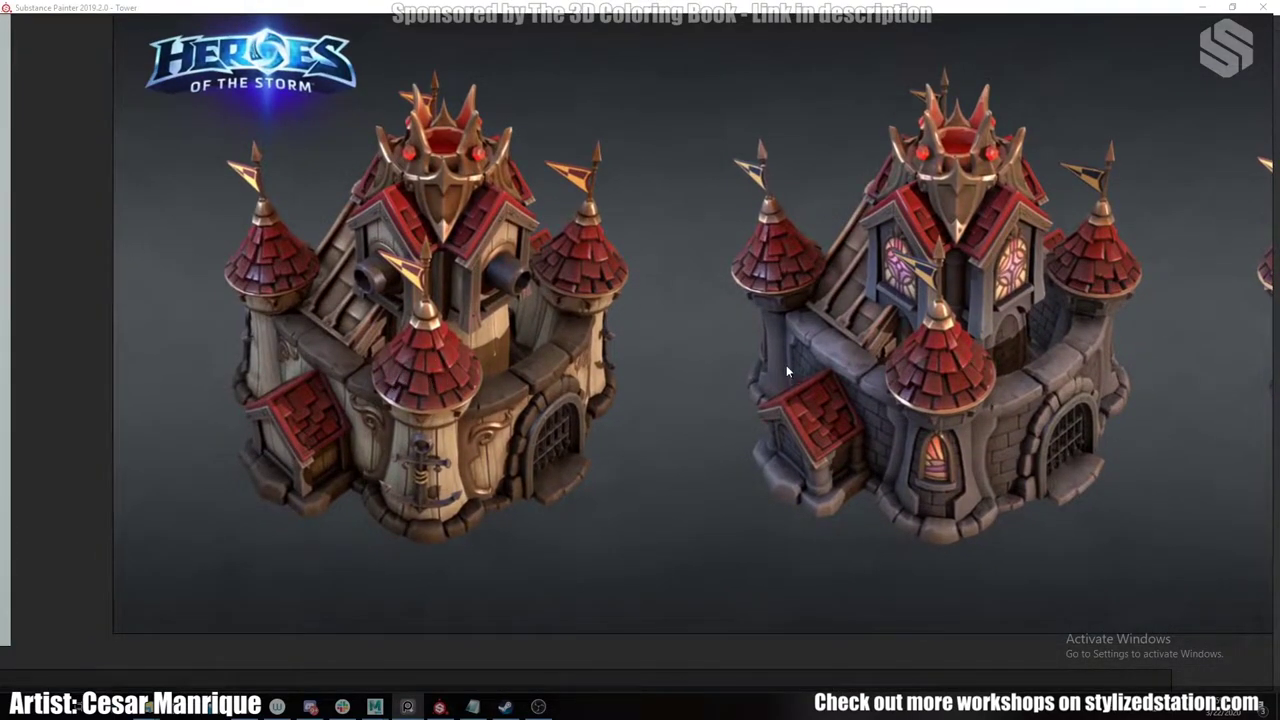
pyautogui.scroll(-2, 771, 369)
pyautogui.moveTo(850, 366); pyautogui.dragTo(726, 365, button='middle')
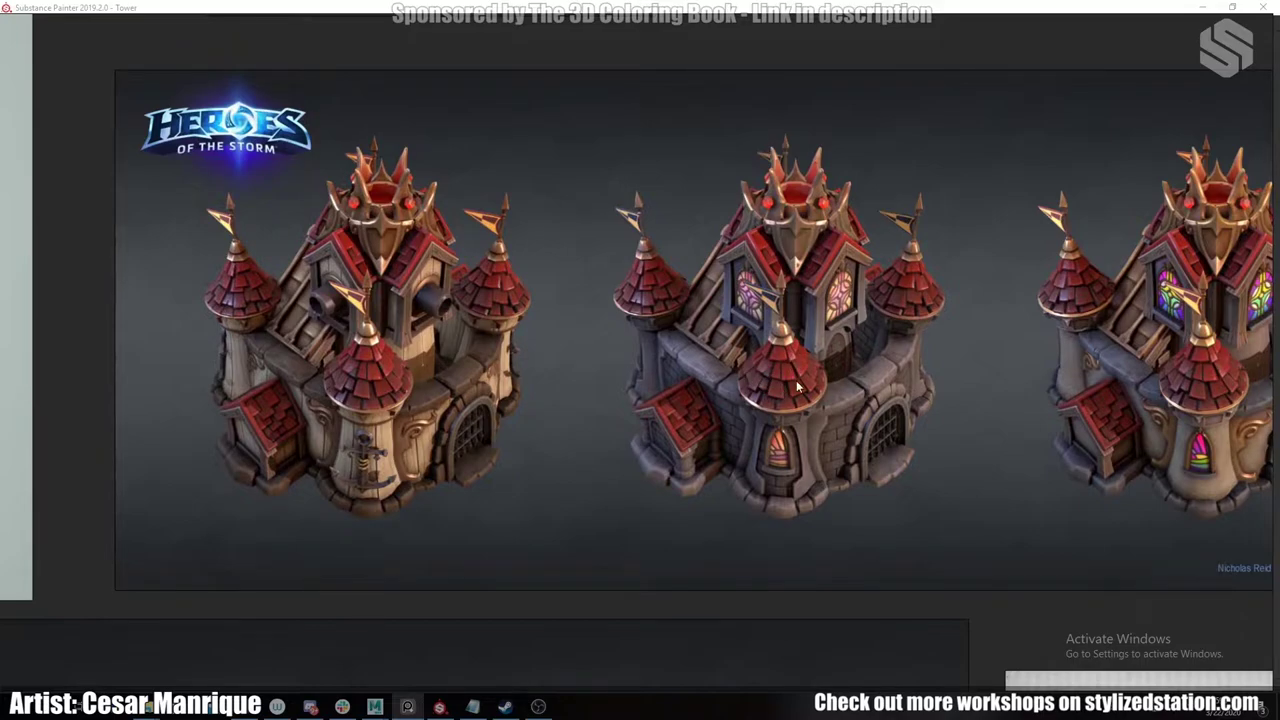
pyautogui.scroll(-3, 768, 373)
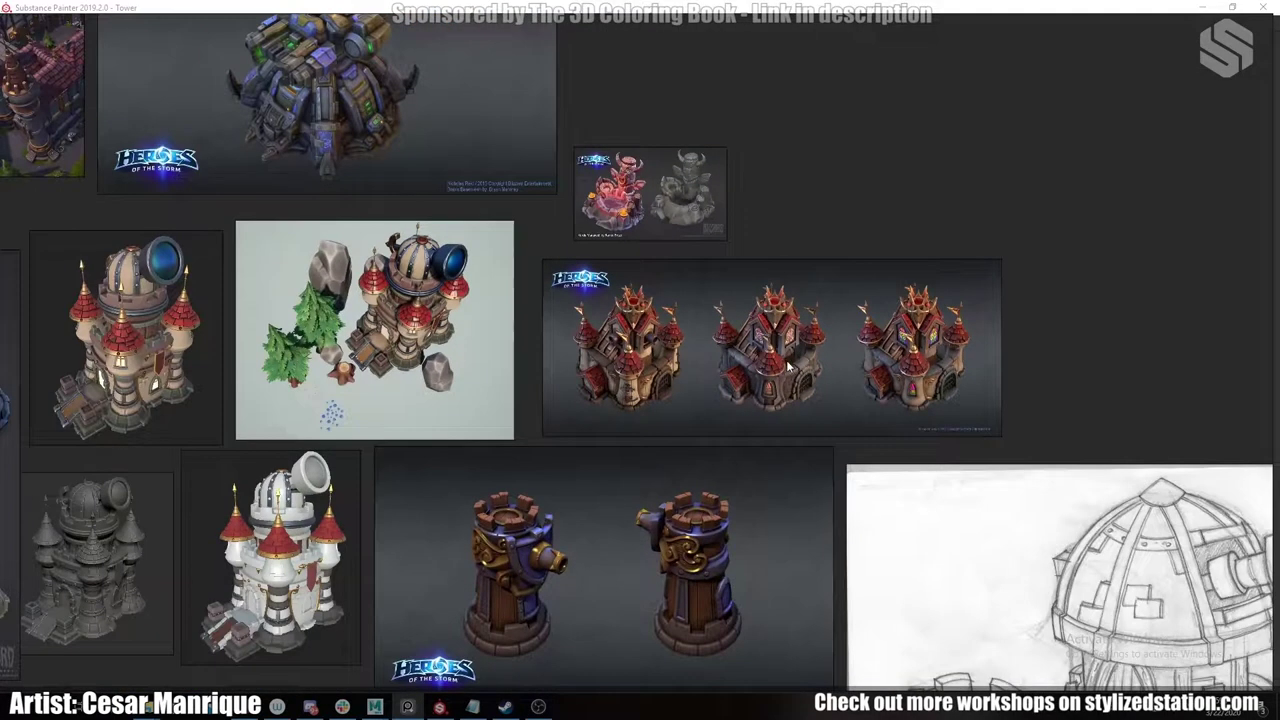
pyautogui.scroll(-1, 669, 364)
pyautogui.scroll(2, 670, 365)
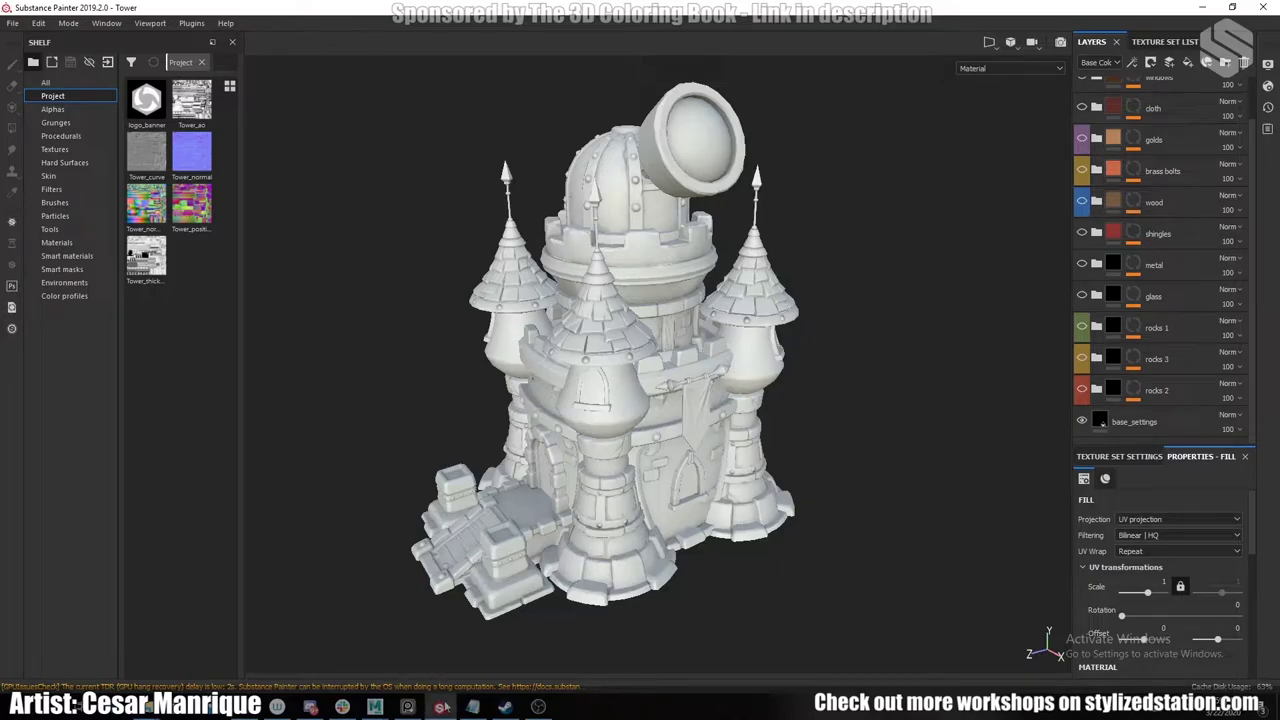
# Reopen the PureRef board and examine the stonework on the Barracks reference's round tower.
pyautogui.click(408, 707)
pyautogui.scroll(-6, 577, 301)
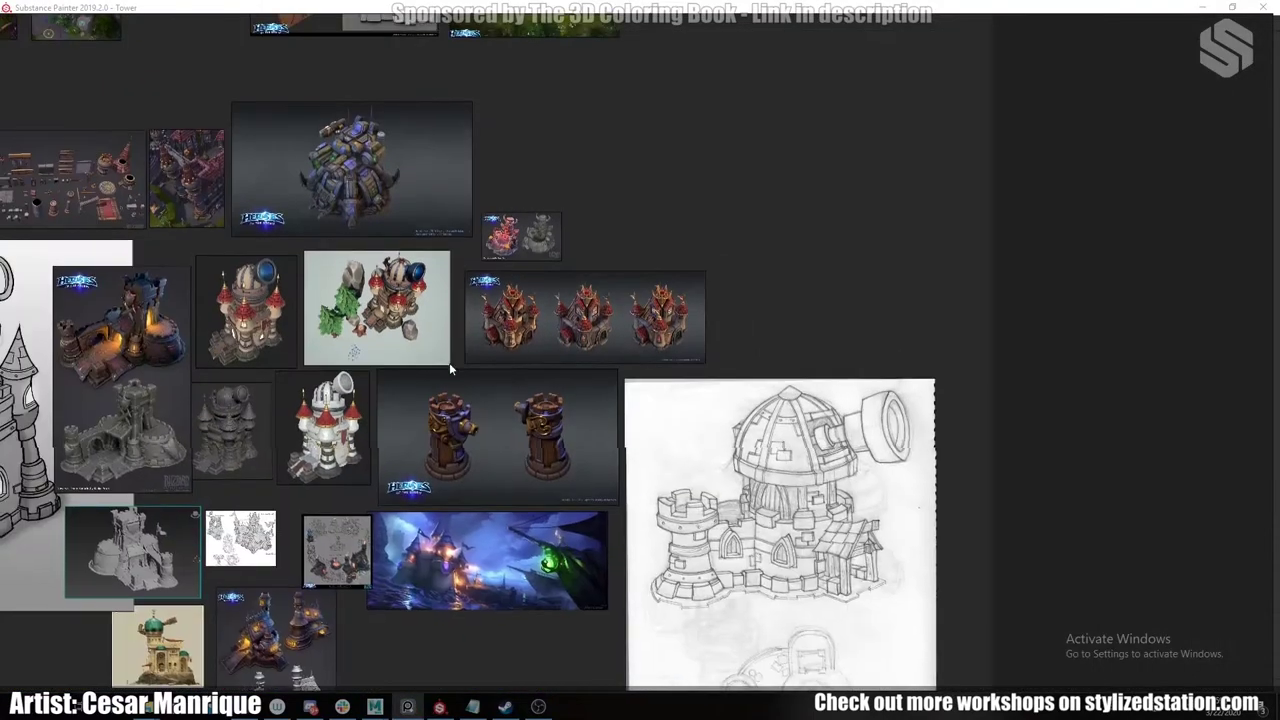
pyautogui.moveTo(130, 347); pyautogui.dragTo(645, 303, button='middle')
pyautogui.scroll(10, 555, 301)
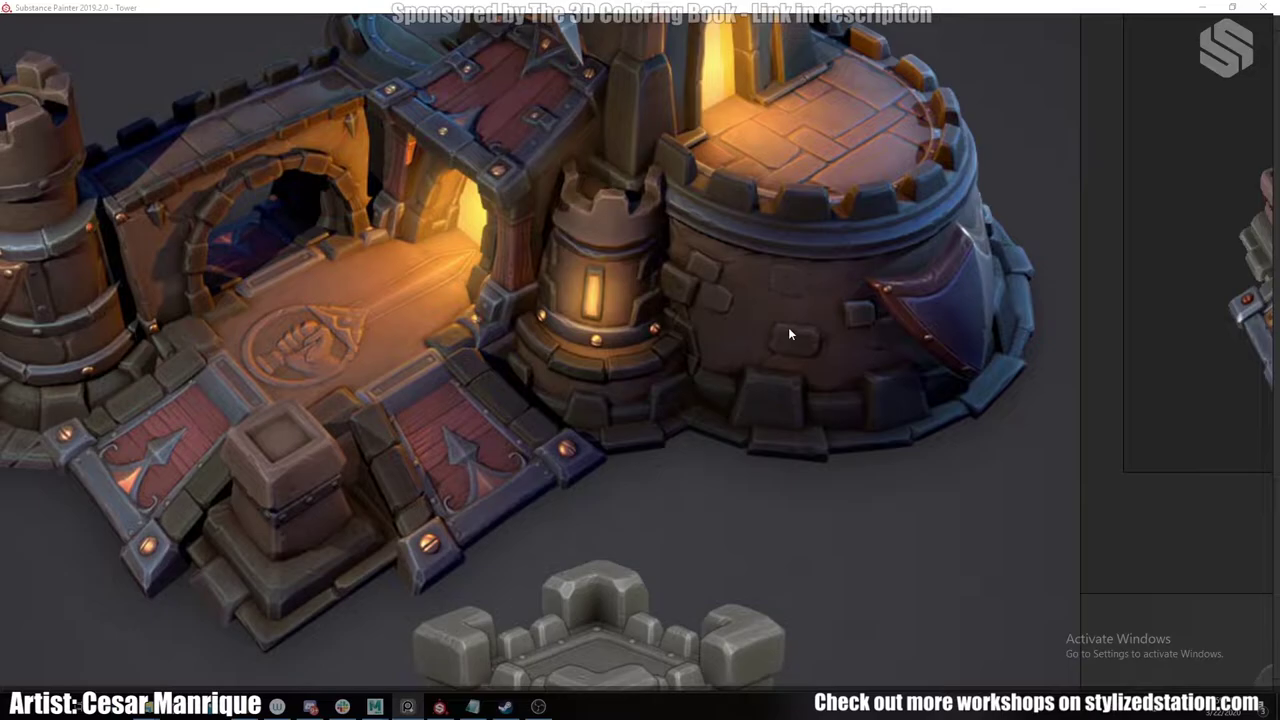
# Move across the reference board from the Barracks back to the red-roofed castle variants and view them up close.
pyautogui.scroll(-6, 777, 320)
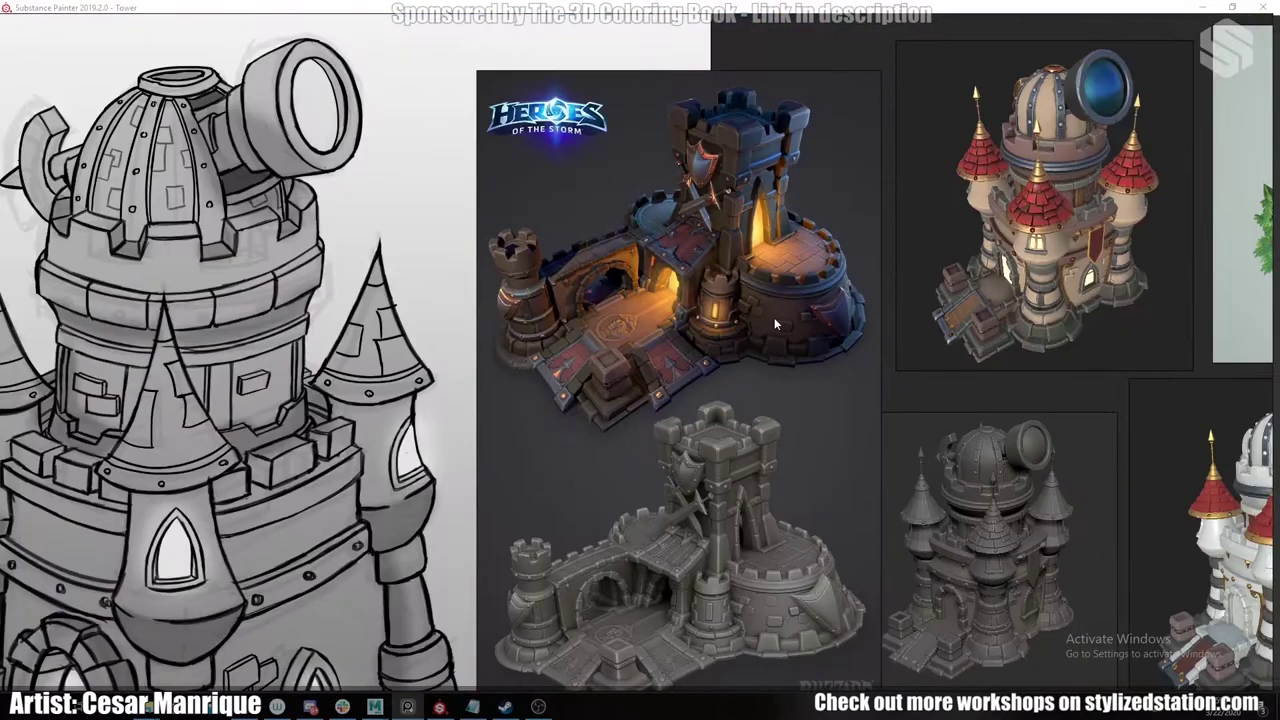
pyautogui.moveTo(1016, 290); pyautogui.dragTo(420, 250, button='middle')
pyautogui.moveTo(1130, 282); pyautogui.dragTo(370, 348, button='middle')
pyautogui.moveTo(742, 318); pyautogui.dragTo(494, 333, button='middle')
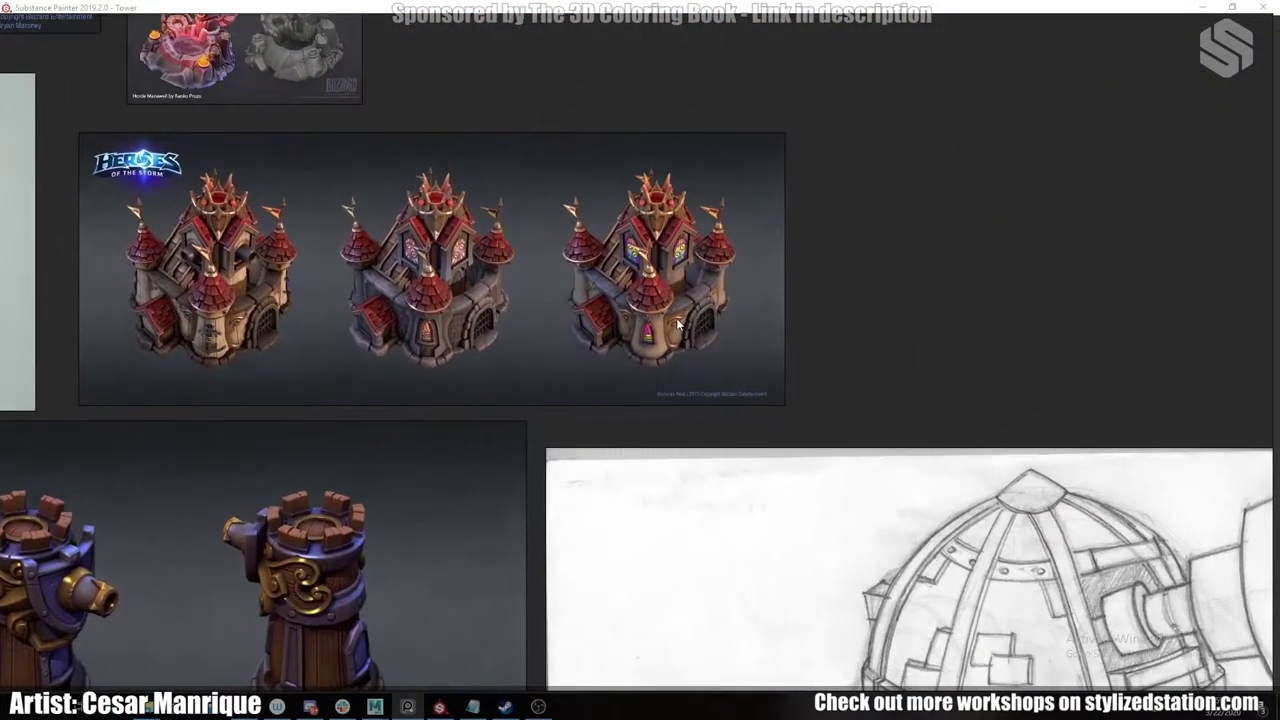
pyautogui.scroll(7, 660, 325)
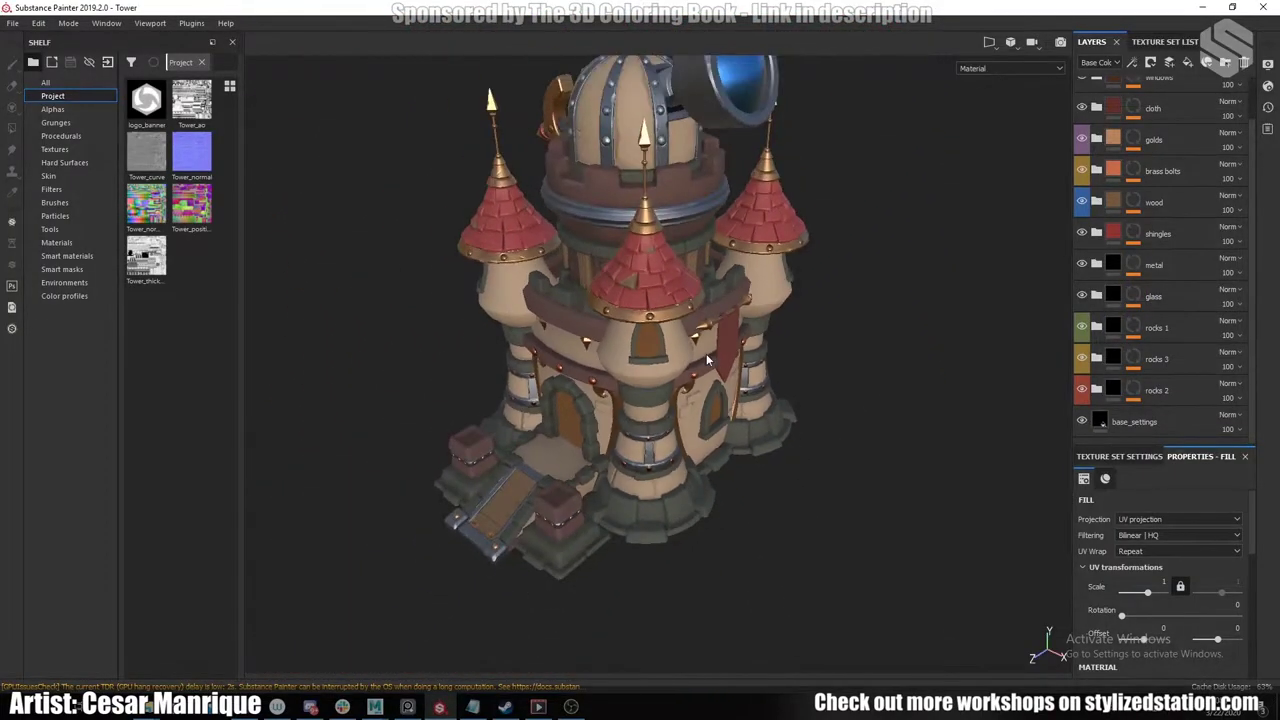
# Switch to Substance Painter and display only the tower's Base Color channel, framing the walls and entrance.
pyautogui.keyDown('alt'); pyautogui.moveTo(706, 355); pyautogui.dragTo(650, 340); pyautogui.keyUp('alt')
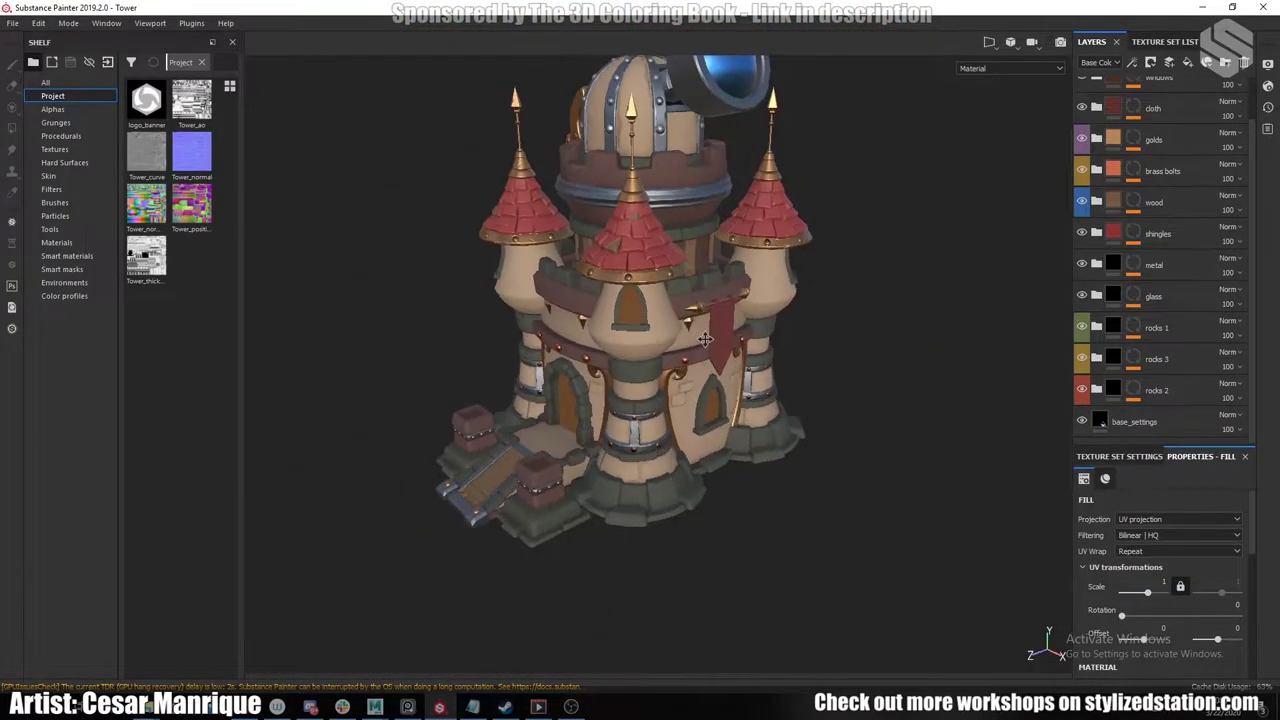
pyautogui.keyDown('alt'); pyautogui.moveTo(648, 335); pyautogui.dragTo(640, 389, button='middle'); pyautogui.keyUp('alt')
pyautogui.scroll(3, 640, 389)
pyautogui.press('c')
pyautogui.keyDown('alt'); pyautogui.moveTo(649, 448); pyautogui.dragTo(673, 414); pyautogui.keyUp('alt')
pyautogui.scroll(-3, 673, 414)
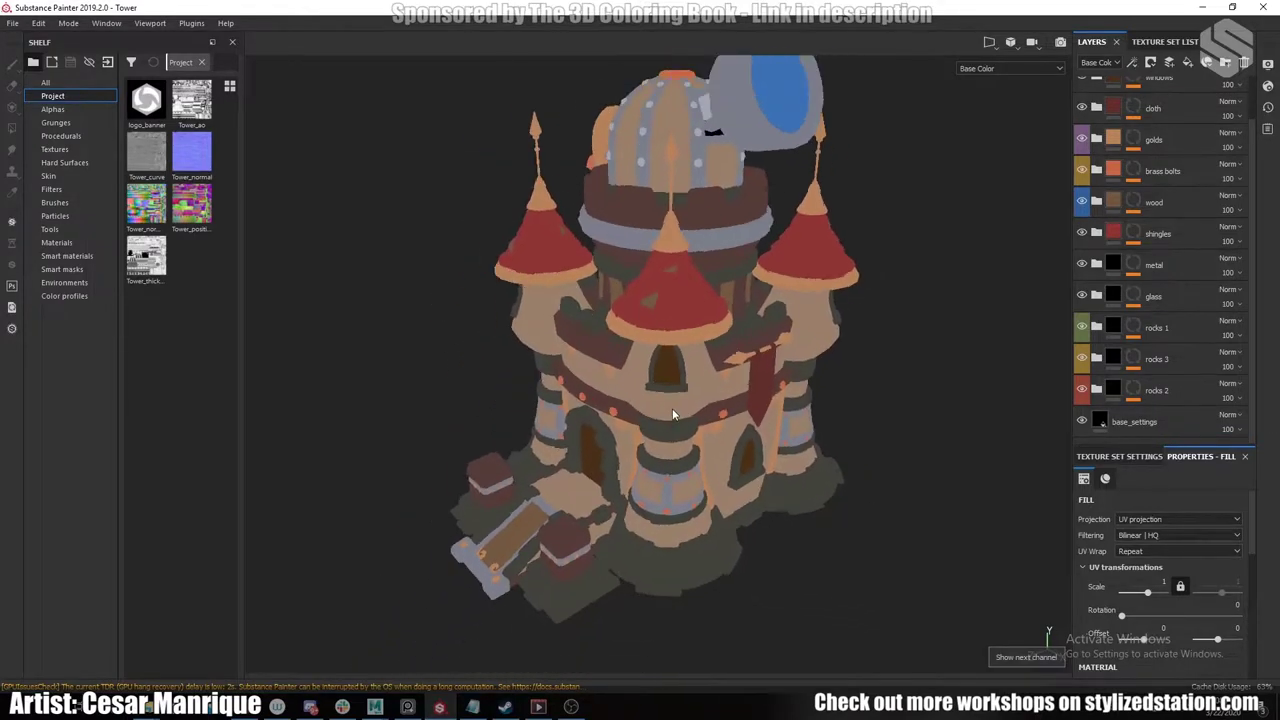
pyautogui.scroll(4, 673, 416)
pyautogui.keyDown('alt'); pyautogui.moveTo(673, 416); pyautogui.dragTo(727, 339, button='middle'); pyautogui.keyUp('alt')
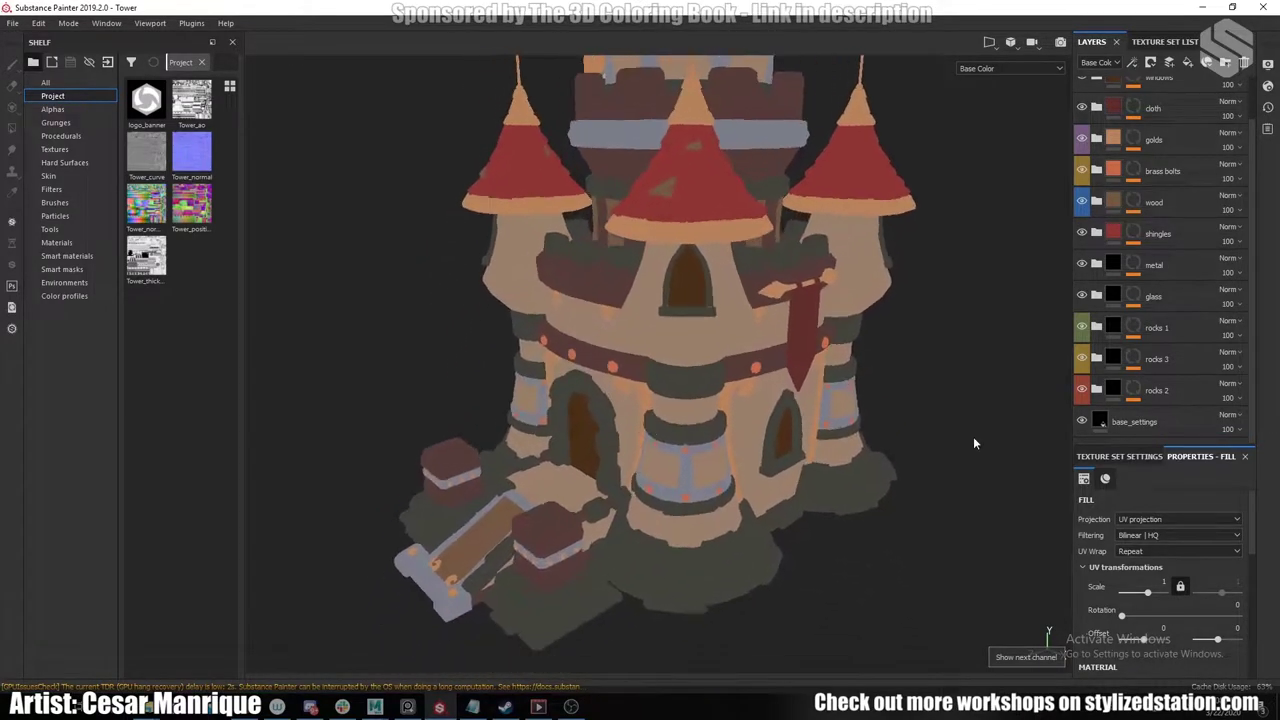
# Expand the rocks 2 folder and toggle its visibility to check which stones around the entrance it colors.
pyautogui.click(1097, 390)
pyautogui.scroll(-5, 1094, 345)
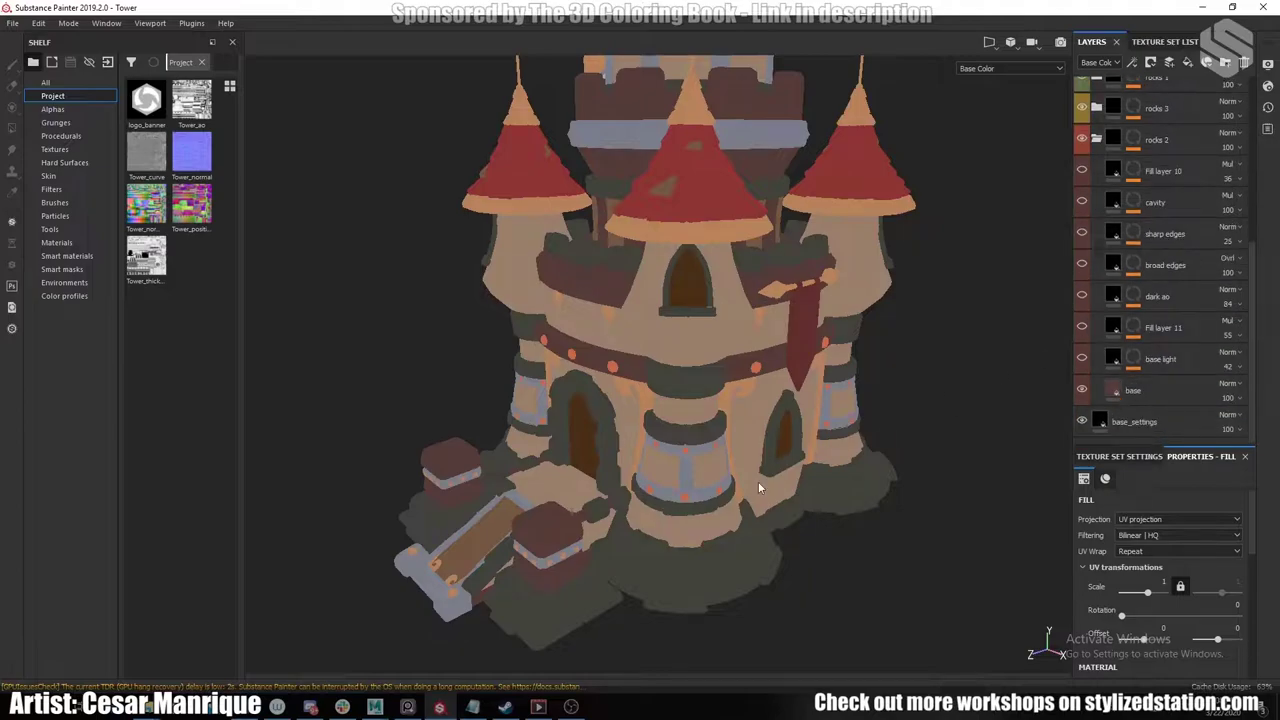
pyautogui.keyDown('alt'); pyautogui.moveTo(636, 536); pyautogui.dragTo(700, 414, button='middle'); pyautogui.keyUp('alt')
pyautogui.scroll(4, 698, 412)
pyautogui.keyDown('alt'); pyautogui.moveTo(677, 377); pyautogui.dragTo(953, 427); pyautogui.keyUp('alt')
pyautogui.scroll(2, 700, 365)
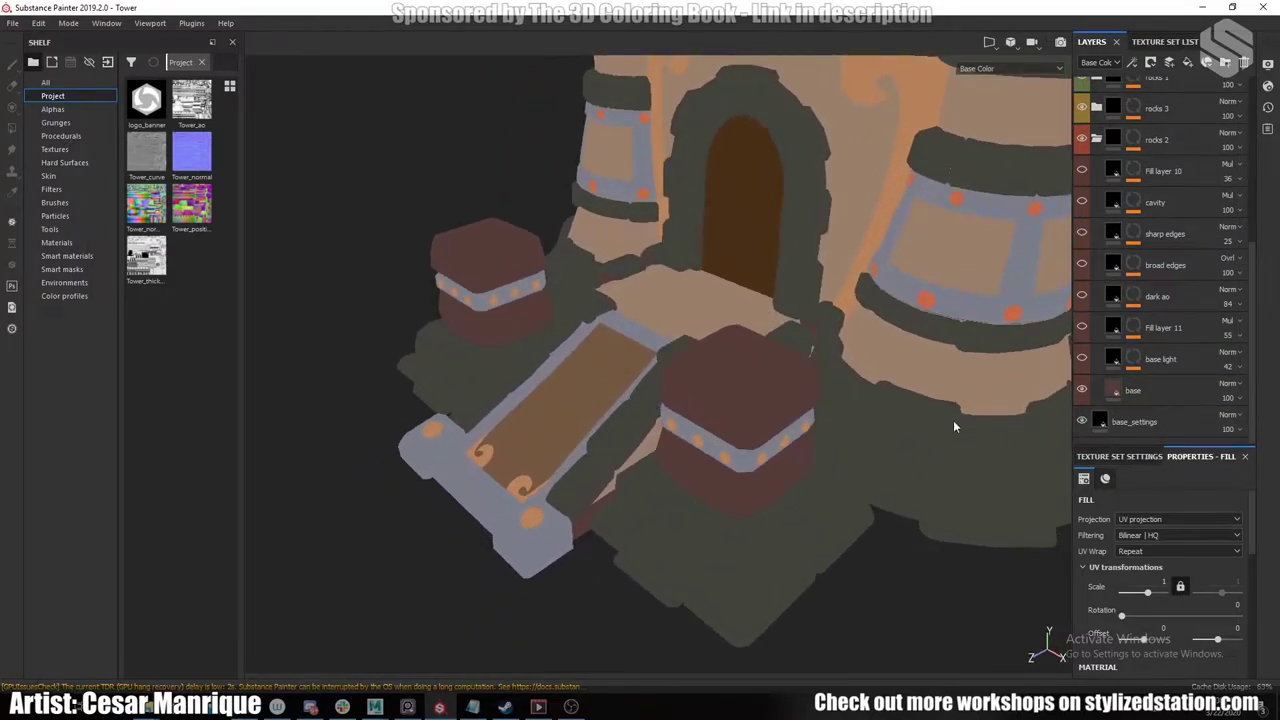
pyautogui.click(1083, 140)
pyautogui.click(1083, 140)
# Show the base light layer in the rocks 2 folder and compare the full tower with and without it.
pyautogui.keyDown('alt'); pyautogui.moveTo(965, 295); pyautogui.dragTo(923, 389); pyautogui.keyUp('alt')
pyautogui.keyDown('alt'); pyautogui.moveTo(923, 389); pyautogui.dragTo(840, 385, button='right'); pyautogui.keyUp('alt')
pyautogui.keyDown('alt'); pyautogui.moveTo(840, 385); pyautogui.dragTo(834, 477, button='middle'); pyautogui.keyUp('alt')
pyautogui.keyDown('alt'); pyautogui.moveTo(834, 477); pyautogui.dragTo(787, 378, button='right'); pyautogui.keyUp('alt')
pyautogui.keyDown('alt'); pyautogui.moveTo(787, 375); pyautogui.dragTo(737, 370); pyautogui.keyUp('alt')
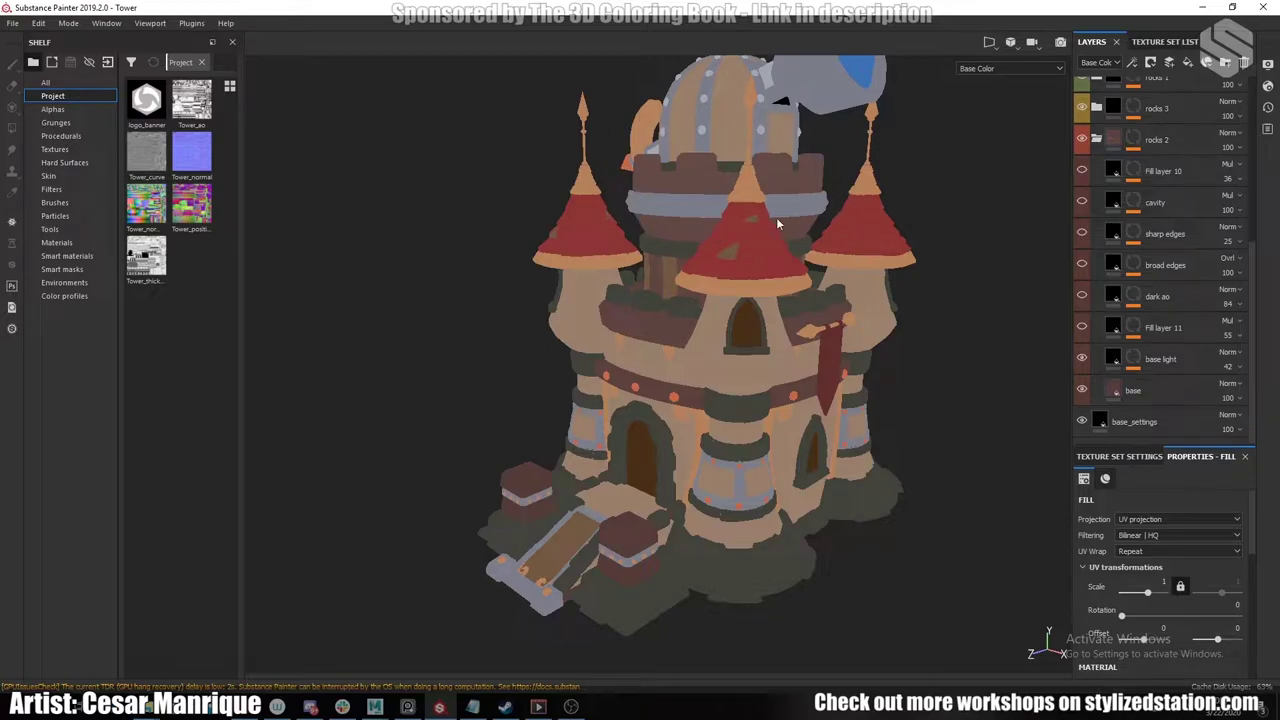
pyautogui.click(1082, 358)
pyautogui.click(1082, 358)
# Show Fill layer 11 in rocks 2 and examine its color variation on the entrance pillars and upper battlements.
pyautogui.click(1086, 330)
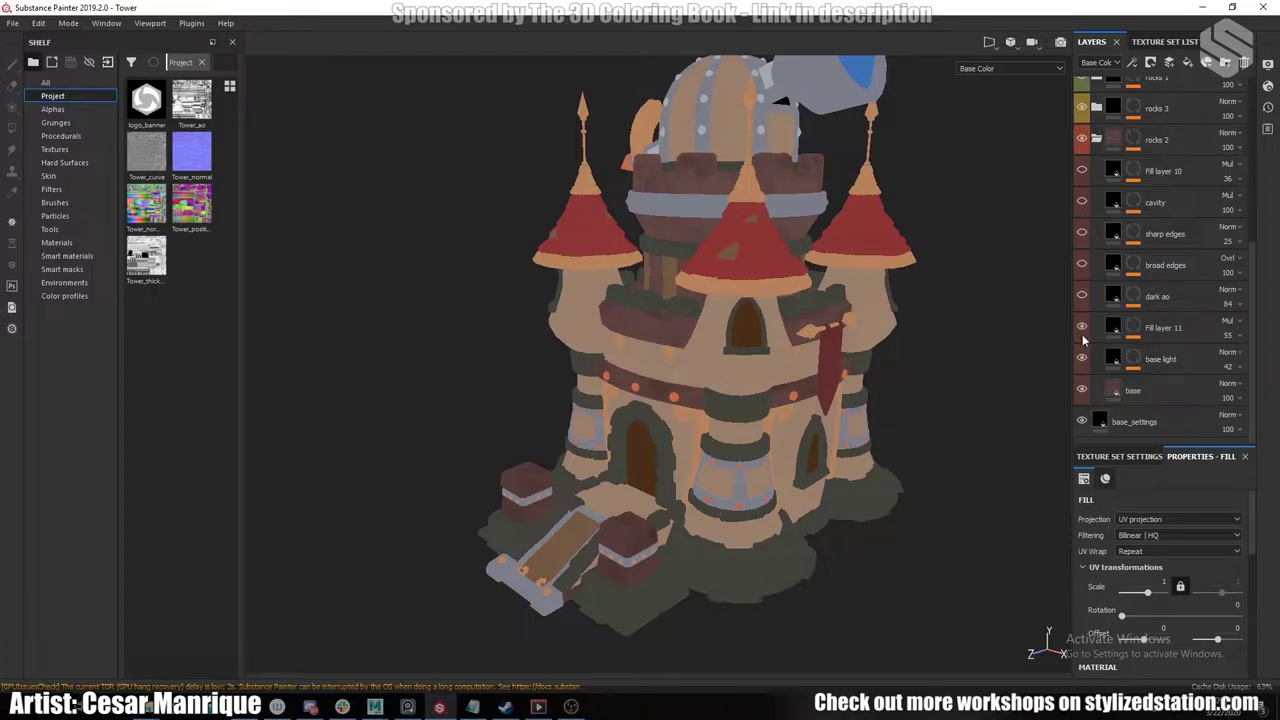
pyautogui.click(1082, 330)
pyautogui.keyDown('alt'); pyautogui.moveTo(778, 488); pyautogui.dragTo(830, 280, button='middle'); pyautogui.keyUp('alt')
pyautogui.keyDown('alt'); pyautogui.moveTo(830, 280); pyautogui.dragTo(662, 430, button='right'); pyautogui.keyUp('alt')
pyautogui.keyDown('alt'); pyautogui.moveTo(731, 310); pyautogui.dragTo(654, 423); pyautogui.keyUp('alt')
pyautogui.keyDown('alt'); pyautogui.moveTo(654, 423); pyautogui.dragTo(715, 392, button='right'); pyautogui.keyUp('alt')
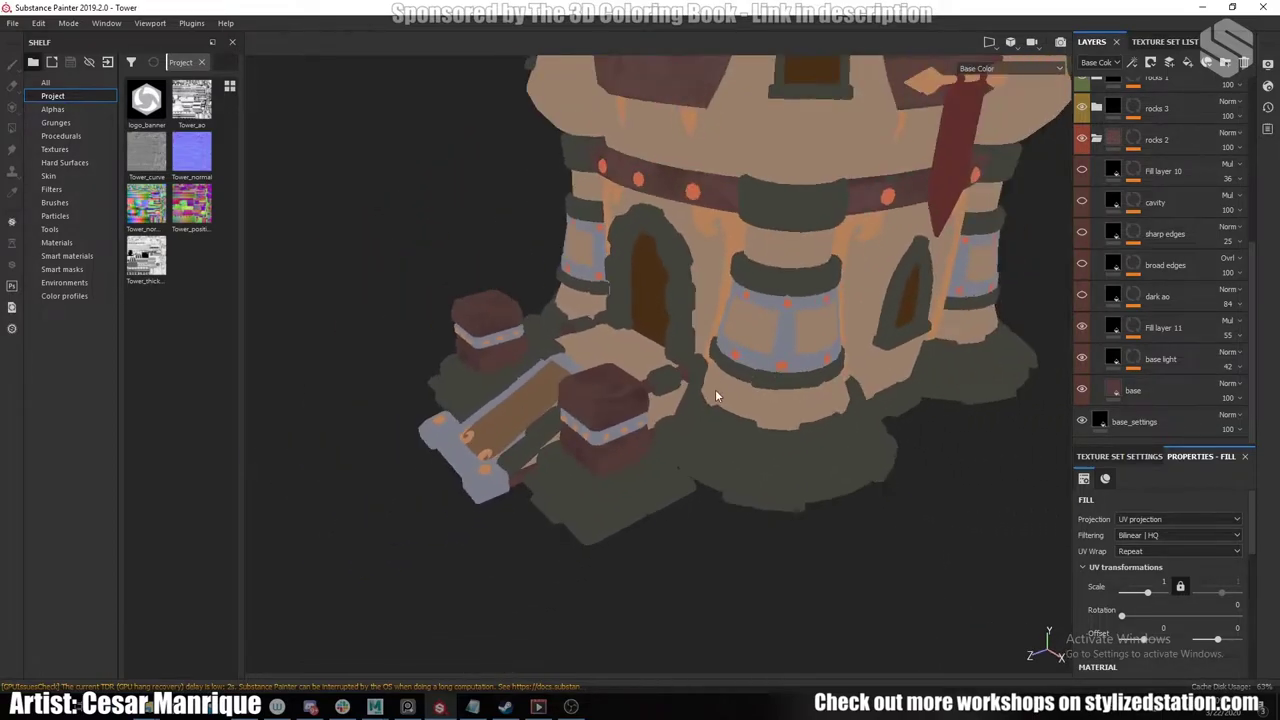
pyautogui.keyDown('alt'); pyautogui.moveTo(728, 350); pyautogui.dragTo(697, 470, button='middle'); pyautogui.keyUp('alt')
pyautogui.keyDown('alt'); pyautogui.moveTo(696, 470); pyautogui.dragTo(686, 303); pyautogui.keyUp('alt')
pyautogui.keyDown('alt'); pyautogui.moveTo(779, 240); pyautogui.dragTo(735, 565, button='middle'); pyautogui.keyUp('alt')
pyautogui.keyDown('alt'); pyautogui.moveTo(725, 210); pyautogui.dragTo(656, 250, button='right'); pyautogui.keyUp('alt')
pyautogui.keyDown('alt'); pyautogui.moveTo(656, 250); pyautogui.dragTo(750, 276); pyautogui.keyUp('alt')
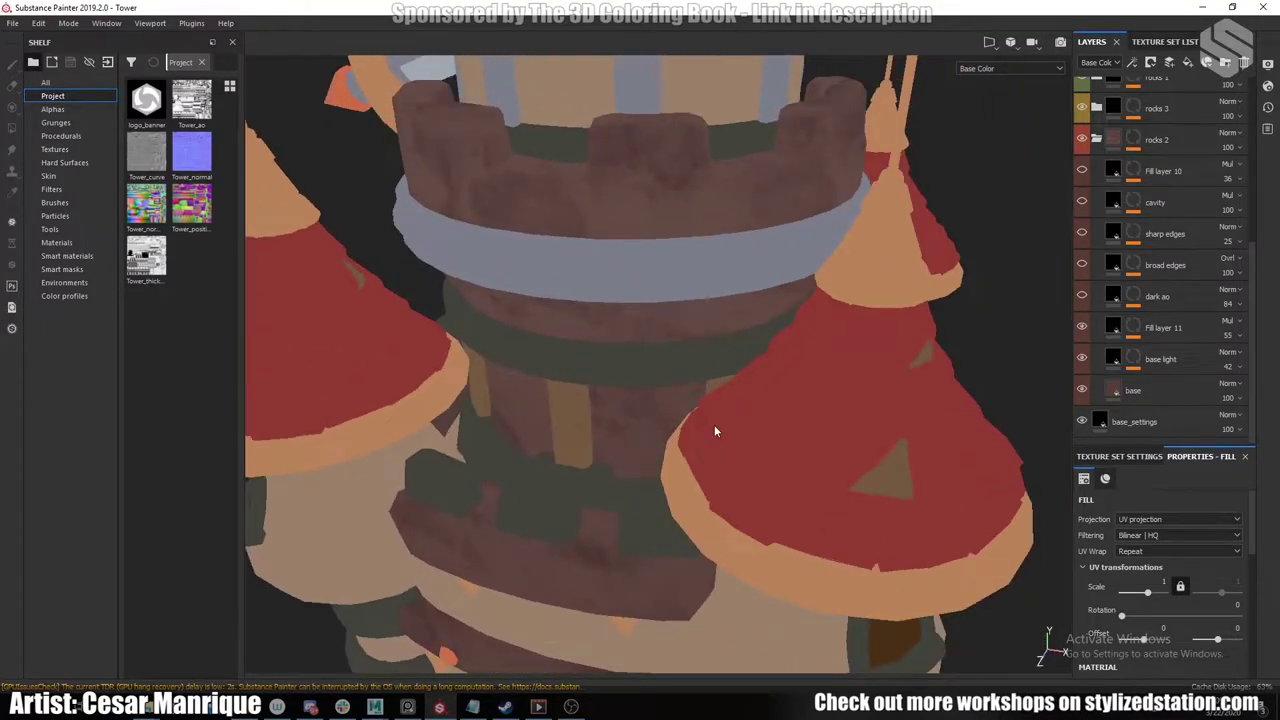
pyautogui.keyDown('alt'); pyautogui.moveTo(714, 431); pyautogui.dragTo(724, 404); pyautogui.keyUp('alt')
# Inspect the tower's Metallic, Roughness and full Material views, and return the display to Base Color.
pyautogui.press('c')
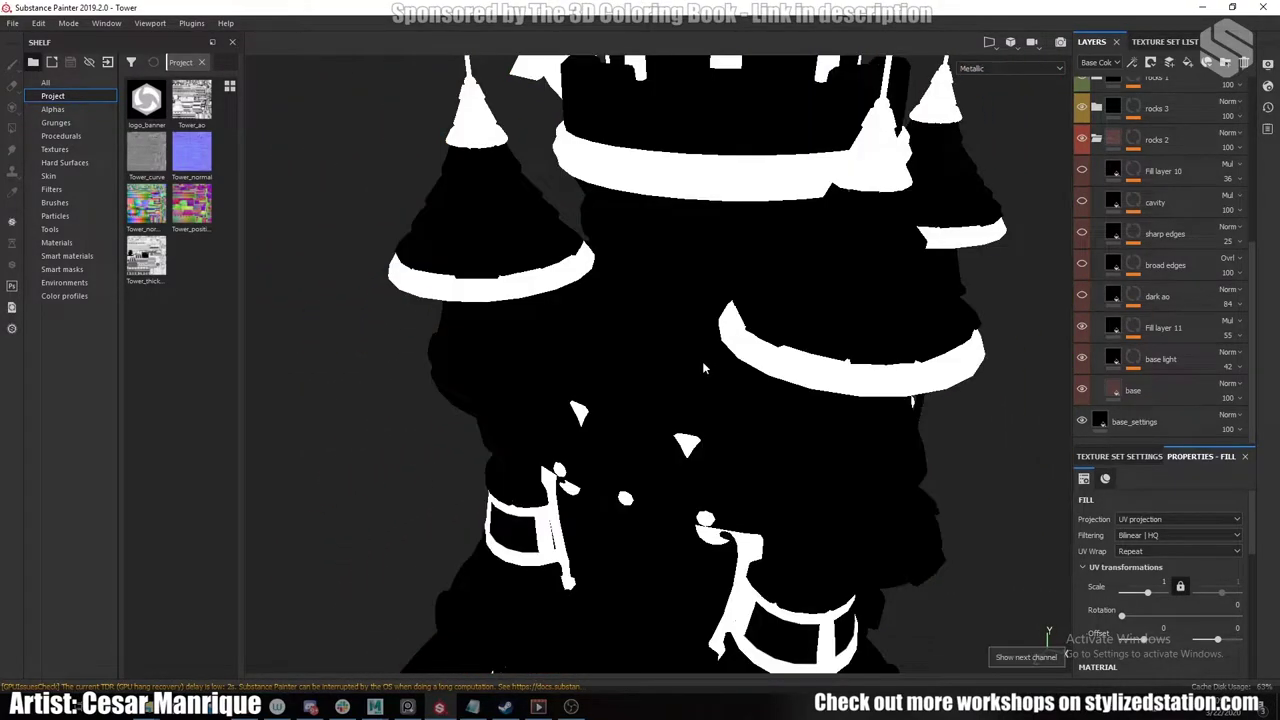
pyautogui.press('c')
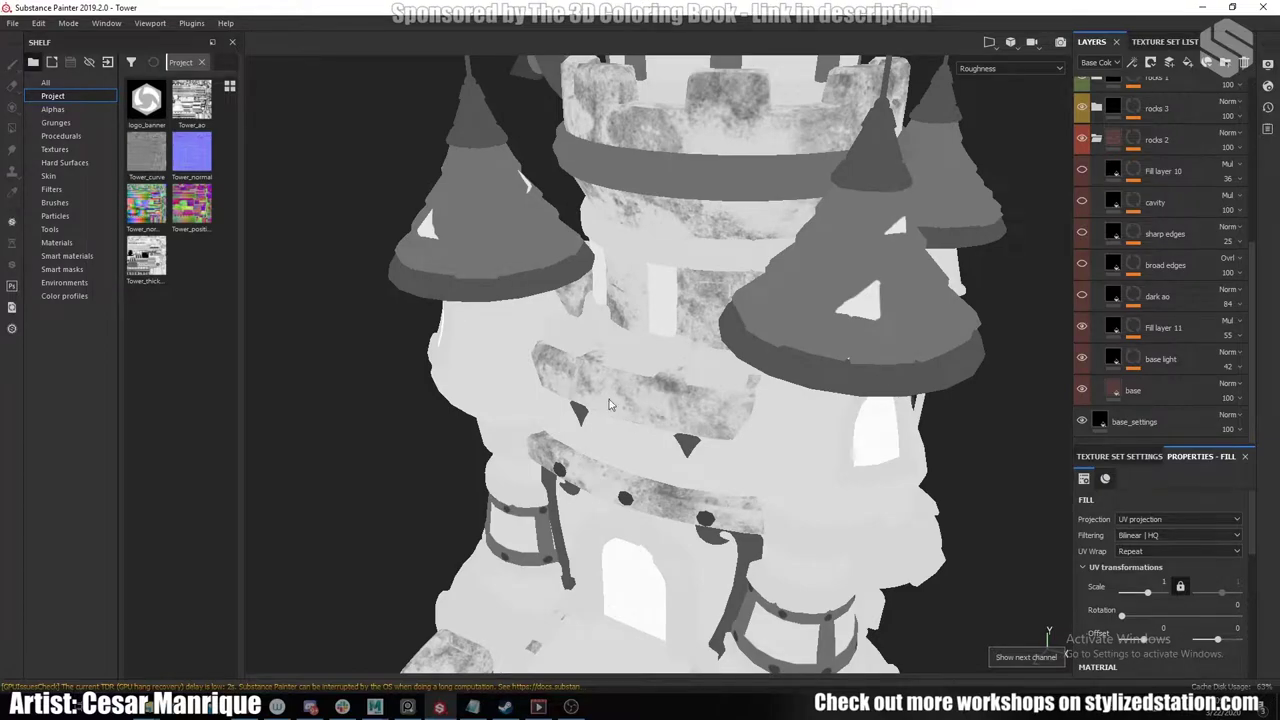
pyautogui.press('m')
pyautogui.click(972, 69)
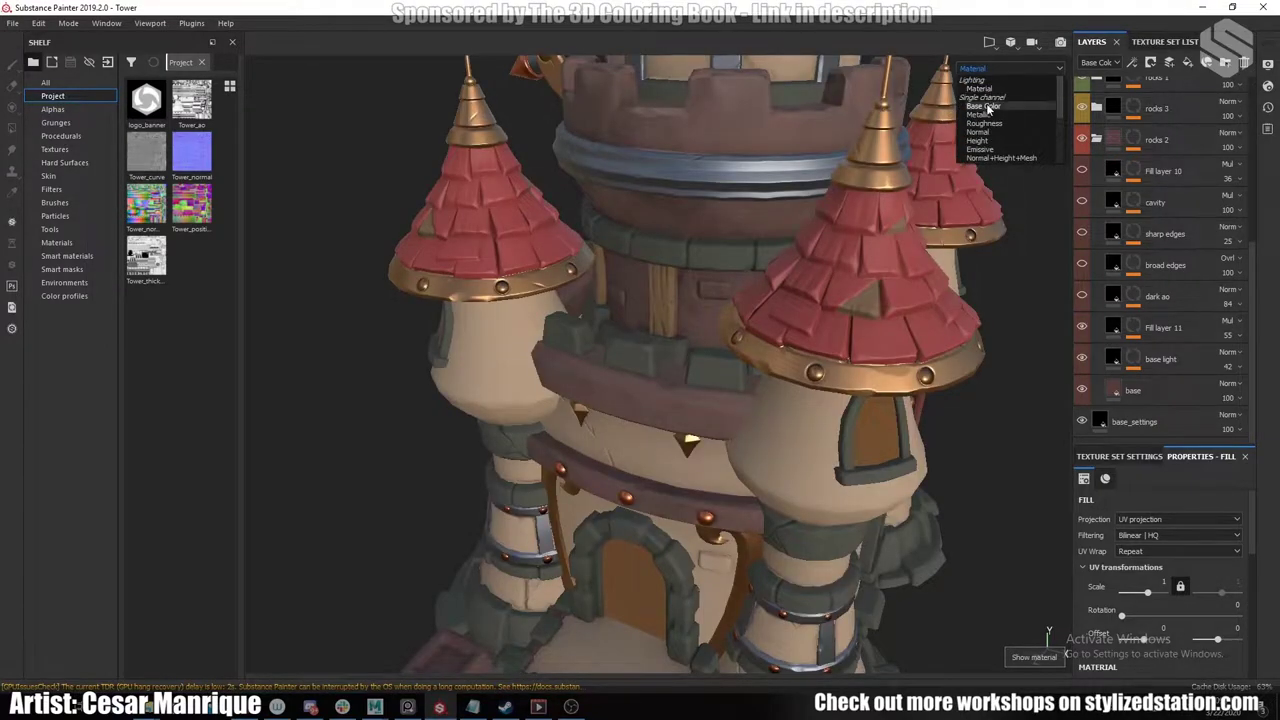
pyautogui.click(990, 102)
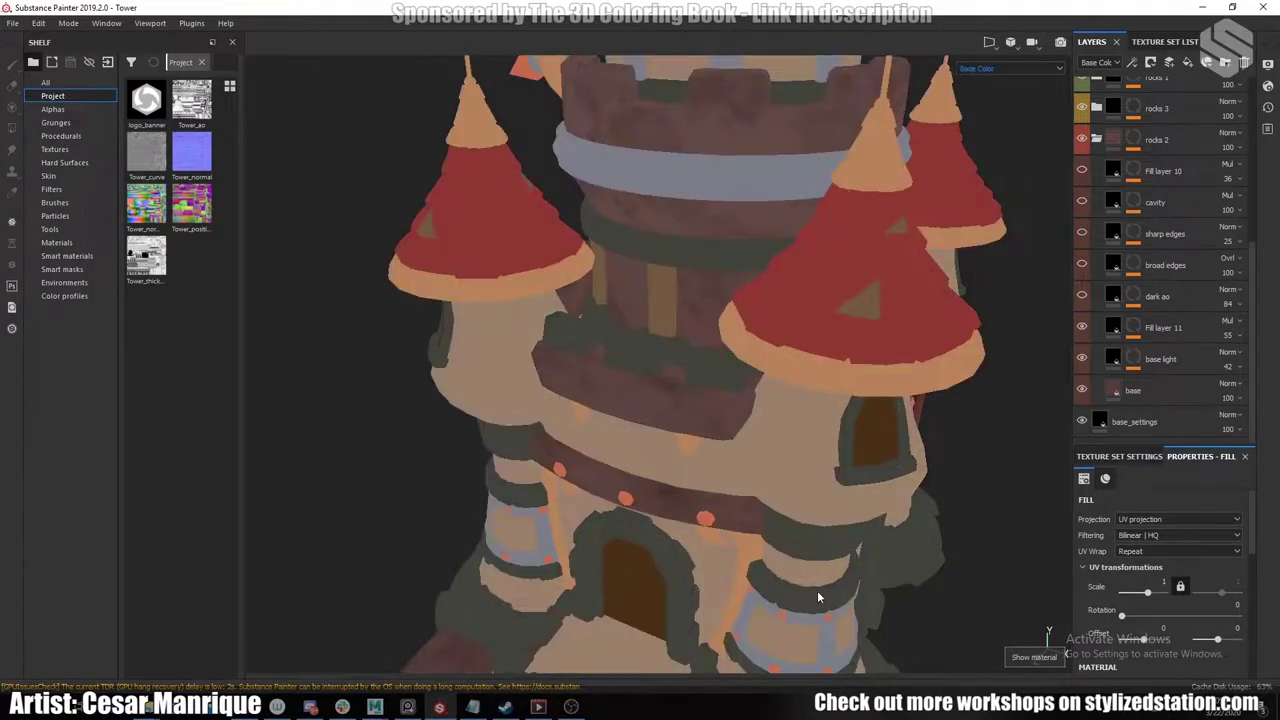
# Show the dark ao layer in rocks 2 and examine its shading on the pillars beside the entrance ramp.
pyautogui.click(1081, 296)
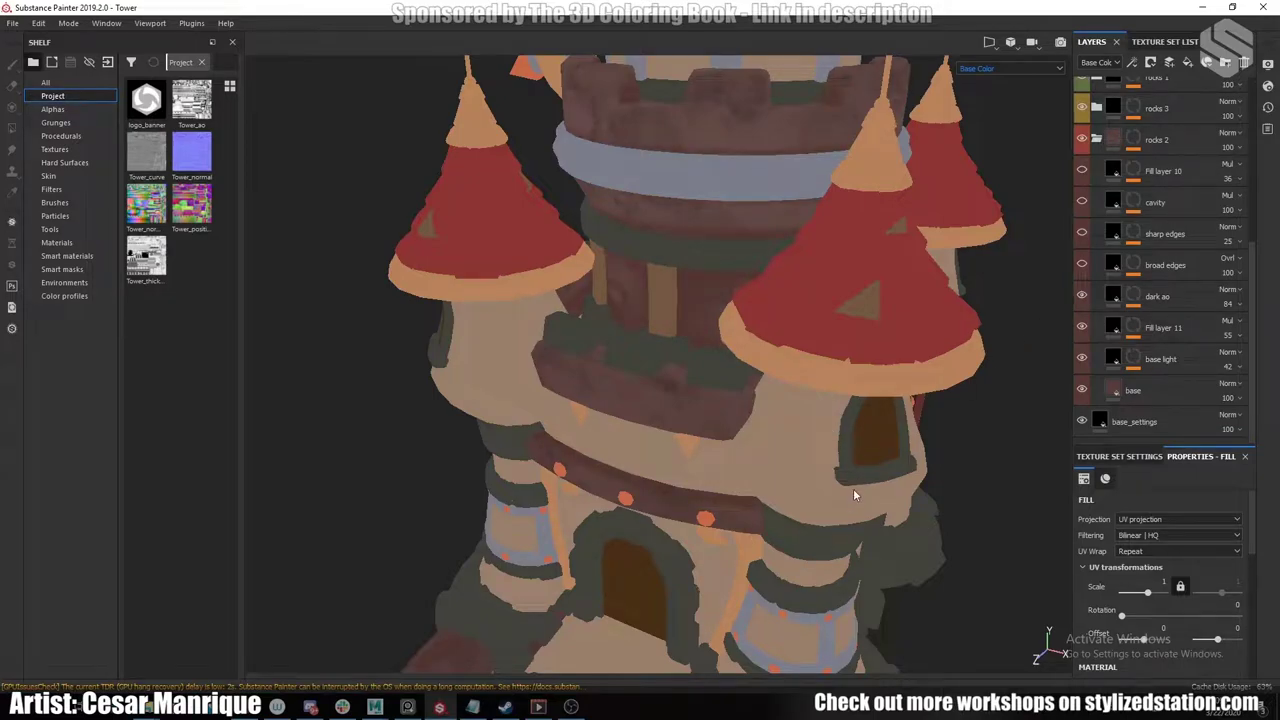
pyautogui.keyDown('alt'); pyautogui.moveTo(912, 487); pyautogui.dragTo(770, 490); pyautogui.keyUp('alt')
pyautogui.keyDown('alt'); pyautogui.moveTo(960, 570); pyautogui.dragTo(790, 440, button='middle'); pyautogui.keyUp('alt')
pyautogui.keyDown('alt'); pyautogui.moveTo(790, 440); pyautogui.dragTo(470, 448, button='right'); pyautogui.keyUp('alt')
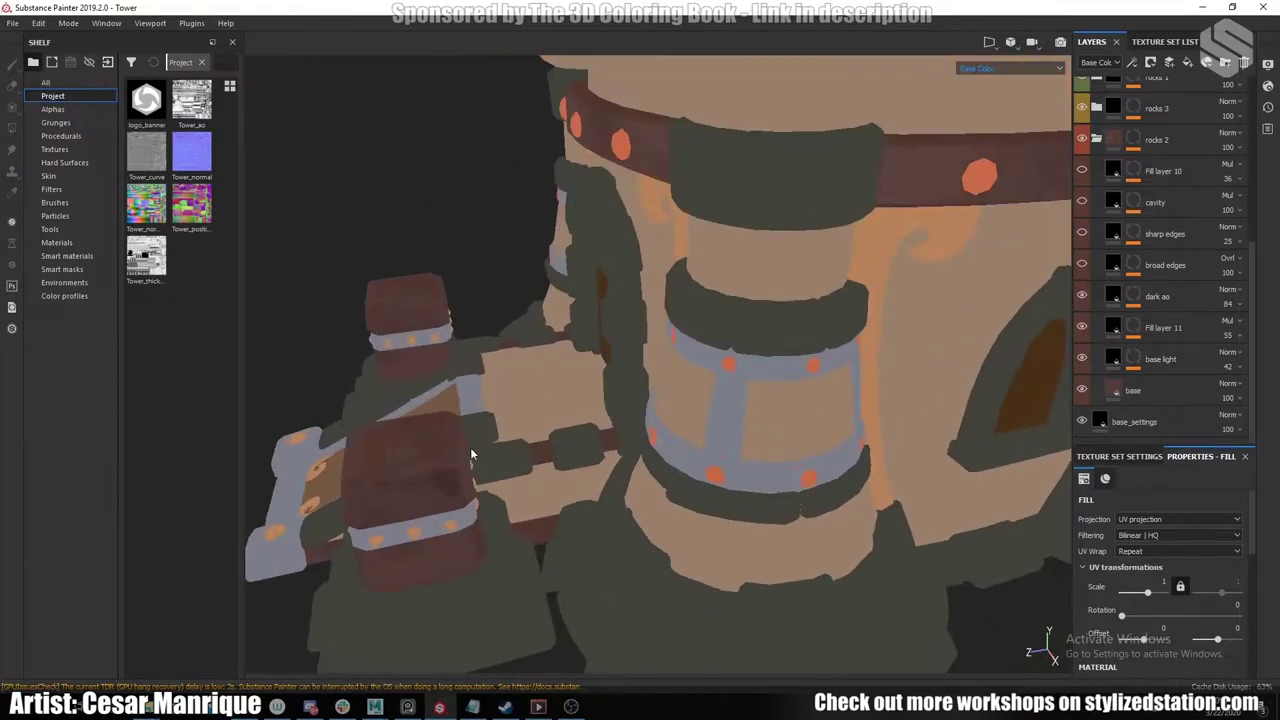
pyautogui.keyDown('alt'); pyautogui.moveTo(470, 455); pyautogui.dragTo(673, 427); pyautogui.keyUp('alt')
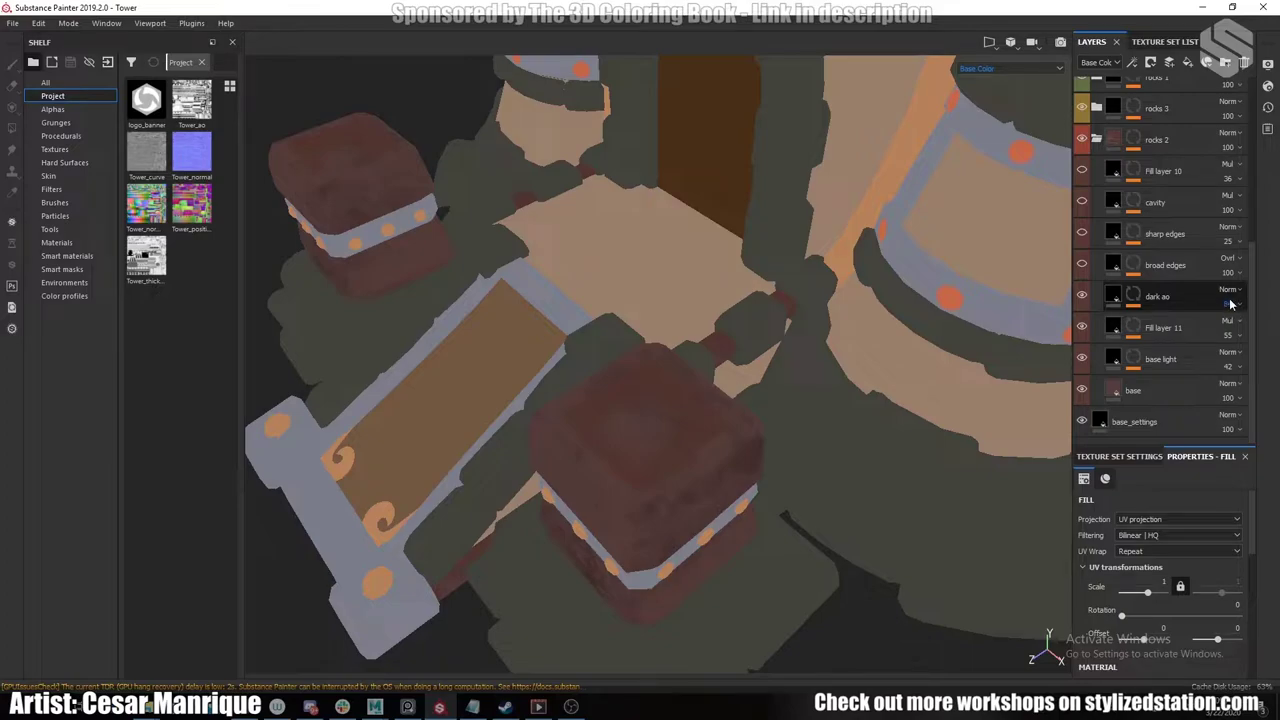
pyautogui.press('Return')
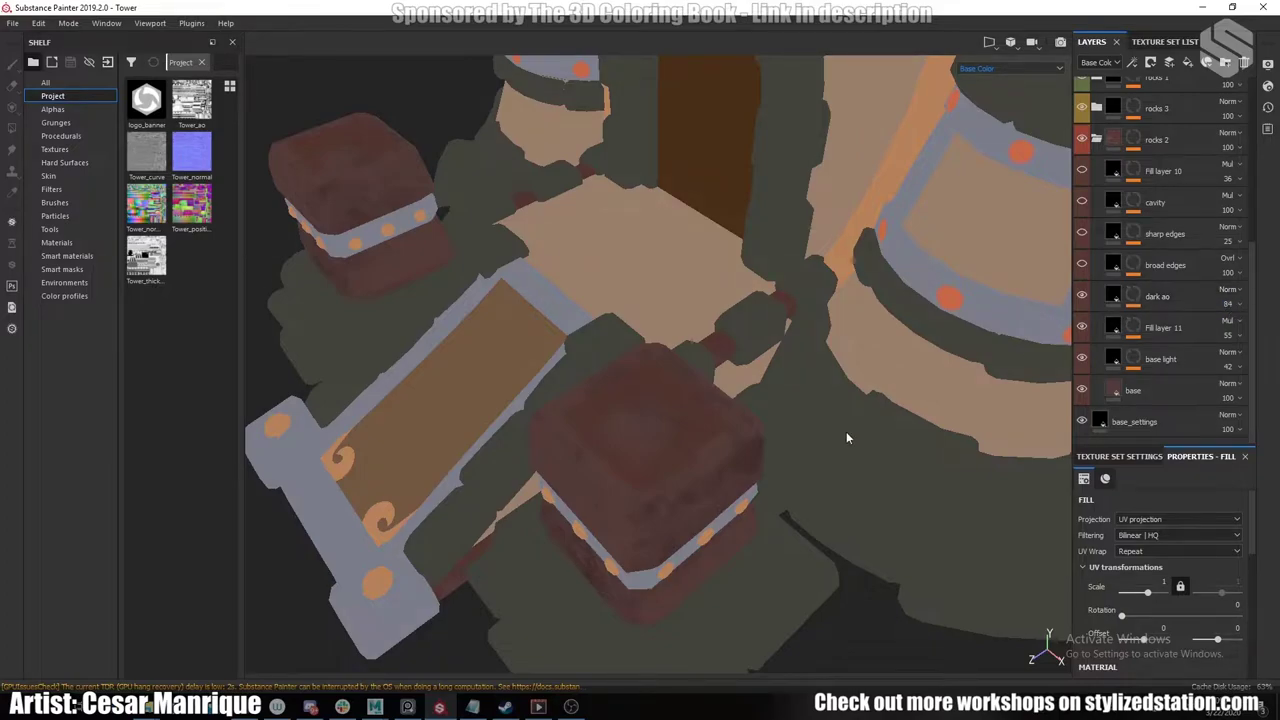
# Isolate the dark ao layer's mask, examine it around the entrance pillars, and return to the Base Color view.
pyautogui.click(1133, 295)
pyautogui.click(1138, 305)
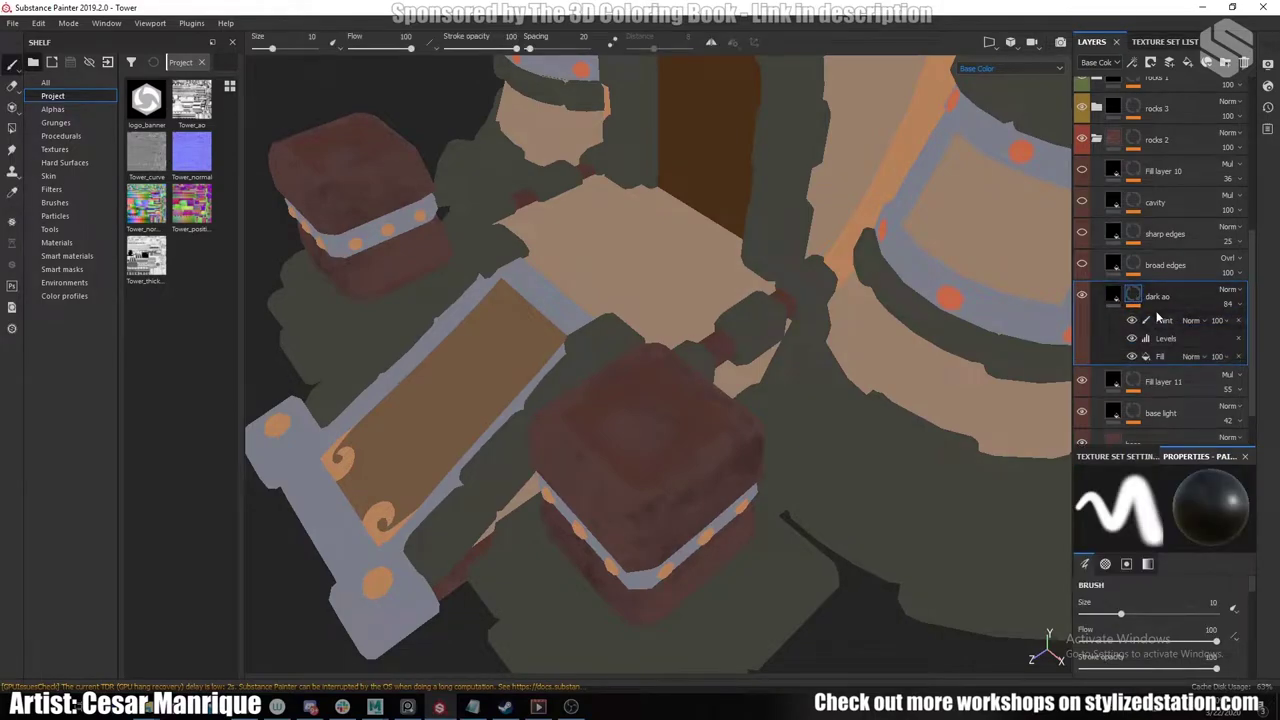
pyautogui.keyDown('alt'); pyautogui.moveTo(921, 342); pyautogui.dragTo(880, 355, button='middle'); pyautogui.keyUp('alt')
pyautogui.keyDown('alt'); pyautogui.click(1134, 296); pyautogui.keyUp('alt')
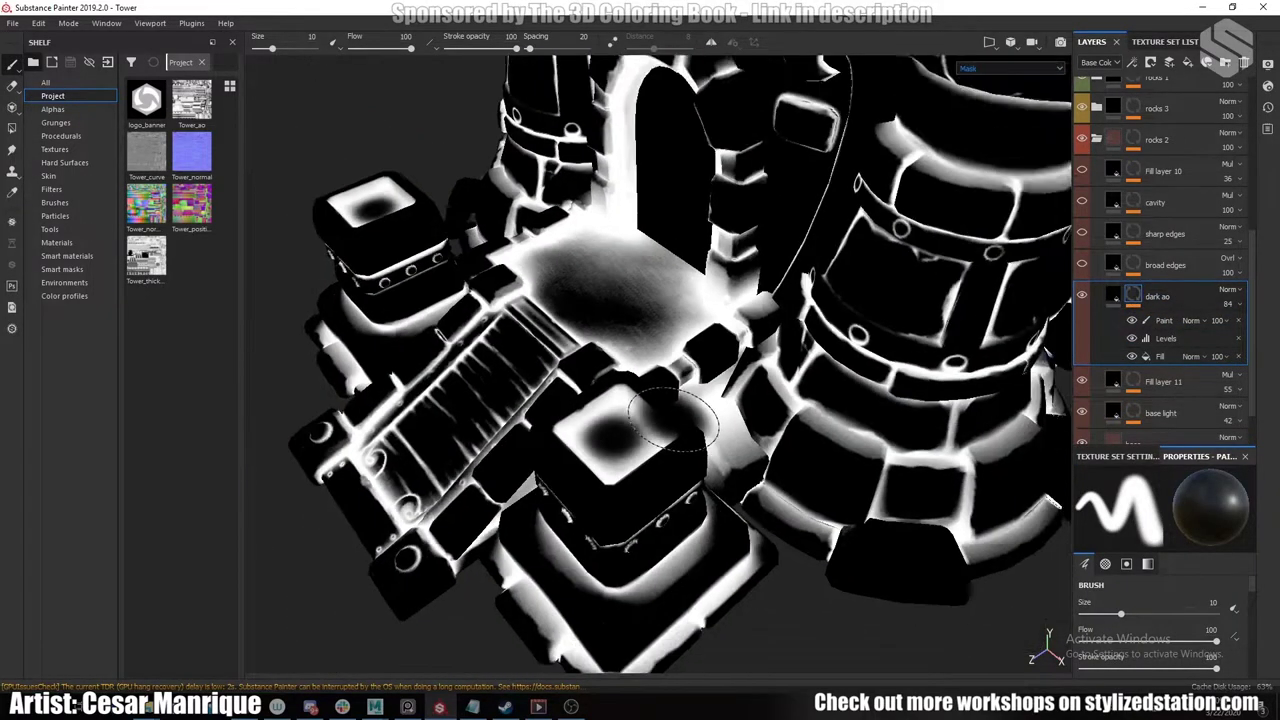
pyautogui.keyDown('alt'); pyautogui.moveTo(650, 395); pyautogui.dragTo(722, 385); pyautogui.keyUp('alt')
pyautogui.keyDown('alt'); pyautogui.moveTo(640, 420); pyautogui.dragTo(700, 290, button='middle'); pyautogui.keyUp('alt')
pyautogui.keyDown('alt'); pyautogui.moveTo(640, 320); pyautogui.dragTo(690, 330, button='right'); pyautogui.keyUp('alt')
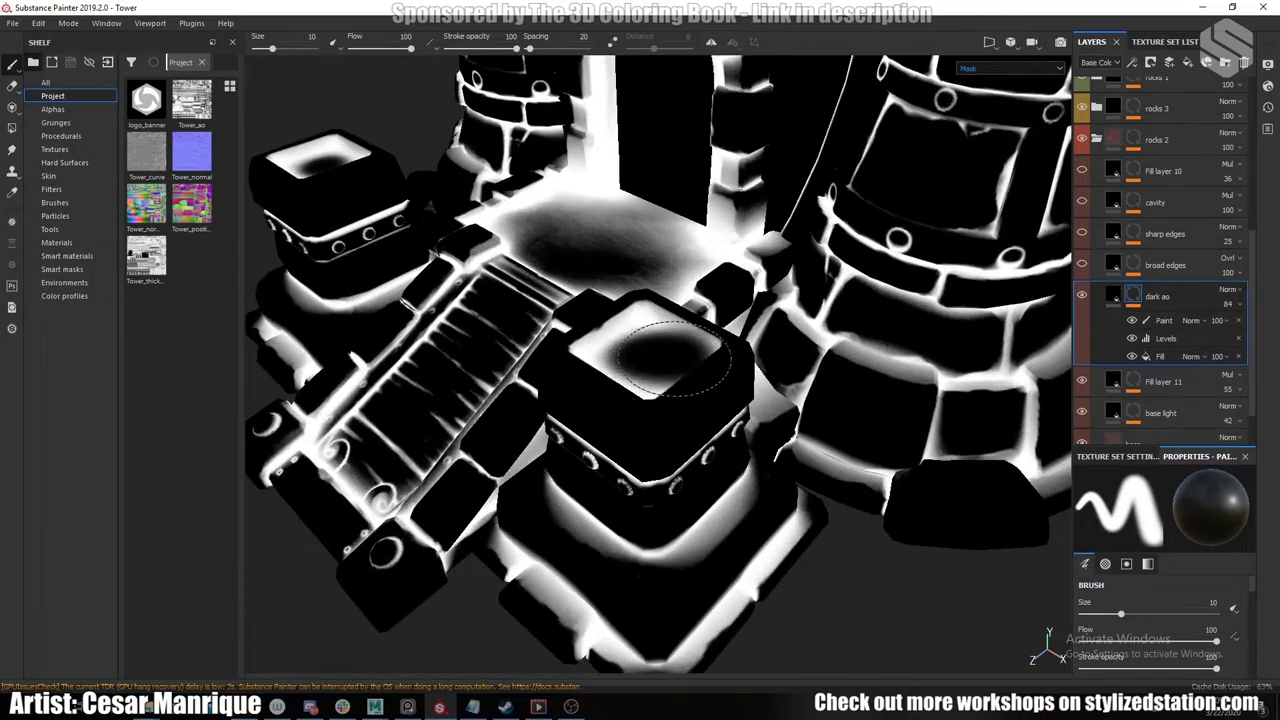
pyautogui.keyDown('alt'); pyautogui.moveTo(672, 330); pyautogui.dragTo(670, 368); pyautogui.keyUp('alt')
pyautogui.click(1116, 294)
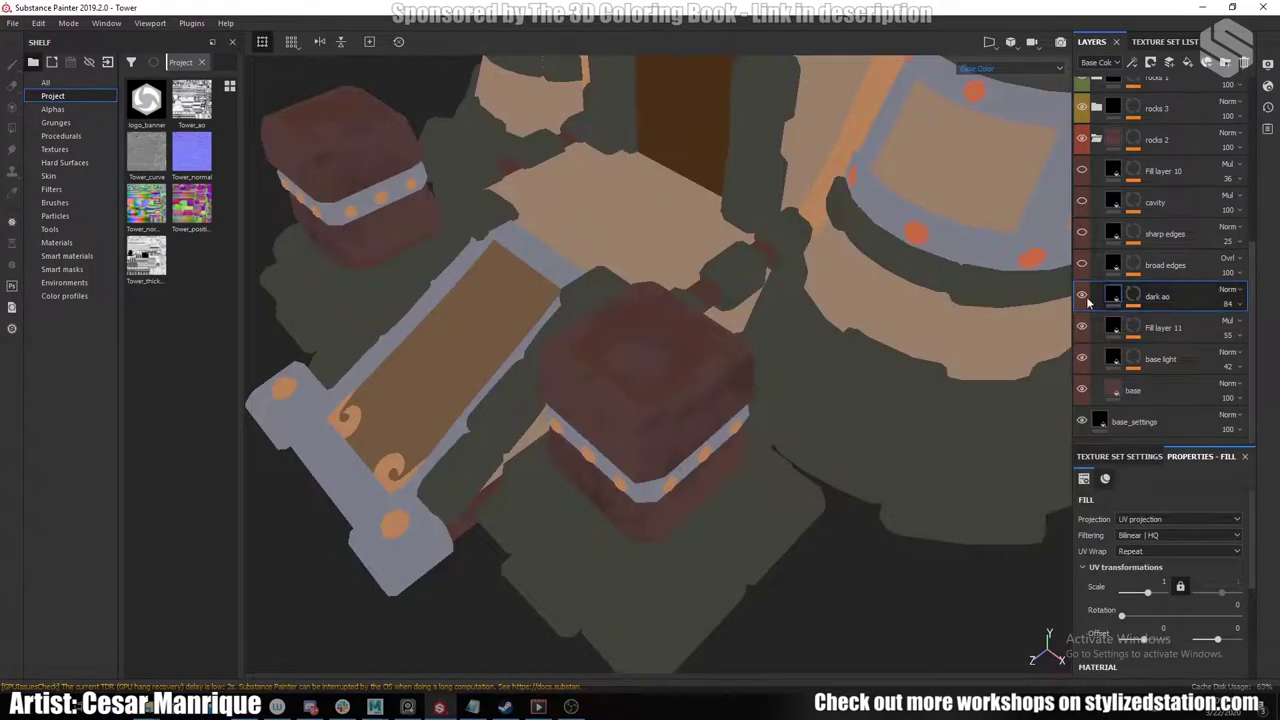
pyautogui.keyDown('alt'); pyautogui.moveTo(755, 333); pyautogui.dragTo(871, 323); pyautogui.keyUp('alt')
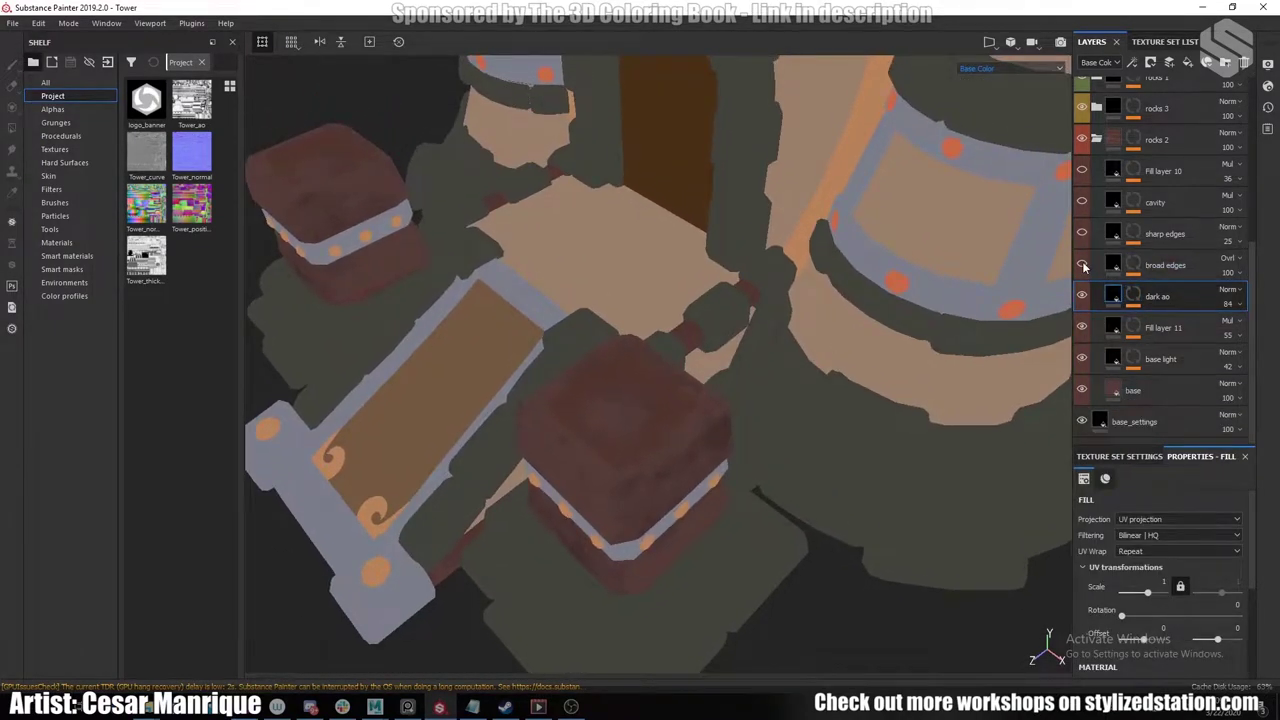
# Show the broad edges layer, inspect its blurred edge mask in isolation, and return to the Base Color view.
pyautogui.keyDown('alt'); pyautogui.moveTo(755, 396); pyautogui.dragTo(722, 404); pyautogui.keyUp('alt')
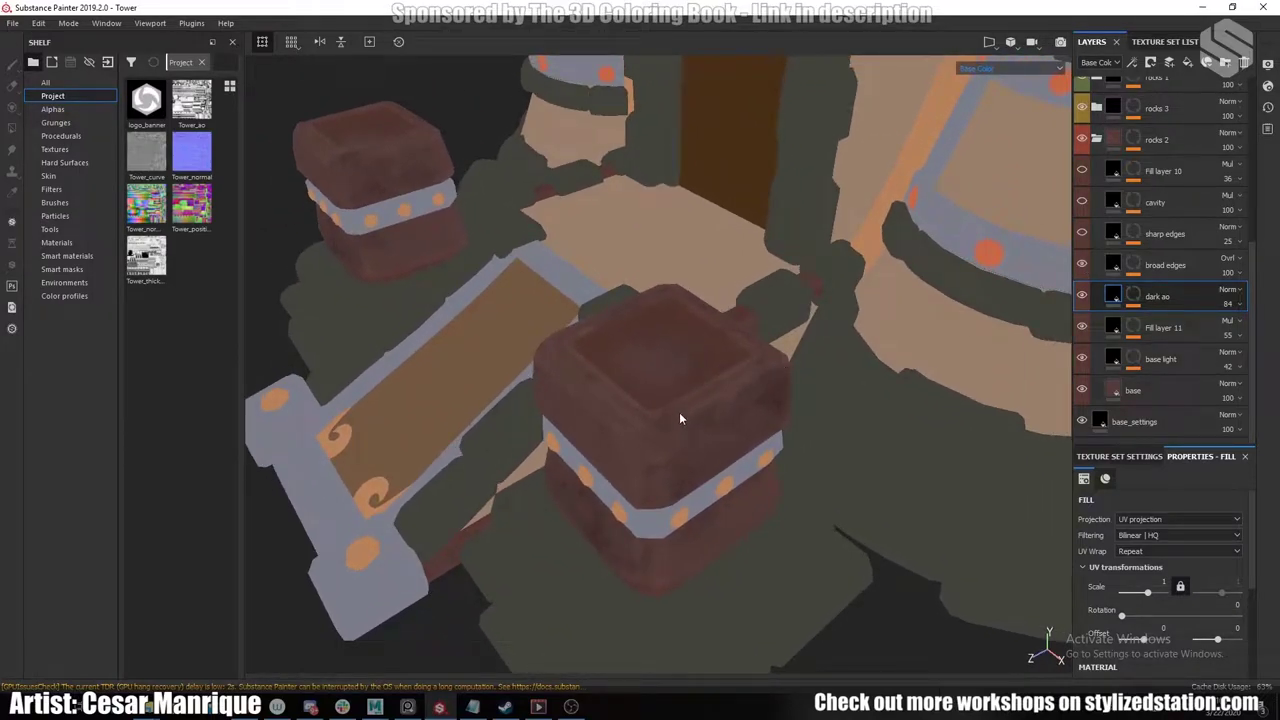
pyautogui.click(1133, 265)
pyautogui.keyDown('alt'); pyautogui.click(1136, 267); pyautogui.keyUp('alt')
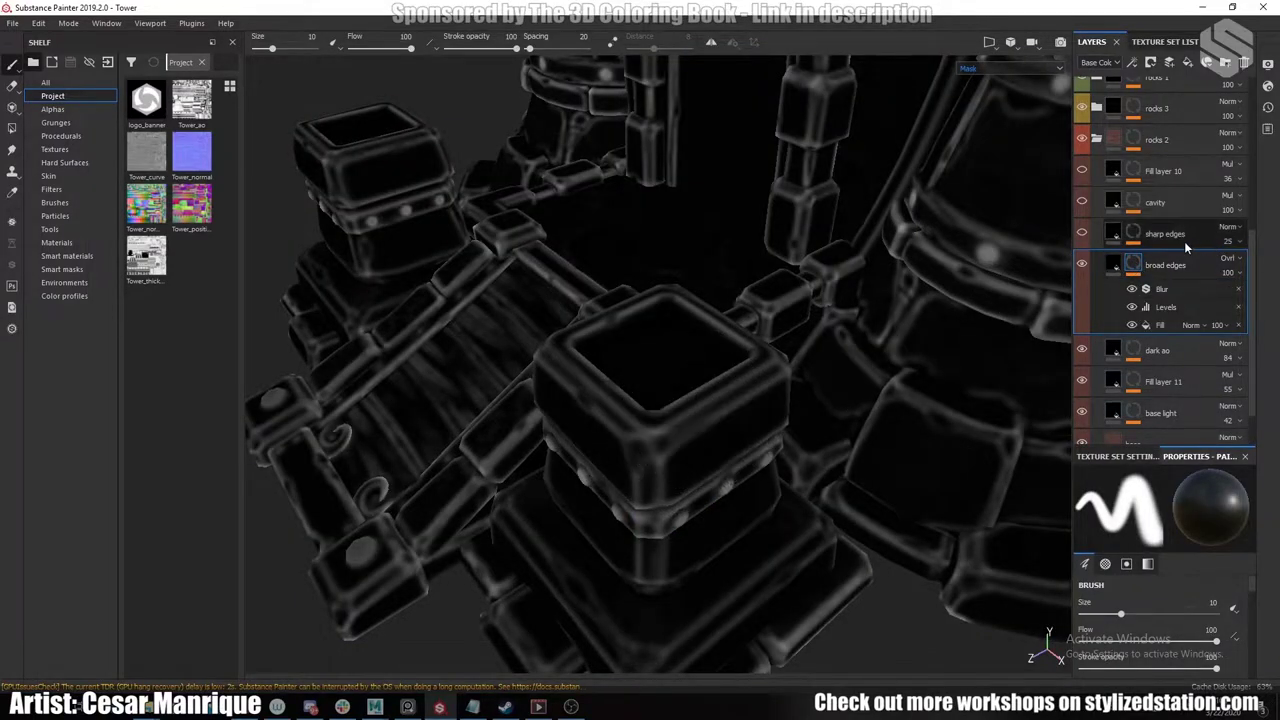
pyautogui.click(948, 295)
pyautogui.press('c')
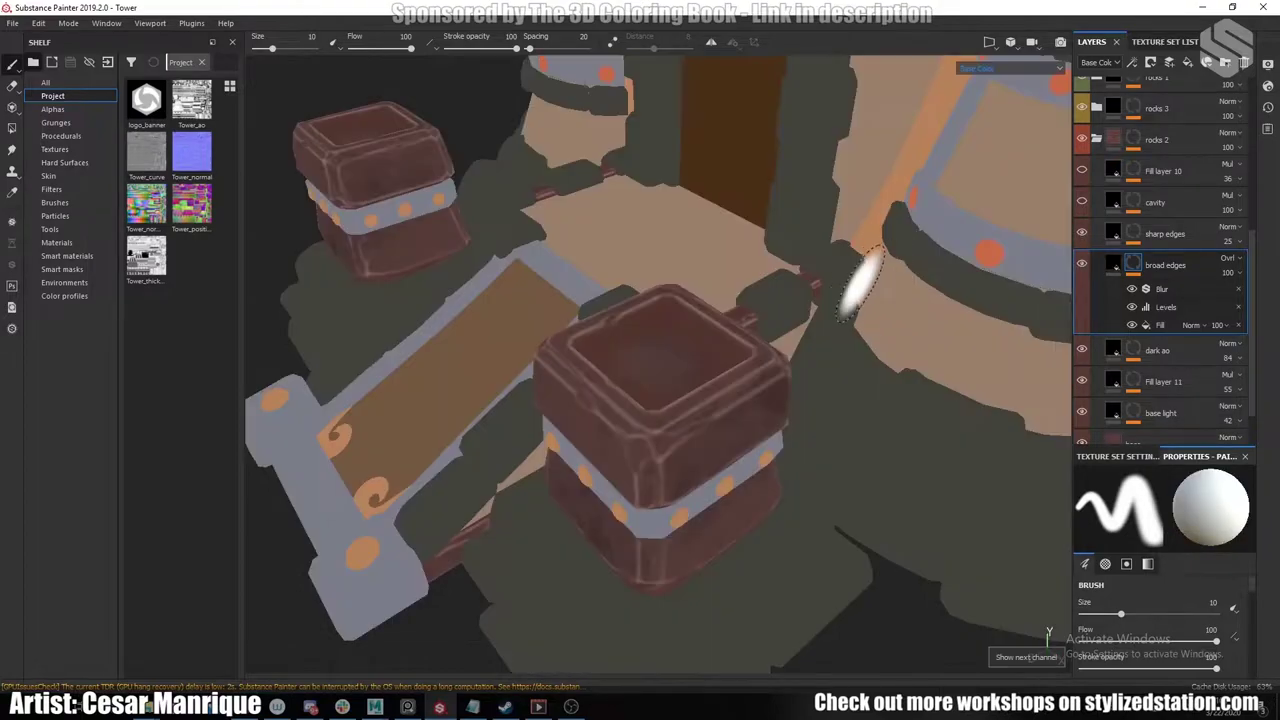
# Examine the sharp edges layer on the entrance pillar, isolate its thin edge mask, and return to the layer's fill.
pyautogui.click(1110, 234)
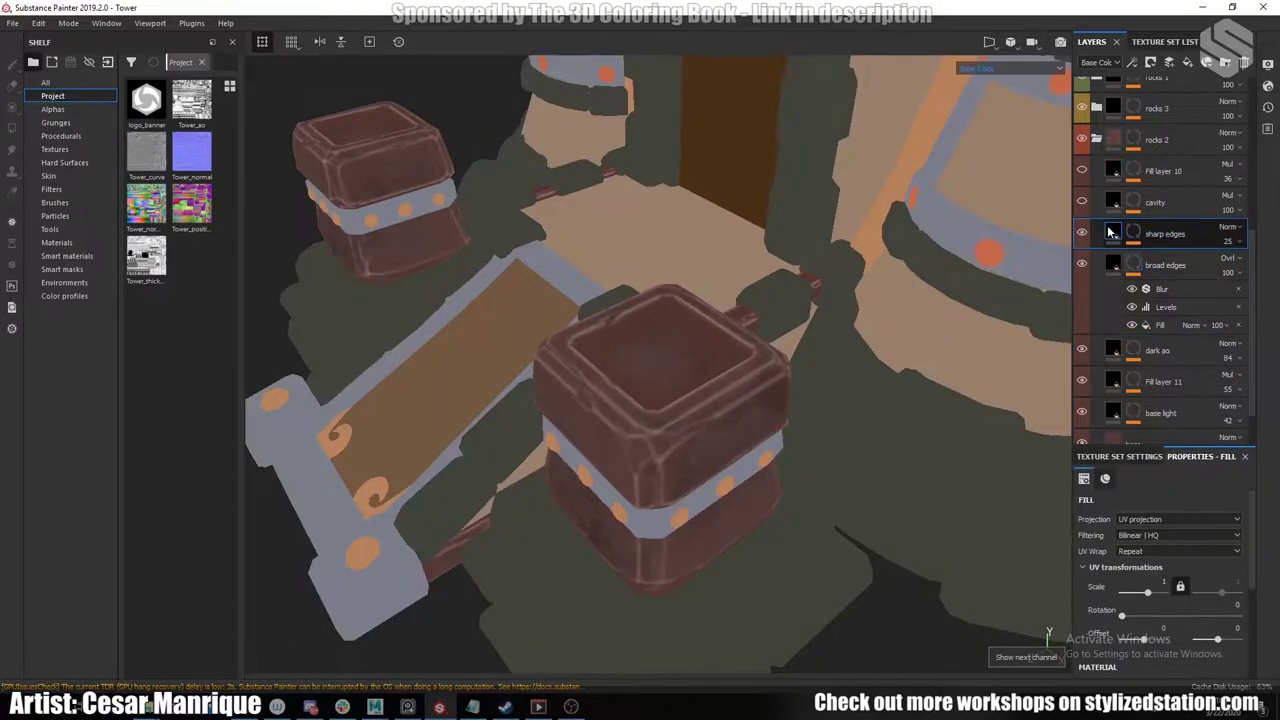
pyautogui.keyDown('alt'); pyautogui.moveTo(800, 362); pyautogui.dragTo(815, 340); pyautogui.keyUp('alt')
pyautogui.click(1133, 234)
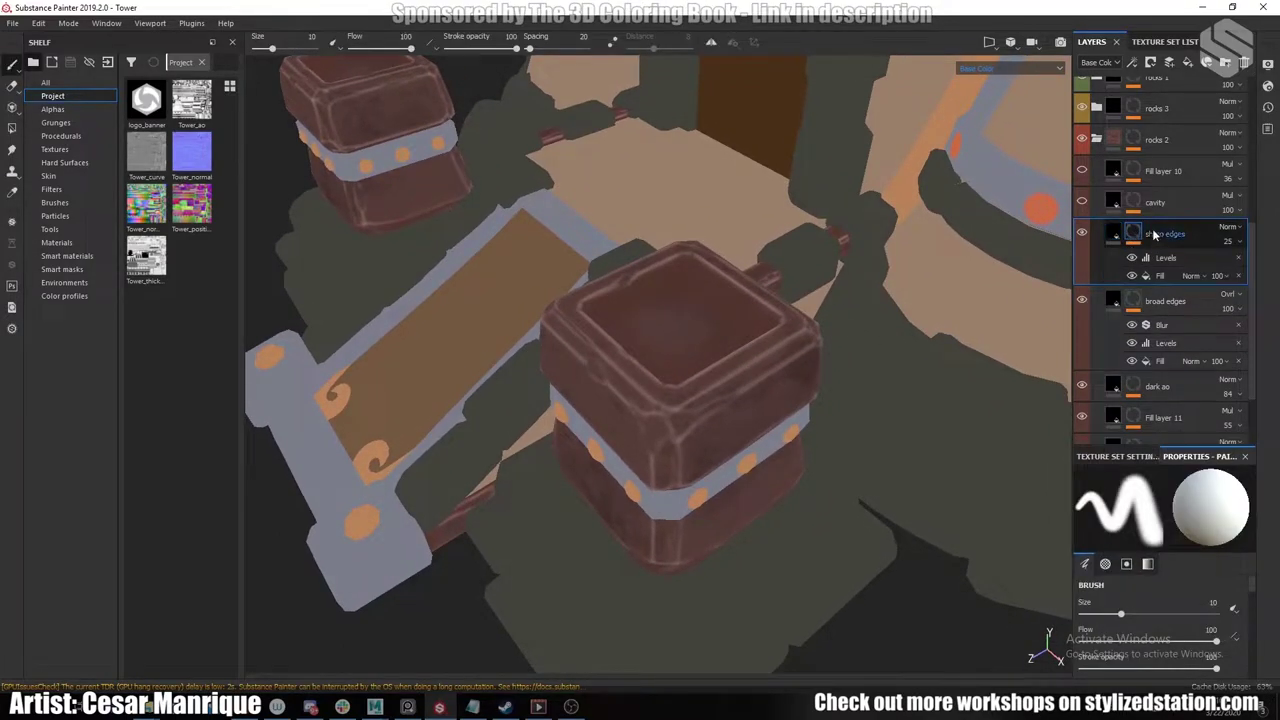
pyautogui.keyDown('alt'); pyautogui.click(1136, 232); pyautogui.keyUp('alt')
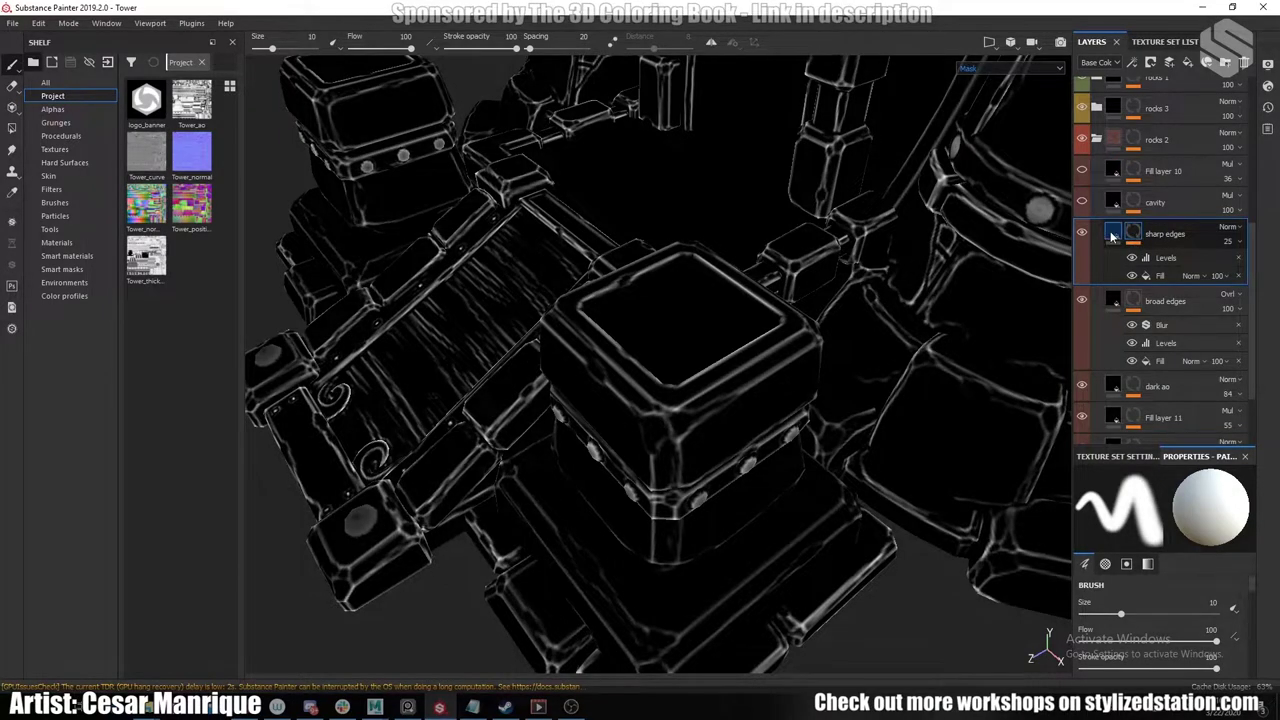
pyautogui.click(1111, 234)
# Show and select the cavity layer in rocks 2, and examine its effect on the pillars and tower base.
pyautogui.click(1082, 202)
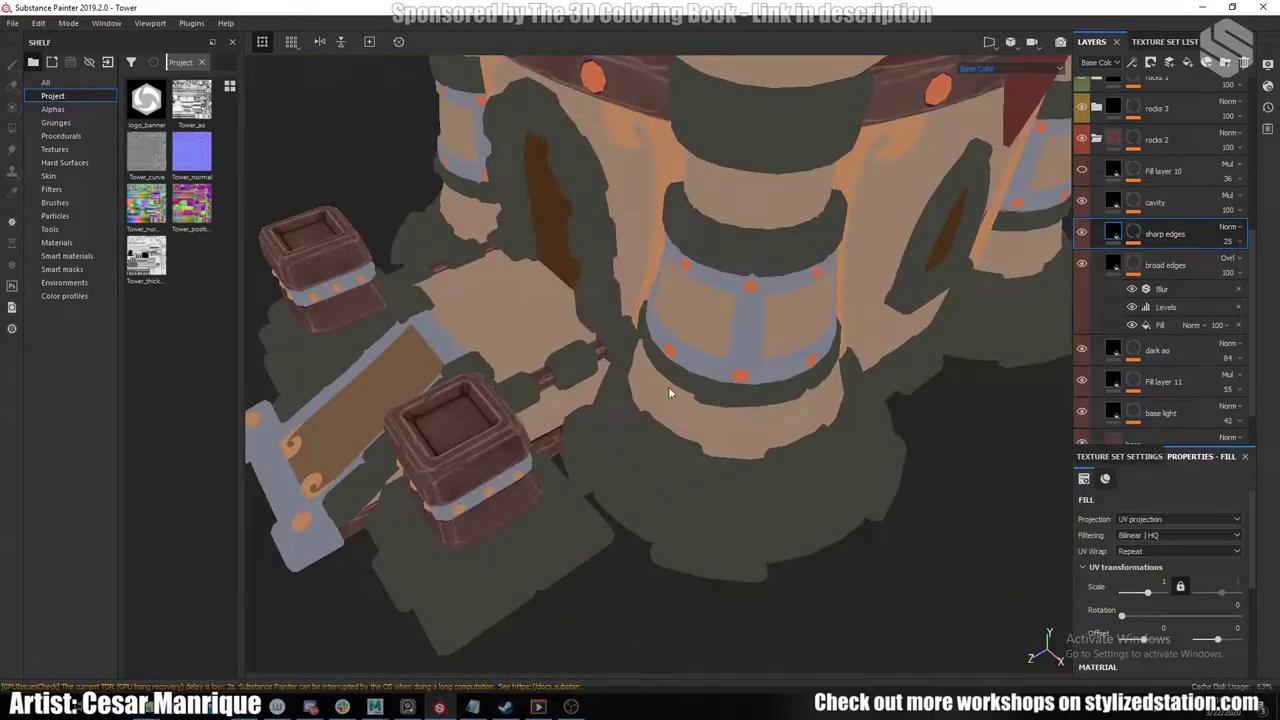
pyautogui.keyDown('alt'); pyautogui.moveTo(668, 386); pyautogui.dragTo(1032, 300); pyautogui.keyUp('alt')
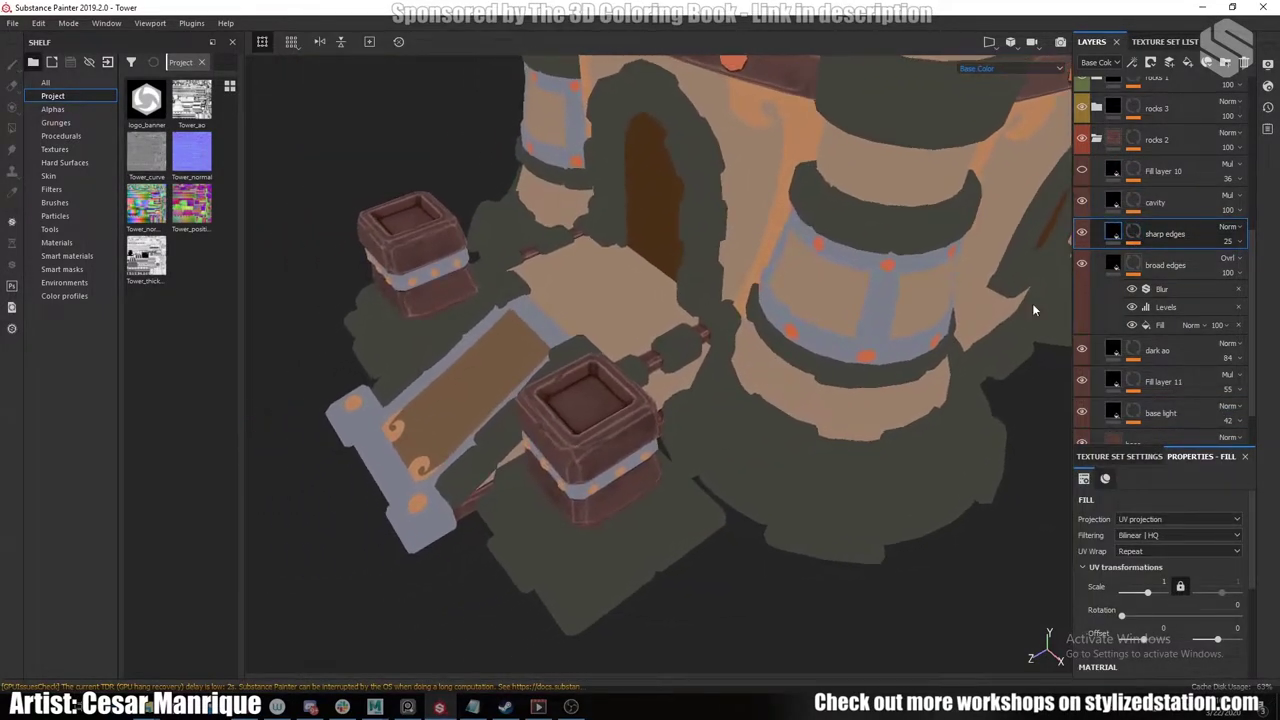
pyautogui.click(1113, 203)
pyautogui.keyDown('alt'); pyautogui.moveTo(720, 300); pyautogui.dragTo(826, 389); pyautogui.keyUp('alt')
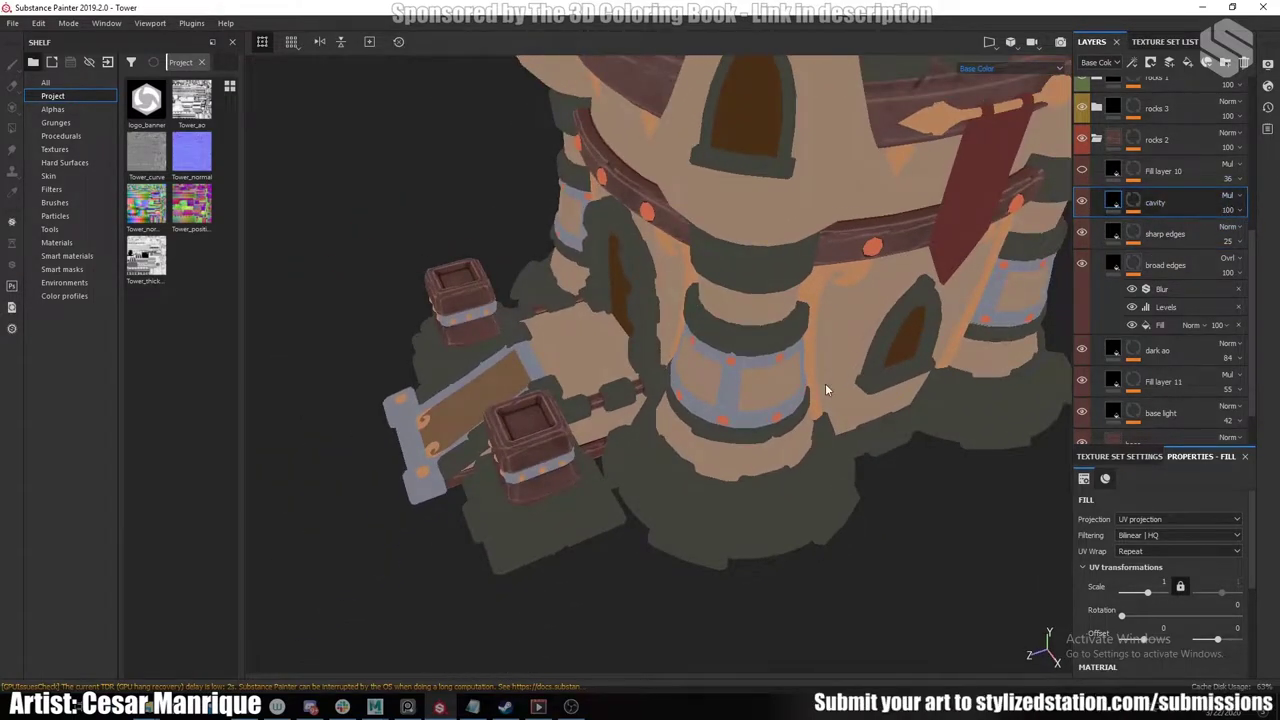
pyautogui.keyDown('alt'); pyautogui.moveTo(826, 389); pyautogui.dragTo(880, 322, button='middle'); pyautogui.keyUp('alt')
pyautogui.keyDown('alt'); pyautogui.moveTo(521, 411); pyautogui.dragTo(663, 287, button='right'); pyautogui.keyUp('alt')
pyautogui.moveTo(663, 287)
pyautogui.keyDown('alt'); pyautogui.mouseDown()
pyautogui.moveTo(751, 249)
pyautogui.moveTo(680, 275)
pyautogui.mouseUp(); pyautogui.keyUp('alt')
pyautogui.keyDown('alt'); pyautogui.moveTo(680, 275); pyautogui.dragTo(637, 337, button='middle'); pyautogui.keyUp('alt')
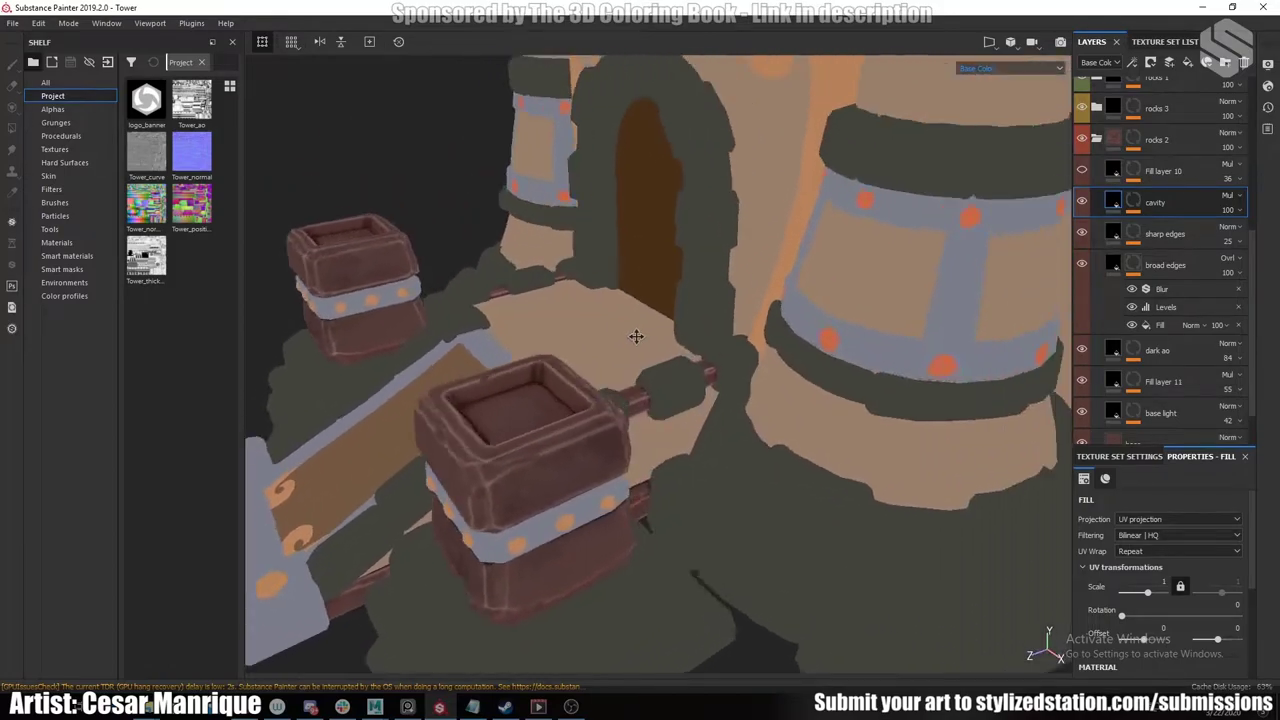
# Show Fill layer 10 in rocks 2, inspect its speckled mask in isolation, and return to the Base Color view.
pyautogui.keyDown('alt'); pyautogui.moveTo(636, 336); pyautogui.dragTo(968, 327); pyautogui.keyUp('alt')
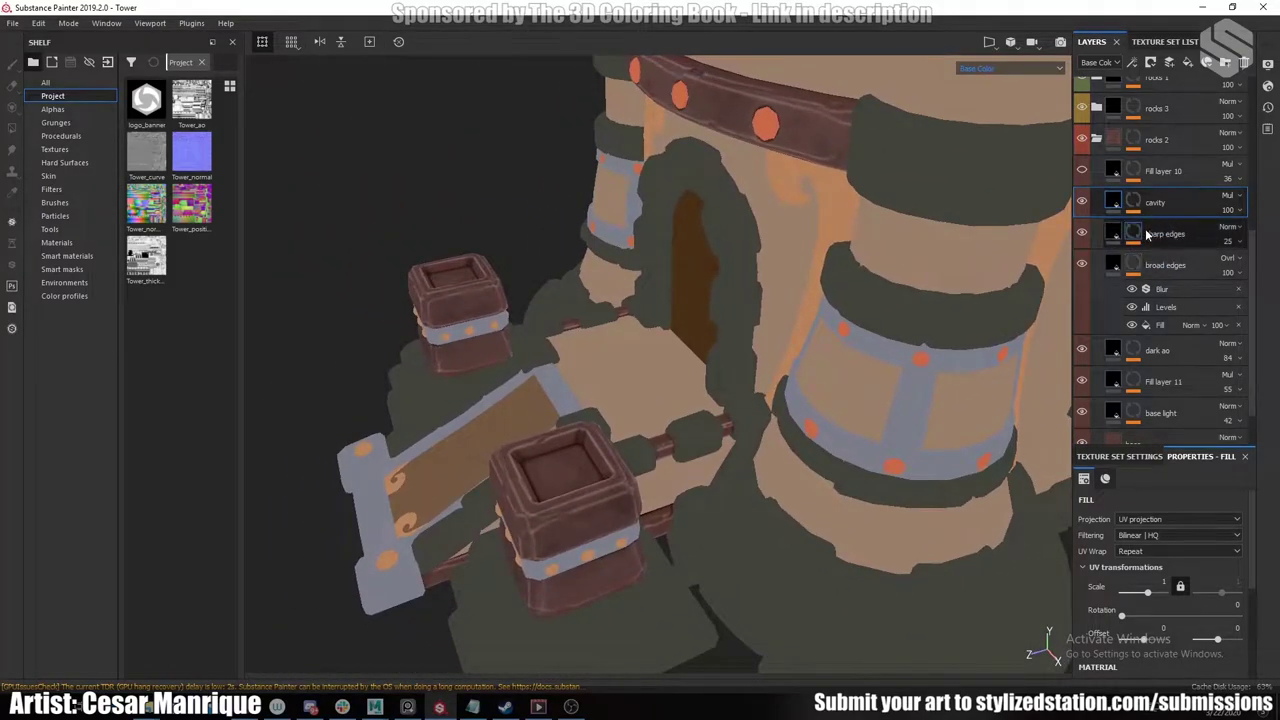
pyautogui.keyDown('alt'); pyautogui.moveTo(732, 384); pyautogui.dragTo(761, 399); pyautogui.keyUp('alt')
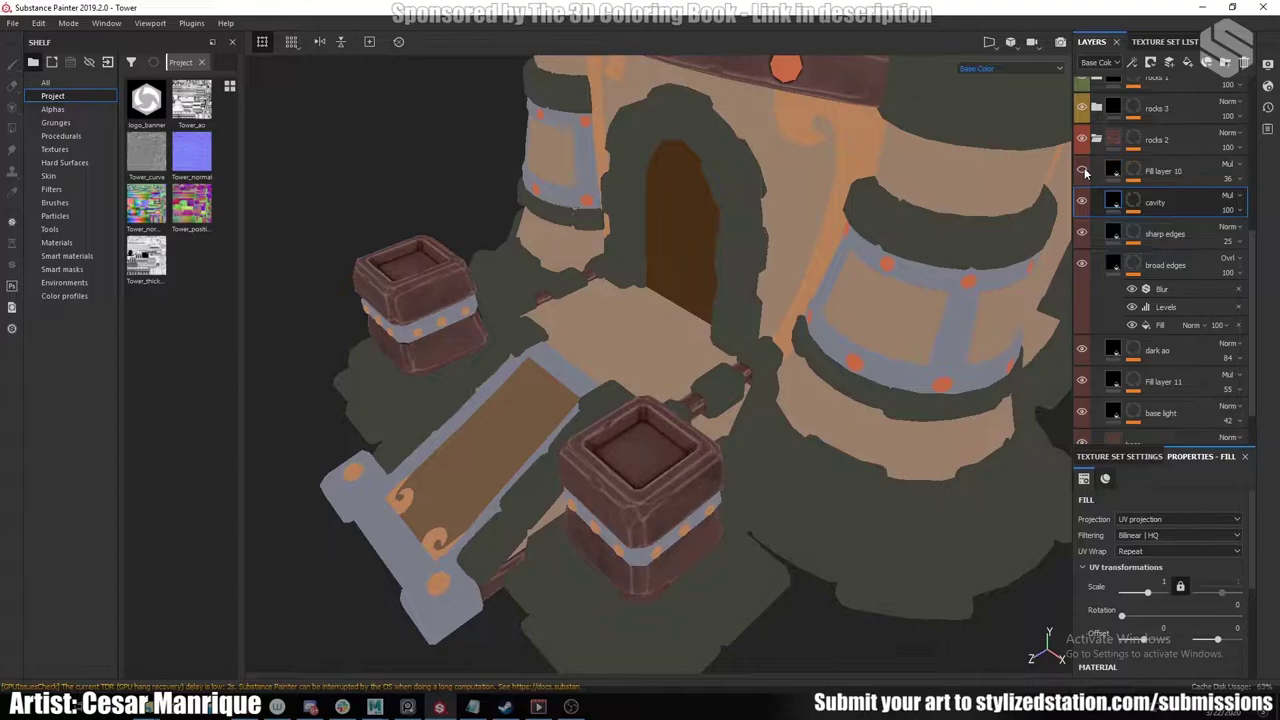
pyautogui.keyDown('alt'); pyautogui.moveTo(1020, 205); pyautogui.dragTo(950, 265, button='right'); pyautogui.keyUp('alt')
pyautogui.keyDown('alt'); pyautogui.moveTo(950, 265); pyautogui.dragTo(815, 268); pyautogui.keyUp('alt')
pyautogui.click(1111, 174)
pyautogui.keyDown('alt'); pyautogui.moveTo(815, 268); pyautogui.dragTo(782, 398, button='middle'); pyautogui.keyUp('alt')
pyautogui.keyDown('alt'); pyautogui.moveTo(782, 398); pyautogui.dragTo(740, 405, button='right'); pyautogui.keyUp('alt')
pyautogui.keyDown('alt'); pyautogui.click(1133, 171); pyautogui.keyUp('alt')
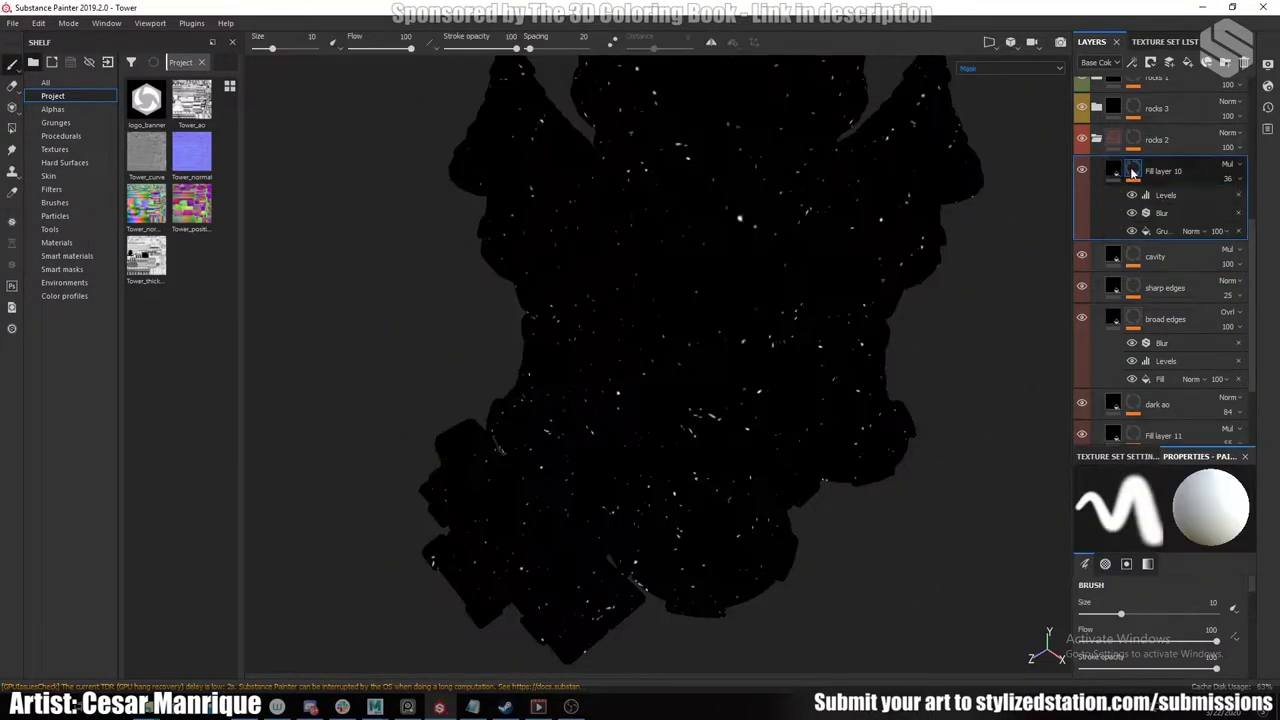
pyautogui.keyDown('alt'); pyautogui.moveTo(818, 316); pyautogui.dragTo(862, 305); pyautogui.keyUp('alt')
pyautogui.click(1113, 171)
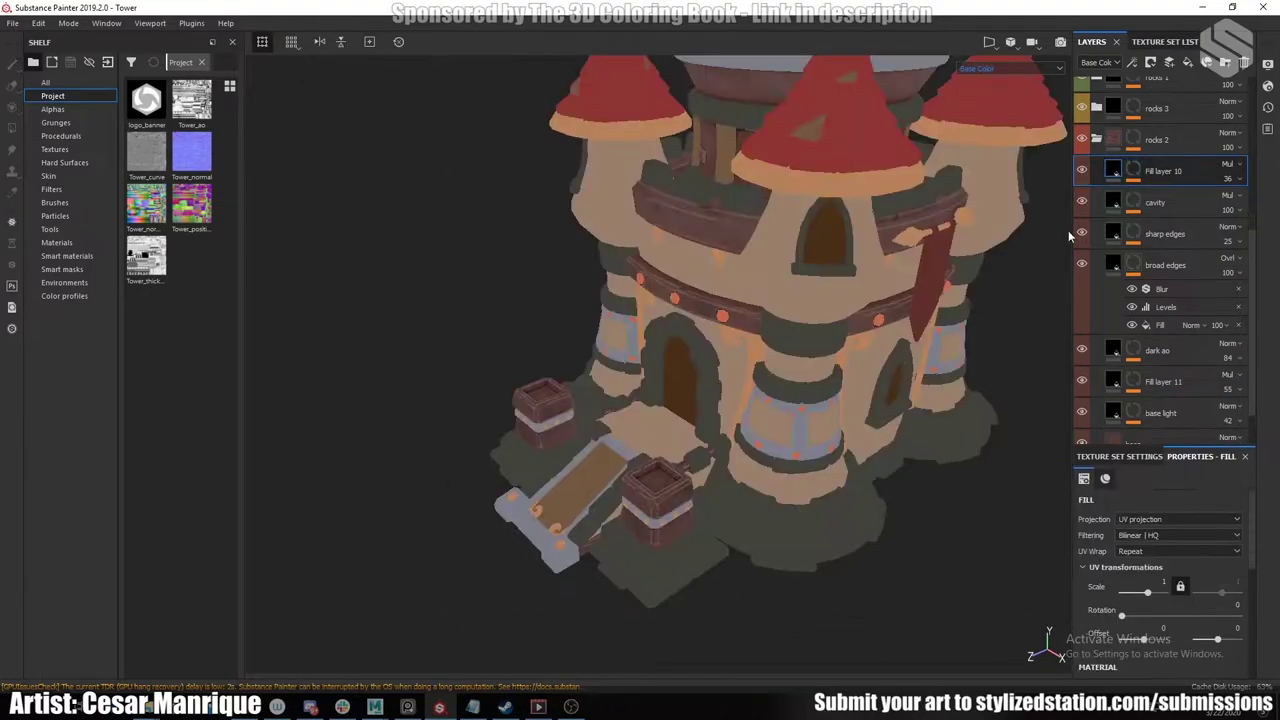
# Switch to the Material view and examine the completed rocks 2 stone on the entrance pillars from several angles.
pyautogui.keyDown('alt'); pyautogui.moveTo(834, 390); pyautogui.dragTo(821, 369, button='right'); pyautogui.keyUp('alt')
pyautogui.keyDown('alt'); pyautogui.moveTo(807, 278); pyautogui.dragTo(777, 397); pyautogui.keyUp('alt')
pyautogui.keyDown('alt'); pyautogui.moveTo(778, 392); pyautogui.dragTo(652, 218, button='right'); pyautogui.keyUp('alt')
pyautogui.press('m')
pyautogui.keyDown('alt'); pyautogui.moveTo(652, 218); pyautogui.dragTo(626, 395); pyautogui.keyUp('alt')
pyautogui.keyDown('alt'); pyautogui.moveTo(626, 395); pyautogui.dragTo(686, 243, button='middle'); pyautogui.keyUp('alt')
pyautogui.keyDown('alt'); pyautogui.moveTo(686, 400); pyautogui.dragTo(680, 240, button='middle'); pyautogui.keyUp('alt')
pyautogui.keyDown('alt'); pyautogui.moveTo(600, 400); pyautogui.dragTo(677, 412, button='right'); pyautogui.keyUp('alt')
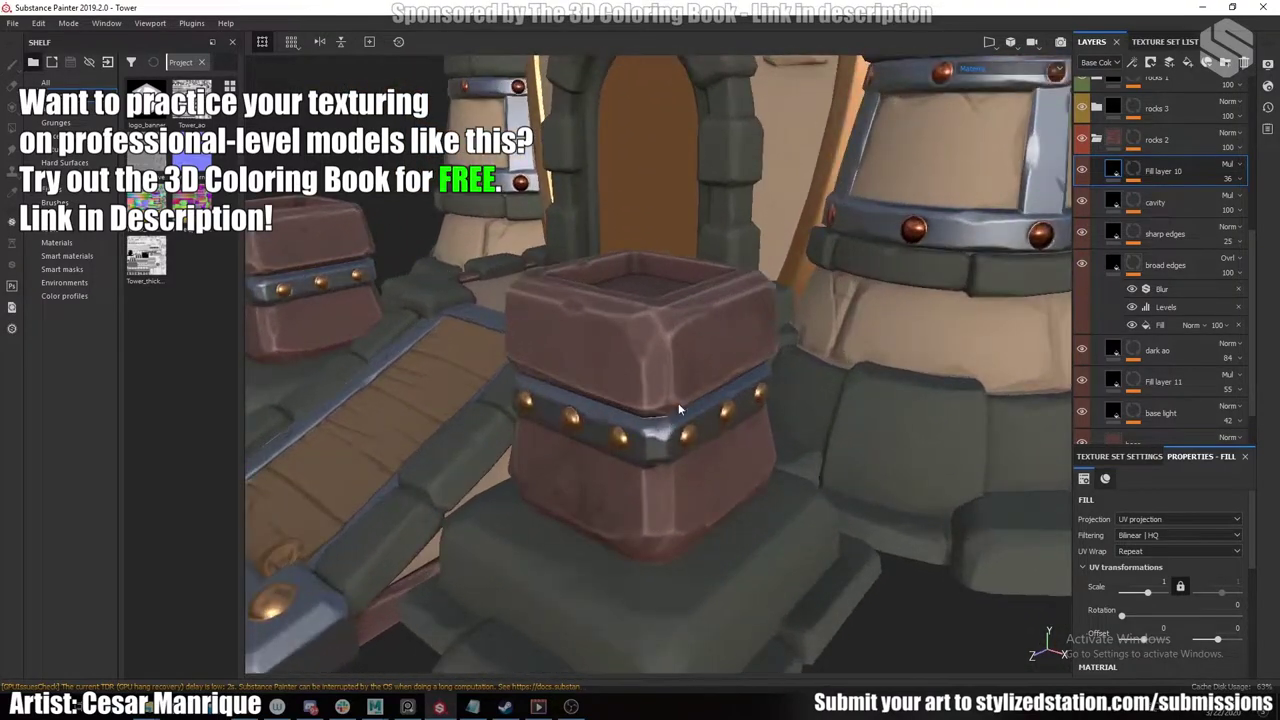
pyautogui.keyDown('alt'); pyautogui.moveTo(677, 412); pyautogui.dragTo(620, 385); pyautogui.keyUp('alt')
pyautogui.keyDown('alt'); pyautogui.moveTo(620, 385); pyautogui.dragTo(668, 380, button='middle'); pyautogui.keyUp('alt')
pyautogui.keyDown('alt'); pyautogui.moveTo(668, 380); pyautogui.dragTo(800, 364); pyautogui.keyUp('alt')
pyautogui.keyDown('alt'); pyautogui.moveTo(575, 380); pyautogui.dragTo(629, 377, button='right'); pyautogui.keyUp('alt')
pyautogui.keyDown('alt'); pyautogui.moveTo(629, 377); pyautogui.dragTo(683, 360); pyautogui.keyUp('alt')
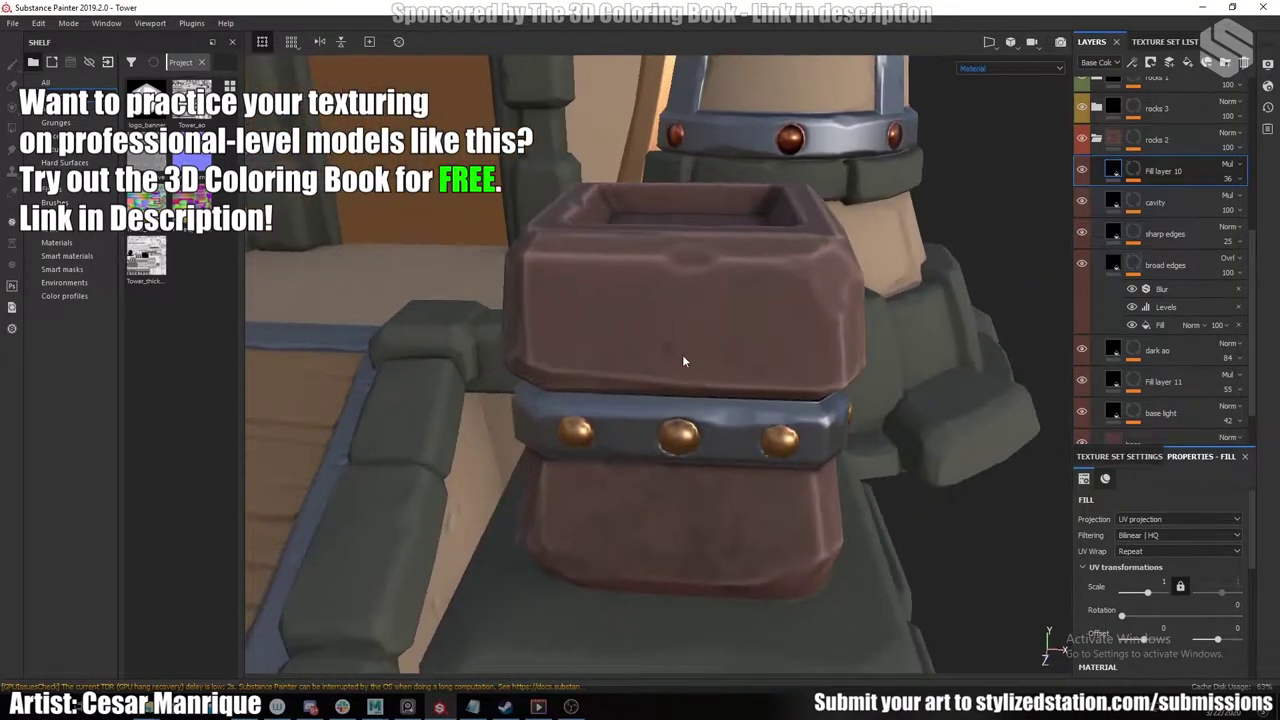
pyautogui.keyDown('alt'); pyautogui.moveTo(683, 360); pyautogui.dragTo(673, 405, button='middle'); pyautogui.keyUp('alt')
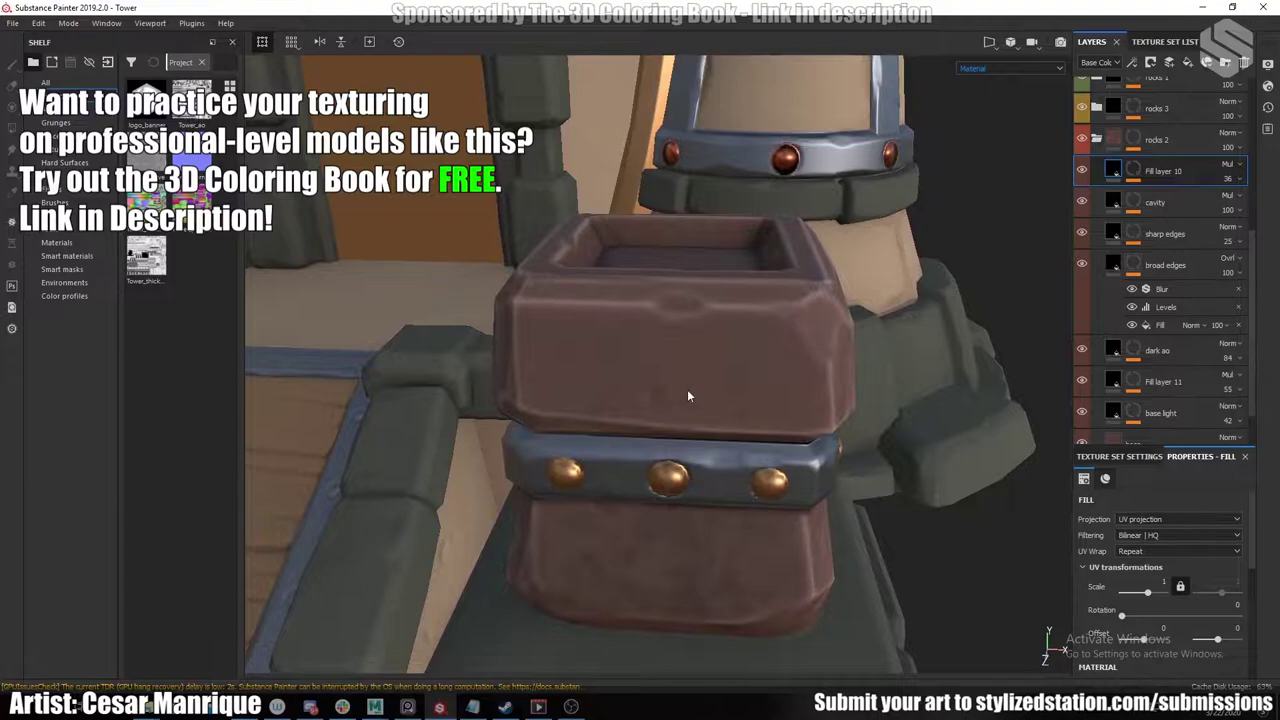
pyautogui.keyDown('alt'); pyautogui.moveTo(687, 396); pyautogui.dragTo(1041, 232); pyautogui.keyUp('alt')
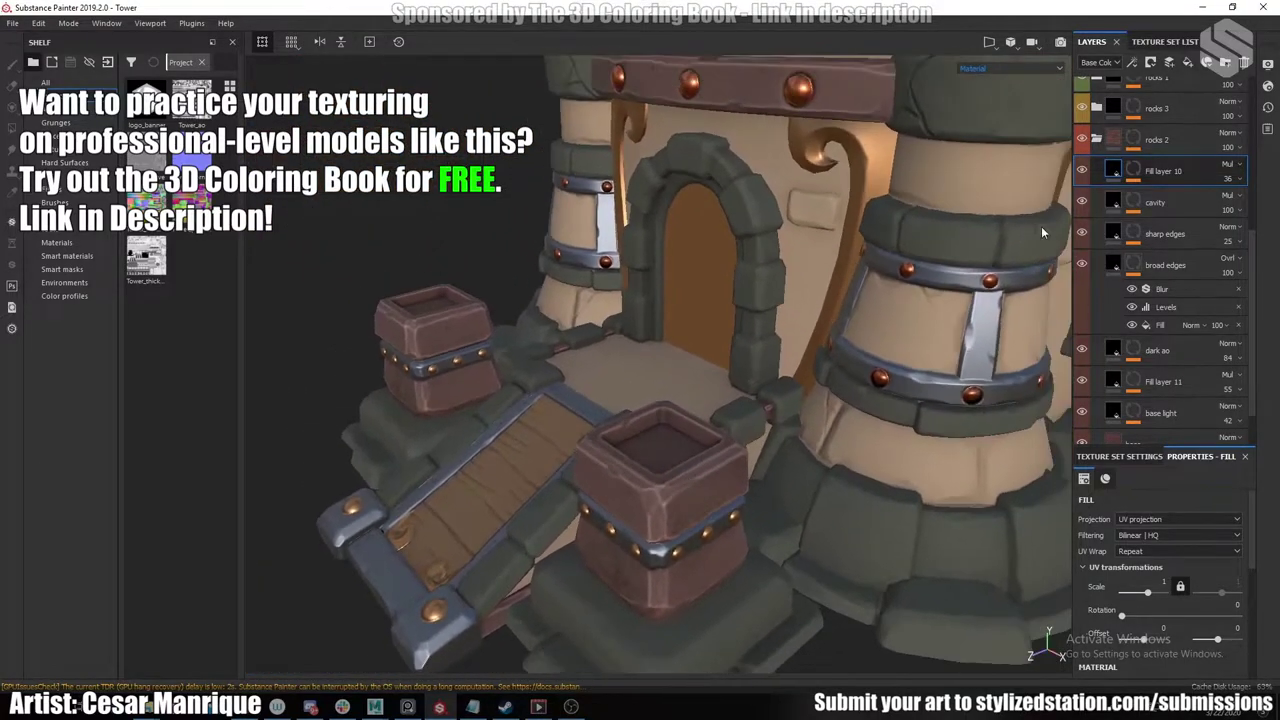
# Check Fill layer 10's mask once more, return to its fill, and collapse the rocks 2 folder.
pyautogui.keyDown('alt'); pyautogui.click(1133, 171); pyautogui.keyUp('alt')
pyautogui.click(1113, 170)
pyautogui.click(1097, 139)
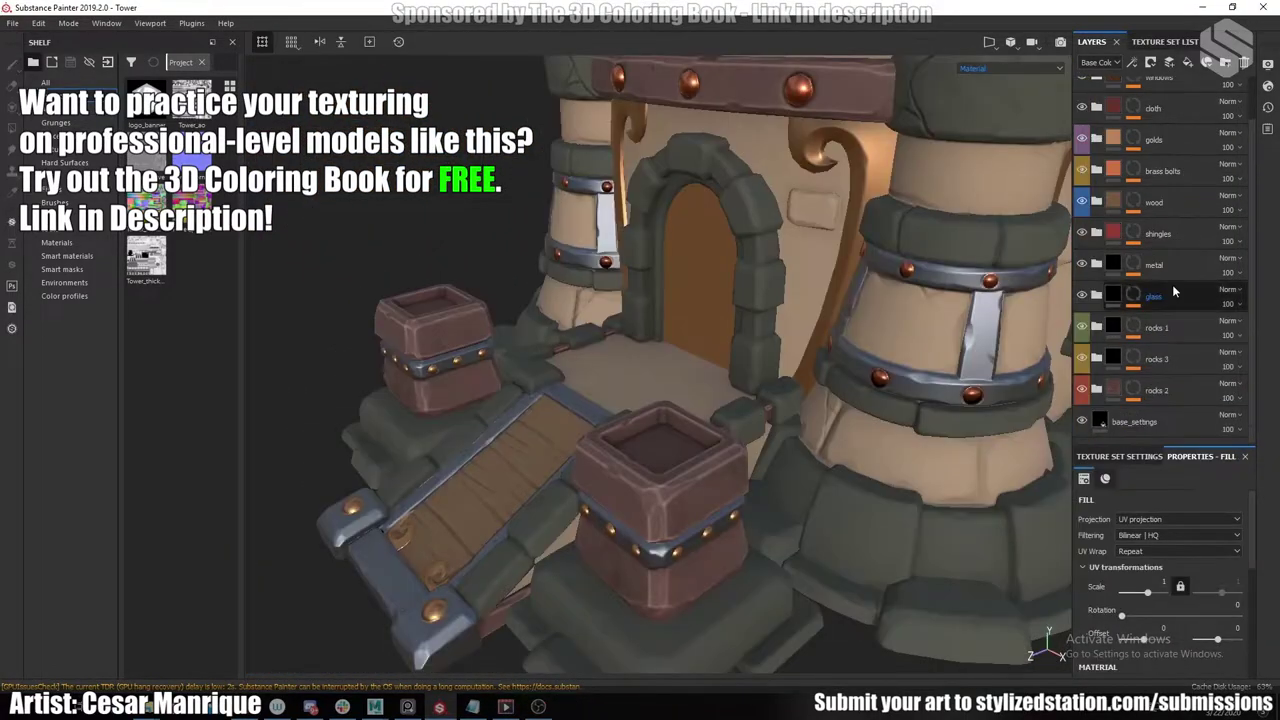
# Return the viewport to Base Color and expand the rocks 3 folder to list its layers.
pyautogui.keyDown('alt'); pyautogui.moveTo(797, 476); pyautogui.dragTo(738, 434); pyautogui.keyUp('alt')
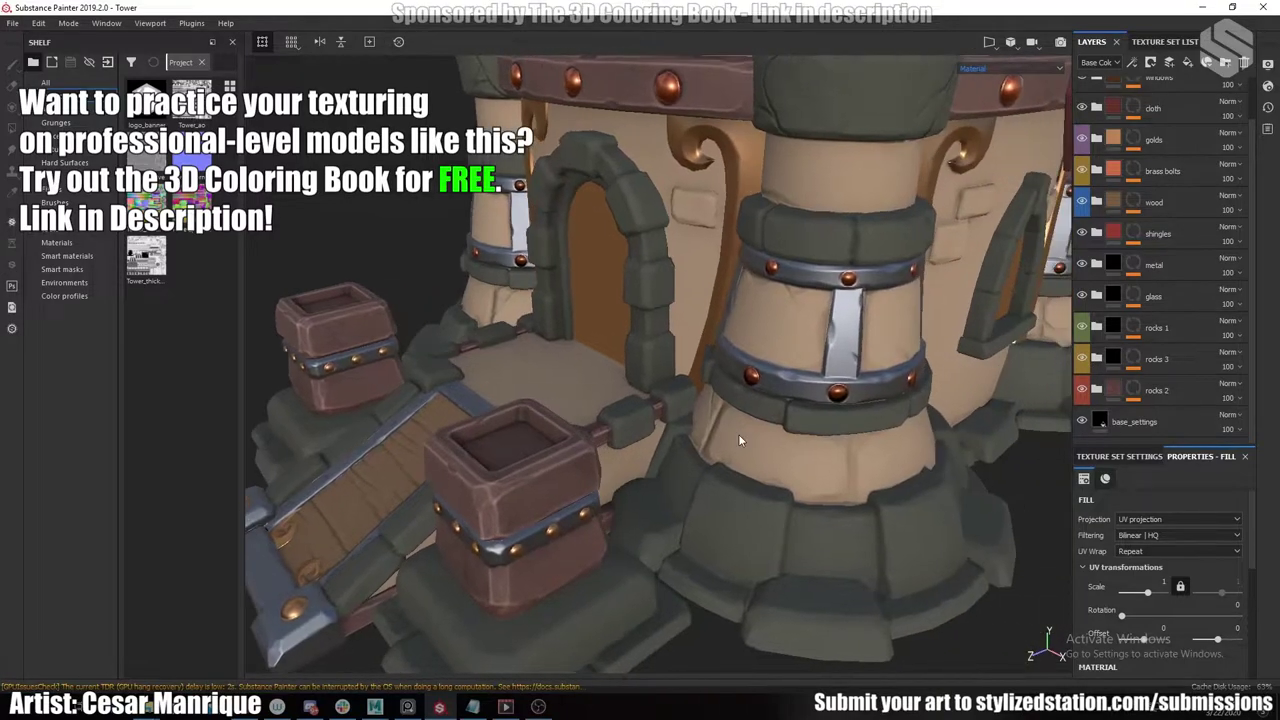
pyautogui.scroll(-3, 746, 432)
pyautogui.press('c')
pyautogui.press('m')
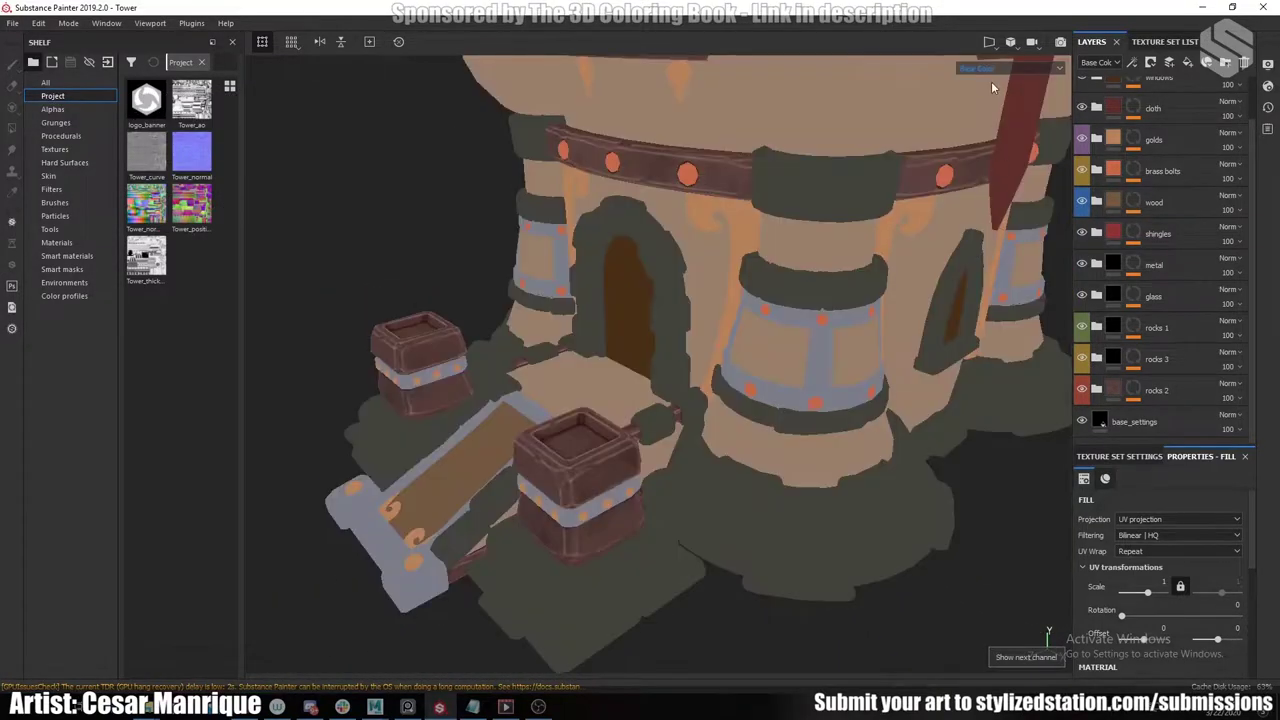
pyautogui.keyDown('alt'); pyautogui.moveTo(675, 478); pyautogui.dragTo(772, 221); pyautogui.keyUp('alt')
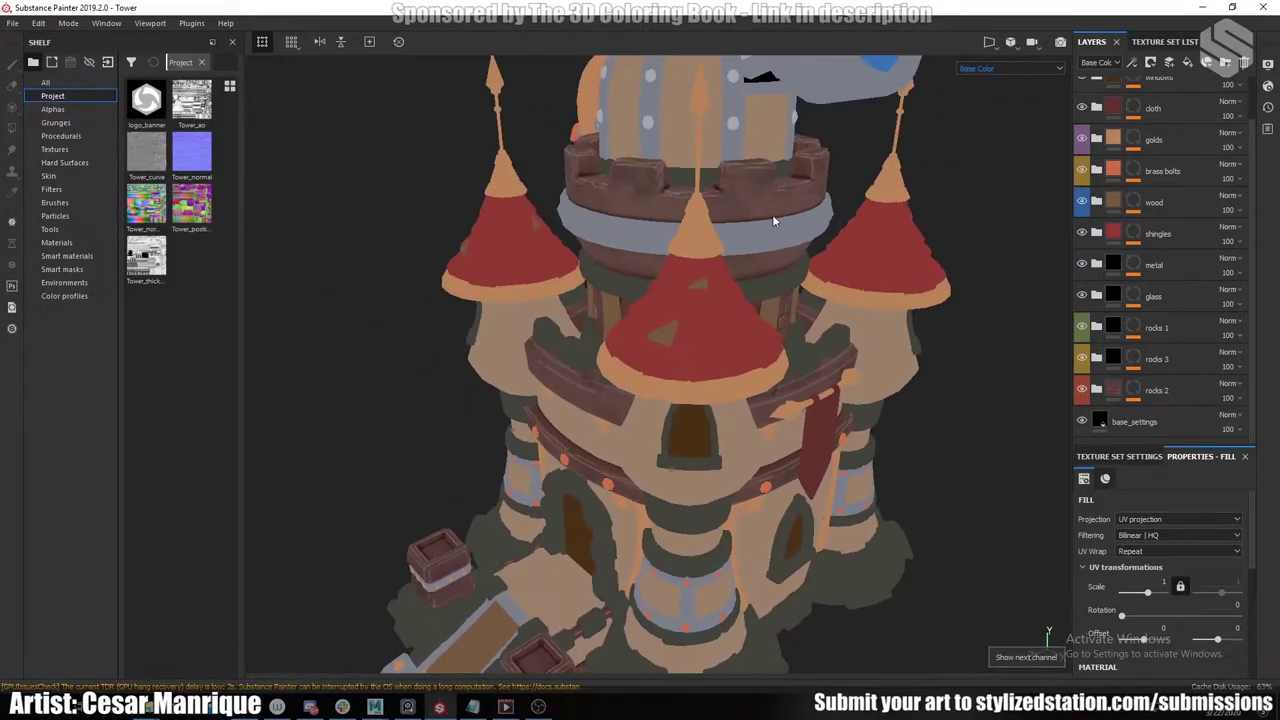
pyautogui.keyDown('alt'); pyautogui.moveTo(755, 360); pyautogui.dragTo(767, 465); pyautogui.keyUp('alt')
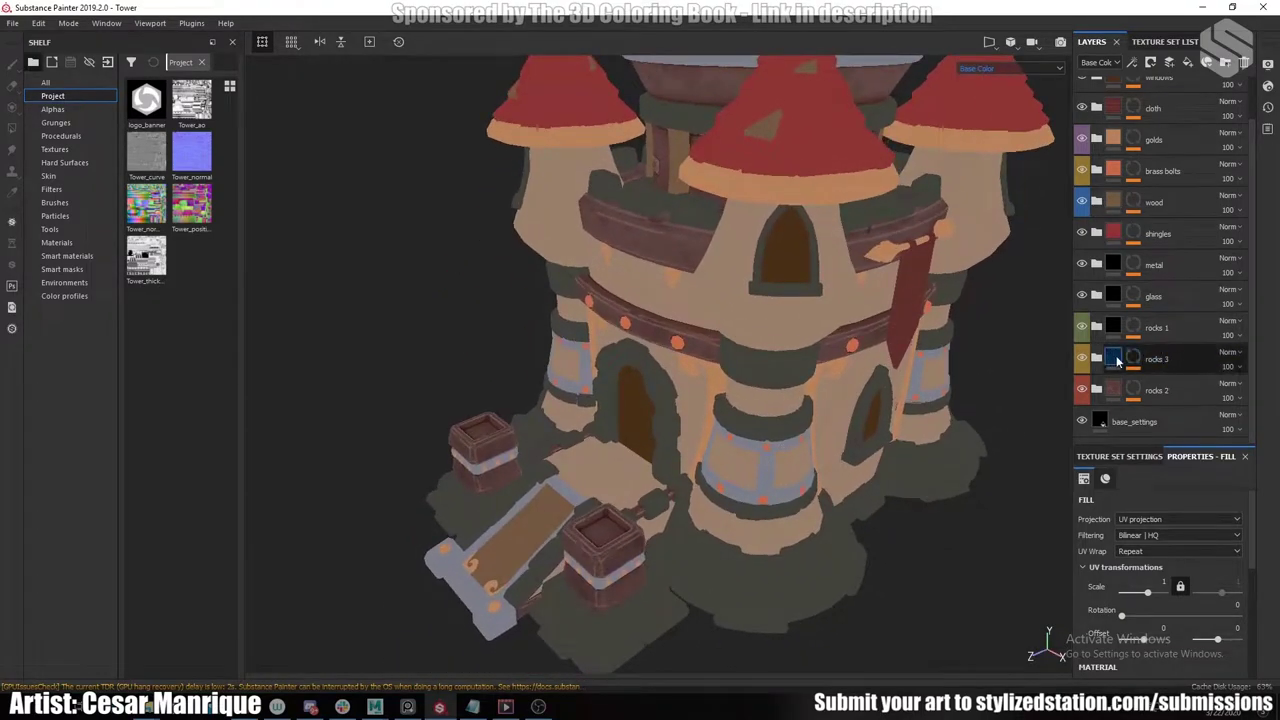
pyautogui.click(1096, 359)
pyautogui.scroll(-5, 1150, 330)
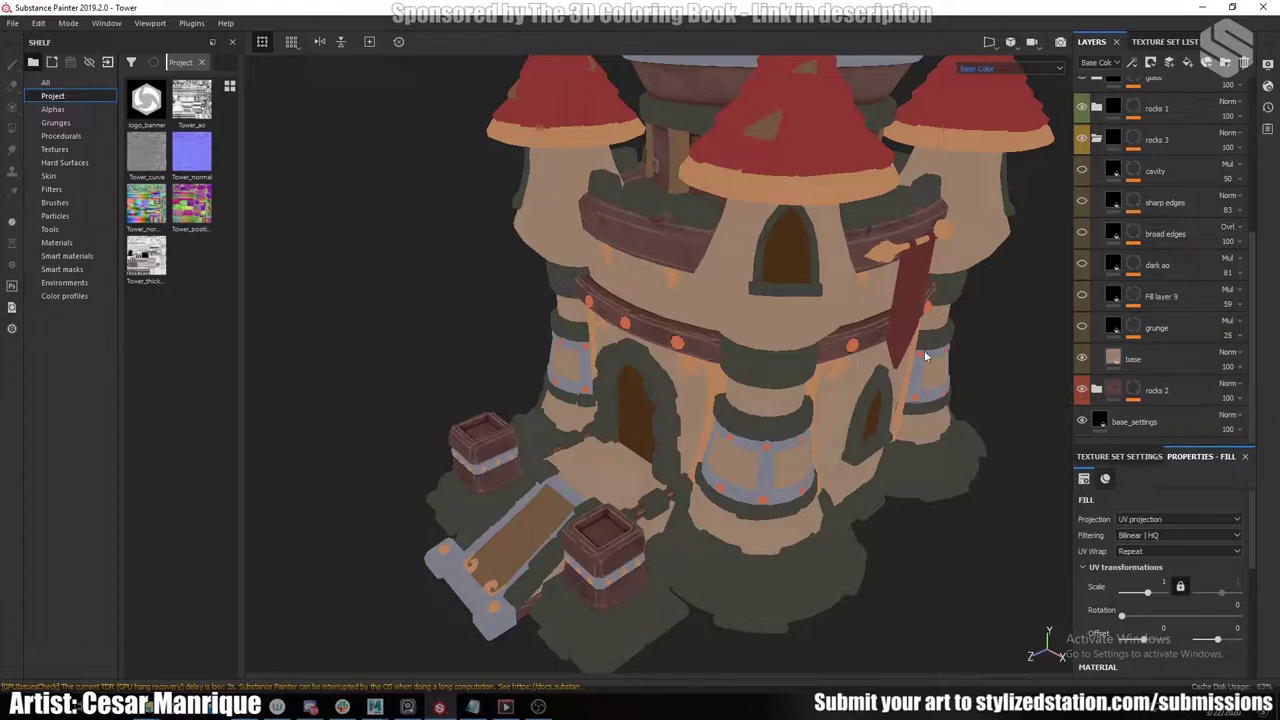
# Show the grunge layer and Fill layer 9 in rocks 3, and examine their effect on the tower walls.
pyautogui.keyDown('alt'); pyautogui.moveTo(769, 414); pyautogui.dragTo(760, 422, button='middle'); pyautogui.keyUp('alt')
pyautogui.click(1082, 326)
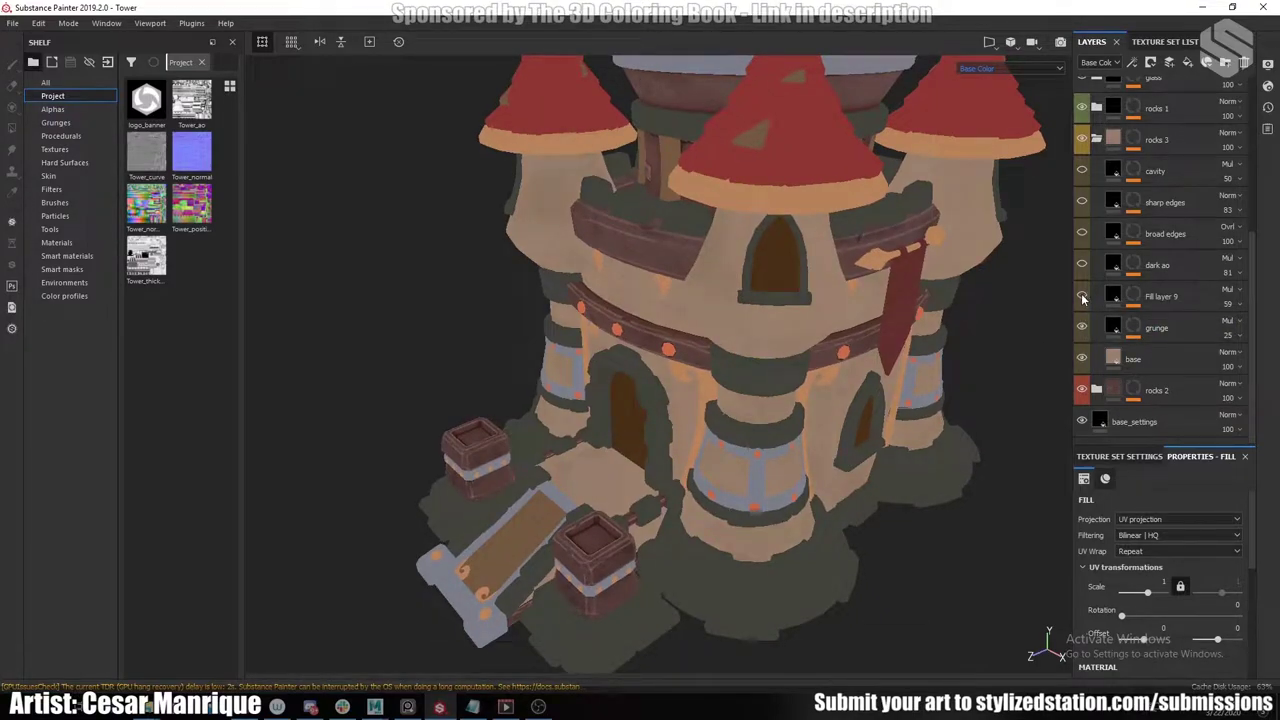
pyautogui.click(1082, 296)
pyautogui.keyDown('alt'); pyautogui.moveTo(886, 510); pyautogui.dragTo(800, 435, button='middle'); pyautogui.keyUp('alt')
pyautogui.scroll(5, 800, 435)
pyautogui.keyDown('alt'); pyautogui.moveTo(800, 435); pyautogui.dragTo(704, 376); pyautogui.keyUp('alt')
pyautogui.scroll(-5, 720, 395)
pyautogui.scroll(4, 710, 418)
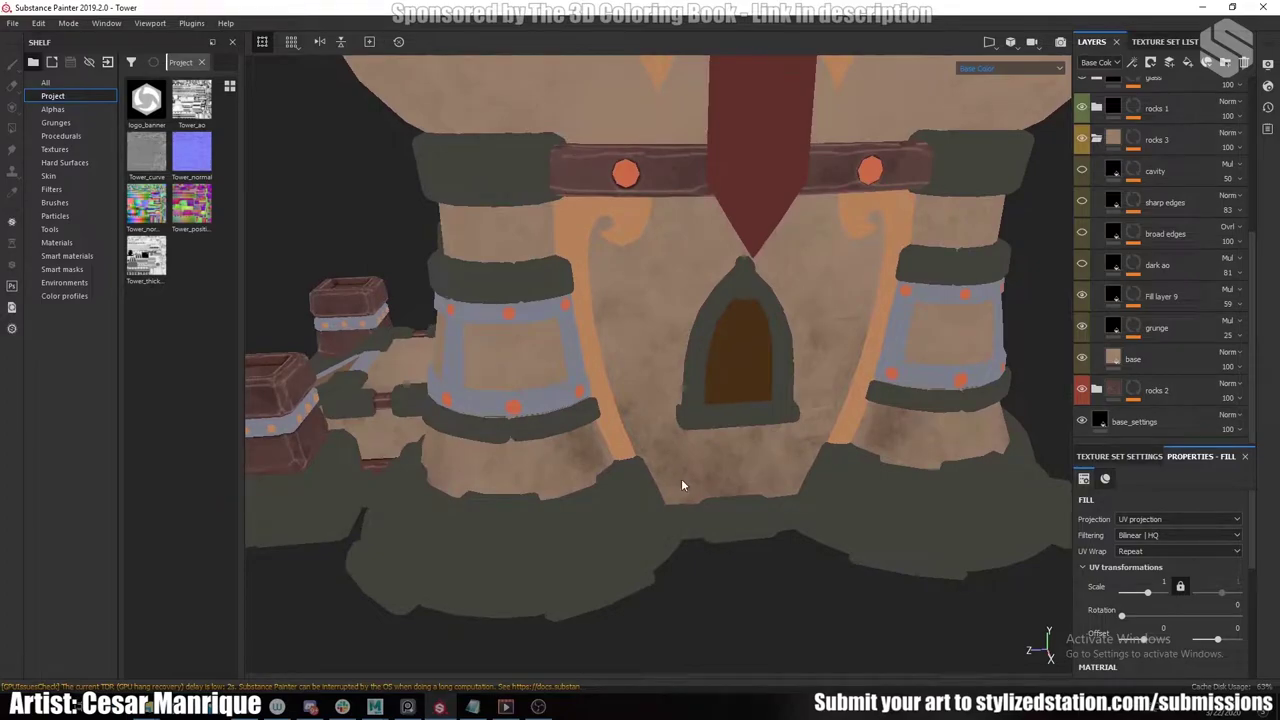
pyautogui.scroll(4, 681, 470)
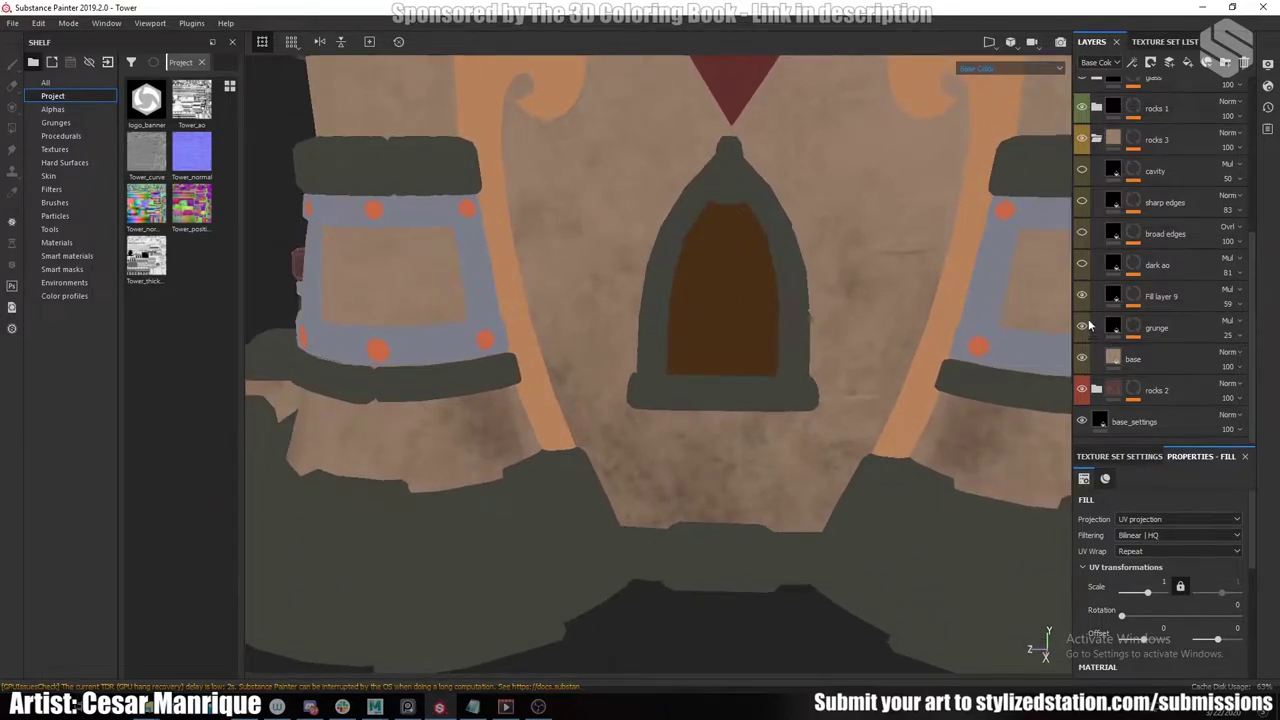
# Show the dark ao layer in rocks 3 and examine its shading around the wall bricks and column bases.
pyautogui.click(1082, 264)
pyautogui.scroll(-5, 783, 345)
pyautogui.moveTo(717, 329)
pyautogui.keyDown('alt'); pyautogui.mouseDown()
pyautogui.moveTo(754, 397)
pyautogui.moveTo(877, 369)
pyautogui.mouseUp(); pyautogui.keyUp('alt')
pyautogui.scroll(3, 689, 397)
pyautogui.scroll(-4, 688, 401)
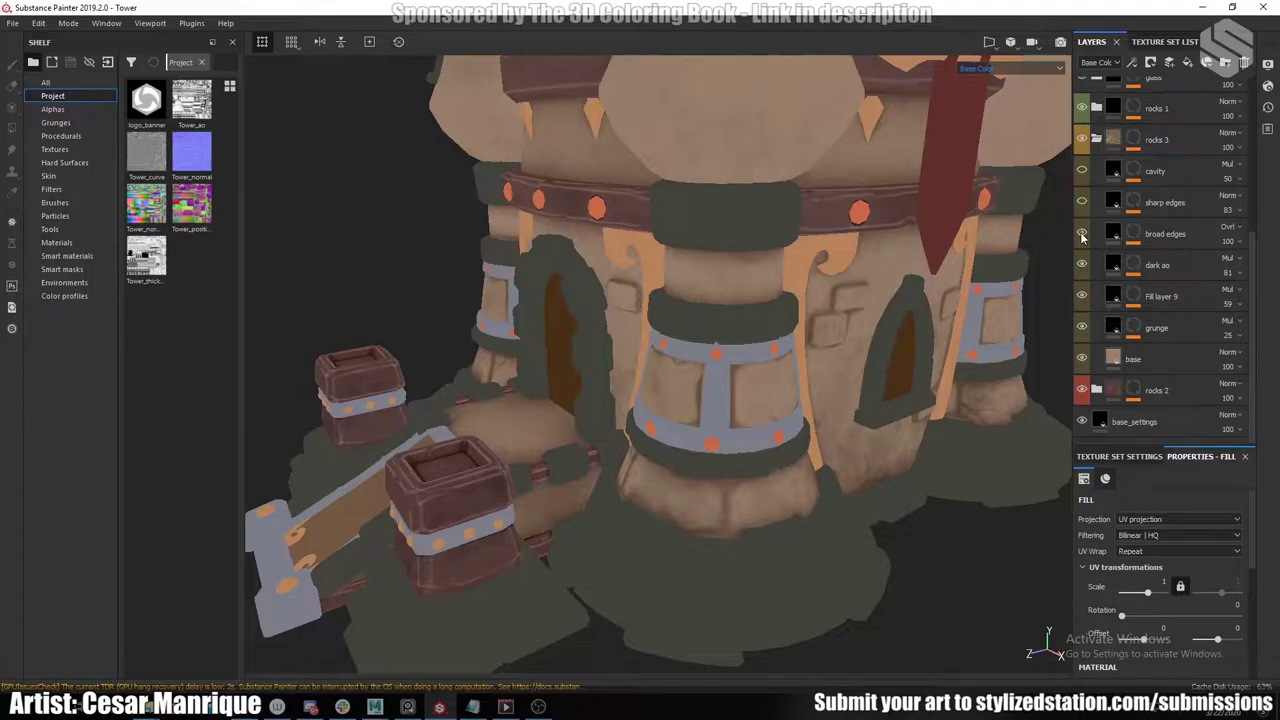
# Show the broad edges layer in rocks 3 and examine its effect on the raised wall bricks.
pyautogui.keyDown('alt'); pyautogui.moveTo(764, 297); pyautogui.dragTo(716, 316); pyautogui.keyUp('alt')
pyautogui.scroll(5, 603, 354)
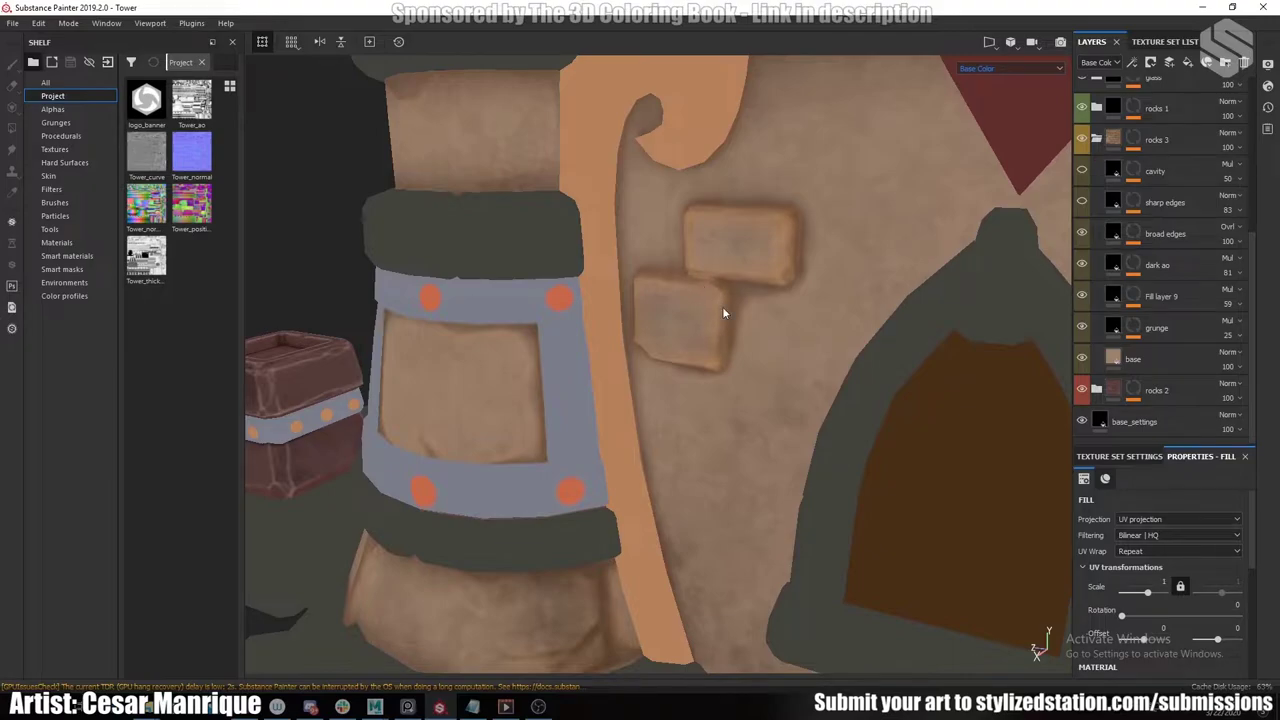
pyautogui.scroll(-3, 709, 390)
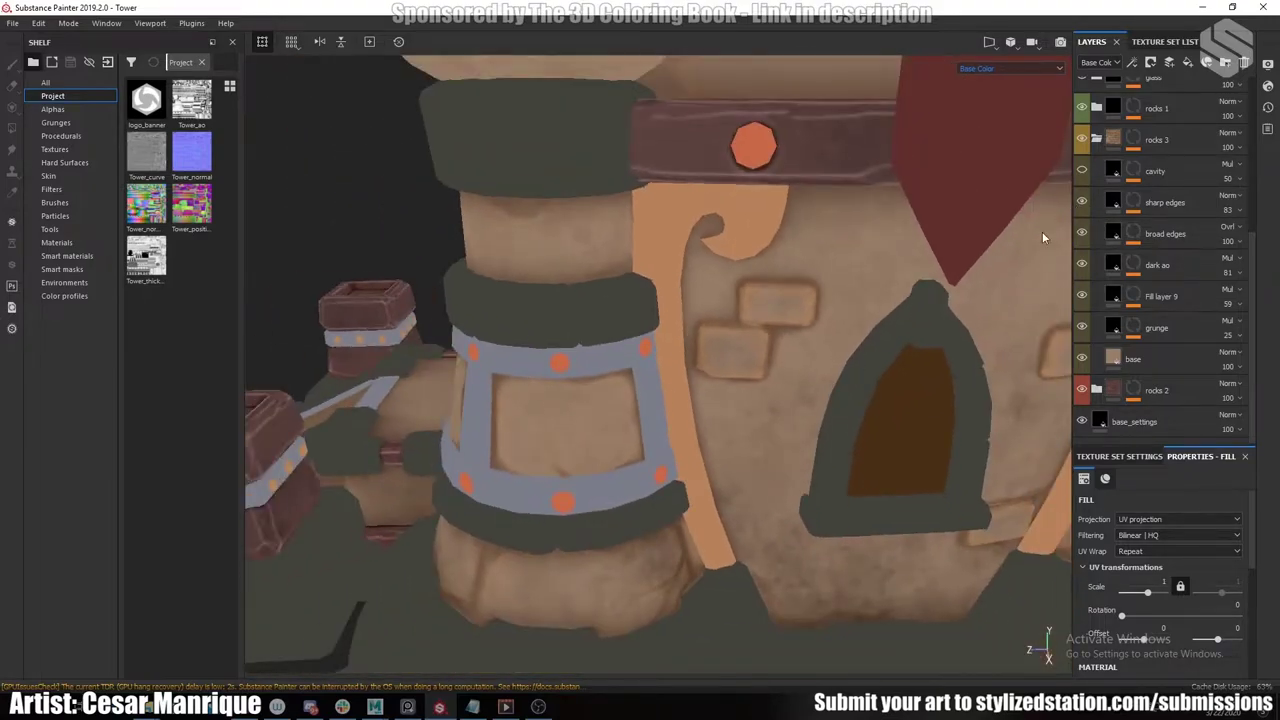
# Show the sharp edges layer in rocks 3 and examine the edge highlights on the columns and walls.
pyautogui.keyDown('alt'); pyautogui.moveTo(682, 391); pyautogui.dragTo(735, 412); pyautogui.keyUp('alt')
pyautogui.scroll(-3, 639, 410)
pyautogui.keyDown('alt'); pyautogui.moveTo(639, 410); pyautogui.dragTo(716, 375, button='middle'); pyautogui.keyUp('alt')
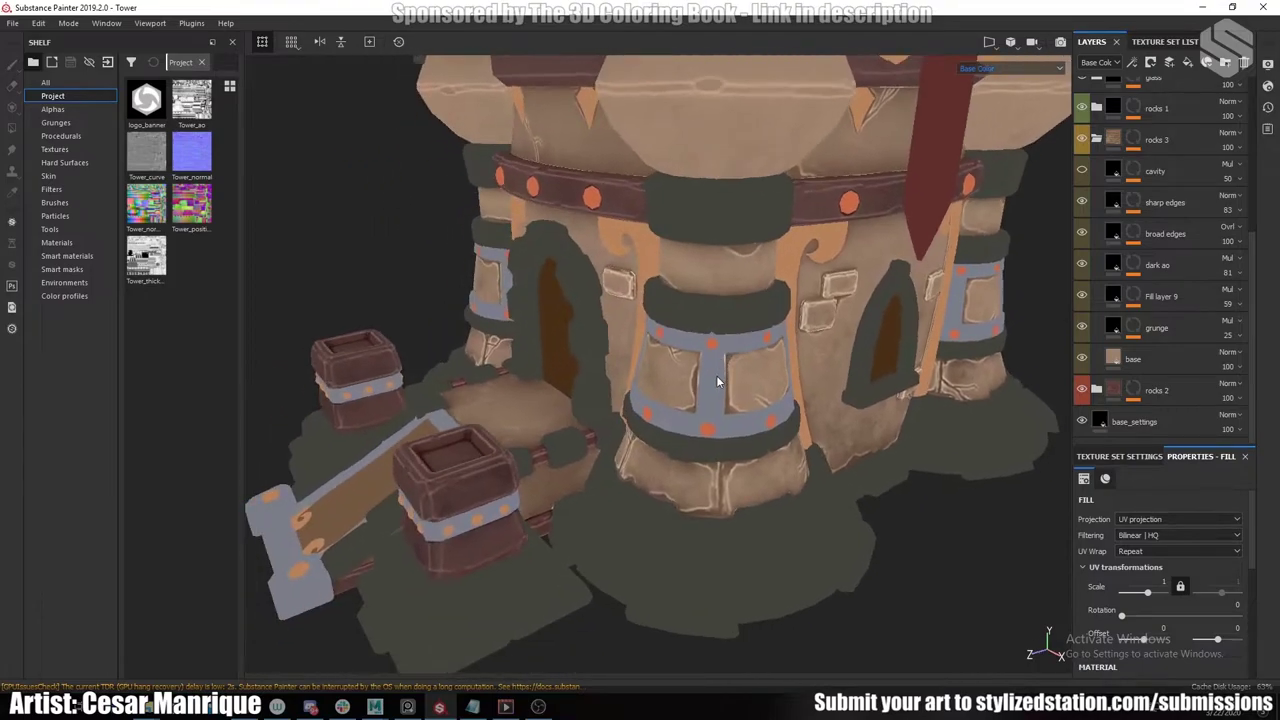
pyautogui.keyDown('alt'); pyautogui.moveTo(716, 375); pyautogui.dragTo(714, 251); pyautogui.keyUp('alt')
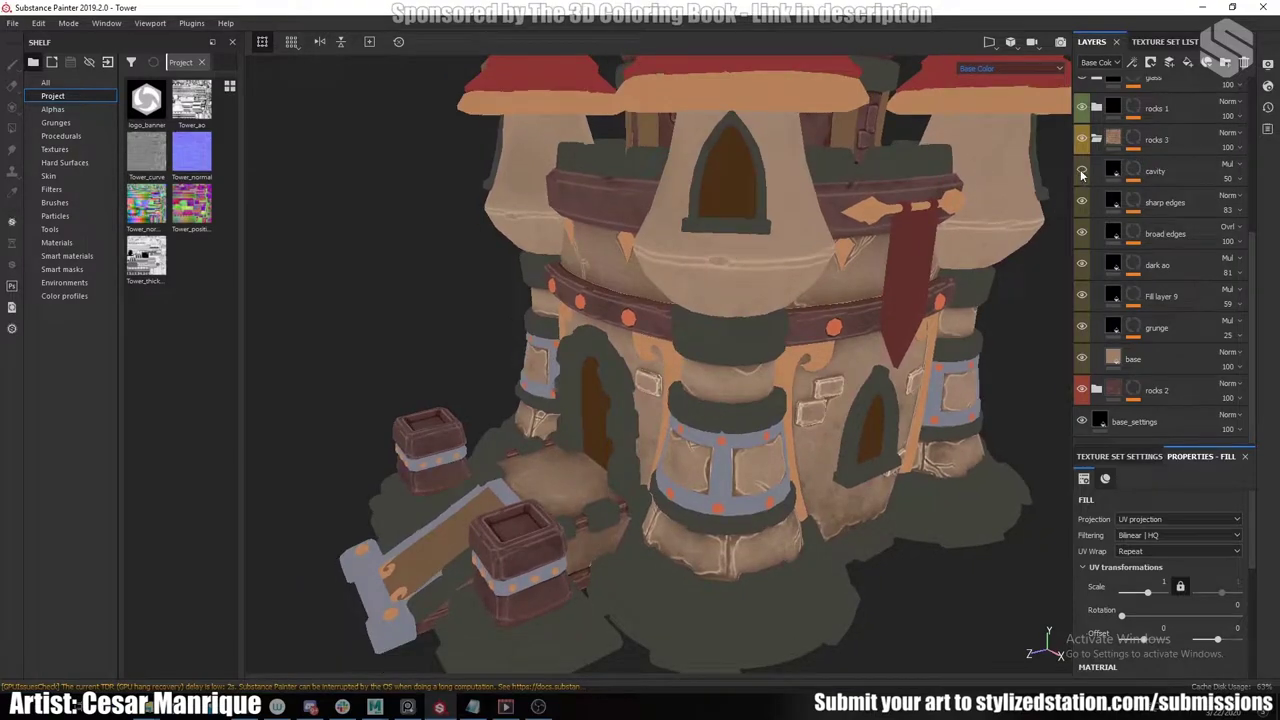
# Show the cavity layer in rocks 3, compare the stone with it off and on, and examine the tower.
pyautogui.keyDown('alt'); pyautogui.moveTo(801, 531); pyautogui.dragTo(743, 392, button='middle'); pyautogui.keyUp('alt')
pyautogui.keyDown('alt'); pyautogui.moveTo(743, 392); pyautogui.dragTo(900, 320, button='right'); pyautogui.keyUp('alt')
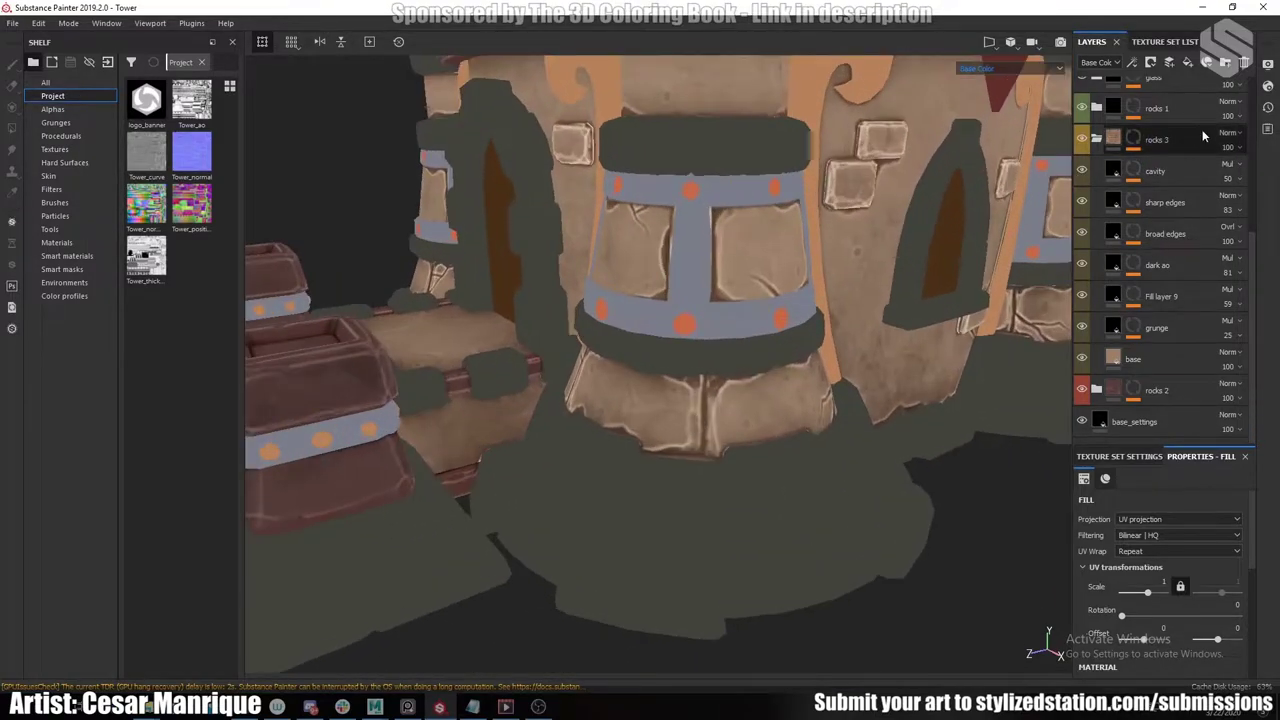
pyautogui.click(1083, 171)
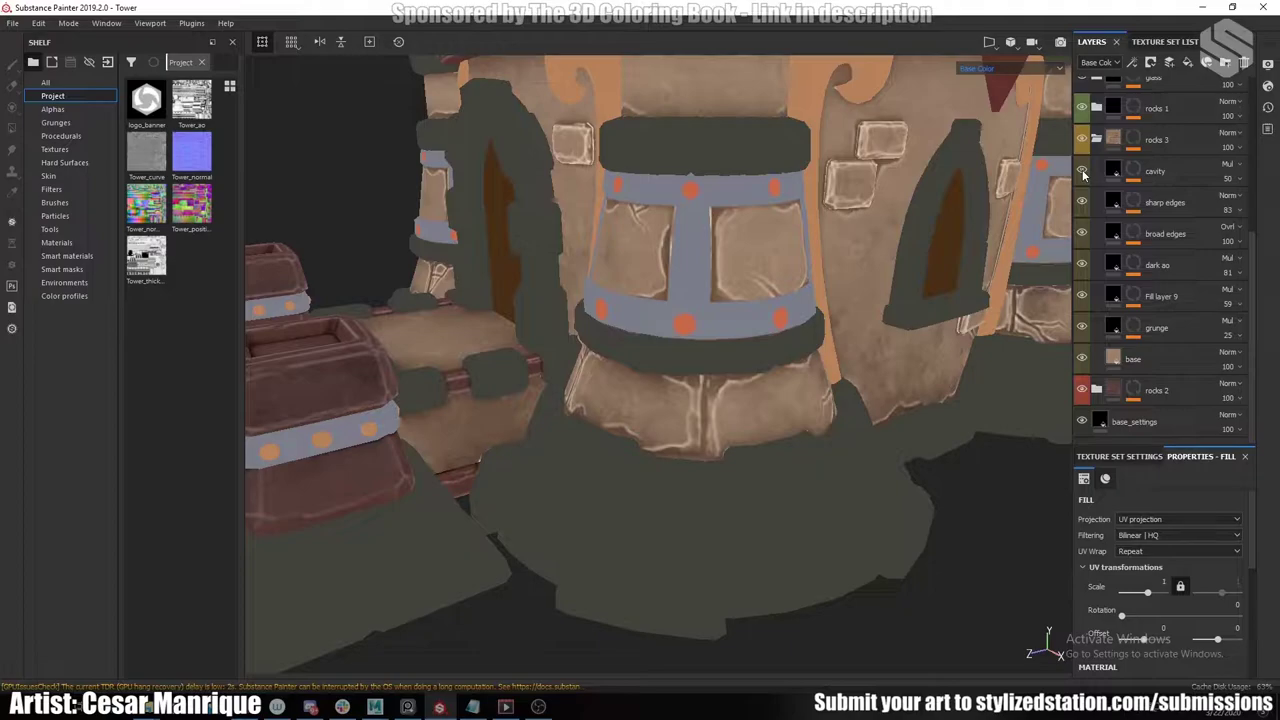
pyautogui.click(1083, 171)
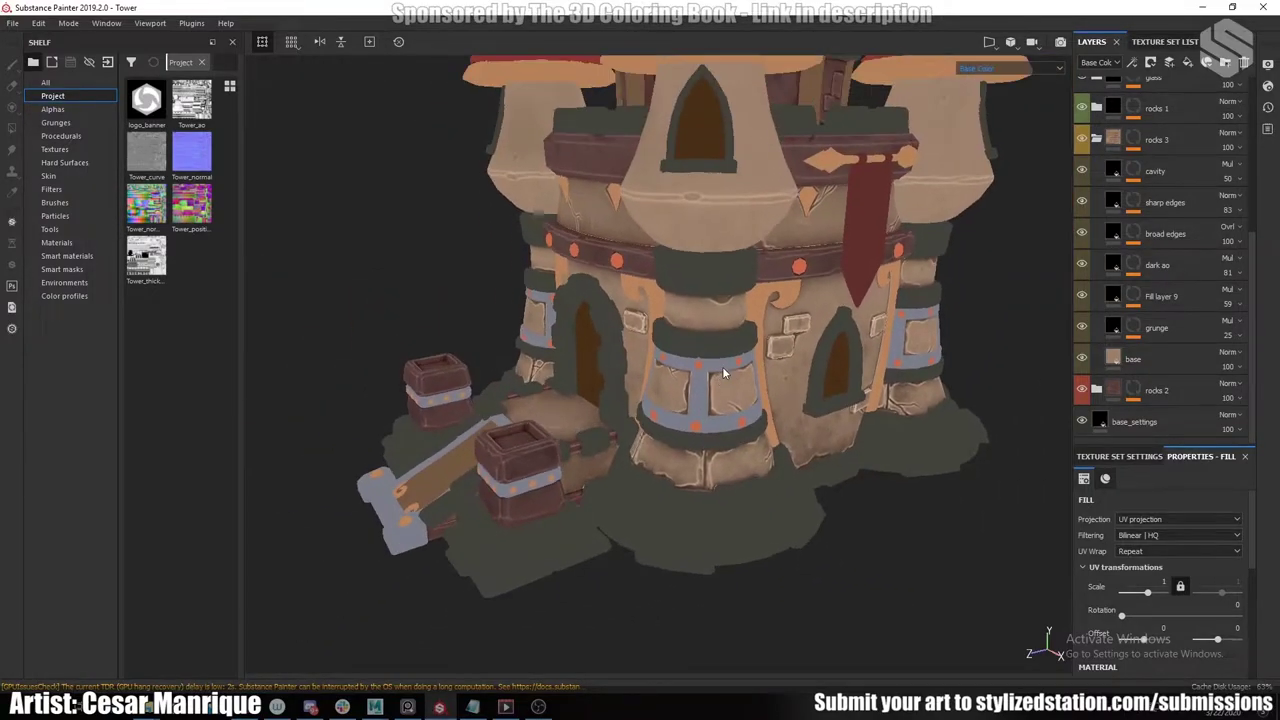
pyautogui.scroll(3, 683, 388)
pyautogui.keyDown('alt'); pyautogui.moveTo(681, 378); pyautogui.dragTo(692, 429, button='middle'); pyautogui.keyUp('alt')
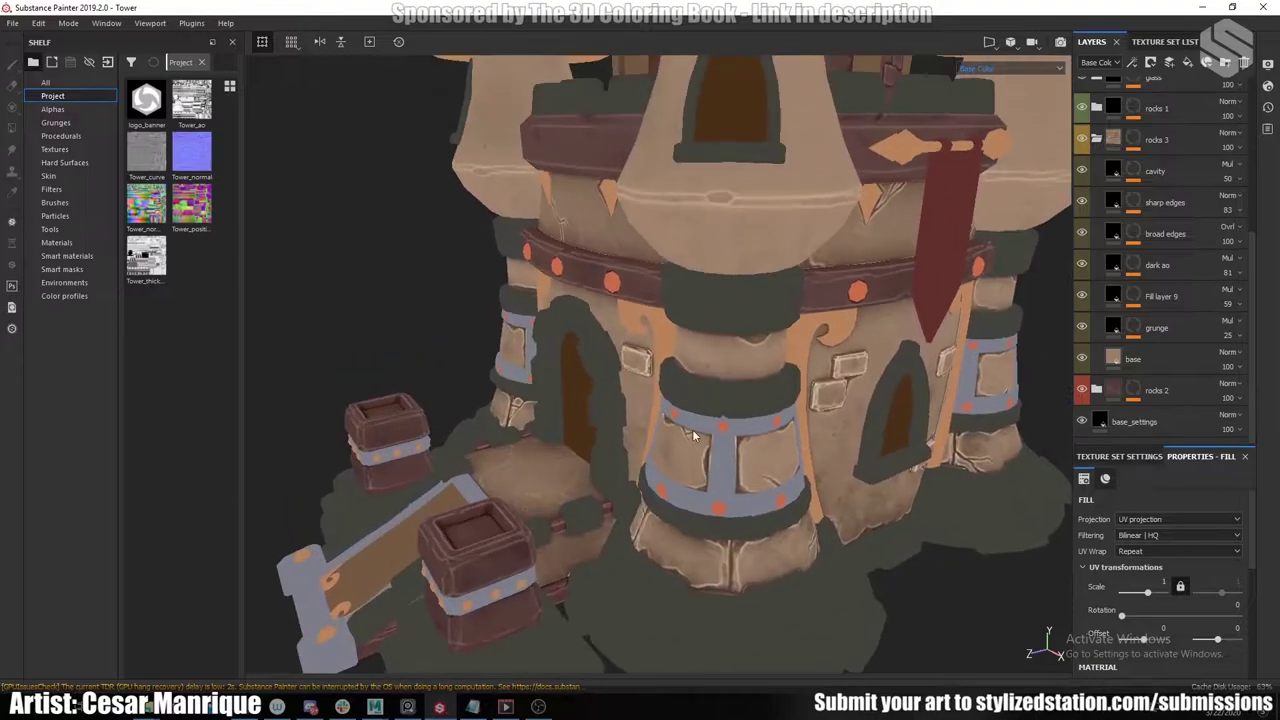
pyautogui.scroll(-3, 701, 427)
pyautogui.keyDown('alt'); pyautogui.moveTo(656, 395); pyautogui.dragTo(694, 412); pyautogui.keyUp('alt')
pyautogui.keyDown('alt'); pyautogui.moveTo(694, 412); pyautogui.dragTo(705, 434, button='middle'); pyautogui.keyUp('alt')
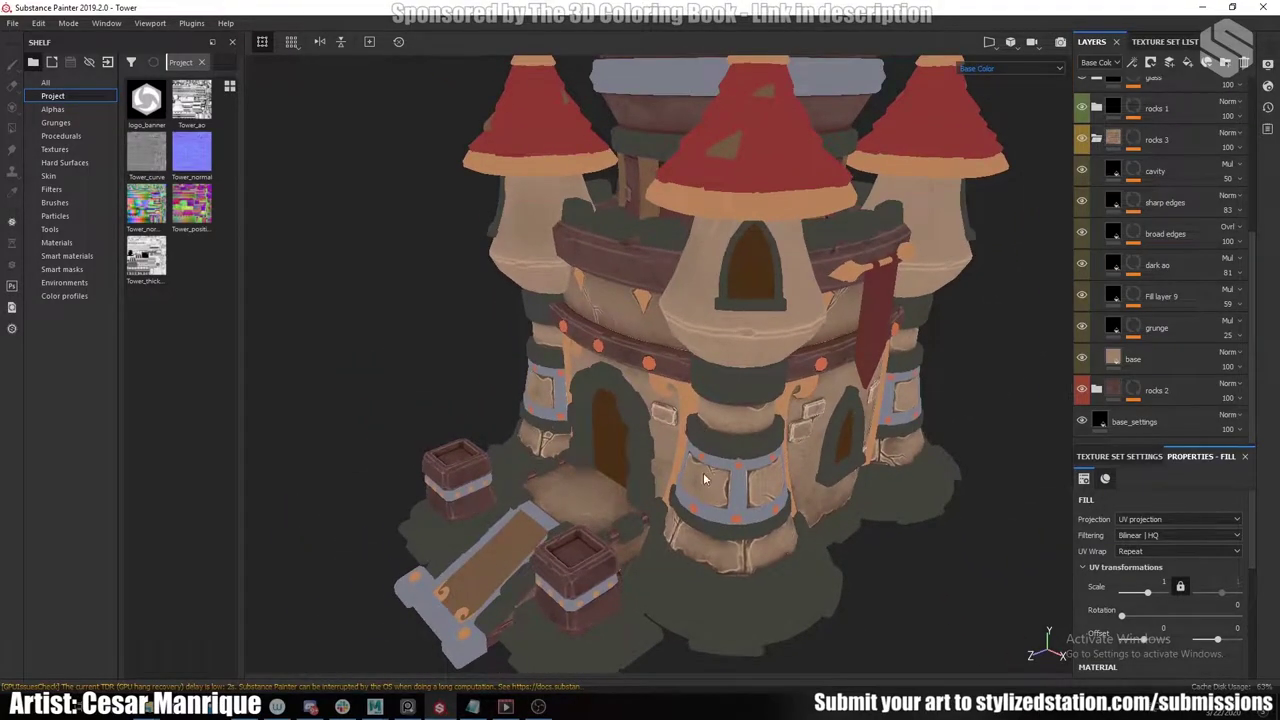
# Collapse the rocks 3 folder and expand the rocks 1 folder to list its layers.
pyautogui.scroll(5, 1160, 250)
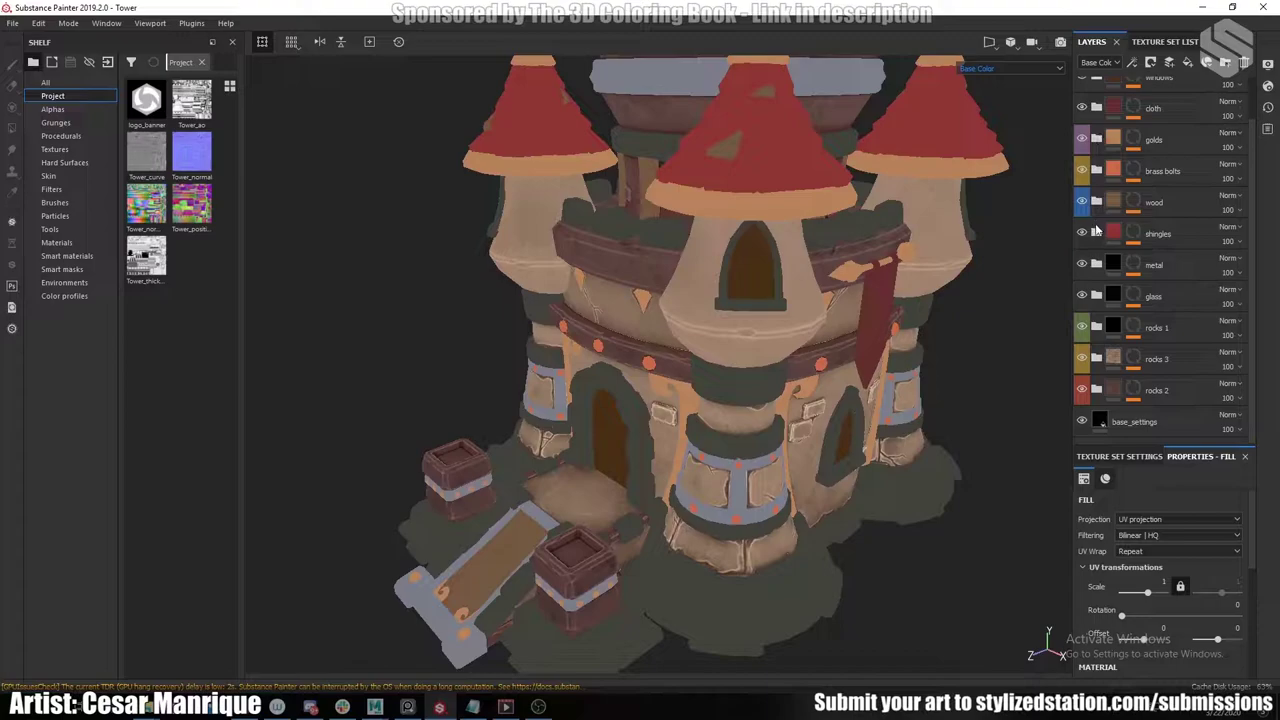
pyautogui.click(1135, 343)
pyautogui.scroll(-2, 1135, 343)
pyautogui.click(1097, 329)
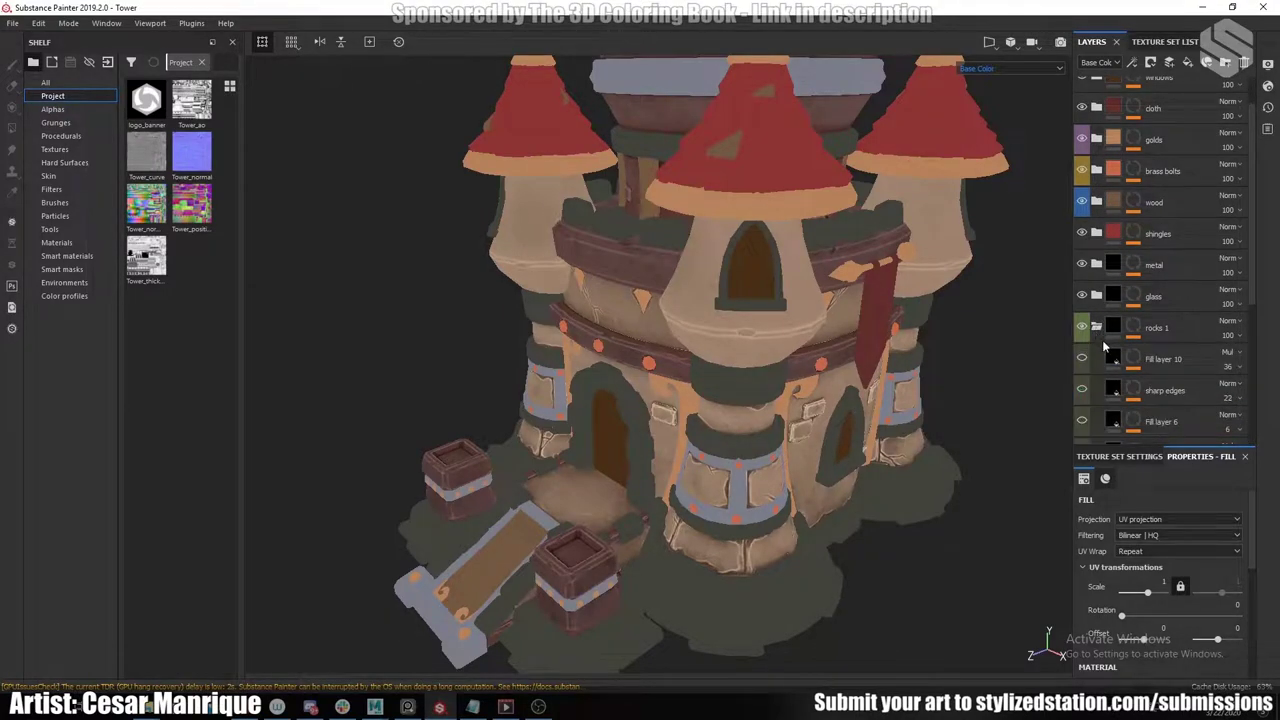
pyautogui.scroll(-8, 1090, 340)
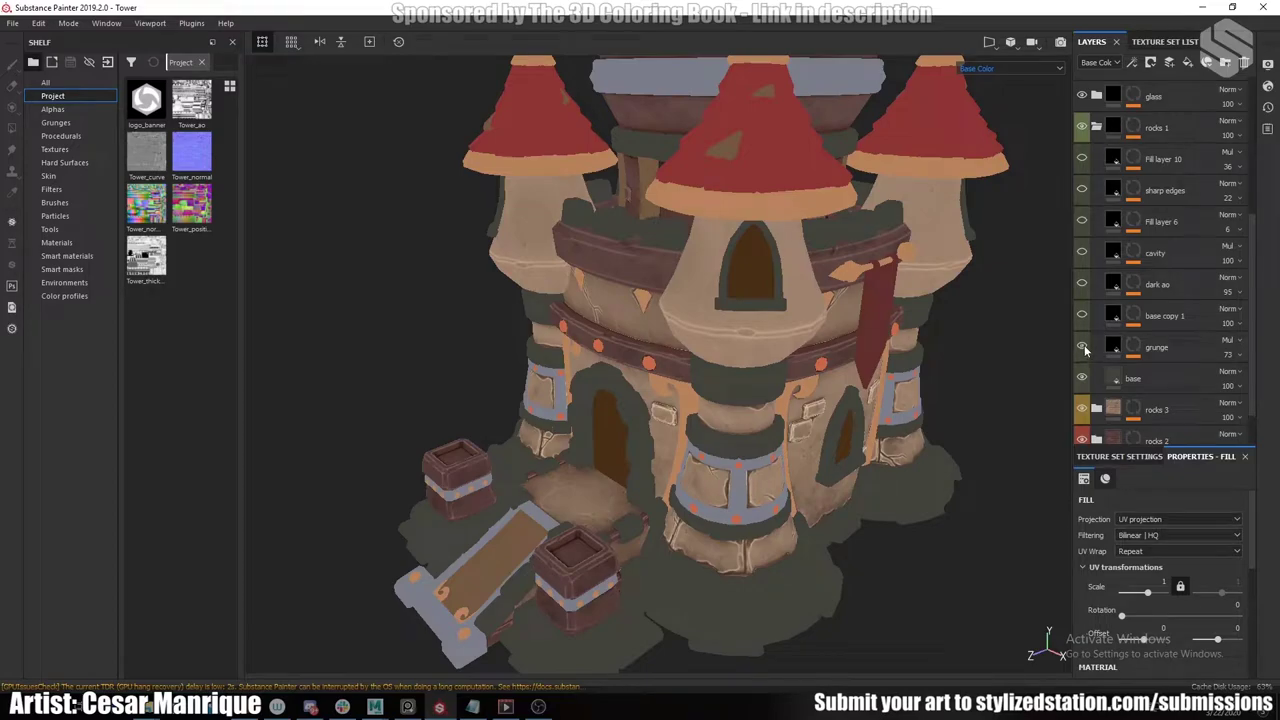
# Show the grunge layer in rocks 1 and examine its effect on the dark stone around the tower base.
pyautogui.click(1084, 346)
pyautogui.keyDown('alt'); pyautogui.moveTo(817, 513); pyautogui.dragTo(724, 505, button='middle'); pyautogui.keyUp('alt')
pyautogui.scroll(3, 850, 358)
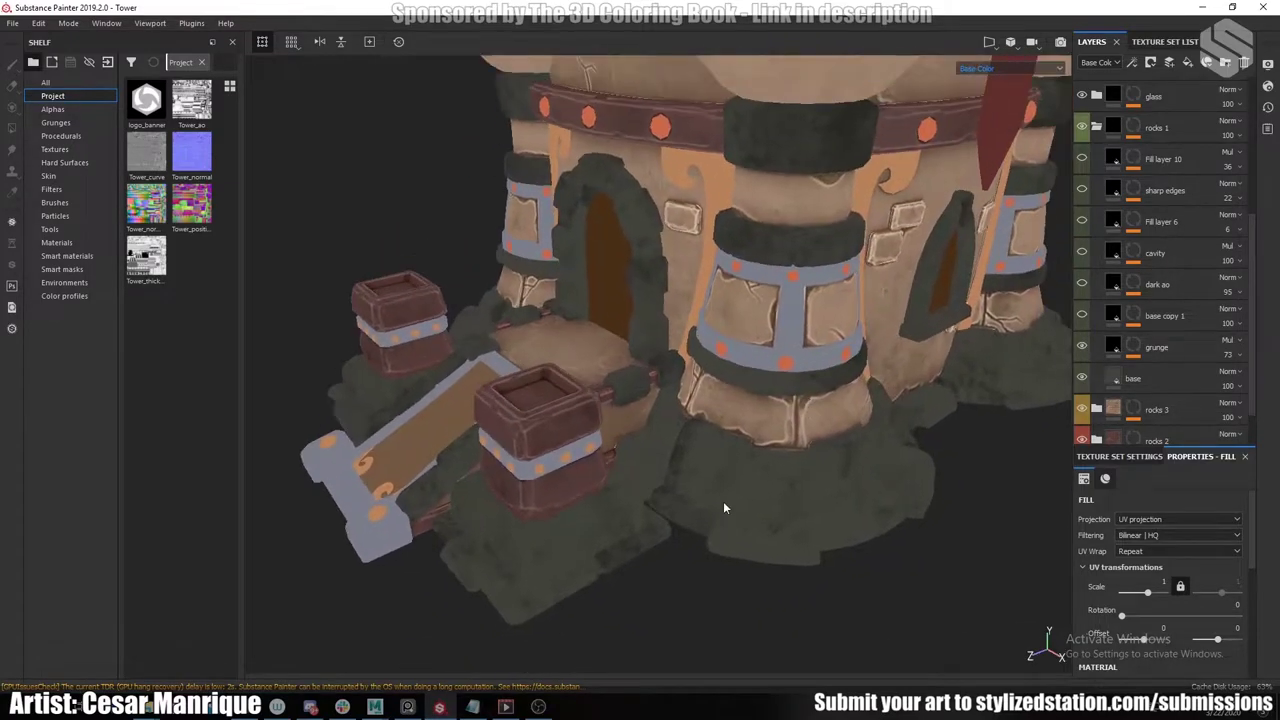
pyautogui.keyDown('alt'); pyautogui.moveTo(812, 411); pyautogui.dragTo(814, 474, button='middle'); pyautogui.keyUp('alt')
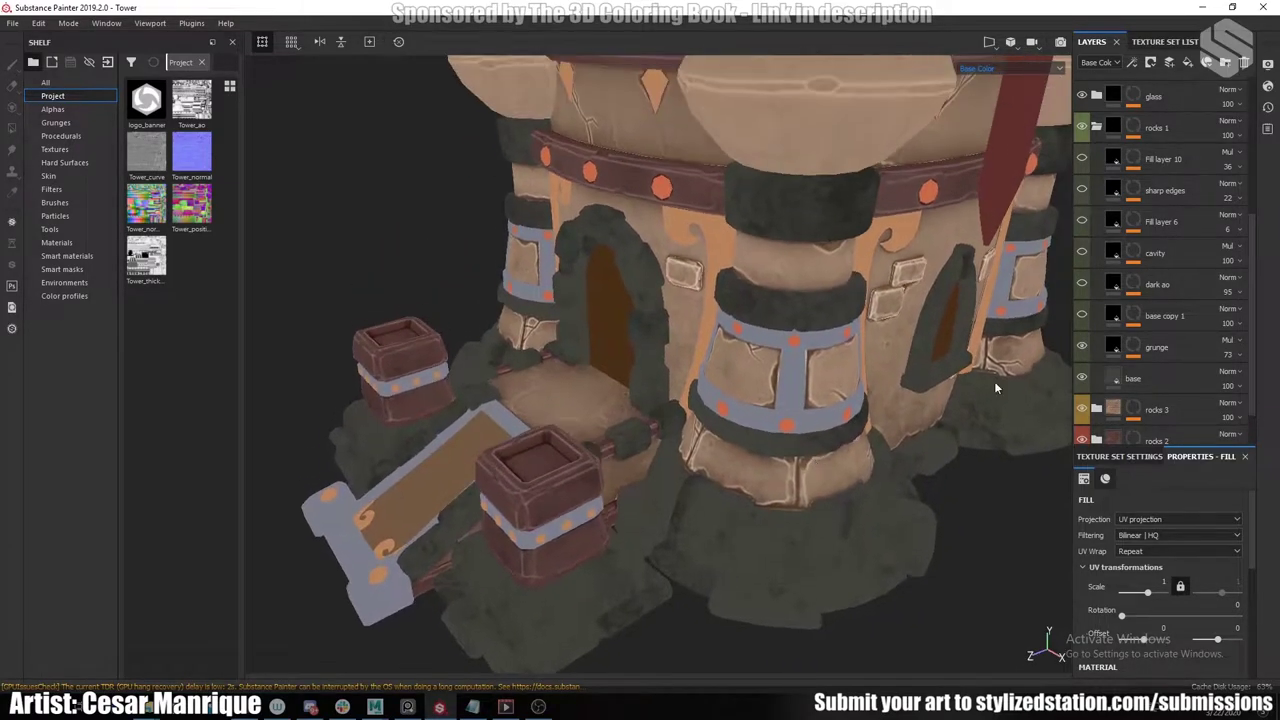
# Show the base copy 1 layer in rocks 1, comparing the dark stone with it off and on.
pyautogui.click(1084, 316)
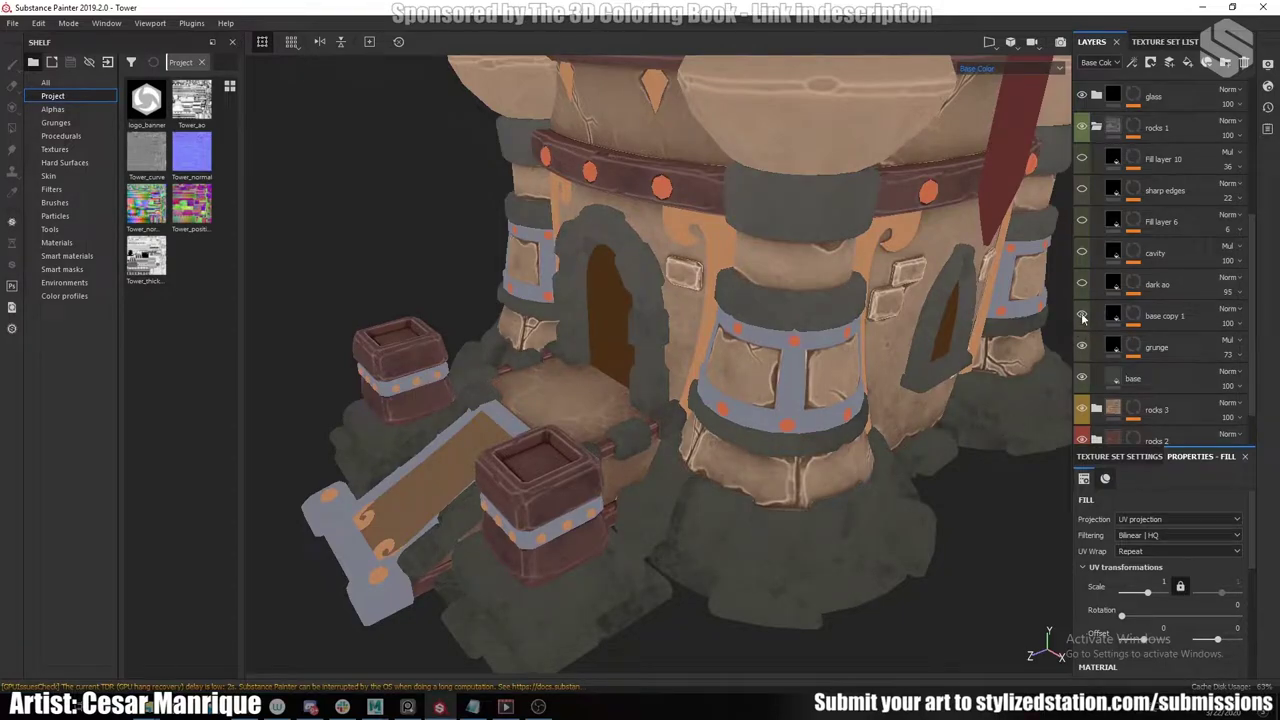
pyautogui.click(1082, 316)
pyautogui.click(1081, 316)
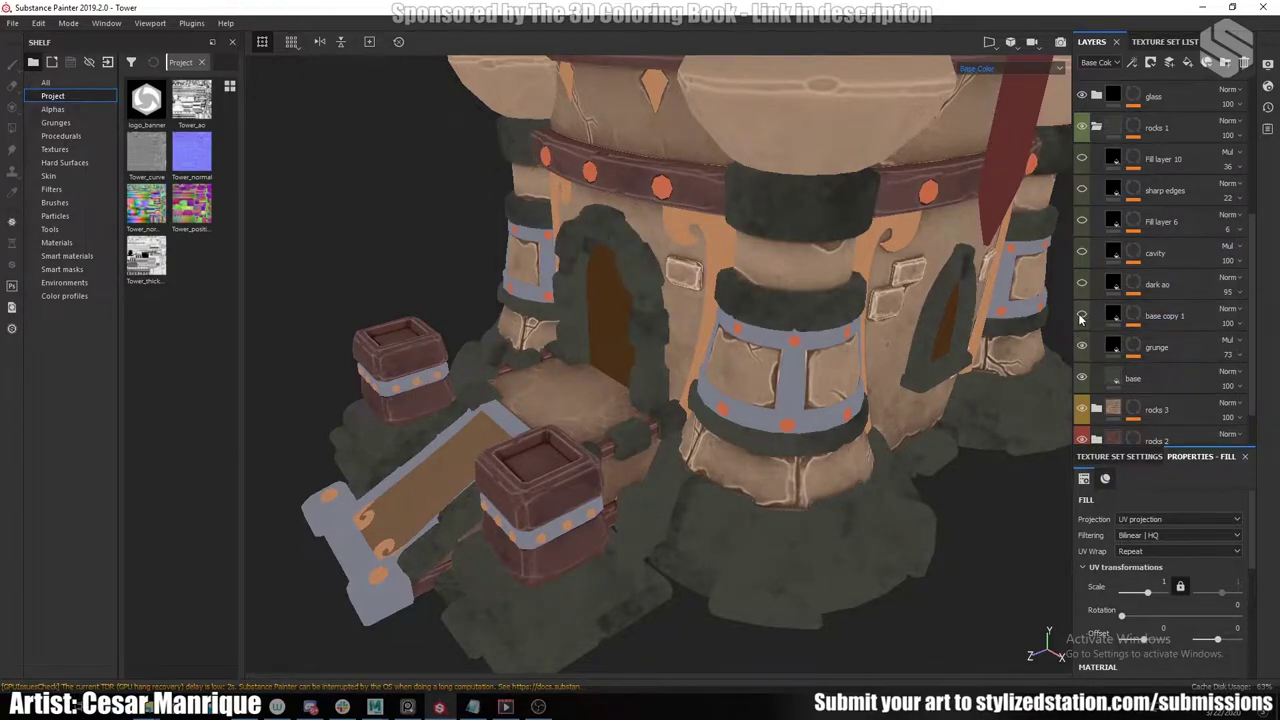
pyautogui.keyDown('alt'); pyautogui.moveTo(768, 525); pyautogui.dragTo(806, 384, button='middle'); pyautogui.keyUp('alt')
pyautogui.scroll(2, 736, 431)
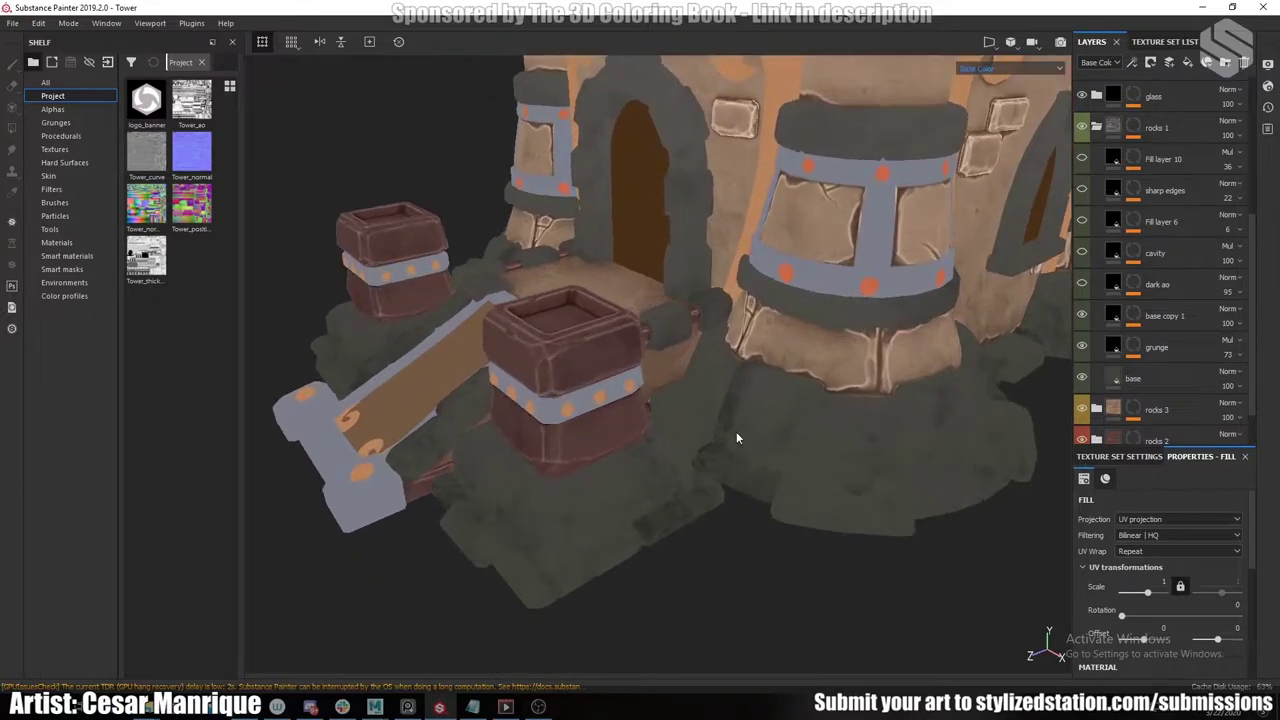
# Show the dark ao layer in rocks 1 and examine its shading on the dark stone around the tower base.
pyautogui.keyDown('alt'); pyautogui.moveTo(736, 431); pyautogui.dragTo(676, 464, button='middle'); pyautogui.keyUp('alt')
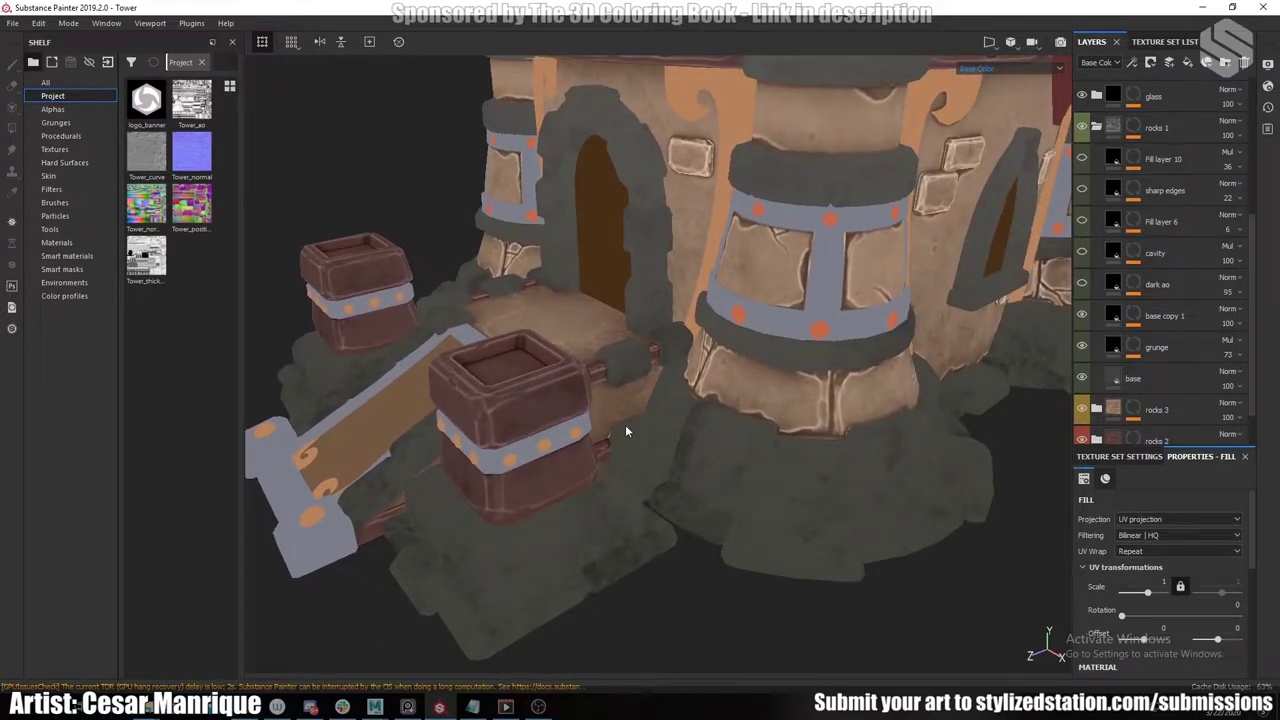
pyautogui.keyDown('alt'); pyautogui.moveTo(626, 431); pyautogui.dragTo(649, 440, button='middle'); pyautogui.keyUp('alt')
pyautogui.keyDown('alt'); pyautogui.moveTo(876, 382); pyautogui.dragTo(848, 420, button='middle'); pyautogui.keyUp('alt')
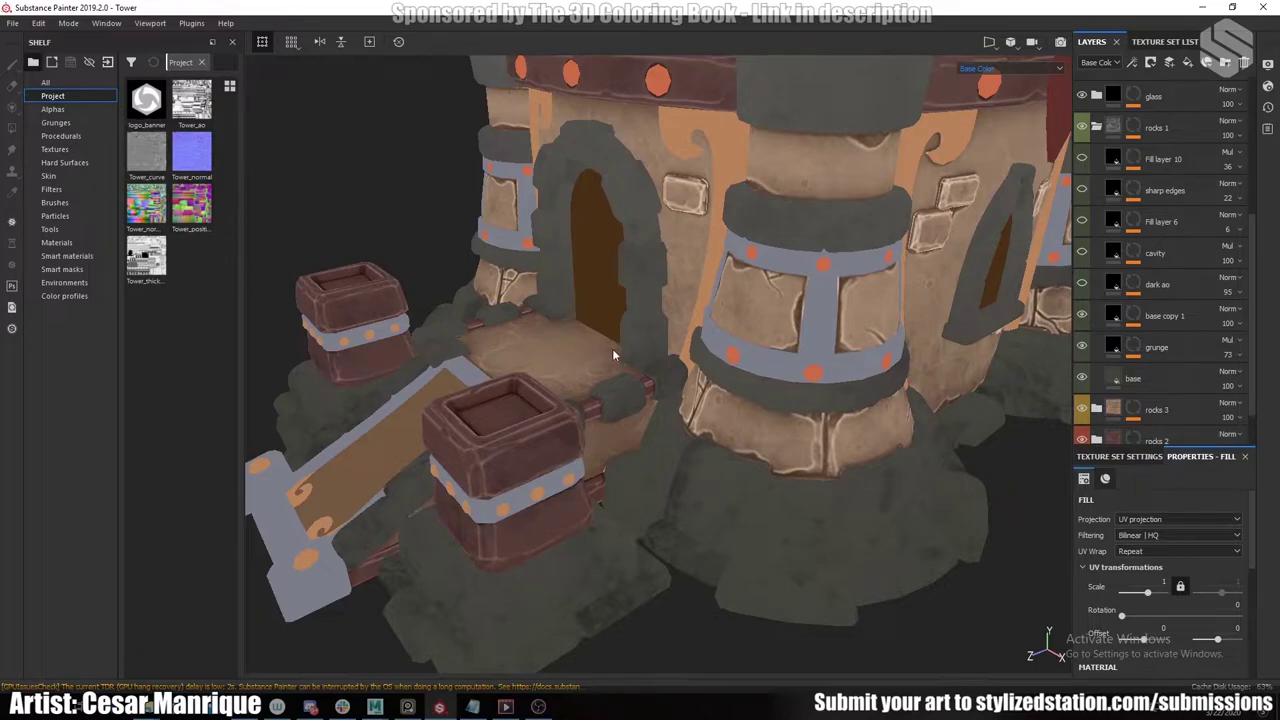
pyautogui.keyDown('alt'); pyautogui.moveTo(614, 355); pyautogui.dragTo(652, 325, button='middle'); pyautogui.keyUp('alt')
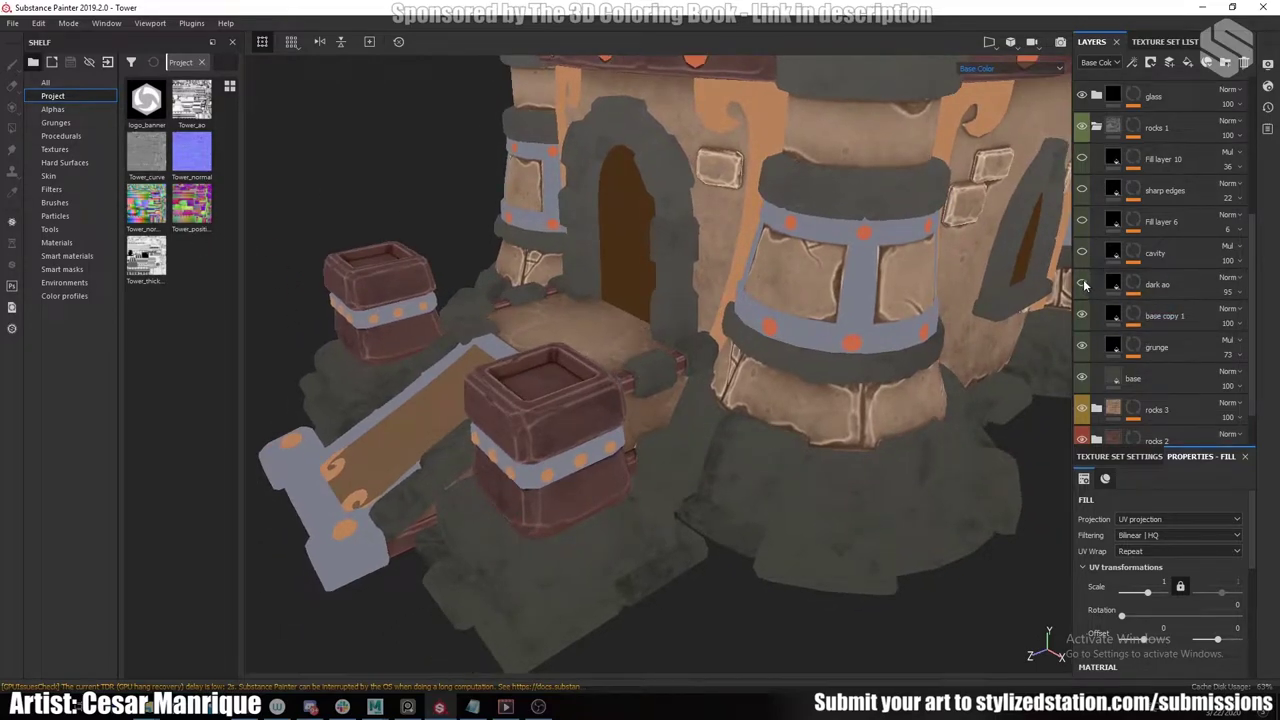
pyautogui.keyDown('alt'); pyautogui.moveTo(827, 429); pyautogui.dragTo(784, 357, button='middle'); pyautogui.keyUp('alt')
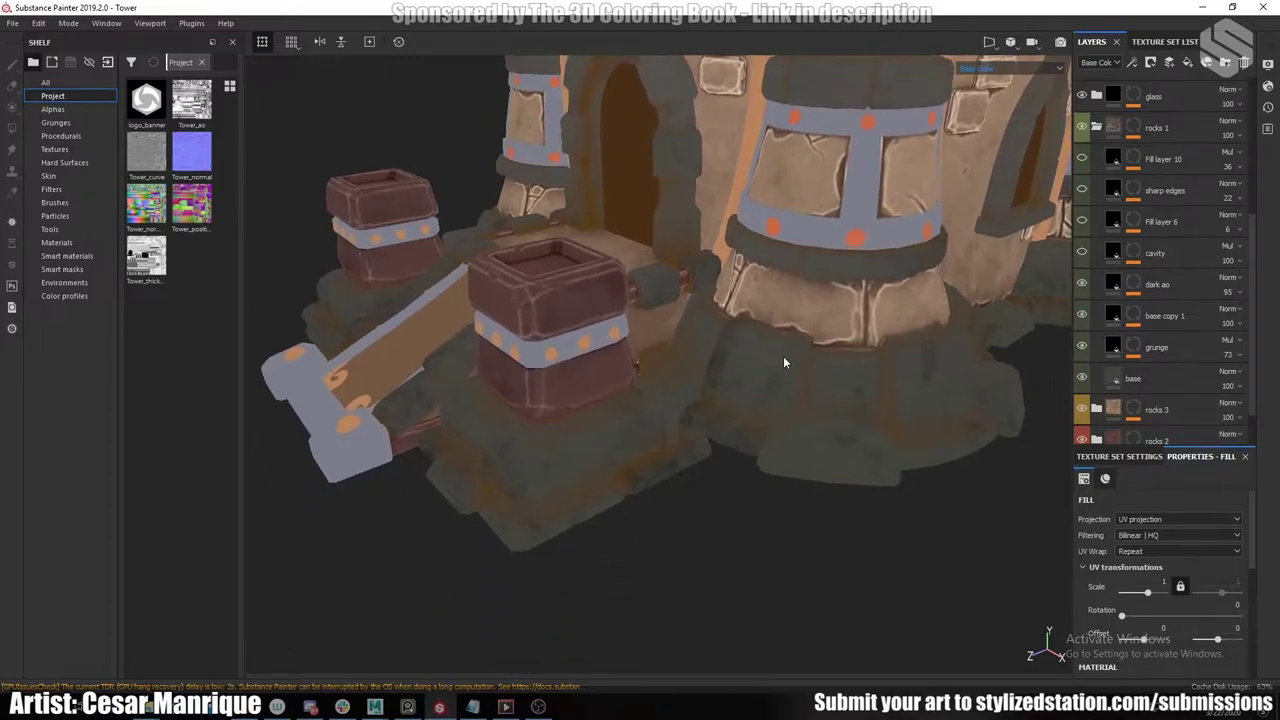
pyautogui.keyDown('alt'); pyautogui.moveTo(784, 357); pyautogui.dragTo(824, 396, button='right'); pyautogui.keyUp('alt')
pyautogui.keyDown('alt'); pyautogui.moveTo(824, 396); pyautogui.dragTo(795, 480); pyautogui.keyUp('alt')
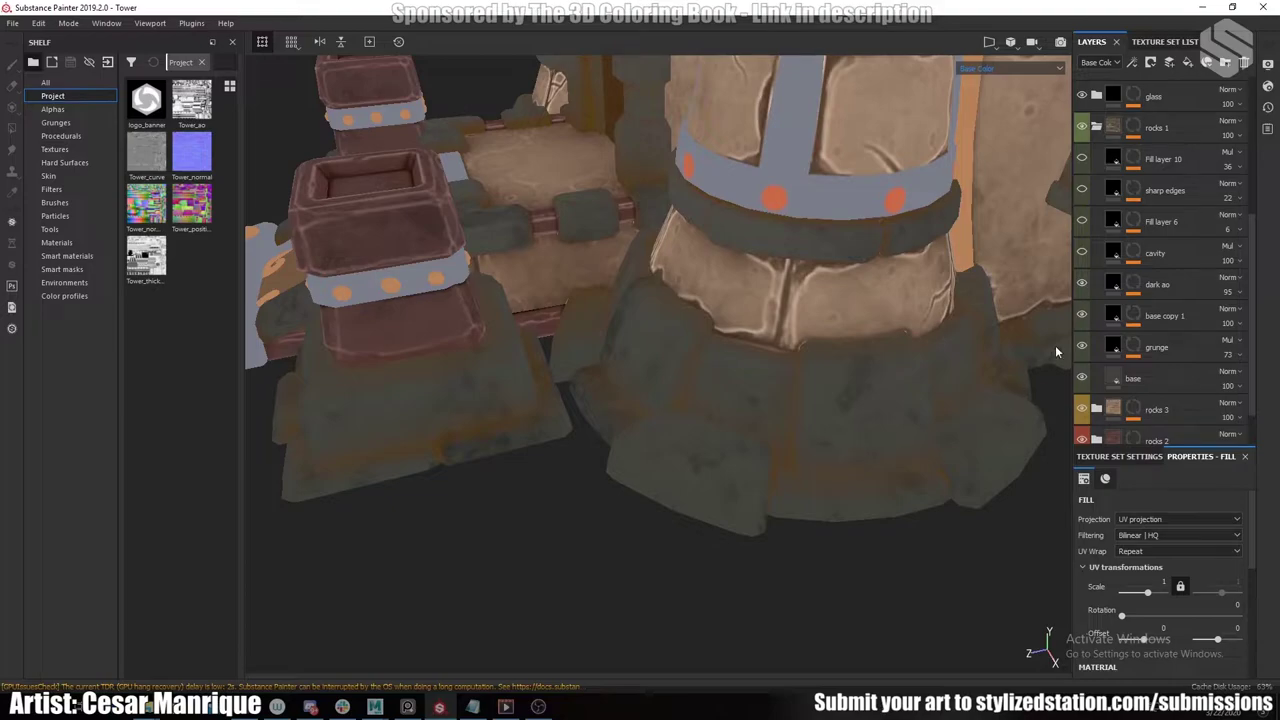
pyautogui.keyDown('alt'); pyautogui.moveTo(892, 338); pyautogui.dragTo(765, 365, button='middle'); pyautogui.keyUp('alt')
pyautogui.keyDown('alt'); pyautogui.moveTo(765, 365); pyautogui.dragTo(796, 435, button='right'); pyautogui.keyUp('alt')
pyautogui.keyDown('alt'); pyautogui.moveTo(796, 435); pyautogui.dragTo(786, 405); pyautogui.keyUp('alt')
pyautogui.keyDown('alt'); pyautogui.moveTo(786, 410); pyautogui.dragTo(821, 395, button='right'); pyautogui.keyUp('alt')
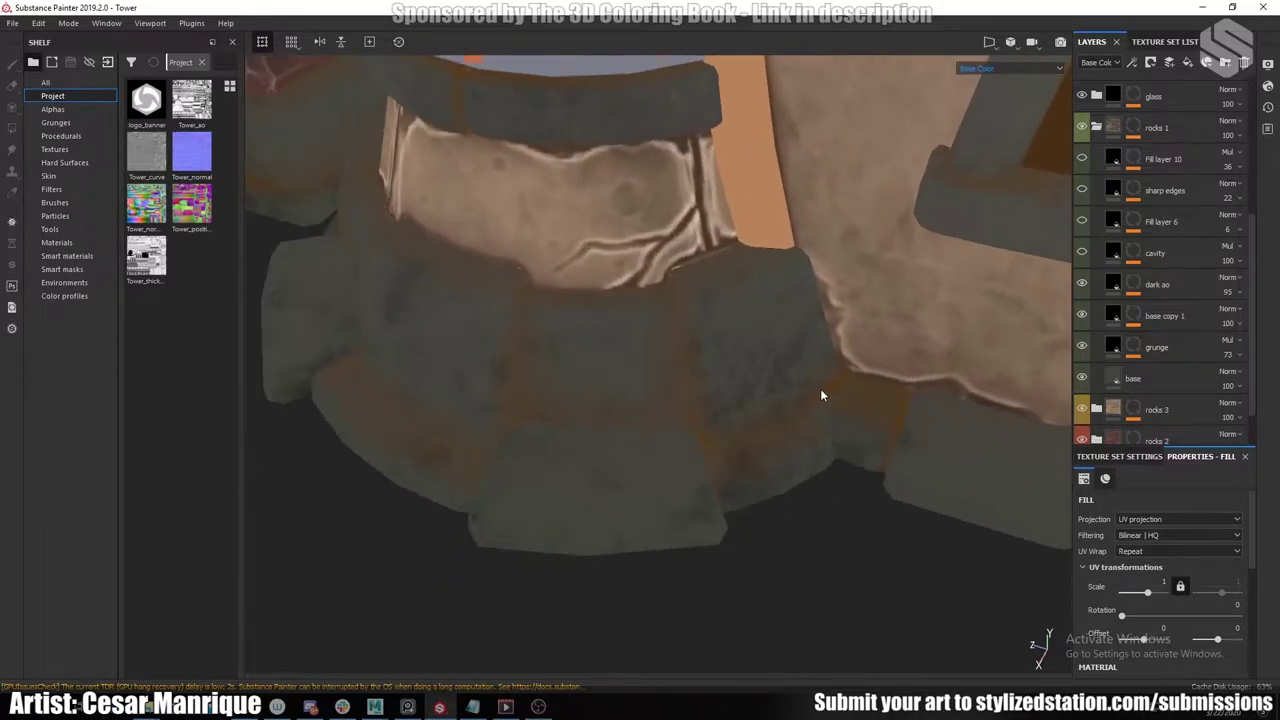
pyautogui.keyDown('alt'); pyautogui.moveTo(573, 440); pyautogui.dragTo(612, 447); pyautogui.keyUp('alt')
pyautogui.keyDown('alt'); pyautogui.moveTo(830, 413); pyautogui.dragTo(797, 422, button='right'); pyautogui.keyUp('alt')
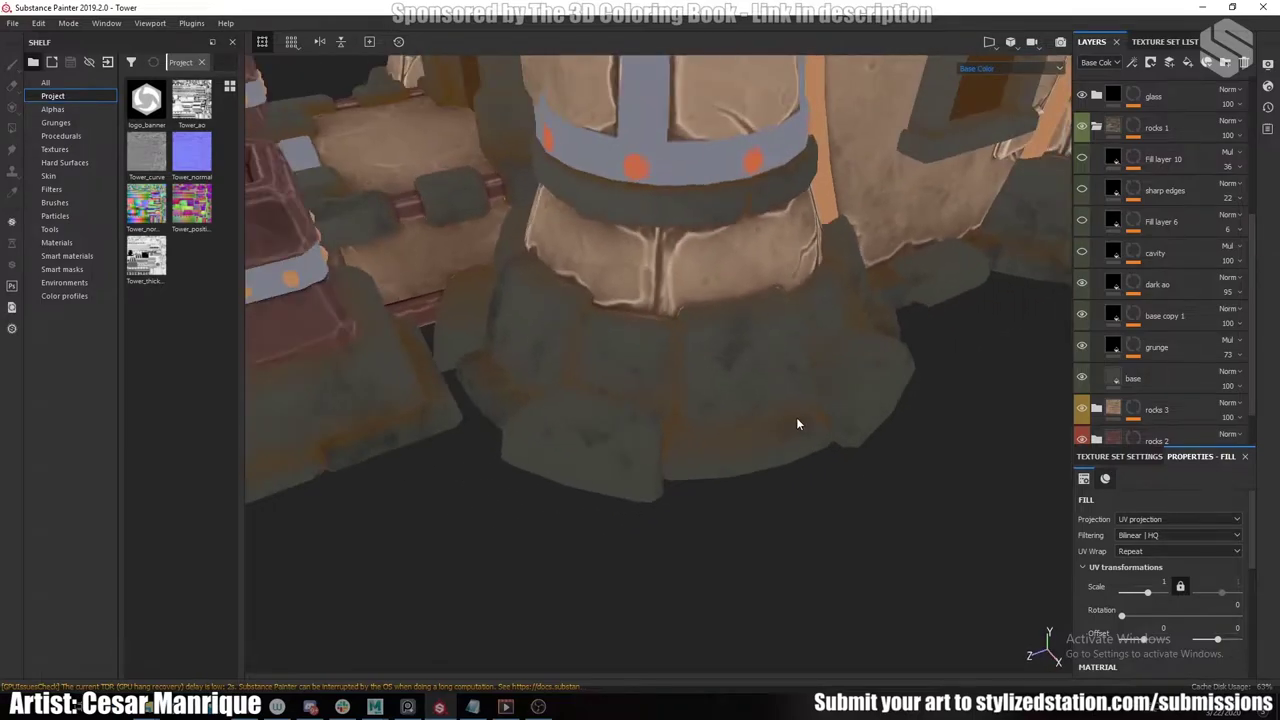
# Show the cavity layer and Fill layer 6 in rocks 1, examining the dark stone around the base and stair pillar.
pyautogui.keyDown('alt'); pyautogui.moveTo(797, 422); pyautogui.dragTo(744, 350); pyautogui.keyUp('alt')
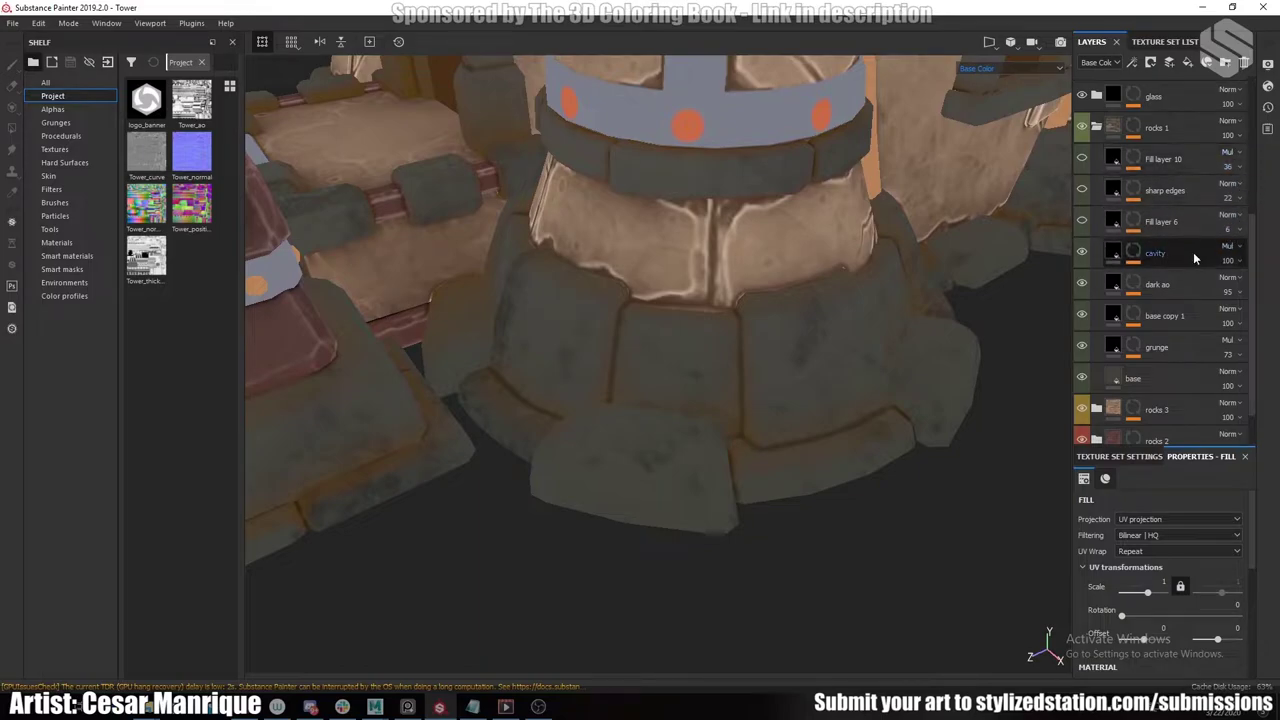
pyautogui.keyDown('alt'); pyautogui.moveTo(786, 400); pyautogui.dragTo(1052, 198); pyautogui.keyUp('alt')
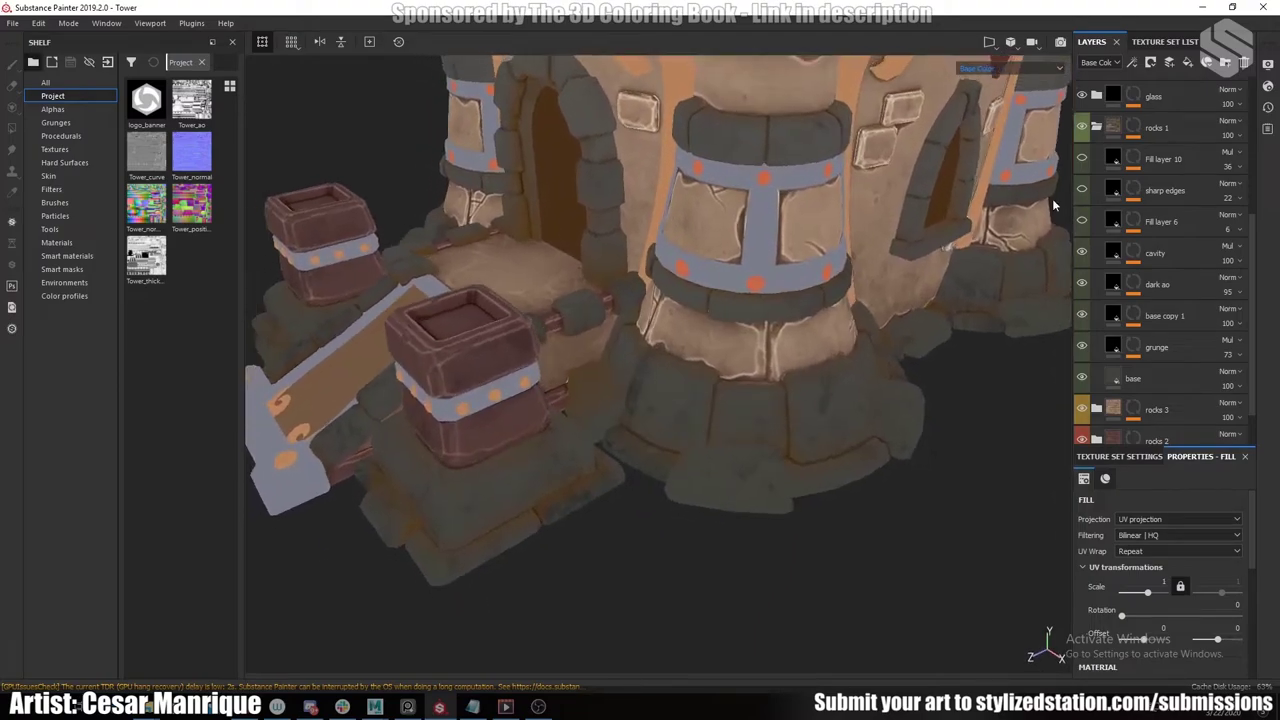
pyautogui.click(1081, 221)
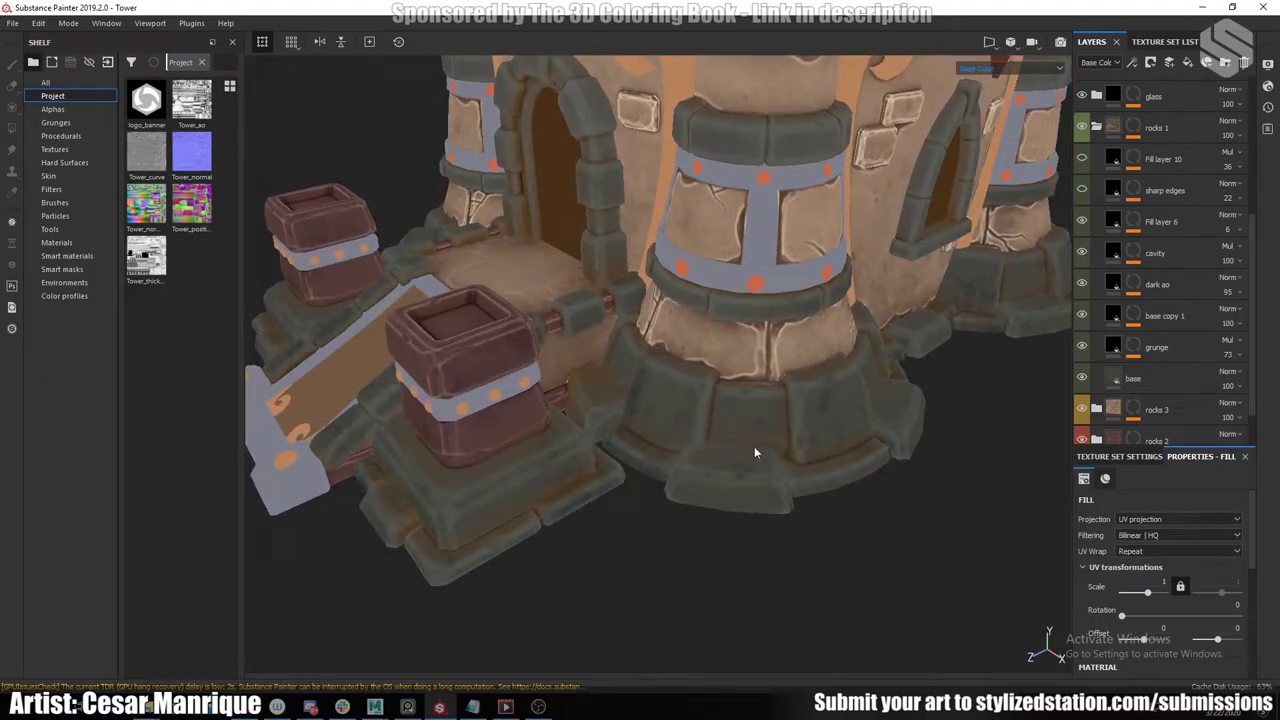
pyautogui.keyDown('alt'); pyautogui.moveTo(754, 453); pyautogui.dragTo(613, 446); pyautogui.keyUp('alt')
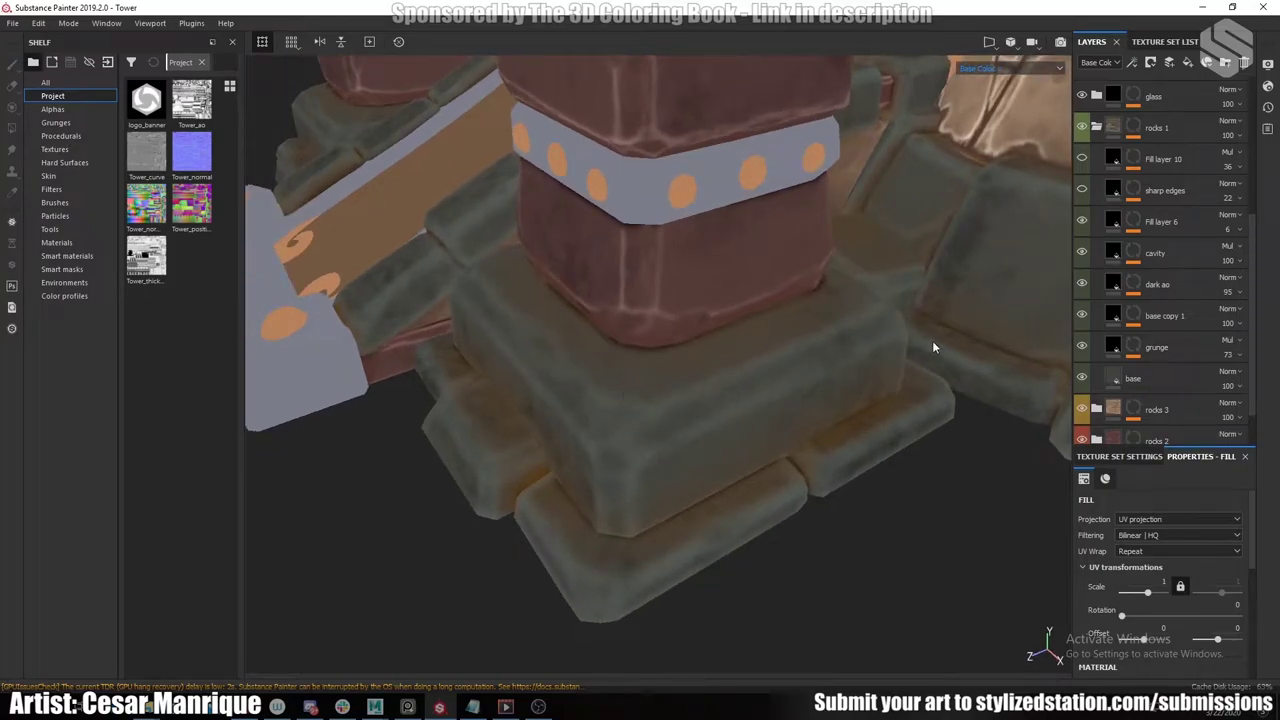
# Show the sharp edges layer and Fill layer 10 in rocks 1 and examine the dark stone under the stair pillar.
pyautogui.click(1081, 190)
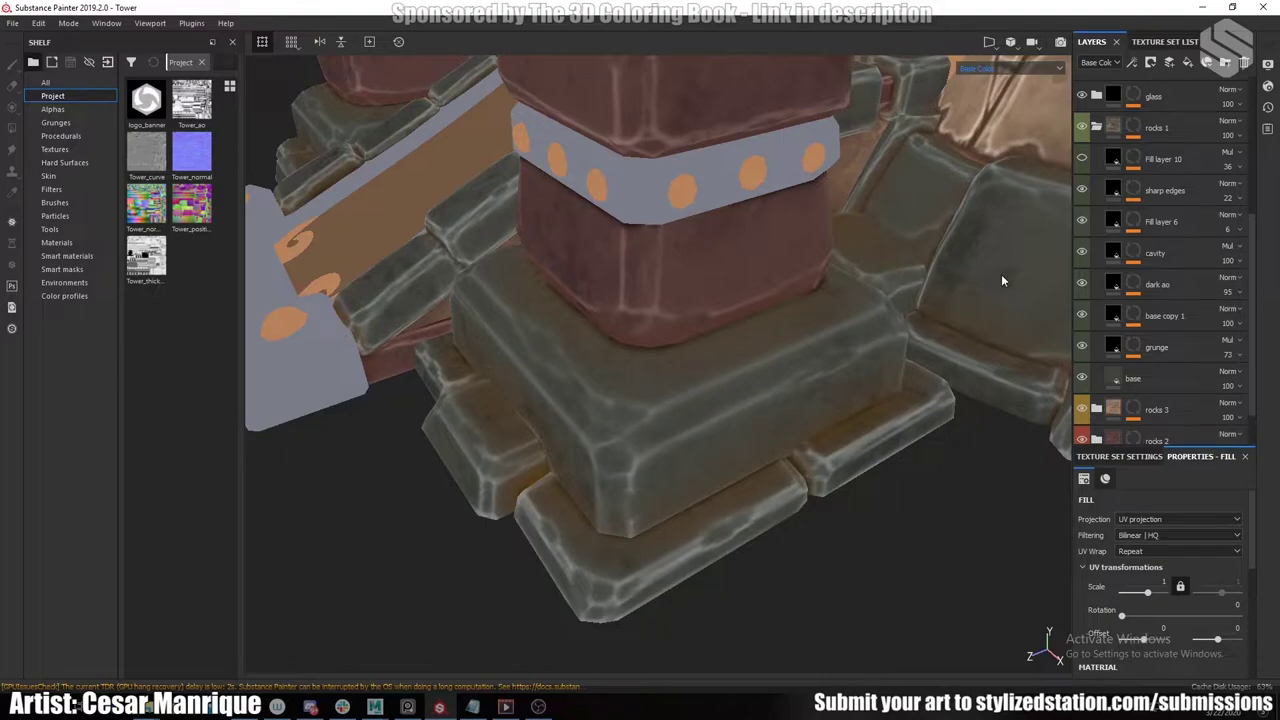
pyautogui.scroll(-4, 883, 313)
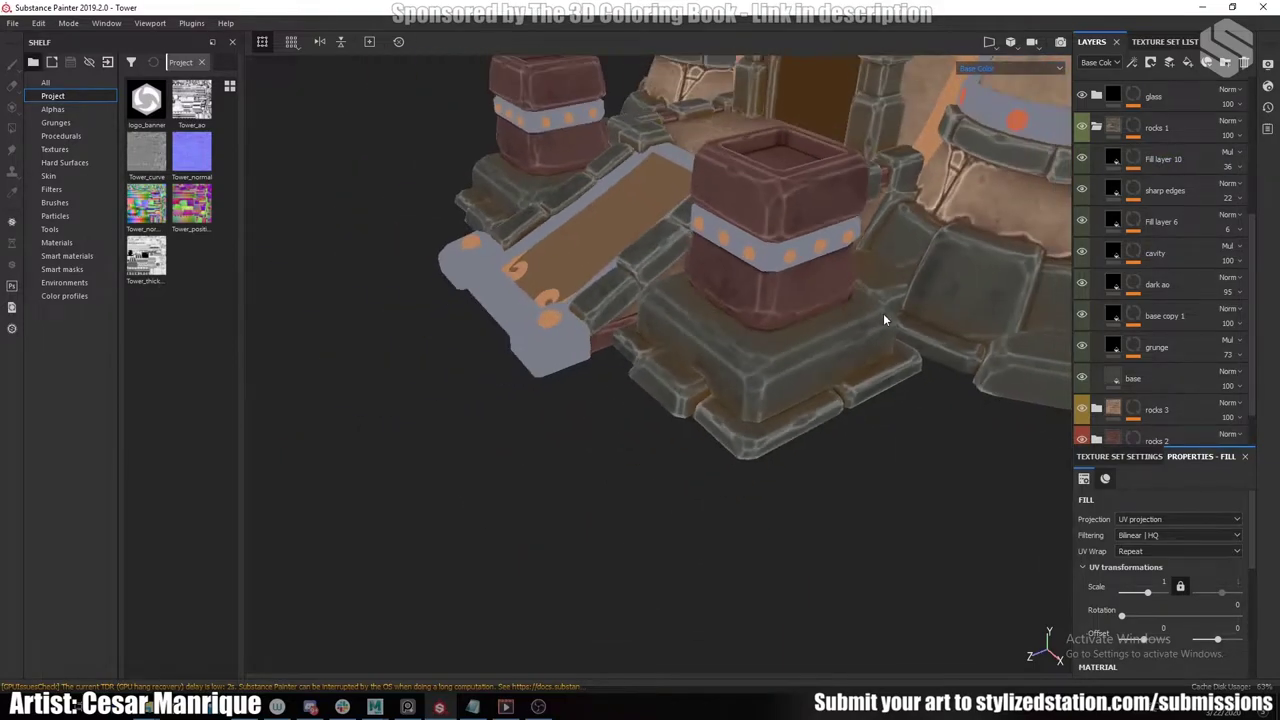
pyautogui.keyDown('alt'); pyautogui.moveTo(883, 313); pyautogui.dragTo(727, 391, button='middle'); pyautogui.keyUp('alt')
pyautogui.scroll(3, 645, 396)
pyautogui.keyDown('alt'); pyautogui.moveTo(645, 396); pyautogui.dragTo(748, 391, button='middle'); pyautogui.keyUp('alt')
# Switch the viewport to the full material view and inspect the dark stone around the stair pillar and tower base.
pyautogui.press('m')
pyautogui.scroll(-4, 803, 356)
pyautogui.scroll(4, 748, 391)
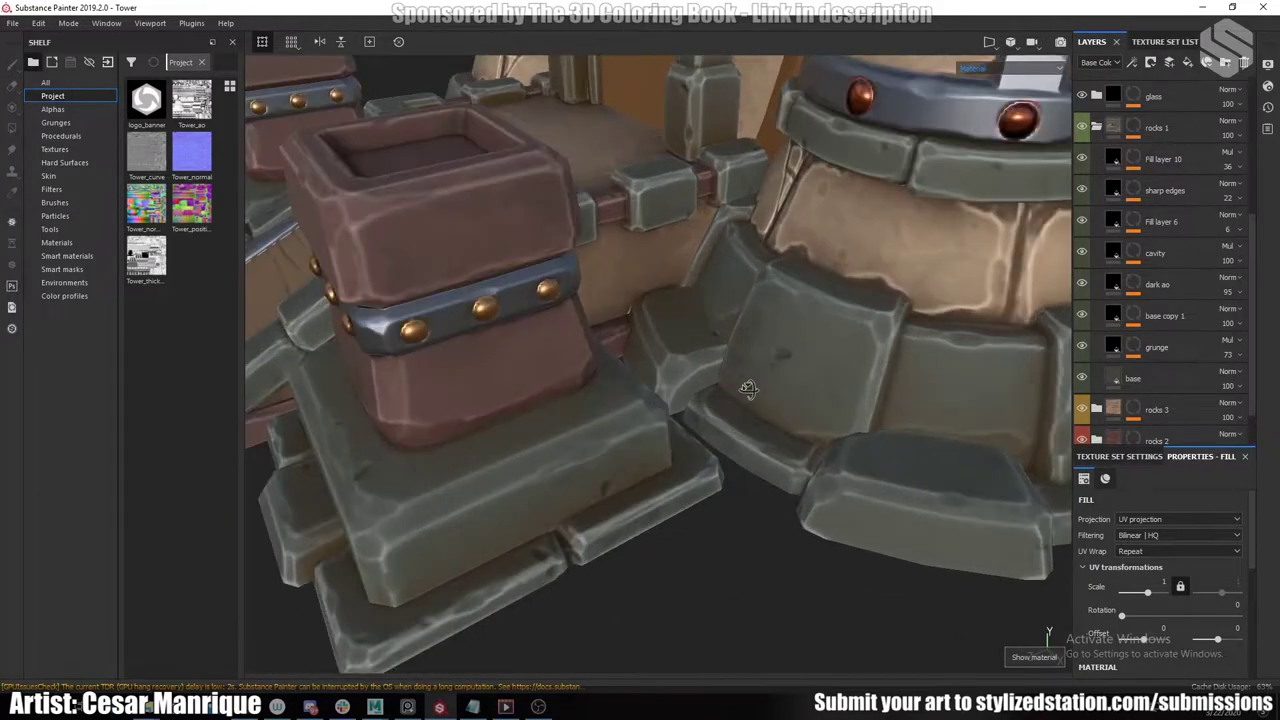
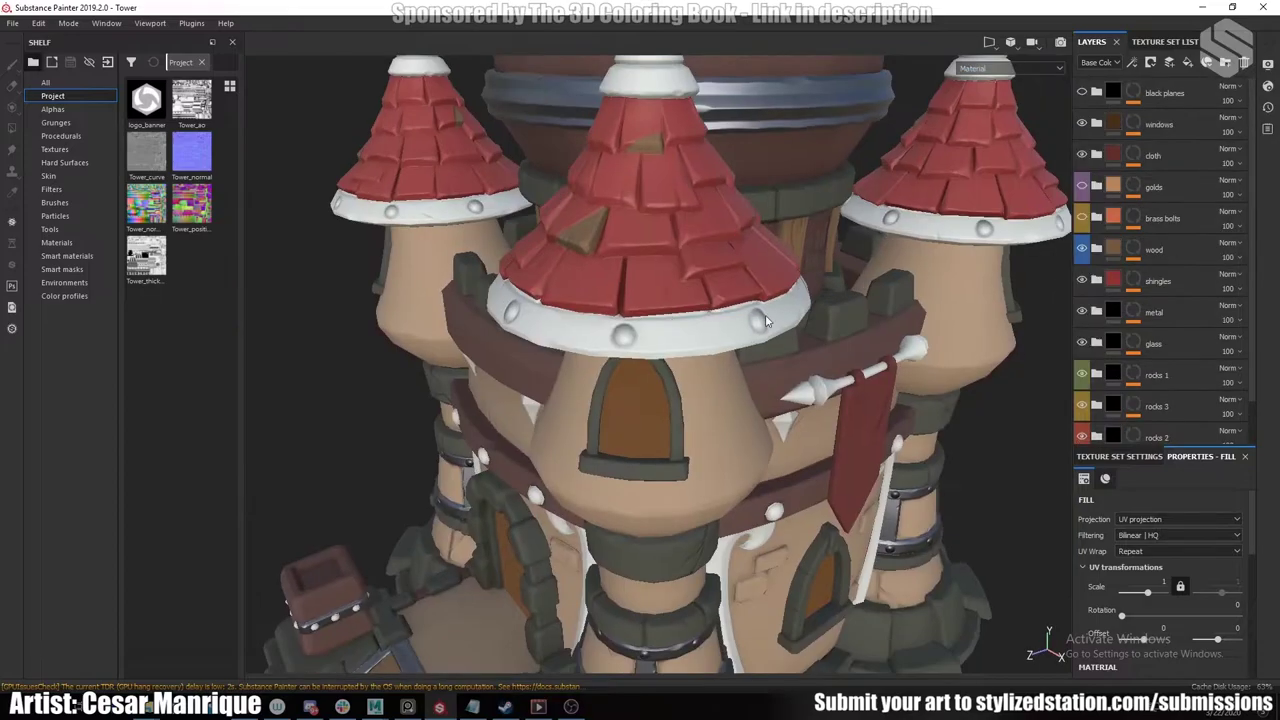
# Show the brass bolts and golds folders and examine the metal trim on the roofs, walls and banner pole.
pyautogui.click(1081, 218)
pyautogui.keyDown('alt'); pyautogui.moveTo(723, 339); pyautogui.dragTo(710, 348); pyautogui.keyUp('alt')
pyautogui.keyDown('alt'); pyautogui.moveTo(782, 416); pyautogui.dragTo(677, 308); pyautogui.keyUp('alt')
pyautogui.click(1081, 187)
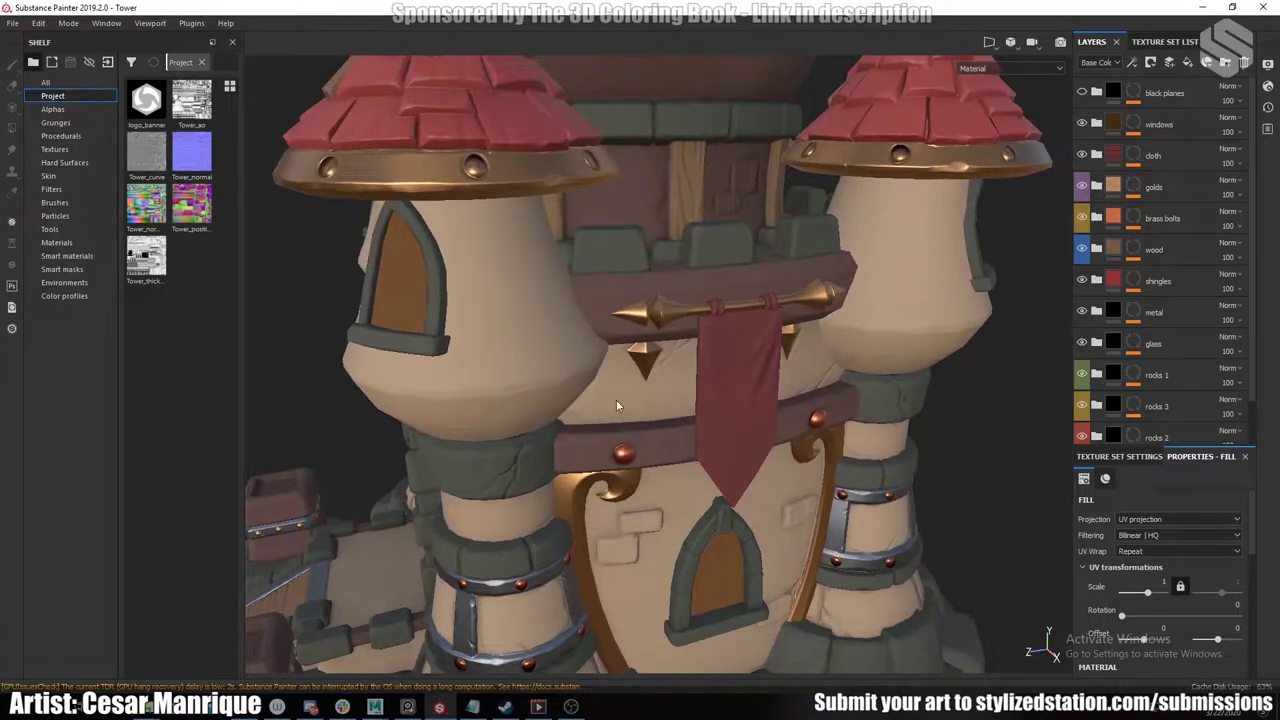
pyautogui.keyDown('alt'); pyautogui.moveTo(574, 408); pyautogui.dragTo(561, 366); pyautogui.keyUp('alt')
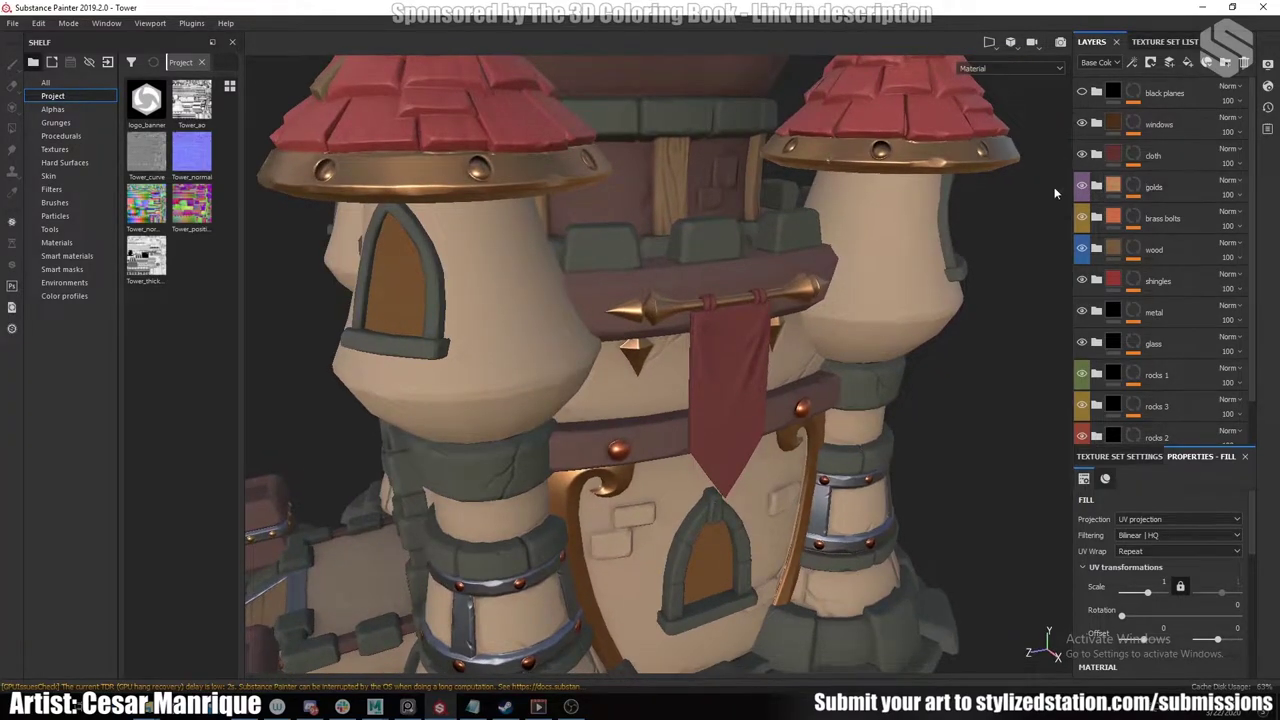
# Compare the hanging banner with the cloth folder off and on, and examine it from several angles.
pyautogui.click(1083, 156)
pyautogui.click(1083, 156)
pyautogui.keyDown('alt'); pyautogui.moveTo(765, 392); pyautogui.dragTo(671, 336); pyautogui.keyUp('alt')
pyautogui.keyDown('alt'); pyautogui.moveTo(671, 336); pyautogui.dragTo(681, 382, button='right'); pyautogui.keyUp('alt')
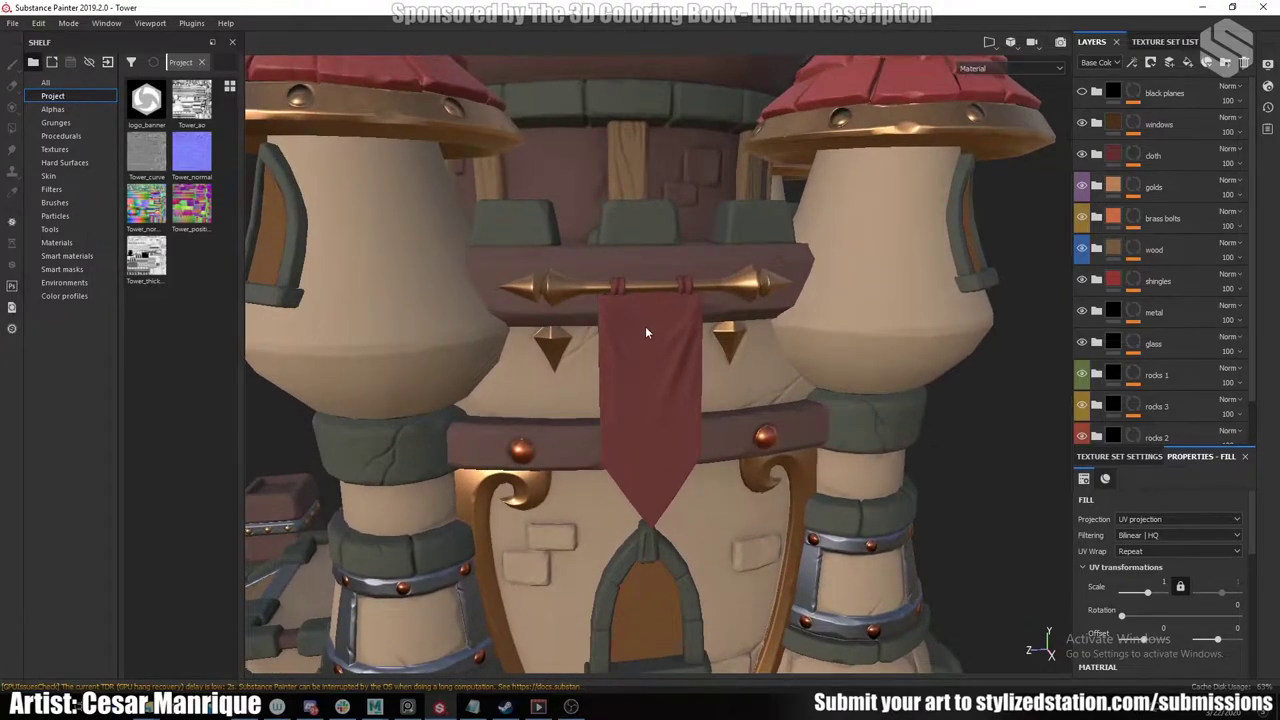
pyautogui.keyDown('alt'); pyautogui.moveTo(645, 332); pyautogui.dragTo(781, 415); pyautogui.keyUp('alt')
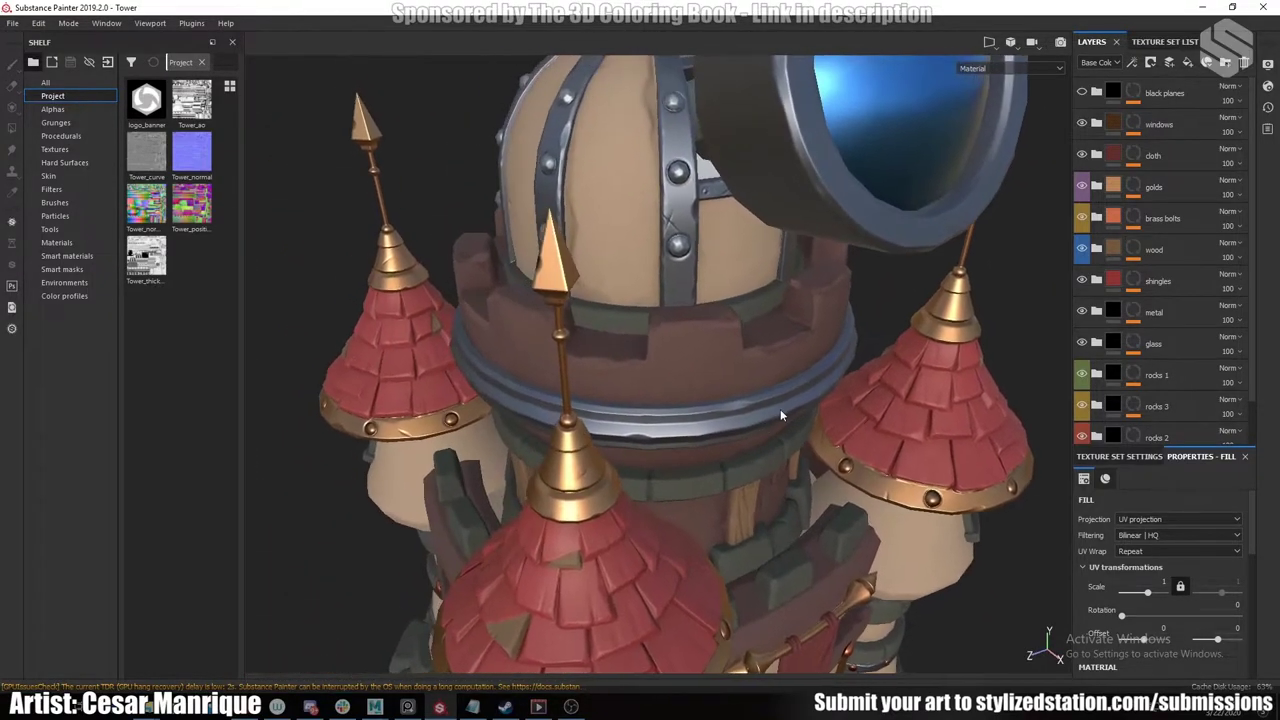
pyautogui.keyDown('alt'); pyautogui.moveTo(781, 415); pyautogui.dragTo(721, 296, button='right'); pyautogui.keyUp('alt')
pyautogui.keyDown('alt'); pyautogui.moveTo(721, 296); pyautogui.dragTo(727, 443); pyautogui.keyUp('alt')
pyautogui.keyDown('alt'); pyautogui.moveTo(727, 443); pyautogui.dragTo(728, 492, button='middle'); pyautogui.keyUp('alt')
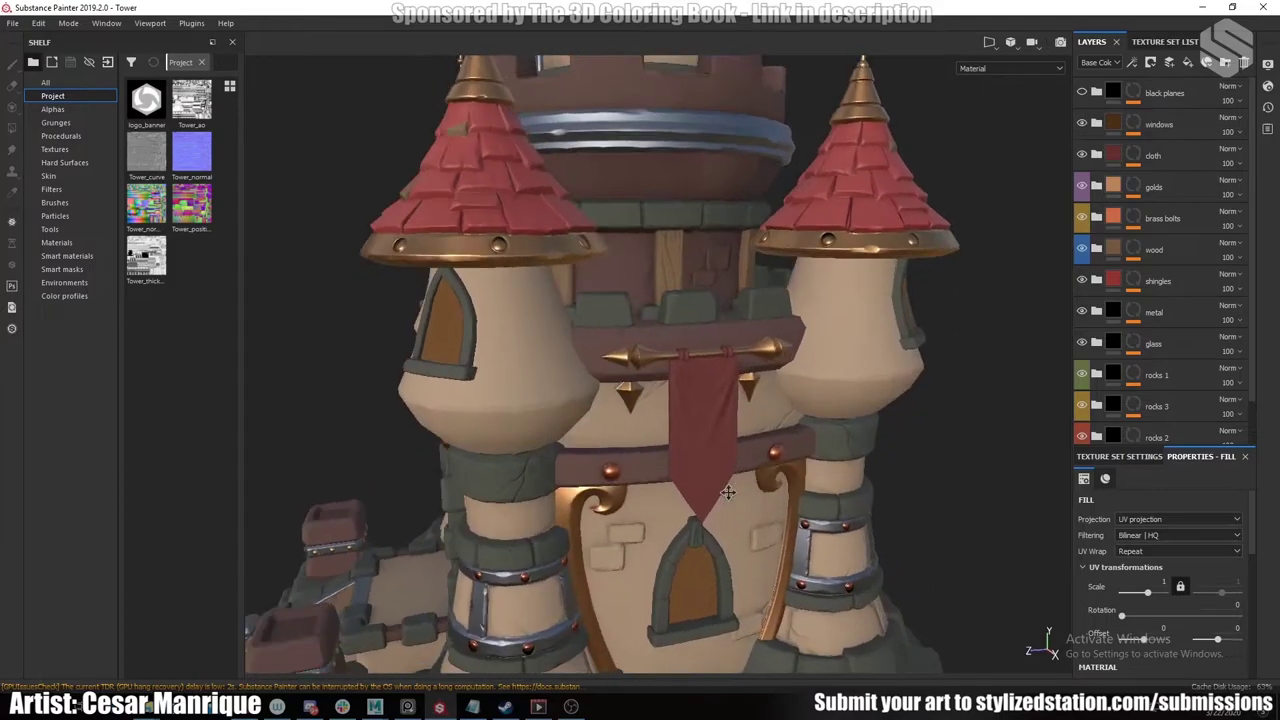
# Compare the arched windows with the windows folder off and on, and examine the lower window closely.
pyautogui.scroll(2, 728, 492)
pyautogui.click(1082, 124)
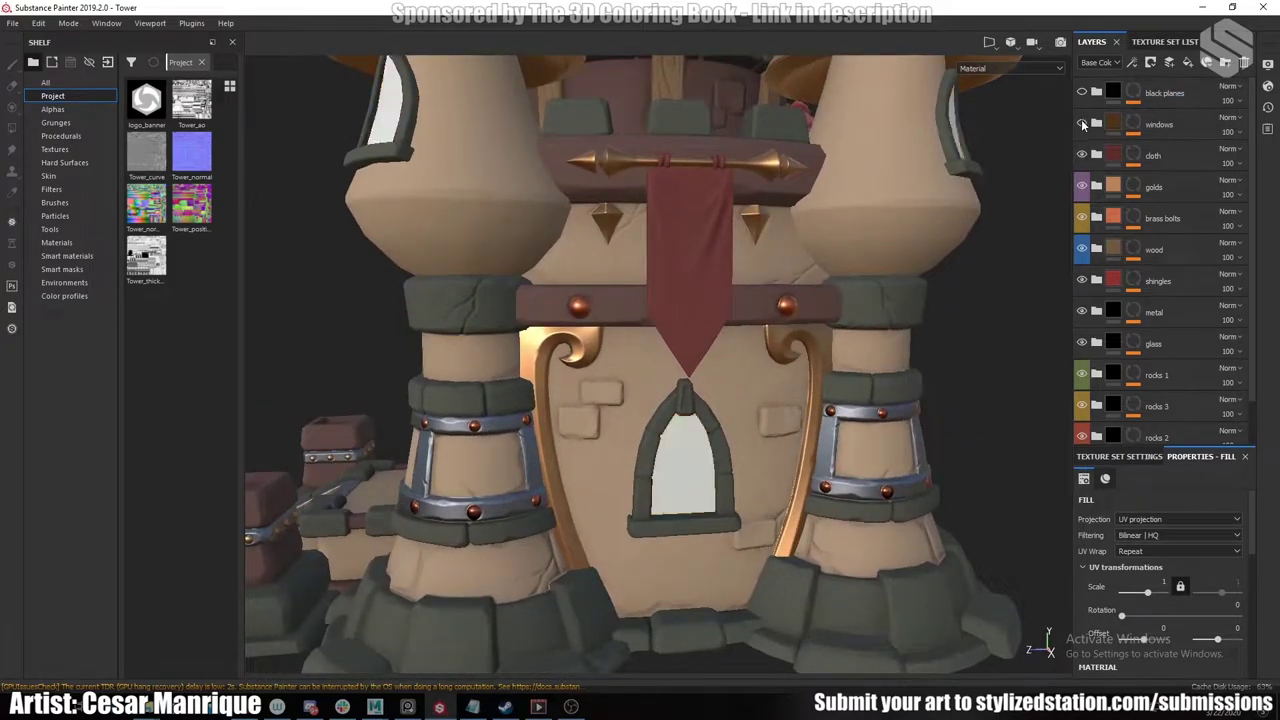
pyautogui.click(1081, 123)
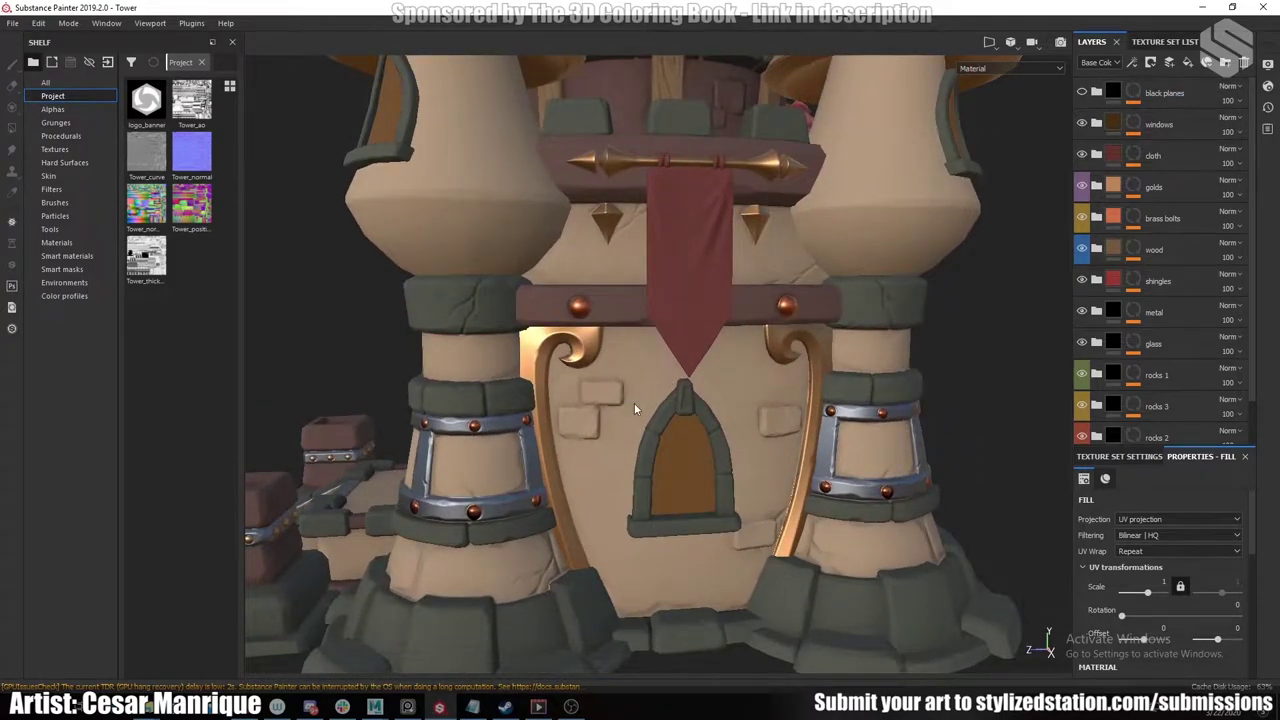
pyautogui.scroll(5, 634, 403)
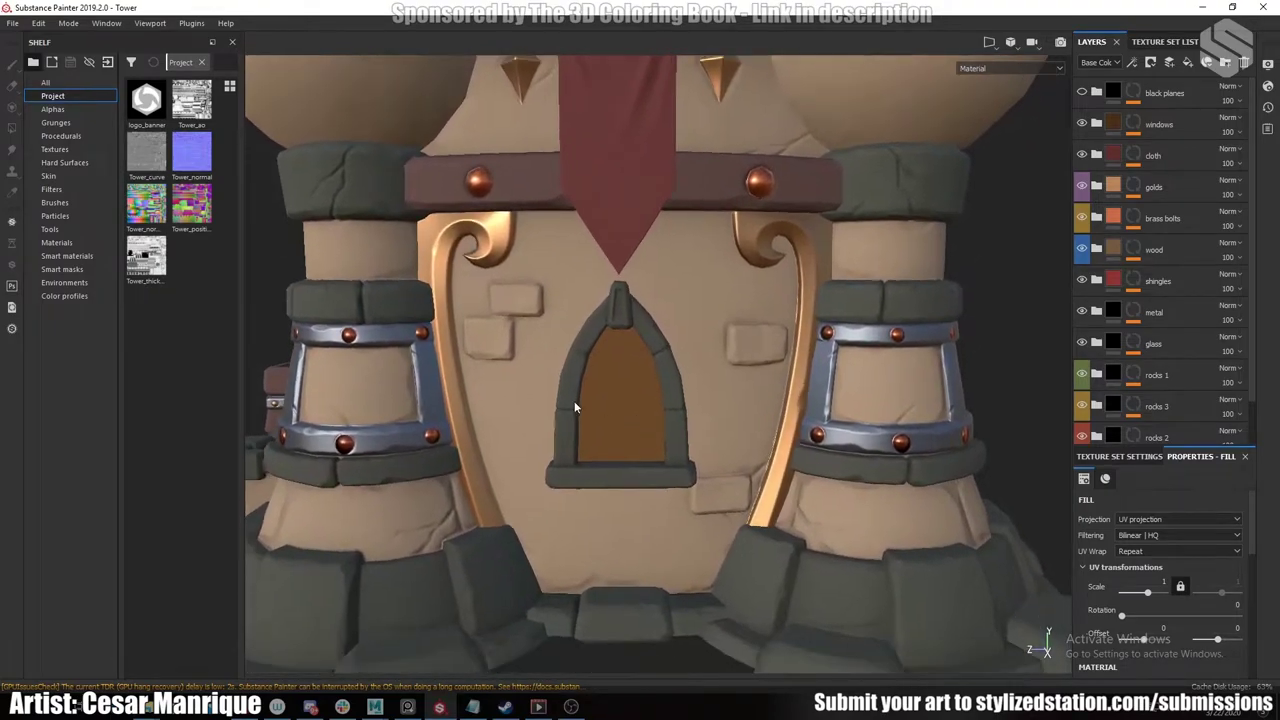
pyautogui.keyDown('alt'); pyautogui.moveTo(574, 407); pyautogui.dragTo(626, 353); pyautogui.keyUp('alt')
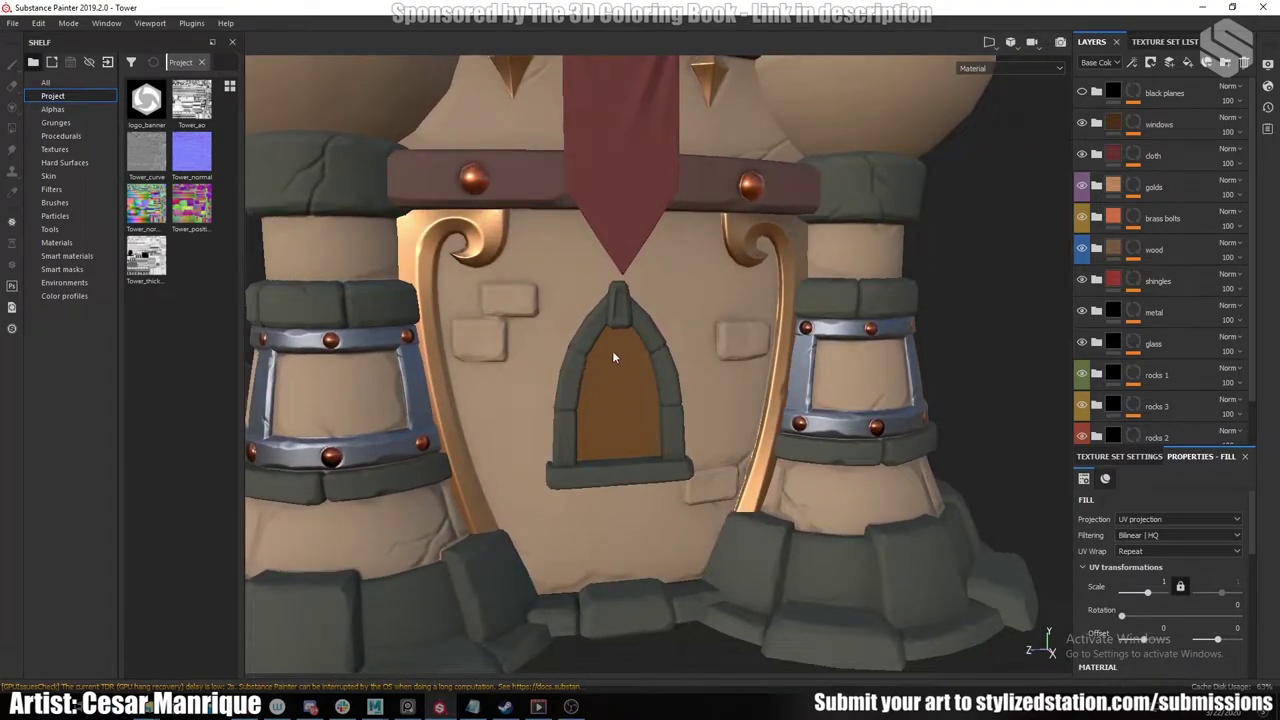
pyautogui.keyDown('alt'); pyautogui.moveTo(614, 411); pyautogui.dragTo(708, 453); pyautogui.keyUp('alt')
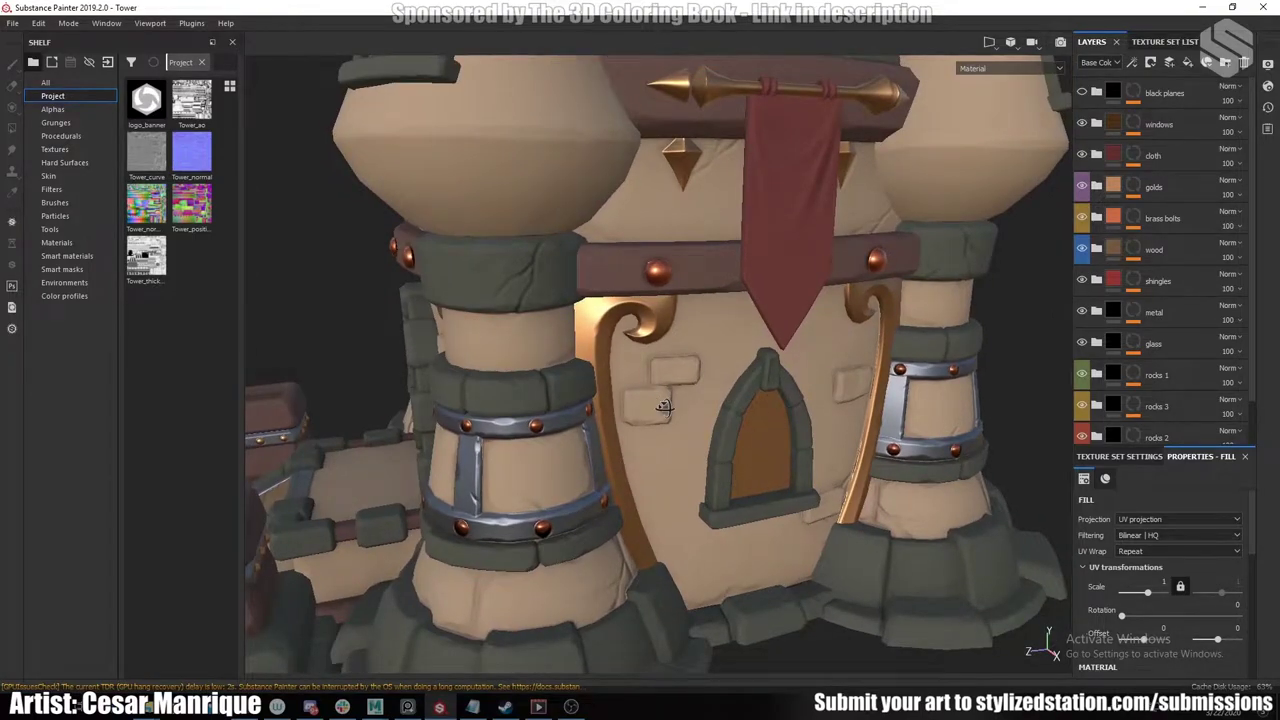
# Show the black planes folder and examine the dome openings around the telescope from the front and back.
pyautogui.keyDown('alt'); pyautogui.moveTo(664, 405); pyautogui.dragTo(664, 298, button='right'); pyautogui.keyUp('alt')
pyautogui.keyDown('alt'); pyautogui.moveTo(664, 298); pyautogui.dragTo(620, 425, button='middle'); pyautogui.keyUp('alt')
pyautogui.keyDown('alt'); pyautogui.moveTo(620, 425); pyautogui.dragTo(650, 432); pyautogui.keyUp('alt')
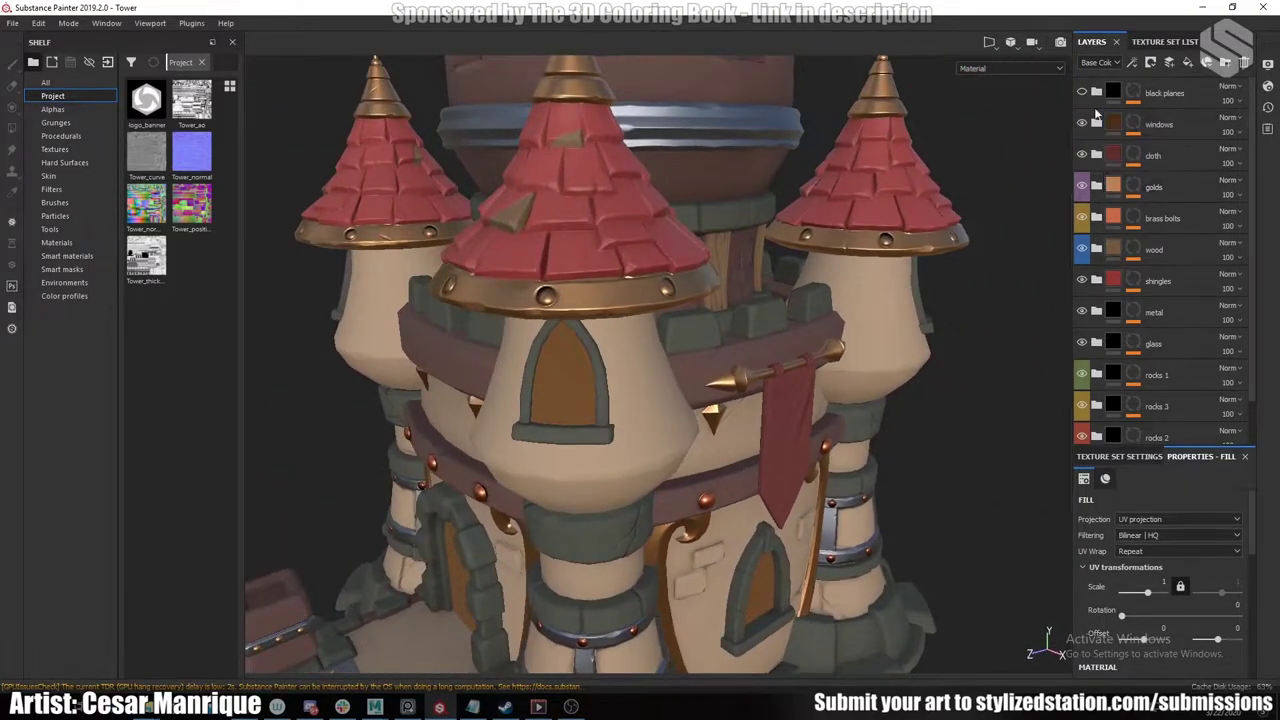
pyautogui.keyDown('alt'); pyautogui.moveTo(618, 229); pyautogui.dragTo(684, 345); pyautogui.keyUp('alt')
pyautogui.keyDown('alt'); pyautogui.moveTo(685, 345); pyautogui.dragTo(656, 510, button='middle'); pyautogui.keyUp('alt')
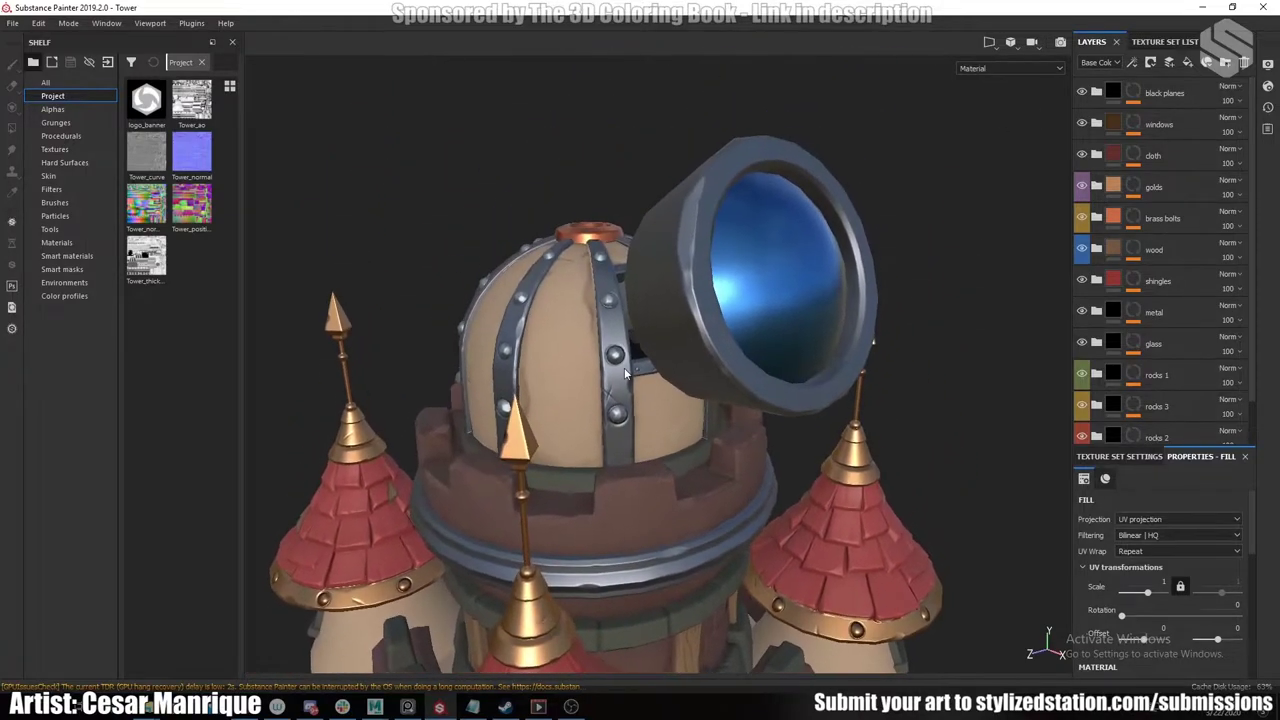
pyautogui.keyDown('alt'); pyautogui.moveTo(656, 510); pyautogui.dragTo(657, 463); pyautogui.keyUp('alt')
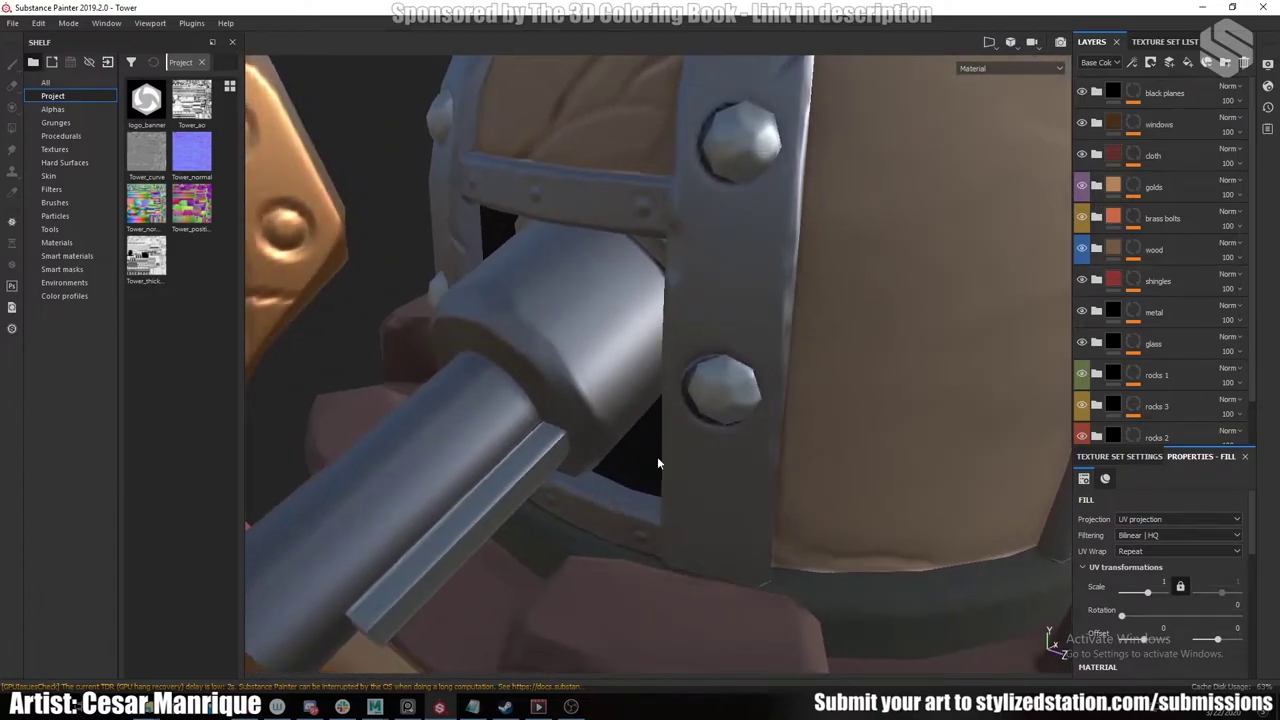
pyautogui.keyDown('alt'); pyautogui.moveTo(531, 418); pyautogui.dragTo(636, 430); pyautogui.keyUp('alt')
pyautogui.scroll(-10, 664, 384)
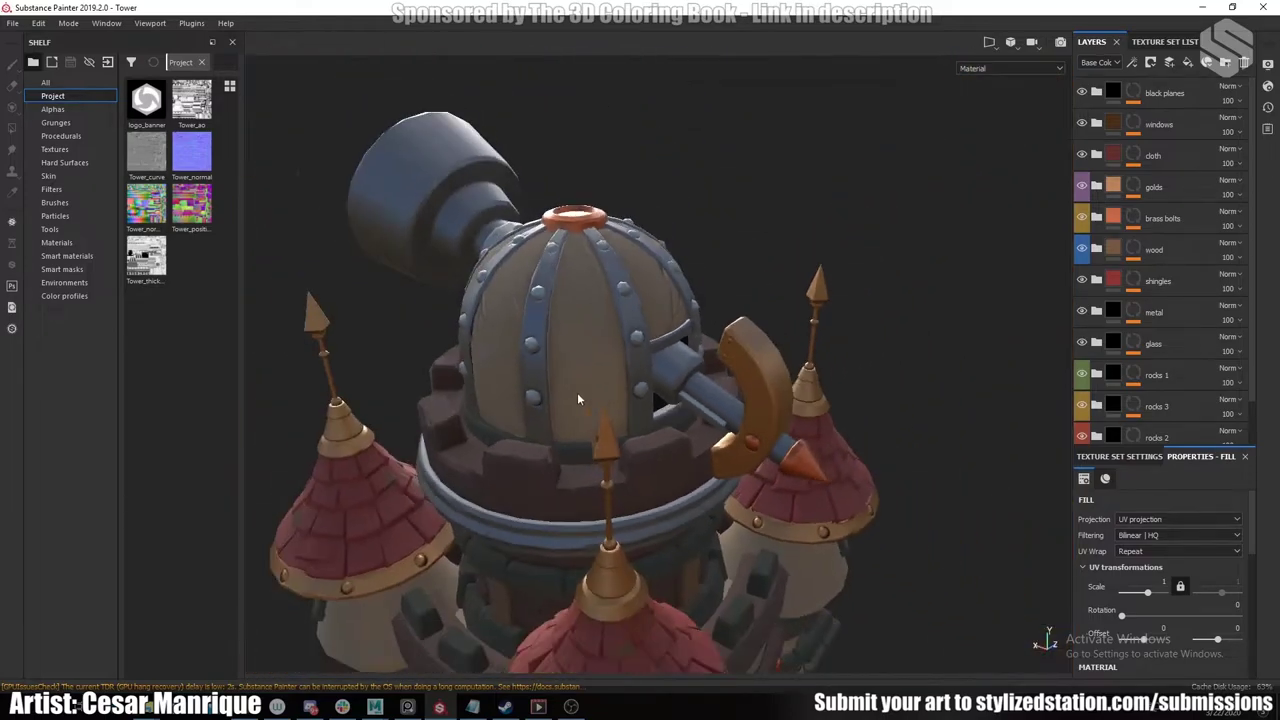
pyautogui.keyDown('alt'); pyautogui.moveTo(577, 392); pyautogui.dragTo(646, 588); pyautogui.keyUp('alt')
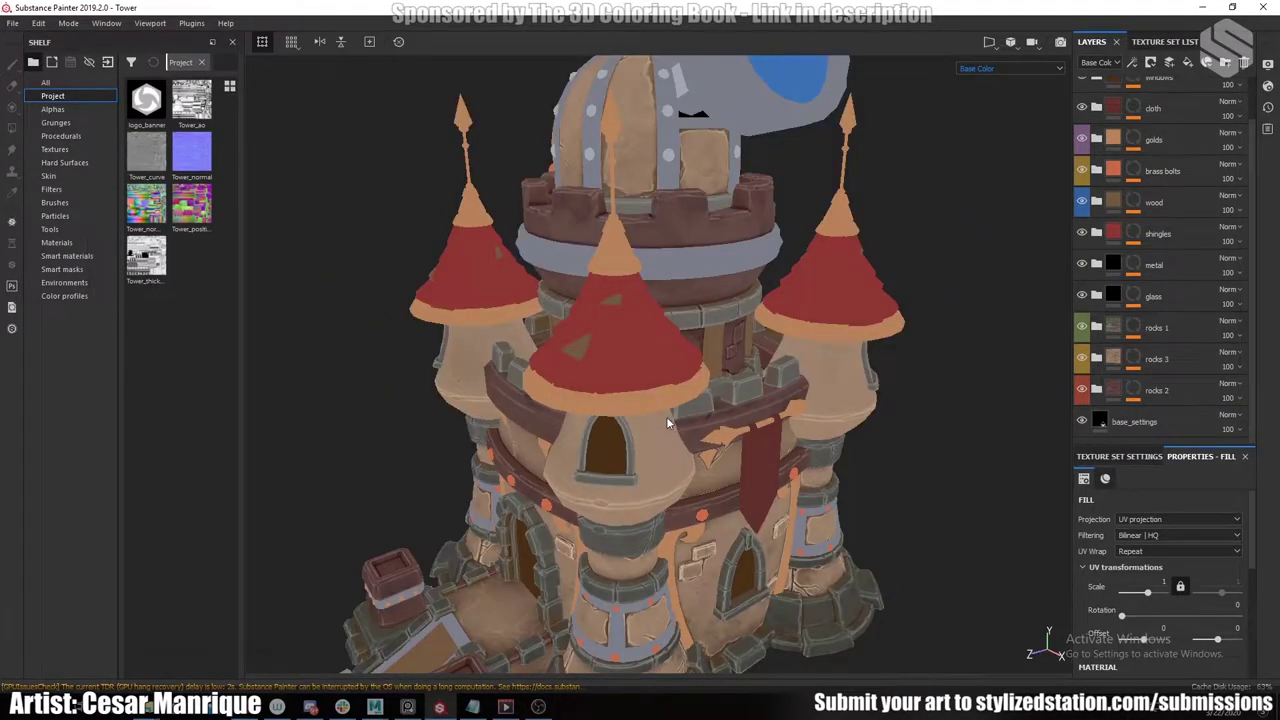
# Examine the whole tower in base color, focusing on the stone materials and the flat red turret roofs.
pyautogui.scroll(-4, 750, 378)
pyautogui.keyDown('alt'); pyautogui.moveTo(667, 421); pyautogui.dragTo(806, 382, button='middle'); pyautogui.keyUp('alt')
pyautogui.scroll(3, 745, 380)
pyautogui.keyDown('alt'); pyautogui.moveTo(755, 410); pyautogui.dragTo(705, 368); pyautogui.keyUp('alt')
pyautogui.keyDown('alt'); pyautogui.moveTo(700, 452); pyautogui.dragTo(718, 400, button='middle'); pyautogui.keyUp('alt')
pyautogui.scroll(3, 701, 414)
pyautogui.keyDown('alt'); pyautogui.moveTo(700, 414); pyautogui.dragTo(746, 404); pyautogui.keyUp('alt')
pyautogui.keyDown('alt'); pyautogui.moveTo(746, 404); pyautogui.dragTo(764, 440, button='middle'); pyautogui.keyUp('alt')
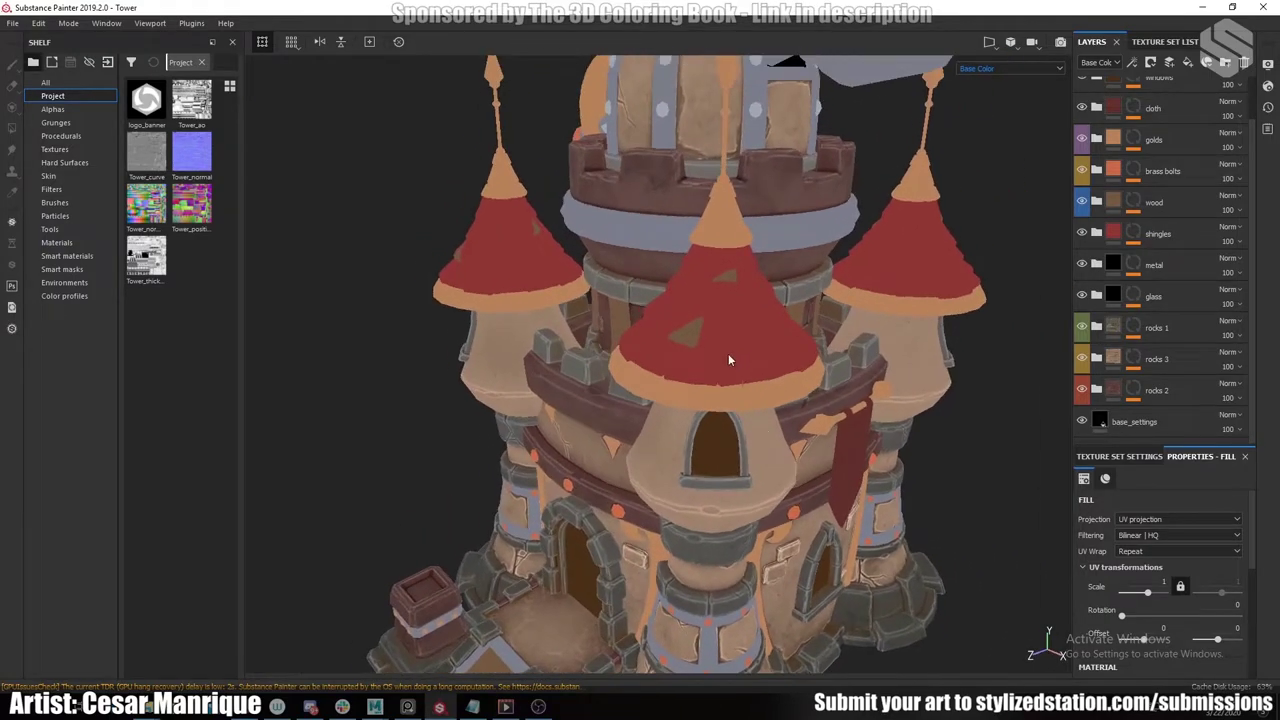
pyautogui.scroll(1, 728, 358)
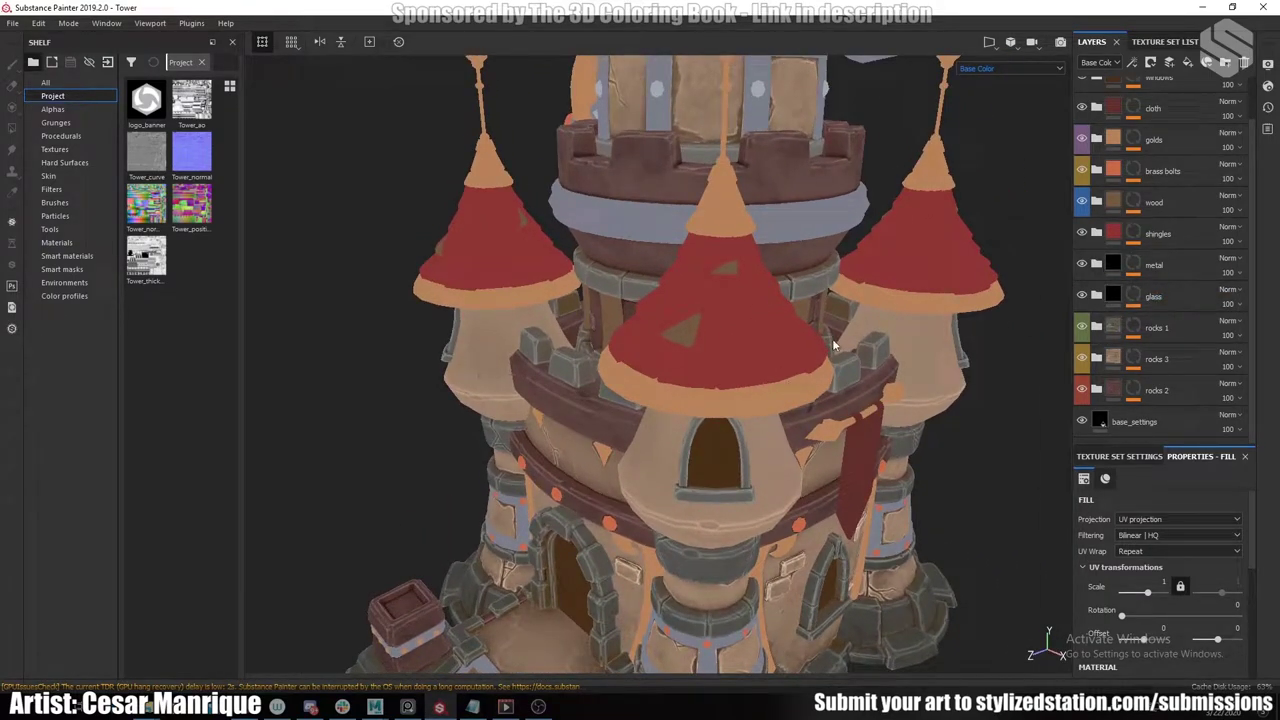
# Expand the shingles folder and bring its layers into view for the roof material breakdown.
pyautogui.keyDown('alt'); pyautogui.moveTo(815, 372); pyautogui.dragTo(748, 380); pyautogui.keyUp('alt')
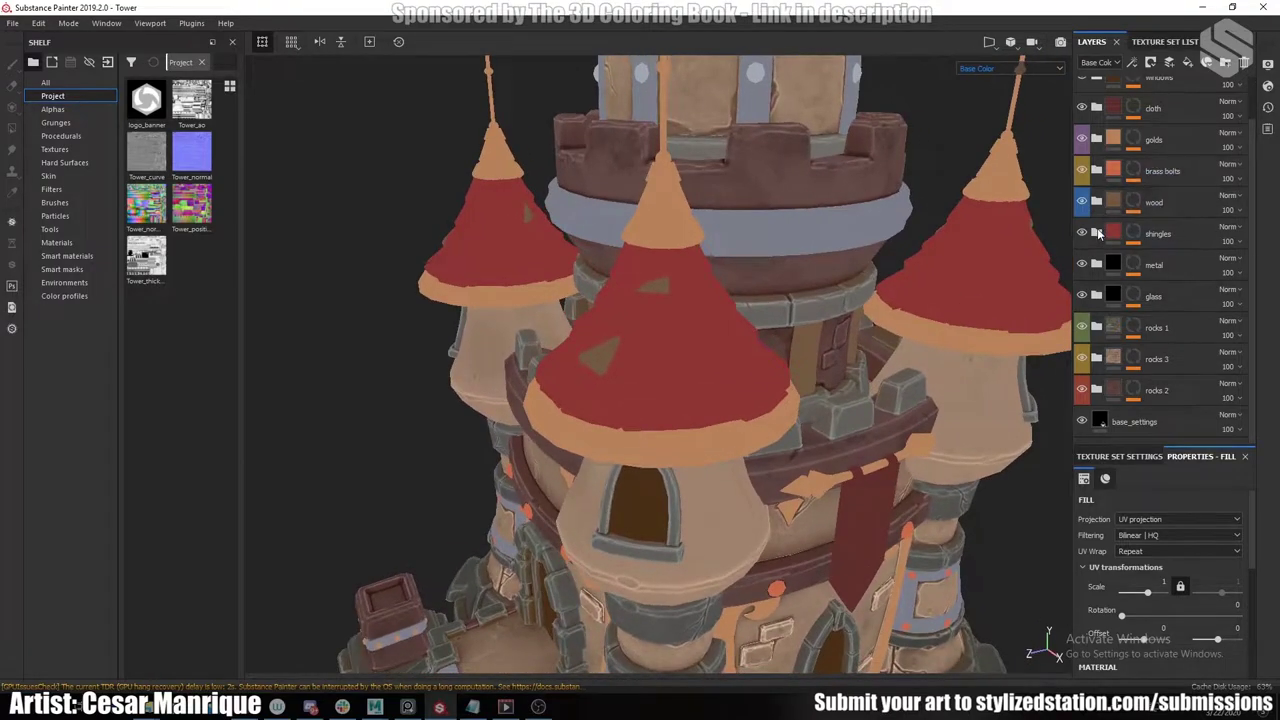
pyautogui.click(1097, 234)
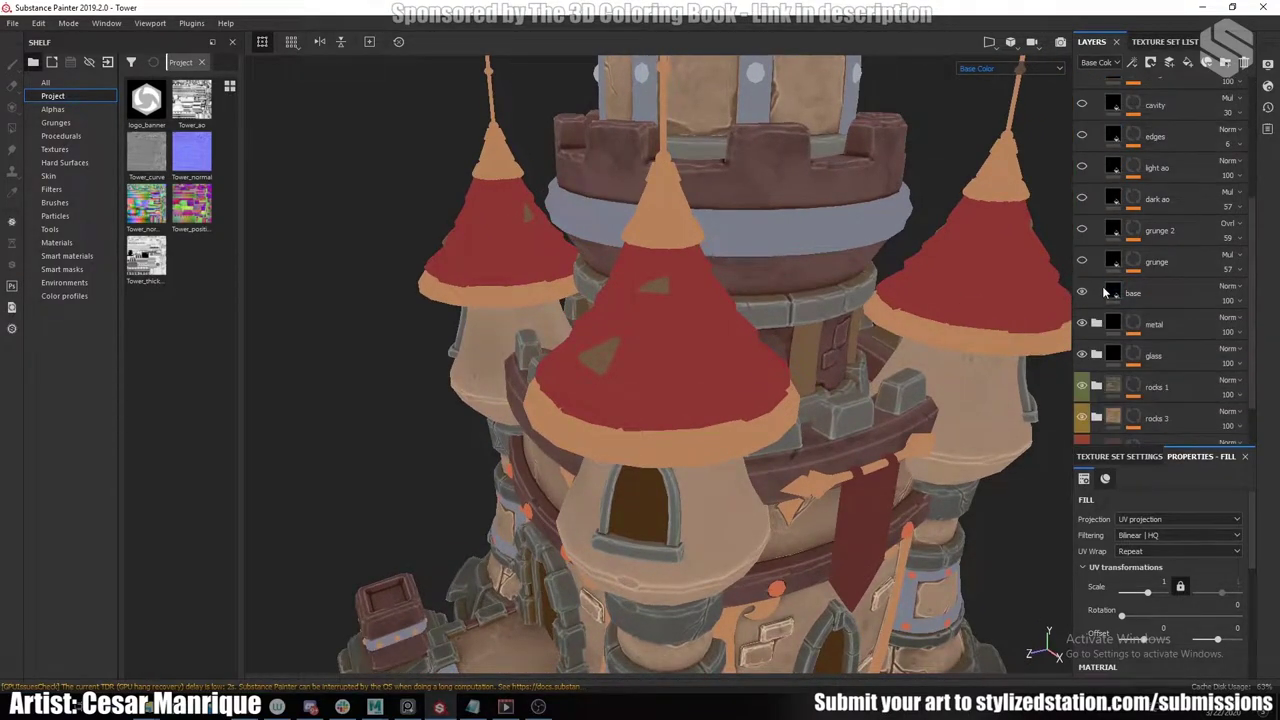
pyautogui.scroll(2, 1097, 293)
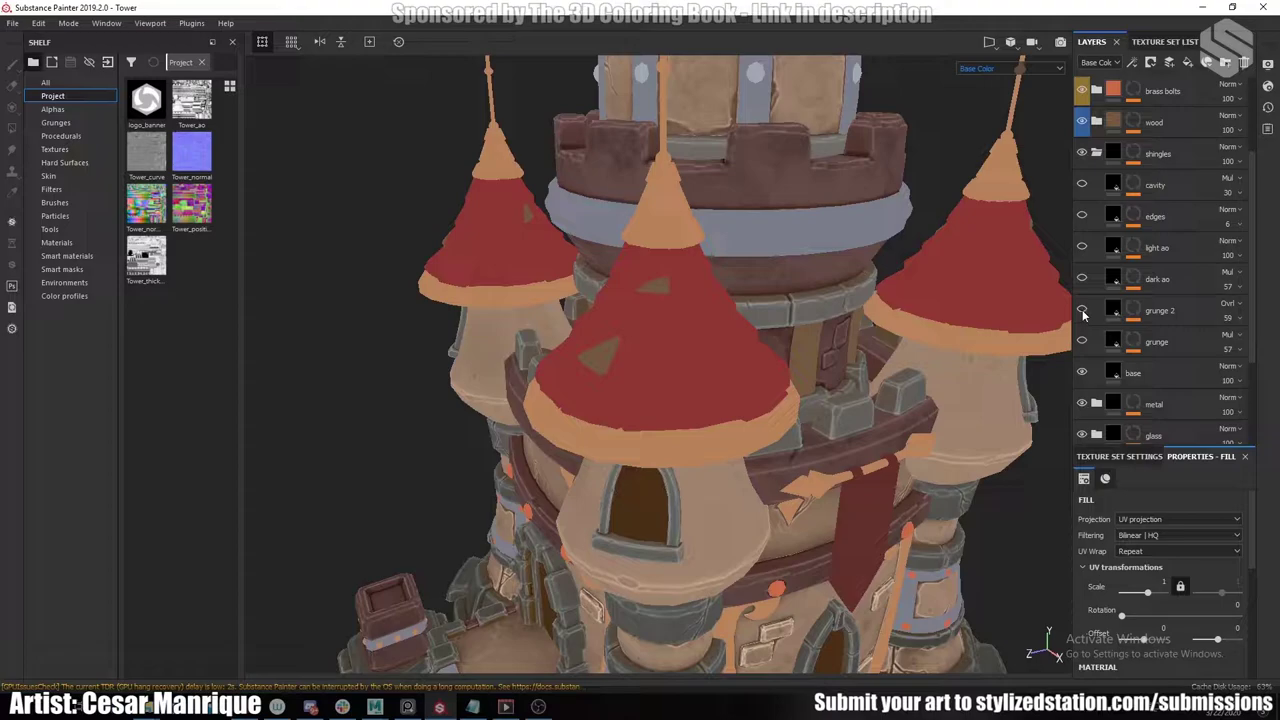
# Show the shingles folder's dark ao, cavity, edges and light ao layers and examine their effect on the turret roof.
pyautogui.scroll(3, 697, 349)
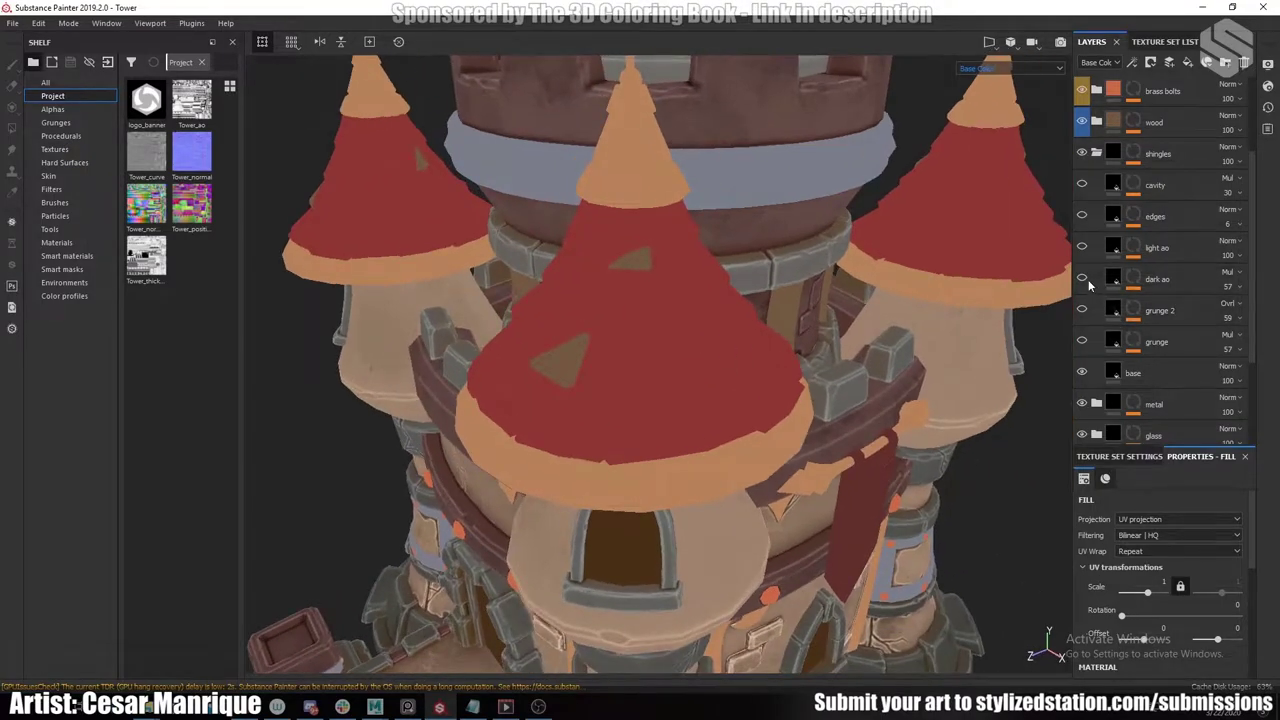
pyautogui.click(1084, 280)
pyautogui.scroll(3, 708, 338)
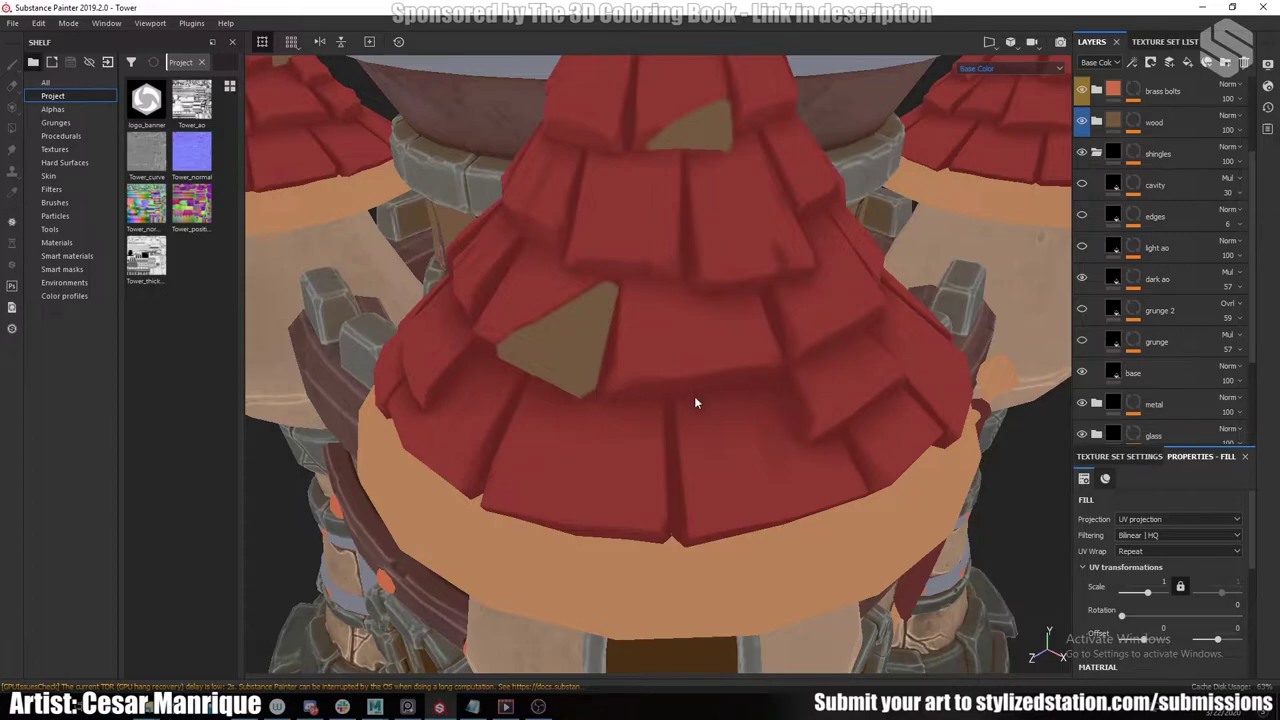
pyautogui.click(1083, 186)
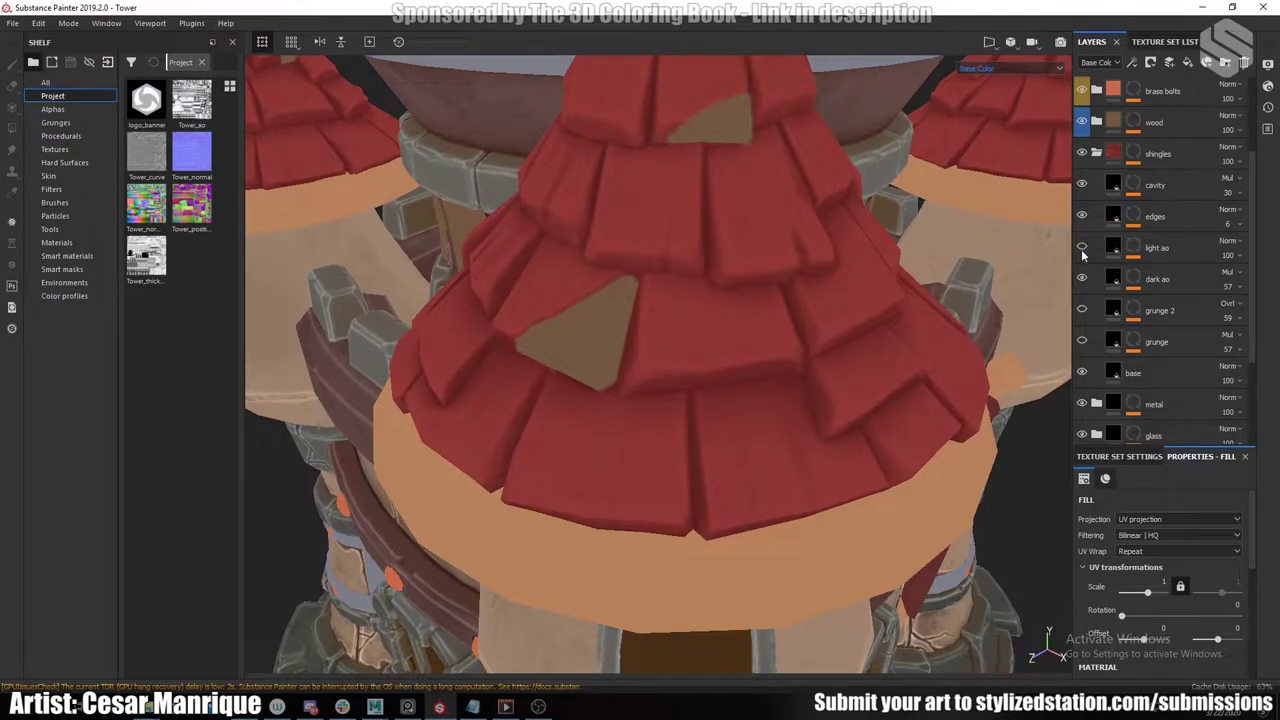
pyautogui.click(1082, 248)
pyautogui.moveTo(774, 388)
pyautogui.keyDown('alt'); pyautogui.mouseDown()
pyautogui.moveTo(729, 374)
pyautogui.moveTo(750, 355)
pyautogui.moveTo(850, 340)
pyautogui.mouseUp(); pyautogui.keyUp('alt')
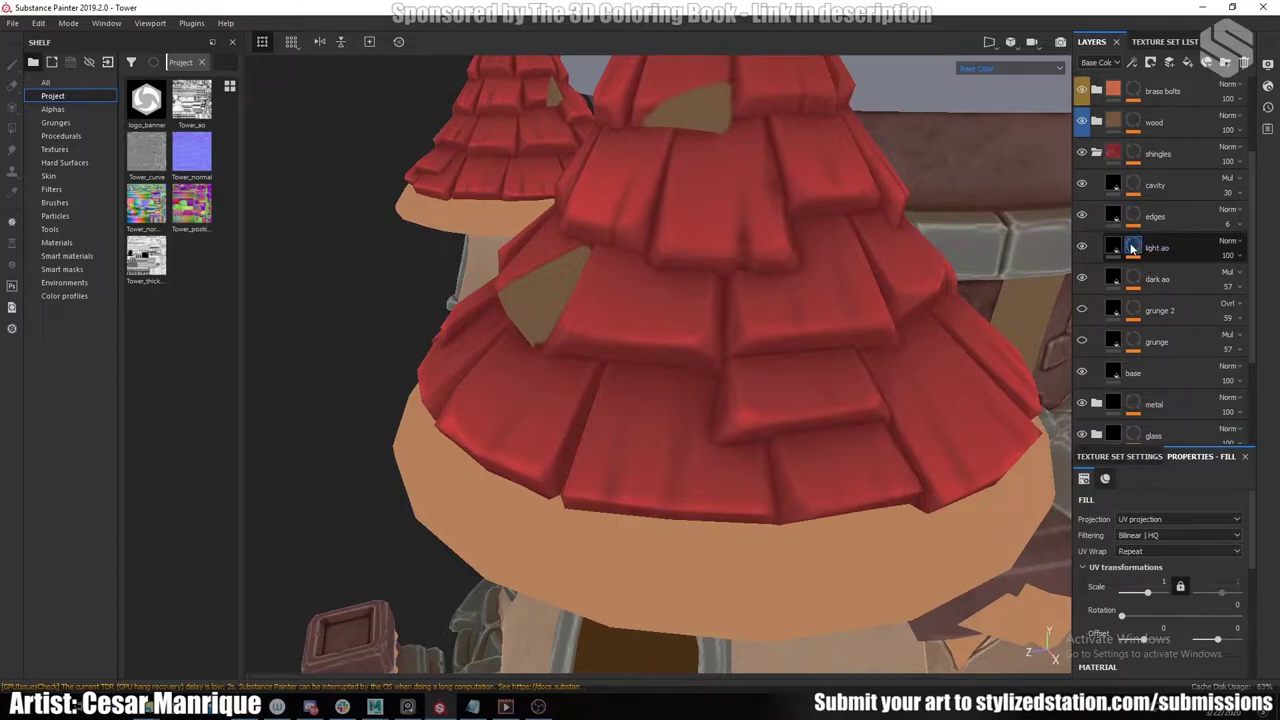
pyautogui.keyDown('alt'); pyautogui.moveTo(786, 398); pyautogui.dragTo(579, 330); pyautogui.keyUp('alt')
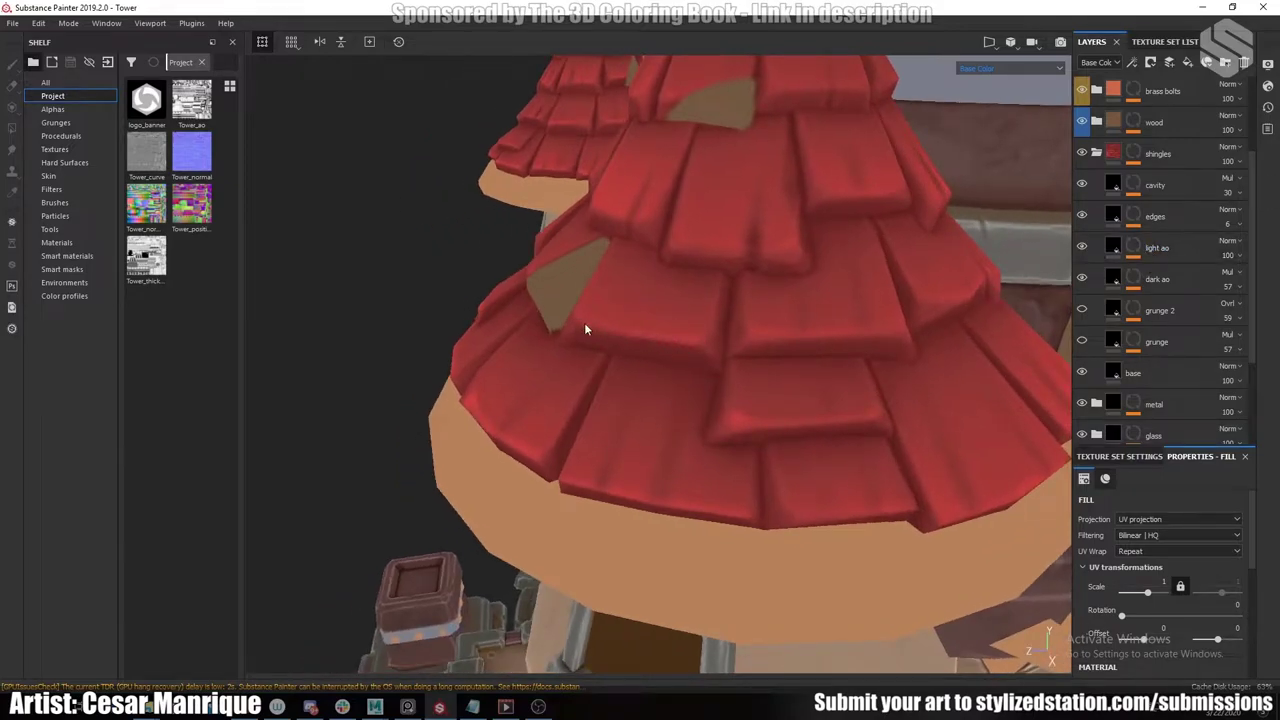
pyautogui.moveTo(707, 383)
pyautogui.keyDown('alt'); pyautogui.mouseDown()
pyautogui.moveTo(729, 380)
pyautogui.moveTo(737, 394)
pyautogui.moveTo(717, 380)
pyautogui.moveTo(689, 409)
pyautogui.moveTo(703, 382)
pyautogui.mouseUp(); pyautogui.keyUp('alt')
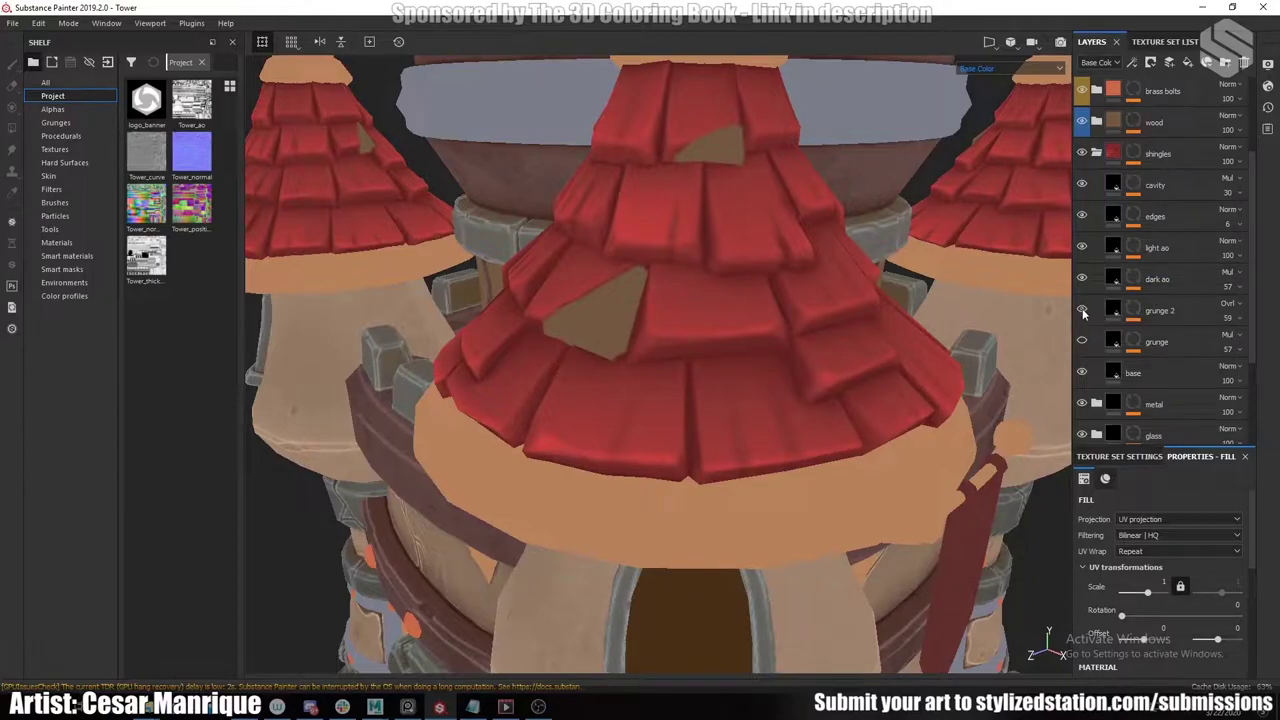
# Show the shingles' grunge 2 and grunge layers and inspect both layers' masks on the turret roof.
pyautogui.moveTo(740, 342)
pyautogui.keyDown('alt'); pyautogui.mouseDown()
pyautogui.moveTo(876, 342)
pyautogui.moveTo(763, 347)
pyautogui.mouseUp(); pyautogui.keyUp('alt')
pyautogui.click(1081, 342)
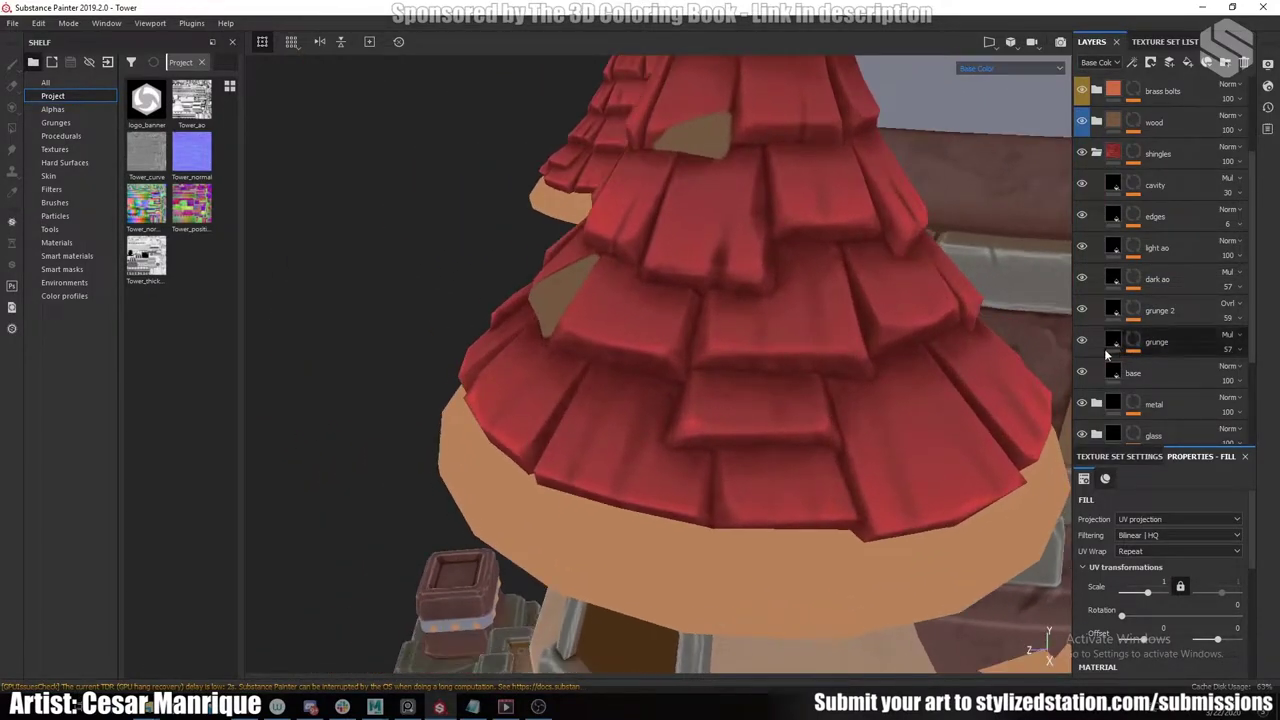
pyautogui.click(1148, 346)
pyautogui.click(1141, 343)
pyautogui.keyDown('alt'); pyautogui.click(1135, 341); pyautogui.keyUp('alt')
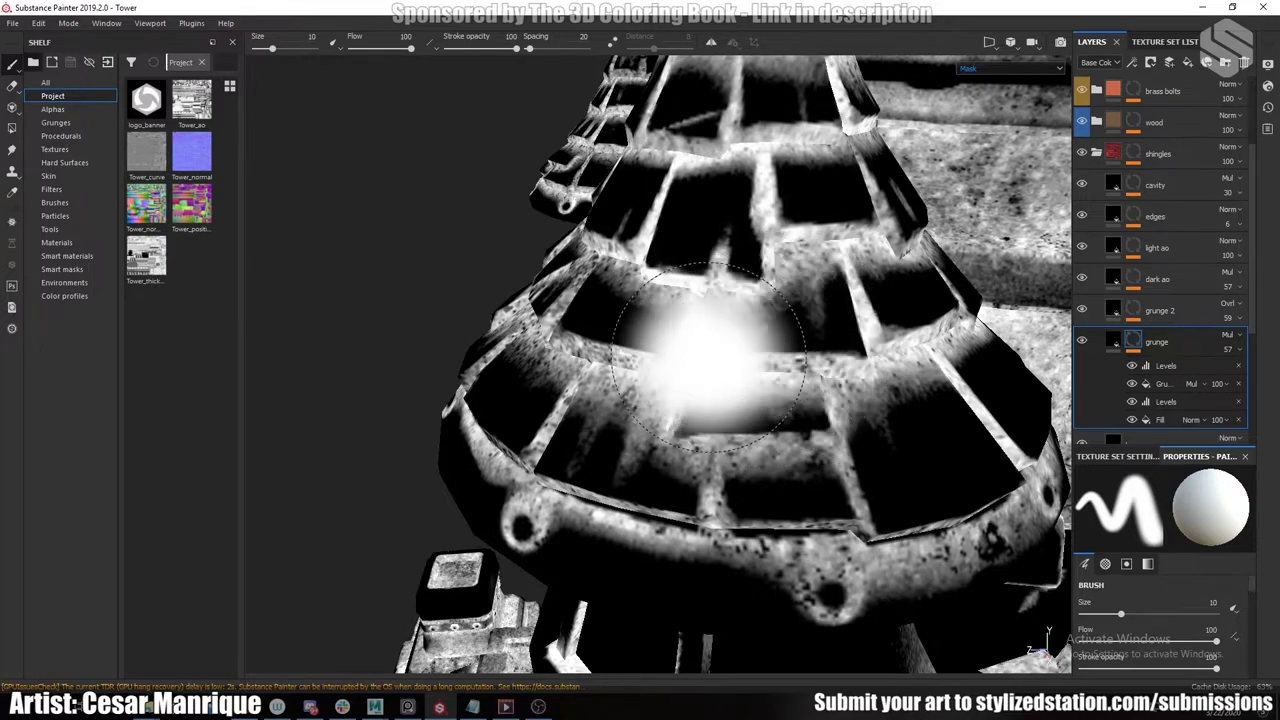
pyautogui.moveTo(798, 372)
pyautogui.keyDown('alt'); pyautogui.mouseDown()
pyautogui.moveTo(742, 415)
pyautogui.moveTo(754, 380)
pyautogui.moveTo(717, 426)
pyautogui.moveTo(804, 371)
pyautogui.mouseUp(); pyautogui.keyUp('alt')
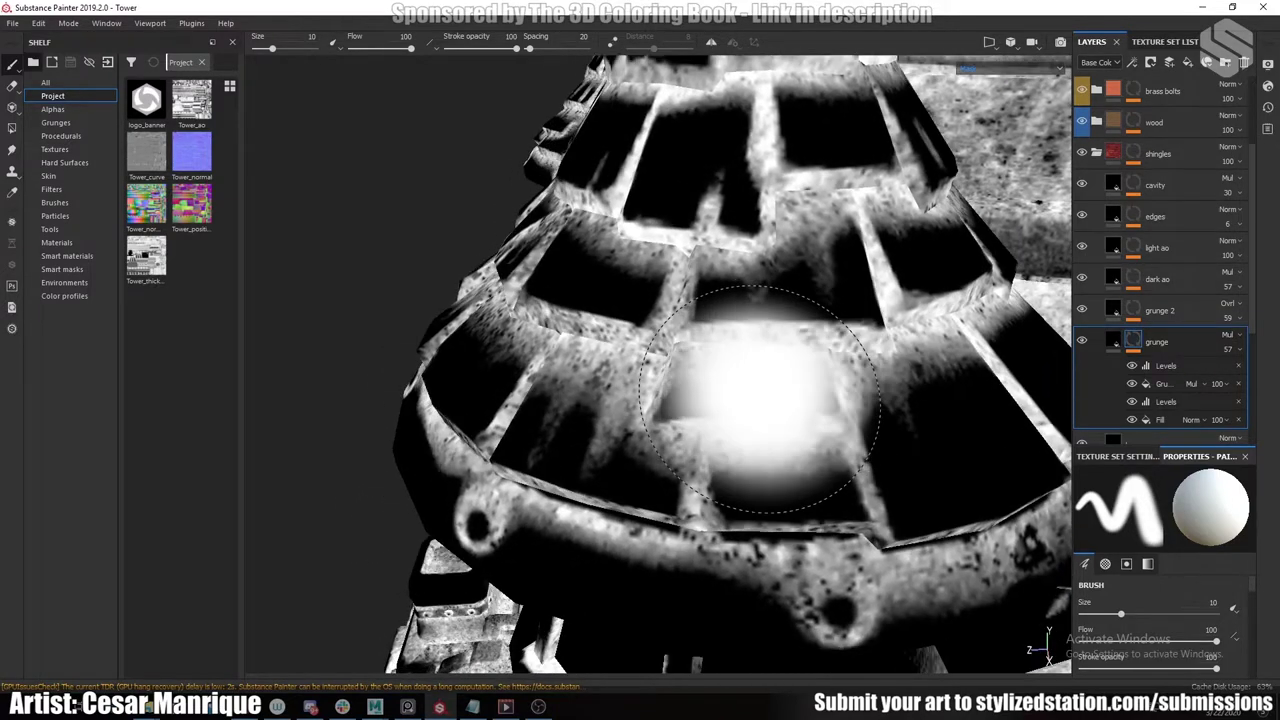
pyautogui.keyDown('alt'); pyautogui.moveTo(750, 403); pyautogui.dragTo(805, 388); pyautogui.keyUp('alt')
pyautogui.keyDown('alt'); pyautogui.click(1139, 312); pyautogui.keyUp('alt')
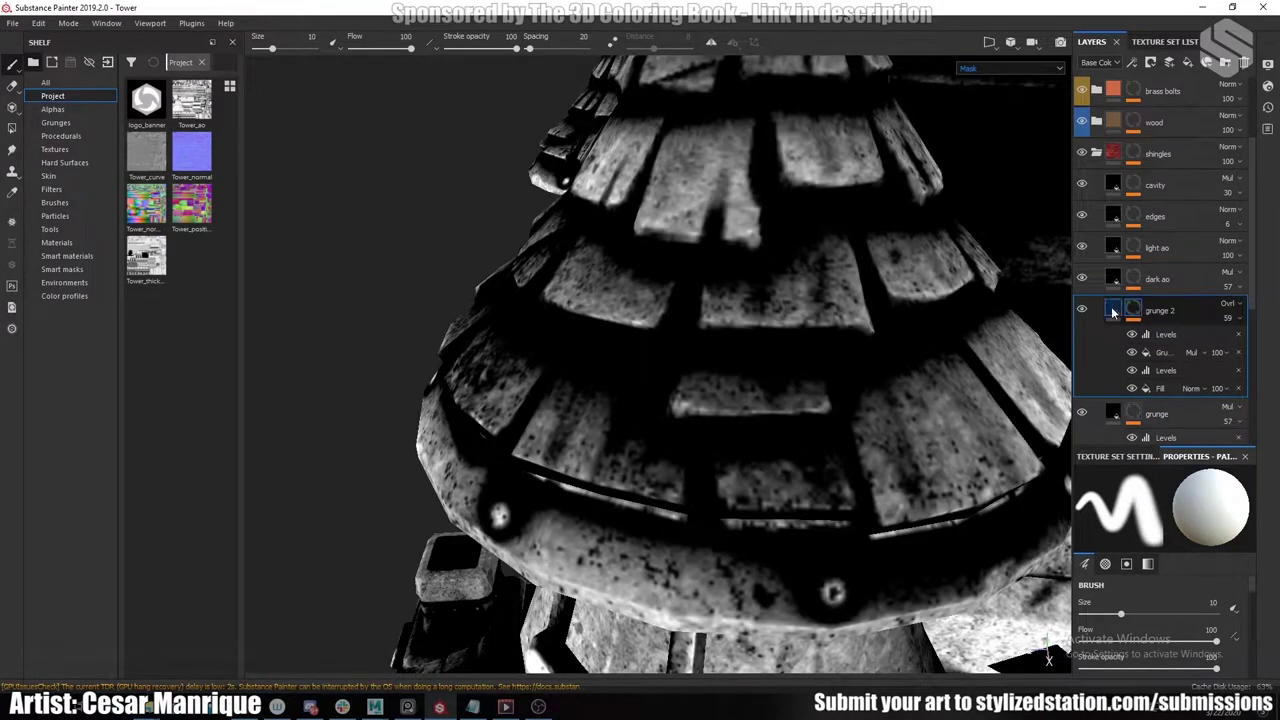
pyautogui.click(1113, 312)
# Compare the turret roof with the grunge layer off and on, and likewise with the grunge 2 layer.
pyautogui.scroll(-2, 754, 403)
pyautogui.keyDown('alt'); pyautogui.moveTo(691, 369); pyautogui.dragTo(786, 364); pyautogui.keyUp('alt')
pyautogui.click(1082, 342)
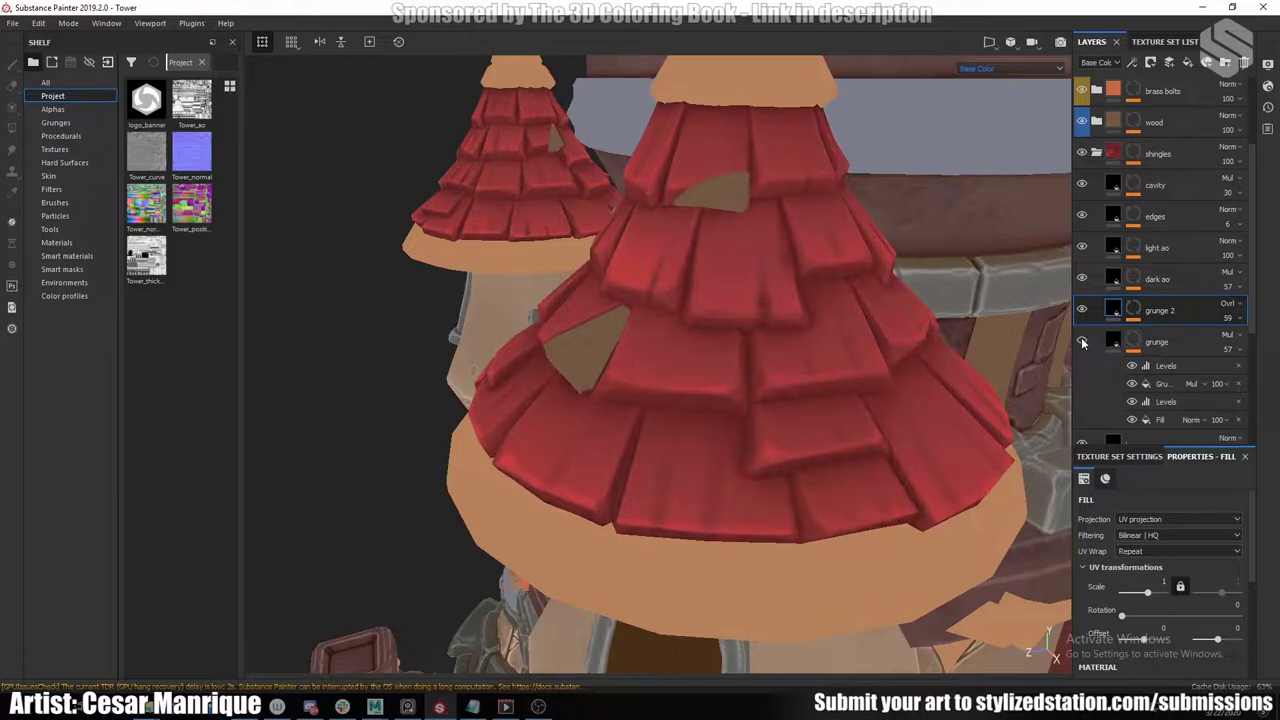
pyautogui.click(1082, 342)
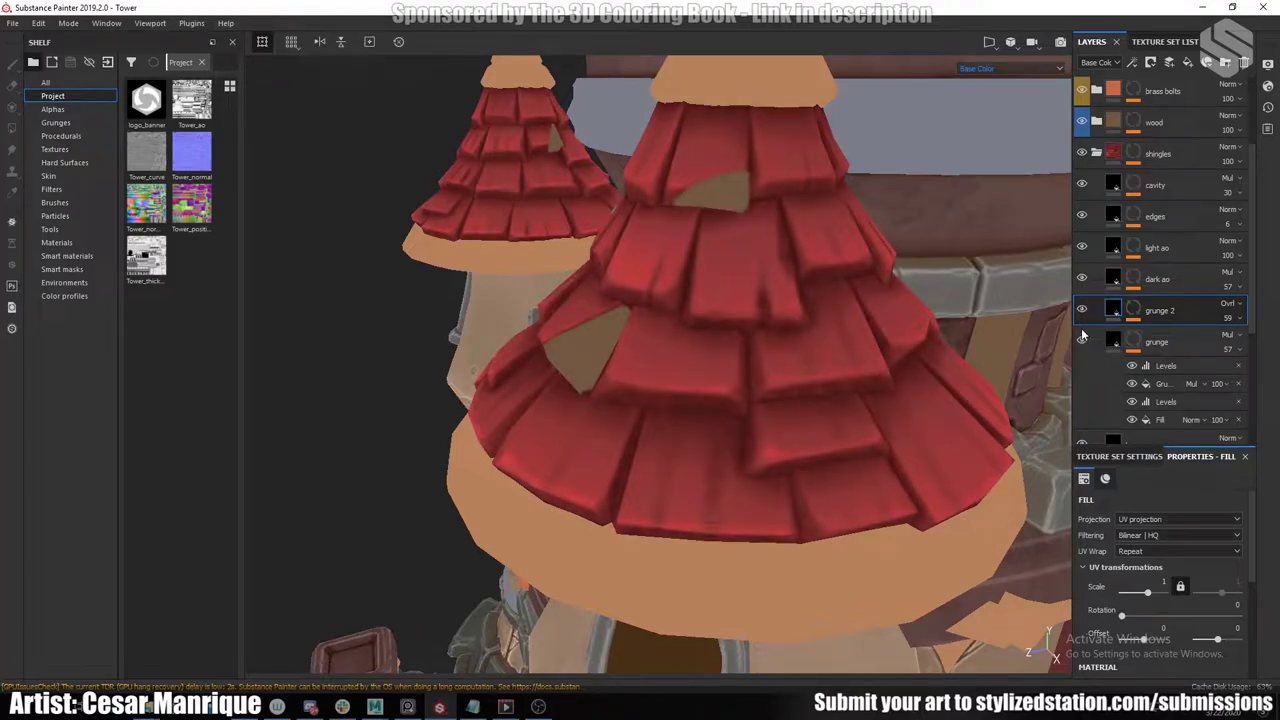
pyautogui.click(1083, 310)
pyautogui.click(1082, 311)
# Examine the shingles up close and from farther away, comparing them once more with grunge 2 off and on.
pyautogui.keyDown('alt'); pyautogui.moveTo(780, 397); pyautogui.dragTo(718, 380); pyautogui.keyUp('alt')
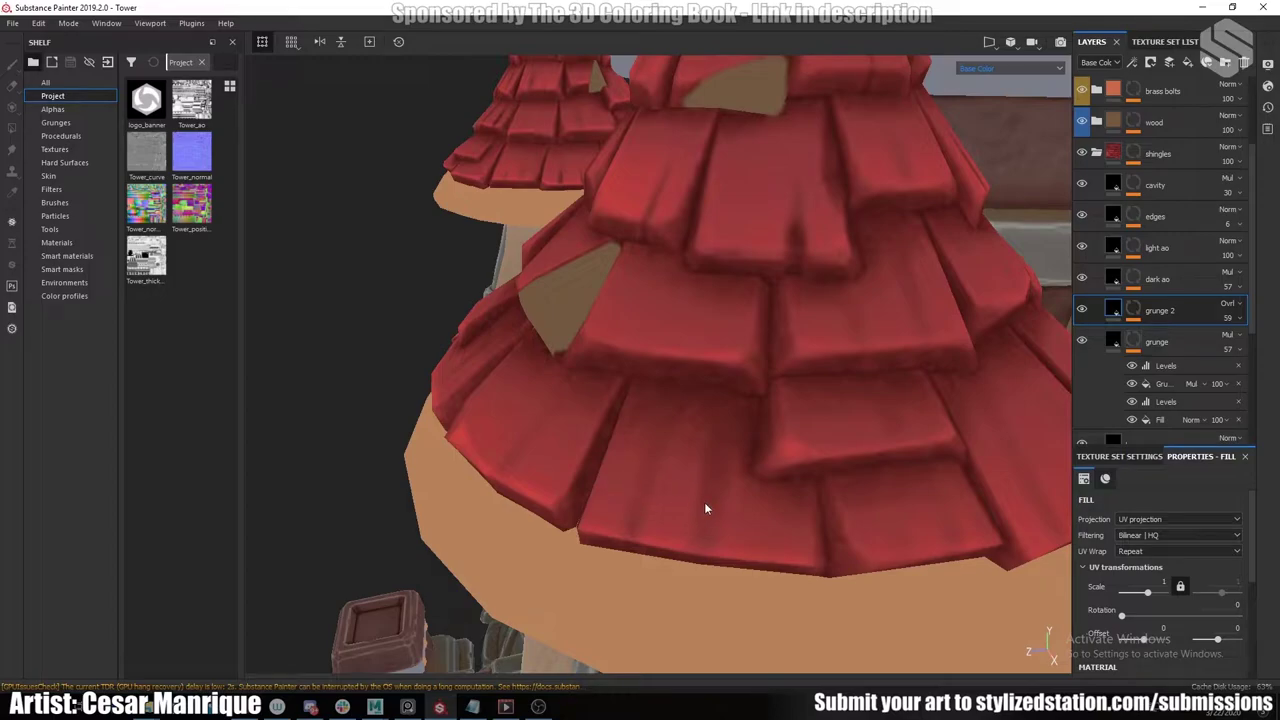
pyautogui.keyDown('alt'); pyautogui.moveTo(1035, 325); pyautogui.dragTo(695, 405, button='right'); pyautogui.keyUp('alt')
pyautogui.keyDown('alt'); pyautogui.moveTo(695, 405); pyautogui.dragTo(676, 396); pyautogui.keyUp('alt')
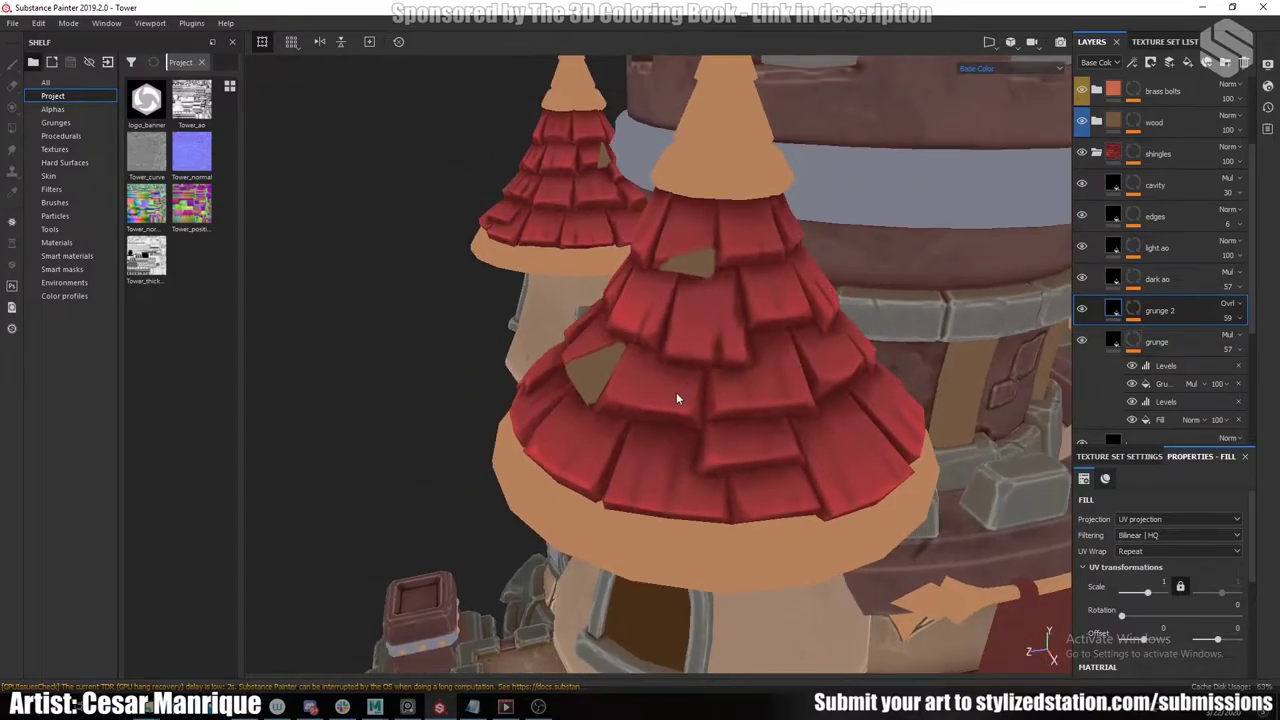
pyautogui.keyDown('alt'); pyautogui.moveTo(676, 396); pyautogui.dragTo(629, 426, button='right'); pyautogui.keyUp('alt')
pyautogui.click(1081, 309)
pyautogui.click(1081, 309)
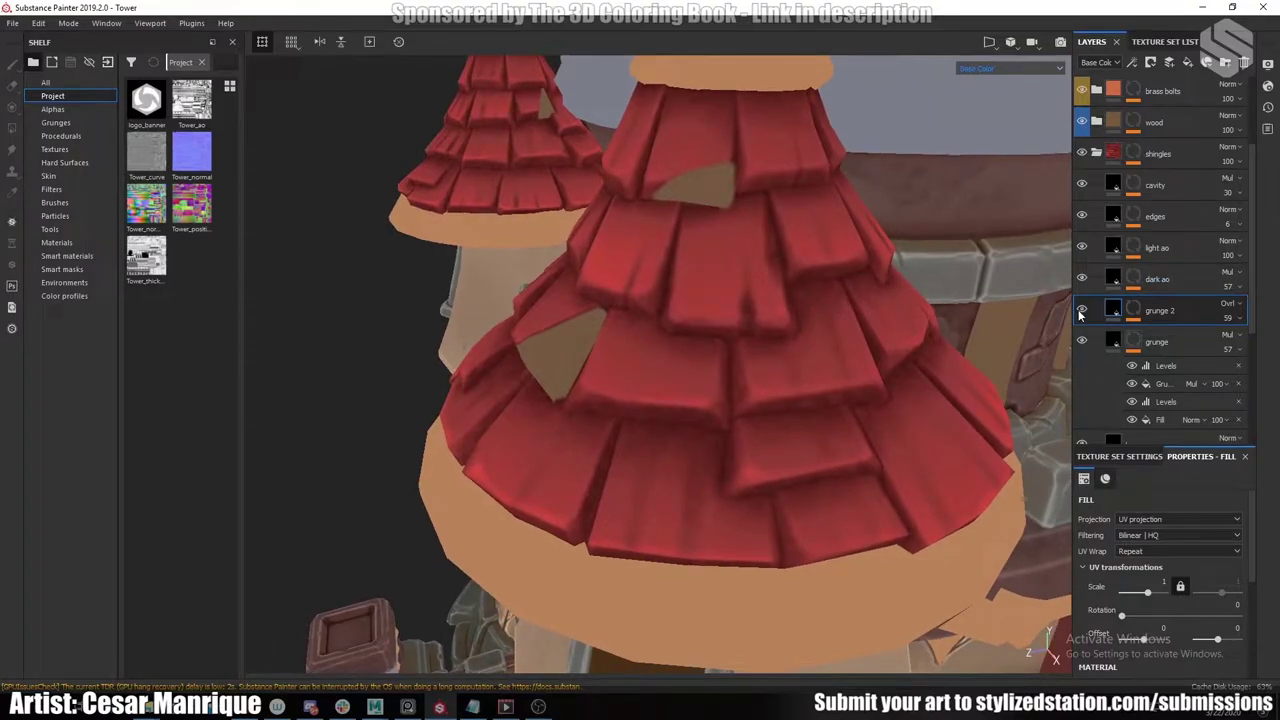
# Collapse the shingles folder, expand the glass folder and show its base copy 1 layer on the telescope lens.
pyautogui.keyDown('alt'); pyautogui.moveTo(900, 355); pyautogui.dragTo(717, 390, button='right'); pyautogui.keyUp('alt')
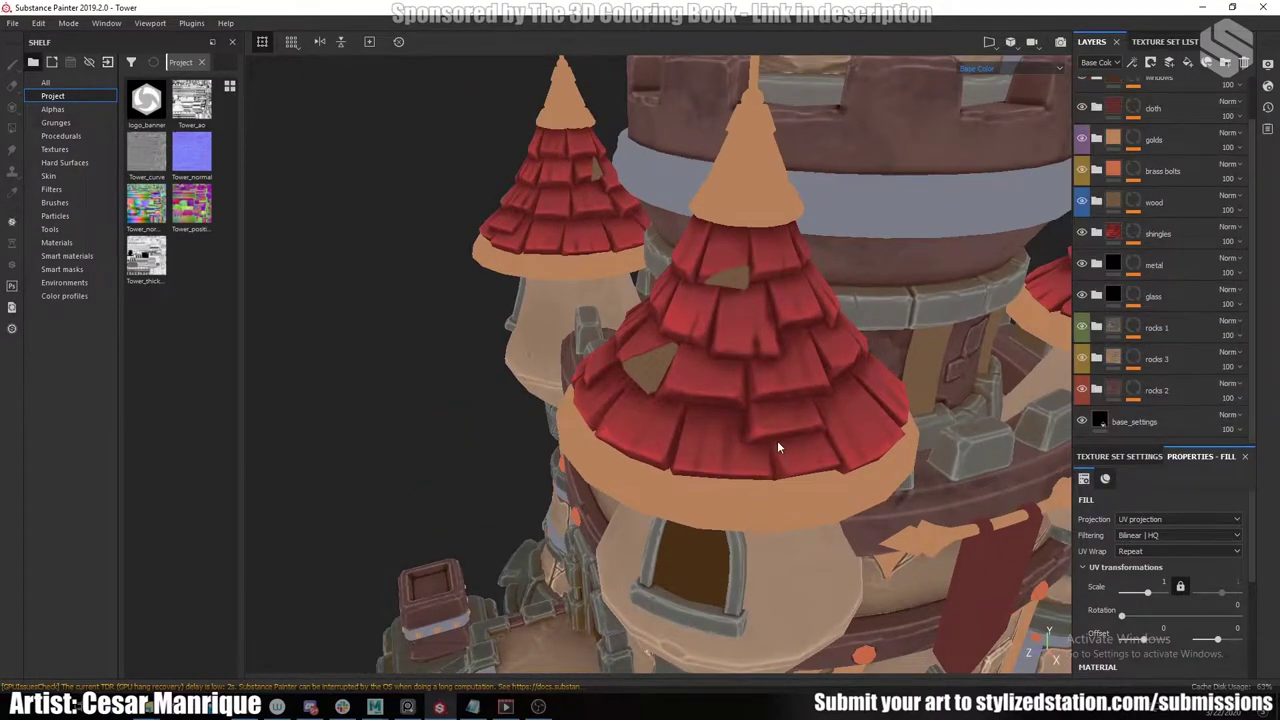
pyautogui.scroll(-5, 777, 440)
pyautogui.scroll(-1, 777, 443)
pyautogui.keyDown('alt'); pyautogui.moveTo(777, 443); pyautogui.dragTo(601, 545, button='middle'); pyautogui.keyUp('alt')
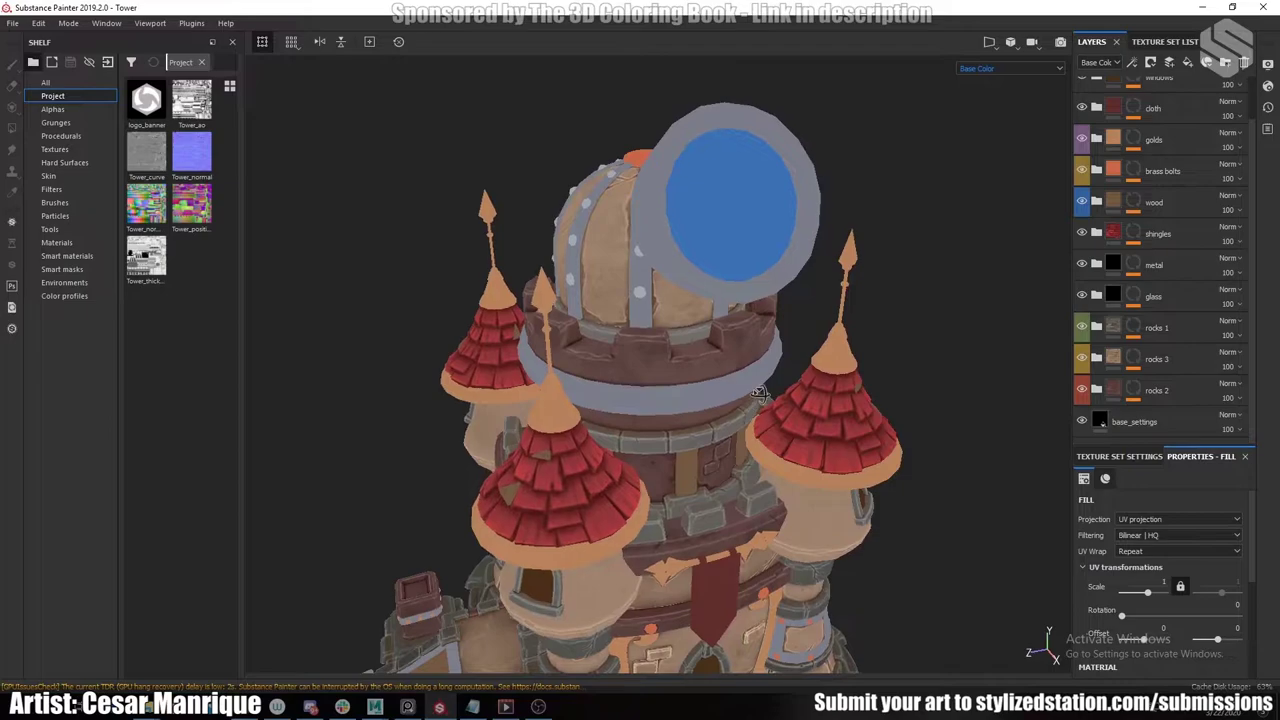
pyautogui.click(1096, 296)
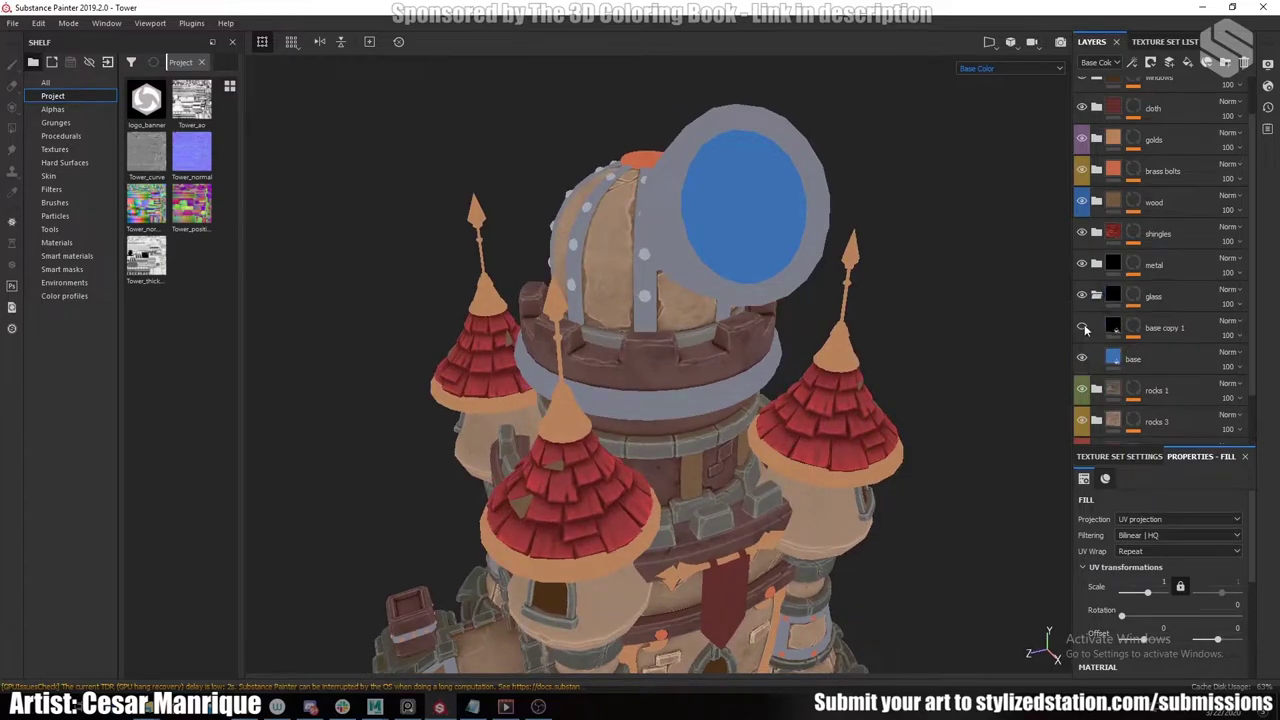
pyautogui.keyDown('alt'); pyautogui.moveTo(838, 240); pyautogui.dragTo(809, 329, button='middle'); pyautogui.keyUp('alt')
pyautogui.scroll(5, 726, 317)
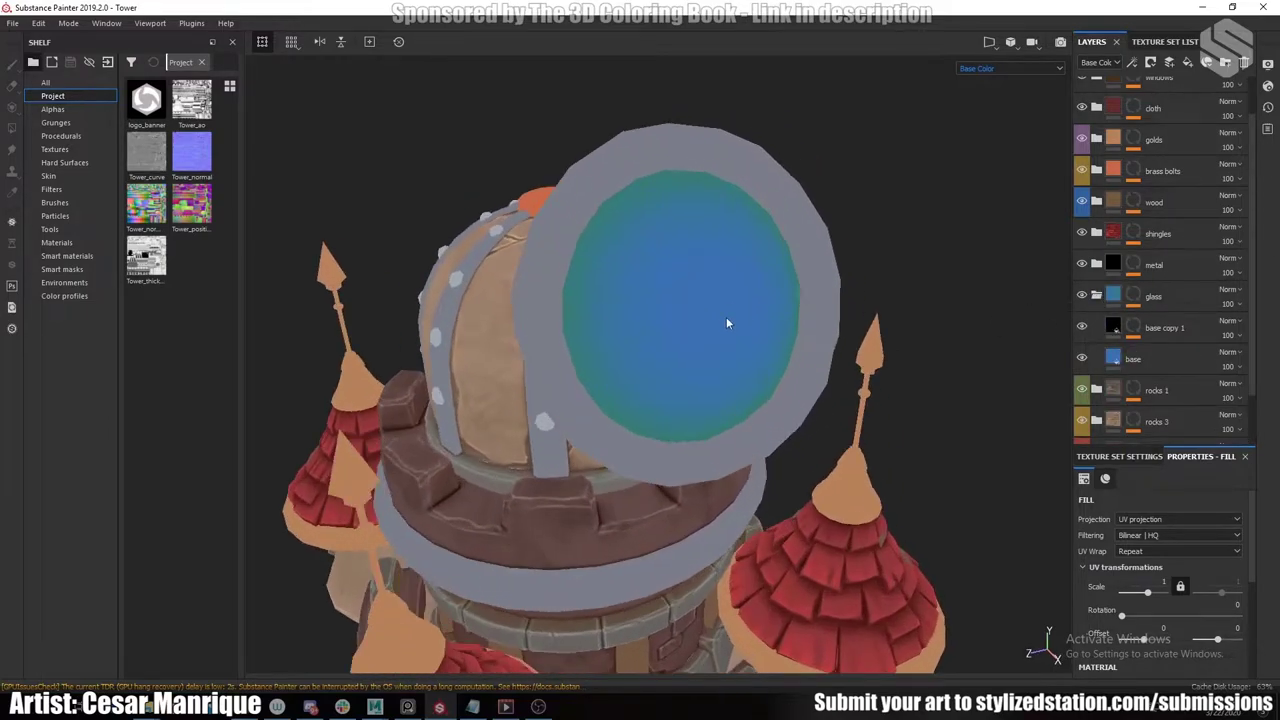
pyautogui.scroll(-2, 728, 320)
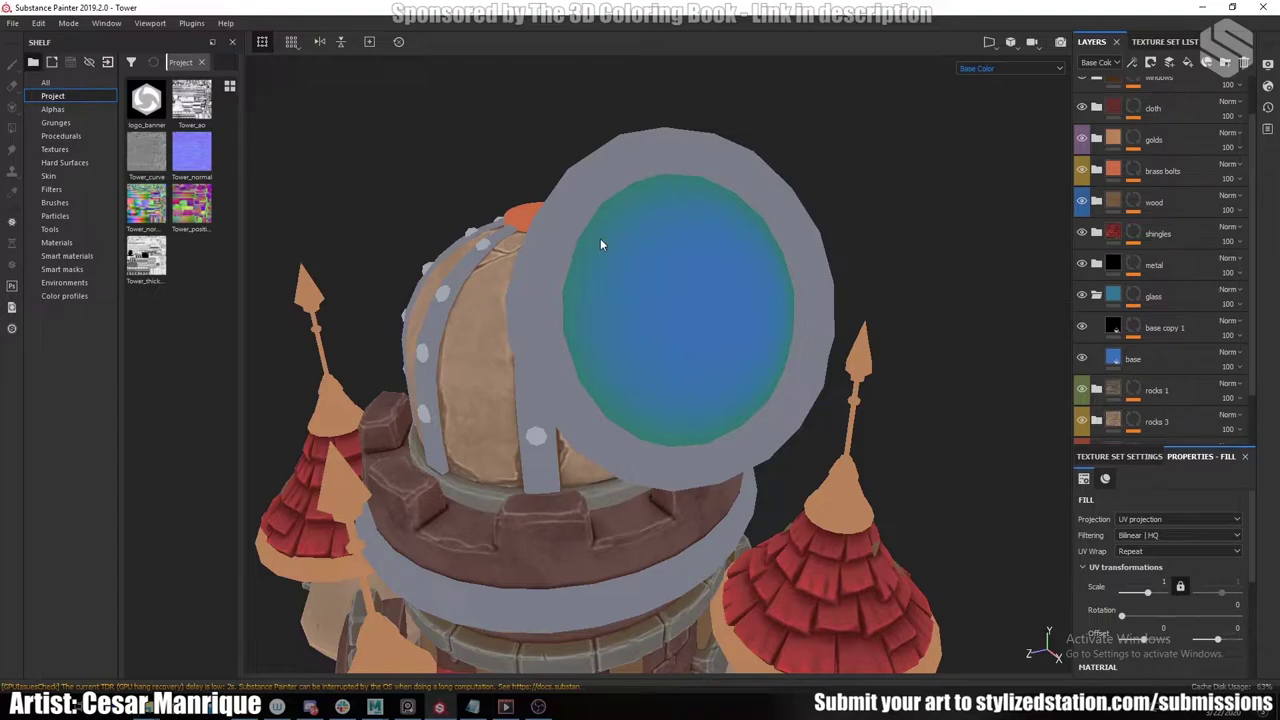
# Examine the telescope lens in the material, base color, metallic and roughness views, and collapse the glass folder.
pyautogui.press('m')
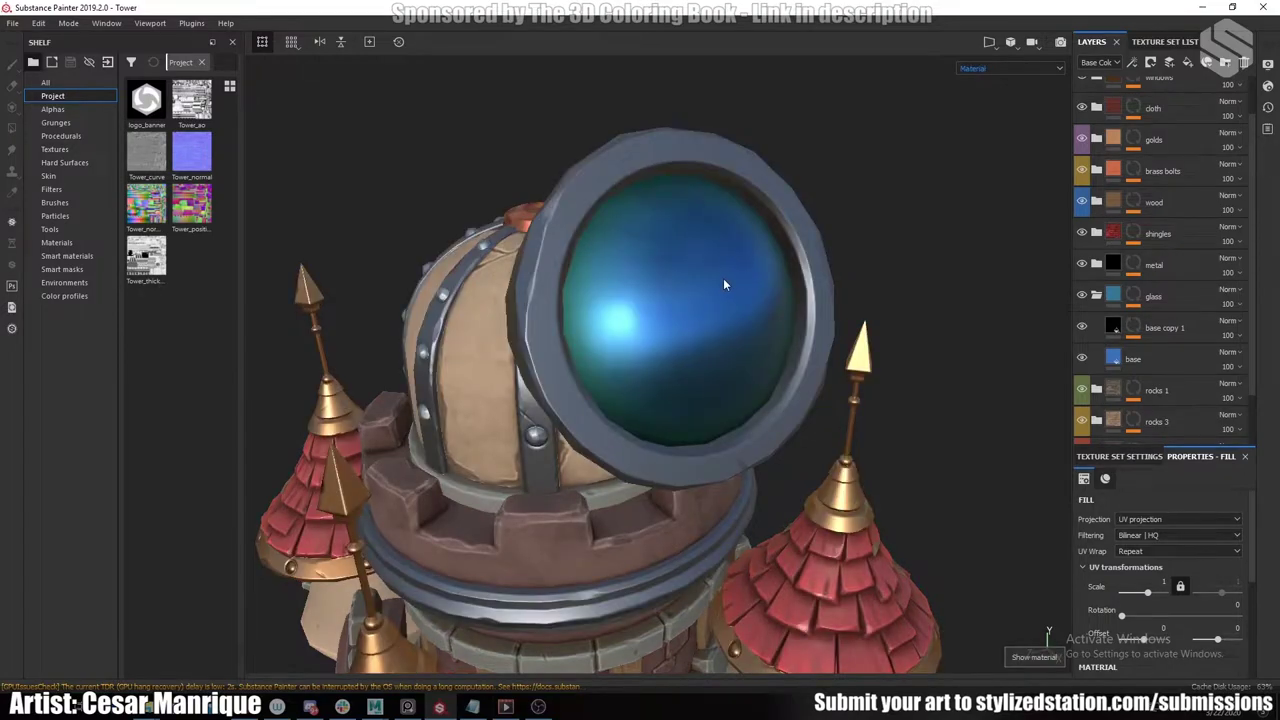
pyautogui.moveTo(723, 278)
pyautogui.keyDown('alt'); pyautogui.mouseDown()
pyautogui.moveTo(691, 277)
pyautogui.moveTo(713, 278)
pyautogui.mouseUp(); pyautogui.keyUp('alt')
pyautogui.press('c')
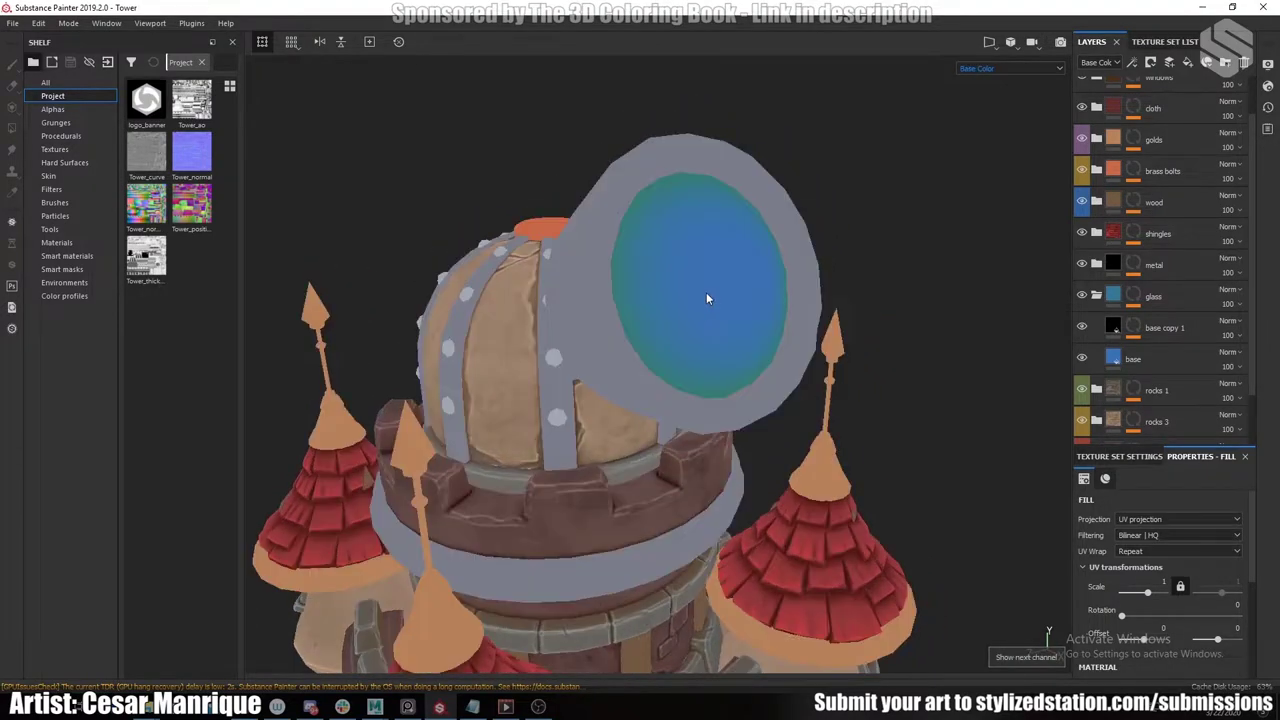
pyautogui.press('c')
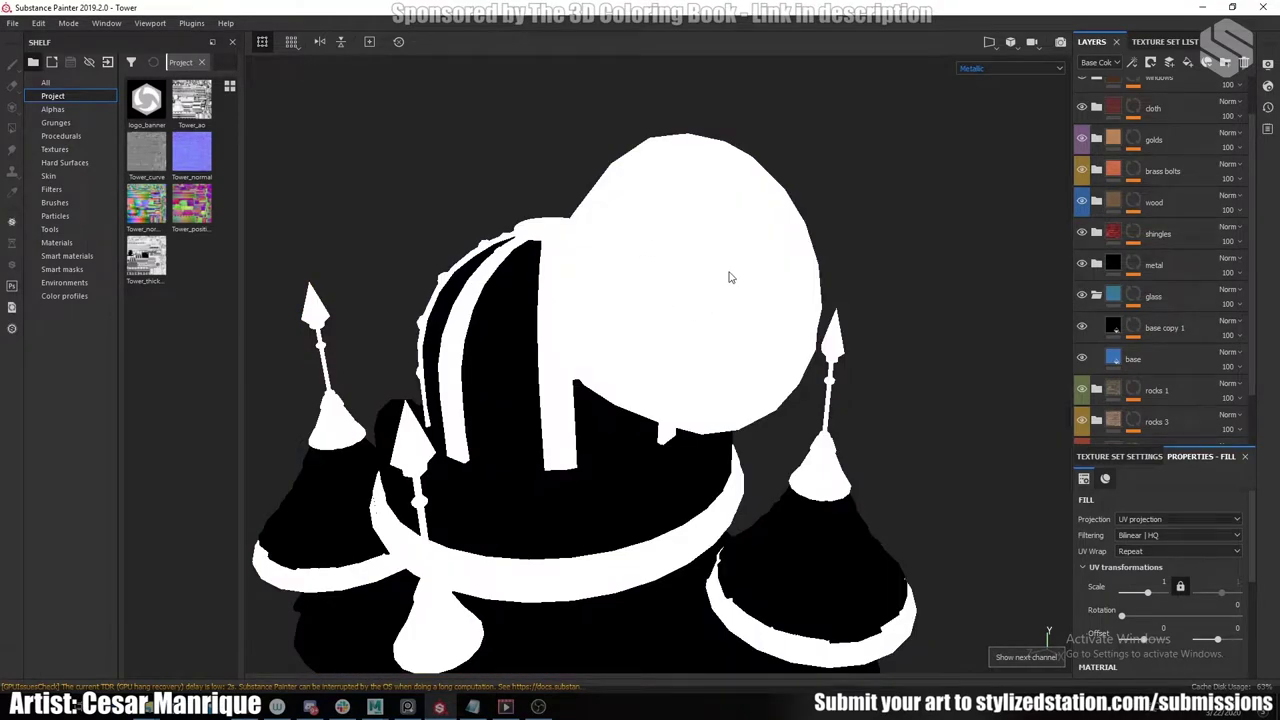
pyautogui.press('c')
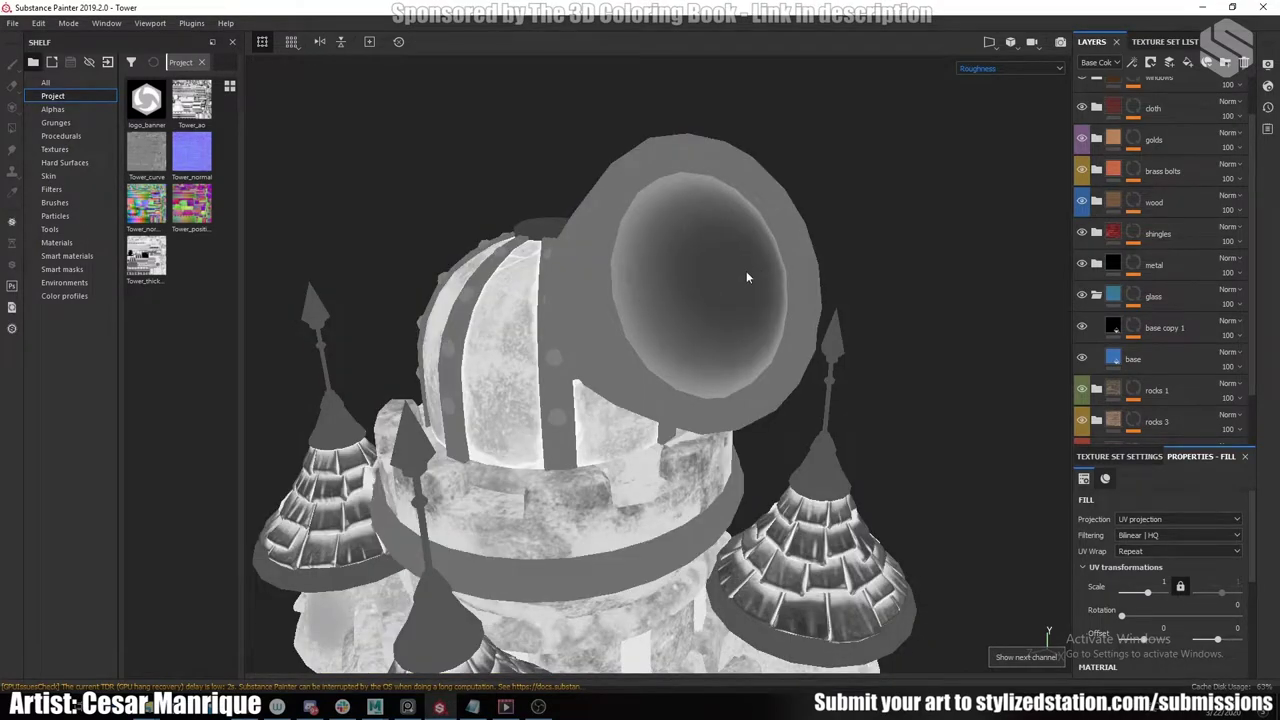
pyautogui.keyDown('alt'); pyautogui.moveTo(746, 277); pyautogui.dragTo(703, 248); pyautogui.keyUp('alt')
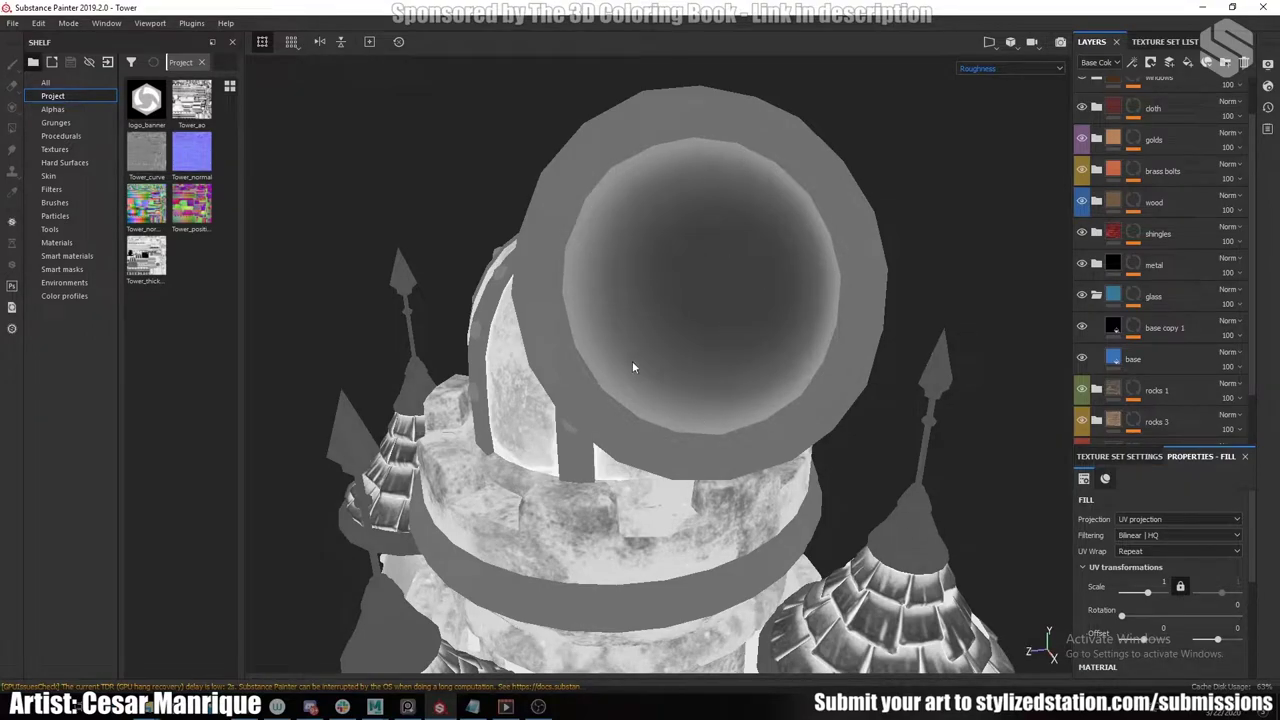
pyautogui.keyDown('alt'); pyautogui.moveTo(633, 364); pyautogui.dragTo(721, 312); pyautogui.keyUp('alt')
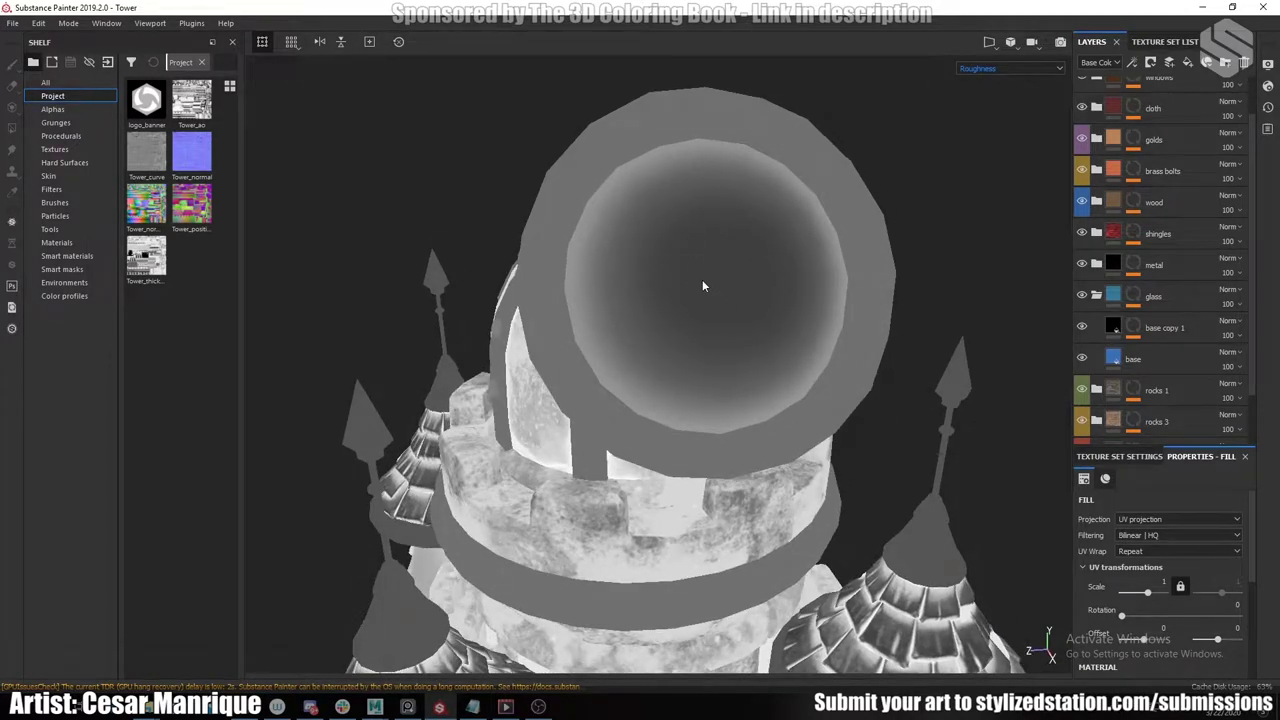
pyautogui.press('m')
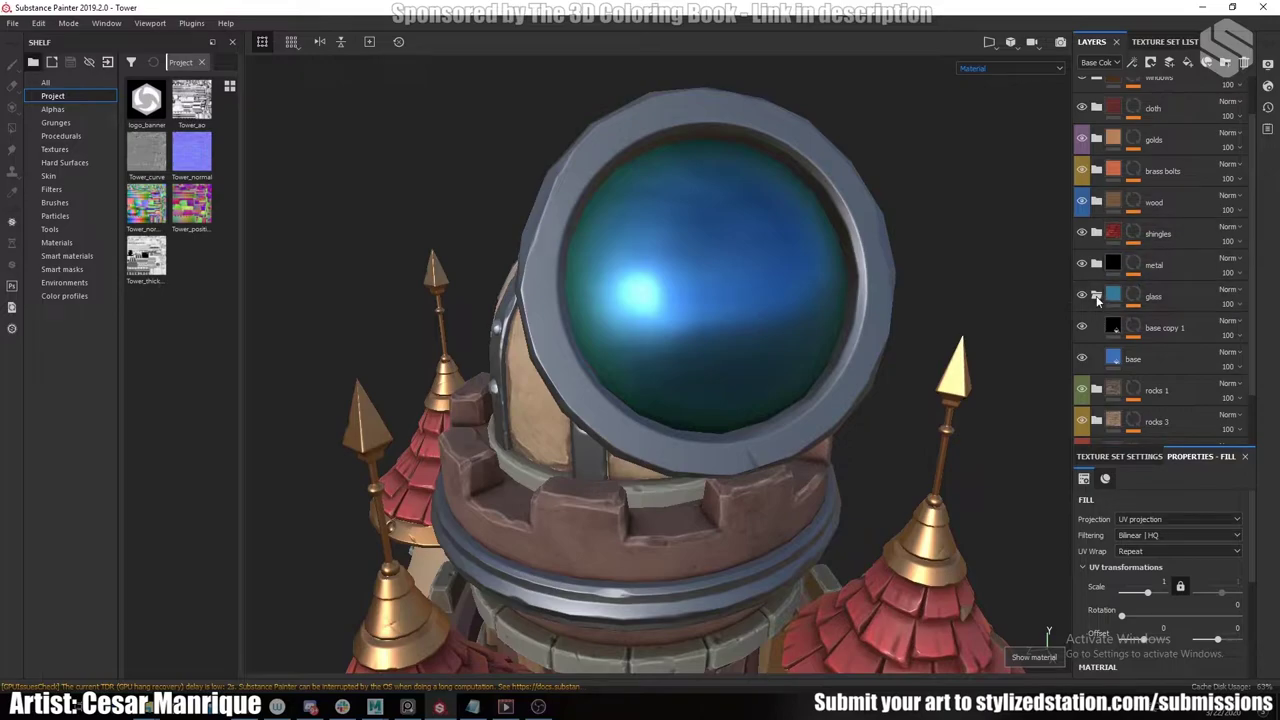
pyautogui.click(1097, 297)
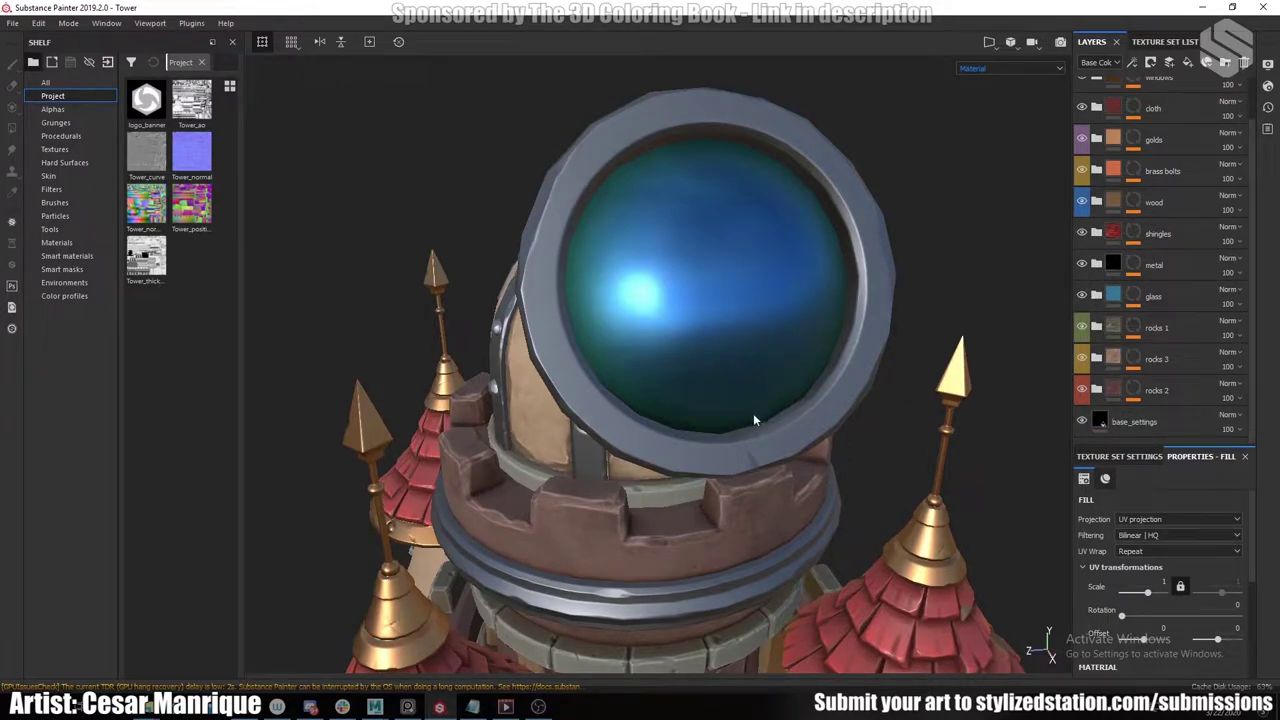
# Cycle through the texture channels on the lower tower and entrance, and return to the material view.
pyautogui.scroll(-5, 751, 418)
pyautogui.keyDown('alt'); pyautogui.moveTo(735, 620); pyautogui.dragTo(703, 409, button='middle'); pyautogui.keyUp('alt')
pyautogui.scroll(5, 703, 412)
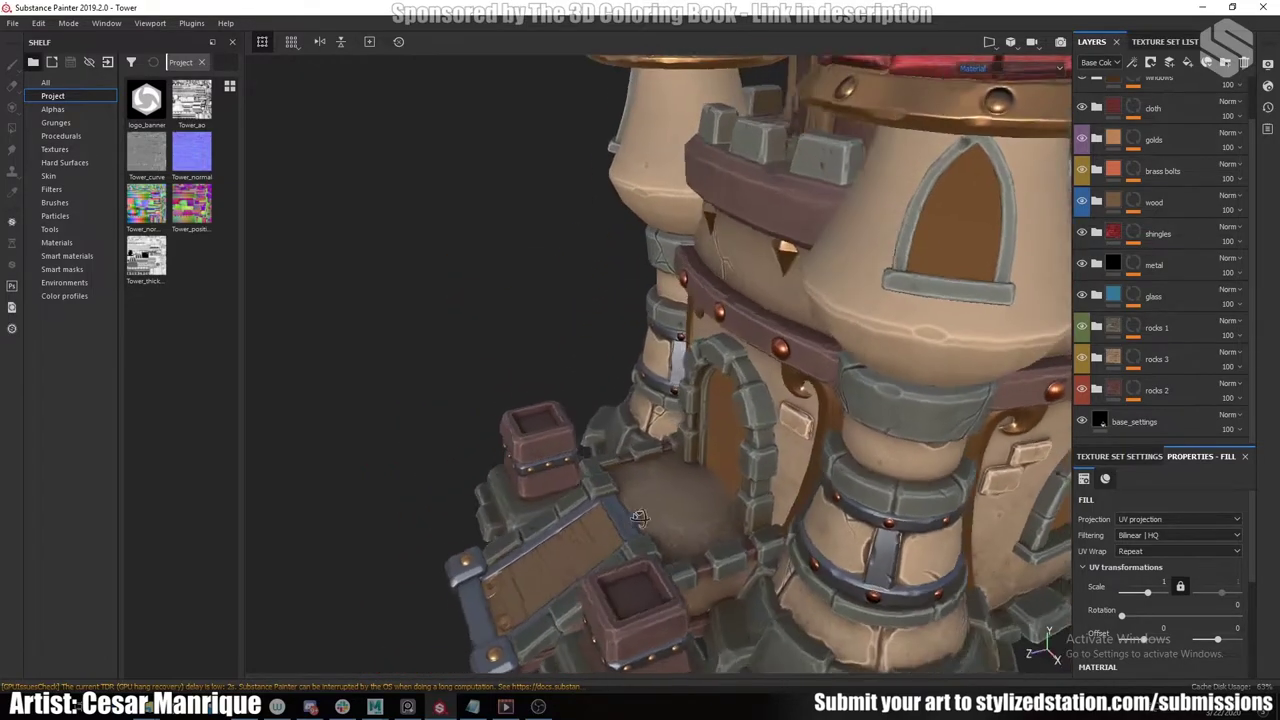
pyautogui.keyDown('alt'); pyautogui.moveTo(690, 550); pyautogui.dragTo(689, 450, button='middle'); pyautogui.keyUp('alt')
pyautogui.press('c')
pyautogui.keyDown('alt'); pyautogui.moveTo(714, 451); pyautogui.dragTo(768, 446); pyautogui.keyUp('alt')
pyautogui.press('c')
pyautogui.press('c')
pyautogui.press('c')
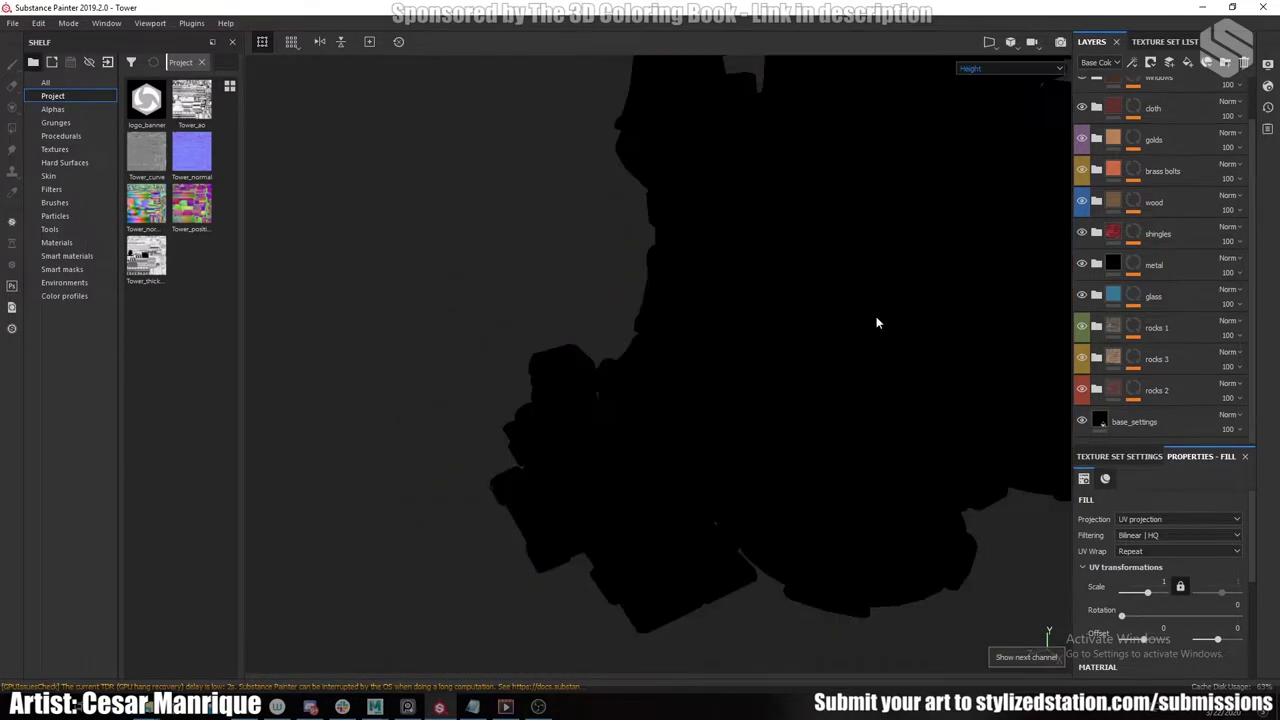
pyautogui.press('c')
pyautogui.press('c')
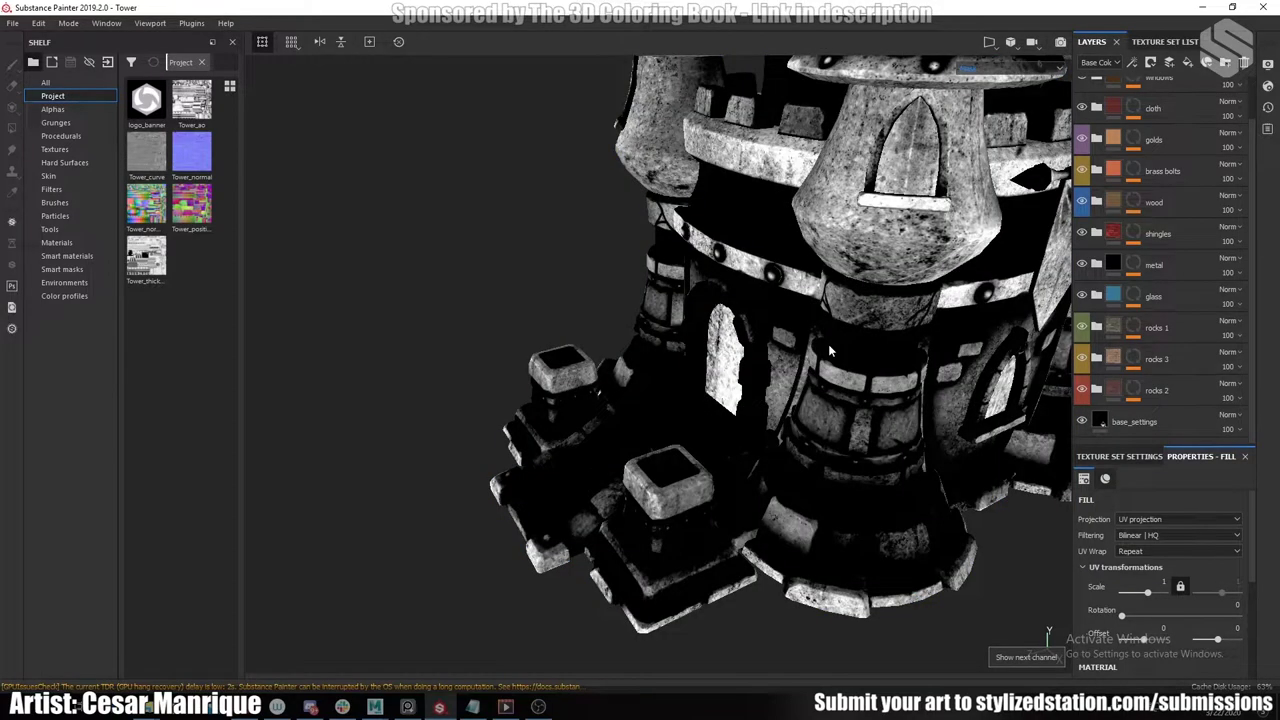
pyautogui.press('m')
# Show the entrance in base color, expand the metal folder and bring its layers into view.
pyautogui.keyDown('alt'); pyautogui.moveTo(828, 344); pyautogui.dragTo(789, 409); pyautogui.keyUp('alt')
pyautogui.keyDown('alt'); pyautogui.moveTo(769, 318); pyautogui.dragTo(747, 282); pyautogui.keyUp('alt')
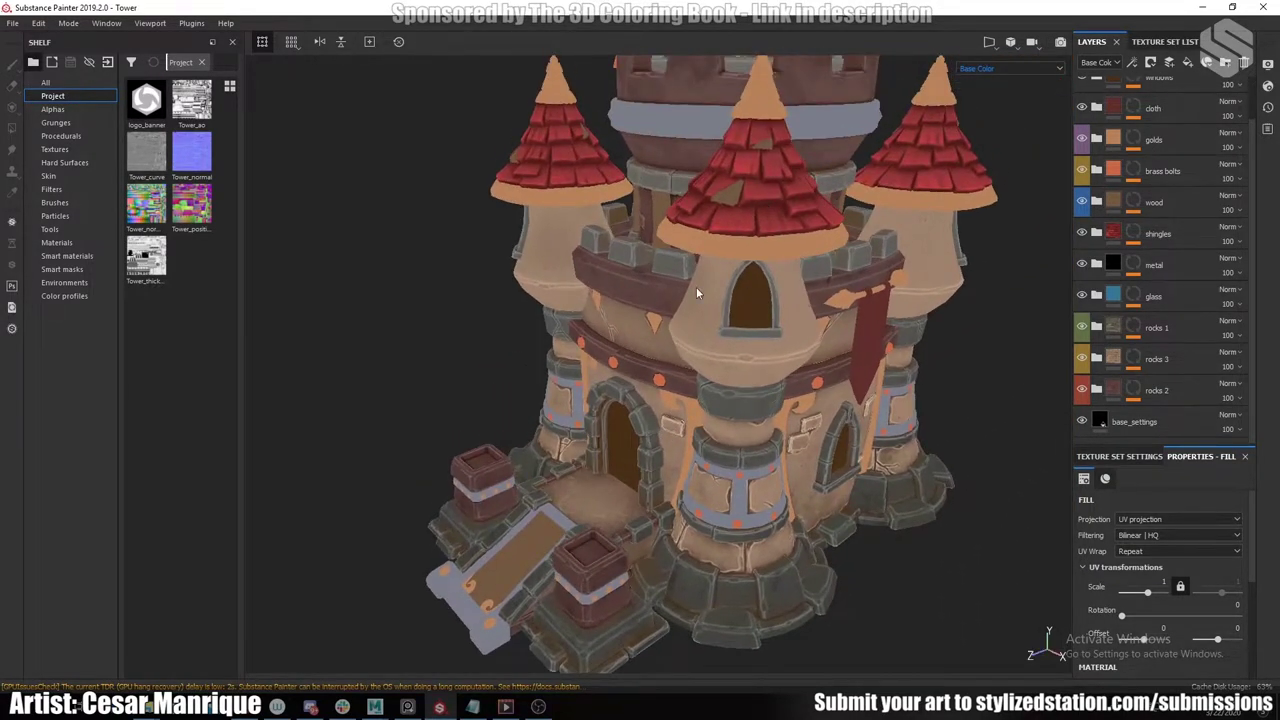
pyautogui.keyDown('alt'); pyautogui.moveTo(698, 293); pyautogui.dragTo(748, 412, button='right'); pyautogui.keyUp('alt')
pyautogui.keyDown('alt'); pyautogui.moveTo(748, 412); pyautogui.dragTo(799, 360, button='middle'); pyautogui.keyUp('alt')
pyautogui.keyDown('alt'); pyautogui.moveTo(694, 408); pyautogui.dragTo(704, 416, button='right'); pyautogui.keyUp('alt')
pyautogui.keyDown('alt'); pyautogui.moveTo(704, 416); pyautogui.dragTo(725, 374, button='middle'); pyautogui.keyUp('alt')
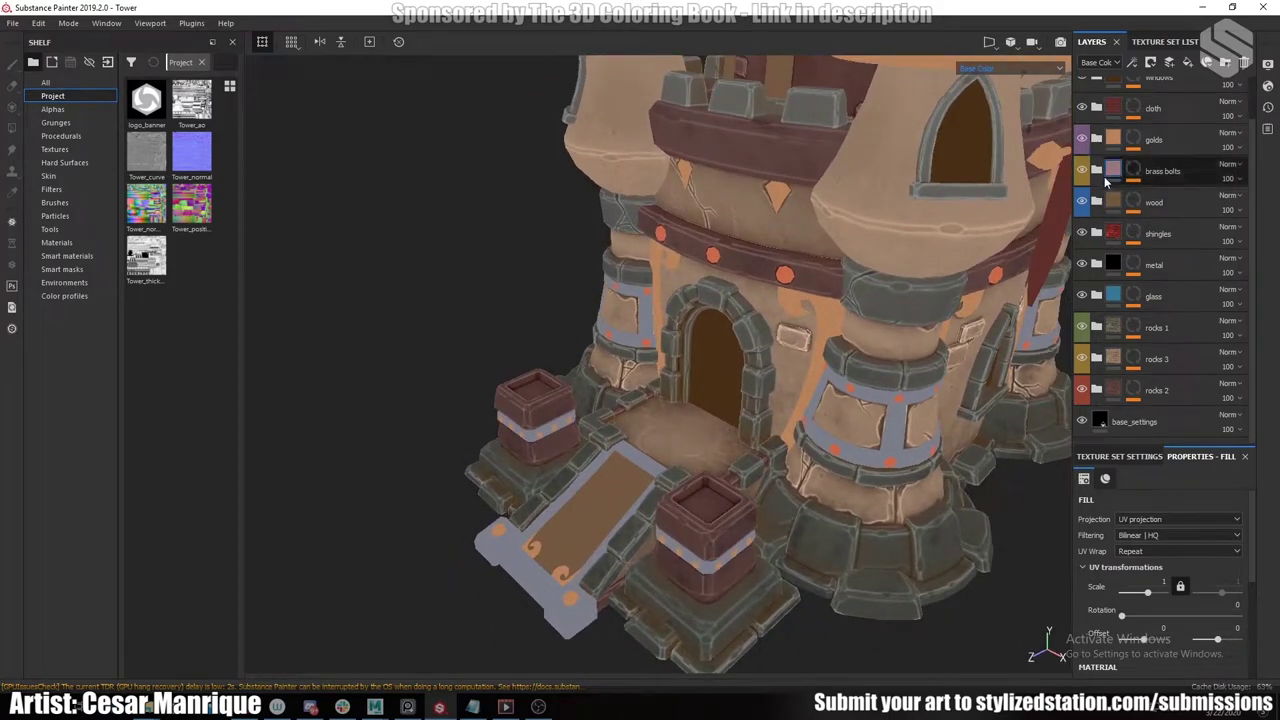
pyautogui.click(1097, 263)
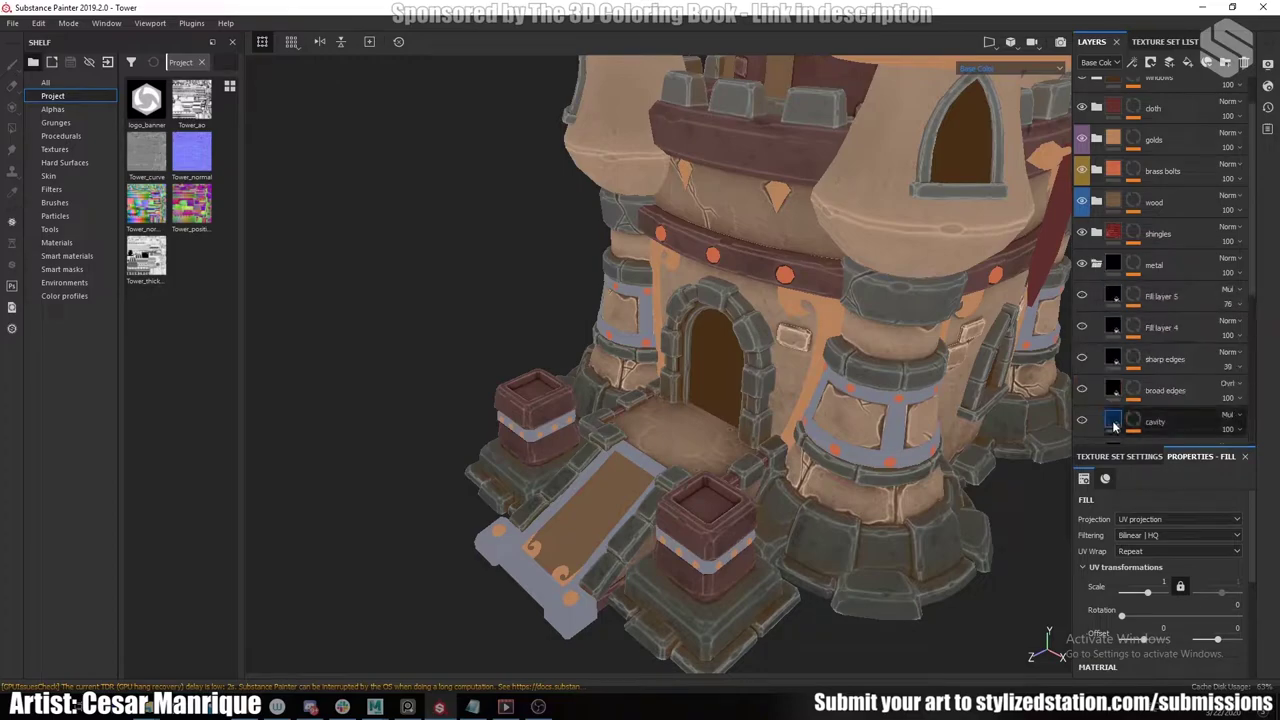
pyautogui.scroll(-3, 1150, 300)
pyautogui.keyDown('alt'); pyautogui.moveTo(697, 506); pyautogui.dragTo(714, 438, button='middle'); pyautogui.keyUp('alt')
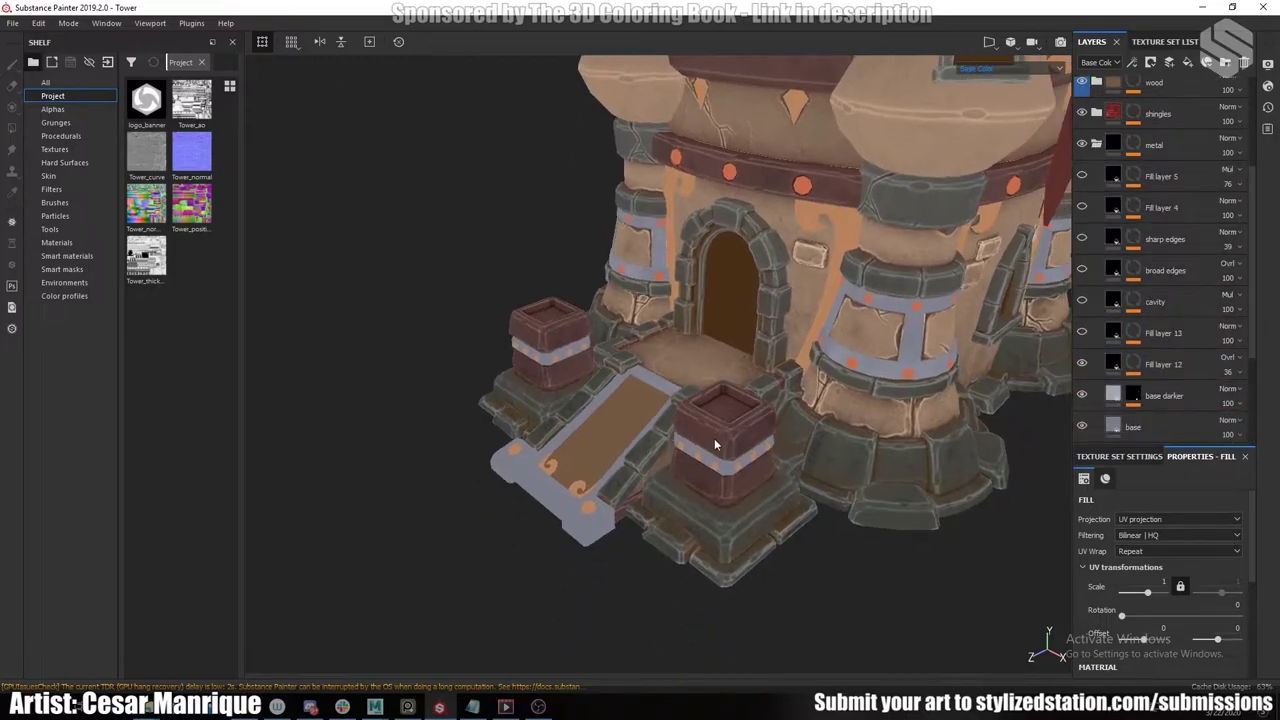
# Show Fill layer 13 and the cavity layer of the metal folder on the entrance ramp's metal frame.
pyautogui.keyDown('alt'); pyautogui.moveTo(714, 438); pyautogui.dragTo(772, 370, button='right'); pyautogui.keyUp('alt')
pyautogui.keyDown('alt'); pyautogui.moveTo(772, 370); pyautogui.dragTo(752, 376, button='middle'); pyautogui.keyUp('alt')
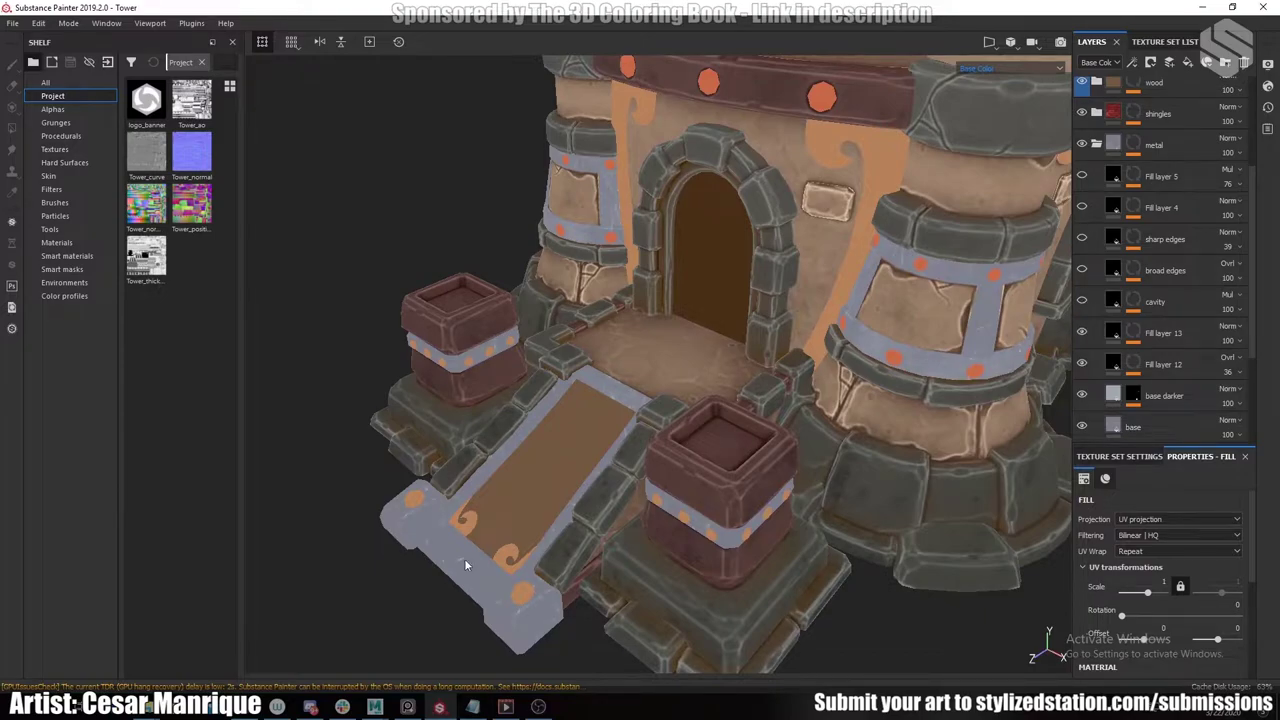
pyautogui.keyDown('alt'); pyautogui.moveTo(464, 559); pyautogui.dragTo(607, 397, button='middle'); pyautogui.keyUp('alt')
pyautogui.keyDown('alt'); pyautogui.moveTo(607, 397); pyautogui.dragTo(664, 392, button='right'); pyautogui.keyUp('alt')
pyautogui.keyDown('alt'); pyautogui.moveTo(664, 392); pyautogui.dragTo(597, 442, button='middle'); pyautogui.keyUp('alt')
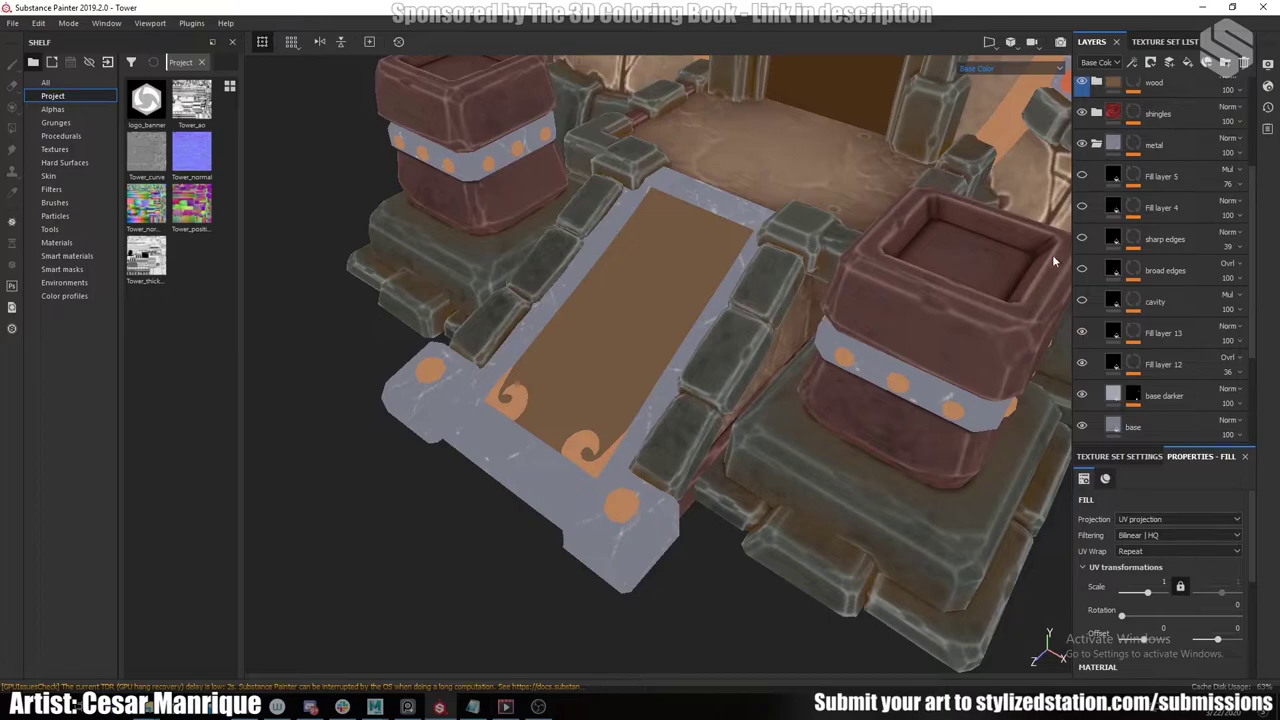
pyautogui.click(1082, 302)
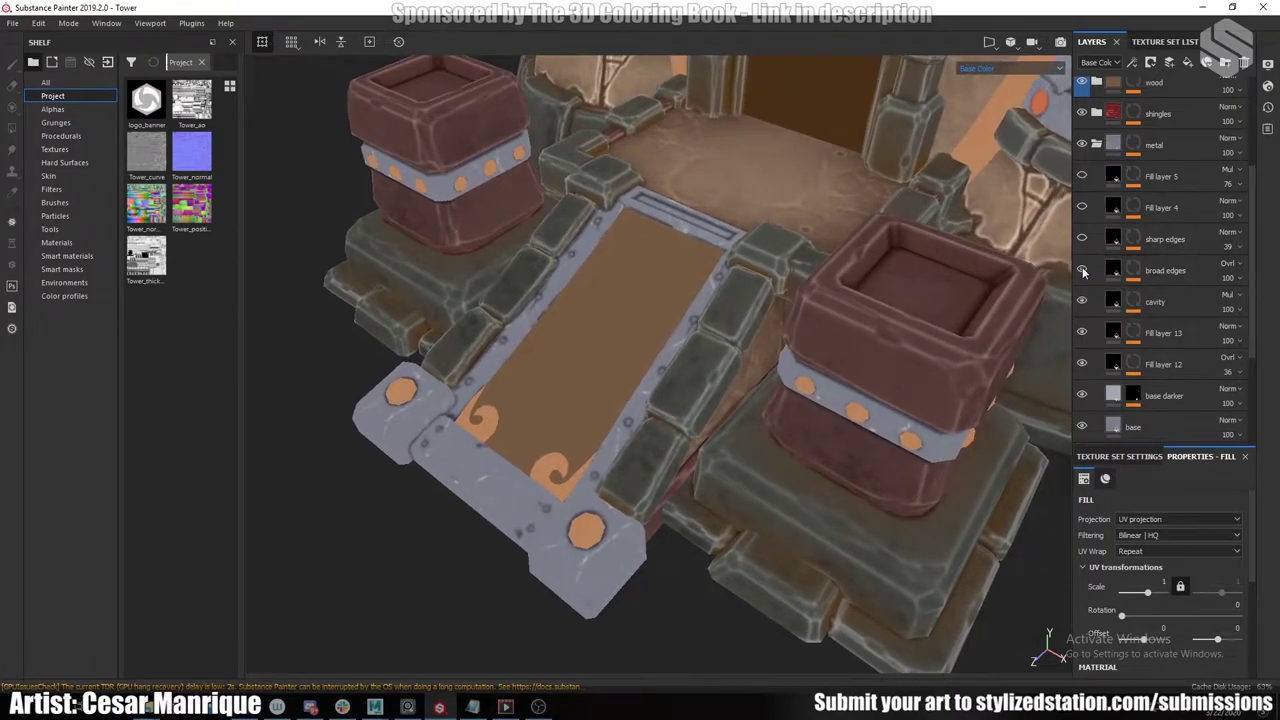
# Show the metal folder's broad edges, sharp edges, Fill layer 4 and Fill layer 5 layers on the entrance ramp.
pyautogui.click(1082, 271)
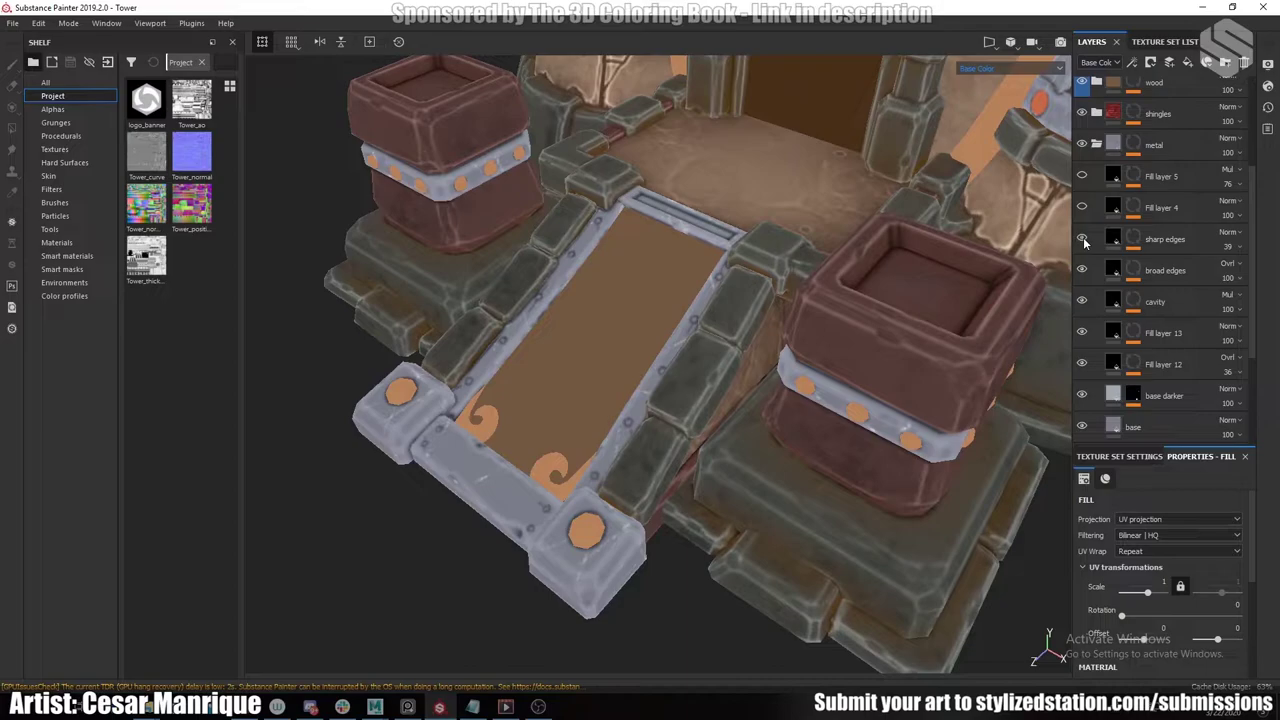
pyautogui.click(1082, 239)
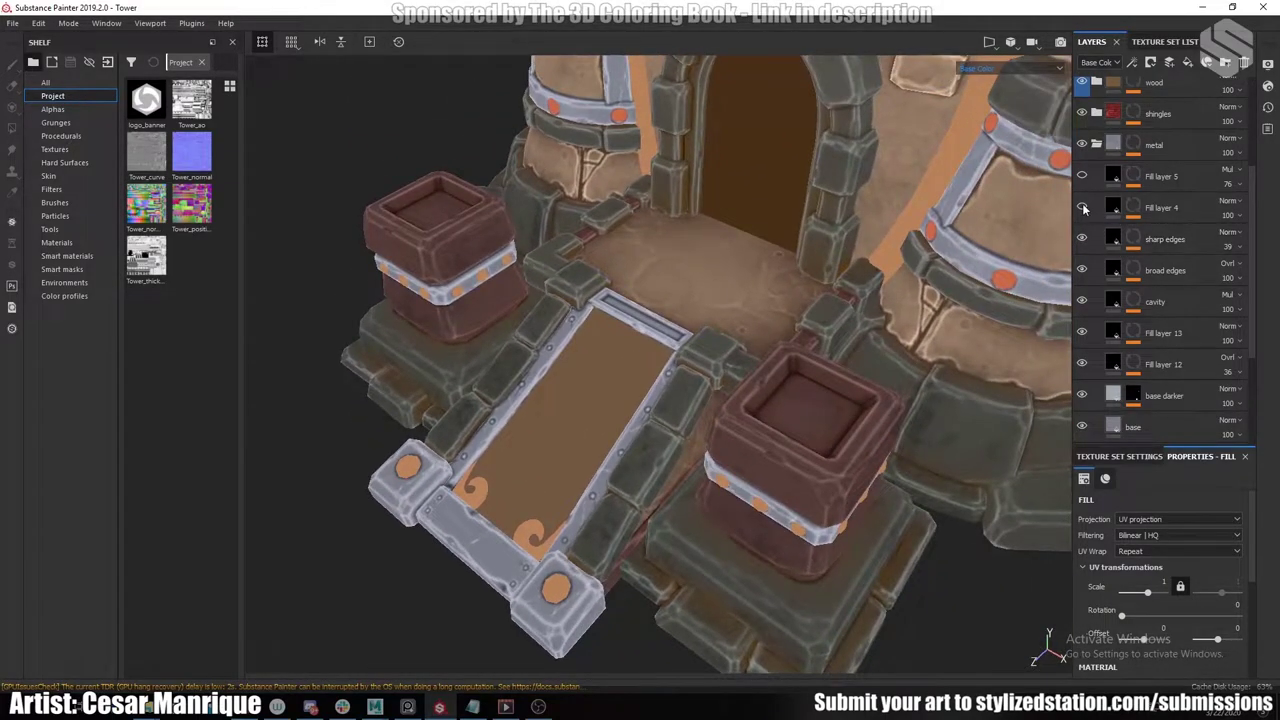
pyautogui.click(1082, 207)
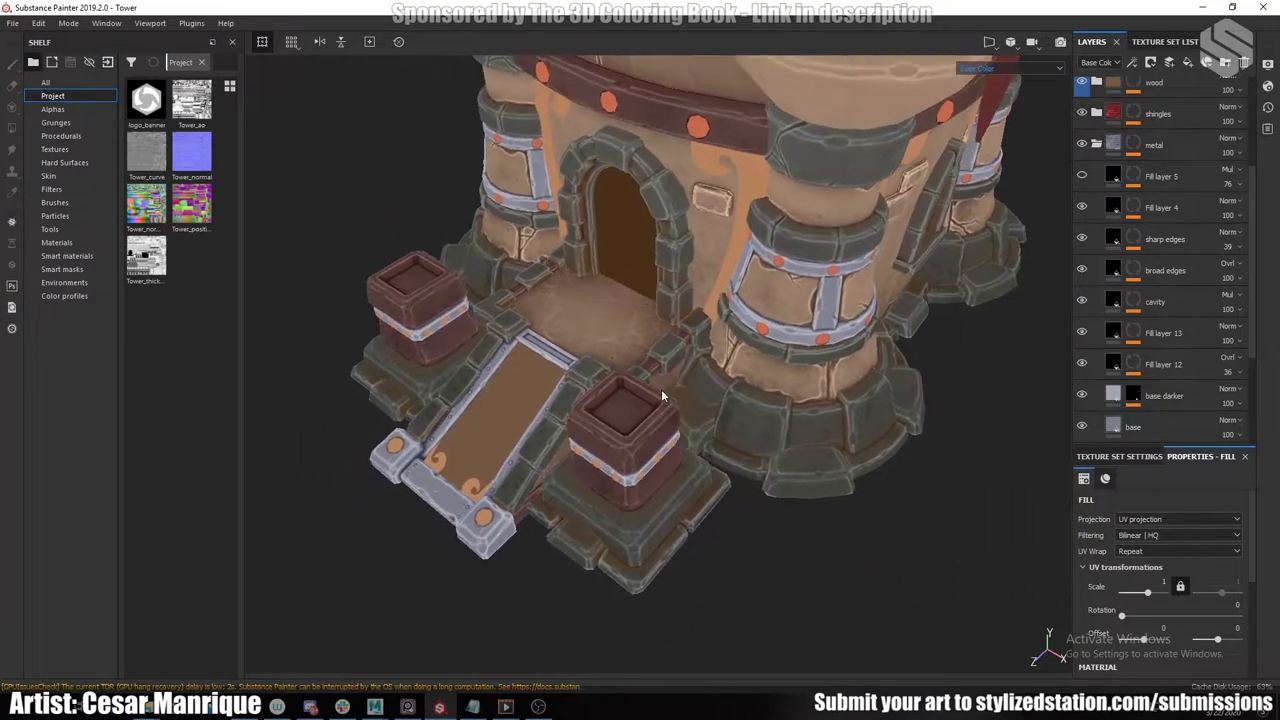
pyautogui.click(1085, 177)
pyautogui.keyDown('alt'); pyautogui.moveTo(545, 450); pyautogui.dragTo(615, 372, button='middle'); pyautogui.keyUp('alt')
pyautogui.keyDown('alt'); pyautogui.moveTo(523, 460); pyautogui.dragTo(657, 357, button='right'); pyautogui.keyUp('alt')
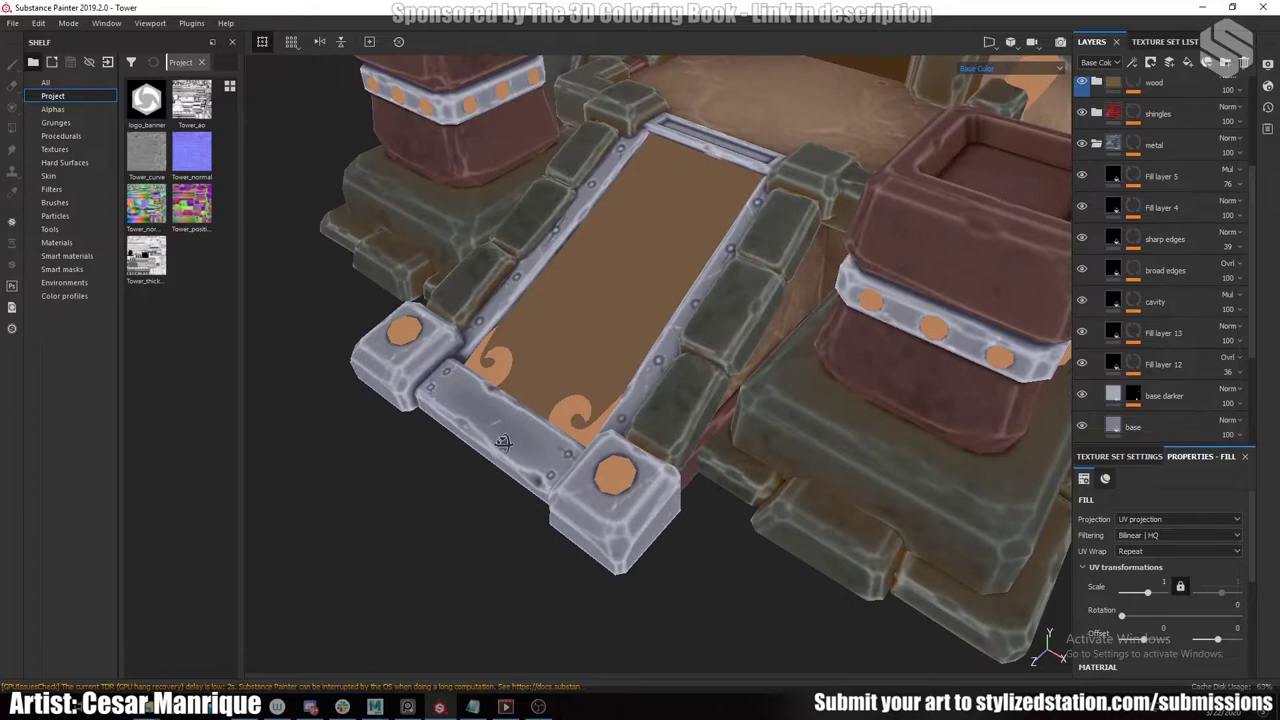
pyautogui.keyDown('alt'); pyautogui.moveTo(657, 357); pyautogui.dragTo(705, 352); pyautogui.keyUp('alt')
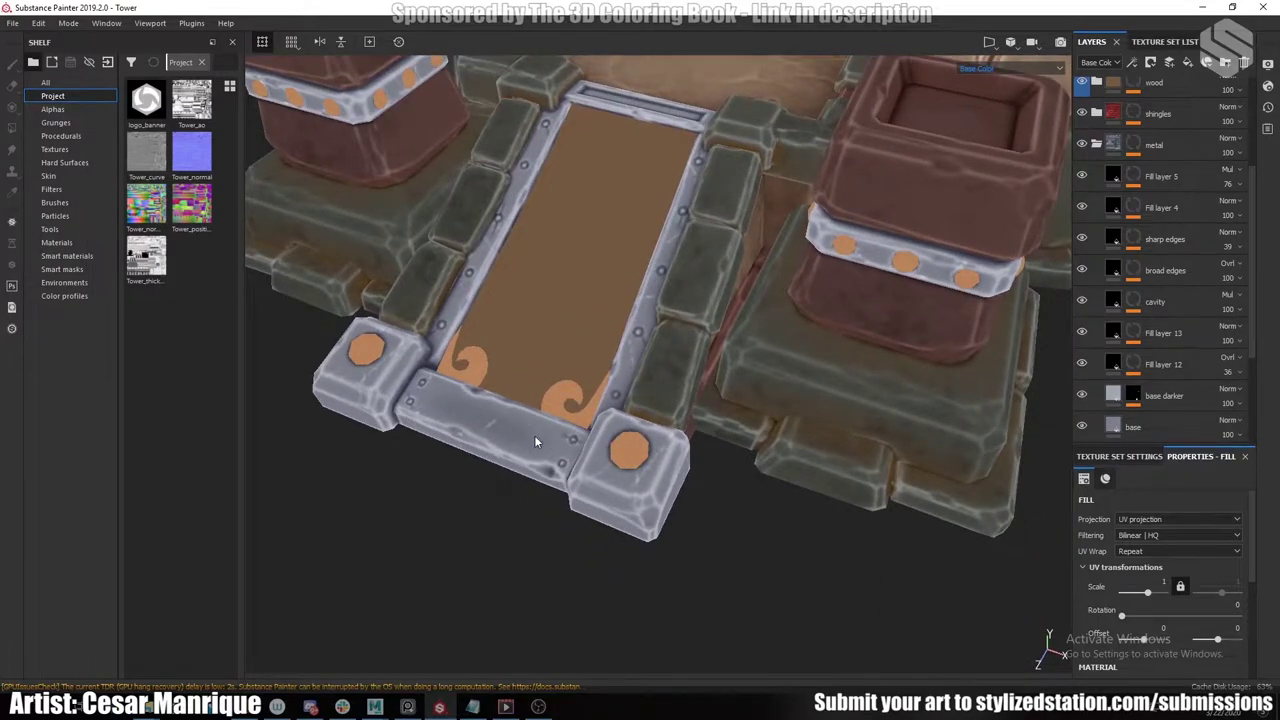
pyautogui.keyDown('alt'); pyautogui.moveTo(534, 435); pyautogui.dragTo(555, 416); pyautogui.keyUp('alt')
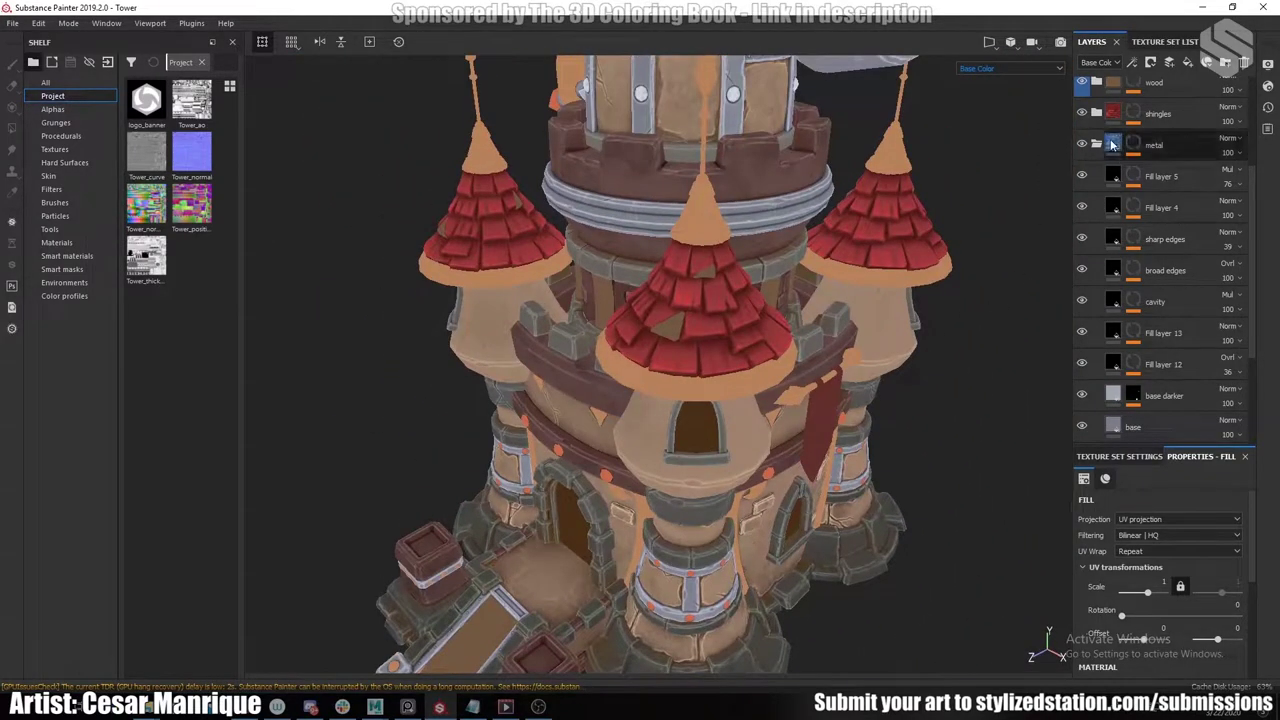
# Collapse the metal folder and expand the golds folder to present its base layer on the roof rims and banner trim.
pyautogui.click(1096, 144)
pyautogui.click(1097, 140)
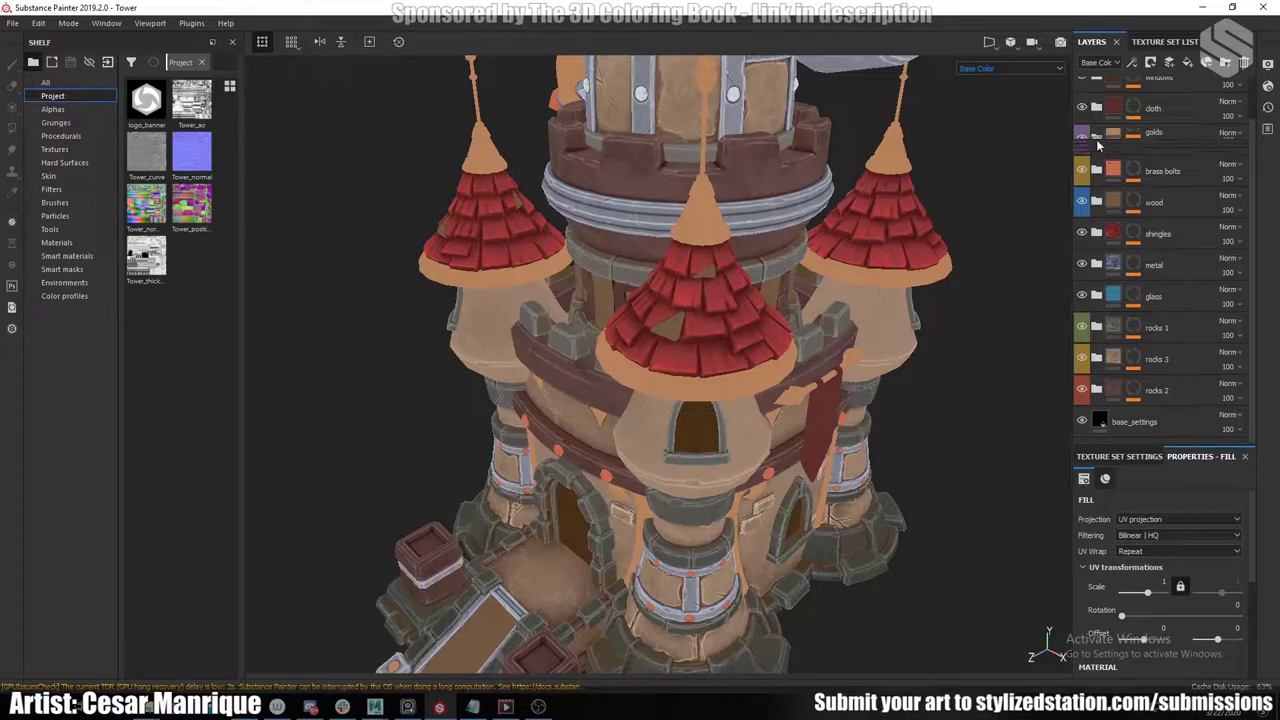
pyautogui.scroll(5, 738, 255)
pyautogui.keyDown('alt'); pyautogui.moveTo(738, 255); pyautogui.dragTo(667, 342); pyautogui.keyUp('alt')
pyautogui.keyDown('alt'); pyautogui.moveTo(667, 342); pyautogui.dragTo(748, 294, button='middle'); pyautogui.keyUp('alt')
pyautogui.keyDown('alt'); pyautogui.moveTo(748, 294); pyautogui.dragTo(625, 335); pyautogui.keyUp('alt')
pyautogui.keyDown('alt'); pyautogui.moveTo(625, 335); pyautogui.dragTo(606, 229, button='middle'); pyautogui.keyUp('alt')
pyautogui.keyDown('alt'); pyautogui.moveTo(606, 229); pyautogui.dragTo(723, 279); pyautogui.keyUp('alt')
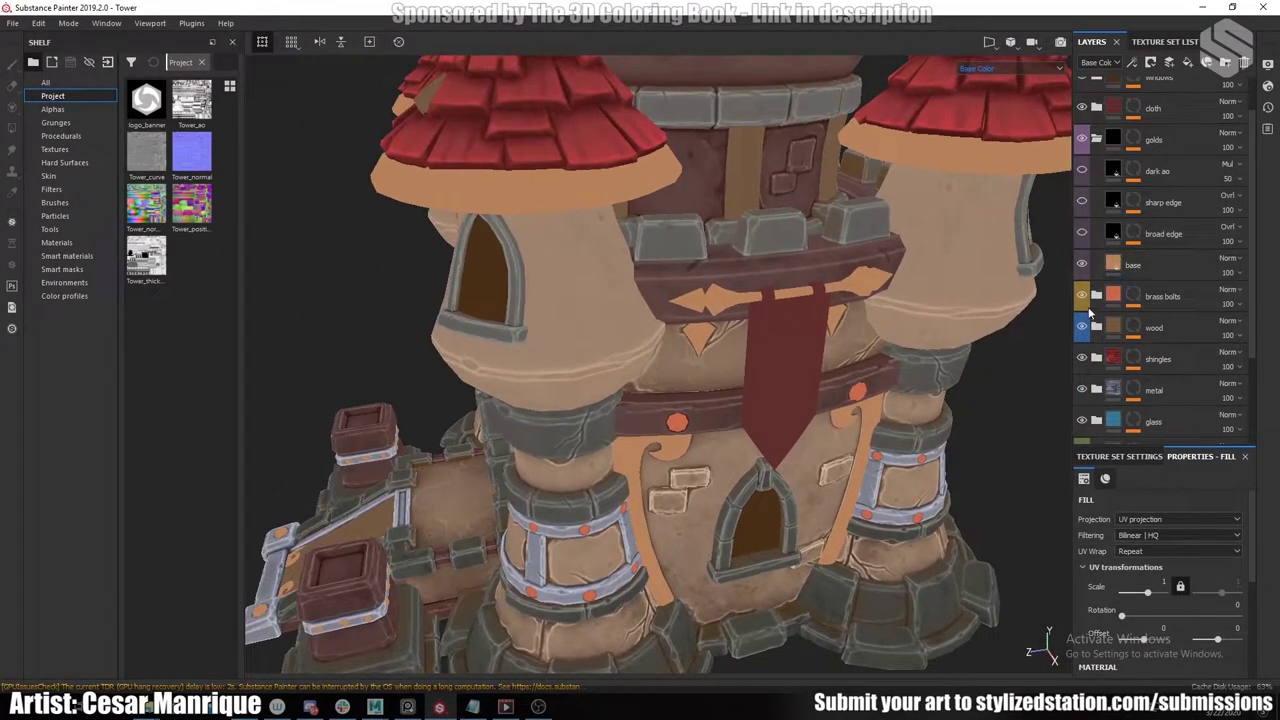
# Show the golds folder's broad edge and sharp edge layers and examine them on the roof rim.
pyautogui.click(1083, 231)
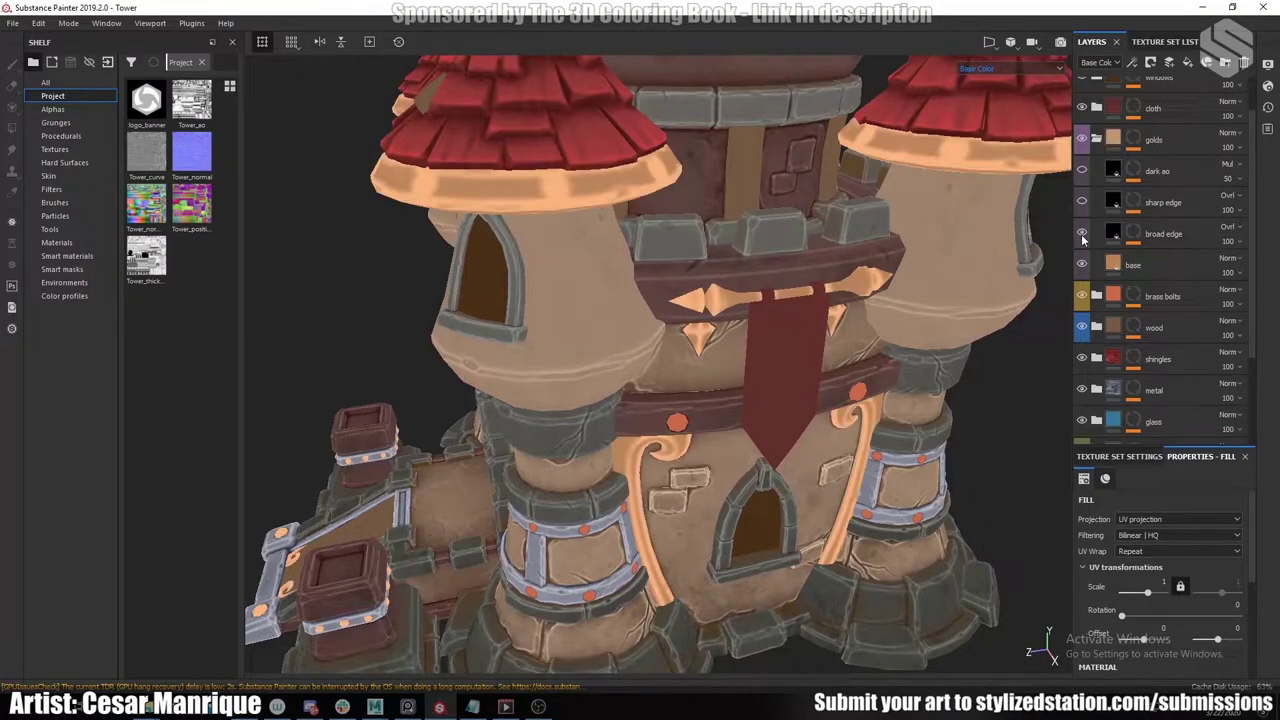
pyautogui.keyDown('alt'); pyautogui.moveTo(820, 290); pyautogui.dragTo(742, 315); pyautogui.keyUp('alt')
pyautogui.scroll(2, 742, 315)
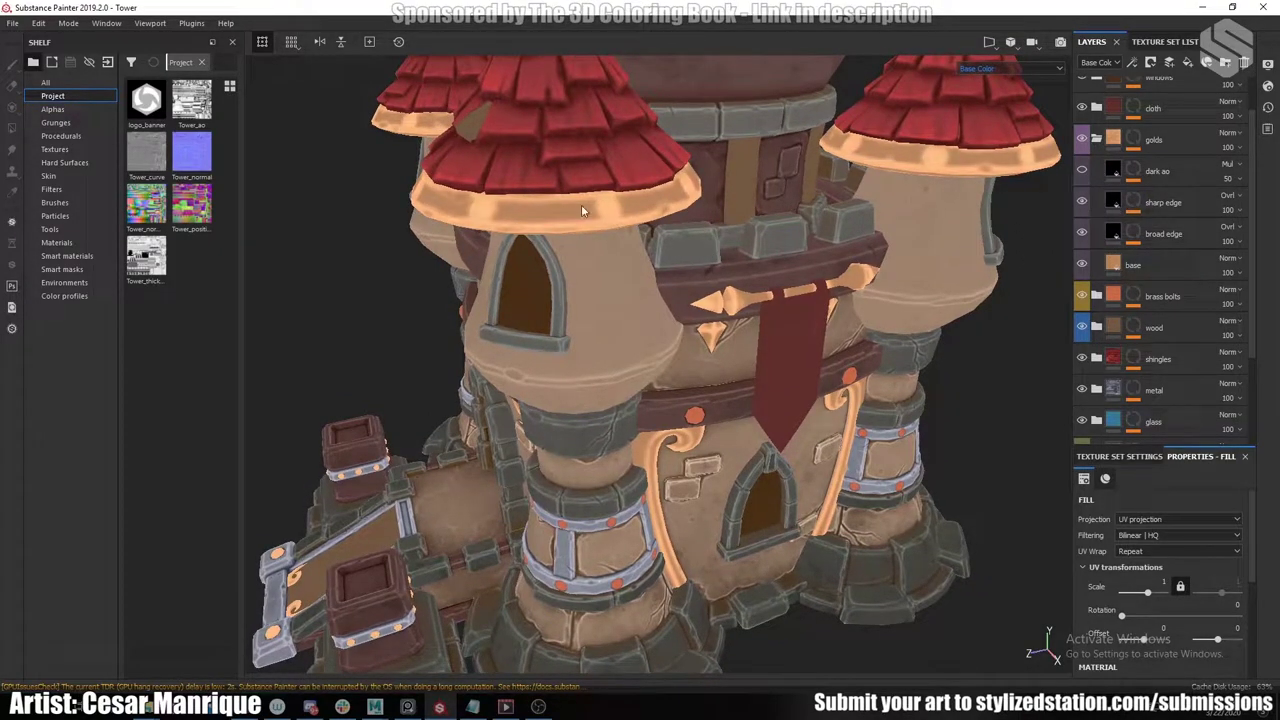
pyautogui.scroll(3, 570, 202)
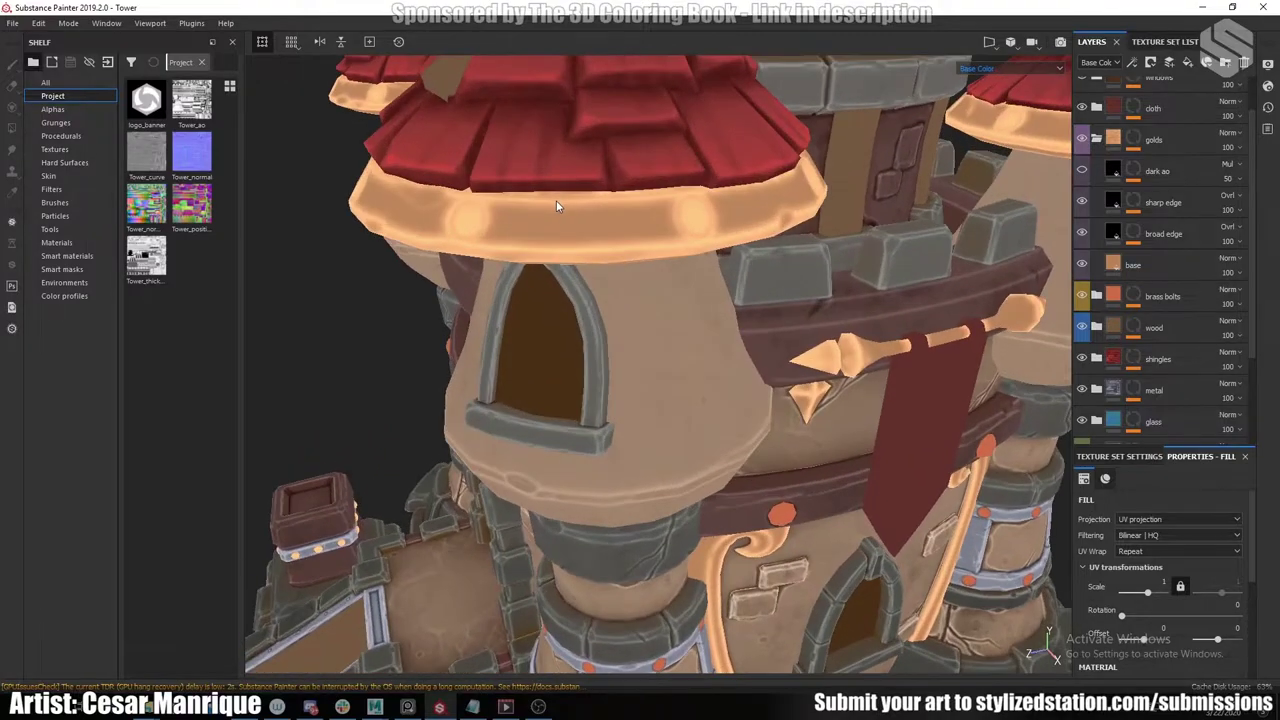
# Show the dark ao layer in the golds folder and toggle it off and on to compare the gold trim's shading.
pyautogui.click(1081, 171)
pyautogui.scroll(-3, 701, 276)
pyautogui.scroll(4, 701, 276)
pyautogui.keyDown('alt'); pyautogui.moveTo(701, 276); pyautogui.dragTo(676, 300); pyautogui.keyUp('alt')
pyautogui.scroll(4, 676, 300)
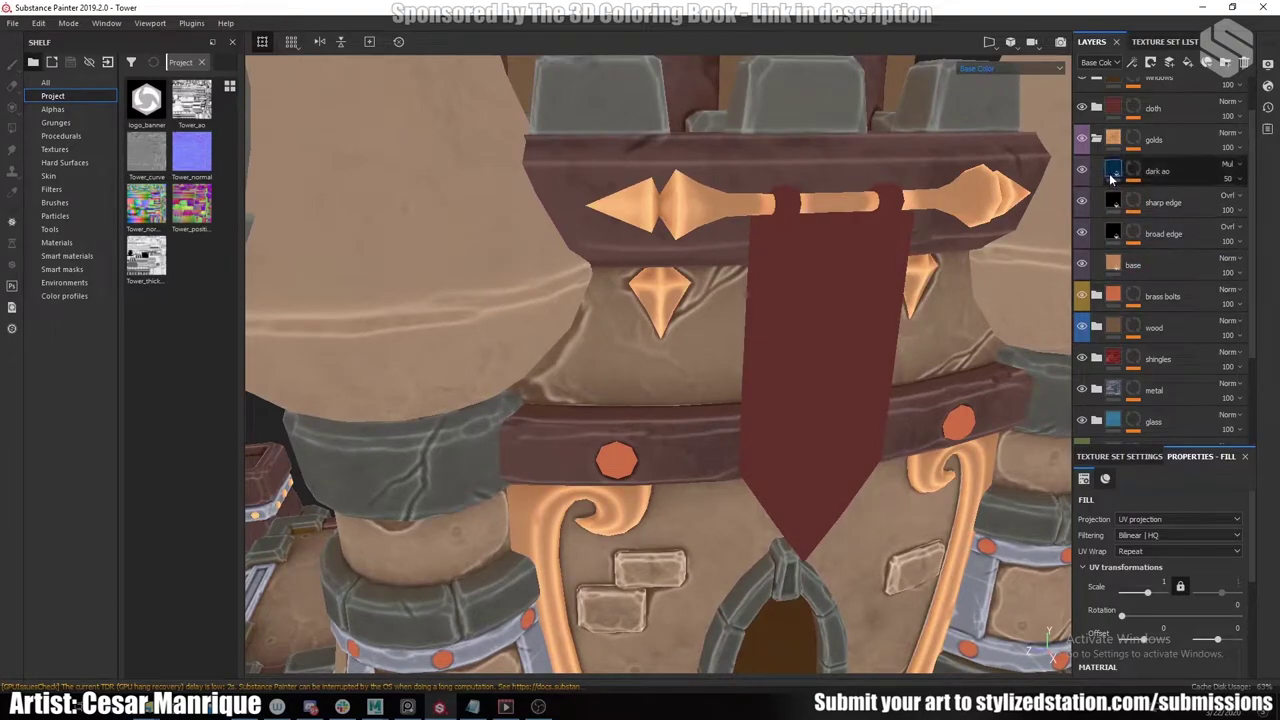
pyautogui.click(1082, 170)
pyautogui.click(1082, 171)
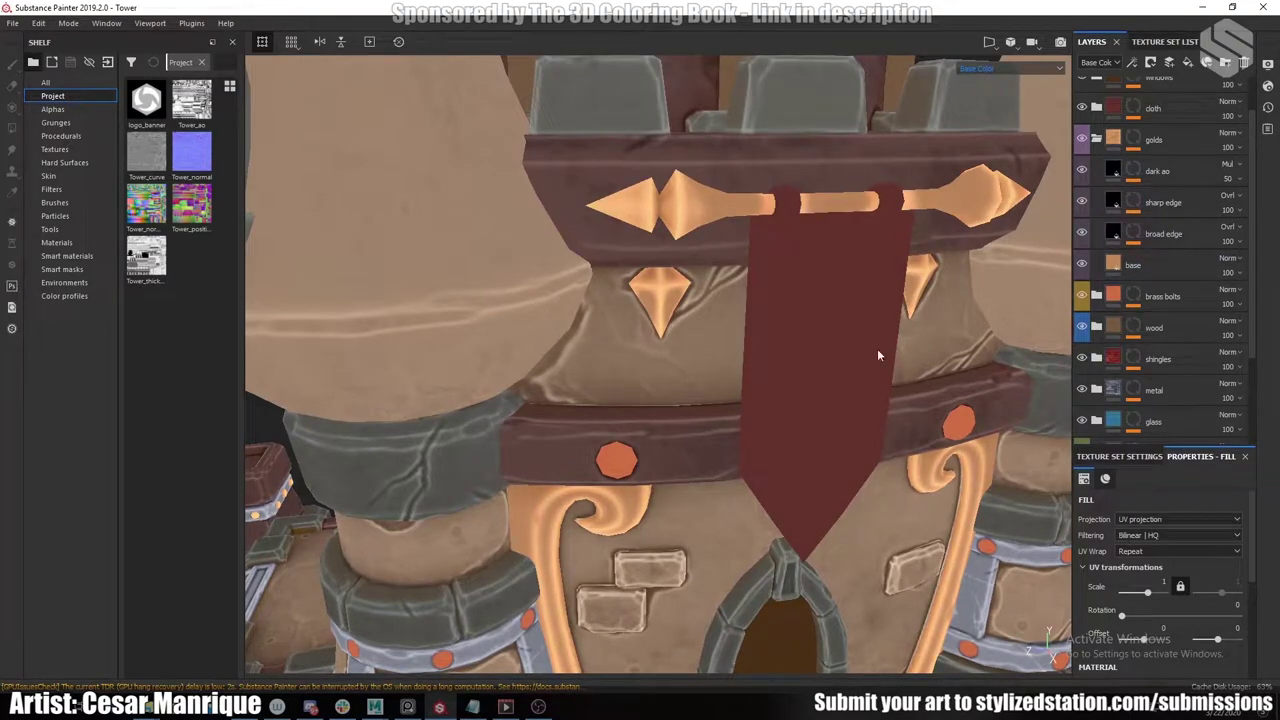
# Examine the gold scroll trim up close in base color, and inspect the tower in the full material display.
pyautogui.keyDown('alt'); pyautogui.moveTo(622, 520); pyautogui.dragTo(680, 262, button='middle'); pyautogui.keyUp('alt')
pyautogui.scroll(4, 680, 268)
pyautogui.keyDown('alt'); pyautogui.moveTo(679, 272); pyautogui.dragTo(590, 277); pyautogui.keyUp('alt')
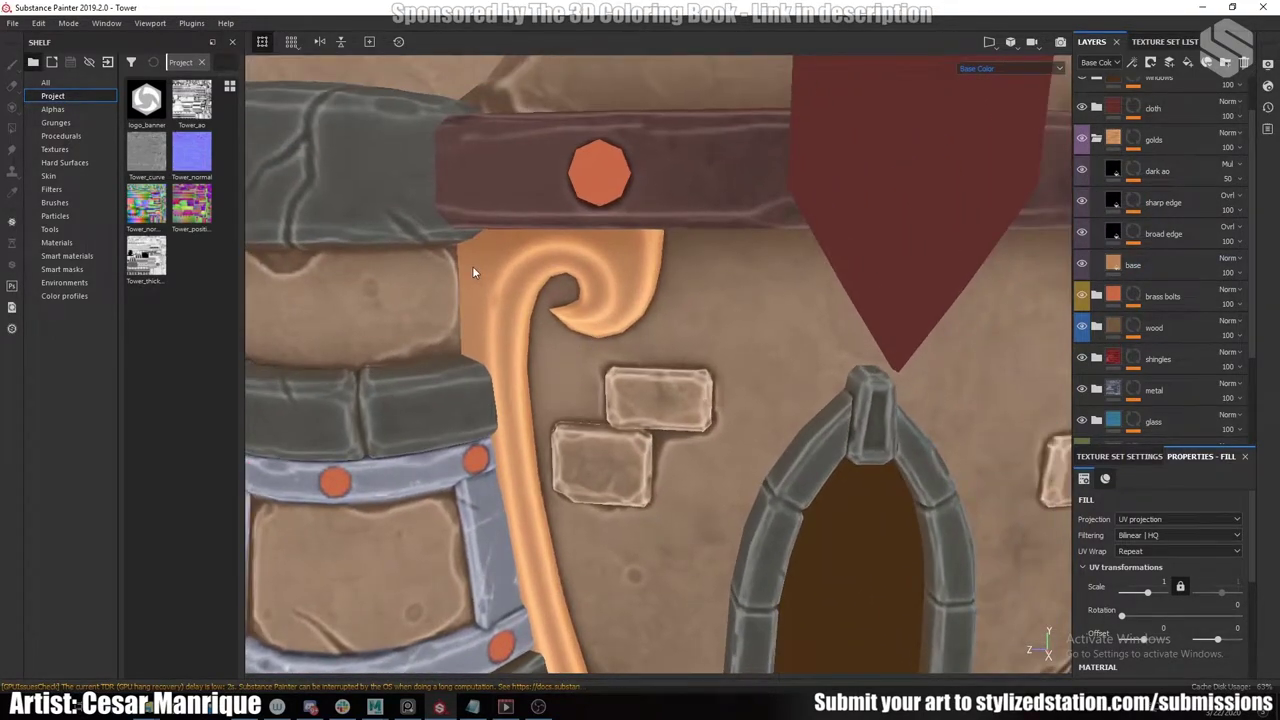
pyautogui.keyDown('alt'); pyautogui.moveTo(473, 271); pyautogui.dragTo(471, 285); pyautogui.keyUp('alt')
pyautogui.press('f')
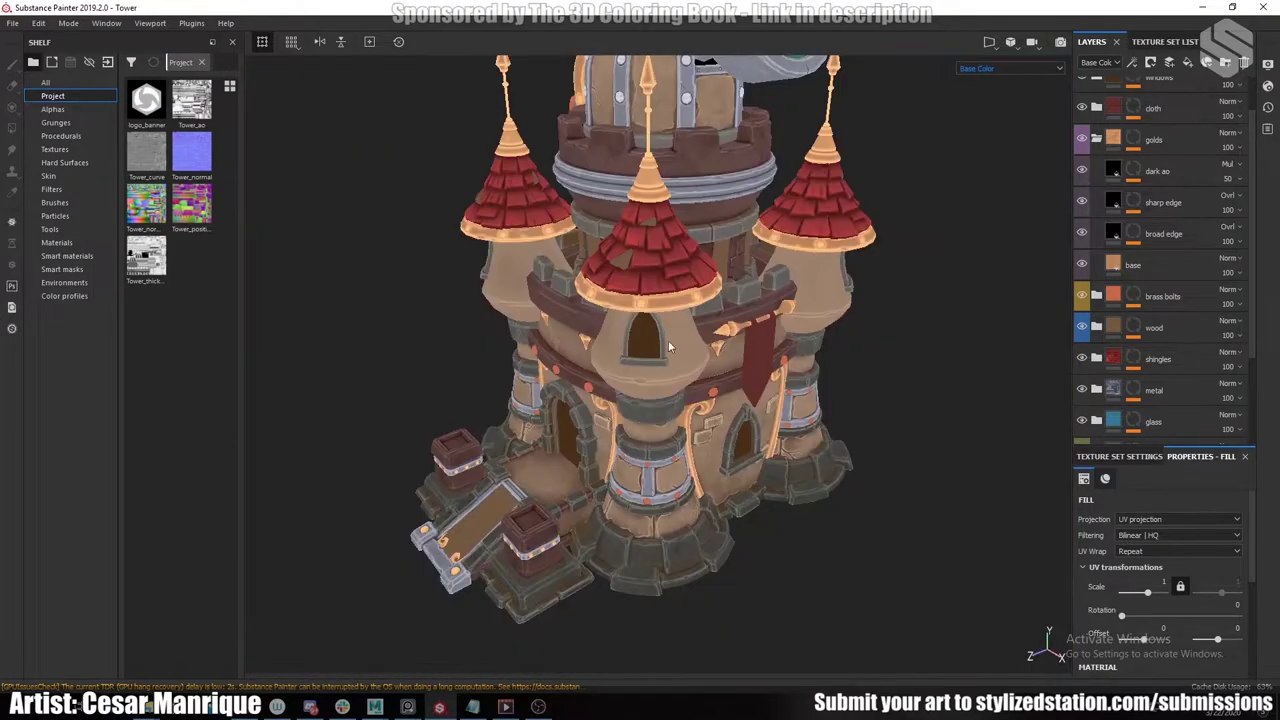
pyautogui.press('c')
pyautogui.press('m')
pyautogui.keyDown('alt'); pyautogui.moveTo(665, 325); pyautogui.dragTo(667, 388); pyautogui.keyUp('alt')
pyautogui.scroll(6, 667, 388)
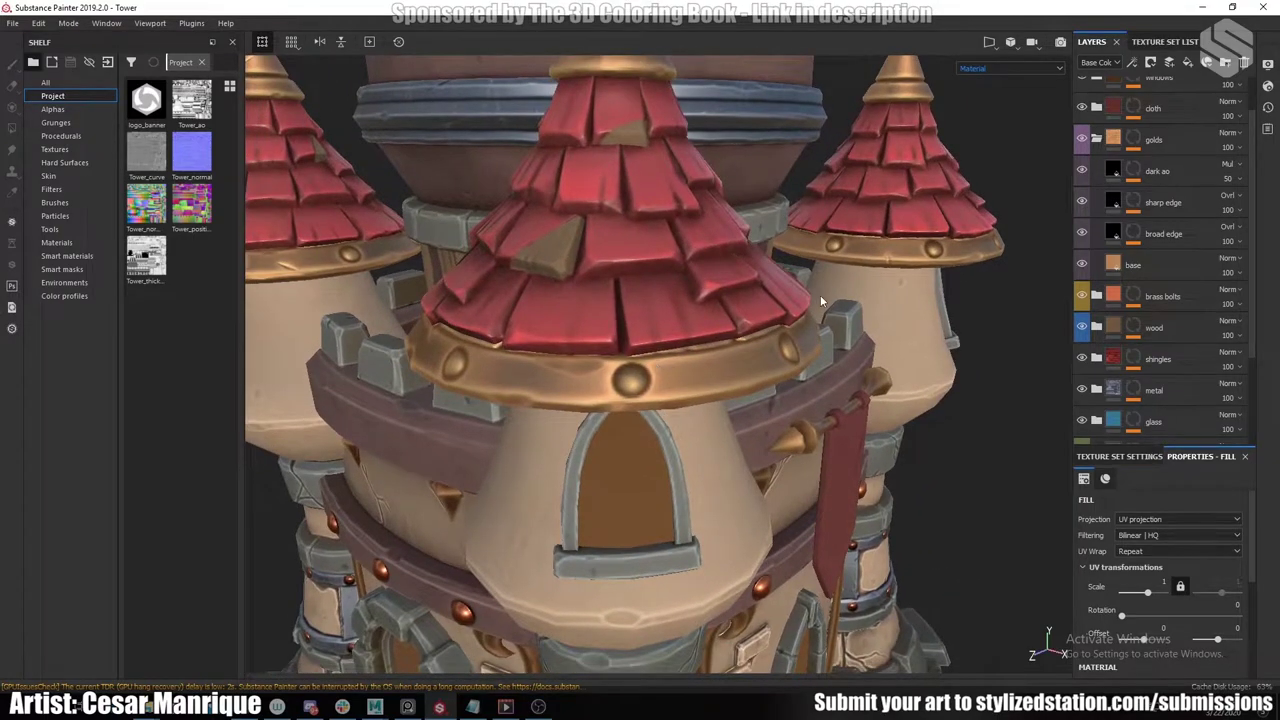
# Display the tower's metallic channel, followed by its roughness channel, in the viewport.
pyautogui.press('c')
pyautogui.click(1008, 68)
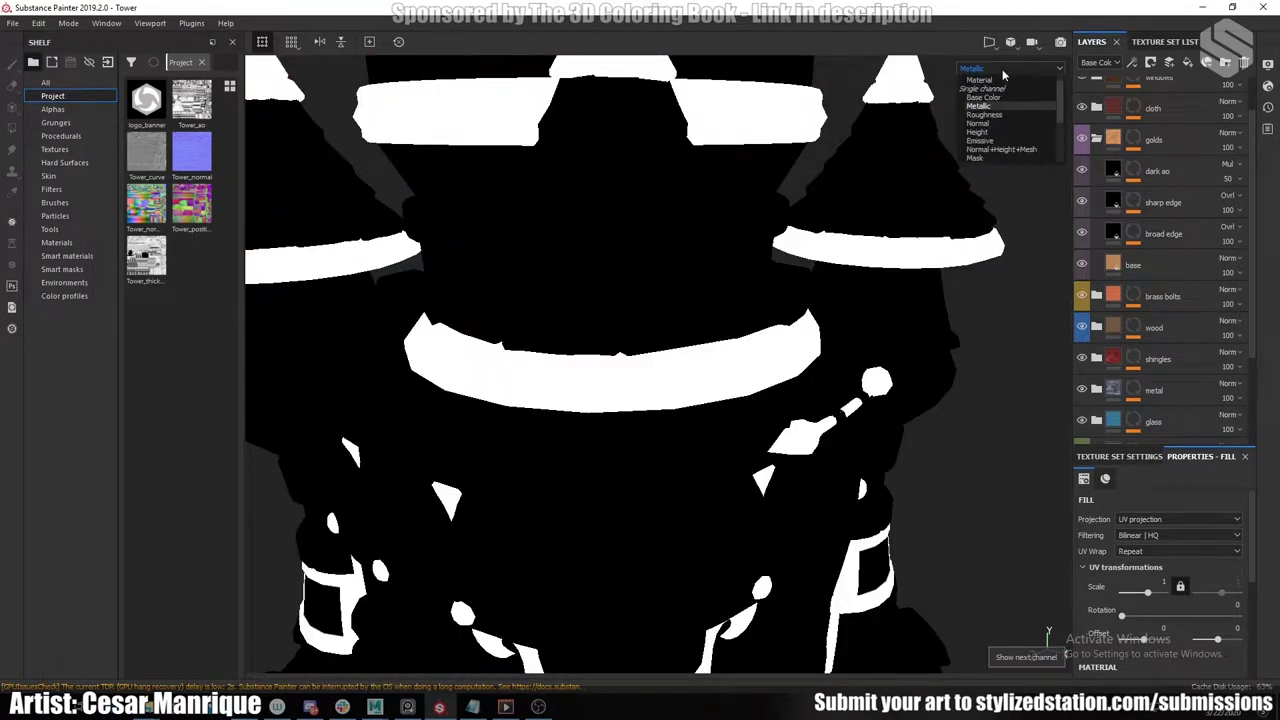
pyautogui.click(997, 113)
pyautogui.keyDown('alt'); pyautogui.moveTo(616, 453); pyautogui.dragTo(679, 410); pyautogui.keyUp('alt')
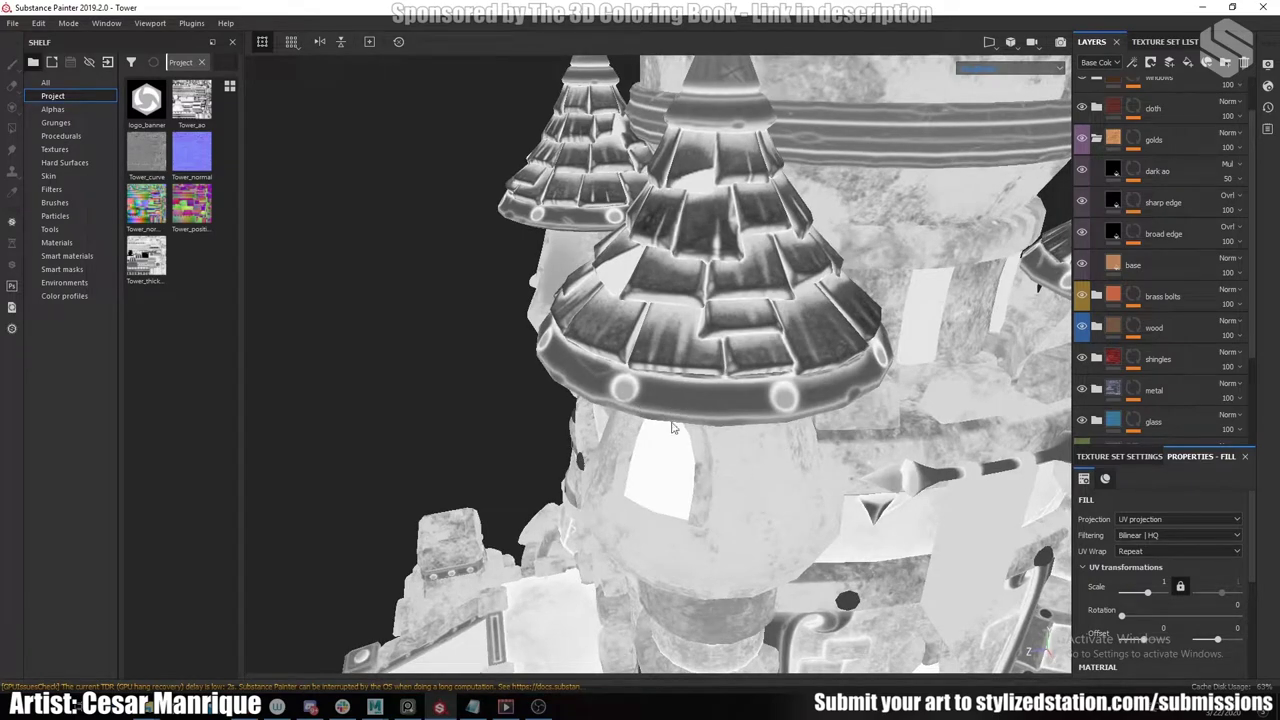
# Return to the full material display and examine the gold roof trim from several angles.
pyautogui.press('m')
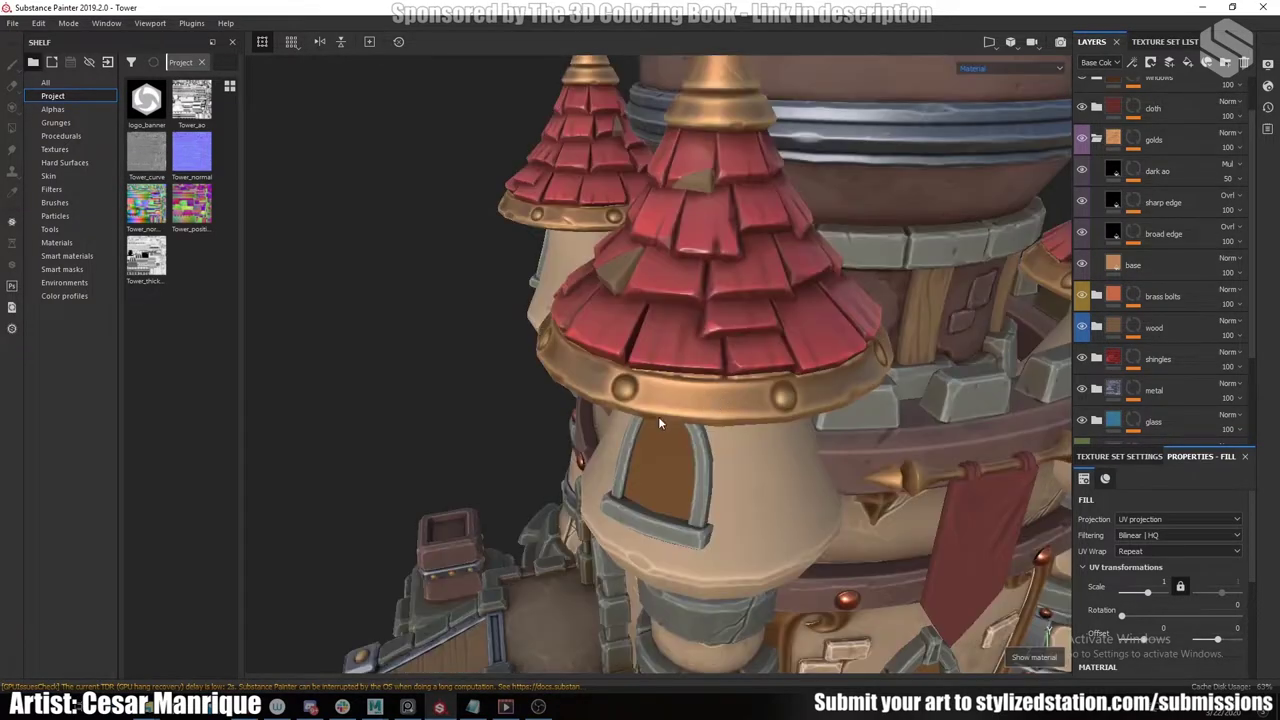
pyautogui.keyDown('alt'); pyautogui.moveTo(658, 416); pyautogui.dragTo(778, 330); pyautogui.keyUp('alt')
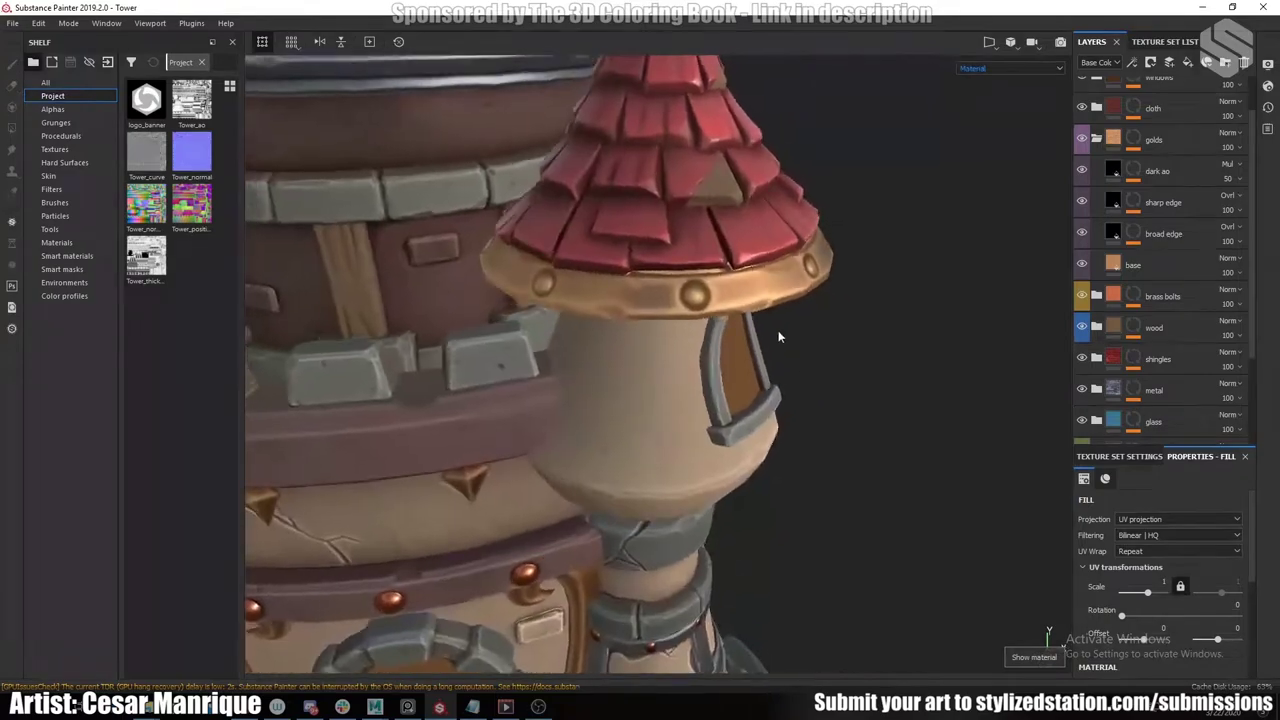
pyautogui.keyDown('alt'); pyautogui.moveTo(778, 330); pyautogui.dragTo(623, 405, button='middle'); pyautogui.keyUp('alt')
pyautogui.scroll(4, 623, 405)
pyautogui.keyDown('alt'); pyautogui.moveTo(623, 405); pyautogui.dragTo(626, 410); pyautogui.keyUp('alt')
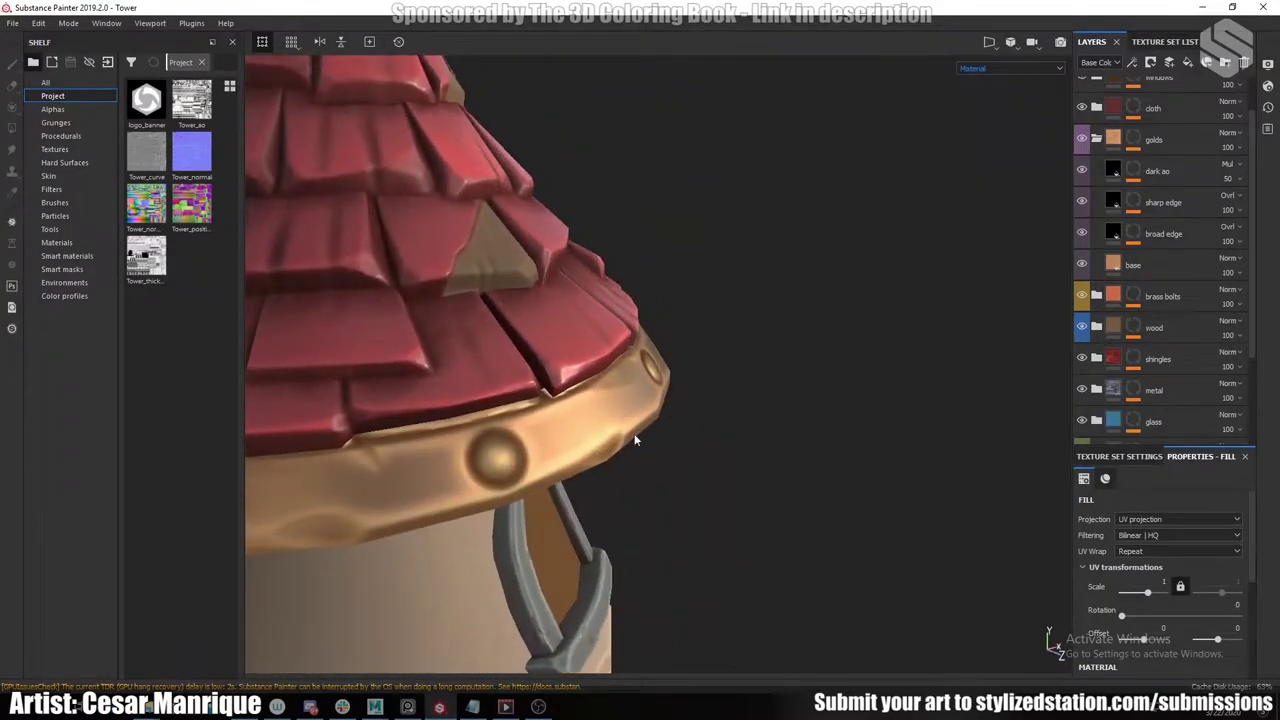
pyautogui.scroll(-5, 680, 409)
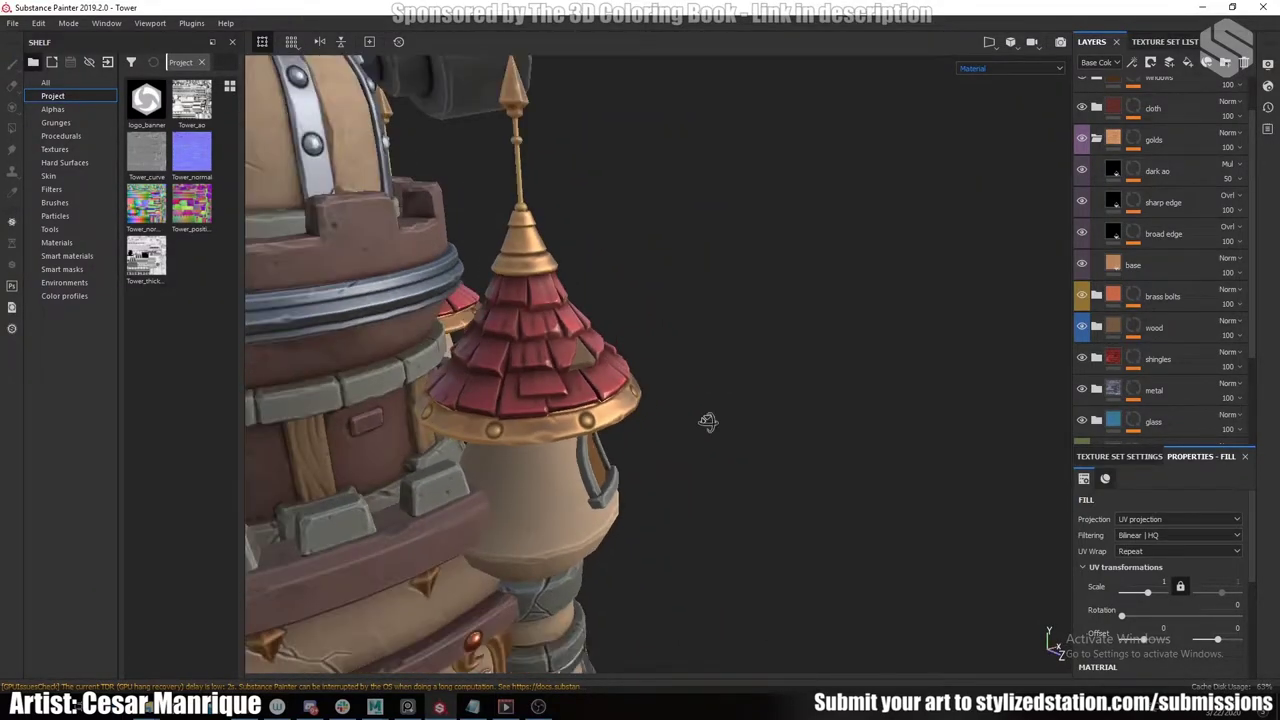
pyautogui.keyDown('alt'); pyautogui.moveTo(708, 422); pyautogui.dragTo(550, 560); pyautogui.keyUp('alt')
pyautogui.keyDown('alt'); pyautogui.moveTo(542, 676); pyautogui.dragTo(546, 638, button='middle'); pyautogui.keyUp('alt')
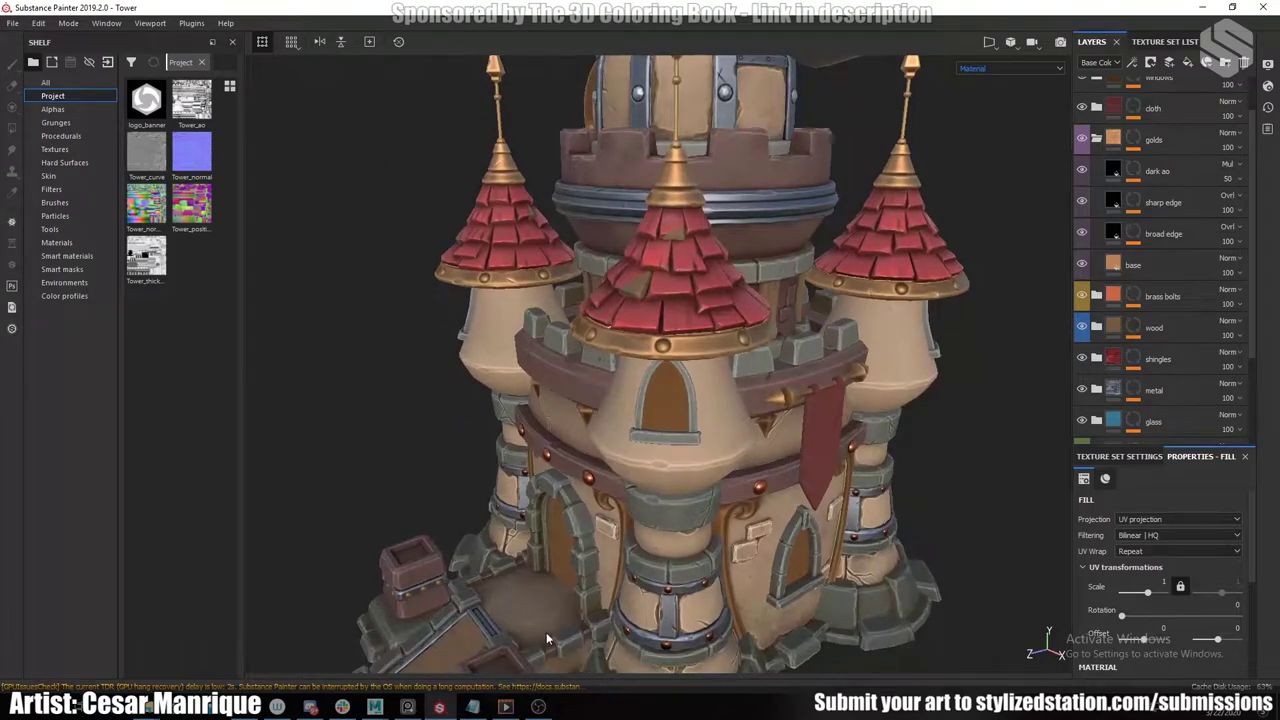
# Open the castle reference image, examine its metal roof caps and trim, and return to Substance Painter.
pyautogui.click(407, 706)
pyautogui.scroll(5, 510, 292)
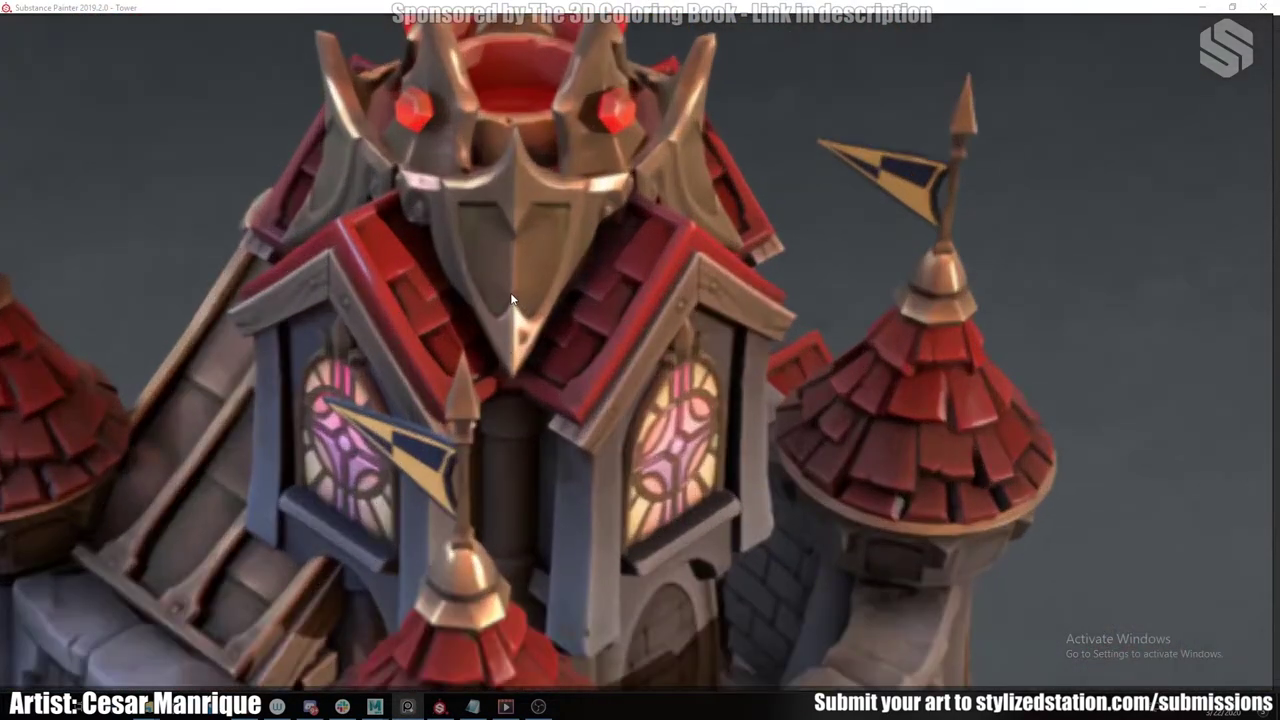
pyautogui.moveTo(496, 577); pyautogui.dragTo(538, 301)
pyautogui.scroll(-2, 513, 319)
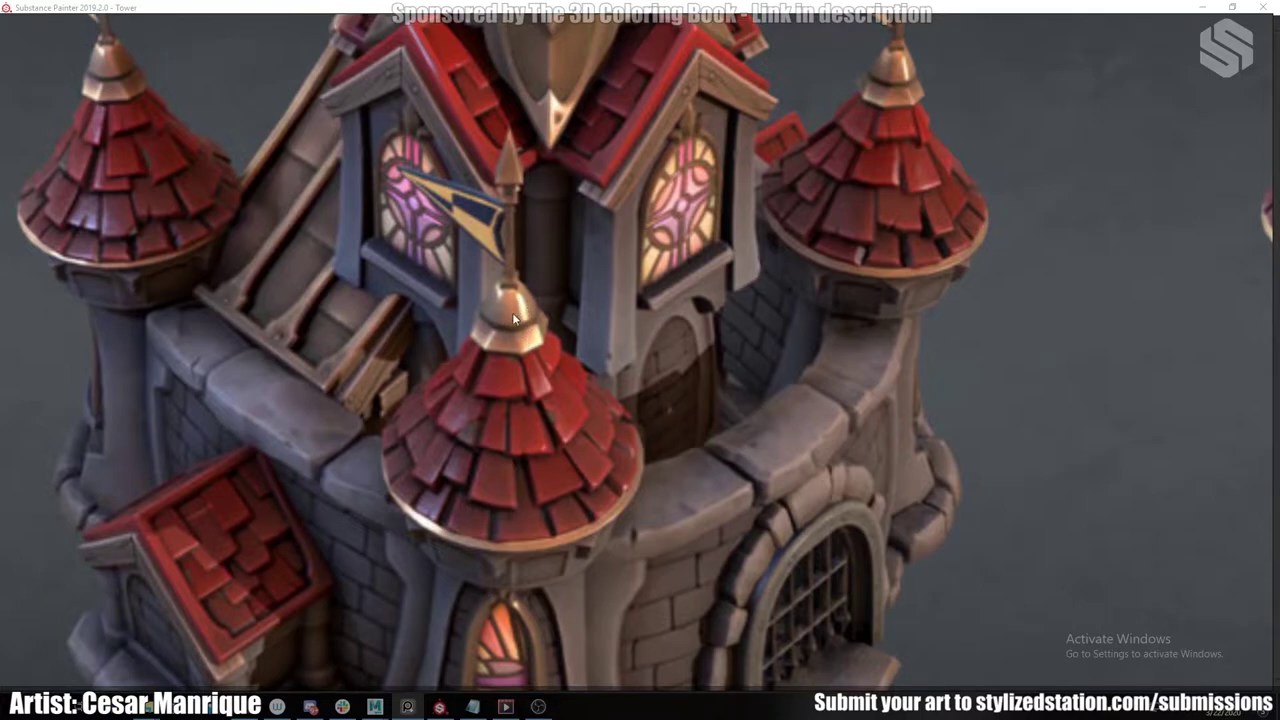
pyautogui.scroll(2, 520, 315)
pyautogui.scroll(-5, 522, 325)
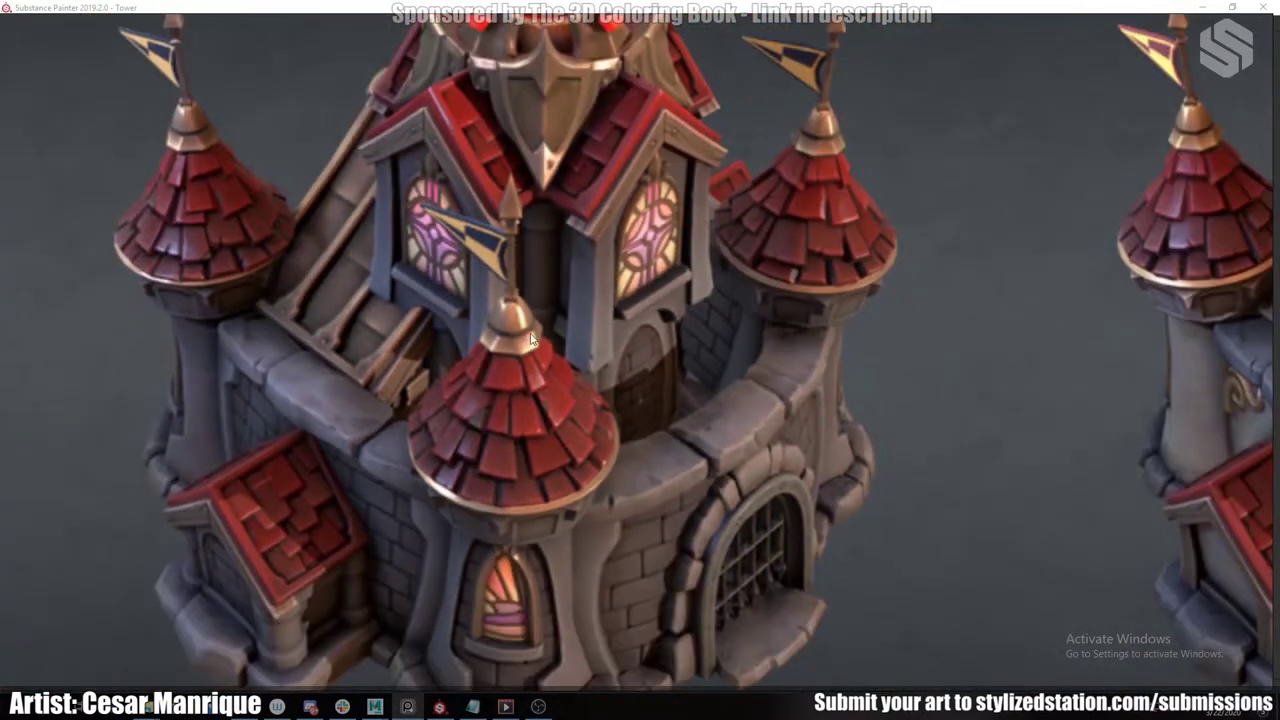
pyautogui.press('super+Tab')
# Collapse the golds folder and expand the cloth folder in the layer stack.
pyautogui.keyDown('alt'); pyautogui.moveTo(740, 297); pyautogui.dragTo(656, 302); pyautogui.keyUp('alt')
pyautogui.click(1096, 139)
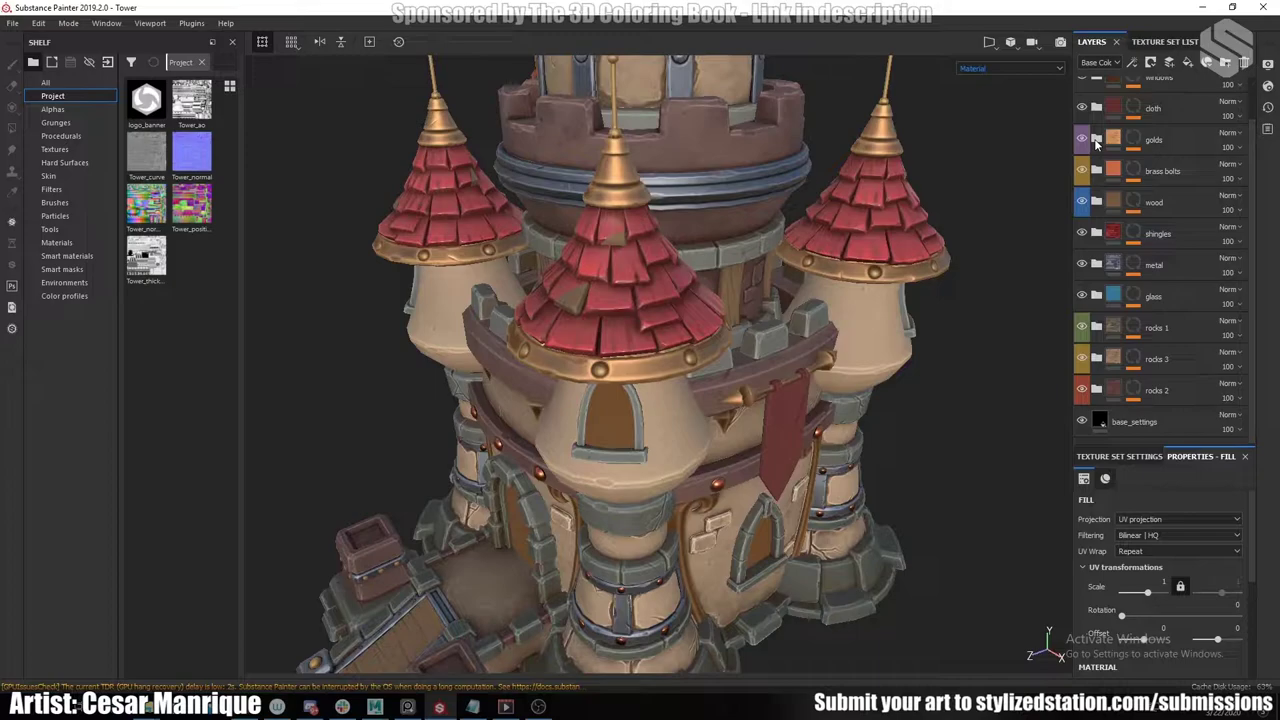
pyautogui.scroll(2, 1096, 145)
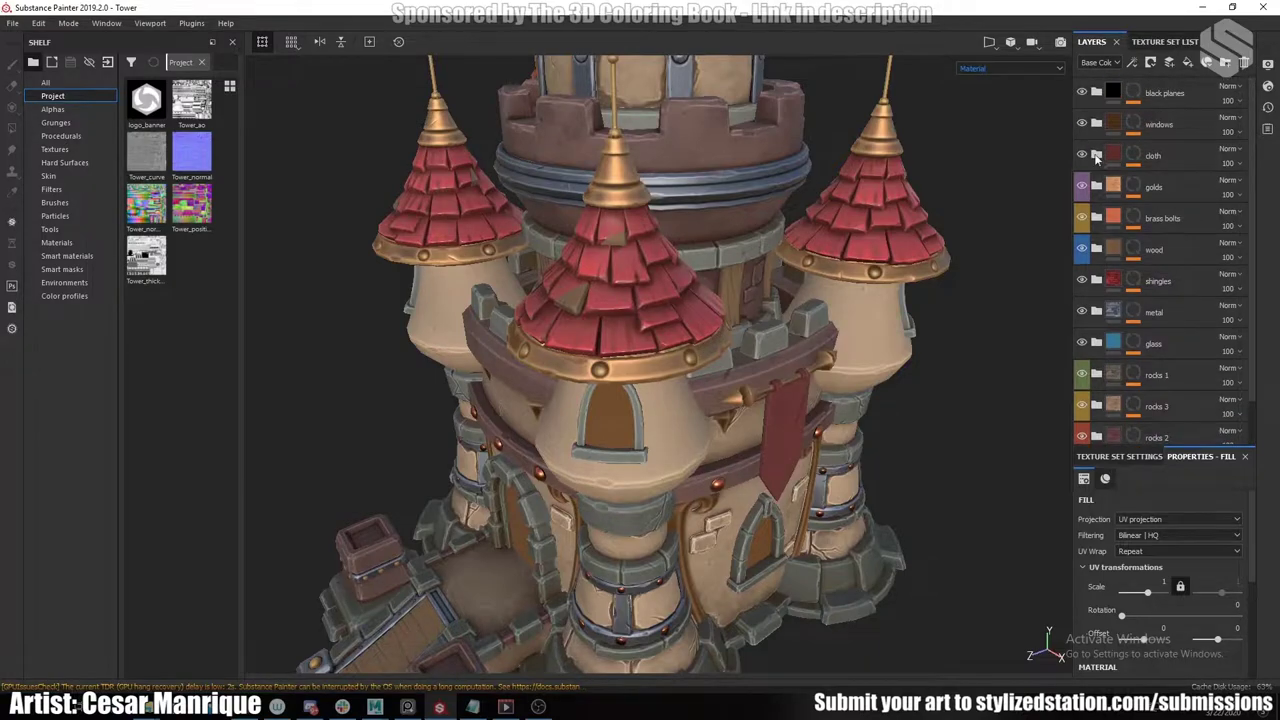
pyautogui.click(1097, 155)
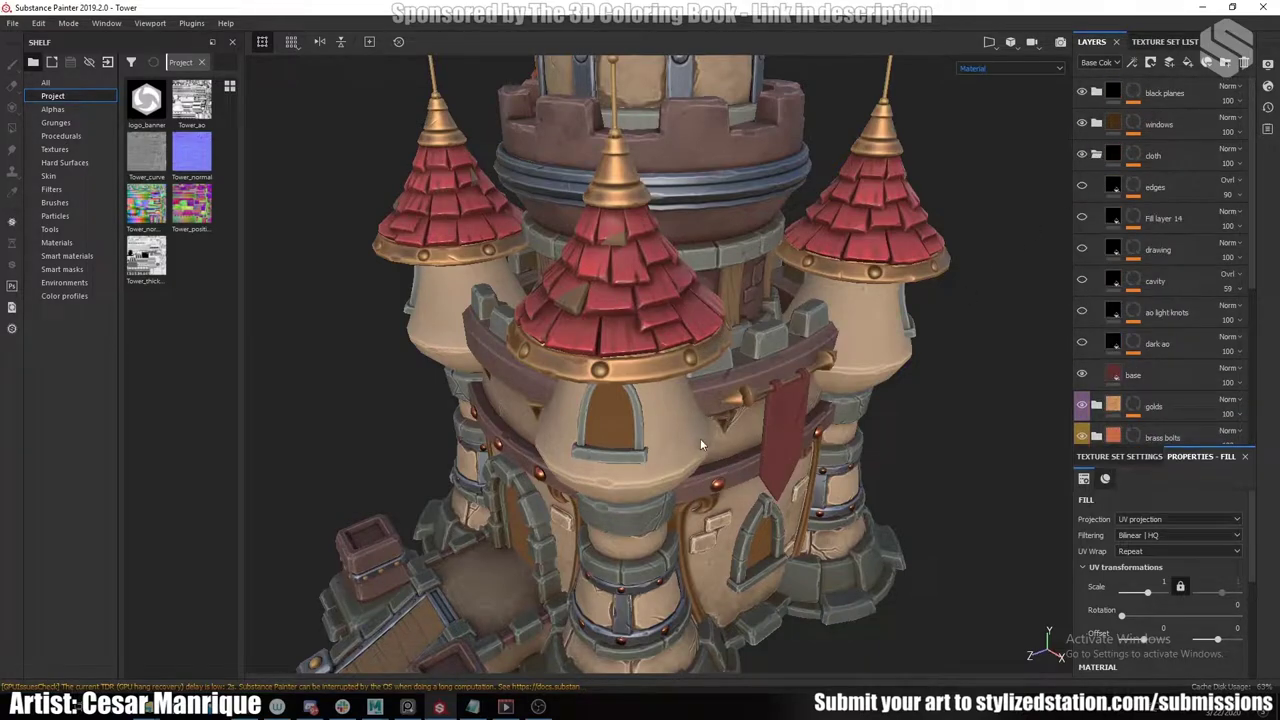
# Bring the red banner into close view and cycle the viewport channels to base color.
pyautogui.keyDown('alt'); pyautogui.moveTo(707, 442); pyautogui.dragTo(664, 297, button='middle'); pyautogui.keyUp('alt')
pyautogui.keyDown('alt'); pyautogui.moveTo(664, 297); pyautogui.dragTo(726, 305, button='right'); pyautogui.keyUp('alt')
pyautogui.keyDown('alt'); pyautogui.moveTo(726, 305); pyautogui.dragTo(665, 298); pyautogui.keyUp('alt')
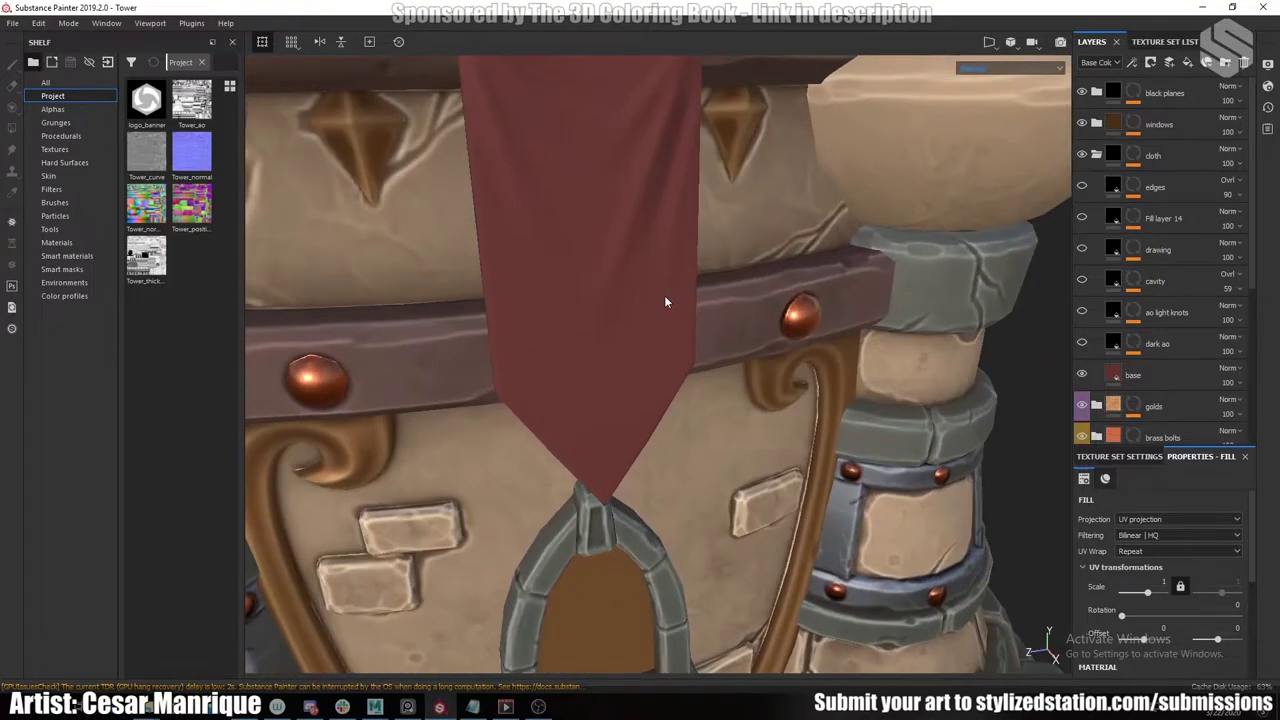
pyautogui.press('c')
pyautogui.keyDown('alt'); pyautogui.moveTo(617, 309); pyautogui.dragTo(684, 460, button='middle'); pyautogui.keyUp('alt')
pyautogui.keyDown('alt'); pyautogui.moveTo(684, 460); pyautogui.dragTo(699, 387, button='right'); pyautogui.keyUp('alt')
pyautogui.press('c')
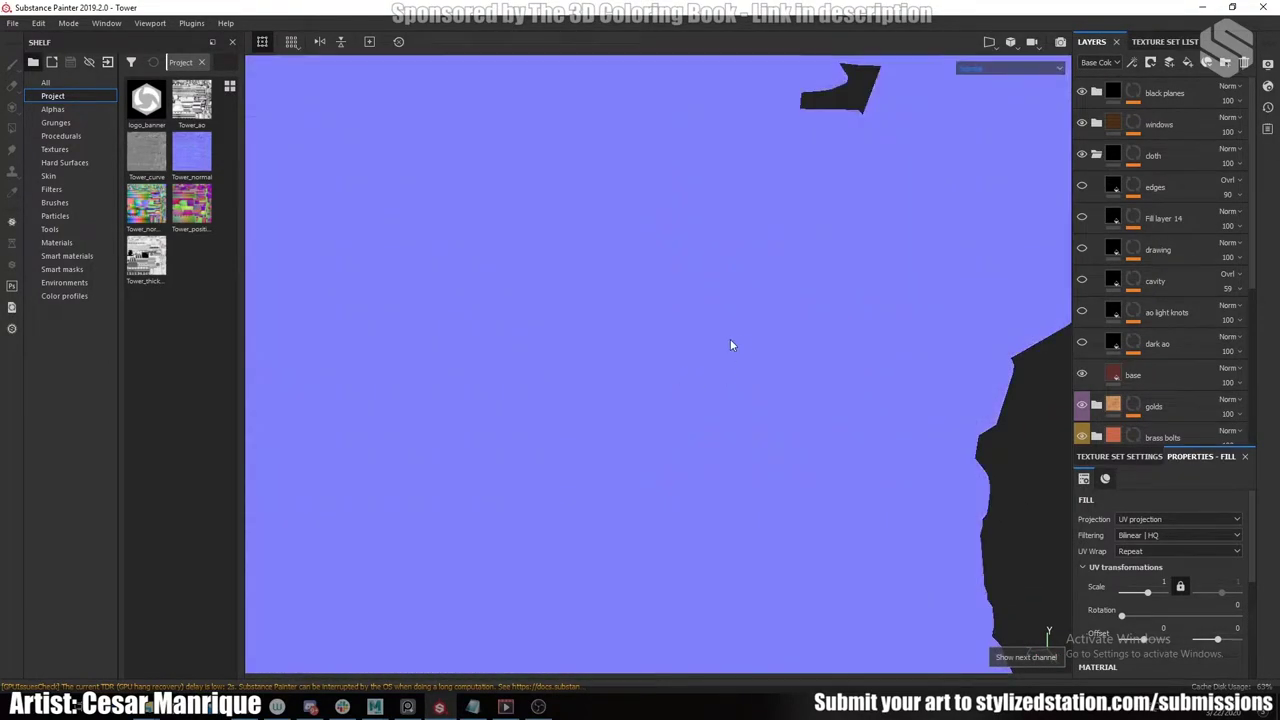
pyautogui.press('c')
pyautogui.press('c')
pyautogui.press('c')
pyautogui.press('c')
pyautogui.press('c')
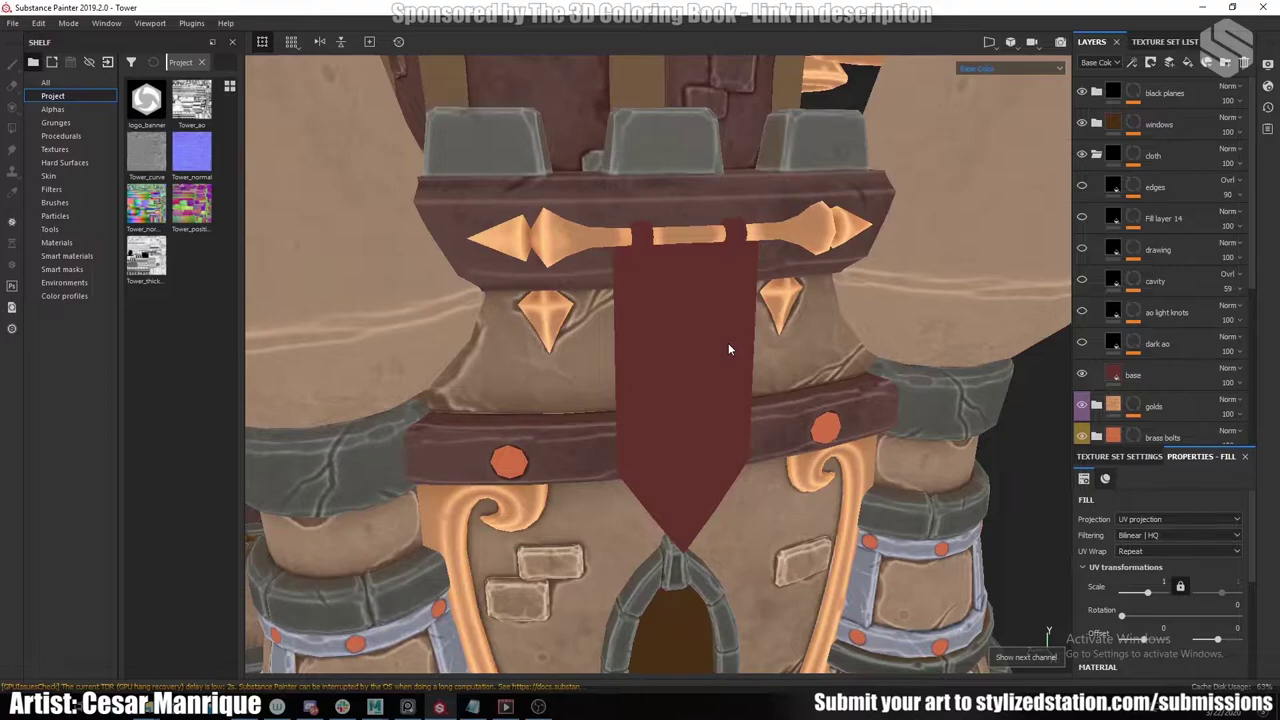
# Show the dark ao and ao light knots layers in the cloth folder.
pyautogui.keyDown('alt'); pyautogui.moveTo(728, 349); pyautogui.dragTo(698, 355); pyautogui.keyUp('alt')
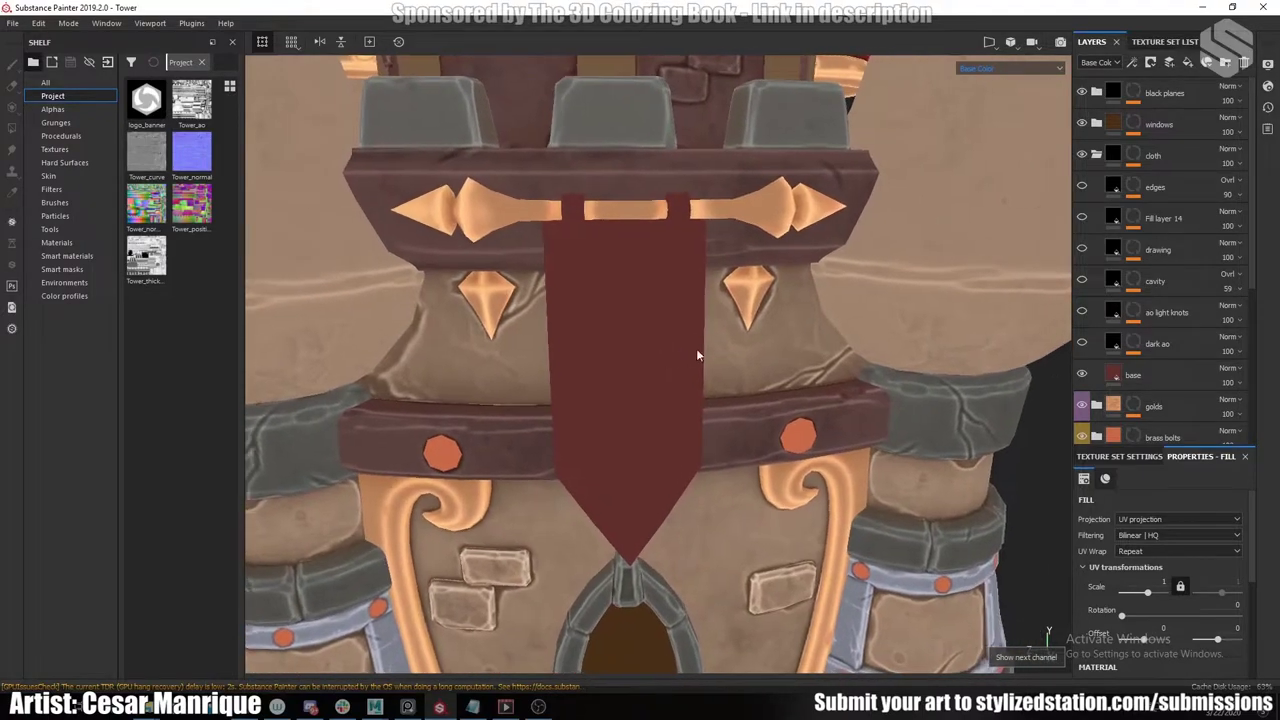
pyautogui.click(1083, 344)
pyautogui.scroll(3, 700, 297)
pyautogui.keyDown('alt'); pyautogui.moveTo(698, 297); pyautogui.dragTo(676, 298); pyautogui.keyUp('alt')
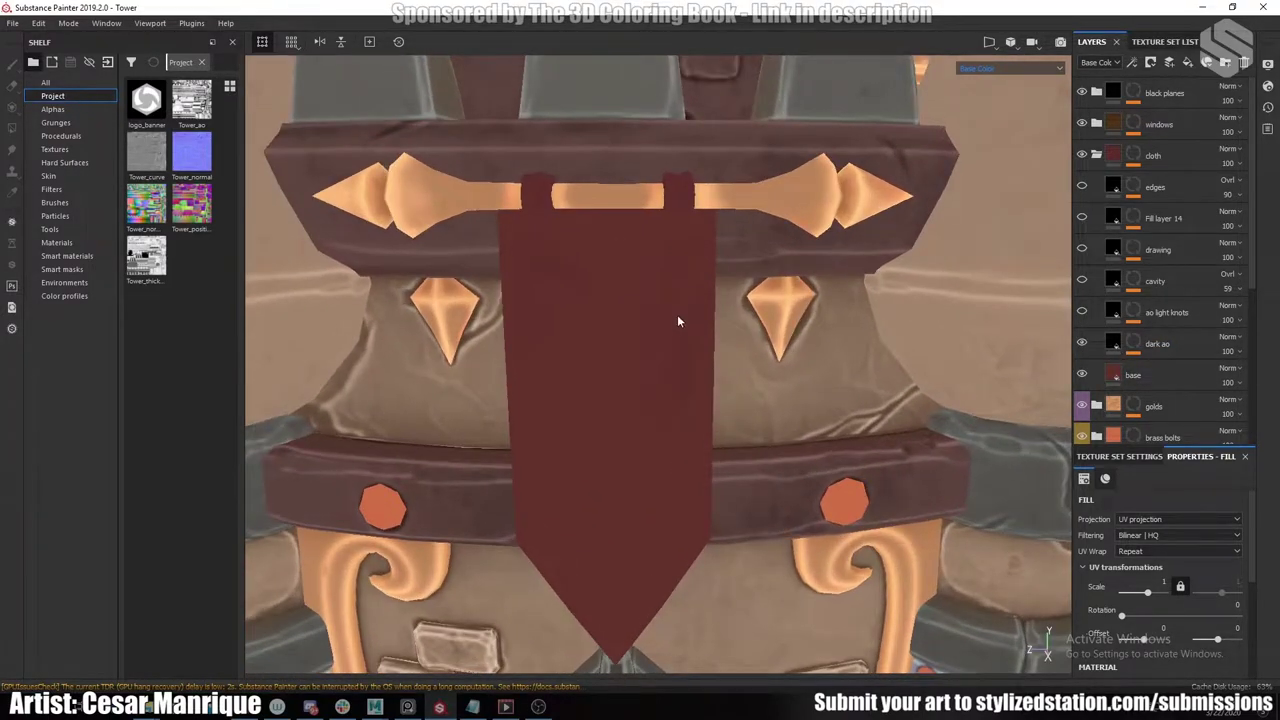
pyautogui.click(1081, 312)
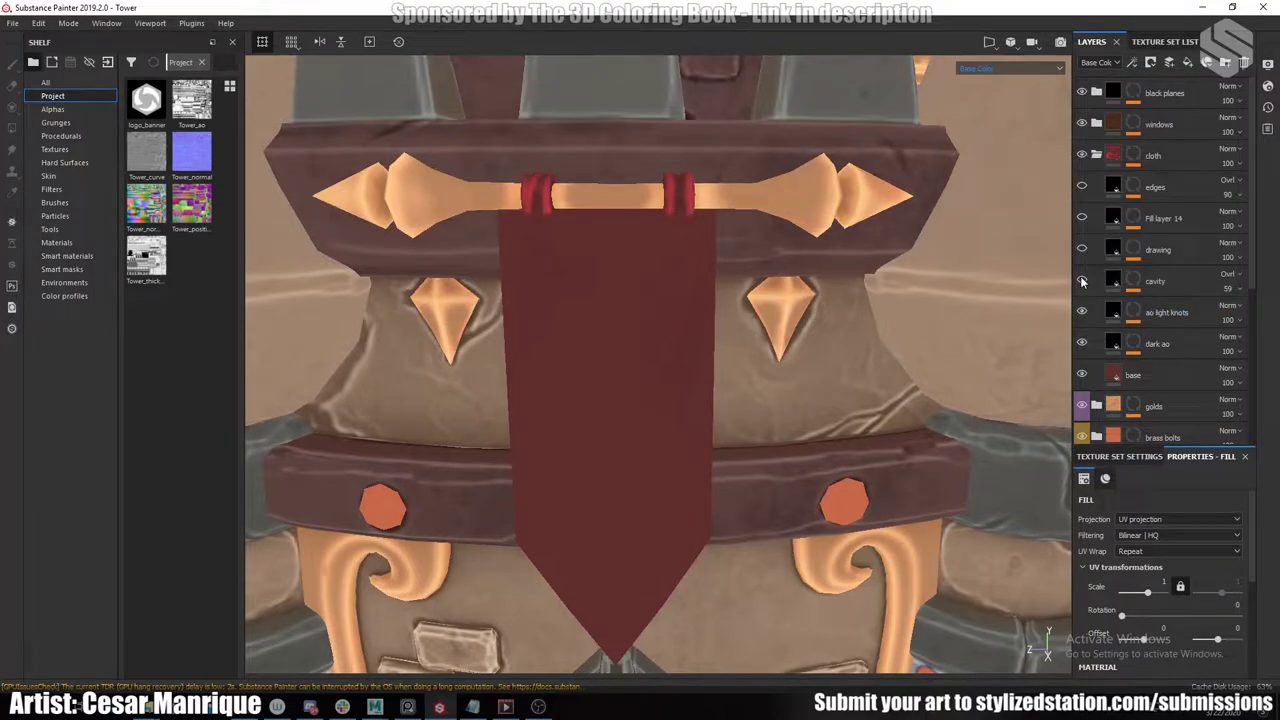
# Show the cavity layer in the cloth folder and check the banner in both the material and base color displays.
pyautogui.click(1081, 281)
pyautogui.keyDown('alt'); pyautogui.moveTo(641, 325); pyautogui.dragTo(854, 312, button='right'); pyautogui.keyUp('alt')
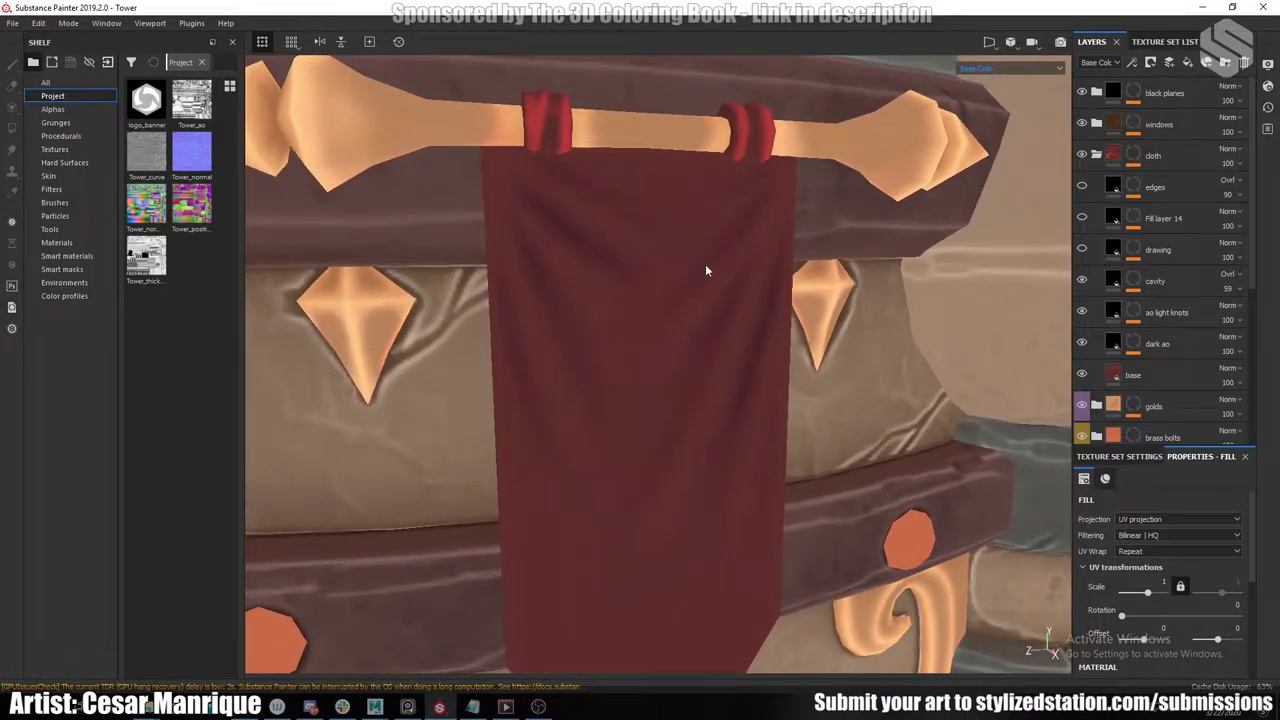
pyautogui.press('m')
pyautogui.keyDown('alt'); pyautogui.moveTo(740, 213); pyautogui.dragTo(692, 267); pyautogui.keyUp('alt')
pyautogui.keyDown('shift'); pyautogui.moveTo(692, 267); pyautogui.dragTo(818, 250, button='right'); pyautogui.keyUp('shift')
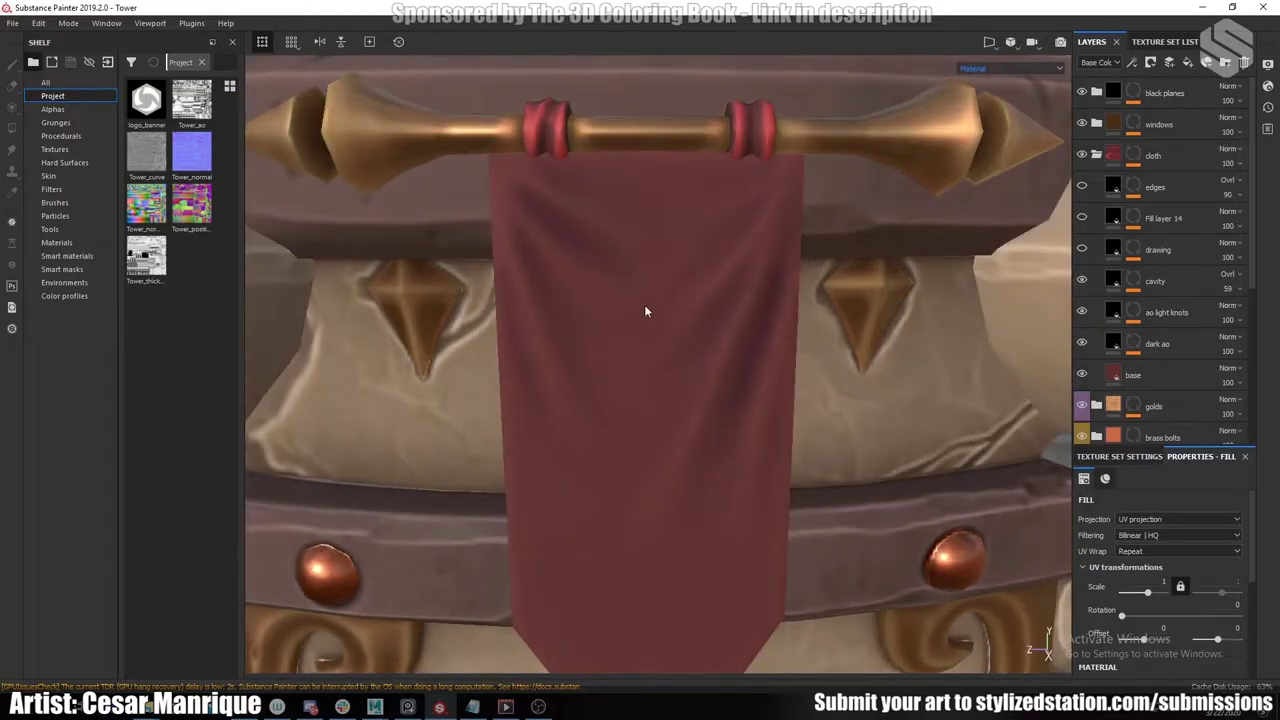
pyautogui.press('c')
pyautogui.keyDown('alt'); pyautogui.moveTo(598, 326); pyautogui.dragTo(650, 330); pyautogui.keyUp('alt')
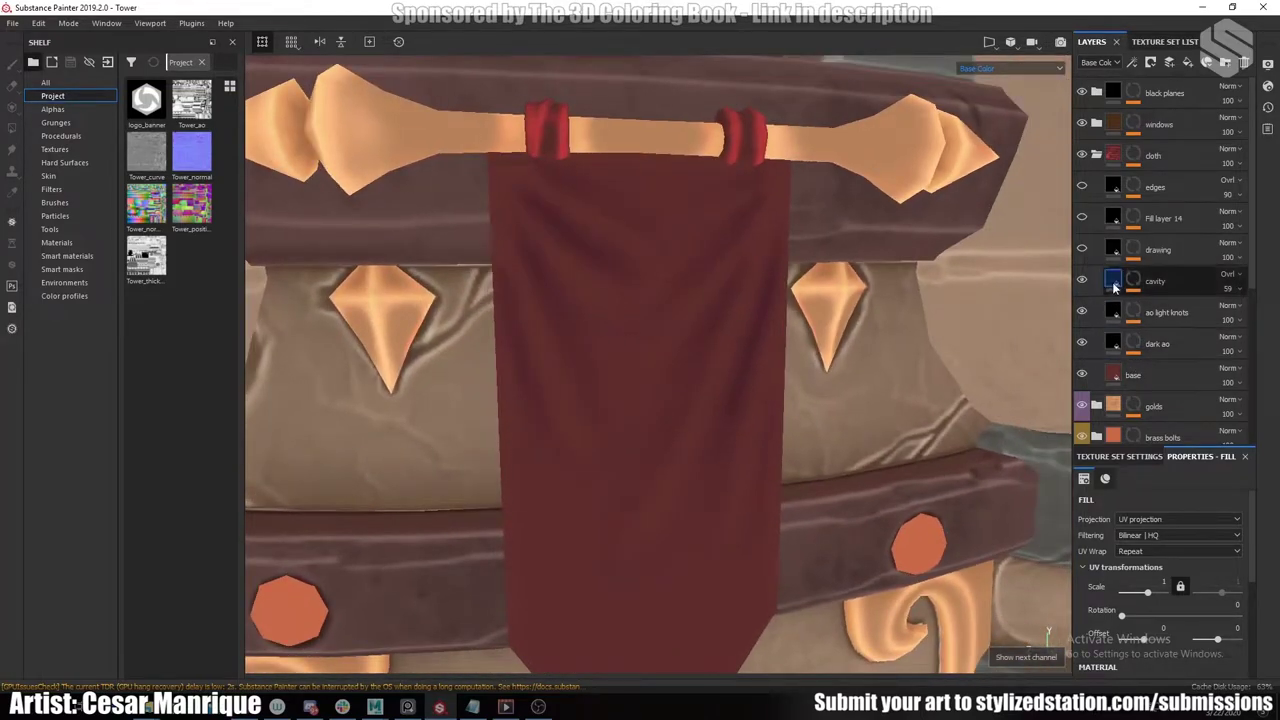
# Toggle the cloth cavity layer off and on to compare the shading of the banner's folds.
pyautogui.click(1081, 281)
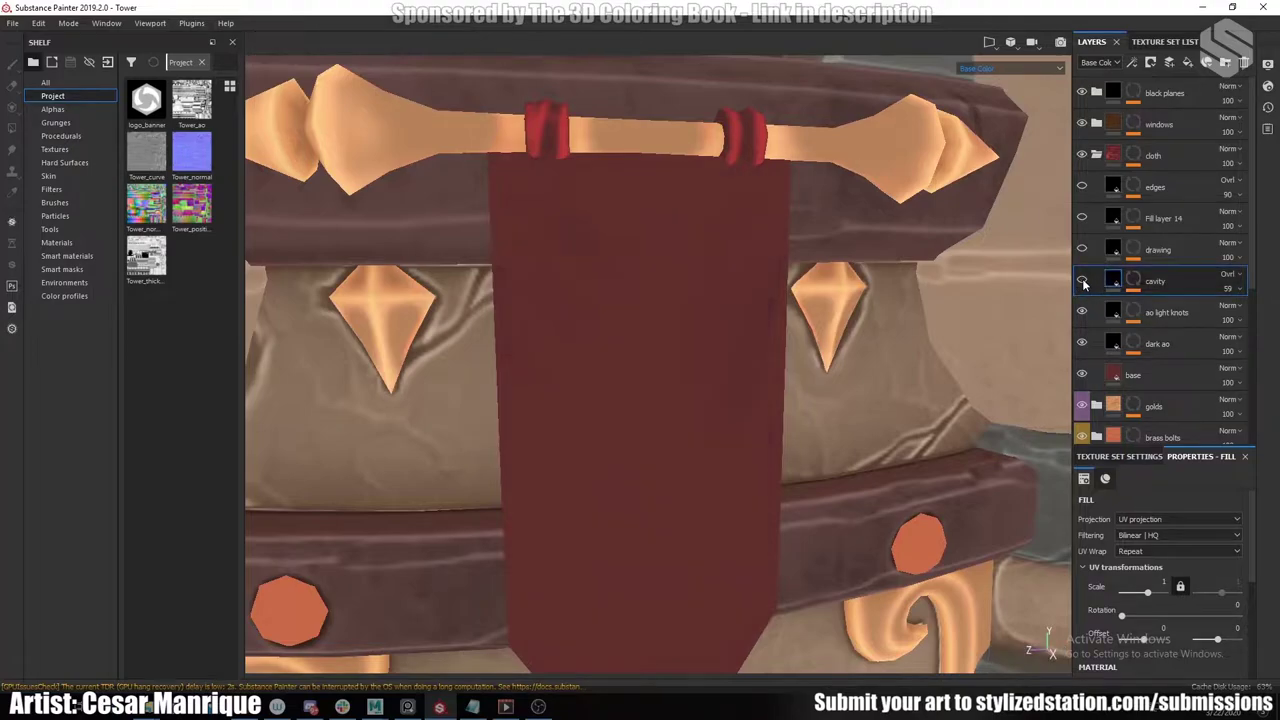
pyautogui.click(1081, 281)
pyautogui.scroll(5, 745, 295)
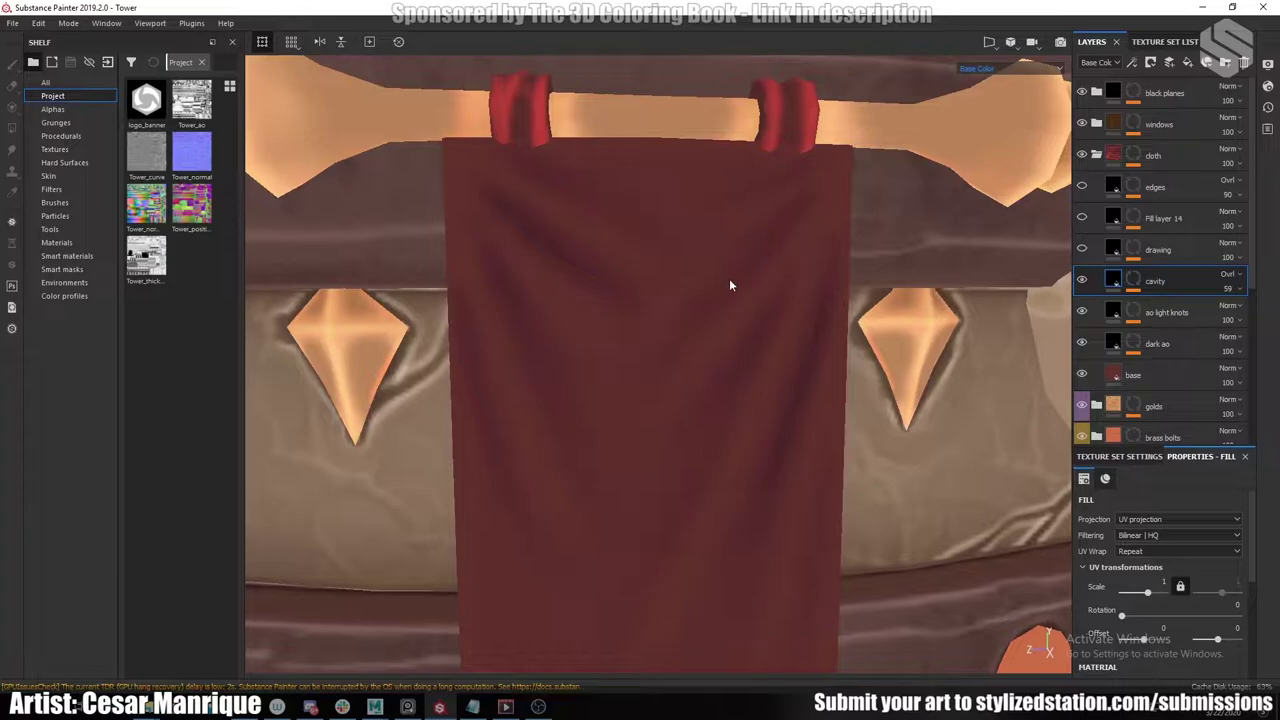
pyautogui.scroll(-4, 745, 269)
pyautogui.keyDown('alt'); pyautogui.moveTo(734, 324); pyautogui.dragTo(712, 338); pyautogui.keyUp('alt')
pyautogui.scroll(2, 711, 338)
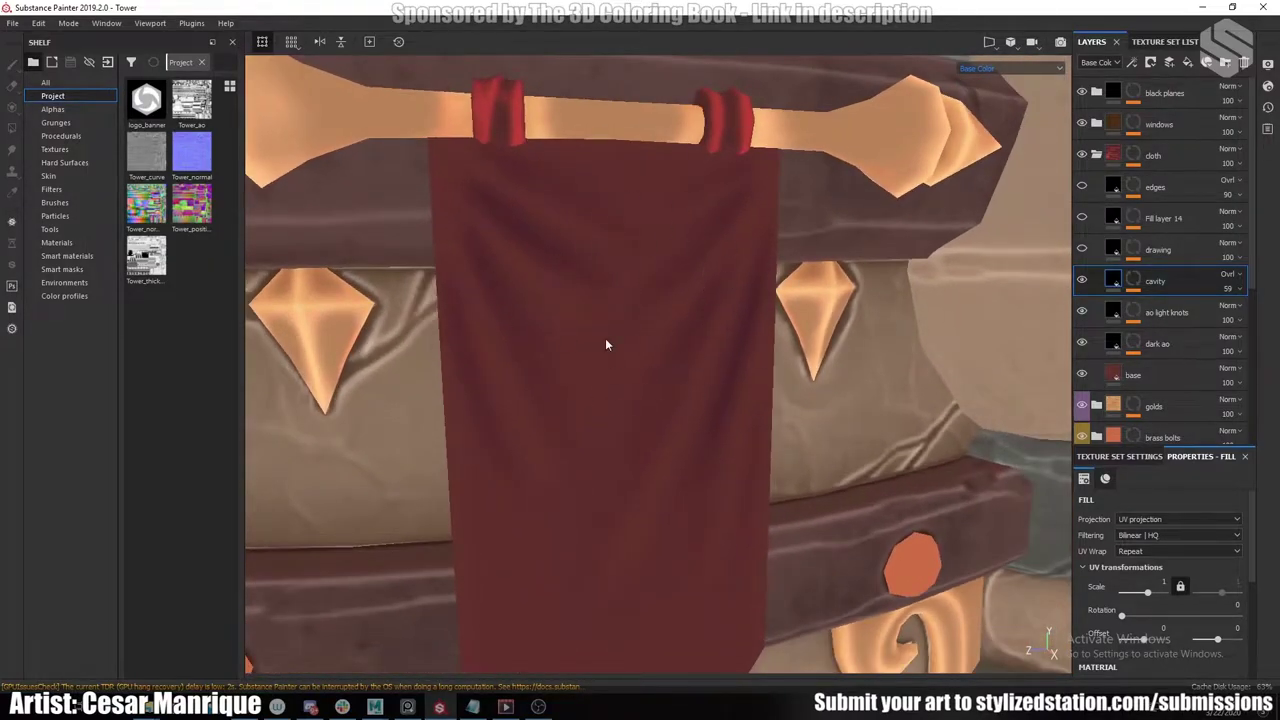
pyautogui.scroll(-5, 605, 344)
pyautogui.keyDown('alt'); pyautogui.moveTo(677, 334); pyautogui.dragTo(961, 250); pyautogui.keyUp('alt')
pyautogui.scroll(5, 664, 337)
# Show the drawing layer with the banner's yellow border and view the banner in the full material display.
pyautogui.click(1082, 249)
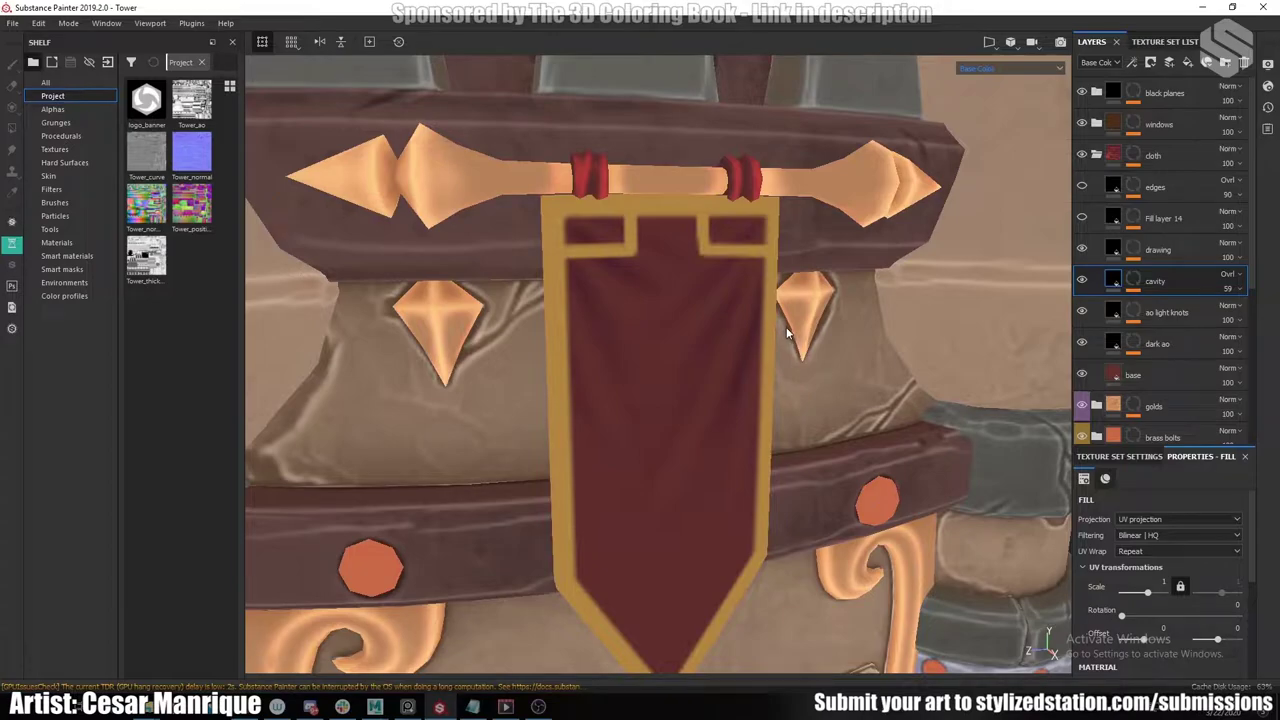
pyautogui.press('m')
pyautogui.scroll(-2, 764, 336)
pyautogui.keyDown('alt'); pyautogui.moveTo(758, 340); pyautogui.dragTo(734, 304); pyautogui.keyUp('alt')
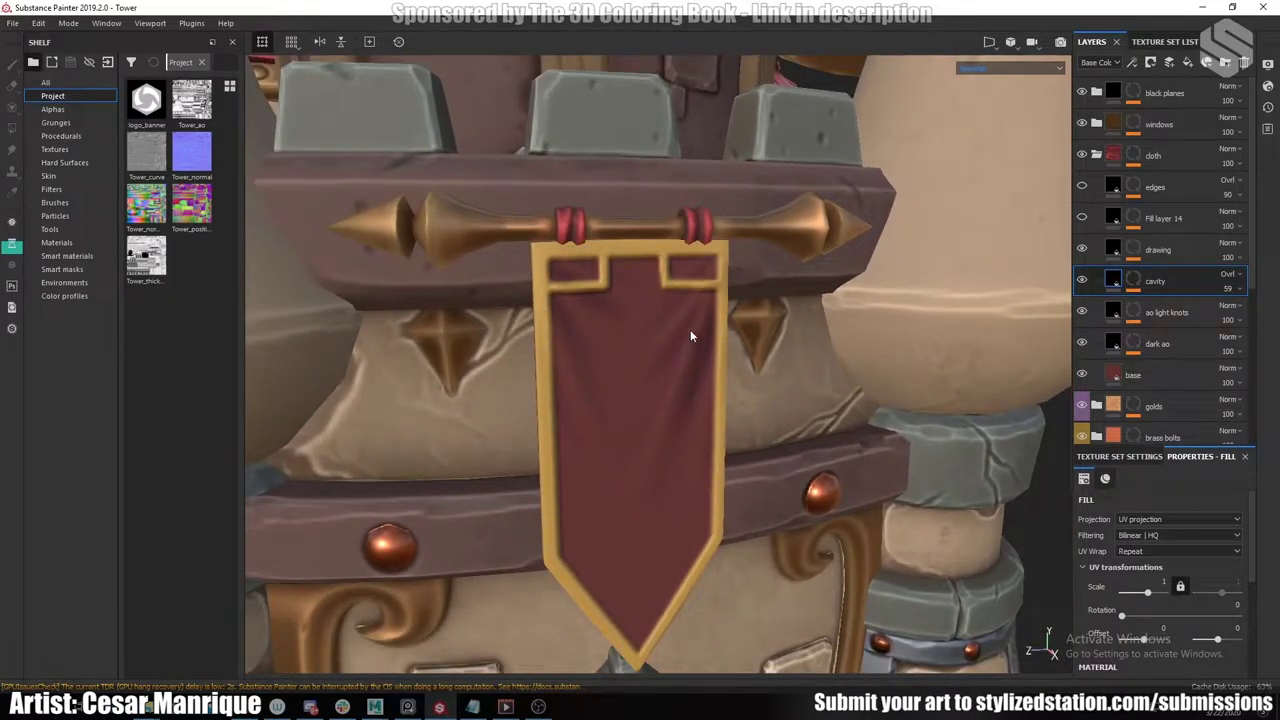
# Show Fill layer 14 with the banner's hexagonal emblem and save the project.
pyautogui.click(1082, 218)
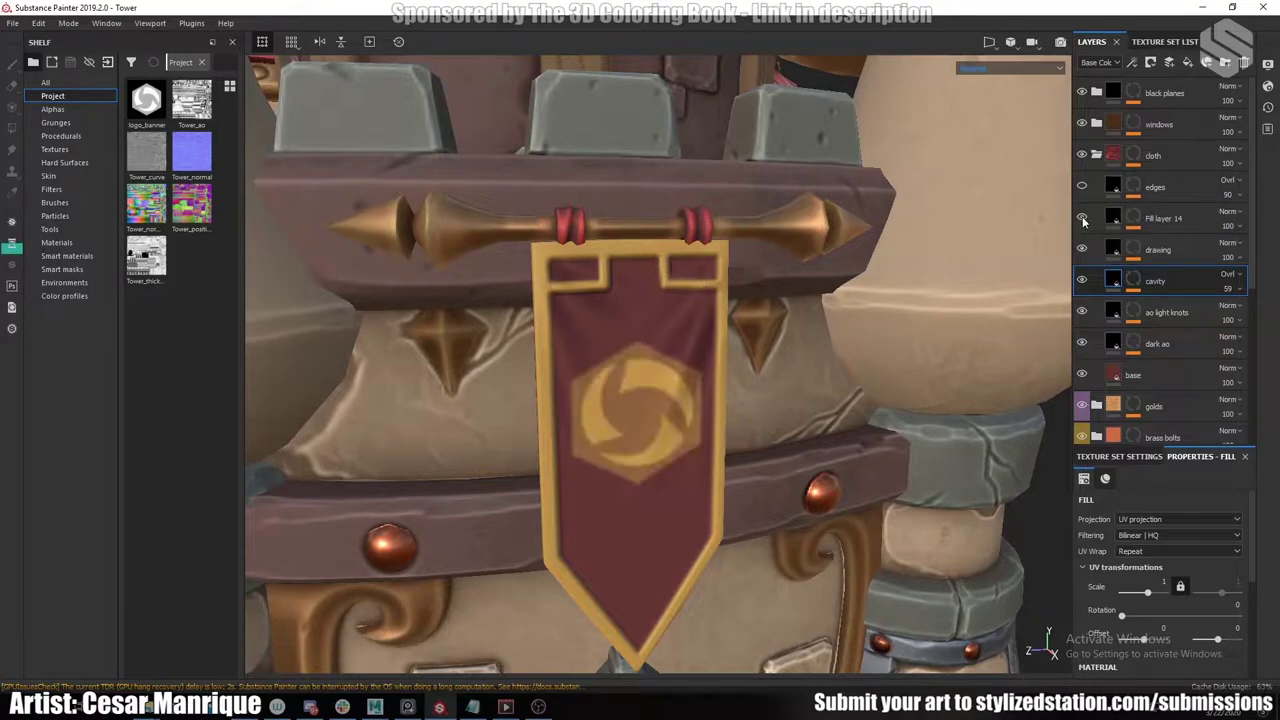
pyautogui.keyDown('alt'); pyautogui.moveTo(638, 430); pyautogui.dragTo(655, 360, button='middle'); pyautogui.keyUp('alt')
pyautogui.keyDown('alt'); pyautogui.moveTo(655, 362); pyautogui.dragTo(713, 418); pyautogui.keyUp('alt')
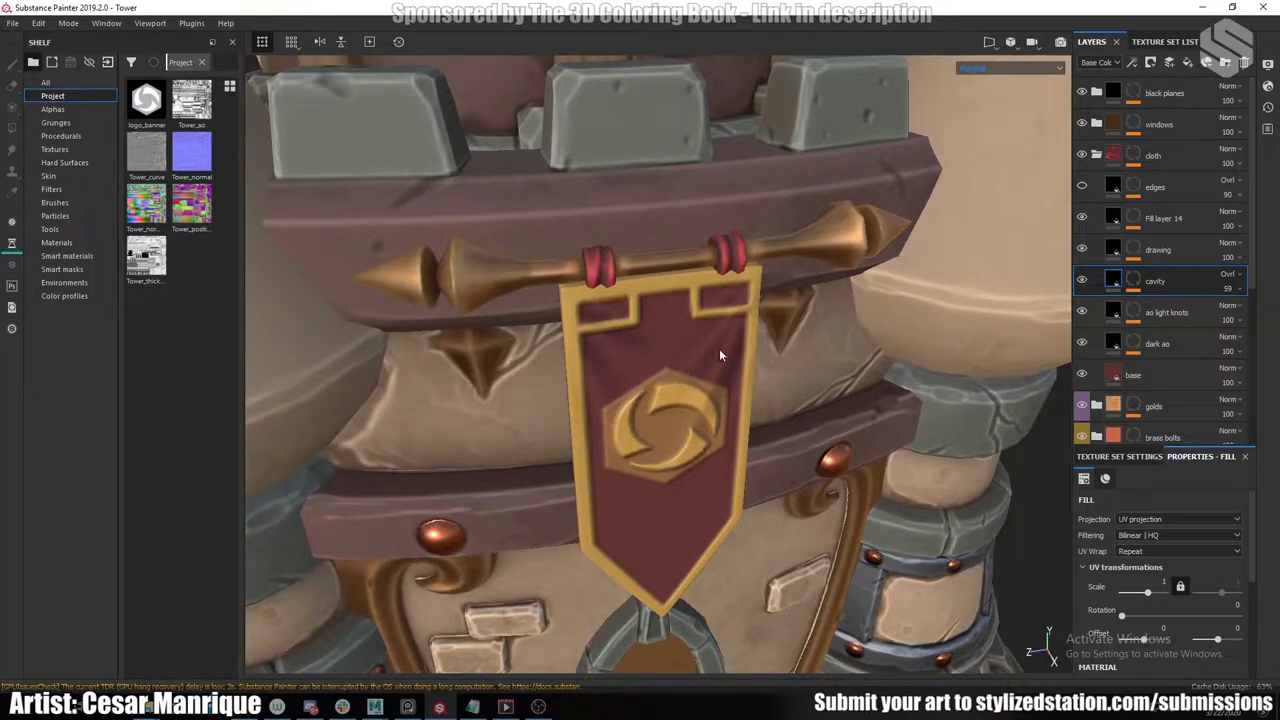
pyautogui.hotkey('ctrl', 's')
# Show the edges layer in the cloth folder and inspect the banner's edge highlights.
pyautogui.click(1084, 187)
pyautogui.keyDown('alt'); pyautogui.moveTo(731, 460); pyautogui.dragTo(756, 328); pyautogui.keyUp('alt')
pyautogui.keyDown('alt'); pyautogui.moveTo(756, 328); pyautogui.dragTo(742, 360, button='middle'); pyautogui.keyUp('alt')
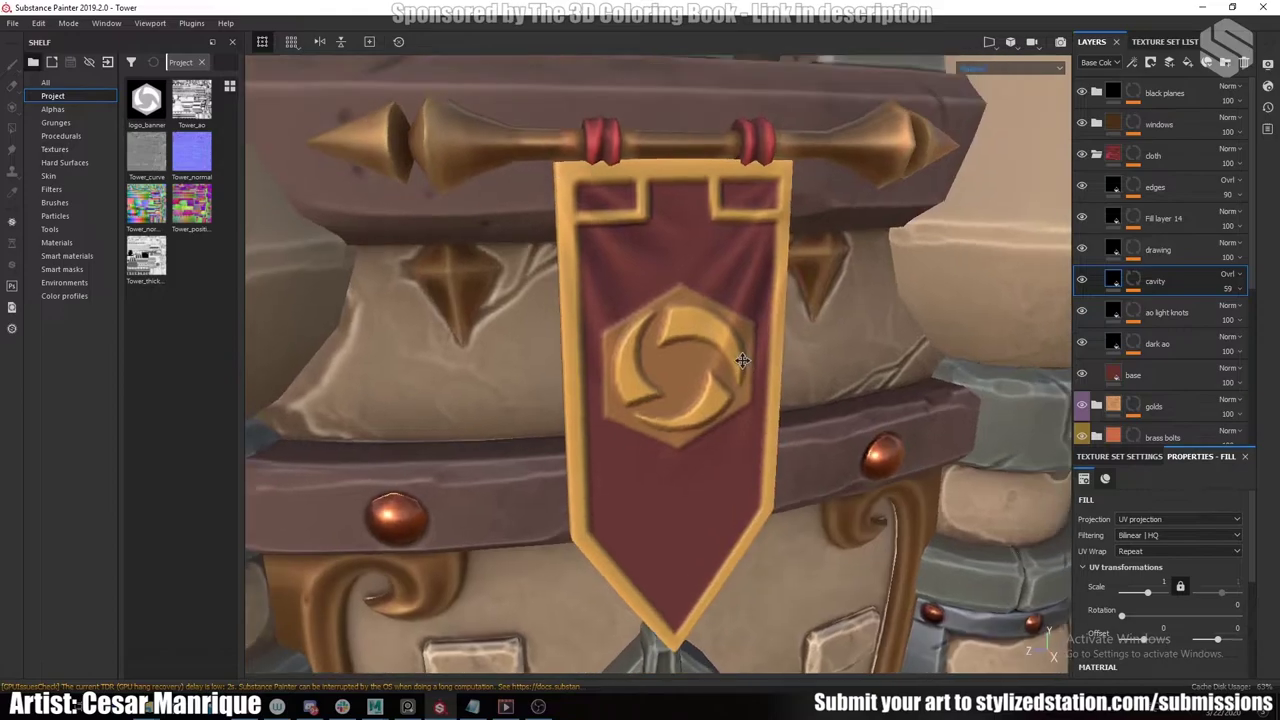
# Compare the banner with the cloth edges layer off and on in the base color channel, and select that layer.
pyautogui.press('c')
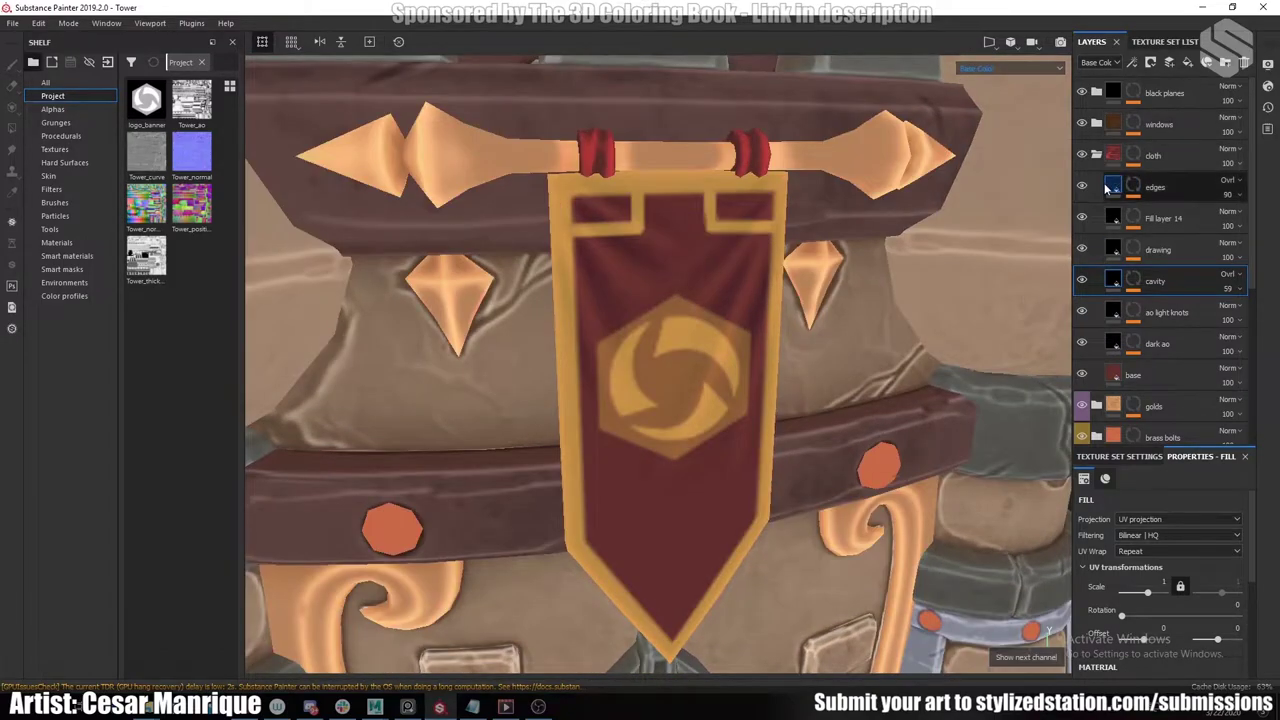
pyautogui.click(1081, 189)
pyautogui.click(1081, 189)
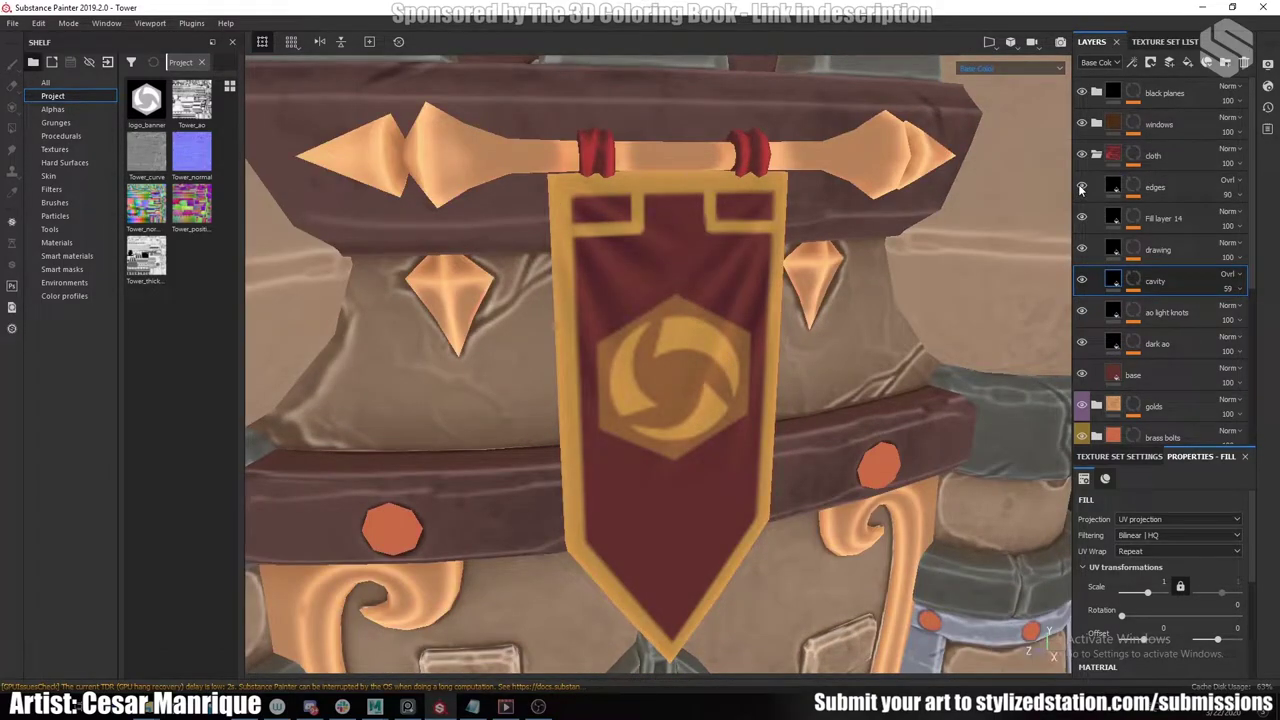
pyautogui.scroll(2, 750, 307)
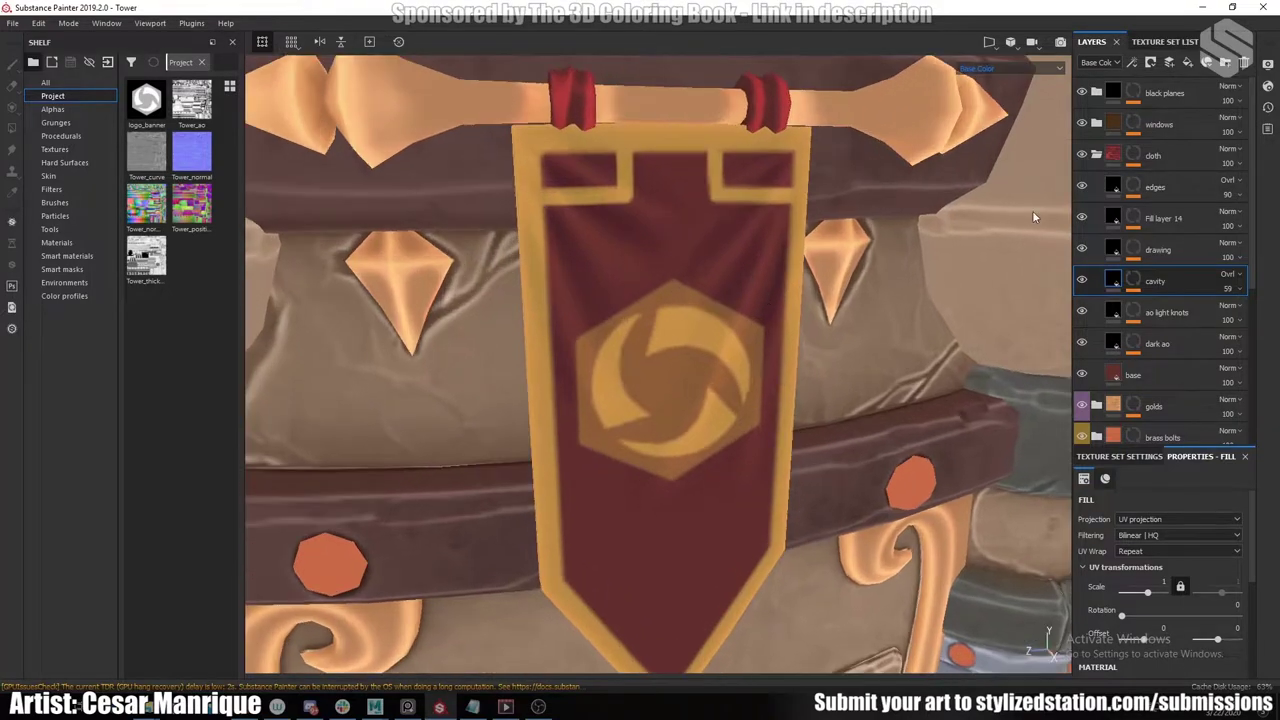
pyautogui.click(1160, 187)
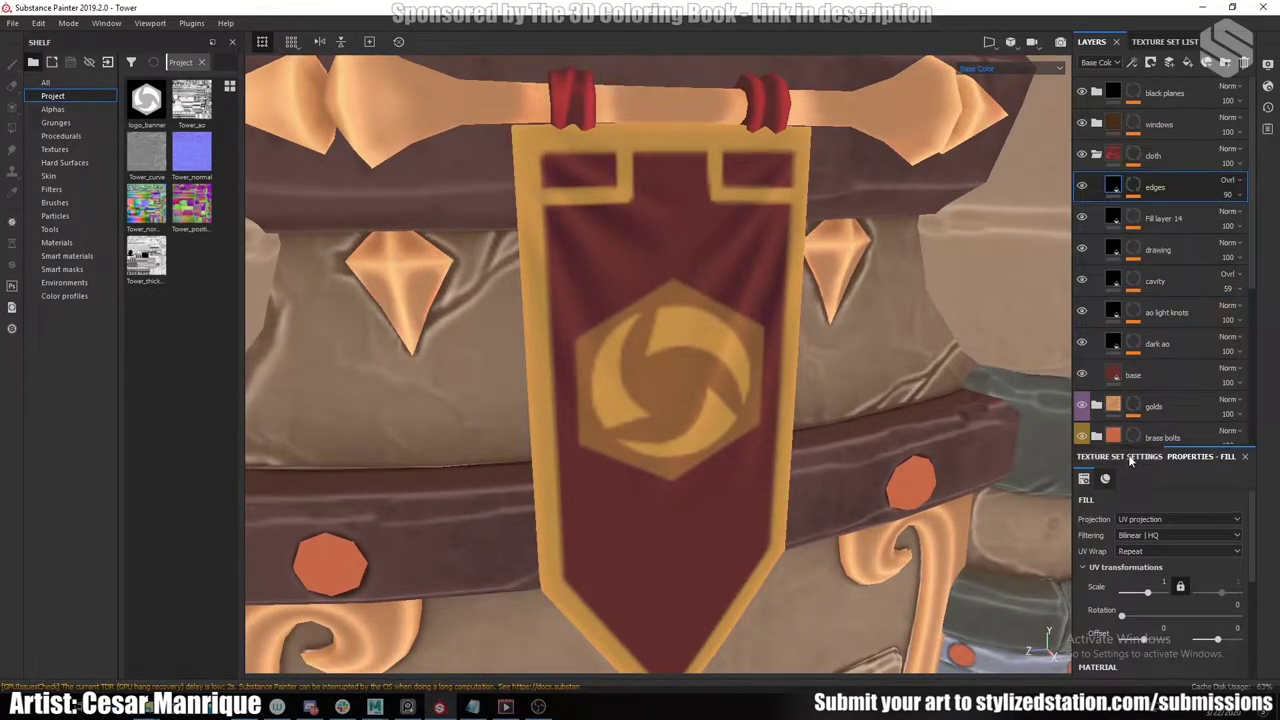
pyautogui.click(1146, 41)
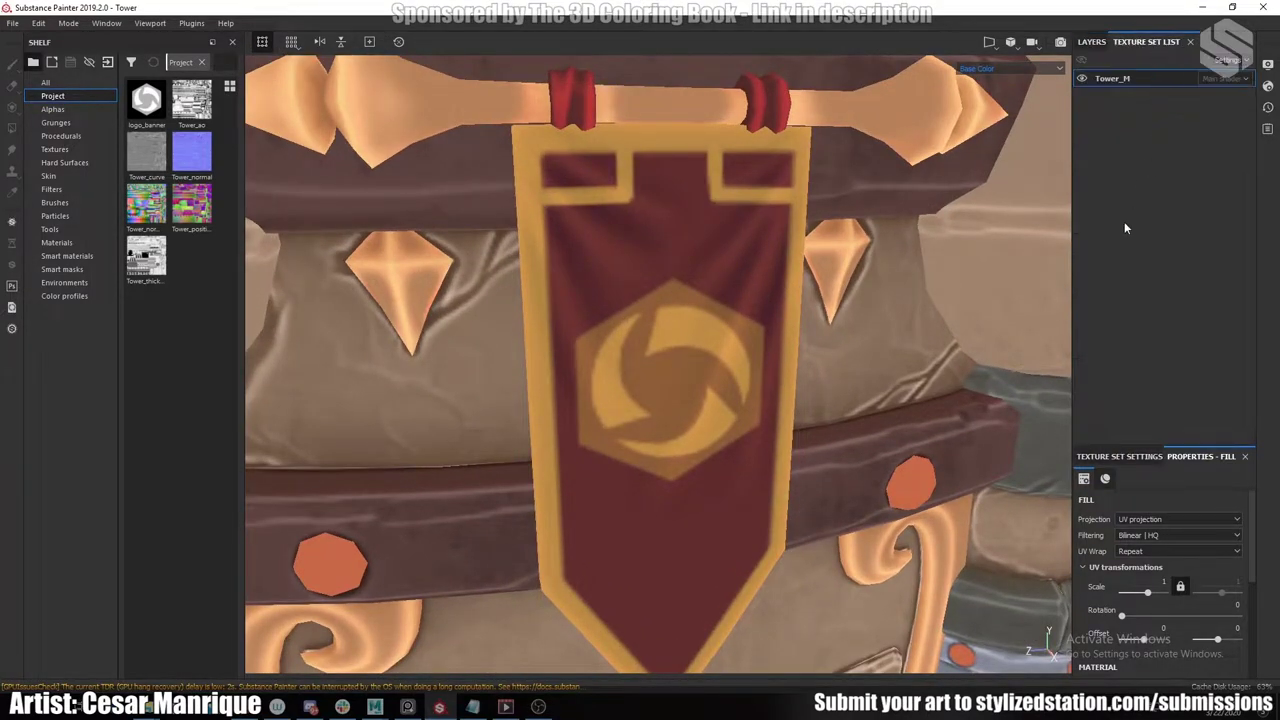
pyautogui.click(1091, 41)
# Expand the windows folder and select its base layer, with the arched window below the banner in close view.
pyautogui.scroll(-4, 1155, 545)
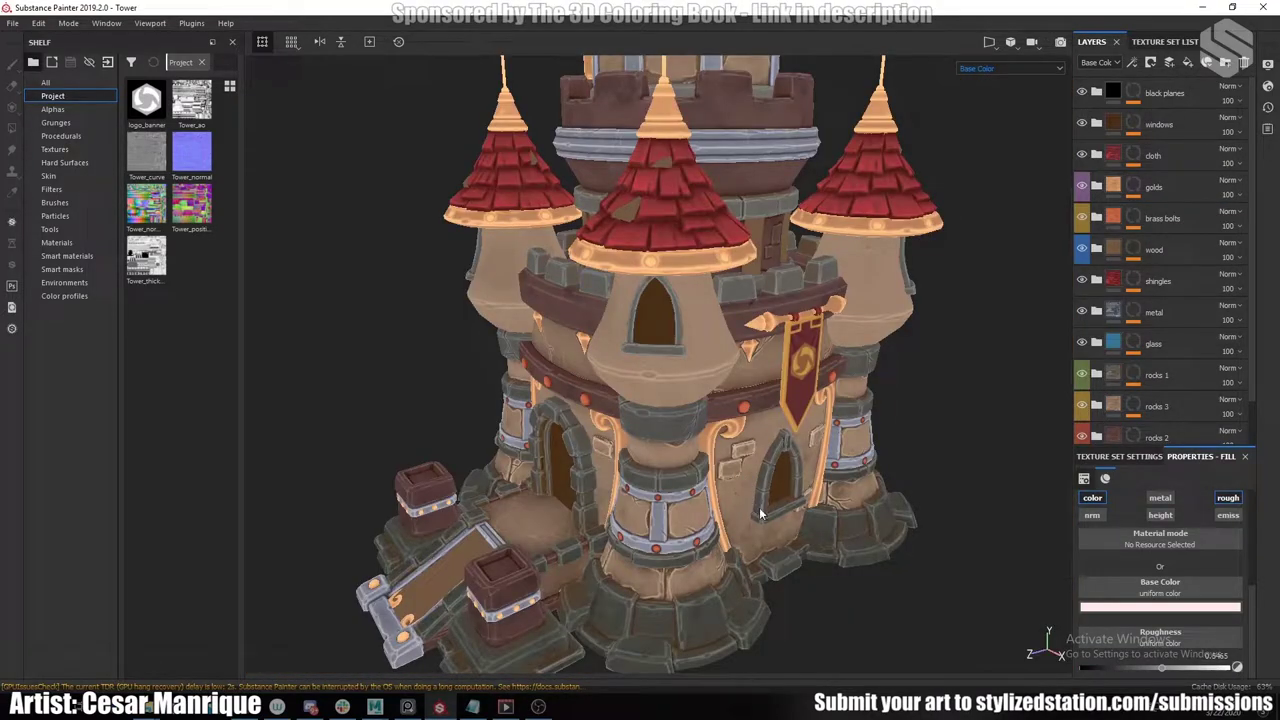
pyautogui.keyDown('alt'); pyautogui.moveTo(798, 543); pyautogui.dragTo(660, 500); pyautogui.keyUp('alt')
pyautogui.keyDown('alt'); pyautogui.moveTo(660, 500); pyautogui.dragTo(720, 335, button='right'); pyautogui.keyUp('alt')
pyautogui.keyDown('alt'); pyautogui.moveTo(719, 334); pyautogui.dragTo(690, 380); pyautogui.keyUp('alt')
pyautogui.click(1095, 123)
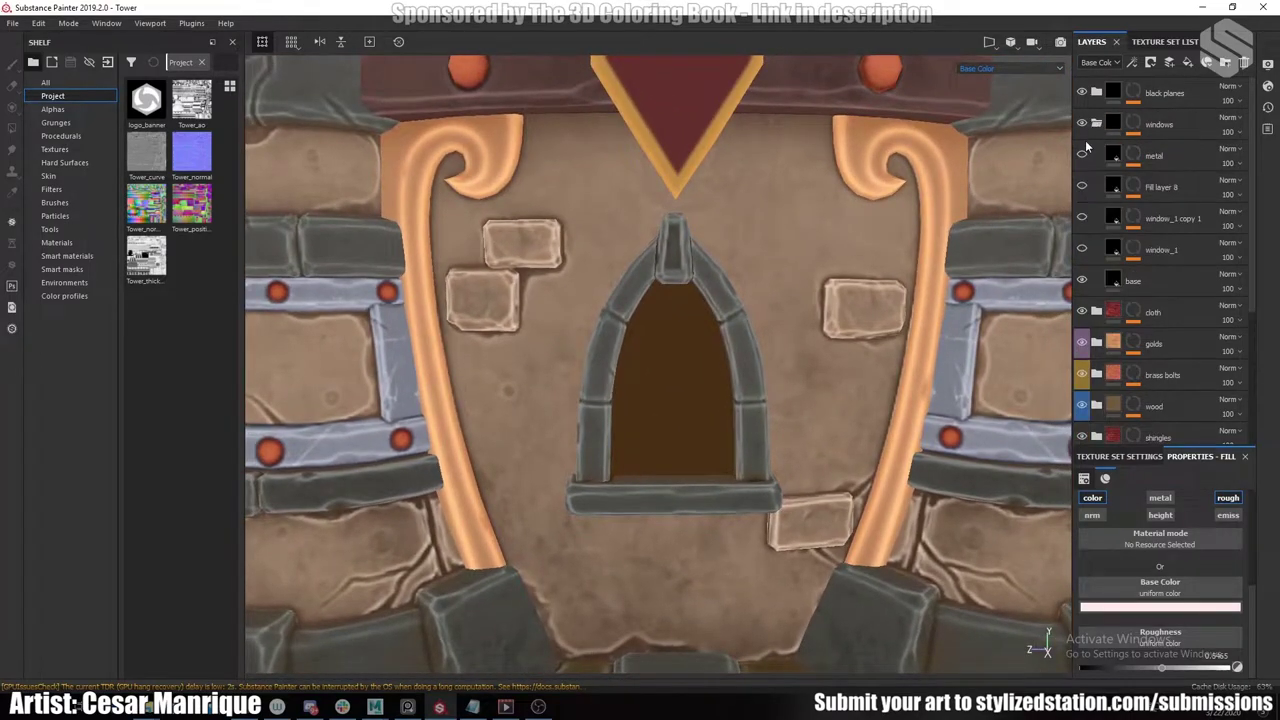
pyautogui.scroll(-3, 680, 393)
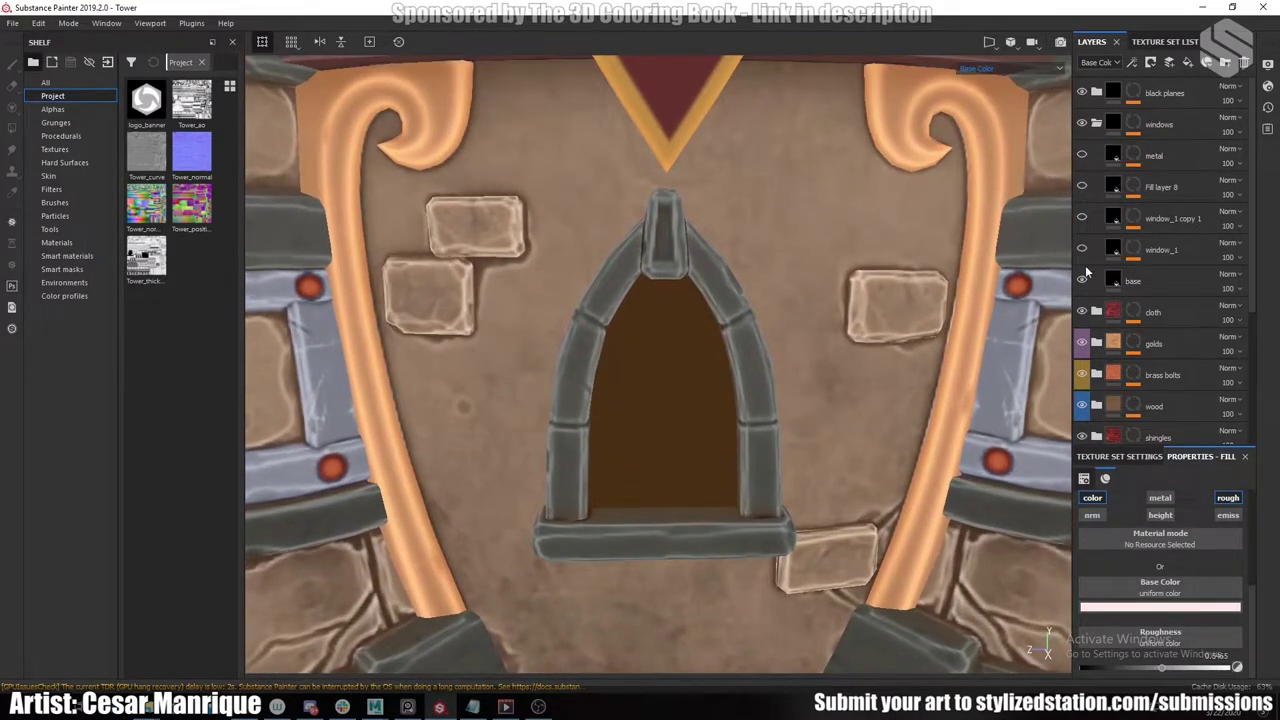
pyautogui.click(1087, 272)
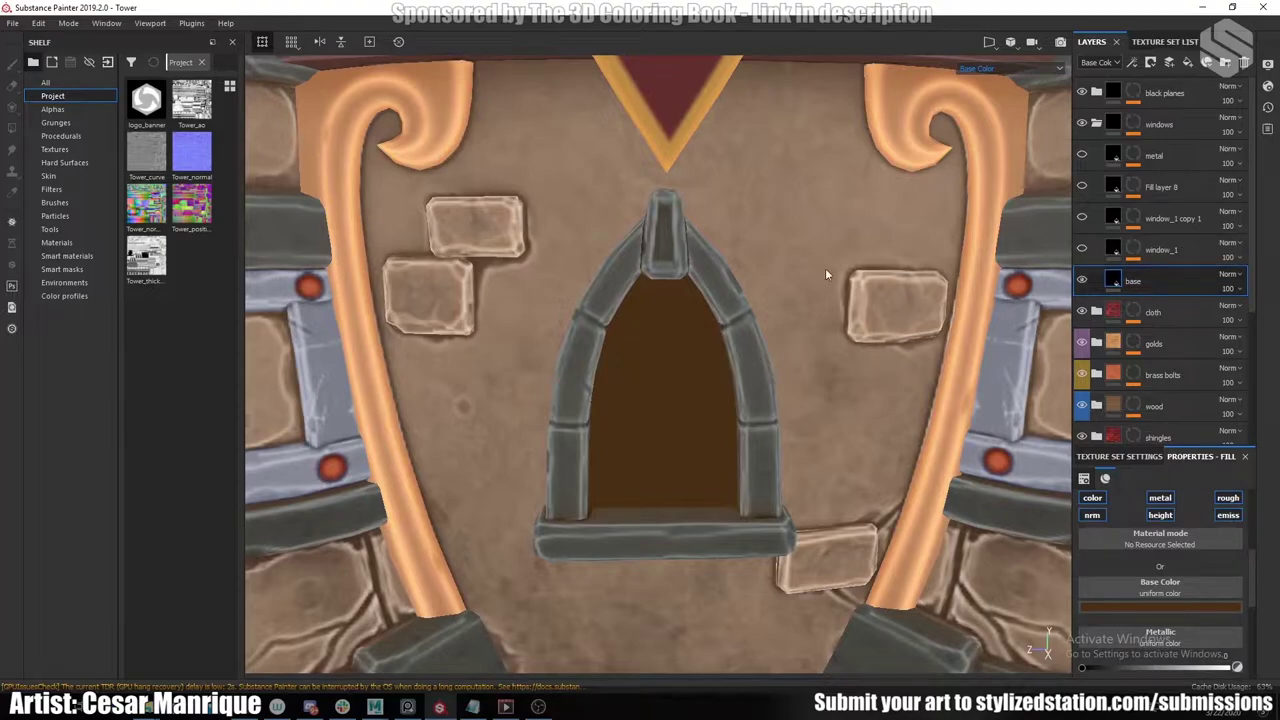
pyautogui.scroll(3, 693, 413)
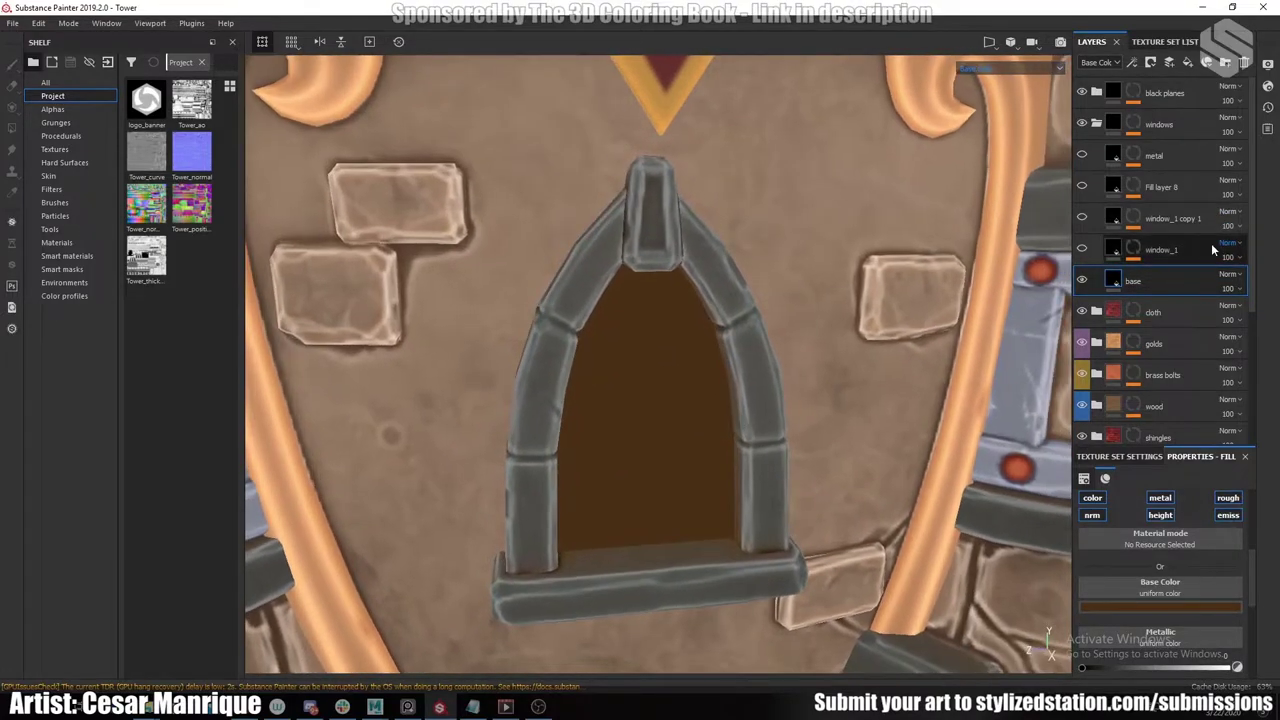
# Preview the window_1 glow layer, hide it again, and show the metal layer with the window frames.
pyautogui.click(1081, 250)
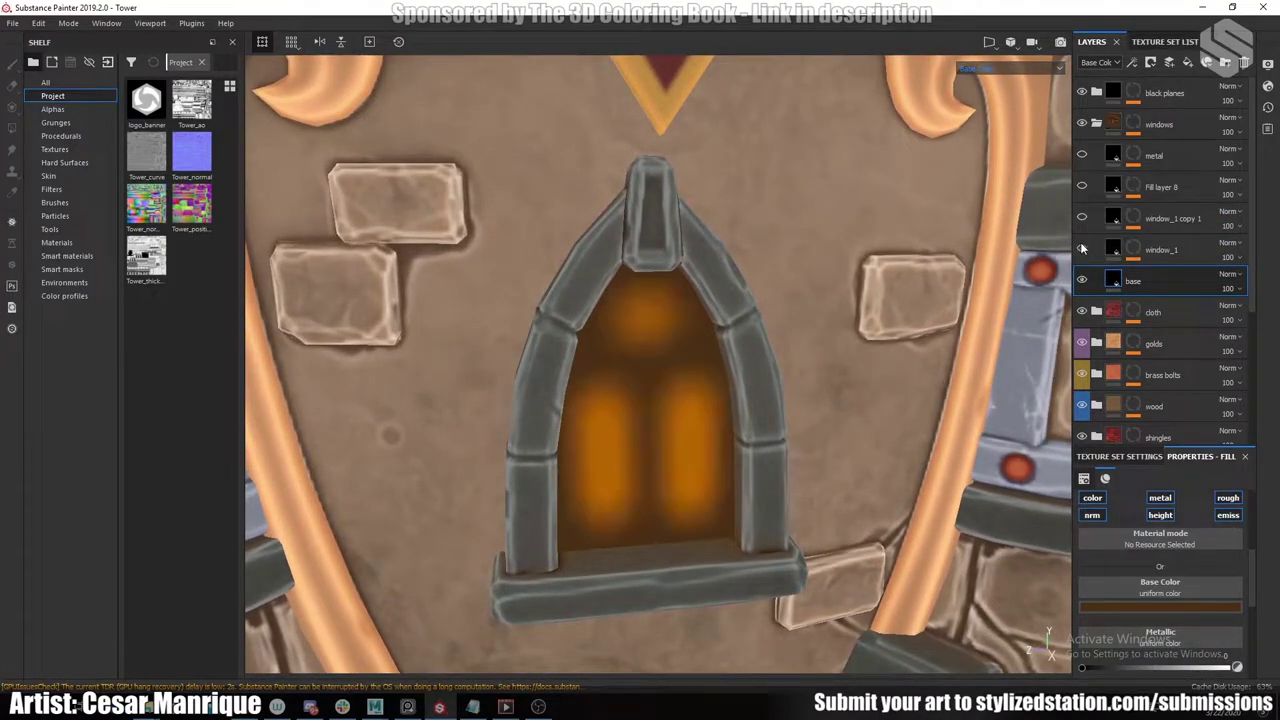
pyautogui.click(1081, 250)
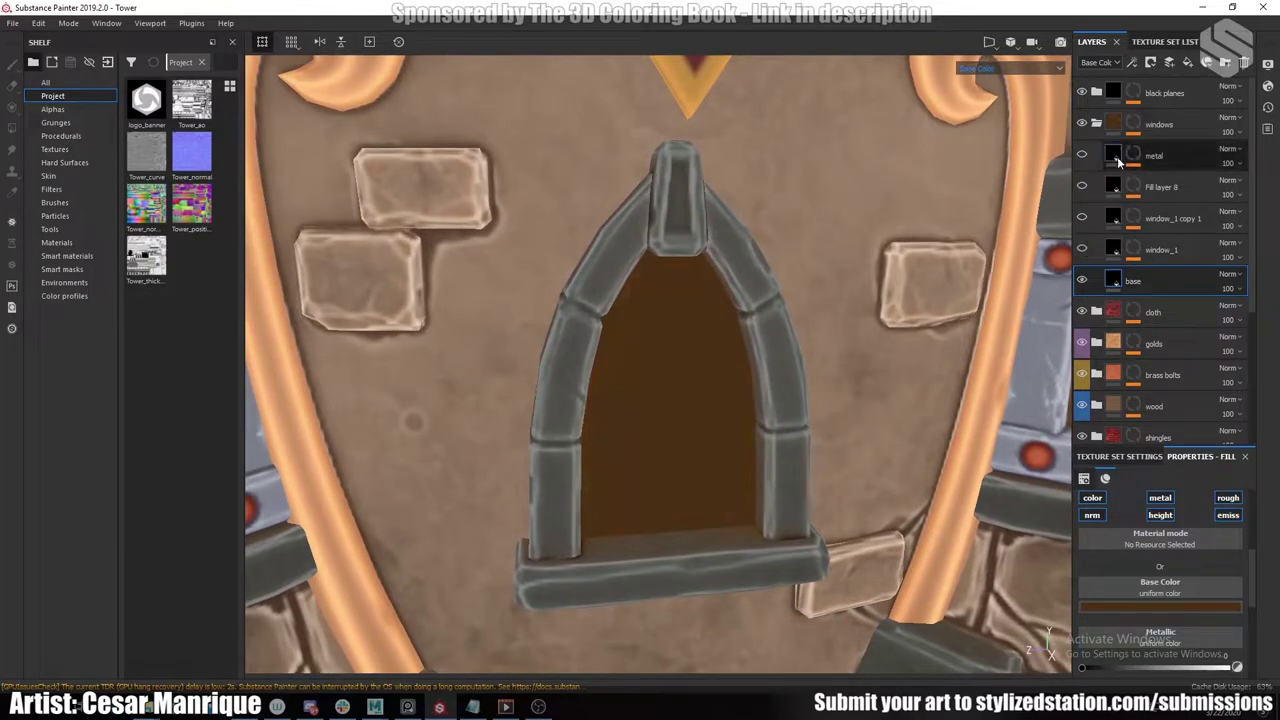
pyautogui.click(1081, 155)
# Examine the metal frames on the wall window and the corner turret's window from several angles.
pyautogui.scroll(-5, 698, 426)
pyautogui.keyDown('alt'); pyautogui.moveTo(689, 431); pyautogui.dragTo(668, 558); pyautogui.keyUp('alt')
pyautogui.scroll(-5, 698, 422)
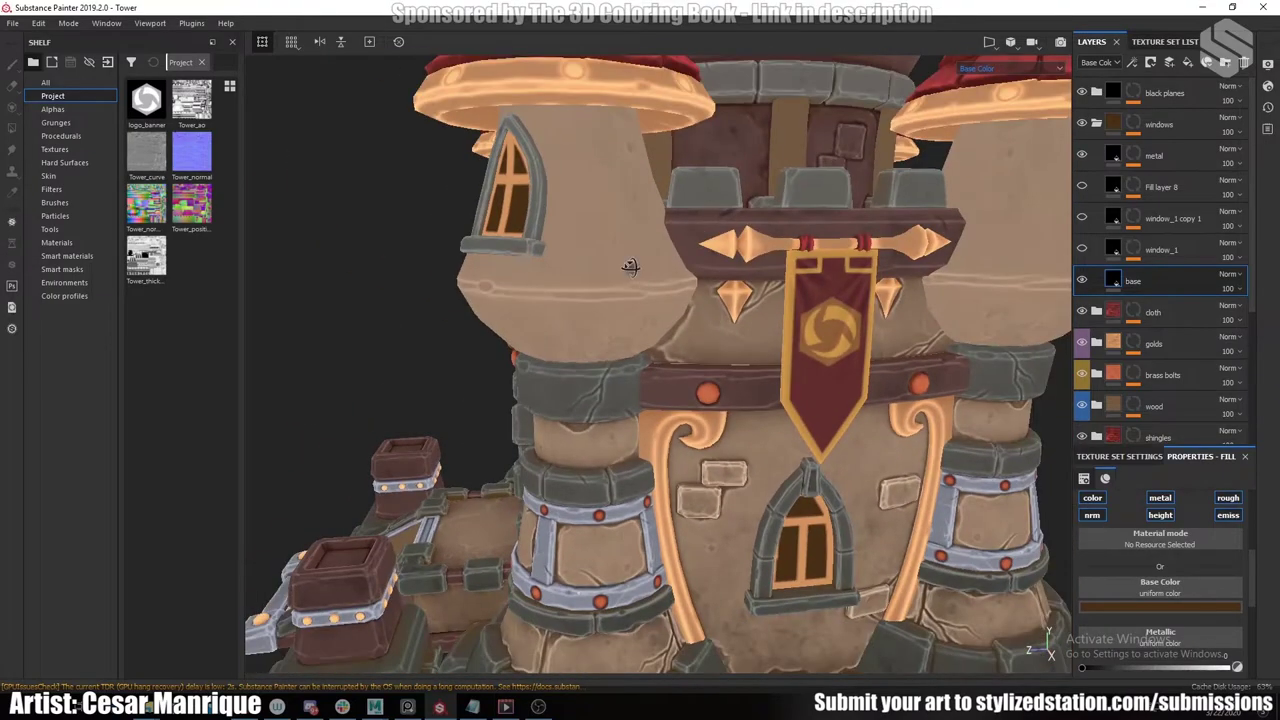
pyautogui.keyDown('alt'); pyautogui.moveTo(631, 267); pyautogui.dragTo(556, 257); pyautogui.keyUp('alt')
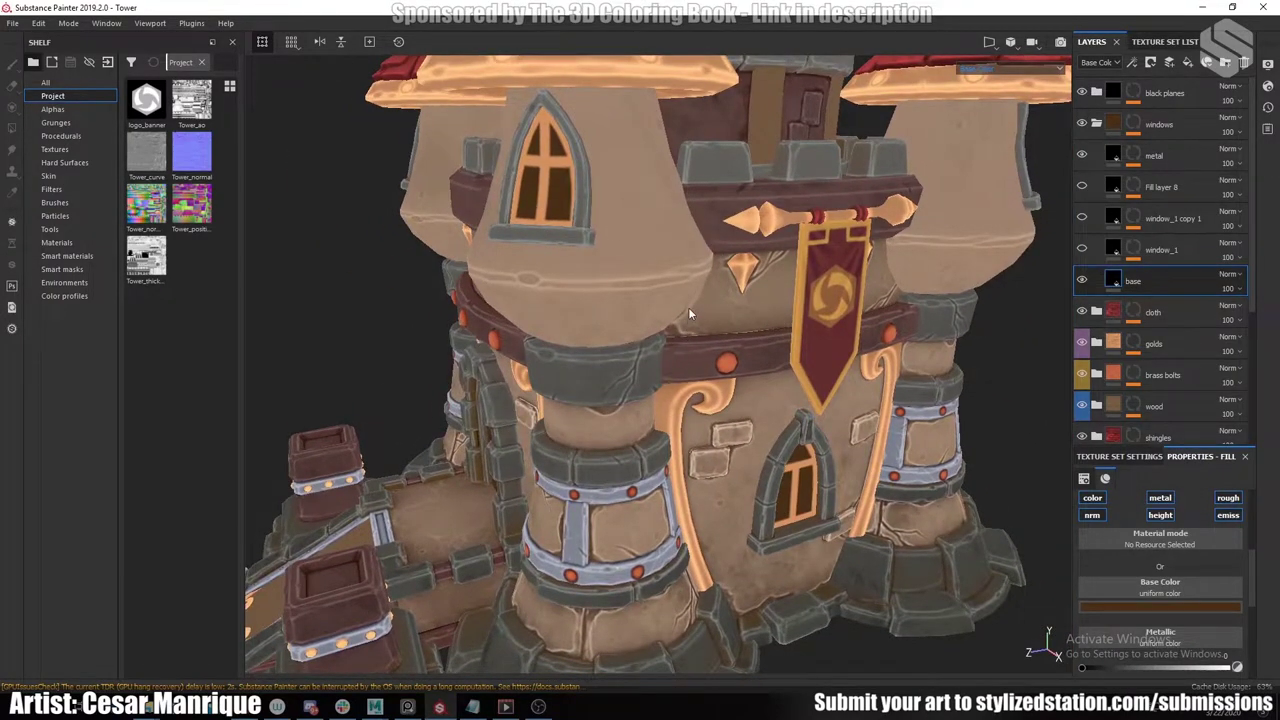
pyautogui.scroll(-5, 688, 314)
pyautogui.keyDown('alt'); pyautogui.moveTo(688, 314); pyautogui.dragTo(645, 351); pyautogui.keyUp('alt')
pyautogui.keyDown('alt'); pyautogui.moveTo(880, 345); pyautogui.dragTo(670, 364, button='middle'); pyautogui.keyUp('alt')
pyautogui.scroll(5, 670, 364)
pyautogui.keyDown('alt'); pyautogui.moveTo(670, 364); pyautogui.dragTo(940, 364); pyautogui.keyUp('alt')
pyautogui.scroll(-3, 635, 354)
pyautogui.scroll(5, 903, 366)
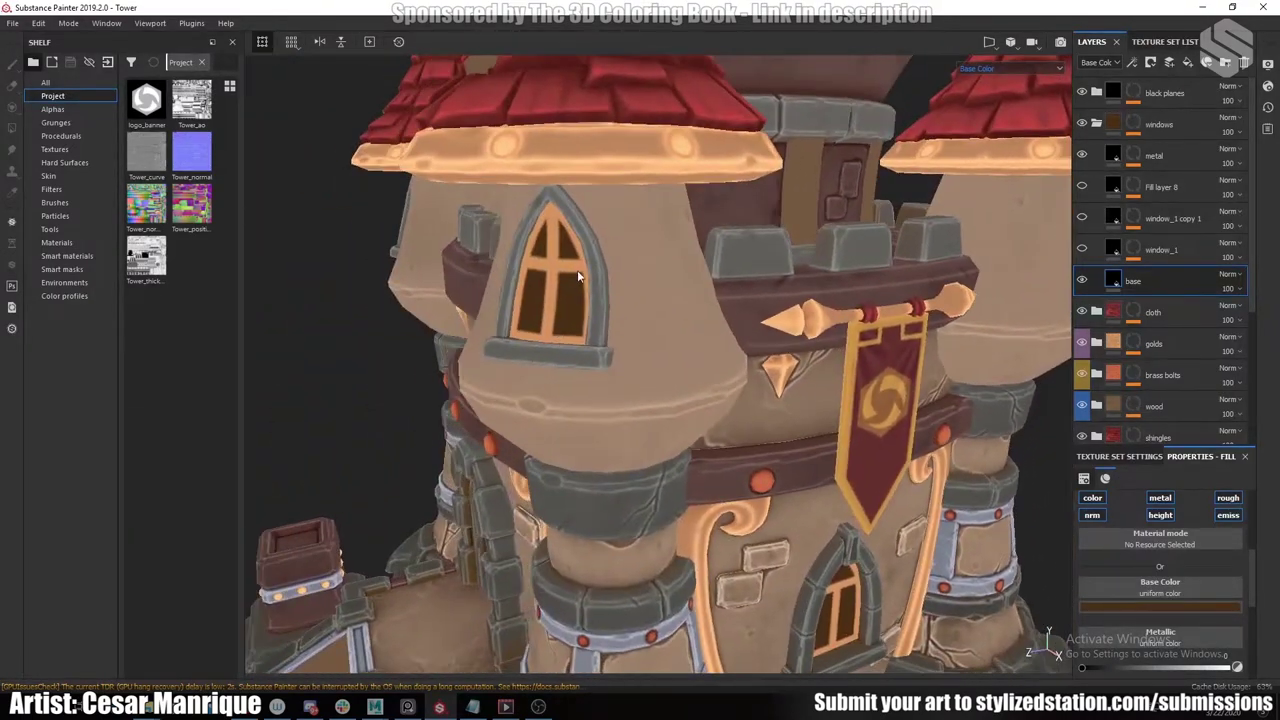
pyautogui.keyDown('alt'); pyautogui.moveTo(765, 278); pyautogui.dragTo(380, 350); pyautogui.keyUp('alt')
pyautogui.scroll(4, 807, 398)
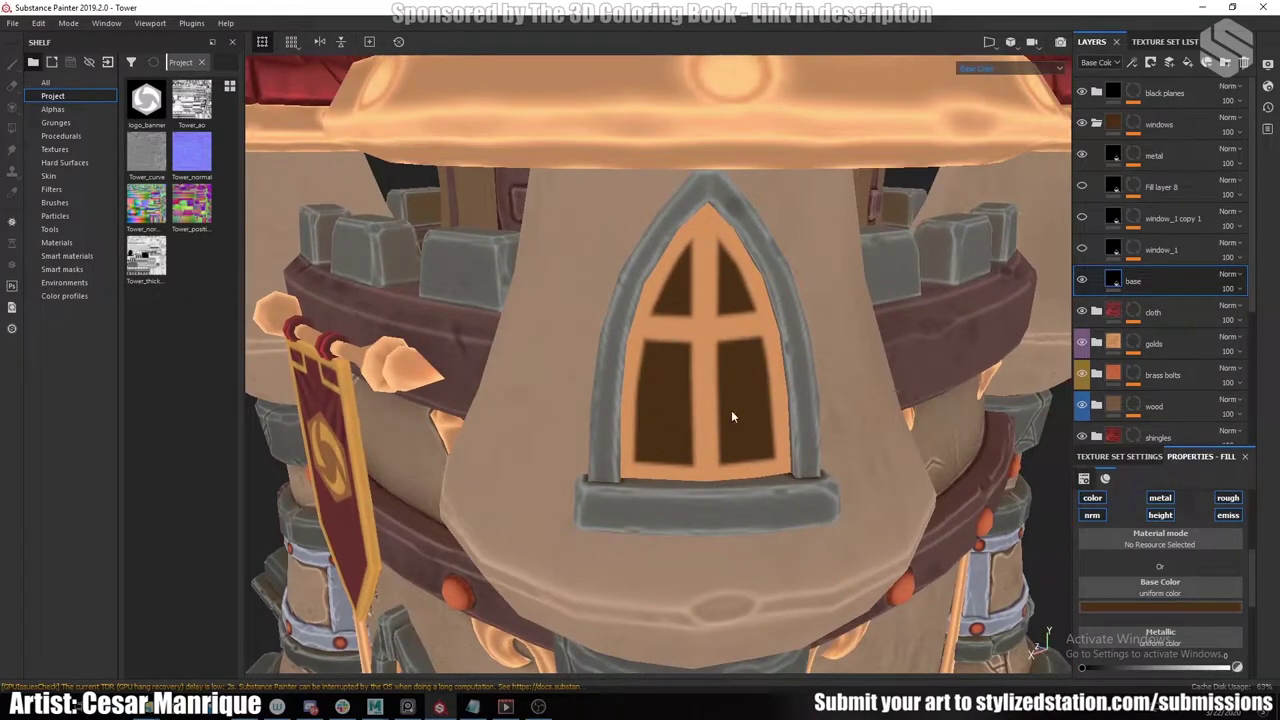
# Inspect the window frames around the tower's other sides and come back to the window below the banner.
pyautogui.scroll(-4, 704, 406)
pyautogui.keyDown('alt'); pyautogui.moveTo(704, 406); pyautogui.dragTo(850, 430); pyautogui.keyUp('alt')
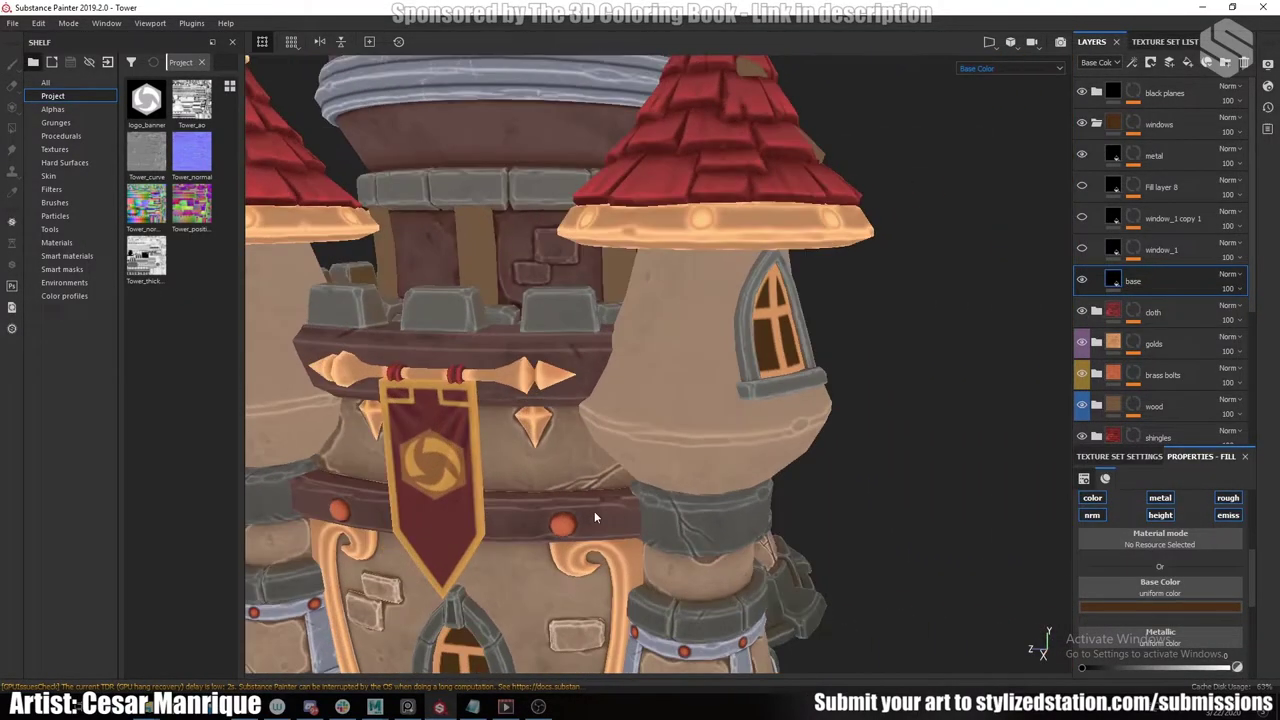
pyautogui.keyDown('alt'); pyautogui.moveTo(594, 511); pyautogui.dragTo(880, 300, button='middle'); pyautogui.keyUp('alt')
pyautogui.keyDown('alt'); pyautogui.moveTo(655, 370); pyautogui.dragTo(950, 390); pyautogui.keyUp('alt')
pyautogui.scroll(-3, 700, 350)
pyautogui.keyDown('alt'); pyautogui.moveTo(430, 312); pyautogui.dragTo(804, 254); pyautogui.keyUp('alt')
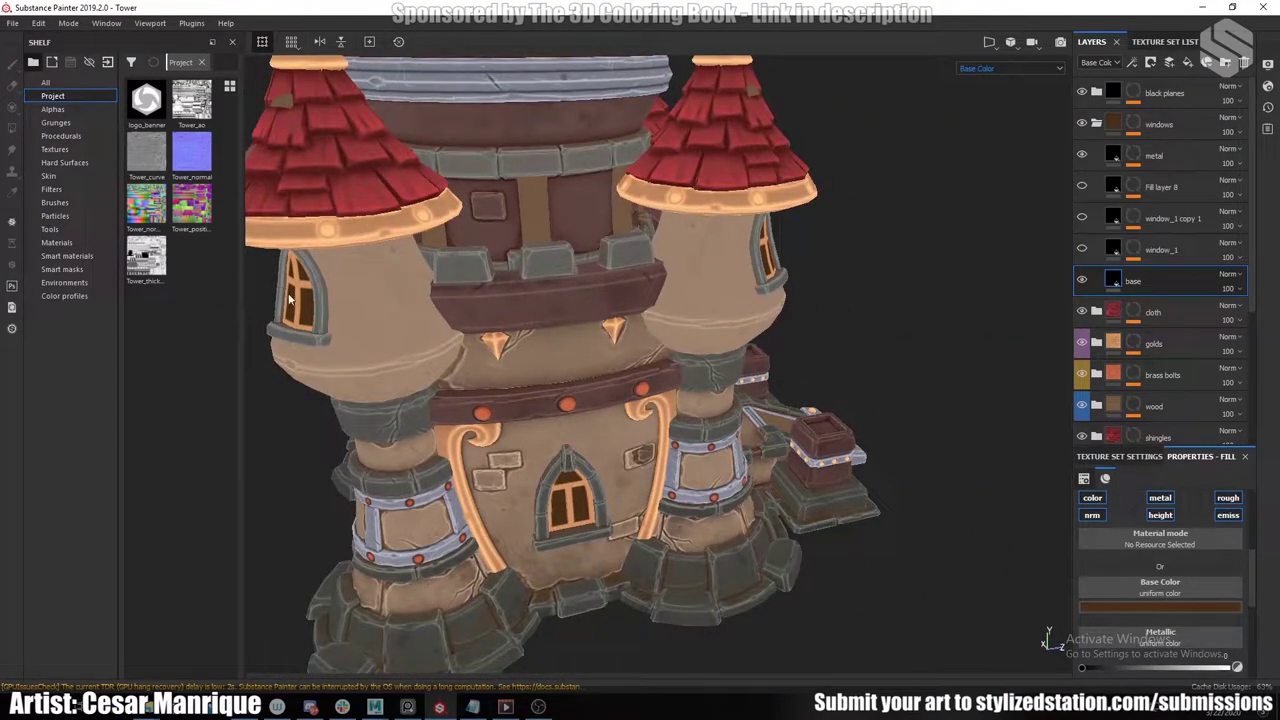
pyautogui.keyDown('alt'); pyautogui.moveTo(930, 350); pyautogui.dragTo(470, 338); pyautogui.keyUp('alt')
pyautogui.keyDown('alt'); pyautogui.moveTo(850, 340); pyautogui.dragTo(612, 344, button='middle'); pyautogui.keyUp('alt')
pyautogui.keyDown('alt'); pyautogui.moveTo(685, 290); pyautogui.dragTo(753, 418); pyautogui.keyUp('alt')
pyautogui.scroll(5, 827, 428)
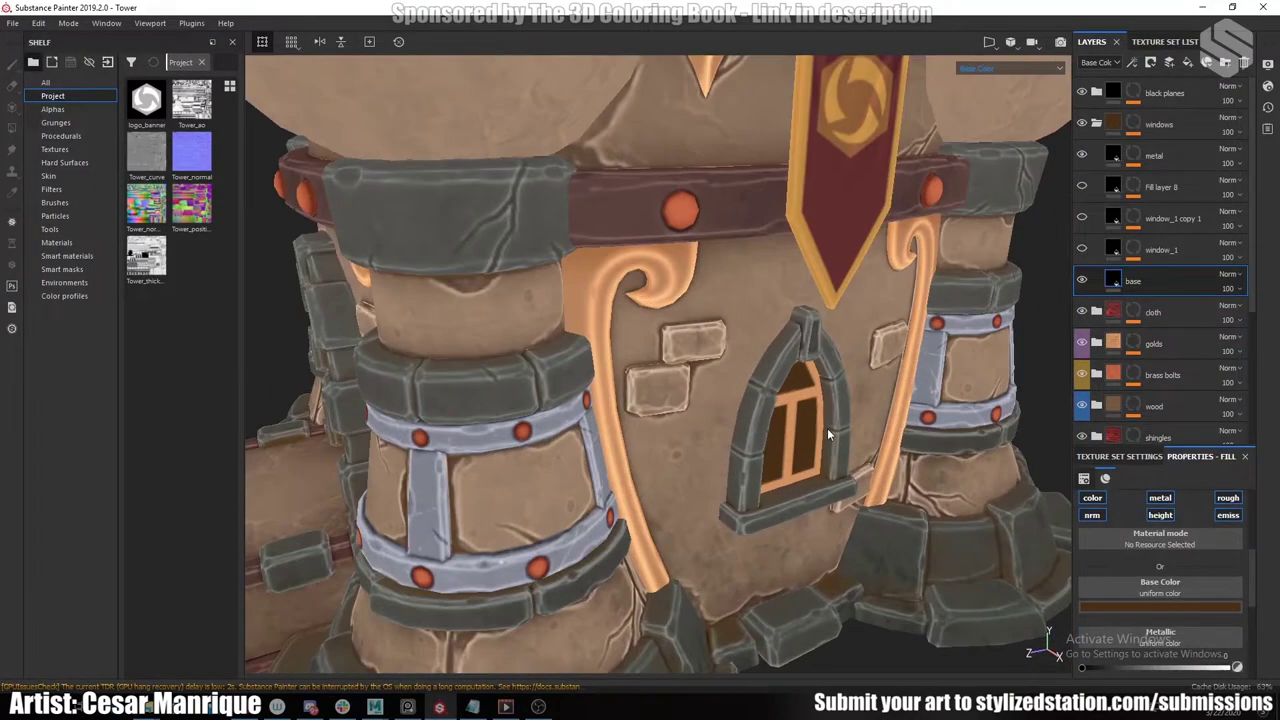
# View the window below the banner in the full material display and rotate the environment lighting to inspect its metal frame.
pyautogui.keyDown('alt'); pyautogui.moveTo(856, 402); pyautogui.dragTo(799, 442); pyautogui.keyUp('alt')
pyautogui.scroll(5, 785, 420)
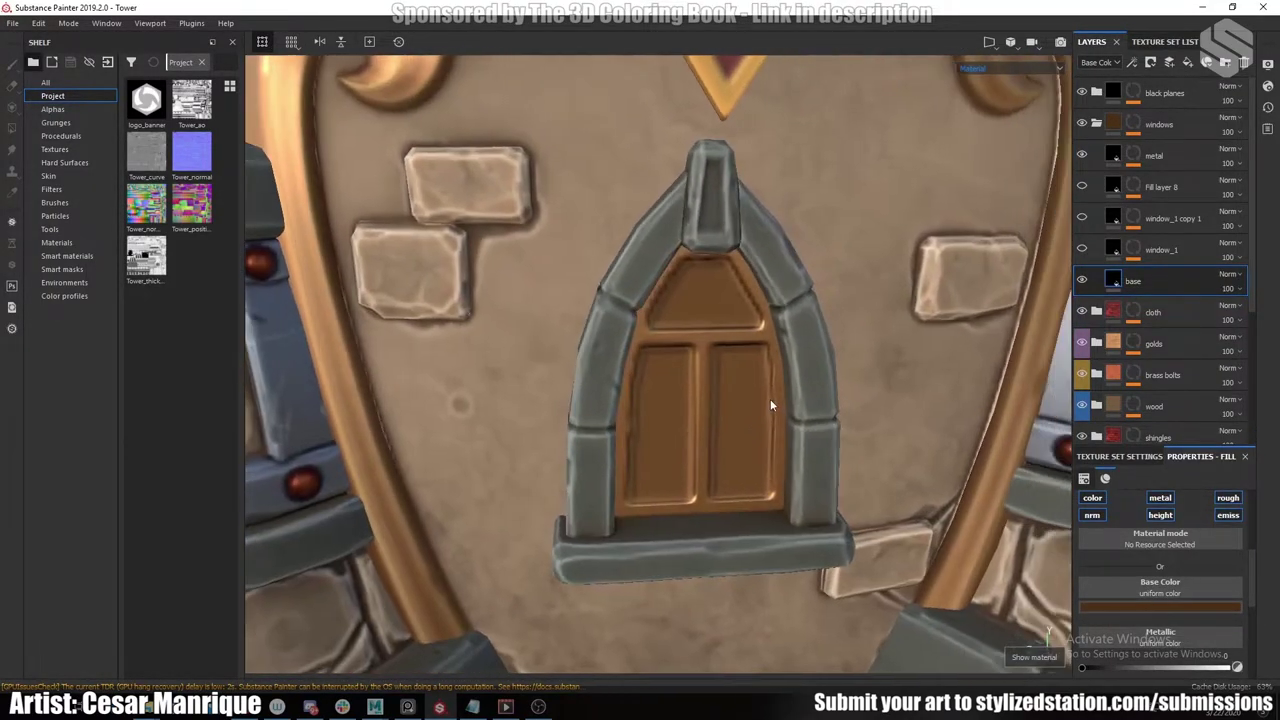
pyautogui.moveTo(754, 390)
pyautogui.keyDown('shift'); pyautogui.mouseDown(button='right')
pyautogui.moveTo(701, 376)
pyautogui.moveTo(777, 374)
pyautogui.moveTo(760, 376)
pyautogui.mouseUp(button='right'); pyautogui.keyUp('shift')
pyautogui.keyDown('alt'); pyautogui.moveTo(671, 397); pyautogui.dragTo(761, 383); pyautogui.keyUp('alt')
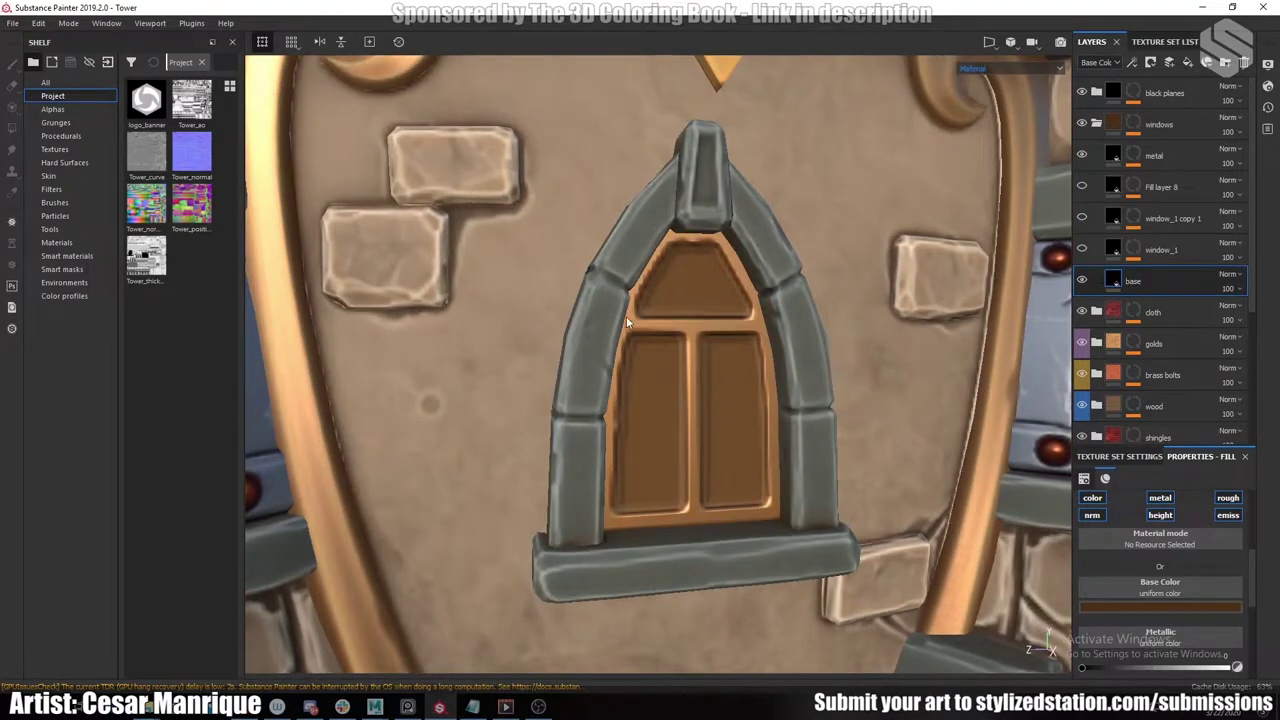
pyautogui.keyDown('alt'); pyautogui.moveTo(722, 325); pyautogui.dragTo(715, 328); pyautogui.keyUp('alt')
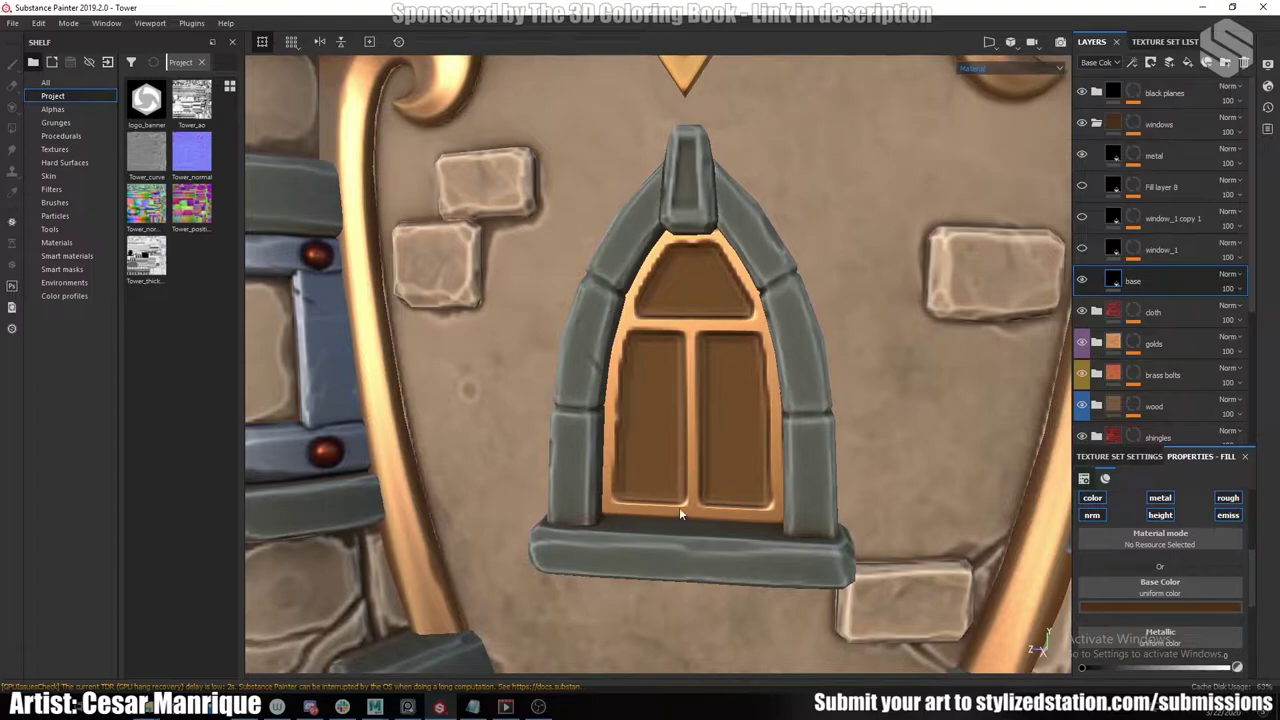
pyautogui.keyDown('alt'); pyautogui.moveTo(692, 370); pyautogui.dragTo(704, 369); pyautogui.keyUp('alt')
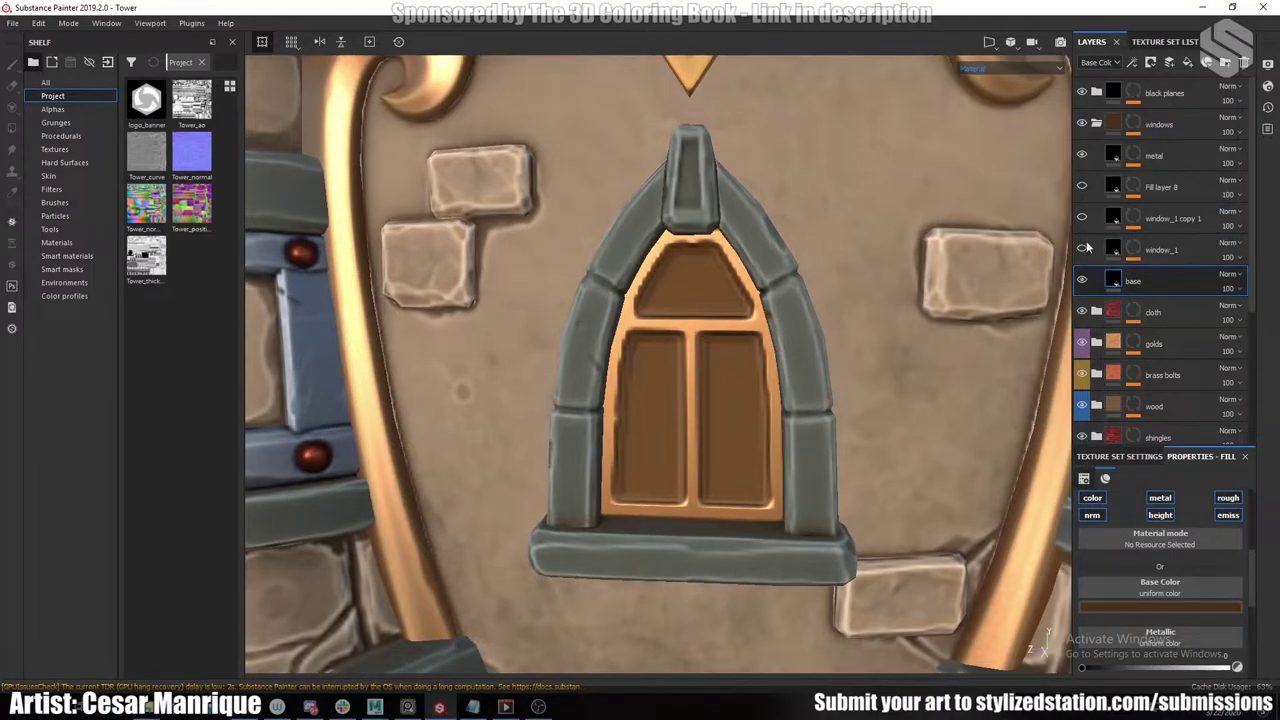
# Show the window_1 and window_1 copy 1 layers to light the panes, and view the glow in the base color channel.
pyautogui.click(1082, 249)
pyautogui.keyDown('alt'); pyautogui.moveTo(890, 338); pyautogui.dragTo(831, 331); pyautogui.keyUp('alt')
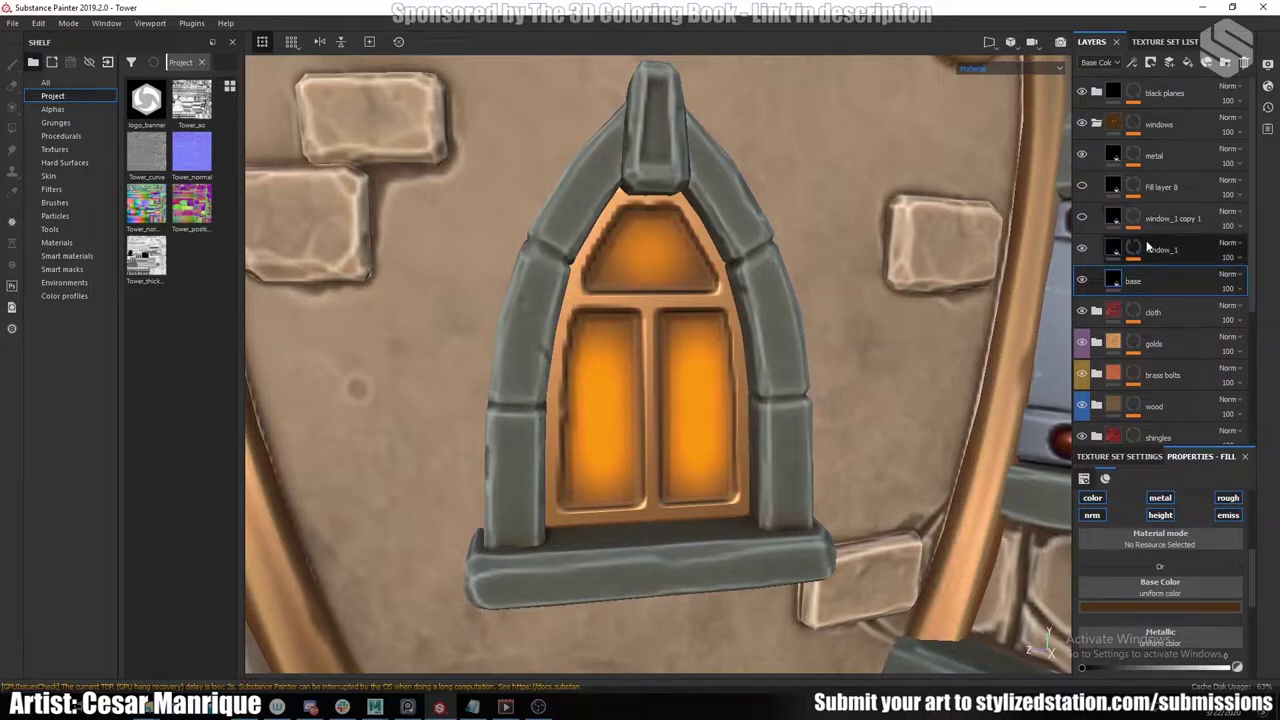
pyautogui.click(1081, 218)
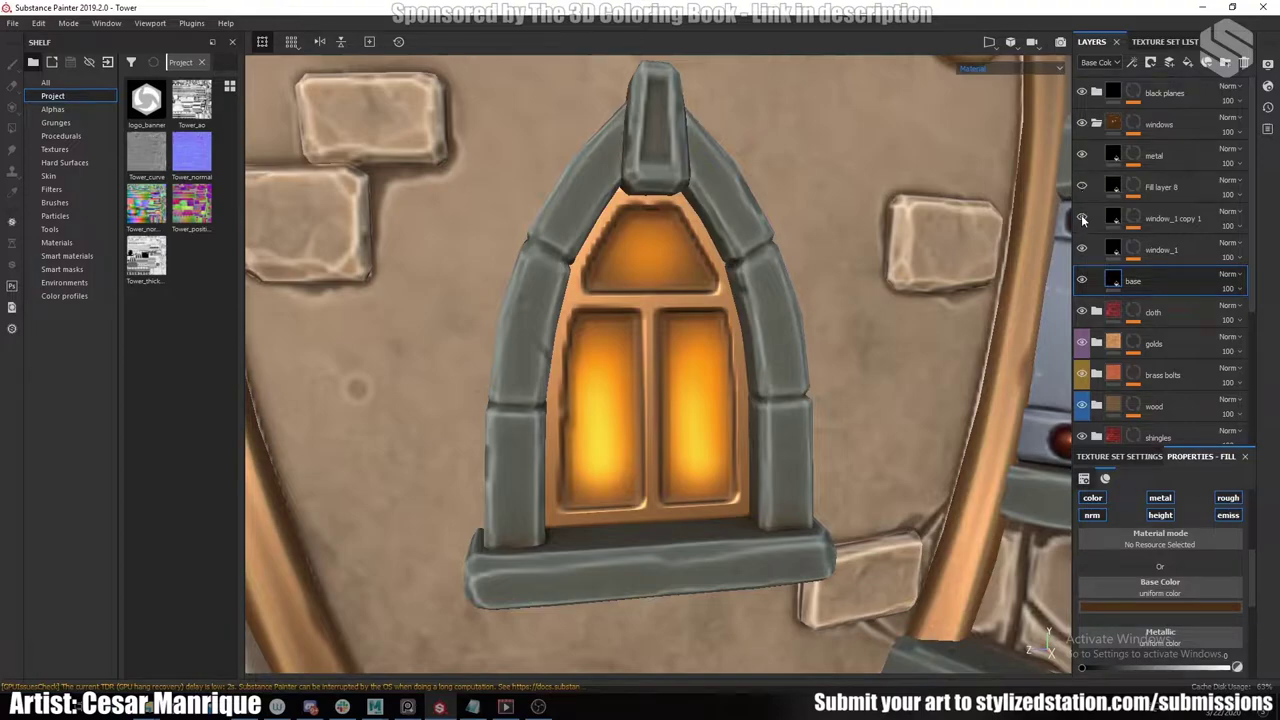
pyautogui.click(1082, 219)
pyautogui.click(1082, 219)
pyautogui.scroll(-3, 740, 360)
pyautogui.keyDown('alt'); pyautogui.moveTo(693, 385); pyautogui.dragTo(720, 355); pyautogui.keyUp('alt')
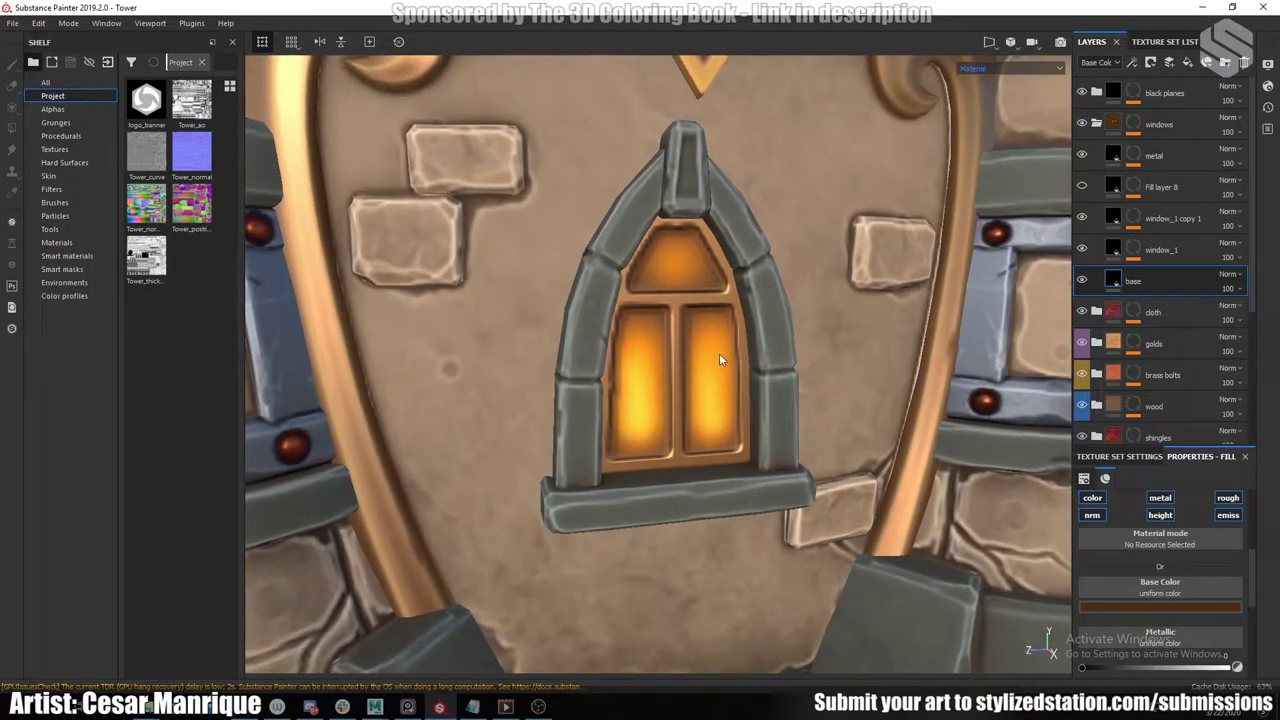
pyautogui.press('c')
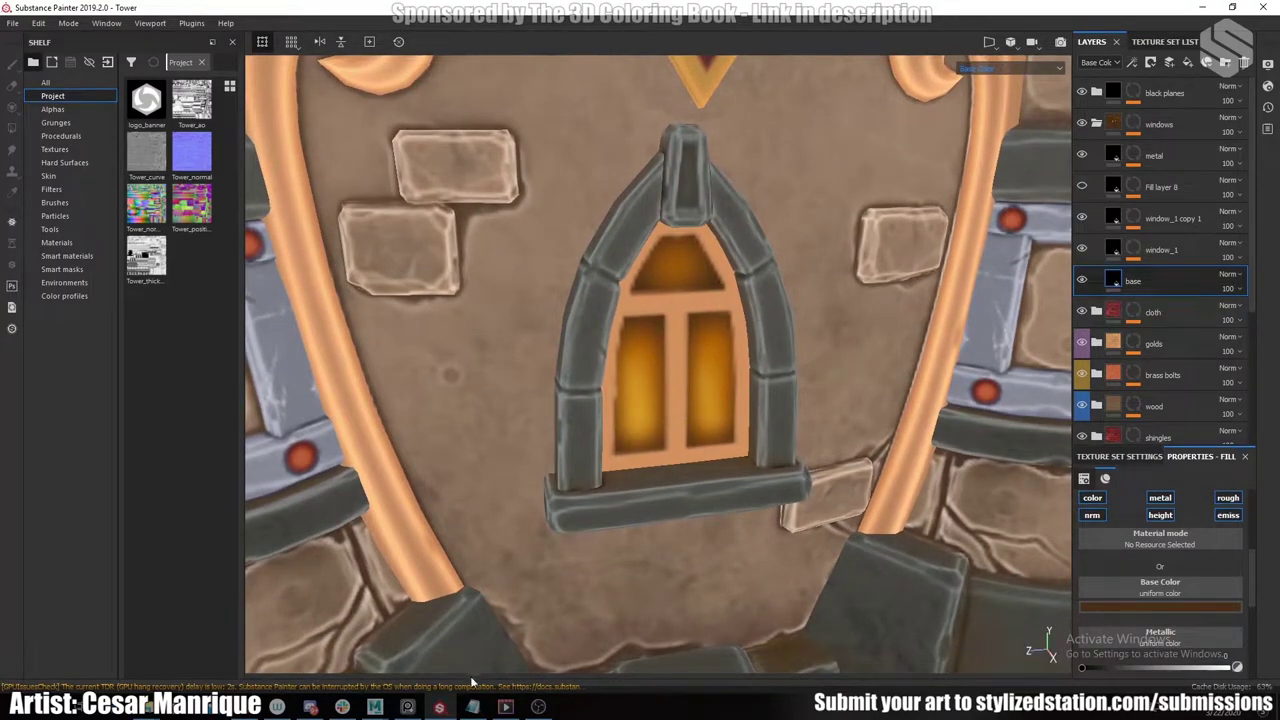
# Switch to the reference board and zoom in on the small props with glowing orange windows.
pyautogui.click(407, 706)
pyautogui.scroll(-10, 715, 410)
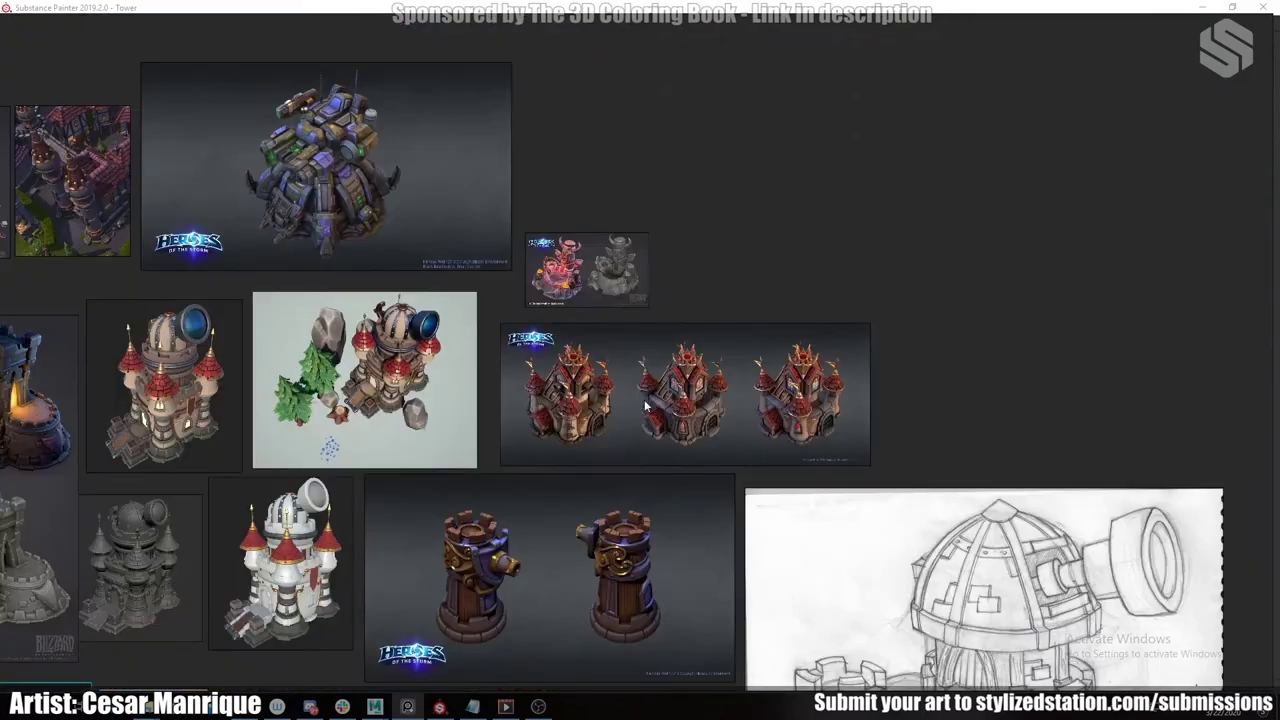
pyautogui.moveTo(112, 410); pyautogui.dragTo(642, 424, button='middle')
pyautogui.moveTo(482, 392); pyautogui.dragTo(612, 358, button='middle')
pyautogui.moveTo(428, 107)
pyautogui.mouseDown(button='middle')
pyautogui.moveTo(725, 318)
pyautogui.moveTo(554, 344)
pyautogui.moveTo(504, 388)
pyautogui.mouseUp(button='middle')
pyautogui.scroll(6, 578, 377)
pyautogui.scroll(1, 607, 409)
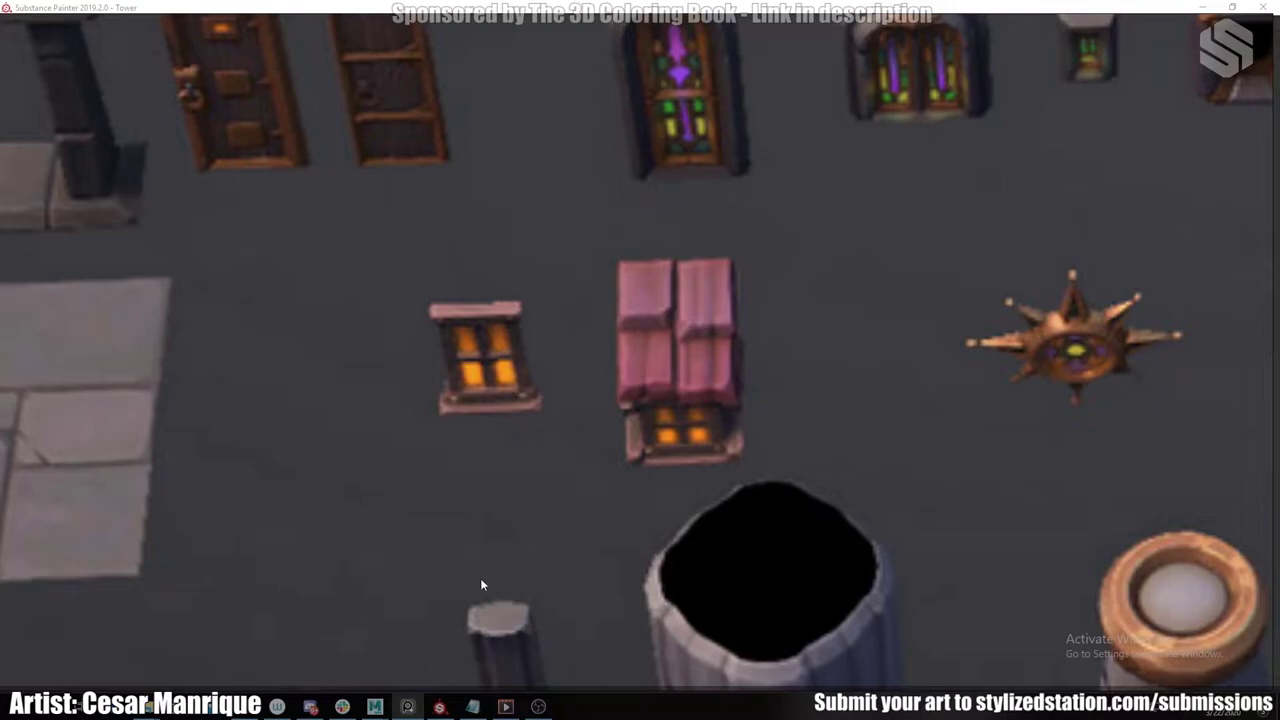
# Return to Substance Painter and examine the glow gradient on the window panes below the banner up close.
pyautogui.click(440, 706)
pyautogui.scroll(1, 667, 418)
pyautogui.scroll(-3, 694, 395)
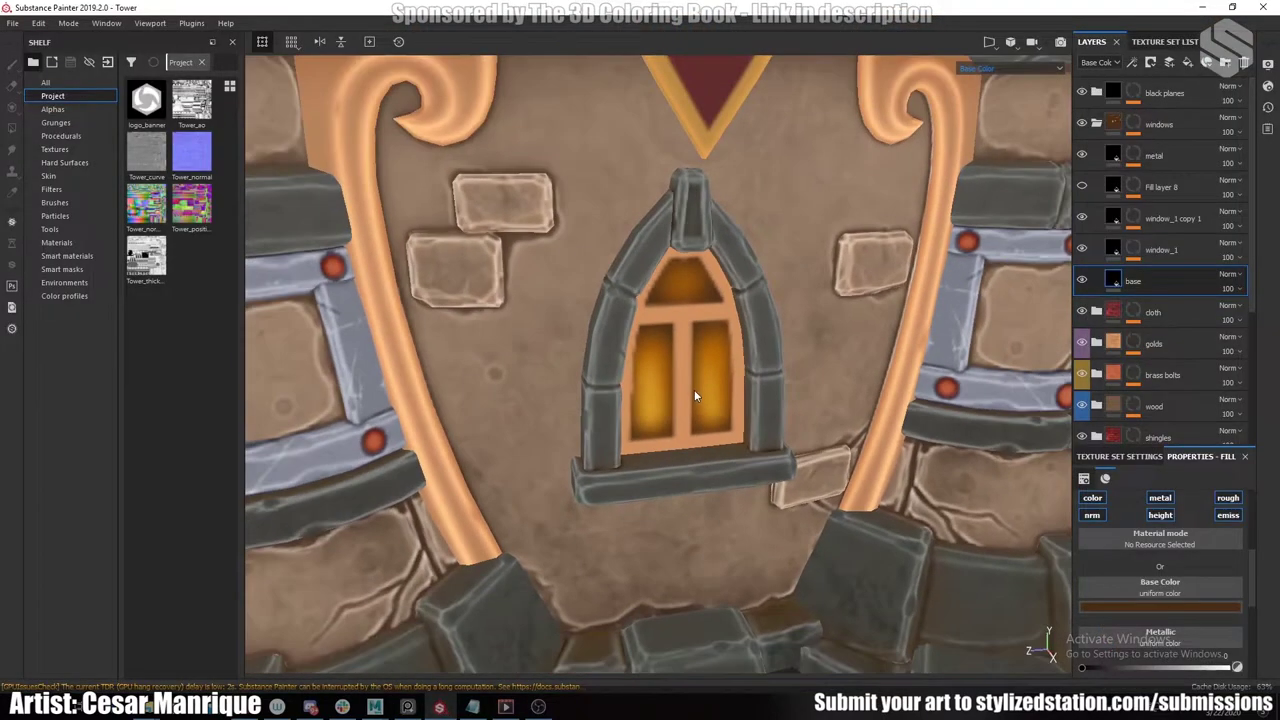
pyautogui.scroll(3, 710, 386)
pyautogui.keyDown('alt'); pyautogui.moveTo(727, 378); pyautogui.dragTo(611, 392); pyautogui.keyUp('alt')
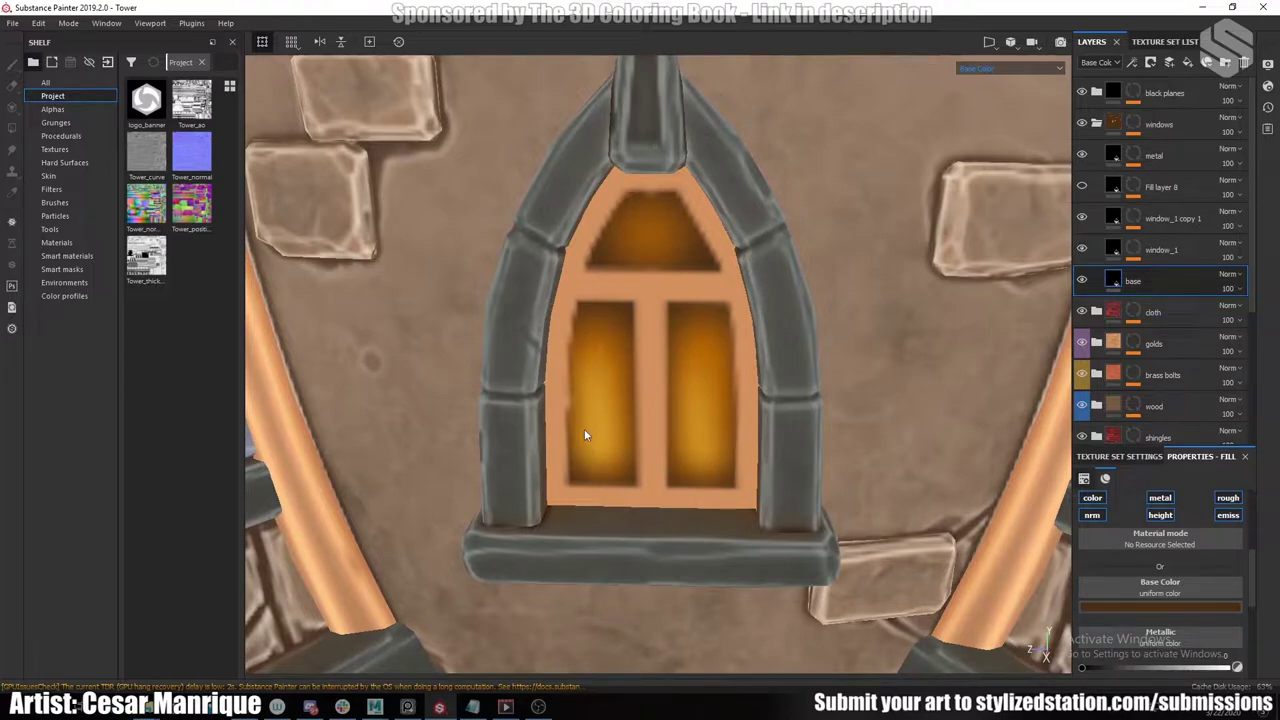
# Examine the glowing yellow fill inside the tower's arched doorway.
pyautogui.scroll(-6, 599, 395)
pyautogui.keyDown('alt'); pyautogui.moveTo(599, 395); pyautogui.dragTo(740, 430); pyautogui.keyUp('alt')
pyautogui.scroll(3, 597, 440)
pyautogui.keyDown('alt'); pyautogui.moveTo(597, 444); pyautogui.dragTo(651, 453); pyautogui.keyUp('alt')
pyautogui.scroll(3, 651, 456)
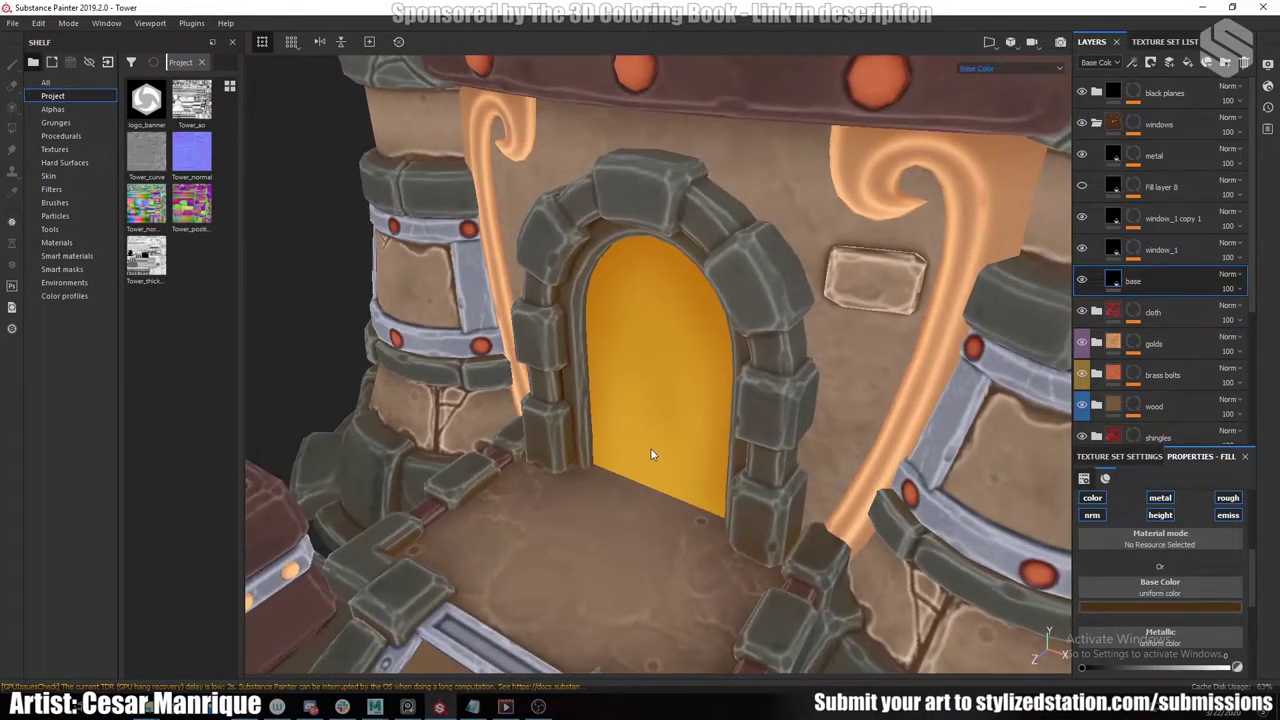
# Switch to the reference board and study the warm light spilling from the dark castle's doorways.
pyautogui.hotkey('alt', 'Tab')
pyautogui.scroll(-8, 602, 405)
pyautogui.moveTo(700, 505); pyautogui.dragTo(510, 245, button='middle')
pyautogui.moveTo(765, 680); pyautogui.dragTo(634, 487, button='middle')
pyautogui.scroll(7, 634, 482)
pyautogui.scroll(-1, 650, 326)
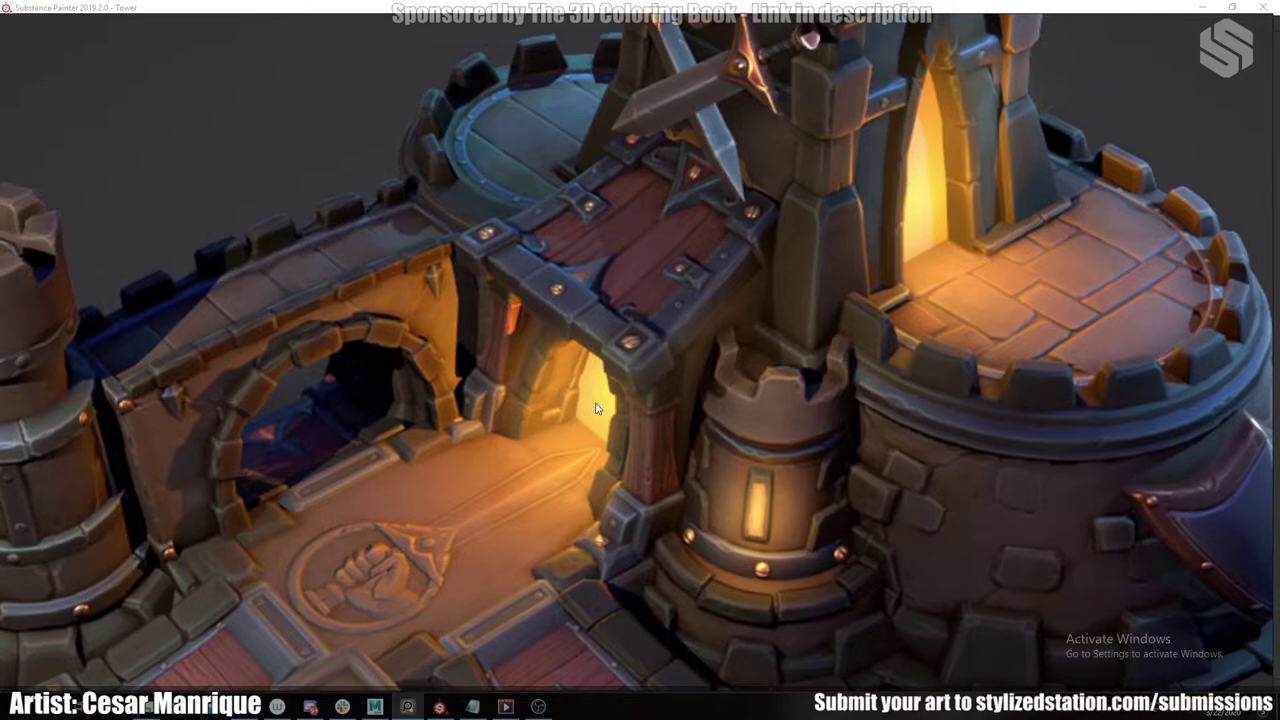
# Back in Substance Painter, show Fill layer 8 in the windows folder and review the window_1 layer's fill properties.
pyautogui.hotkey('alt', 'Tab')
pyautogui.moveTo(590, 408)
pyautogui.keyDown('alt'); pyautogui.mouseDown()
pyautogui.moveTo(590, 424)
pyautogui.moveTo(678, 476)
pyautogui.moveTo(634, 449)
pyautogui.moveTo(1051, 272)
pyautogui.mouseUp(); pyautogui.keyUp('alt')
pyautogui.keyDown('alt'); pyautogui.moveTo(560, 427); pyautogui.dragTo(730, 366); pyautogui.keyUp('alt')
pyautogui.click(1160, 252)
pyautogui.click(1081, 187)
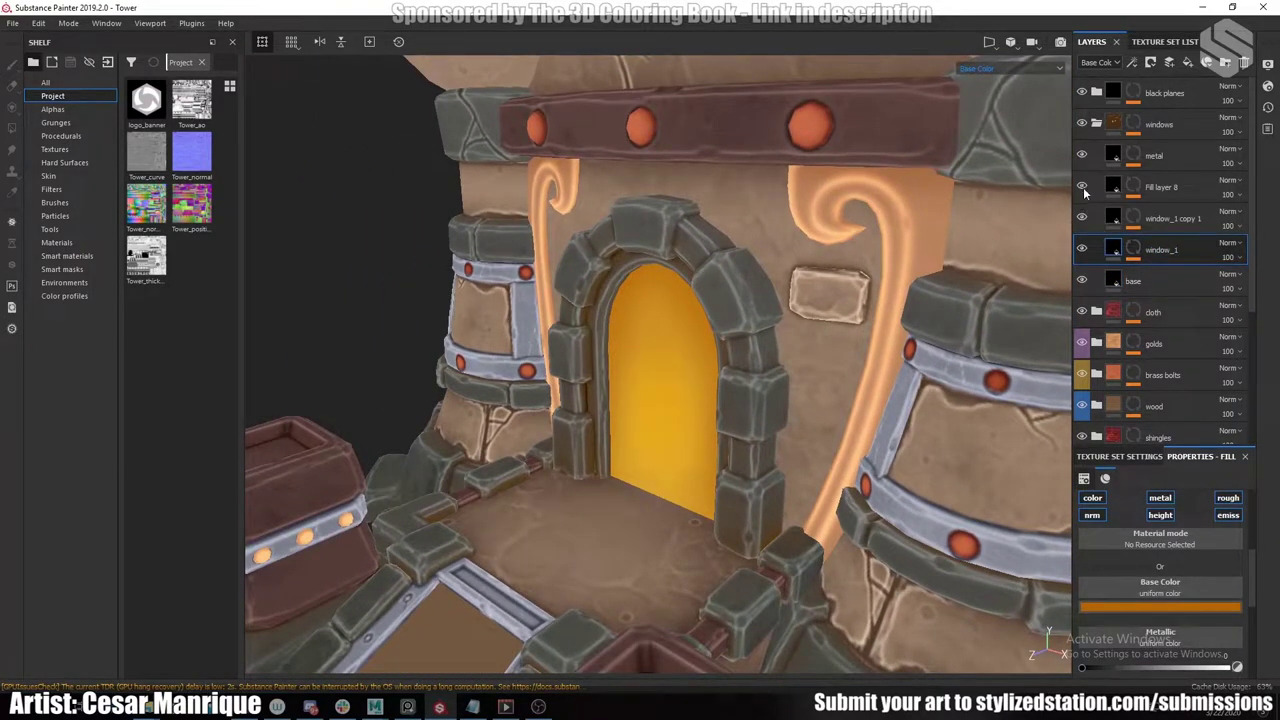
pyautogui.click(1082, 187)
pyautogui.click(1082, 187)
pyautogui.scroll(-3, 1128, 624)
pyautogui.scroll(2, 1128, 623)
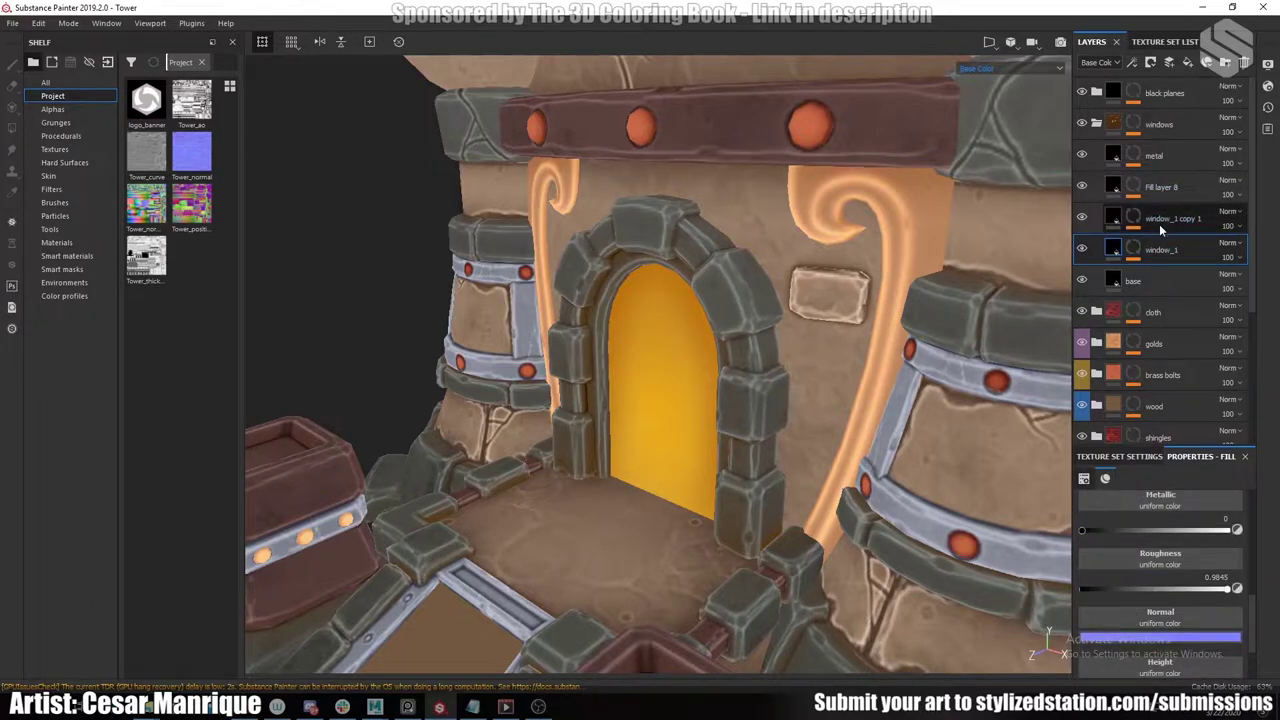
# Compare the fill properties and enabled channels of Fill layer 8 and the window_1 copy 1 layer.
pyautogui.click(1160, 188)
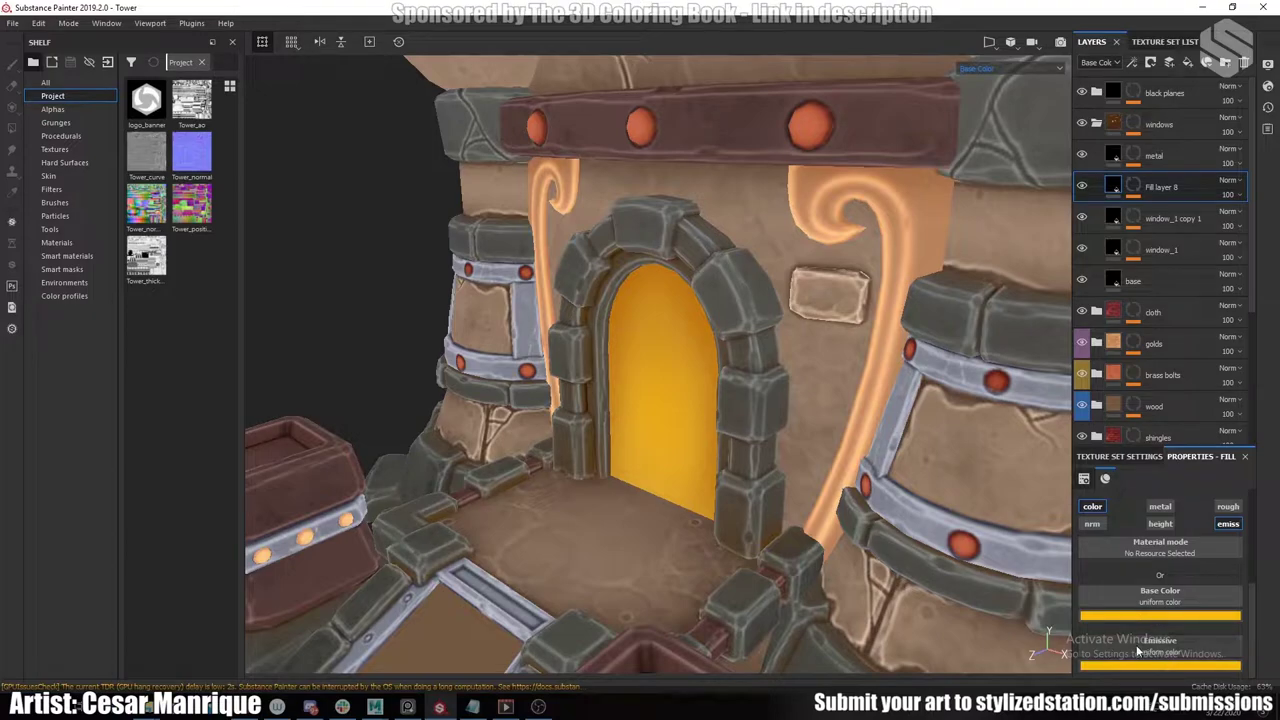
pyautogui.click(1169, 218)
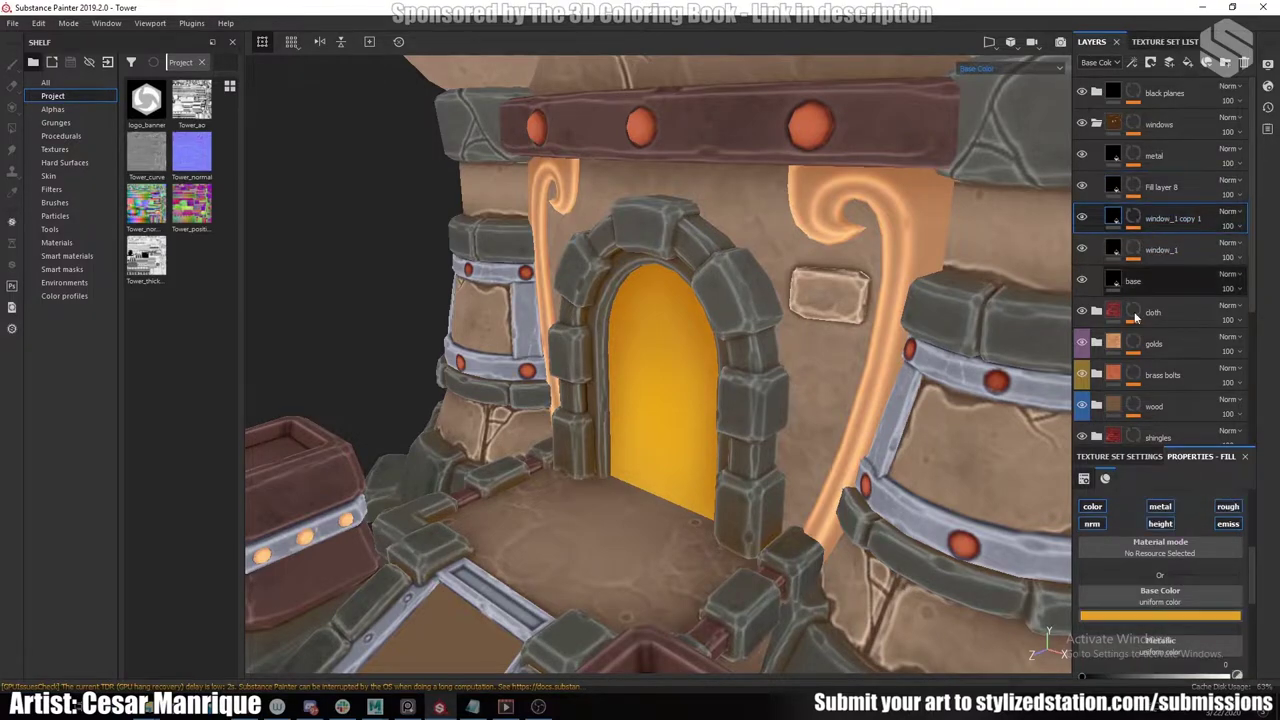
pyautogui.scroll(-2, 1152, 634)
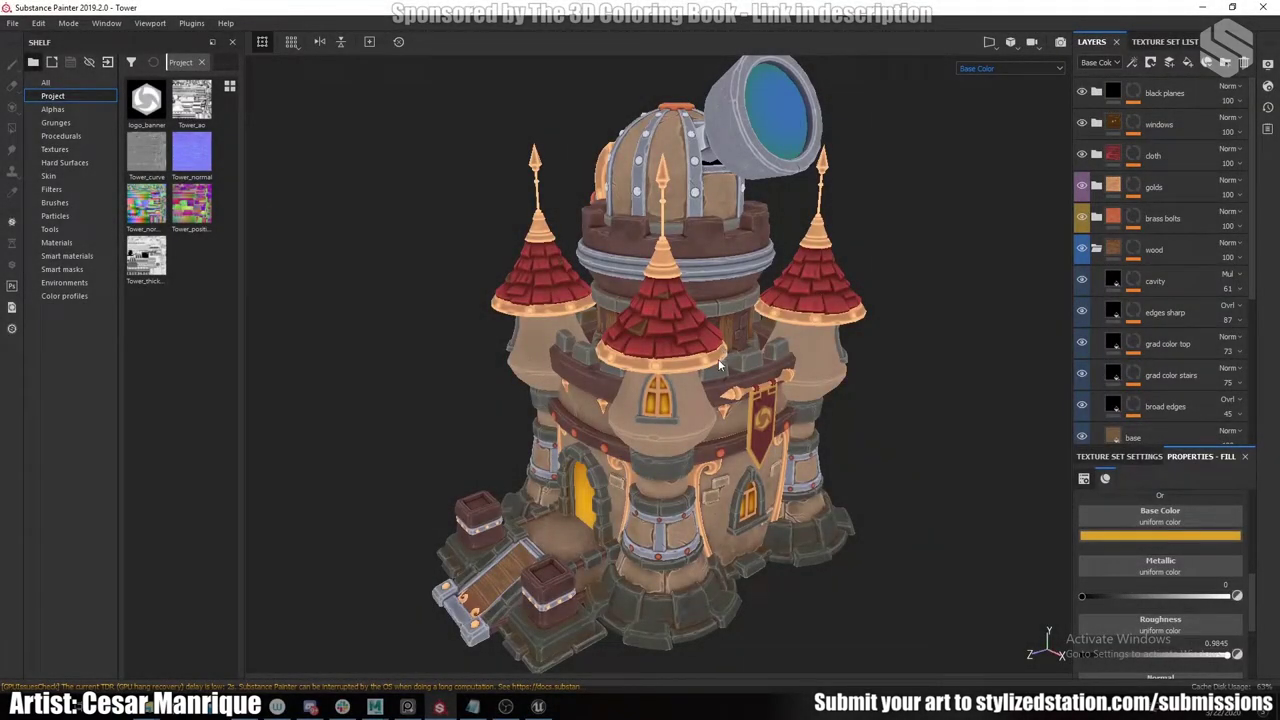
# Examine the fully textured tower as a whole from several angles and distances.
pyautogui.scroll(2, 656, 360)
pyautogui.keyDown('alt'); pyautogui.moveTo(664, 421); pyautogui.dragTo(722, 430); pyautogui.keyUp('alt')
pyautogui.keyDown('alt'); pyautogui.moveTo(722, 430); pyautogui.dragTo(756, 374, button='middle'); pyautogui.keyUp('alt')
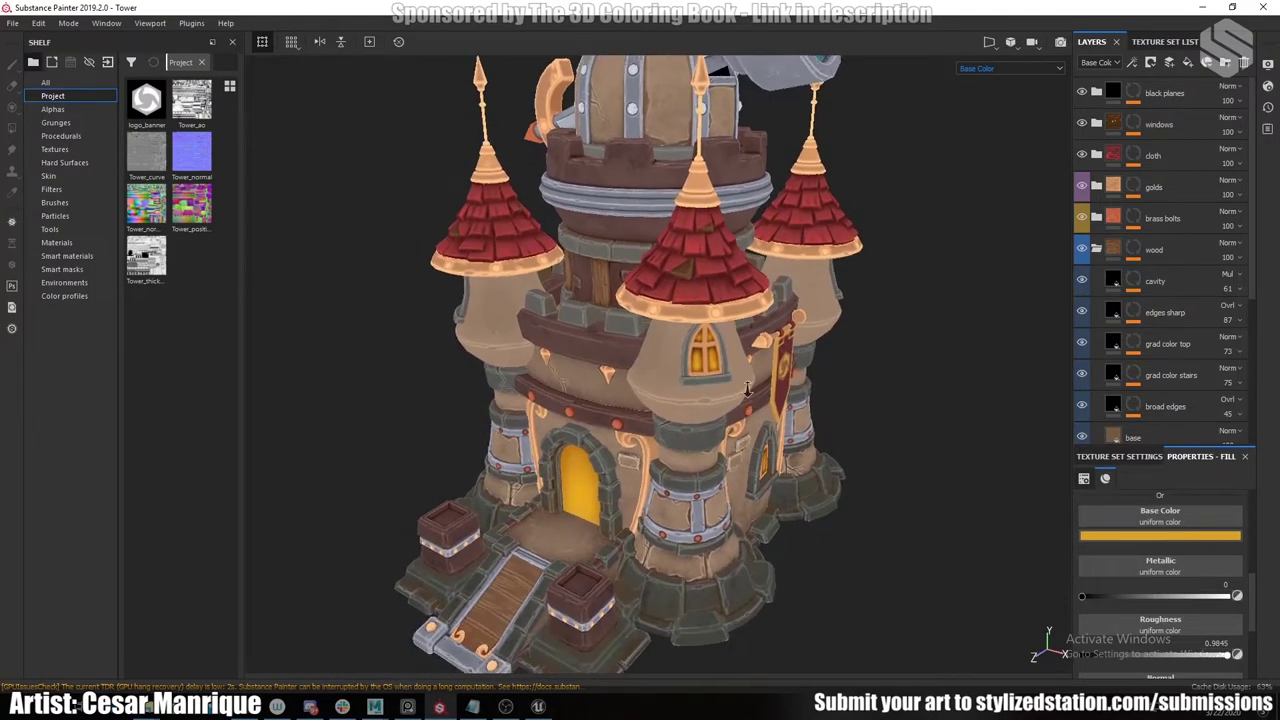
pyautogui.scroll(-2, 756, 372)
pyautogui.keyDown('alt'); pyautogui.moveTo(756, 370); pyautogui.dragTo(722, 349); pyautogui.keyUp('alt')
pyautogui.keyDown('alt'); pyautogui.moveTo(730, 254); pyautogui.dragTo(696, 311, button='middle'); pyautogui.keyUp('alt')
pyautogui.scroll(2, 696, 311)
pyautogui.keyDown('alt'); pyautogui.moveTo(707, 364); pyautogui.dragTo(713, 383, button='middle'); pyautogui.keyUp('alt')
# Open the texture export settings and review the Engine_Texture_Maps output folder and the Unreal Engine 4 (Packed) configuration.
pyautogui.hotkey('ctrl', 'shift', 'e')
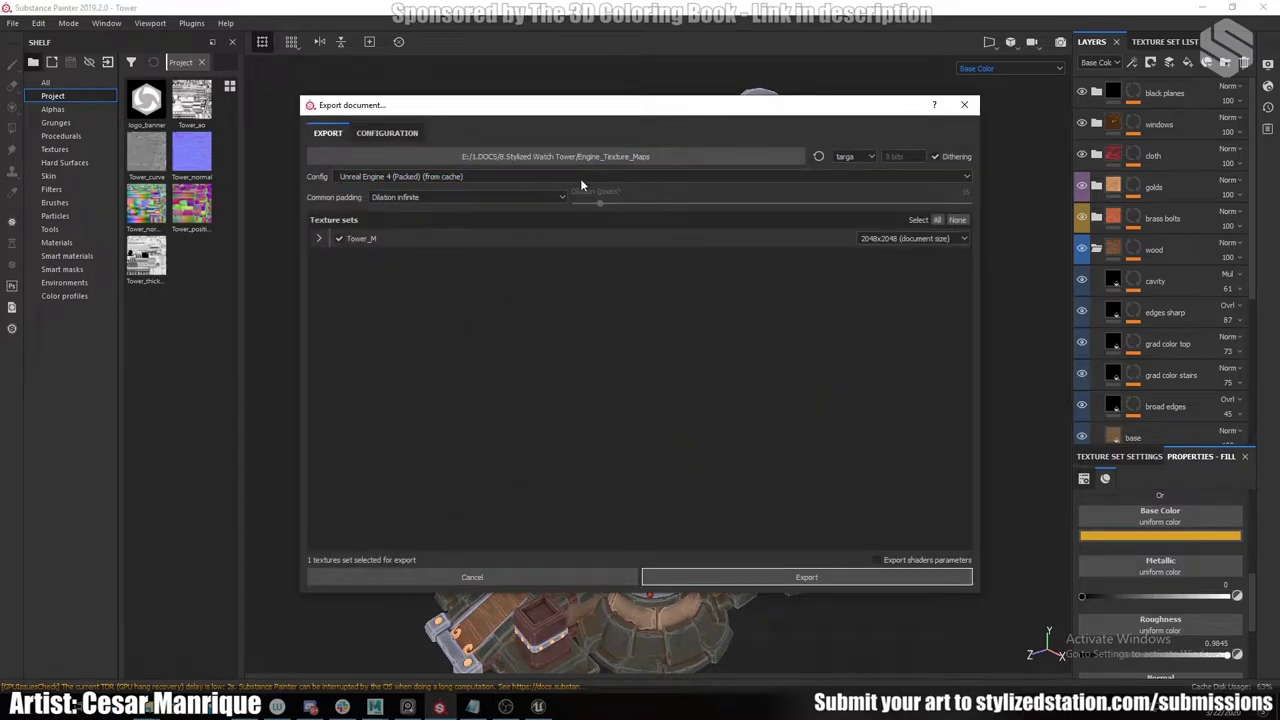
pyautogui.tripleClick(598, 156)
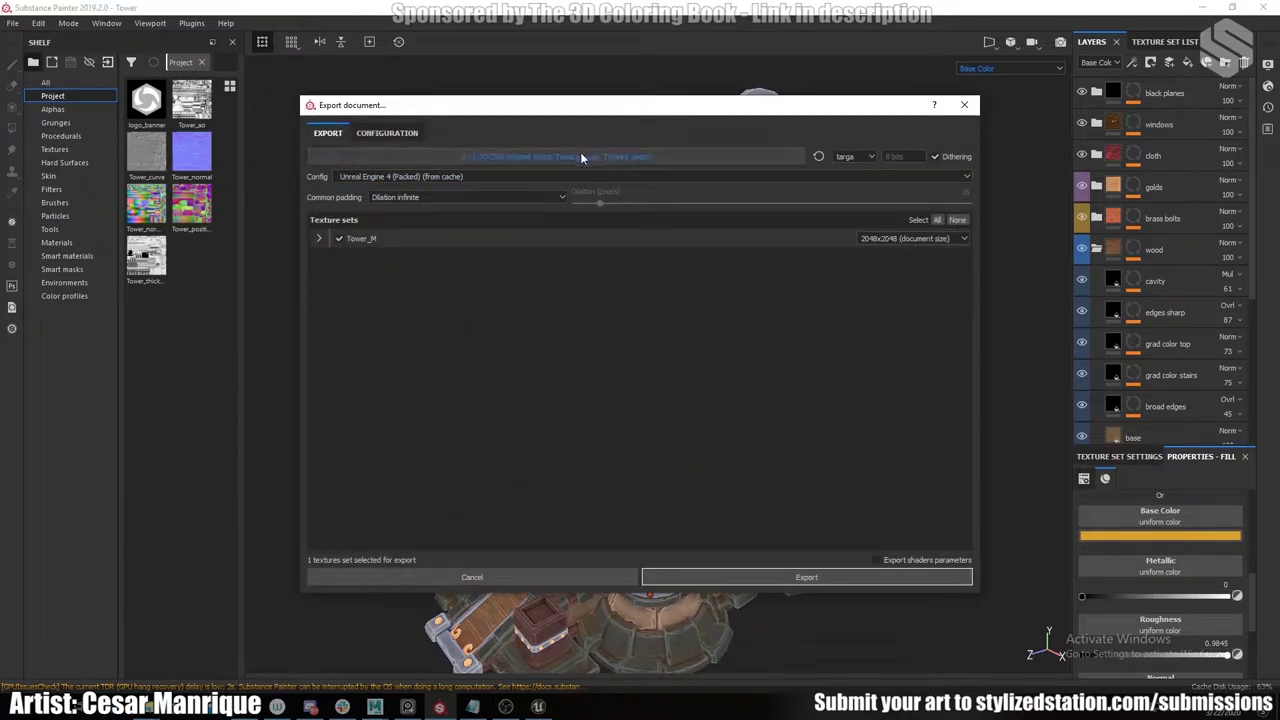
pyautogui.write('E:/1.DOCS/8.Stylized Watch Tower/Engine_Texture_Maps')
pyautogui.click(594, 151)
# Switch to Unreal Editor, select the SM_Tower1 mesh in the diorama and view it from a higher front angle.
pyautogui.click(538, 706)
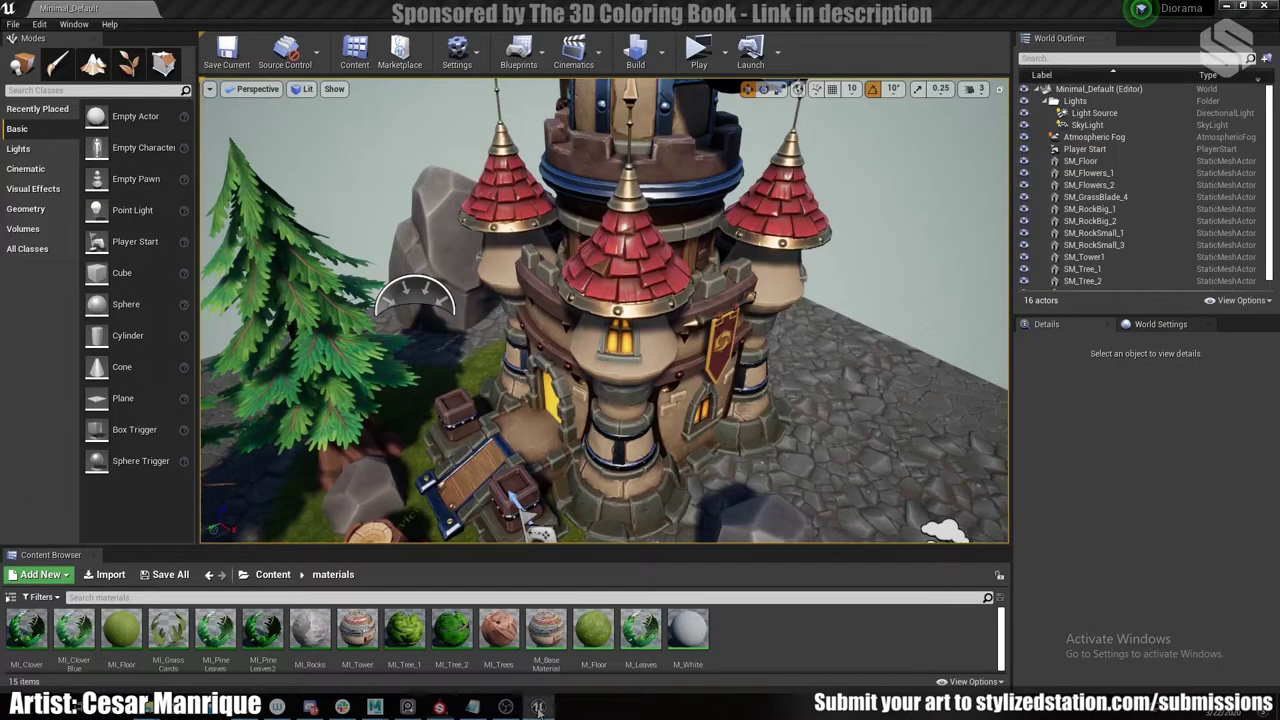
pyautogui.moveTo(640, 448); pyautogui.dragTo(666, 448, button='right')
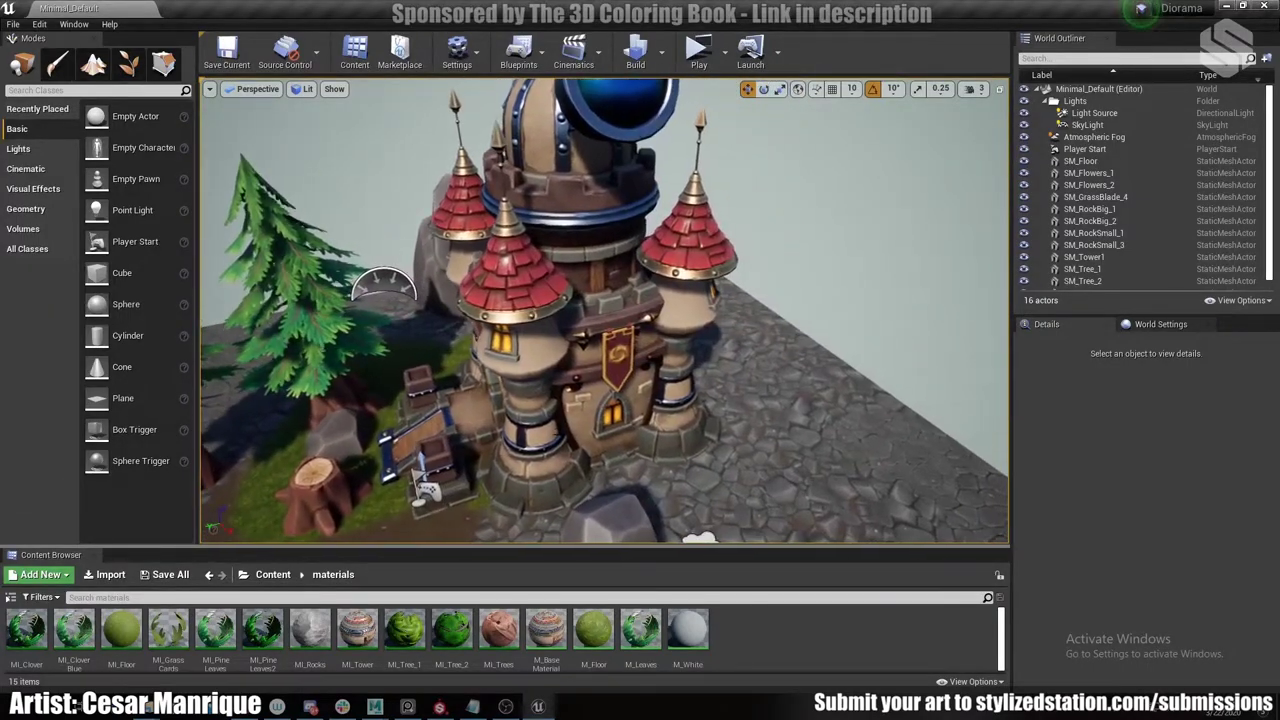
pyautogui.click(580, 397)
pyautogui.moveTo(579, 397); pyautogui.dragTo(652, 436, button='right')
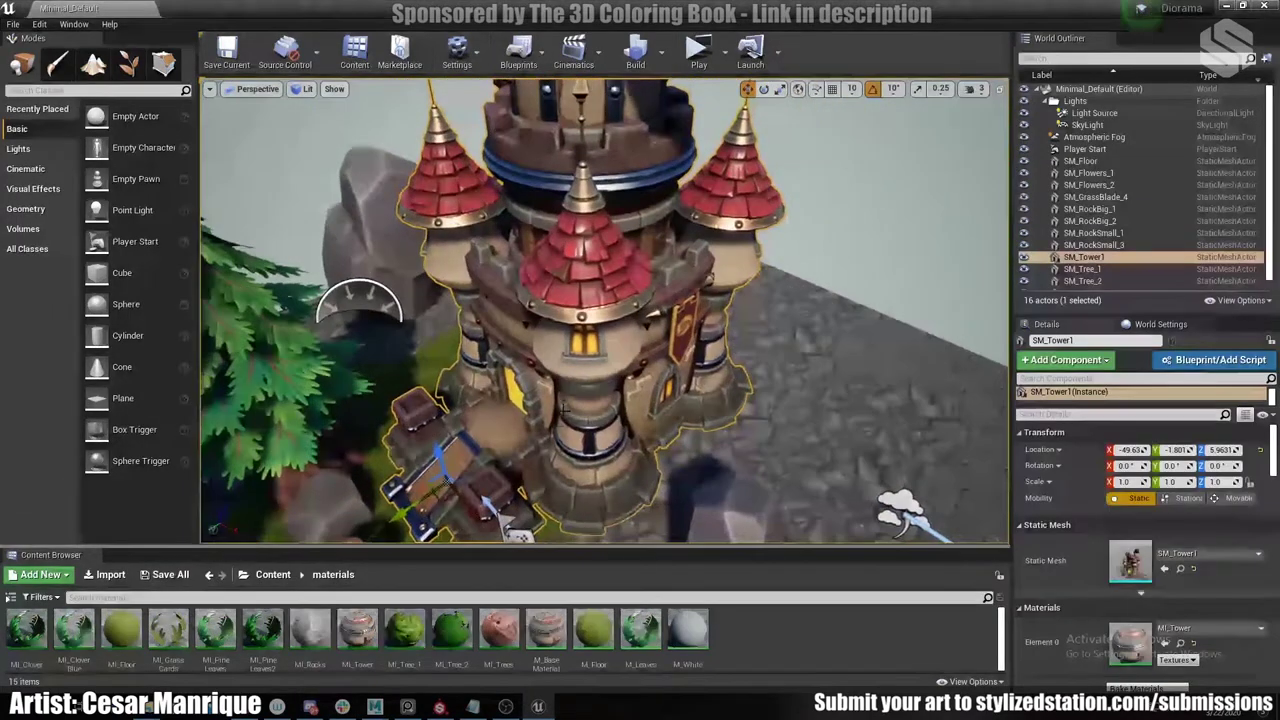
# Browse to the project's Textures folder and select the tower's Tower_M texture maps, starting with Tower_M_AO_R_M.
pyautogui.click(272, 574)
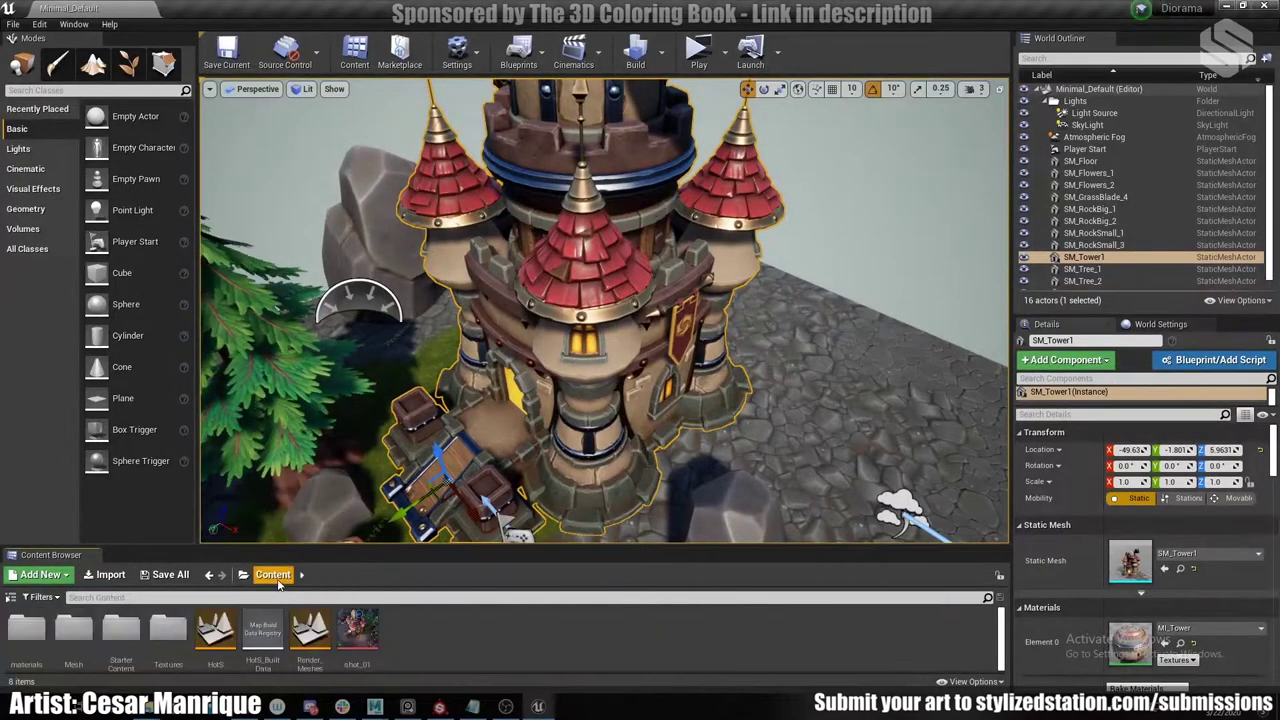
pyautogui.doubleClick(166, 627)
pyautogui.scroll(-1, 250, 640)
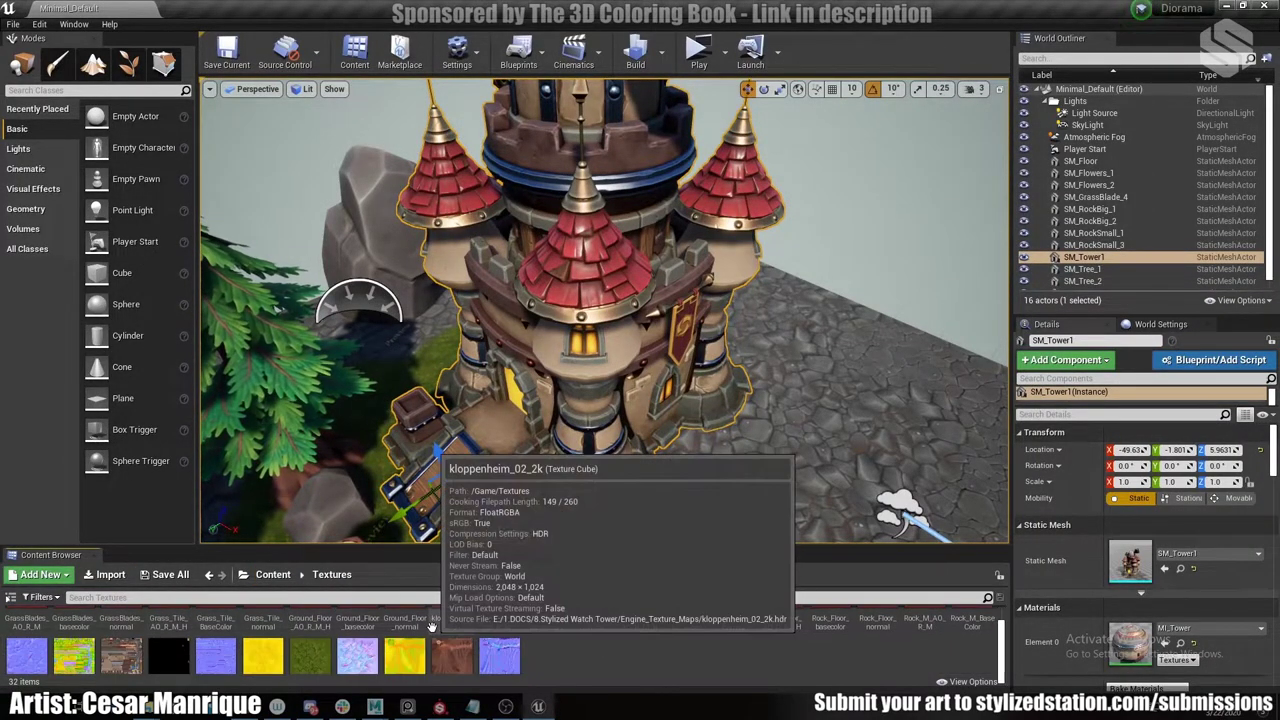
pyautogui.click(90, 655)
pyautogui.scroll(-1, 90, 655)
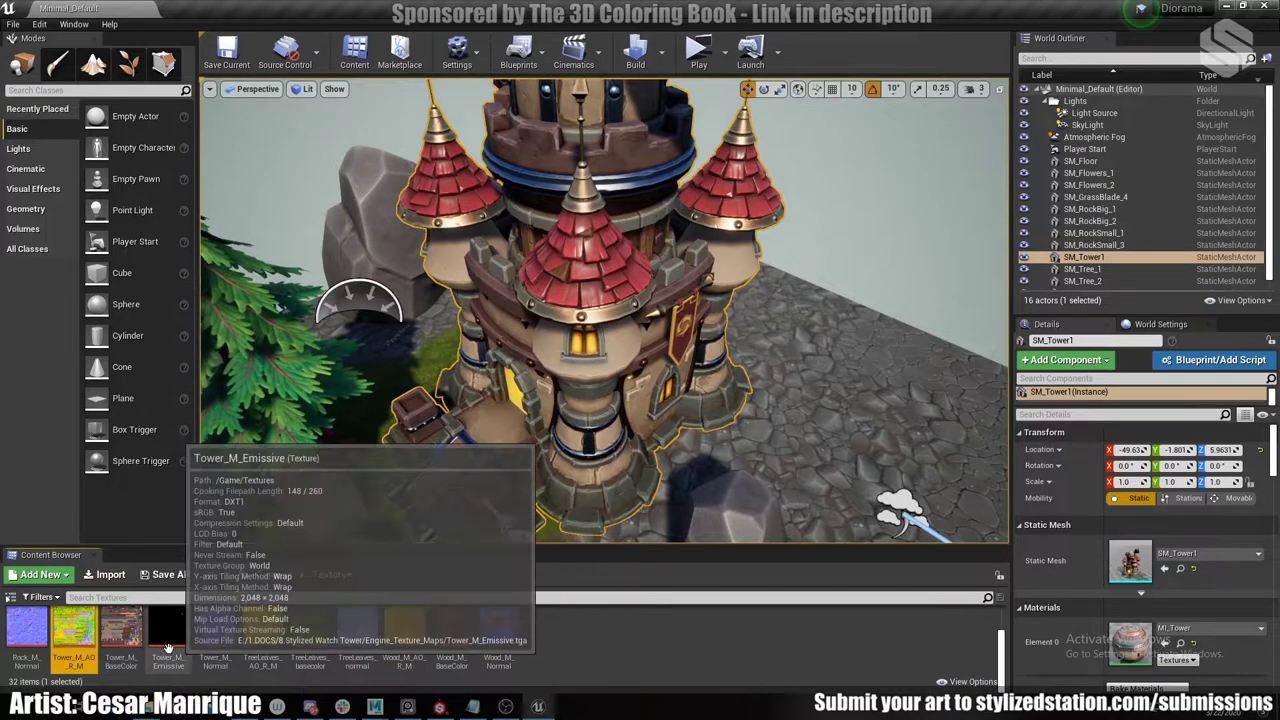
pyautogui.keyDown('shift'); pyautogui.click(215, 628); pyautogui.keyUp('shift')
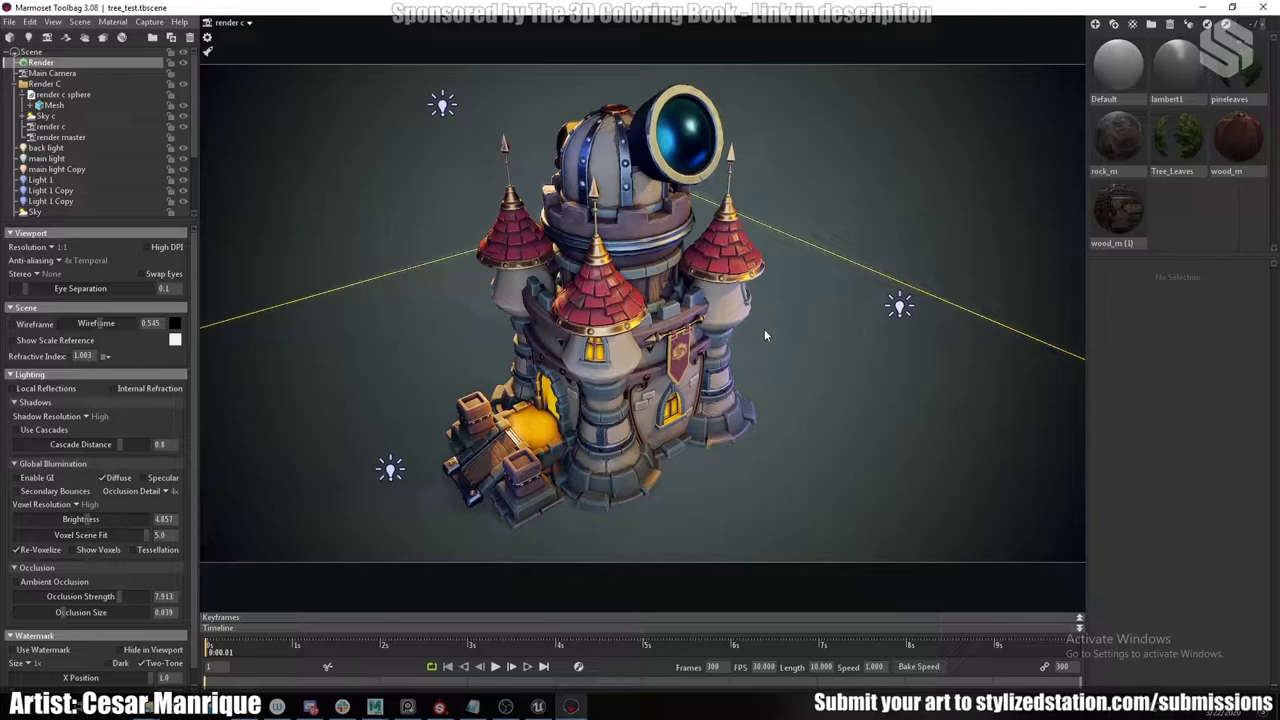
# In Marmoset Toolbag, select the tower mesh and review the texture maps assigned to its wood_m (1) material.
pyautogui.moveTo(764, 333); pyautogui.dragTo(657, 336)
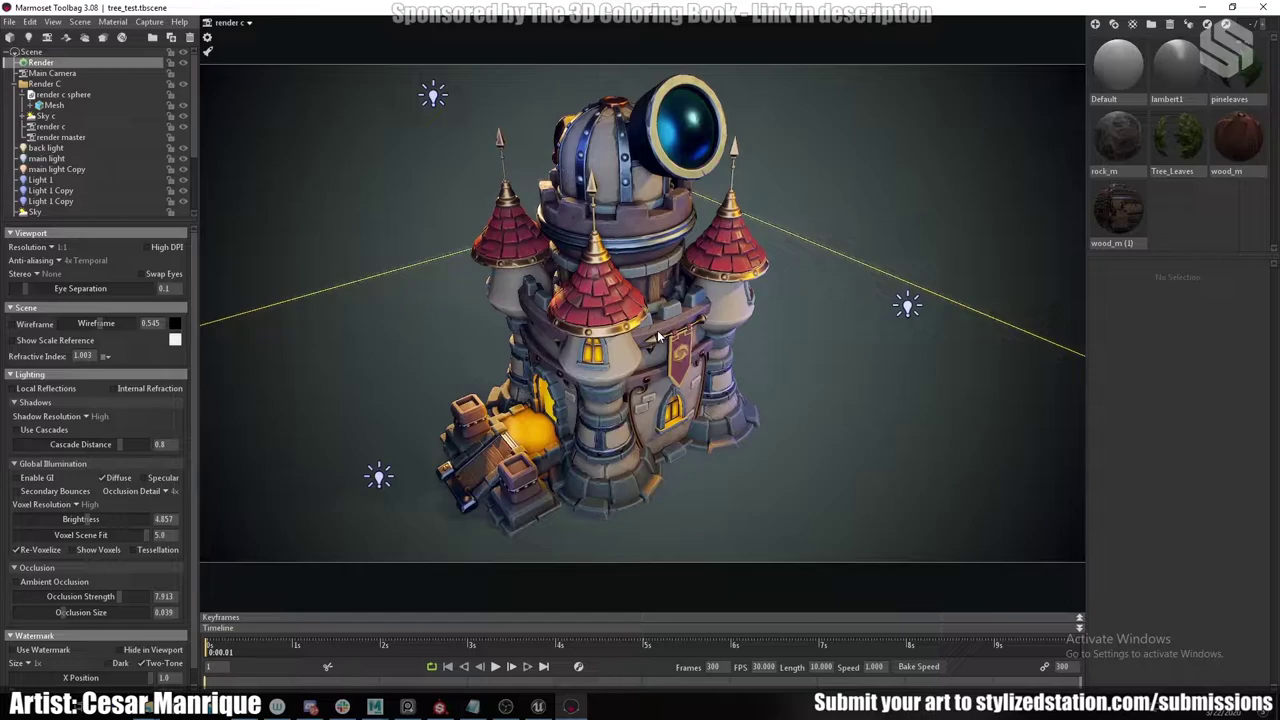
pyautogui.click(657, 330)
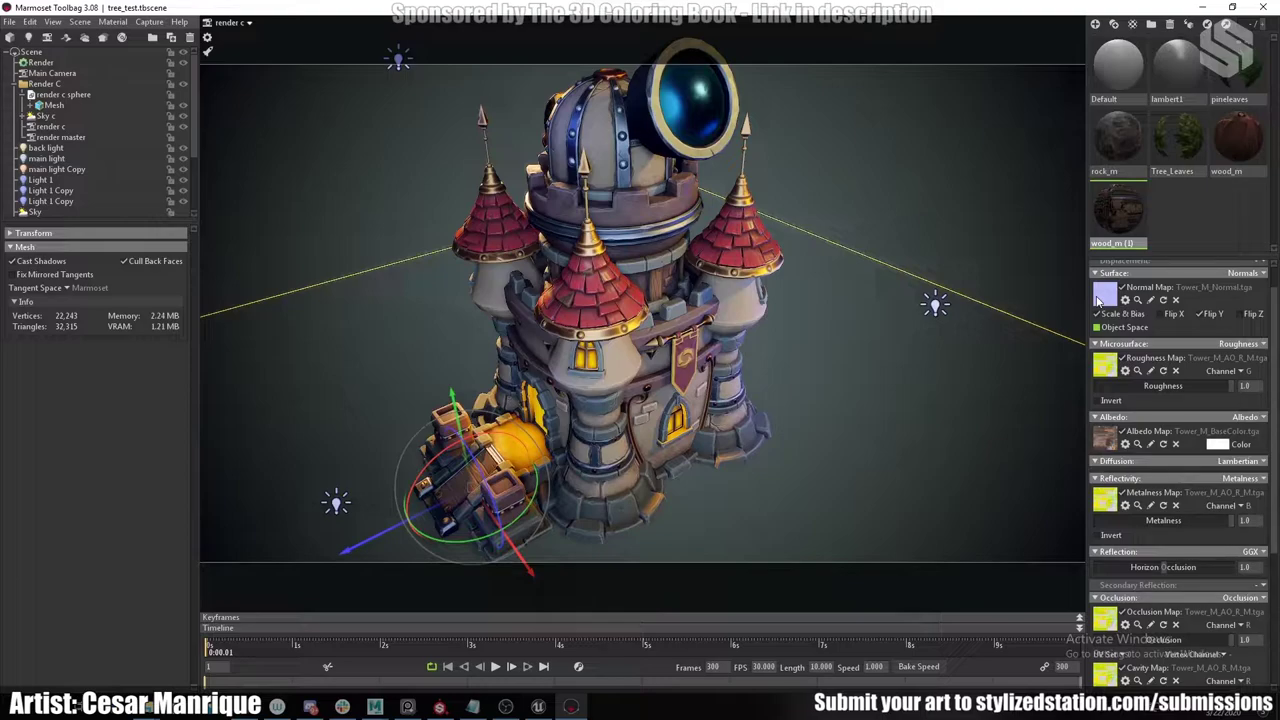
pyautogui.scroll(-1, 1105, 340)
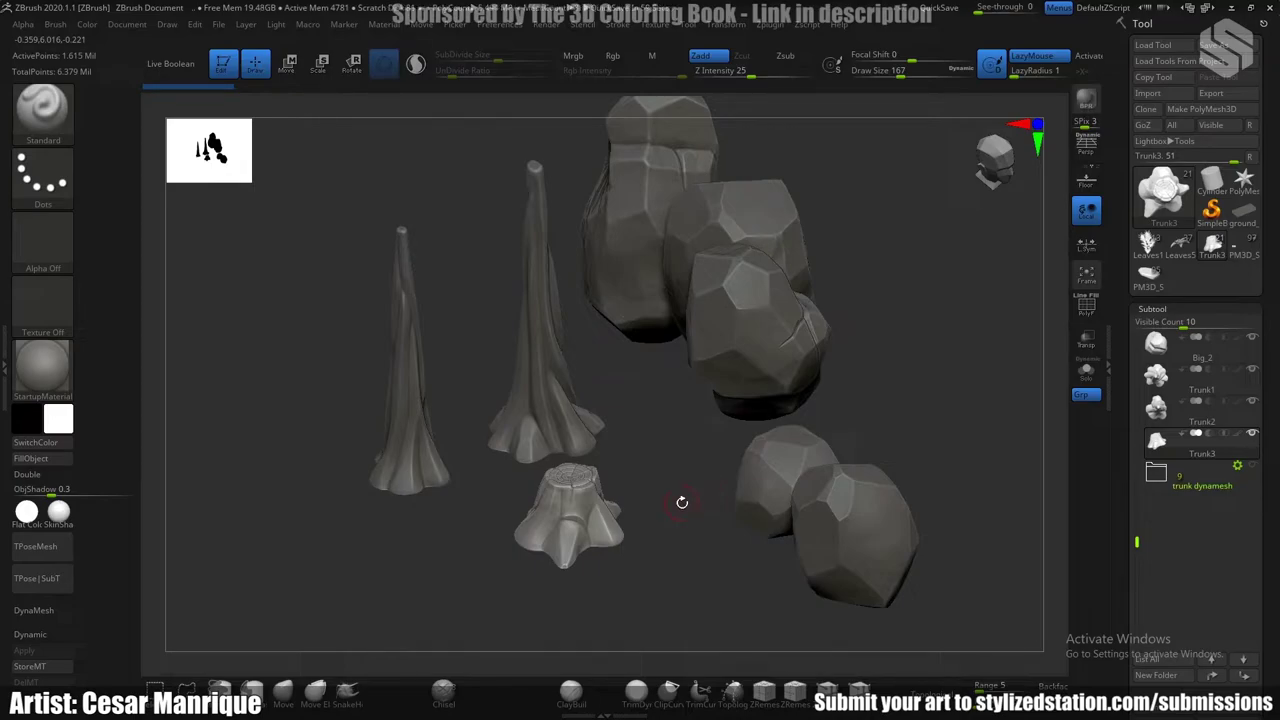
# Switch from ZBrush to the reference board and examine the vegetation references, including the trees and trunk shapes.
pyautogui.hotkey('alt', 'Tab')
pyautogui.click(733, 213)
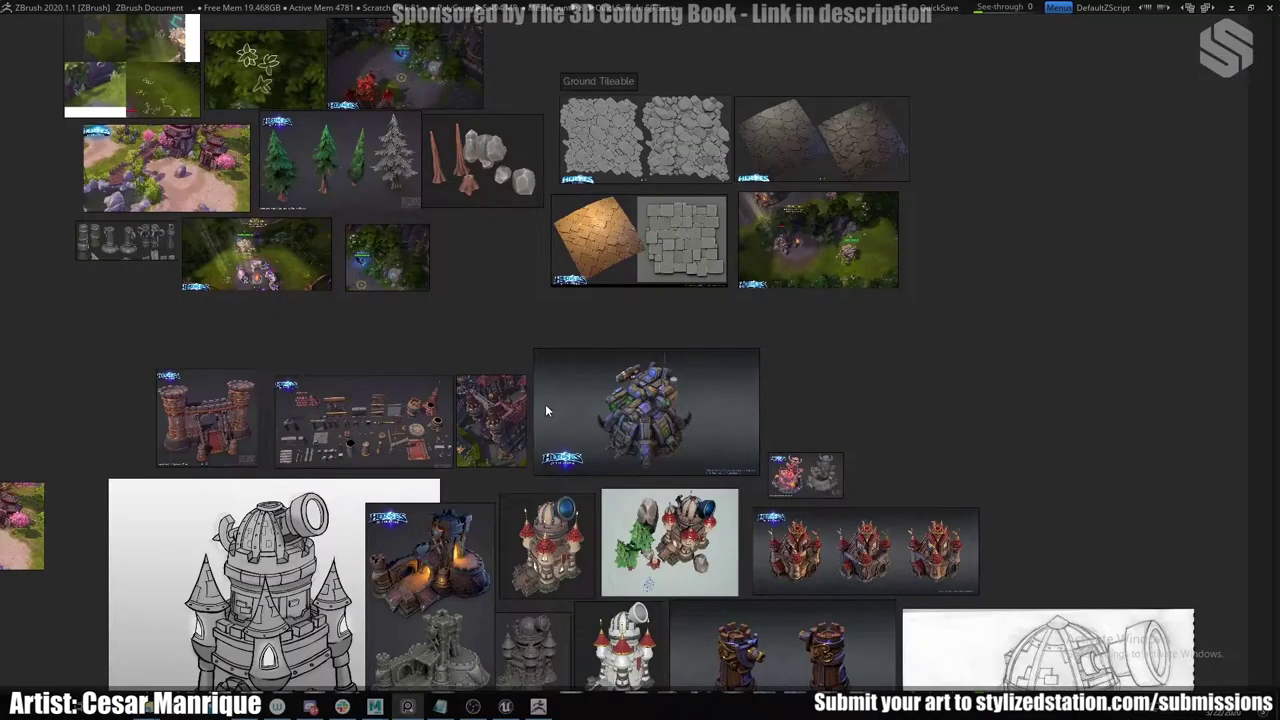
pyautogui.moveTo(545, 410); pyautogui.dragTo(700, 534, button='middle')
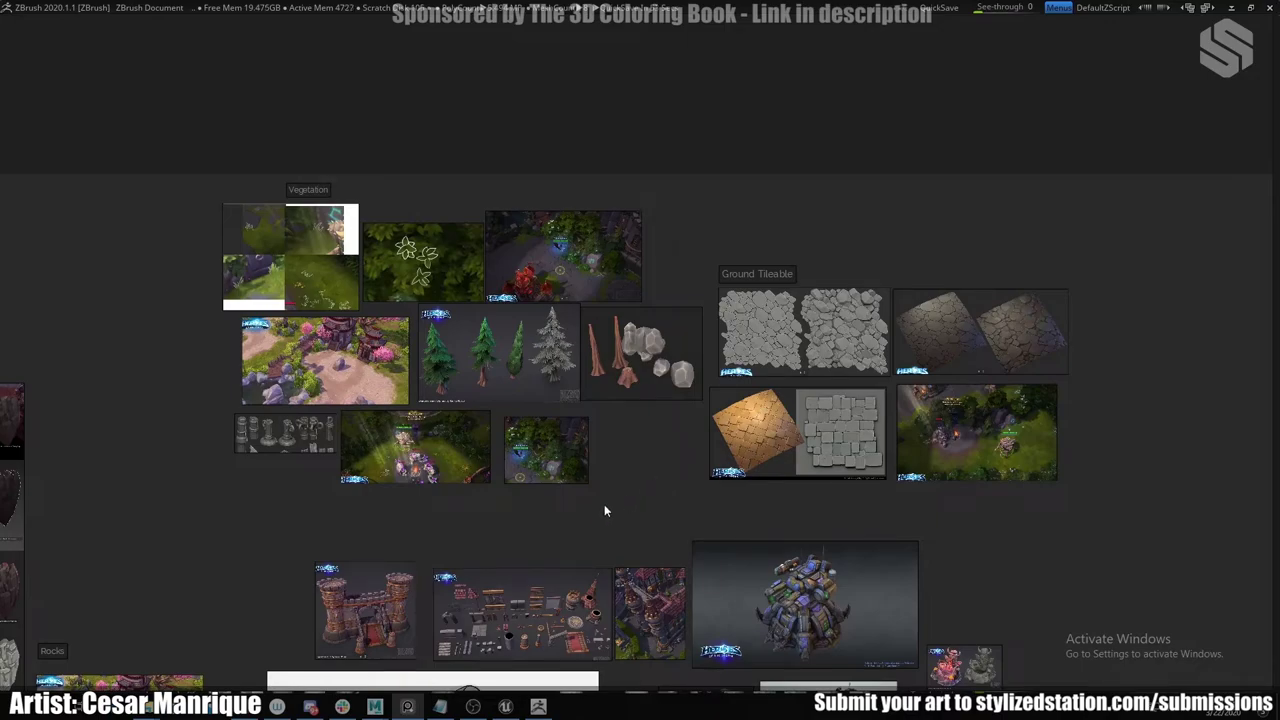
pyautogui.moveTo(584, 446); pyautogui.dragTo(605, 478, button='middle')
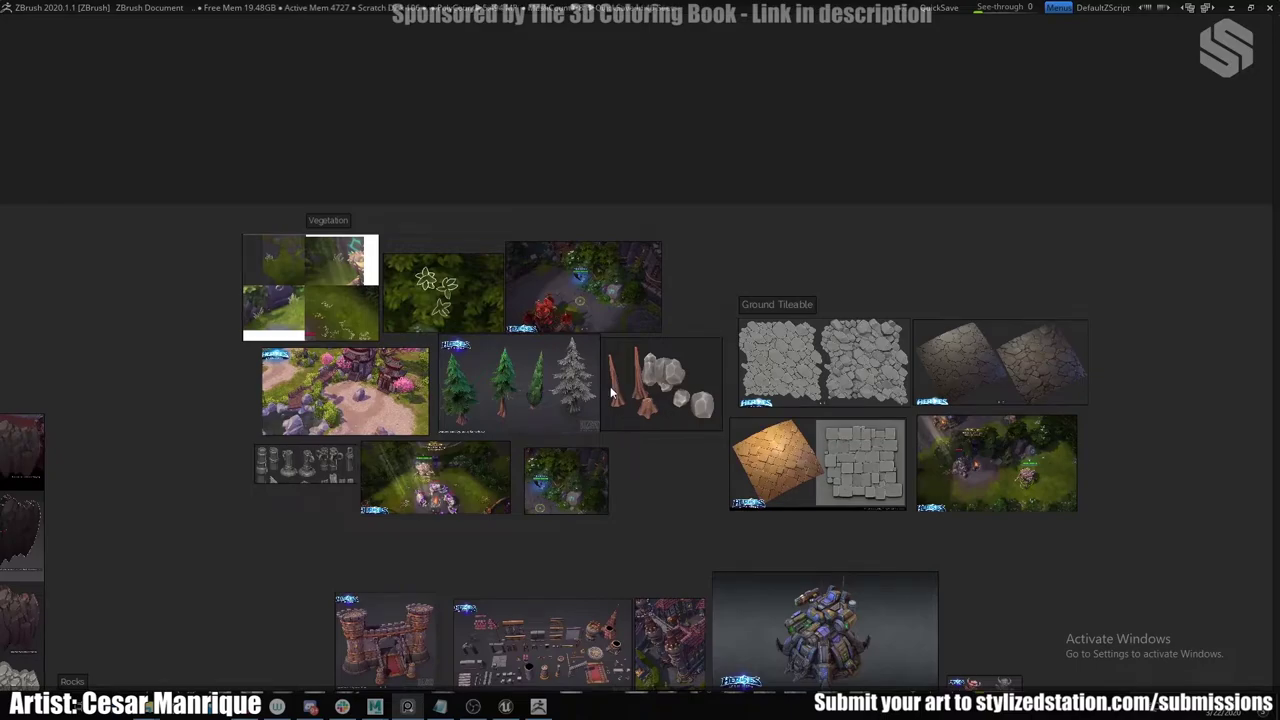
pyautogui.scroll(4, 634, 449)
pyautogui.scroll(-2, 676, 424)
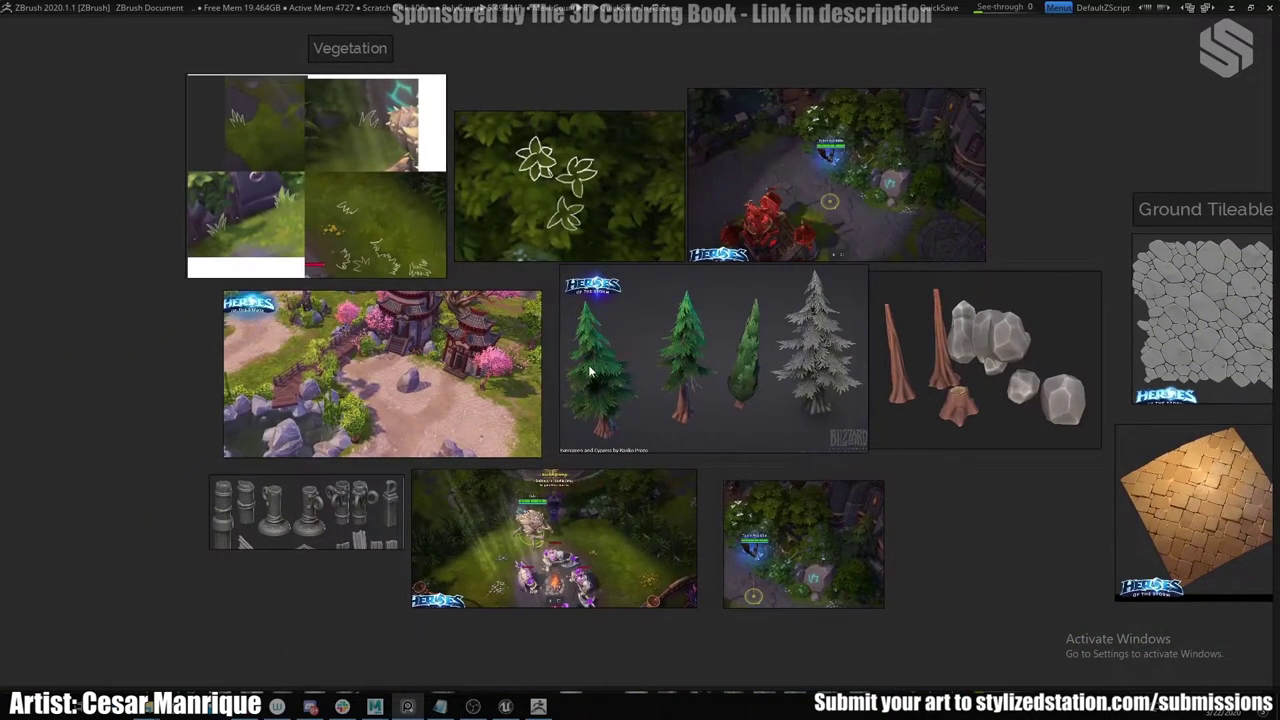
# Browse the board's rock and building references and study the evergreen and cypress tree image up close.
pyautogui.scroll(-5, 588, 364)
pyautogui.moveTo(588, 325); pyautogui.dragTo(614, 279, button='middle')
pyautogui.scroll(4, 484, 388)
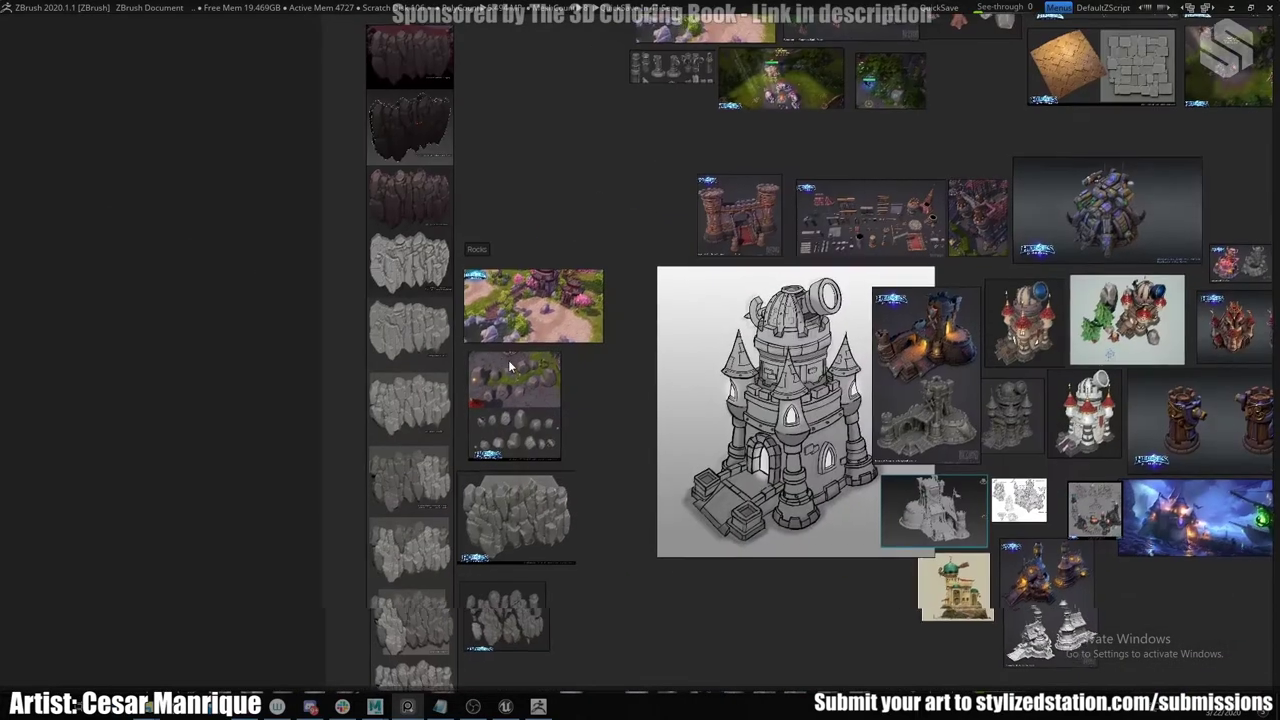
pyautogui.scroll(4, 520, 370)
pyautogui.scroll(-8, 534, 381)
pyautogui.scroll(14, 730, 195)
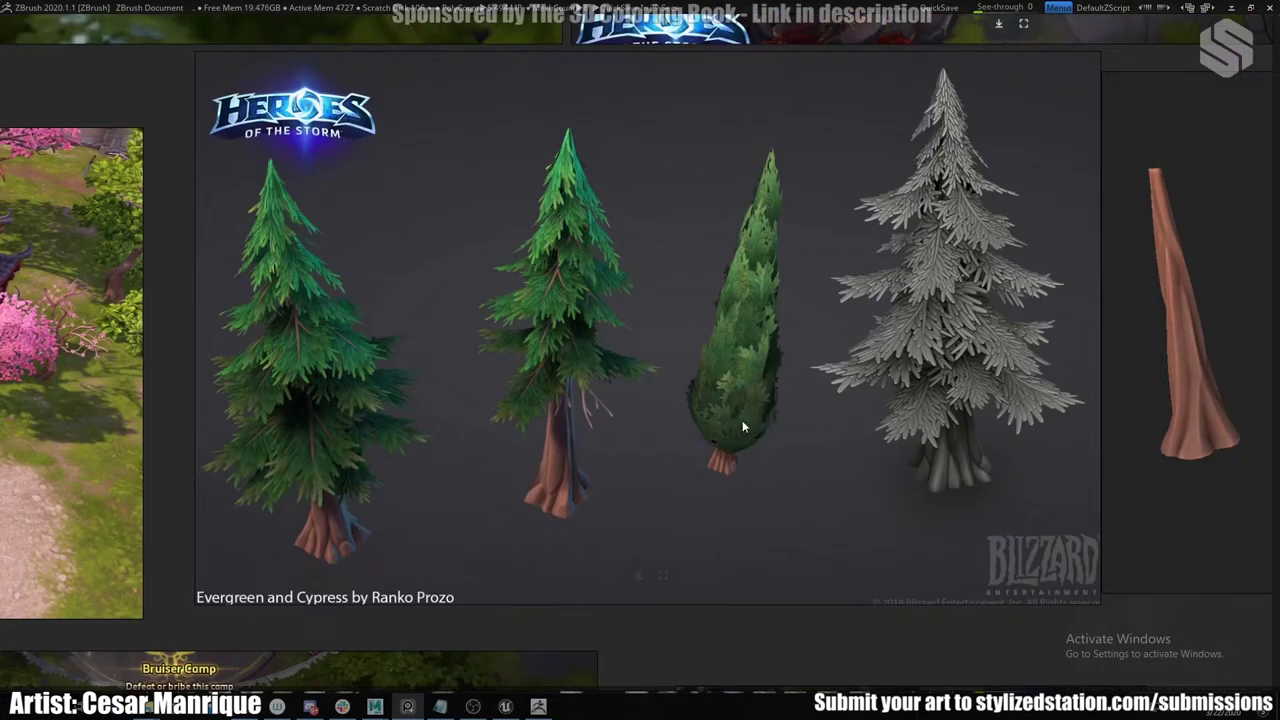
pyautogui.scroll(-6, 630, 222)
pyautogui.scroll(4, 647, 299)
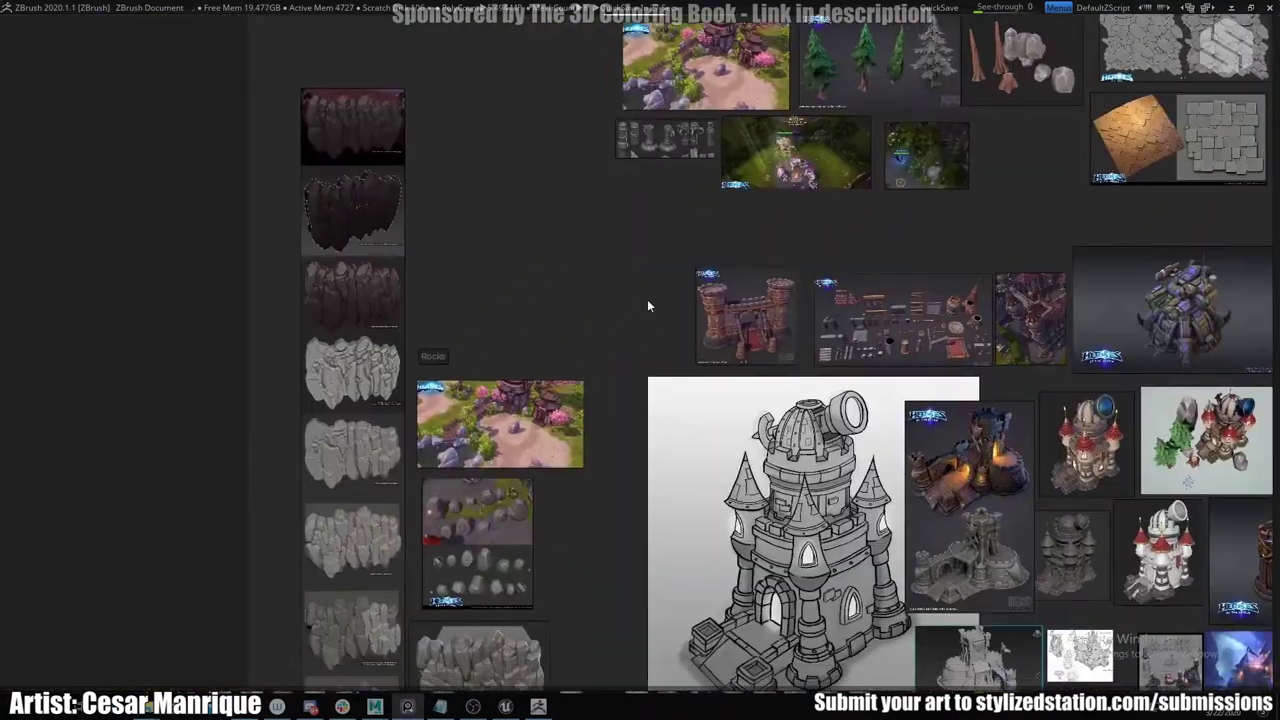
# Study the faceted boulder sculpts in the Heroes of the Storm rock reference up close.
pyautogui.scroll(-1, 632, 287)
pyautogui.scroll(8, 585, 324)
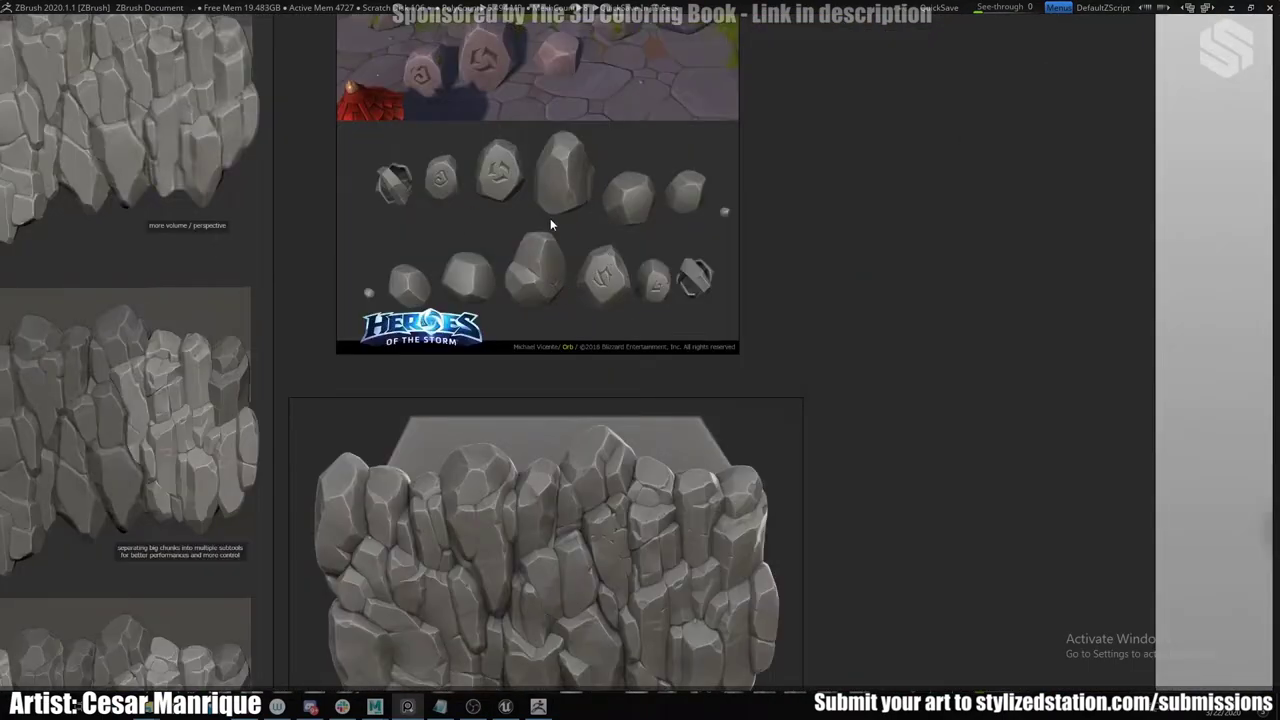
pyautogui.scroll(3, 550, 220)
pyautogui.moveTo(547, 275); pyautogui.dragTo(548, 290, button='middle')
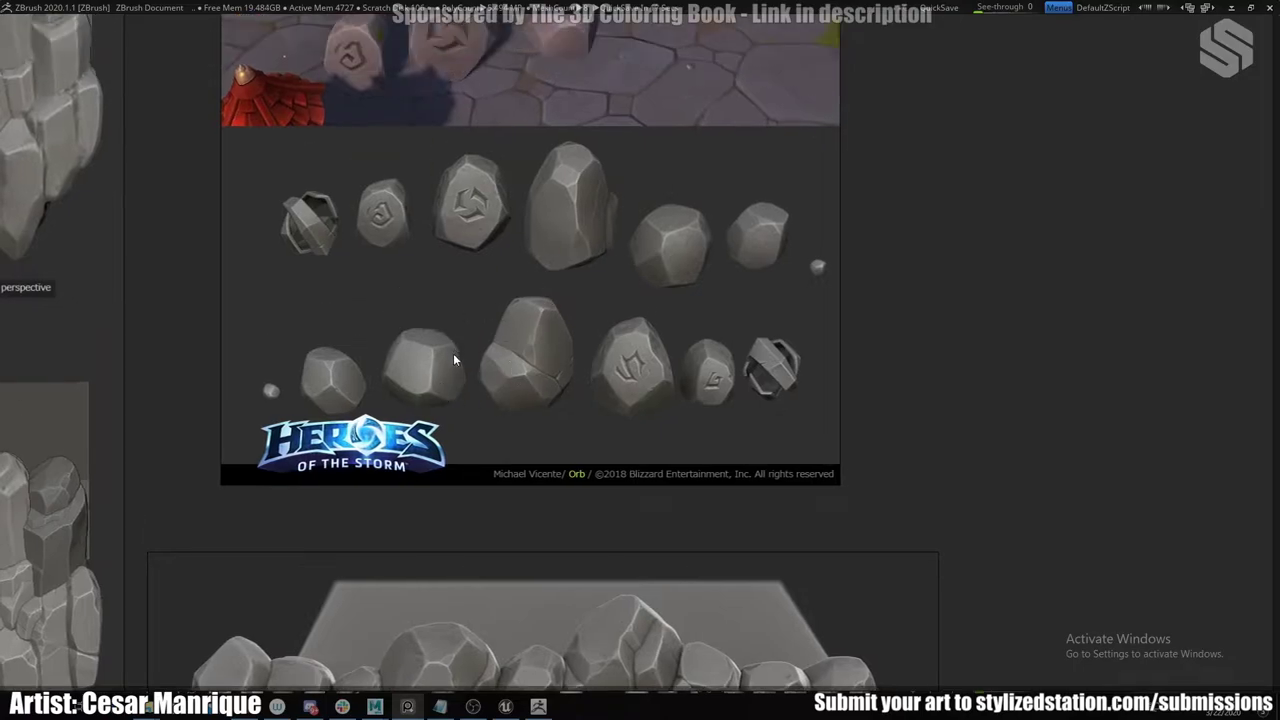
pyautogui.scroll(-3, 510, 340)
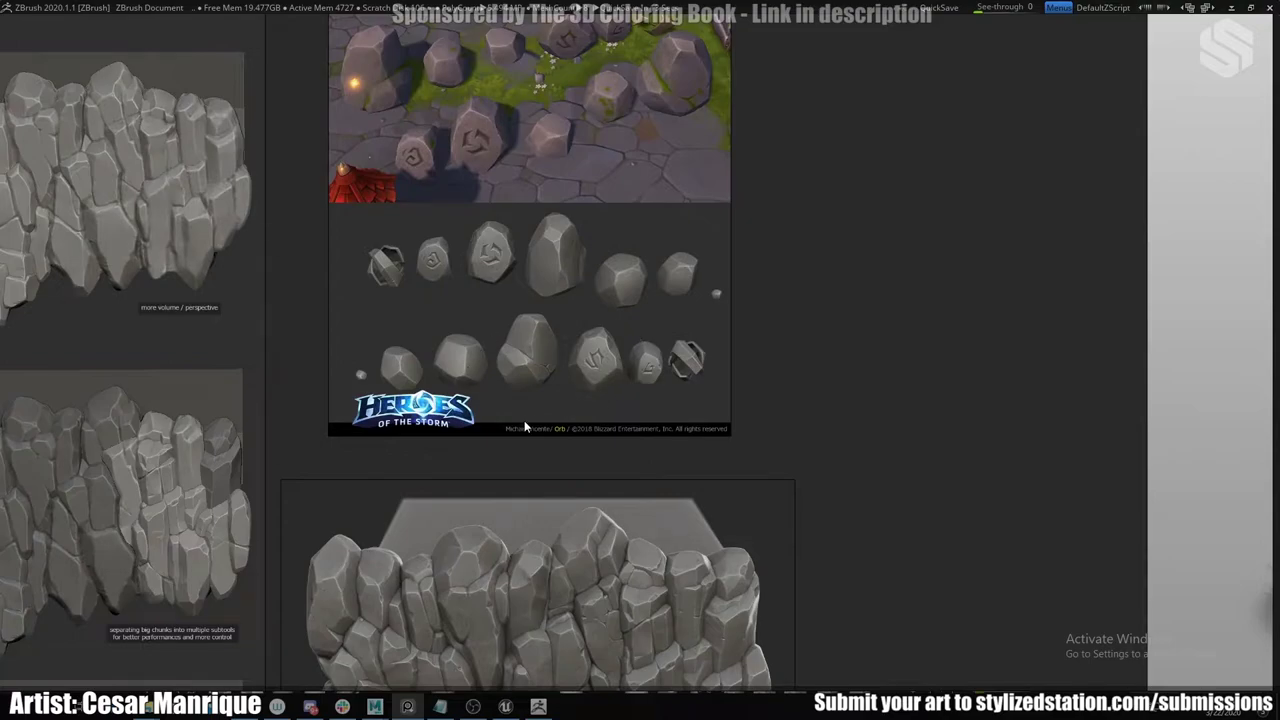
# Study the stylized cliff sculpt reference below the boulders, focusing on its large planes and edge treatment.
pyautogui.moveTo(524, 421); pyautogui.dragTo(552, 338, button='middle')
pyautogui.moveTo(537, 550); pyautogui.dragTo(619, 396, button='middle')
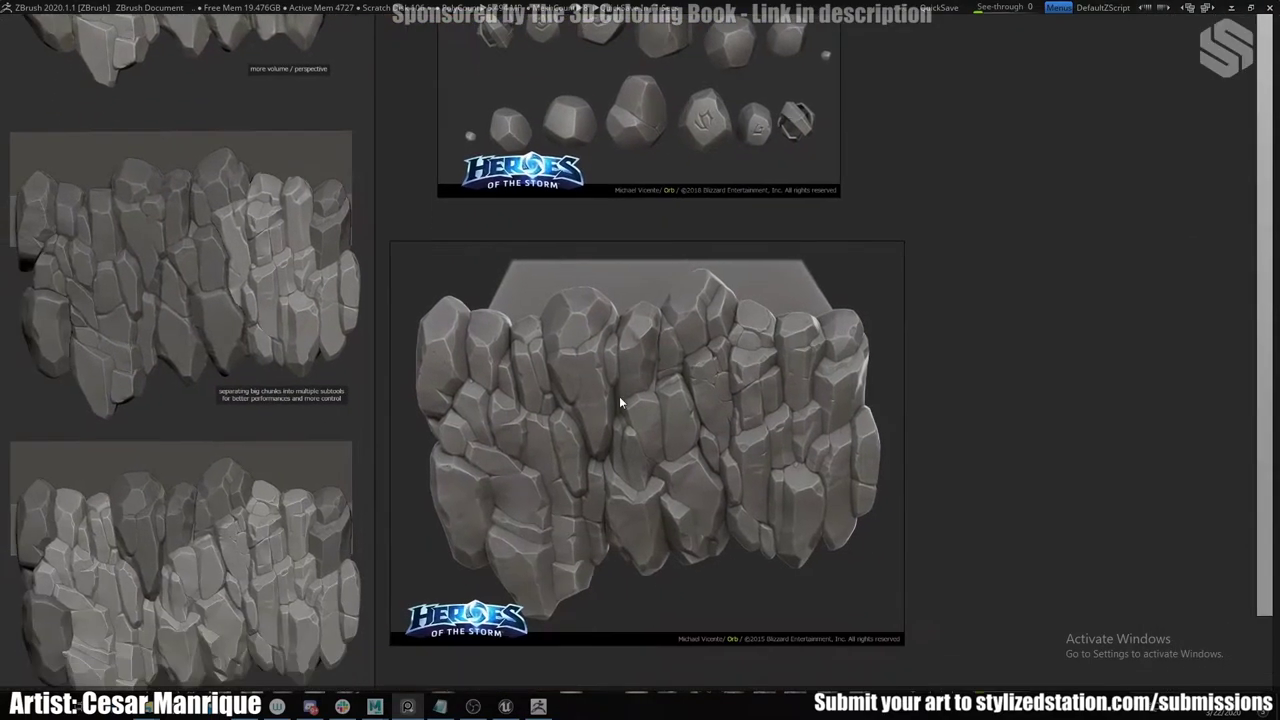
pyautogui.scroll(4, 607, 400)
pyautogui.moveTo(563, 346); pyautogui.dragTo(575, 383, button='middle')
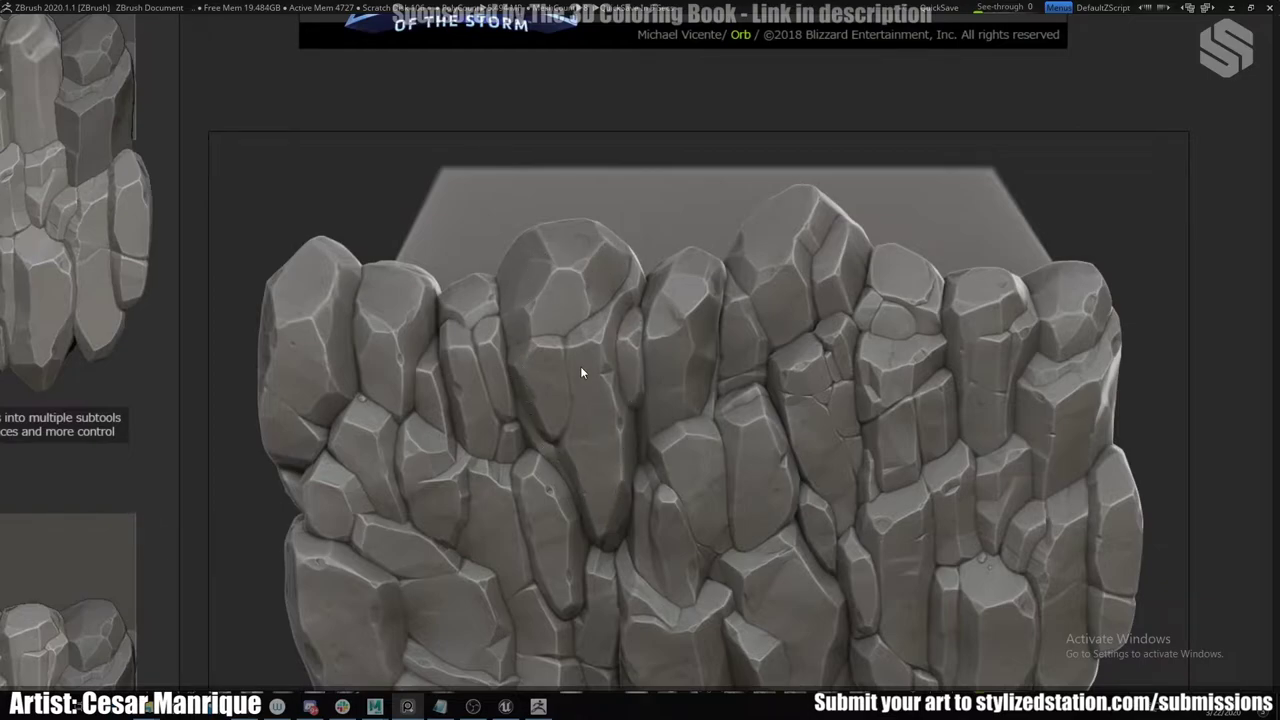
pyautogui.scroll(-5, 581, 366)
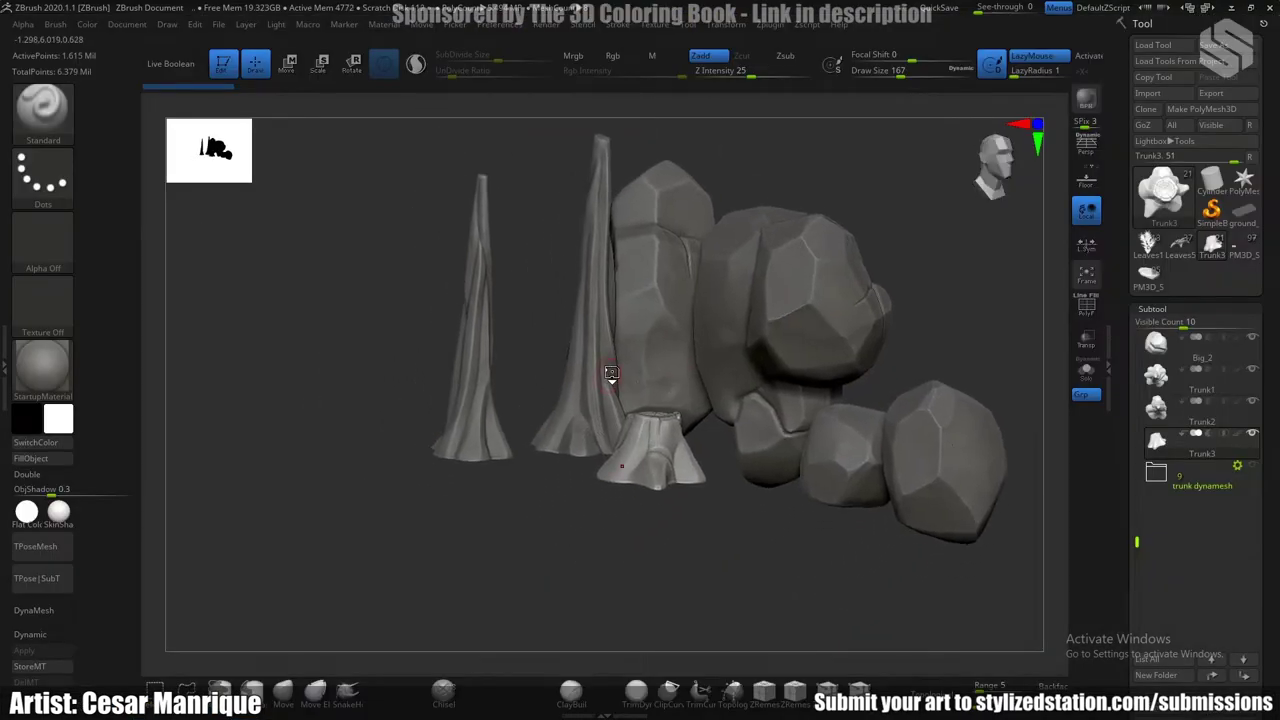
# Back in ZBrush, examine the sculpted trunks, stump and rocks from the front, back and above.
pyautogui.moveTo(658, 375); pyautogui.dragTo(635, 393, button='right')
pyautogui.moveTo(635, 393); pyautogui.dragTo(667, 379)
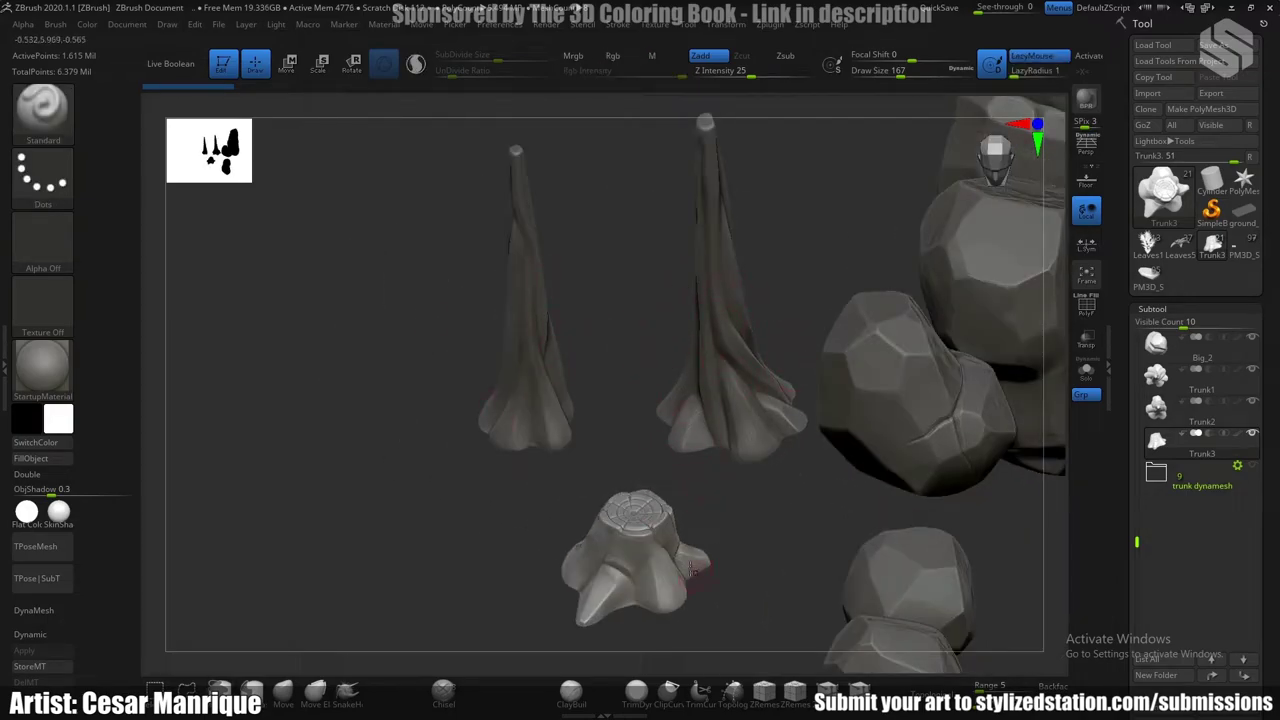
pyautogui.moveTo(621, 540); pyautogui.dragTo(648, 373)
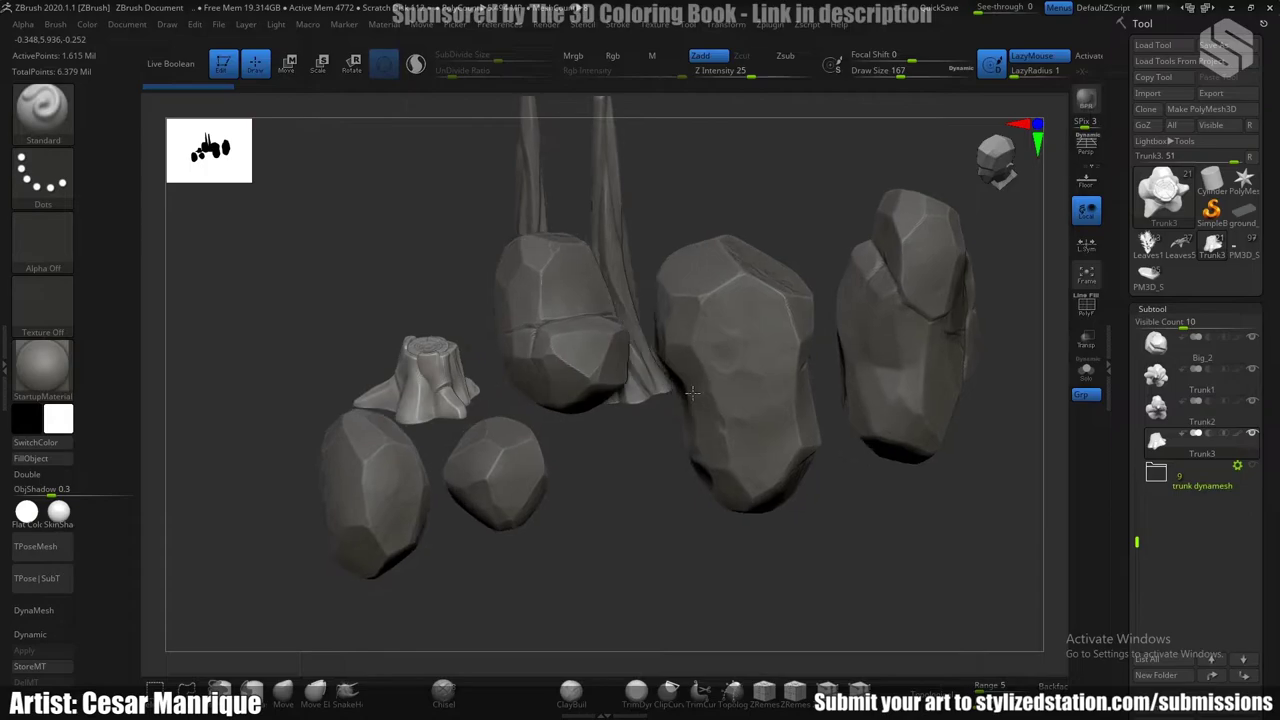
pyautogui.moveTo(692, 393); pyautogui.dragTo(858, 350, button='right')
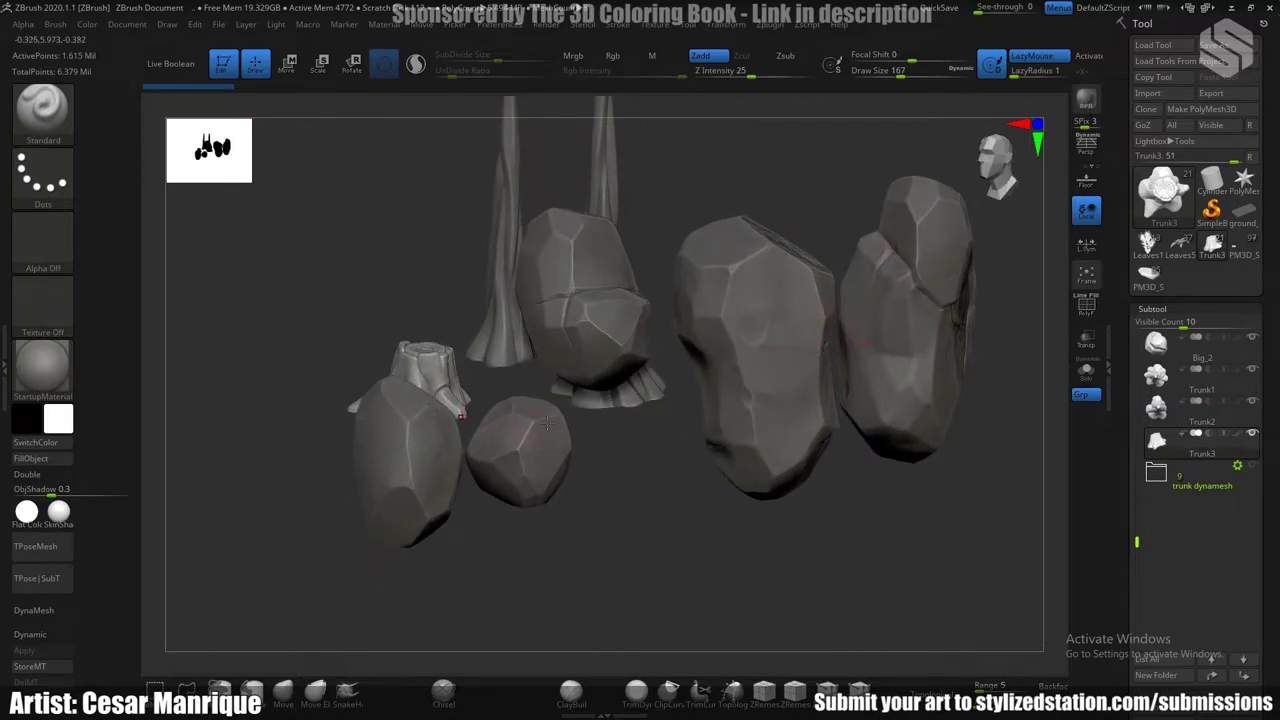
pyautogui.moveTo(691, 411); pyautogui.dragTo(815, 308, button='right')
# Select the Small_1 rock and move it along the Z axis away from the larger rocks.
pyautogui.keyDown('alt'); pyautogui.click(694, 366); pyautogui.keyUp('alt')
pyautogui.press('w')
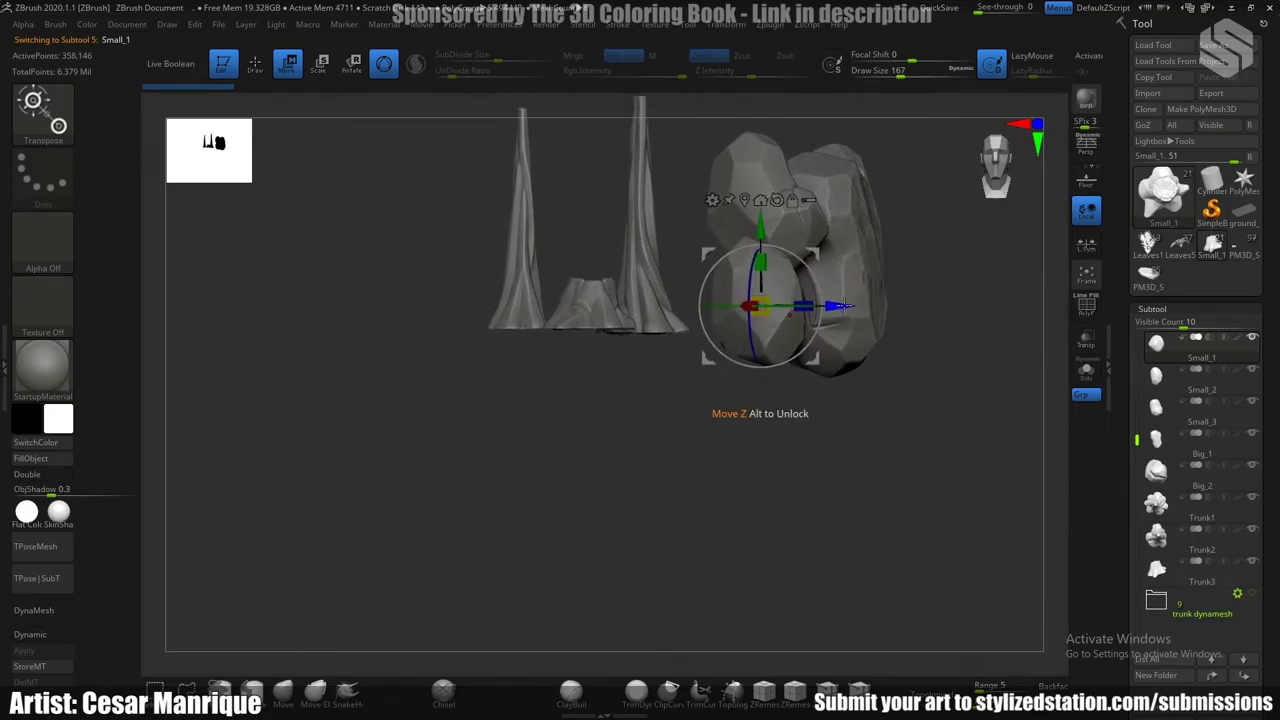
pyautogui.moveTo(843, 306); pyautogui.dragTo(457, 306)
# Isolate the Small_1 rock in Solo mode and examine its faceted planes and edges from several angles.
pyautogui.keyDown('alt'); pyautogui.moveTo(457, 306); pyautogui.dragTo(811, 332, button='right'); pyautogui.keyUp('alt')
pyautogui.click(1095, 376)
pyautogui.moveTo(811, 332); pyautogui.dragTo(775, 335, button='right')
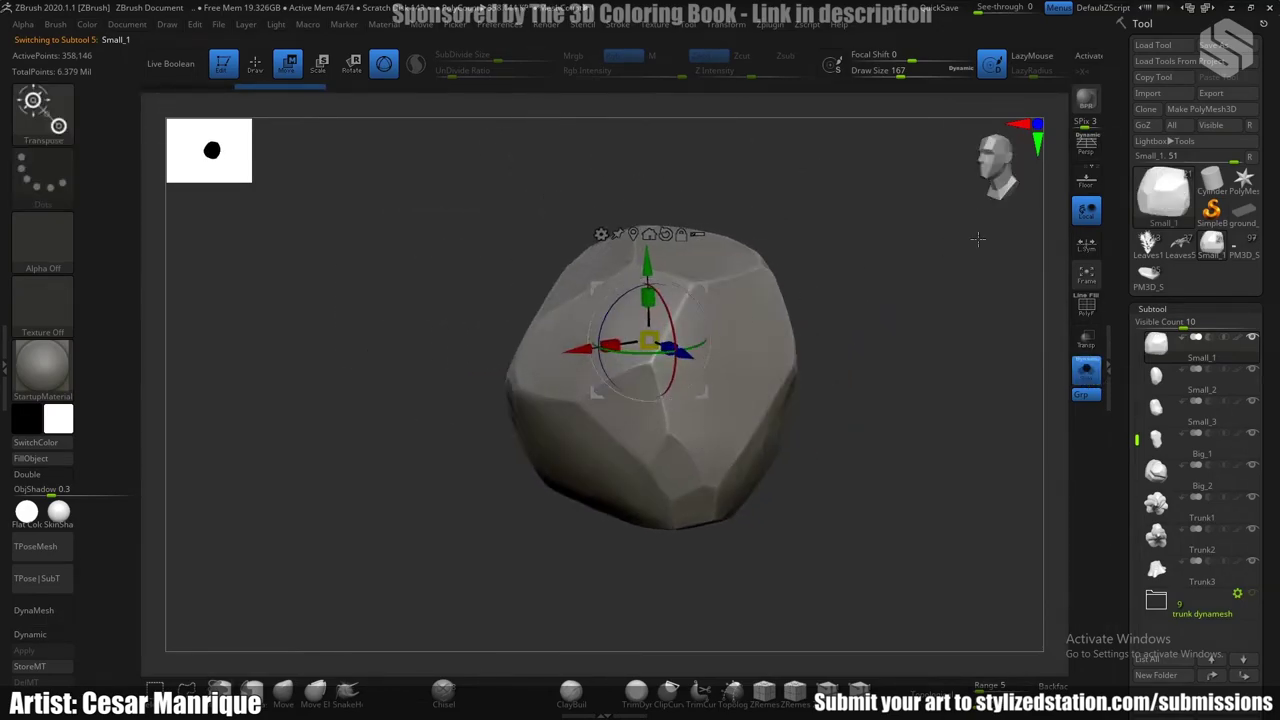
pyautogui.moveTo(879, 369); pyautogui.dragTo(736, 379, button='right')
pyautogui.moveTo(740, 312); pyautogui.dragTo(766, 279, button='right')
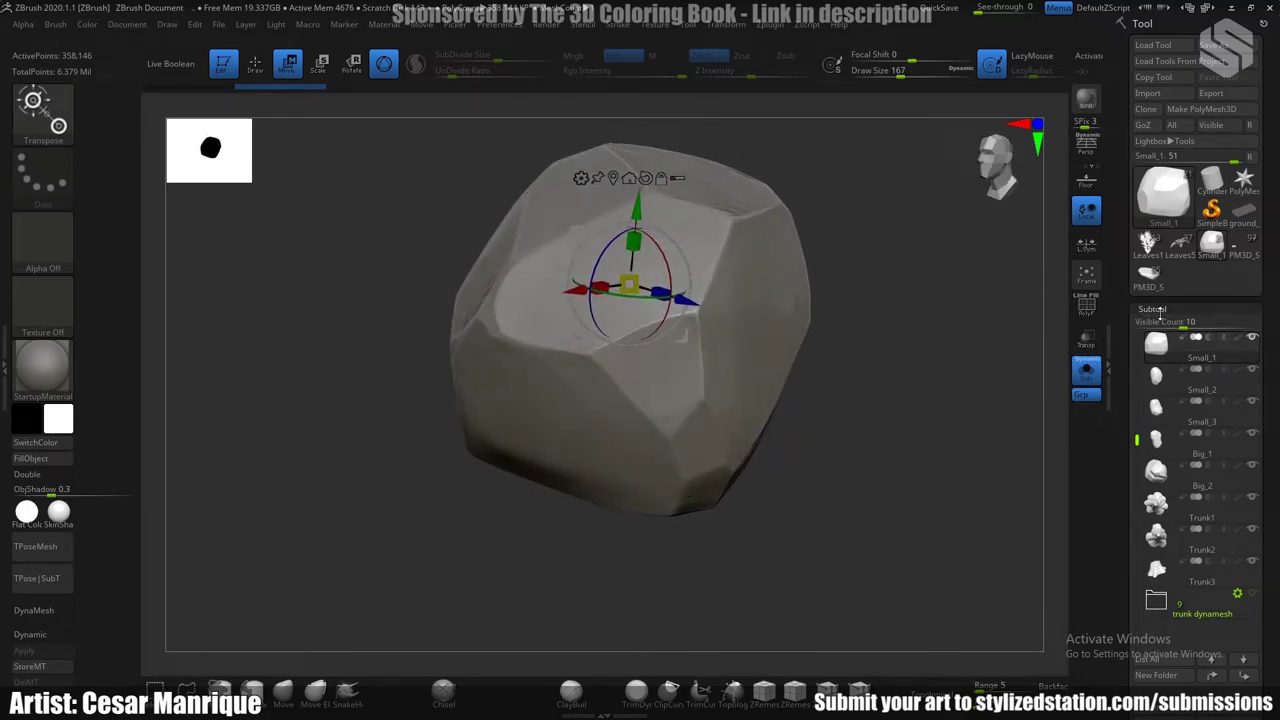
# Append a Sphere3D subtool to the rock and trunk set.
pyautogui.click(1155, 310)
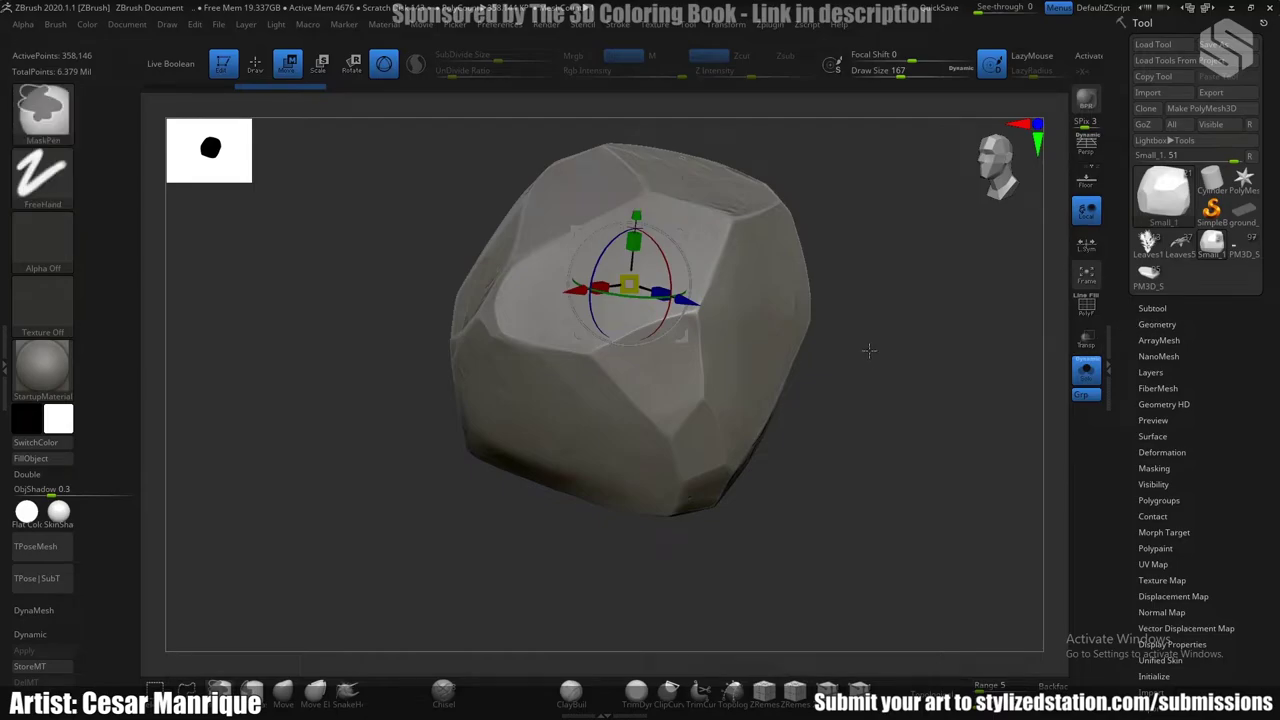
pyautogui.keyDown('ctrl'); pyautogui.moveTo(869, 351); pyautogui.dragTo(872, 295, button='right'); pyautogui.keyUp('ctrl')
pyautogui.click(1155, 312)
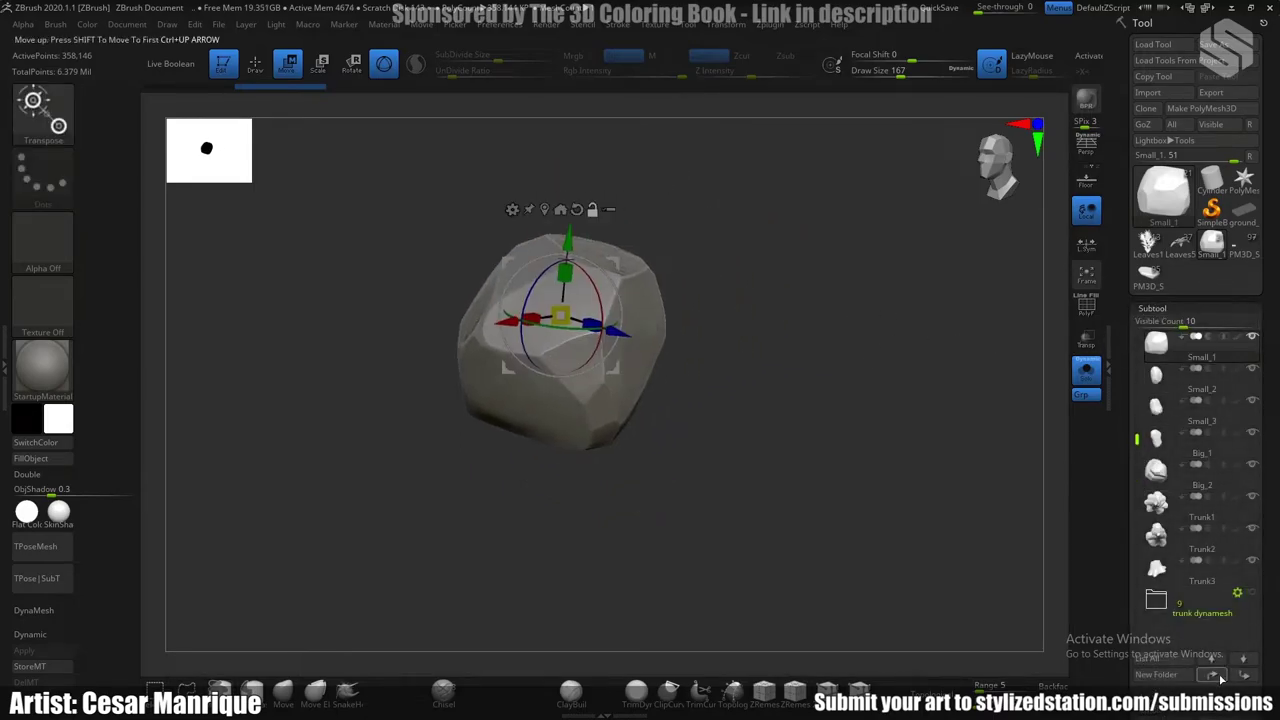
pyautogui.scroll(-3, 1220, 660)
pyautogui.click(1213, 607)
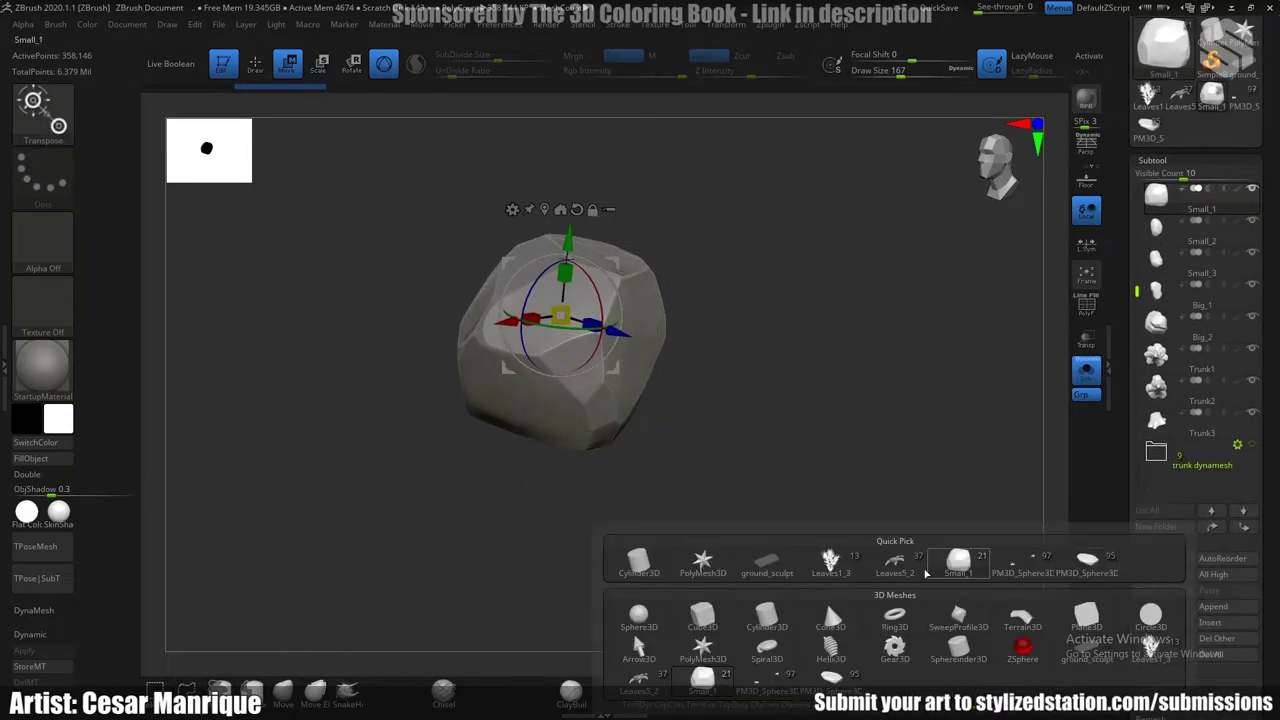
pyautogui.click(1210, 607)
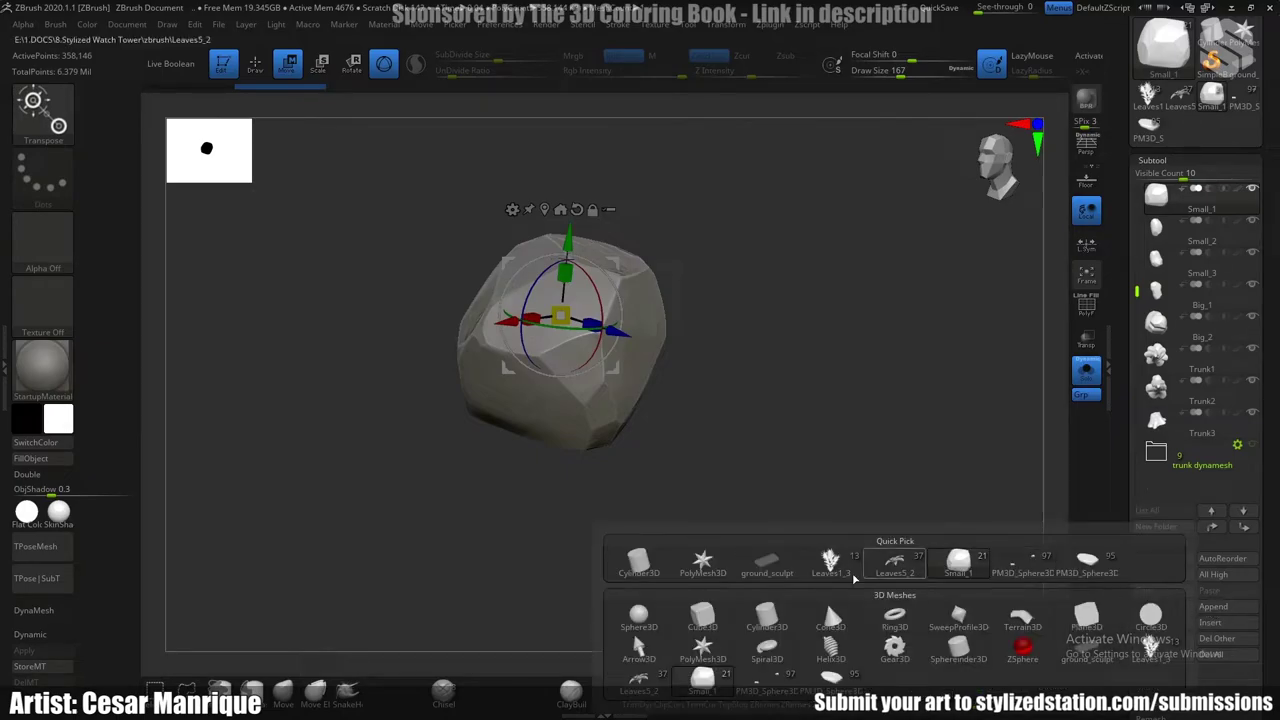
pyautogui.click(640, 612)
pyautogui.keyDown('alt'); pyautogui.moveTo(807, 428); pyautogui.dragTo(682, 398); pyautogui.keyUp('alt')
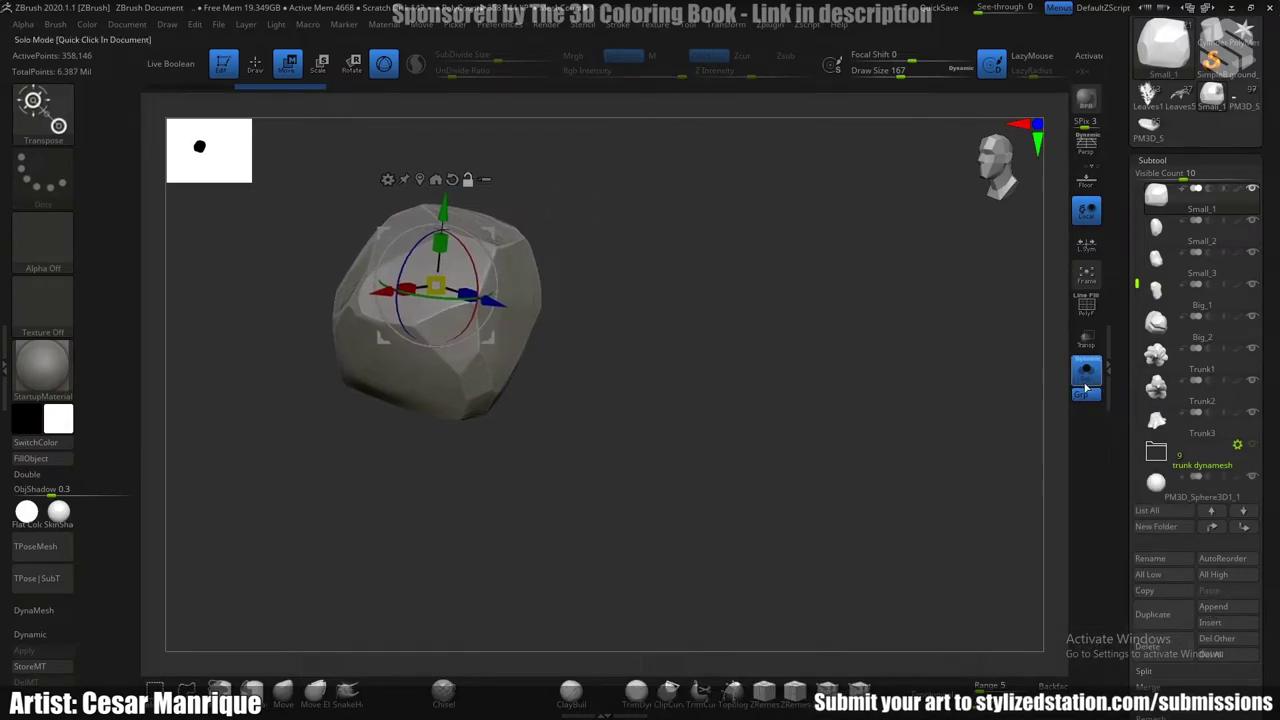
# Leave Solo mode, select the new sphere behind the rocks and isolate it.
pyautogui.click(1085, 383)
pyautogui.keyDown('alt'); pyautogui.moveTo(900, 420); pyautogui.dragTo(701, 380); pyautogui.keyUp('alt')
pyautogui.keyDown('alt'); pyautogui.click(588, 194); pyautogui.keyUp('alt')
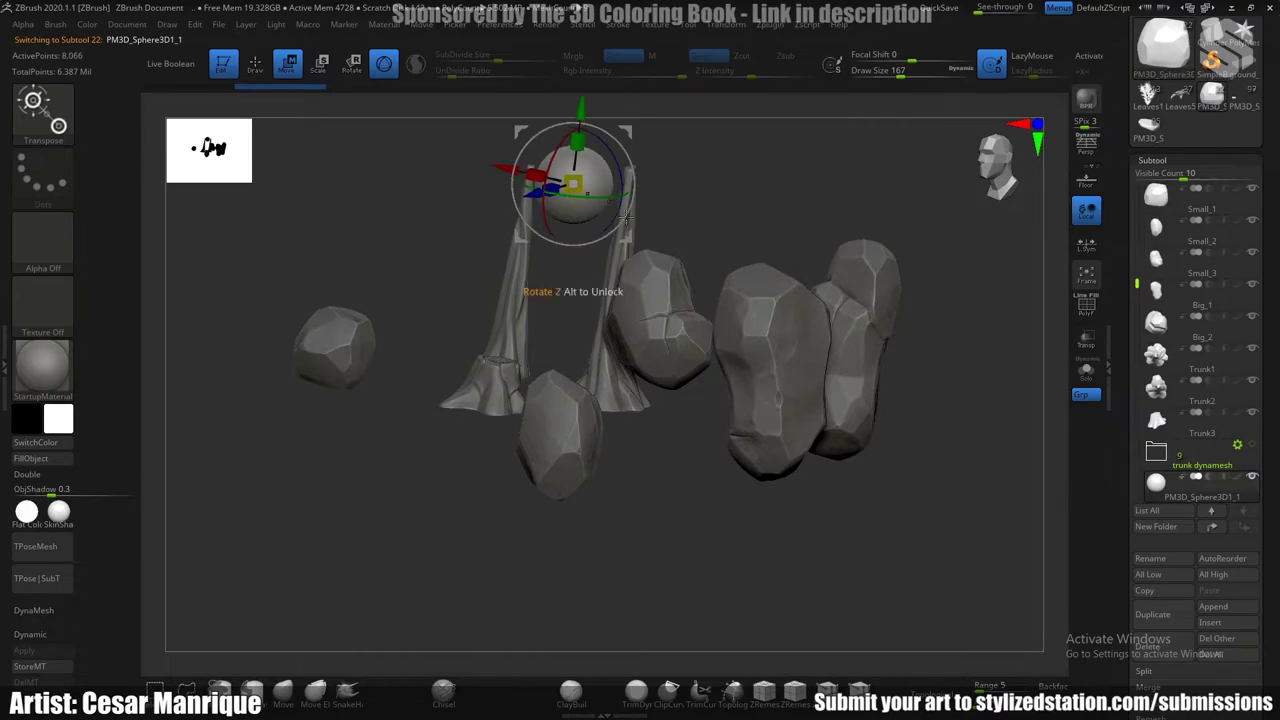
pyautogui.click(1087, 375)
pyautogui.keyDown('alt'); pyautogui.moveTo(740, 331); pyautogui.dragTo(783, 304); pyautogui.keyUp('alt')
pyautogui.scroll(-5, 1124, 418)
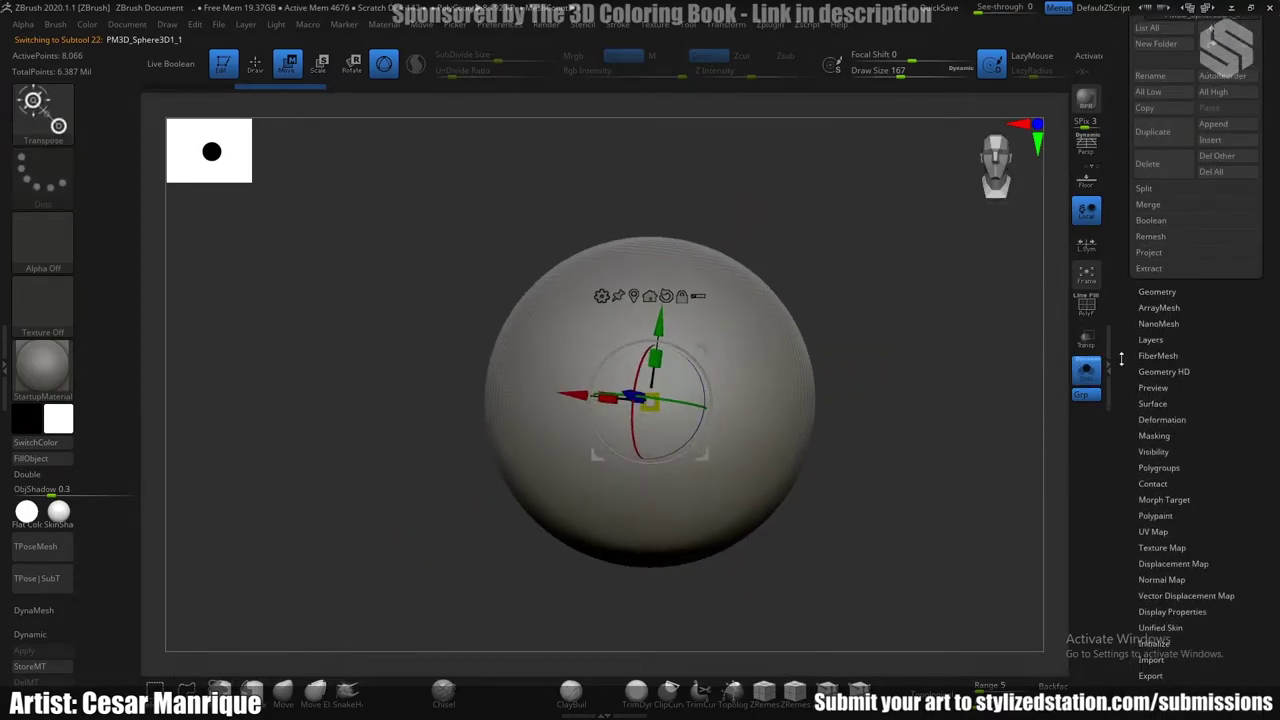
# Convert the sphere to DynaMesh at resolution 128 and display its polyframe.
pyautogui.click(1157, 291)
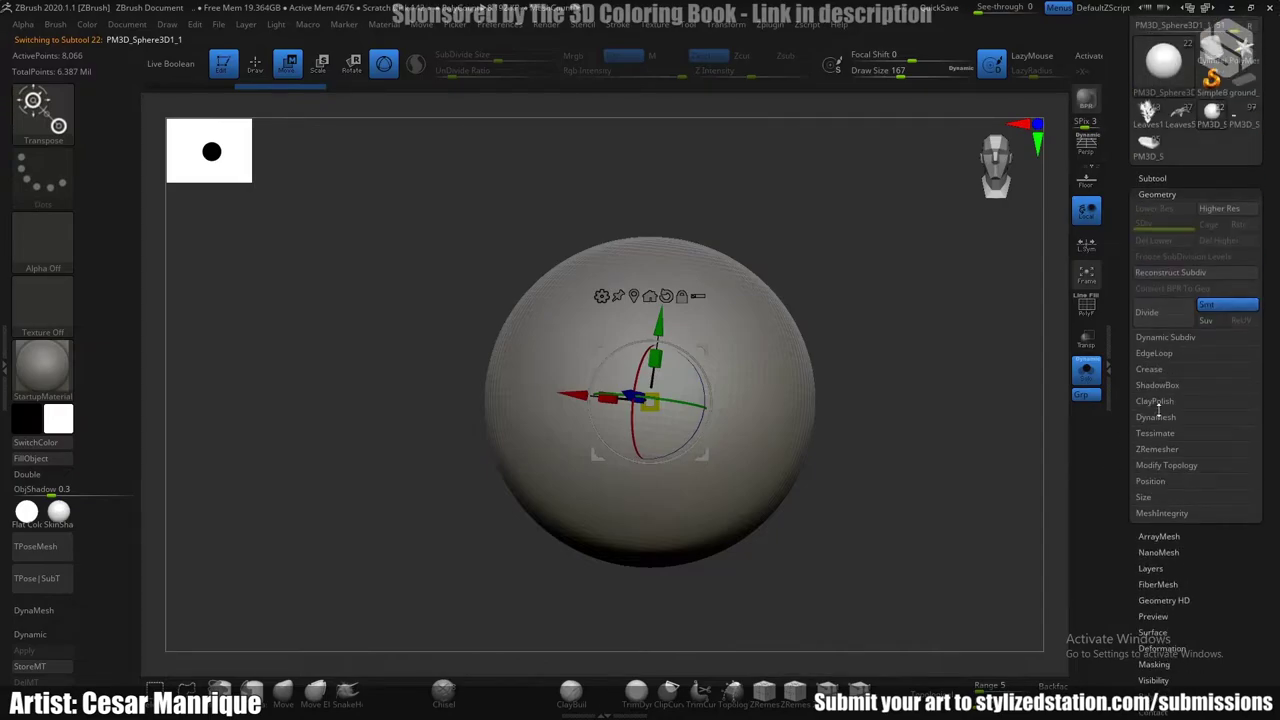
pyautogui.click(1155, 417)
pyautogui.click(1156, 441)
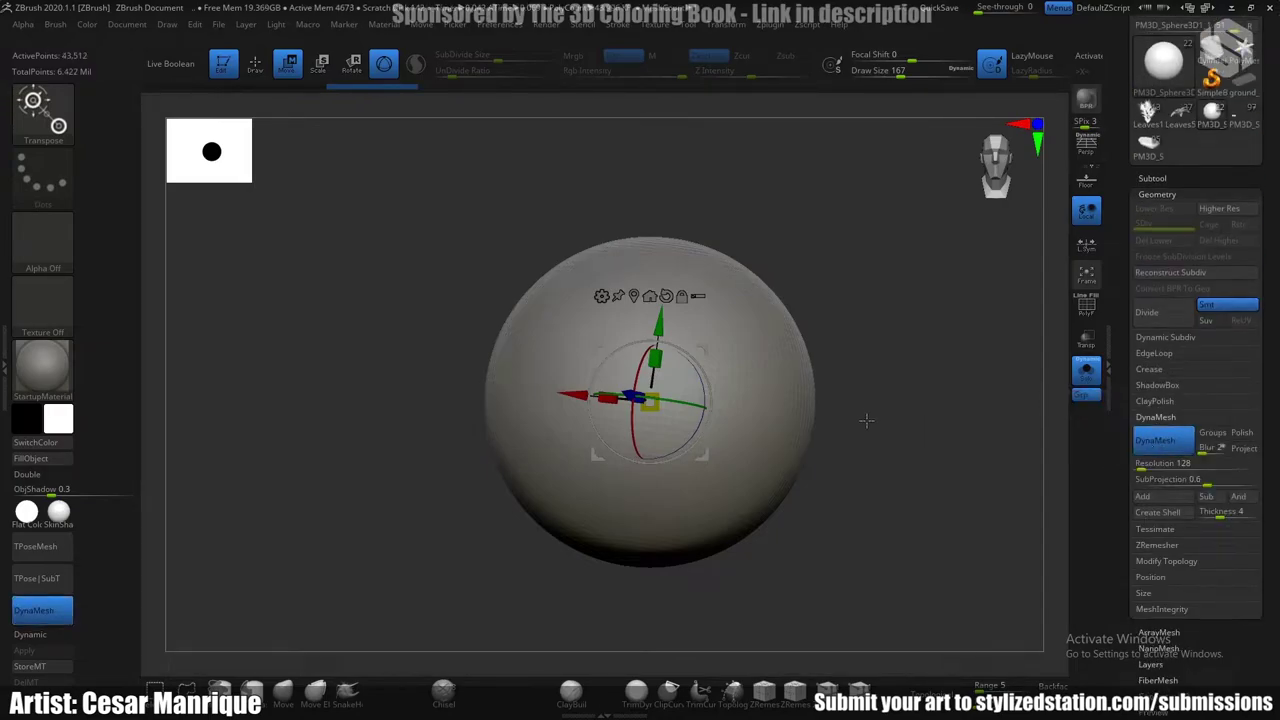
pyautogui.hotkey('shift', 'f')
pyautogui.keyDown('alt'); pyautogui.moveTo(831, 427); pyautogui.dragTo(780, 304); pyautogui.keyUp('alt')
pyautogui.keyDown('alt'); pyautogui.moveTo(780, 304); pyautogui.dragTo(881, 368); pyautogui.keyUp('alt')
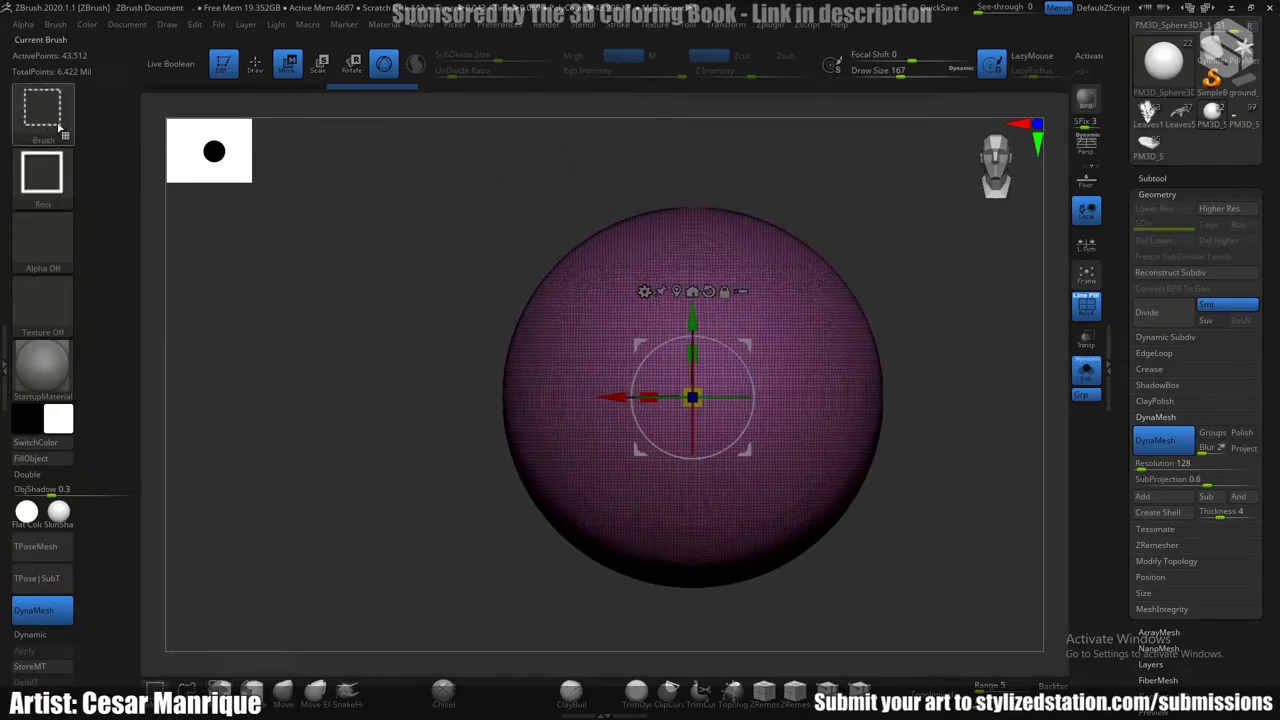
# Choose the ClipCurve brush and try a diagonal cut across the sphere.
pyautogui.keyDown('ctrl'); pyautogui.keyDown('shift'); pyautogui.click(54, 128); pyautogui.keyUp('shift'); pyautogui.keyUp('ctrl')
pyautogui.keyDown('ctrl'); pyautogui.keyDown('shift'); pyautogui.click(139, 131); pyautogui.keyUp('shift'); pyautogui.keyUp('ctrl')
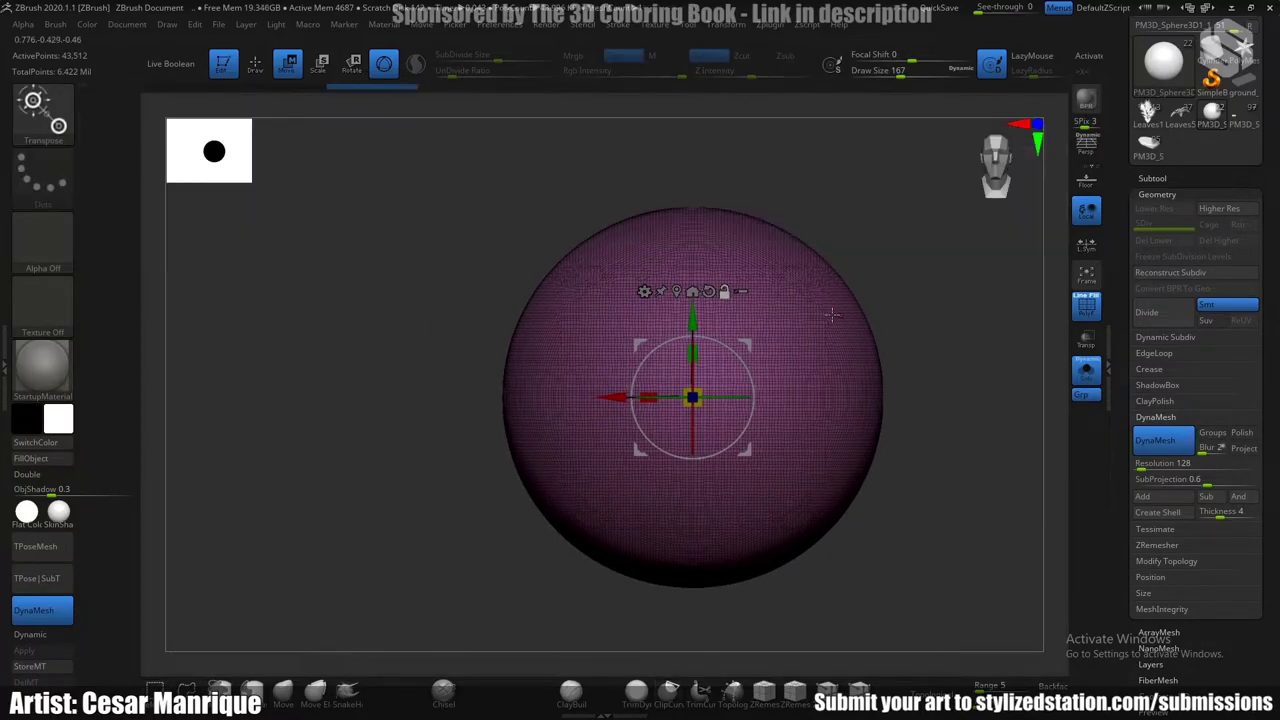
pyautogui.moveTo(729, 227)
pyautogui.keyDown('alt'); pyautogui.mouseDown(button='right')
pyautogui.moveTo(629, 249)
pyautogui.moveTo(571, 201)
pyautogui.mouseUp(button='right'); pyautogui.keyUp('alt')
pyautogui.keyDown('alt'); pyautogui.moveTo(570, 200); pyautogui.dragTo(663, 266); pyautogui.keyUp('alt')
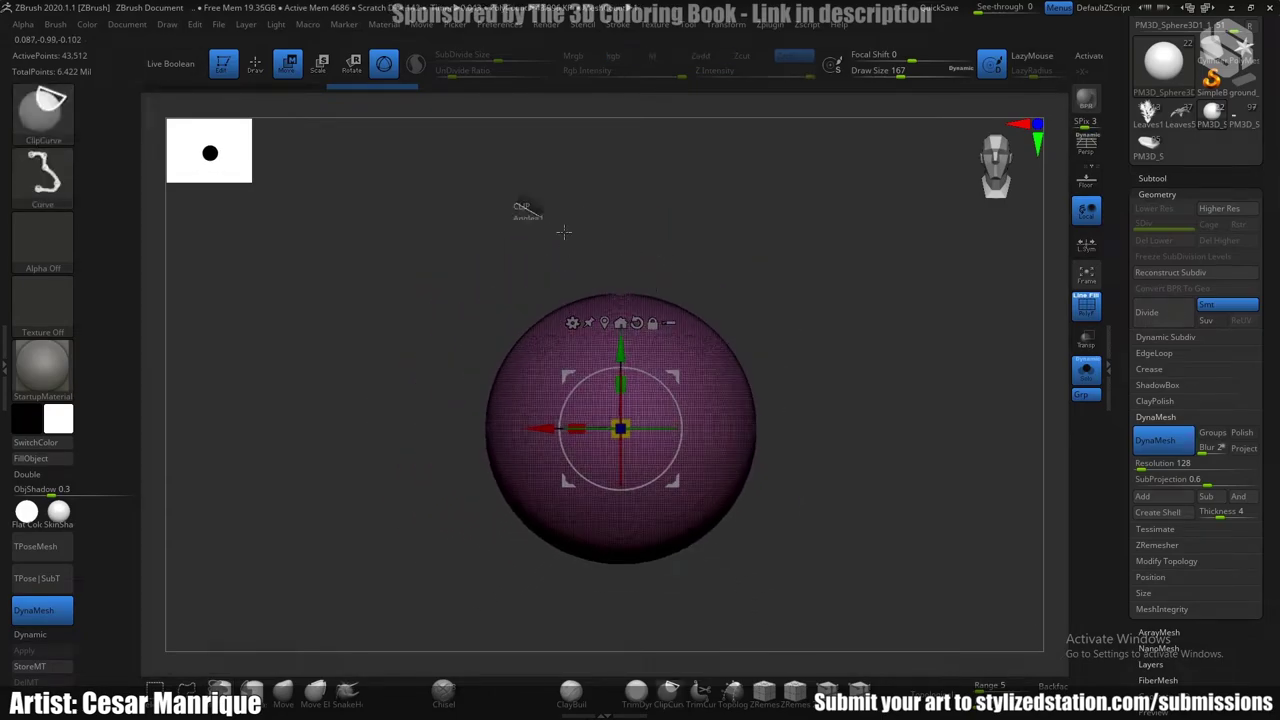
pyautogui.moveTo(521, 206)
pyautogui.keyDown('ctrl'); pyautogui.keyDown('shift'); pyautogui.mouseDown()
pyautogui.moveTo(823, 450)
pyautogui.moveTo(818, 482)
pyautogui.moveTo(850, 513)
pyautogui.mouseUp(); pyautogui.keyUp('shift'); pyautogui.keyUp('ctrl')
pyautogui.keyDown('alt'); pyautogui.moveTo(836, 460); pyautogui.dragTo(913, 346, button='right'); pyautogui.keyUp('alt')
pyautogui.moveTo(740, 288); pyautogui.dragTo(824, 332, button='right')
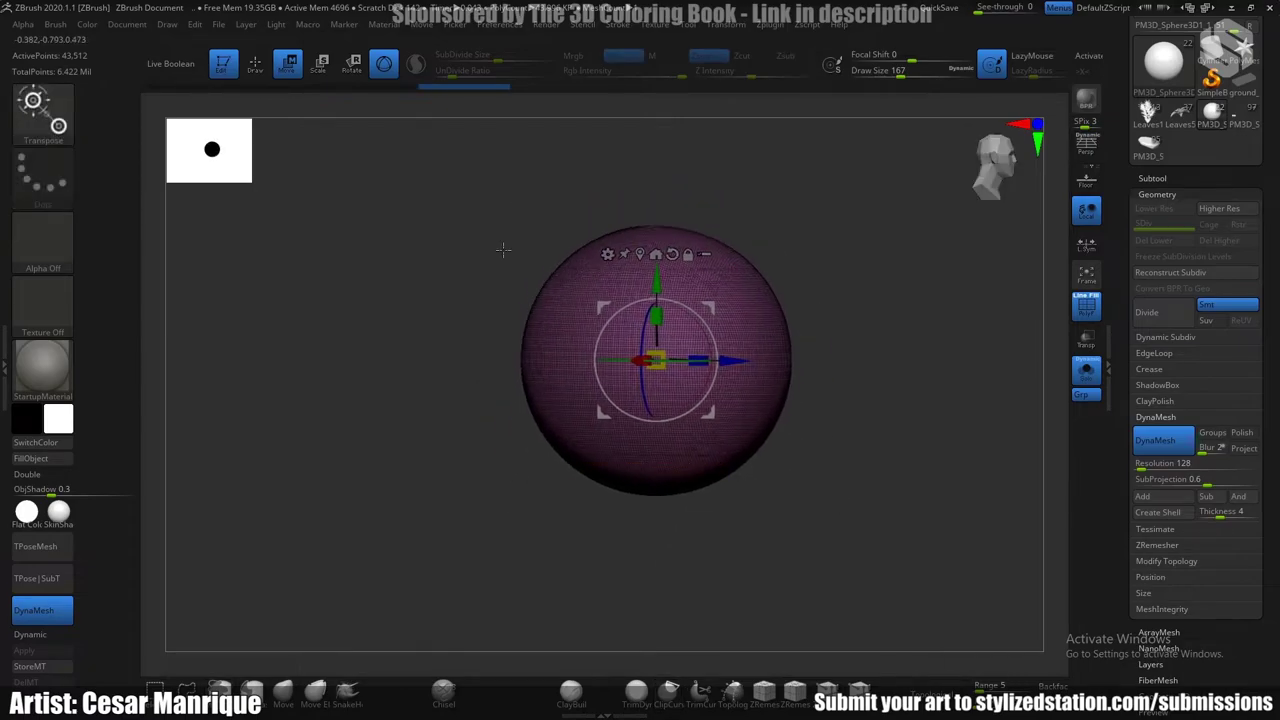
# Slice a diagonal plane off the sphere with the ClipCurve brush and remesh it with DynaMesh.
pyautogui.keyDown('ctrl'); pyautogui.keyDown('shift'); pyautogui.click(43, 100); pyautogui.keyUp('shift'); pyautogui.keyUp('ctrl')
pyautogui.click(138, 122)
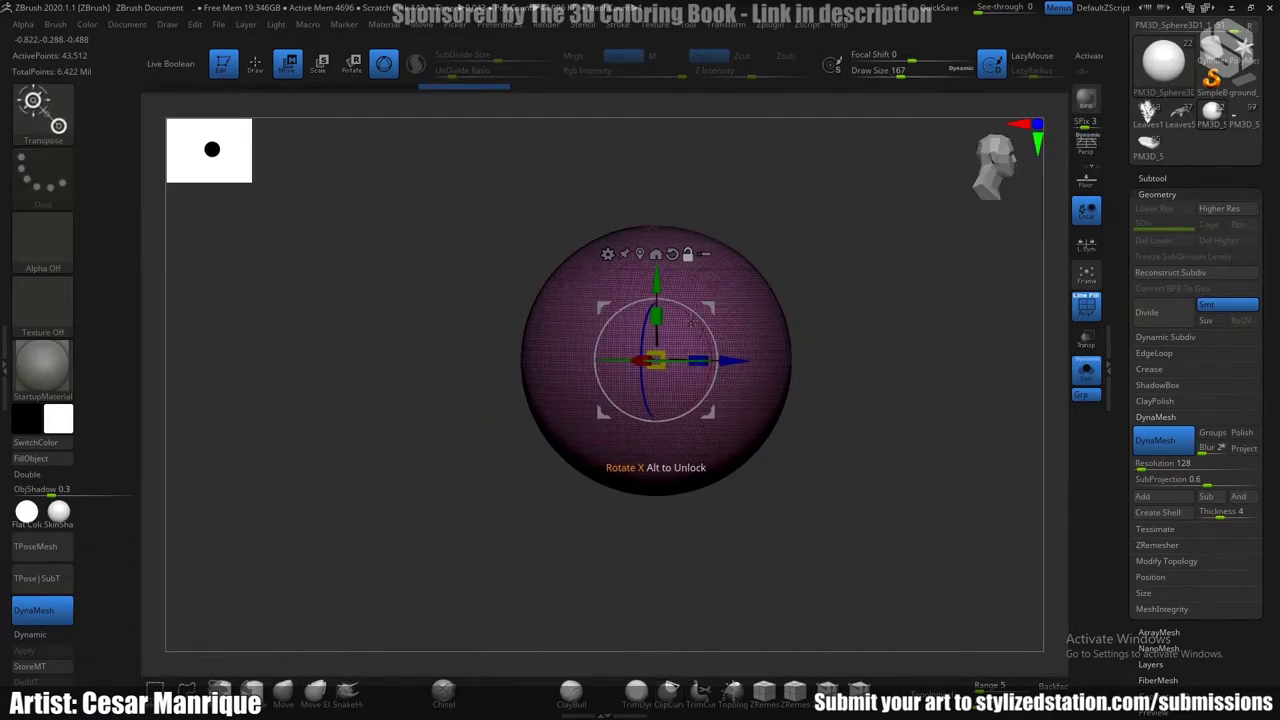
pyautogui.keyDown('ctrl'); pyautogui.keyDown('shift'); pyautogui.moveTo(553, 184); pyautogui.dragTo(849, 456); pyautogui.keyUp('shift'); pyautogui.keyUp('ctrl')
pyautogui.moveTo(808, 376); pyautogui.dragTo(700, 335, button='right')
pyautogui.moveTo(316, 369)
pyautogui.keyDown('ctrl'); pyautogui.mouseDown()
pyautogui.moveTo(523, 275)
pyautogui.moveTo(495, 297)
pyautogui.mouseUp(); pyautogui.keyUp('ctrl')
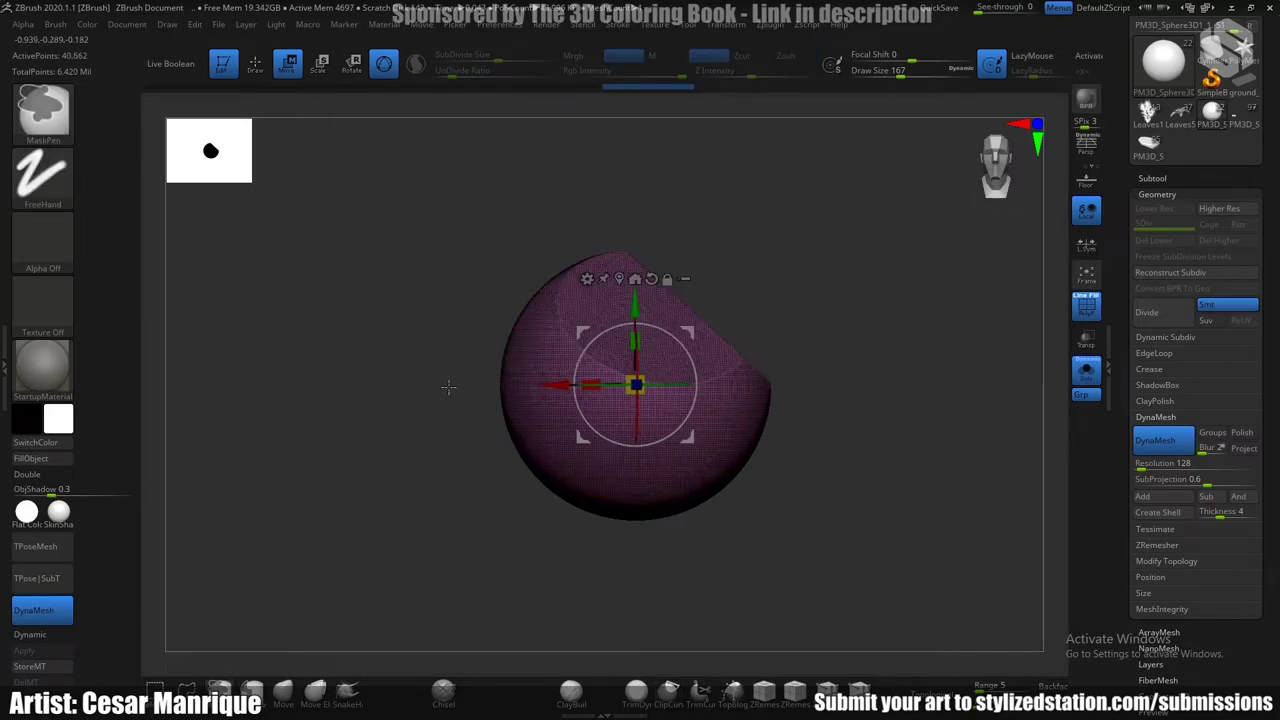
# Clip four more flat planes from different angles around the sphere to block out a faceted rock.
pyautogui.keyDown('ctrl'); pyautogui.keyDown('shift'); pyautogui.moveTo(409, 422); pyautogui.dragTo(668, 268); pyautogui.keyUp('shift'); pyautogui.keyUp('ctrl')
pyautogui.moveTo(655, 290)
pyautogui.mouseDown(button='right')
pyautogui.moveTo(590, 325)
pyautogui.moveTo(868, 268)
pyautogui.mouseUp(button='right')
pyautogui.keyDown('ctrl'); pyautogui.keyDown('shift'); pyautogui.moveTo(843, 543); pyautogui.dragTo(722, 172); pyautogui.keyUp('shift'); pyautogui.keyUp('ctrl')
pyautogui.moveTo(770, 330)
pyautogui.mouseDown(button='right')
pyautogui.moveTo(820, 434)
pyautogui.moveTo(842, 295)
pyautogui.mouseUp(button='right')
pyautogui.keyDown('ctrl'); pyautogui.keyDown('shift'); pyautogui.moveTo(800, 206); pyautogui.dragTo(763, 640); pyautogui.keyUp('shift'); pyautogui.keyUp('ctrl')
pyautogui.moveTo(668, 432)
pyautogui.mouseDown(button='right')
pyautogui.moveTo(634, 481)
pyautogui.moveTo(712, 424)
pyautogui.mouseUp(button='right')
pyautogui.keyDown('ctrl'); pyautogui.keyDown('shift'); pyautogui.moveTo(912, 354); pyautogui.dragTo(392, 560); pyautogui.keyUp('shift'); pyautogui.keyUp('ctrl')
pyautogui.moveTo(580, 380); pyautogui.dragTo(714, 363, button='right')
pyautogui.moveTo(713, 363); pyautogui.dragTo(621, 347)
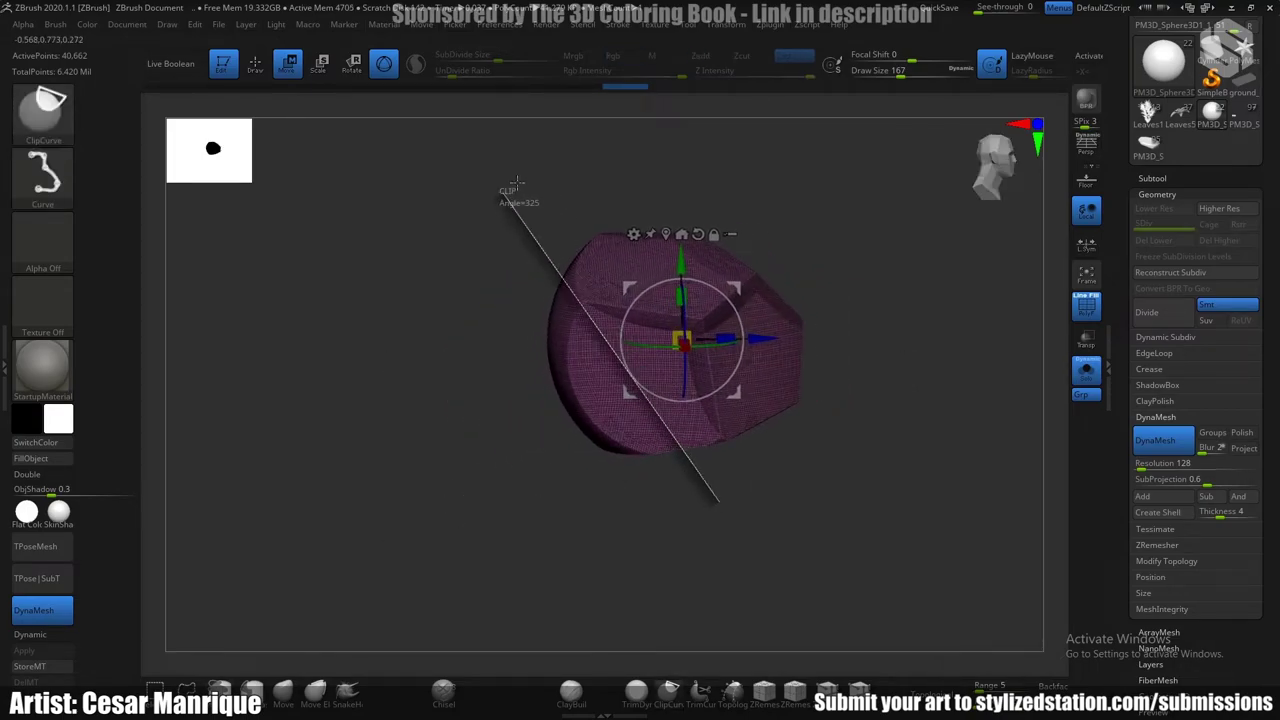
# Try a diagonal ClipCurve cut across the rock's remaining rounded side and undo it.
pyautogui.keyDown('ctrl'); pyautogui.keyDown('shift'); pyautogui.moveTo(517, 183); pyautogui.dragTo(515, 183); pyautogui.keyUp('shift'); pyautogui.keyUp('ctrl')
pyautogui.moveTo(622, 375)
pyautogui.mouseDown(button='right')
pyautogui.moveTo(571, 437)
pyautogui.moveTo(626, 365)
pyautogui.mouseUp(button='right')
pyautogui.hotkey('ctrl', 'z')
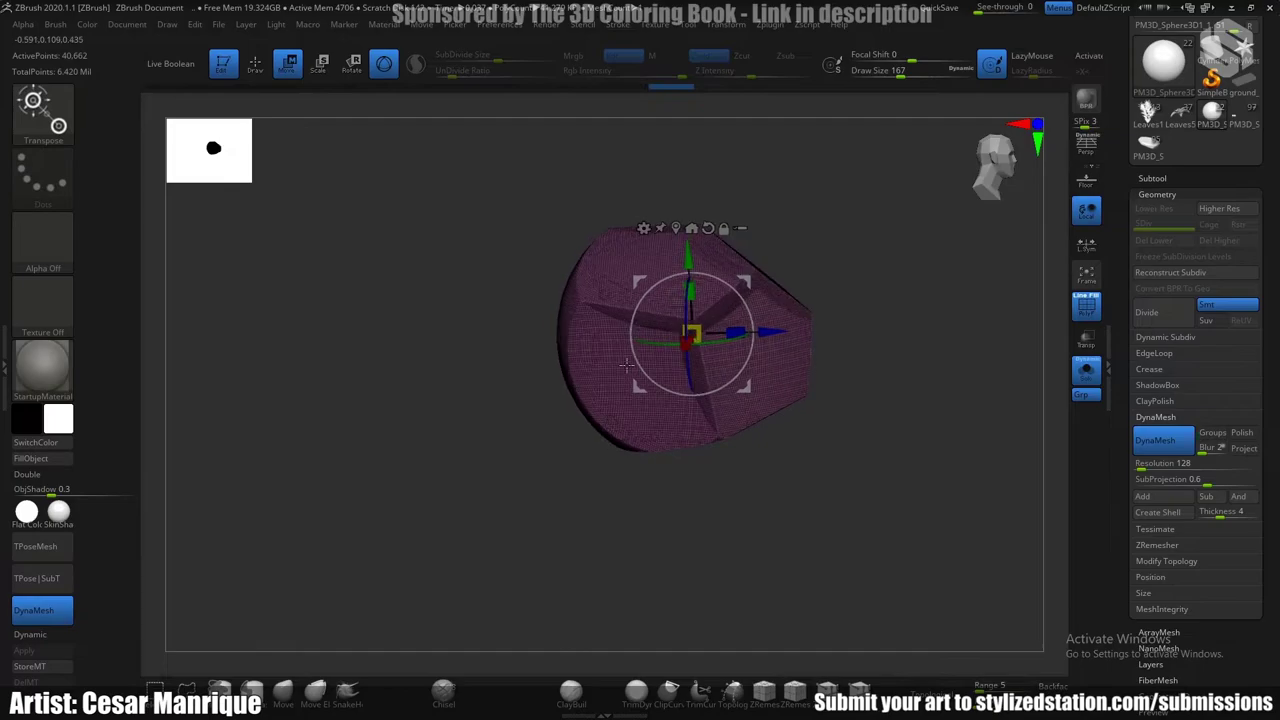
# Clip the rock's remaining rounded areas into flat planes, remesh it with DynaMesh and hide the polyframe.
pyautogui.keyDown('ctrl'); pyautogui.keyDown('shift'); pyautogui.moveTo(632, 412); pyautogui.dragTo(665, 500); pyautogui.keyUp('shift'); pyautogui.keyUp('ctrl')
pyautogui.keyDown('ctrl'); pyautogui.keyDown('shift'); pyautogui.moveTo(535, 170); pyautogui.dragTo(543, 174); pyautogui.keyUp('shift'); pyautogui.keyUp('ctrl')
pyautogui.moveTo(565, 232)
pyautogui.mouseDown(button='right')
pyautogui.moveTo(597, 291)
pyautogui.moveTo(640, 310)
pyautogui.moveTo(588, 277)
pyautogui.mouseUp(button='right')
pyautogui.moveTo(533, 454)
pyautogui.keyDown('ctrl'); pyautogui.keyDown('shift'); pyautogui.mouseDown()
pyautogui.moveTo(742, 131)
pyautogui.moveTo(727, 112)
pyautogui.mouseUp(); pyautogui.keyUp('shift'); pyautogui.keyUp('ctrl')
pyautogui.moveTo(715, 140); pyautogui.dragTo(640, 330, button='right')
pyautogui.keyDown('ctrl'); pyautogui.keyDown('shift'); pyautogui.moveTo(642, 414); pyautogui.dragTo(557, 171); pyautogui.keyUp('shift'); pyautogui.keyUp('ctrl')
pyautogui.moveTo(565, 185)
pyautogui.mouseDown(button='right')
pyautogui.moveTo(693, 334)
pyautogui.moveTo(643, 340)
pyautogui.moveTo(637, 417)
pyautogui.moveTo(615, 440)
pyautogui.mouseUp(button='right')
pyautogui.keyDown('ctrl'); pyautogui.moveTo(560, 551); pyautogui.dragTo(572, 562); pyautogui.keyUp('ctrl')
pyautogui.moveTo(590, 480); pyautogui.dragTo(646, 382, button='right')
pyautogui.hotkey('shift', 'f')
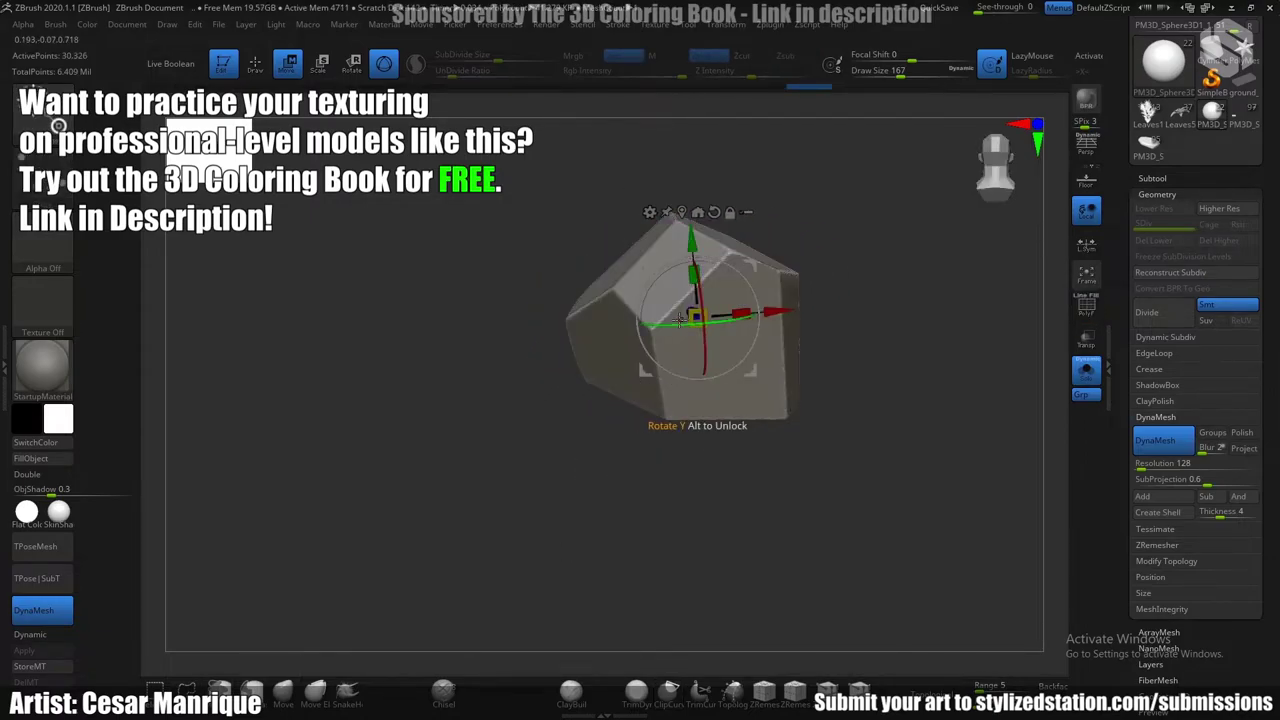
# Select the Move Topological brush, raise its draw size to 408 and reshape the rock's side.
pyautogui.moveTo(652, 335)
pyautogui.mouseDown(button='right')
pyautogui.moveTo(656, 424)
pyautogui.moveTo(605, 395)
pyautogui.moveTo(685, 358)
pyautogui.moveTo(662, 385)
pyautogui.mouseUp(button='right')
pyautogui.press('b')
pyautogui.press('m')
pyautogui.press('t')
pyautogui.press('space')
pyautogui.moveTo(735, 312); pyautogui.dragTo(757, 313)
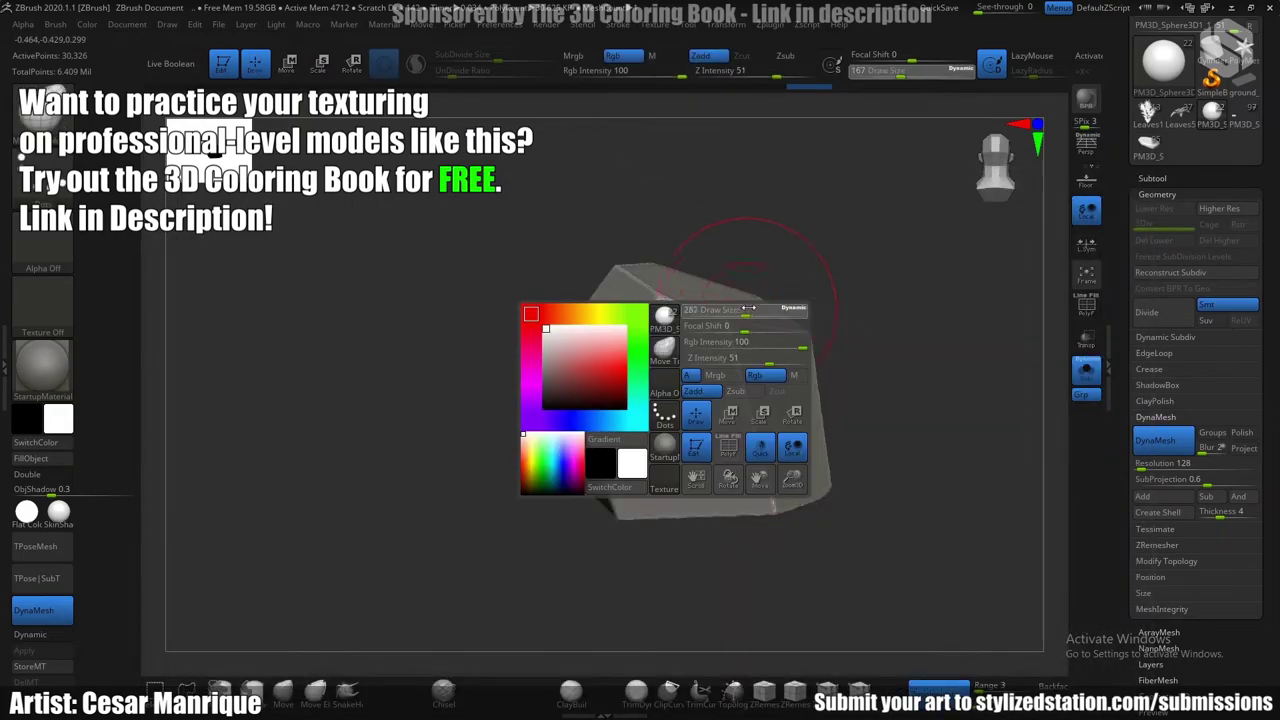
pyautogui.moveTo(772, 306)
pyautogui.mouseDown(button='right')
pyautogui.moveTo(782, 326)
pyautogui.moveTo(732, 334)
pyautogui.moveTo(728, 320)
pyautogui.mouseUp(button='right')
pyautogui.press('space')
pyautogui.moveTo(728, 320); pyautogui.dragTo(736, 321)
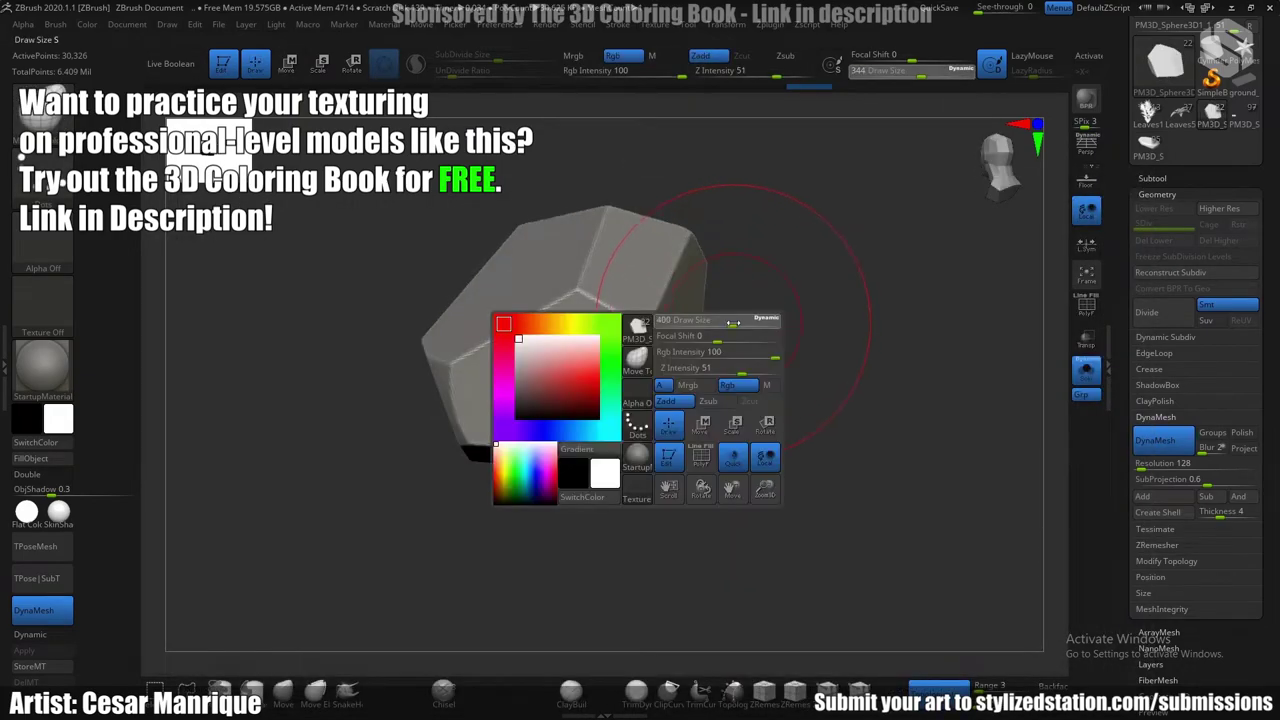
pyautogui.moveTo(738, 322)
pyautogui.mouseDown(button='right')
pyautogui.moveTo(703, 357)
pyautogui.moveTo(679, 346)
pyautogui.mouseUp(button='right')
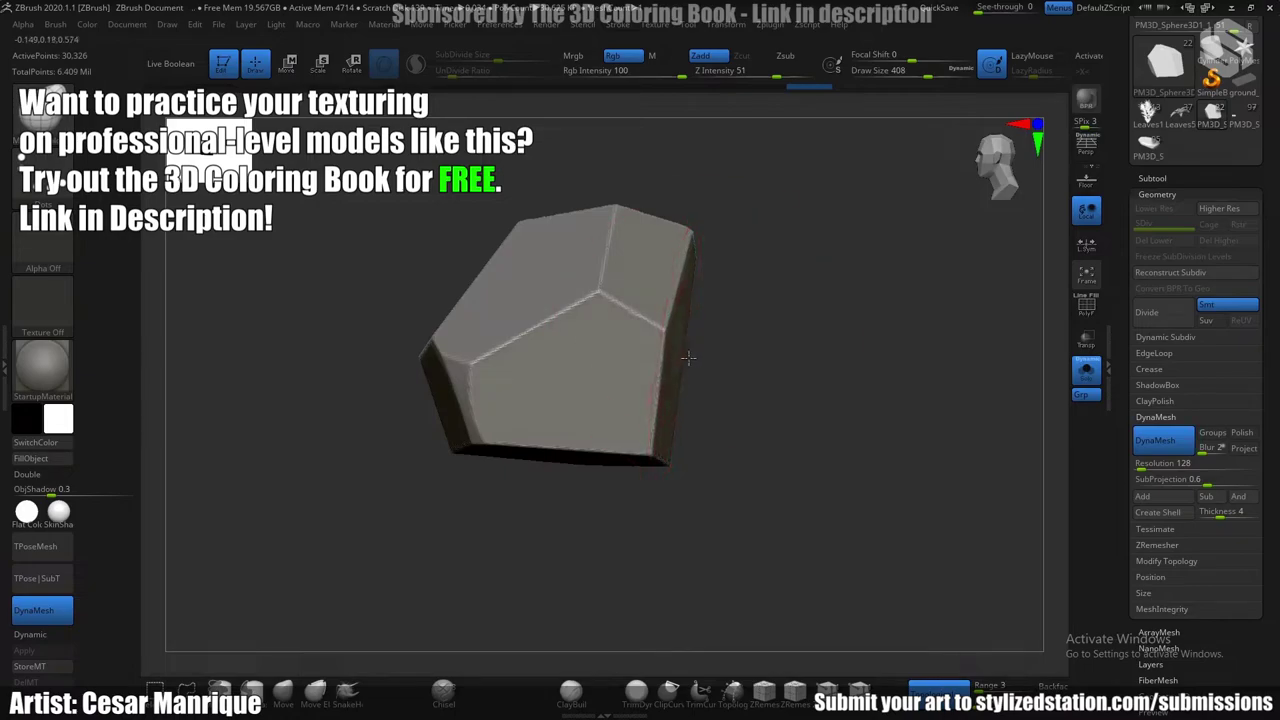
pyautogui.moveTo(713, 335); pyautogui.dragTo(695, 335)
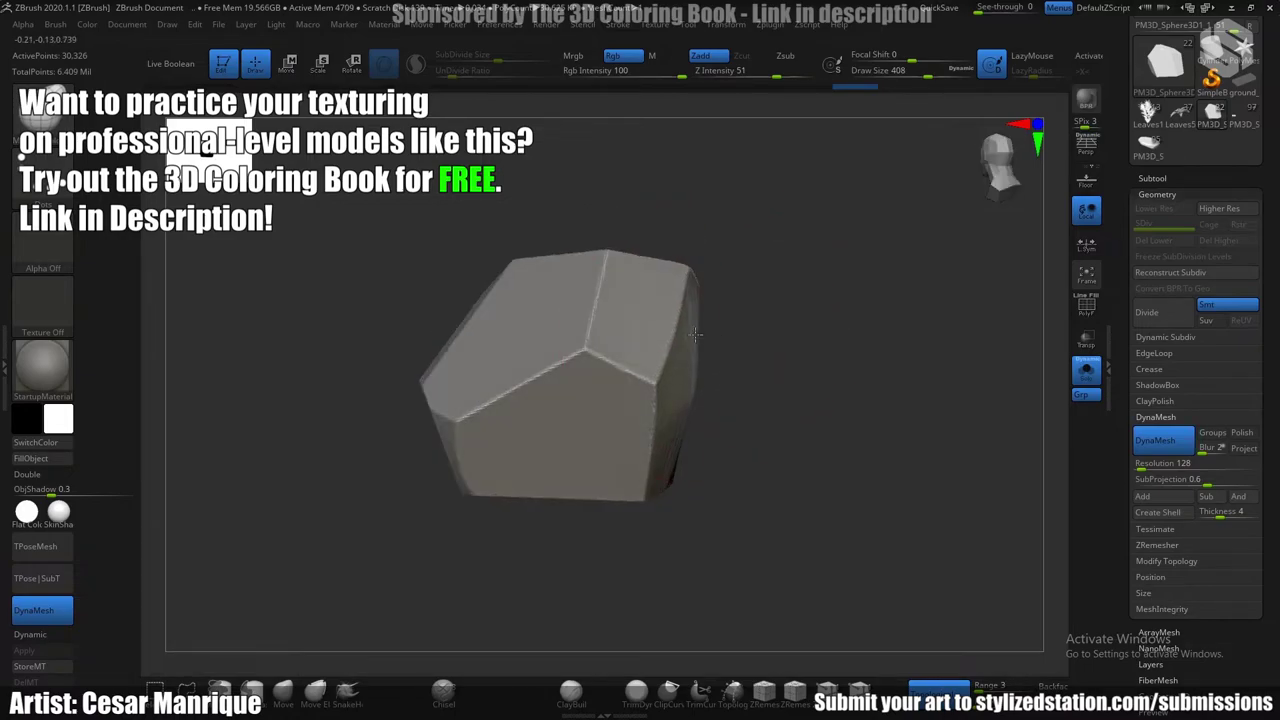
# Switch to the PureRef board and study the silhouettes and planes of the Heroes of the Storm faceted stones.
pyautogui.hotkey('alt', 'Tab')
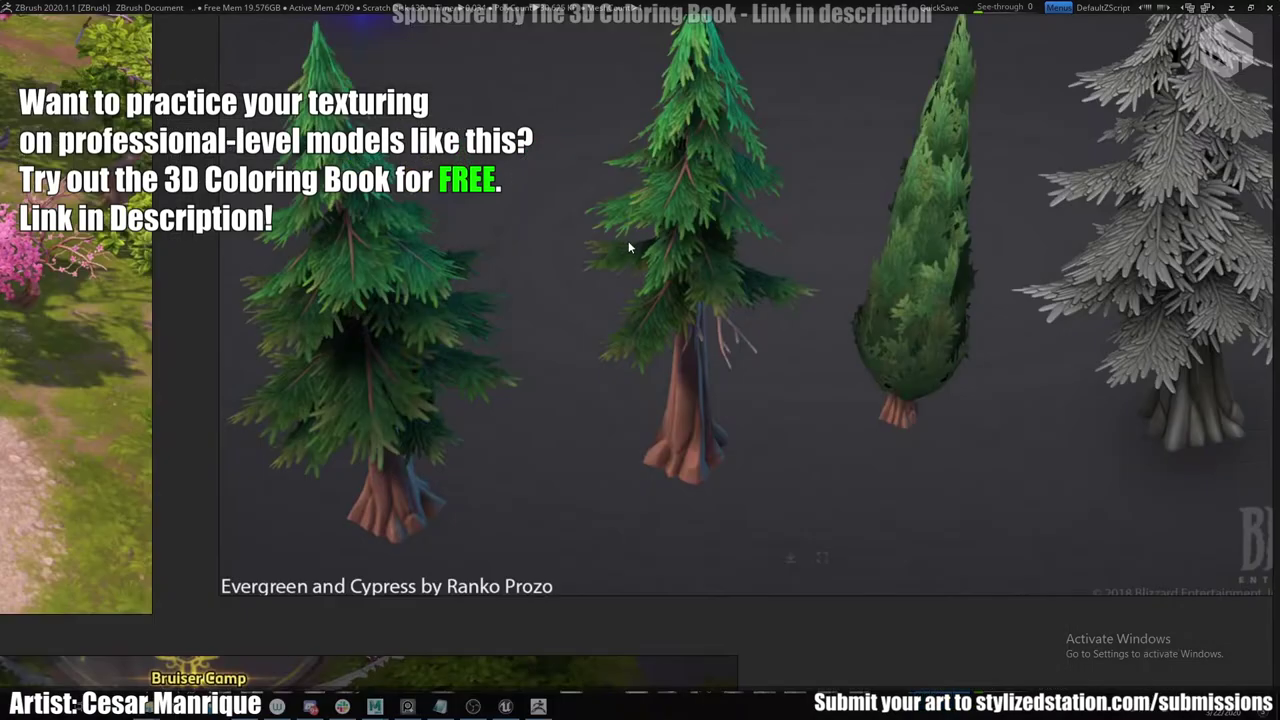
pyautogui.scroll(-5, 820, 374)
pyautogui.moveTo(459, 456); pyautogui.dragTo(929, 253, button='middle')
pyautogui.moveTo(165, 633); pyautogui.dragTo(413, 38, button='middle')
pyautogui.scroll(3, 565, 360)
pyautogui.moveTo(612, 675); pyautogui.dragTo(594, 358, button='middle')
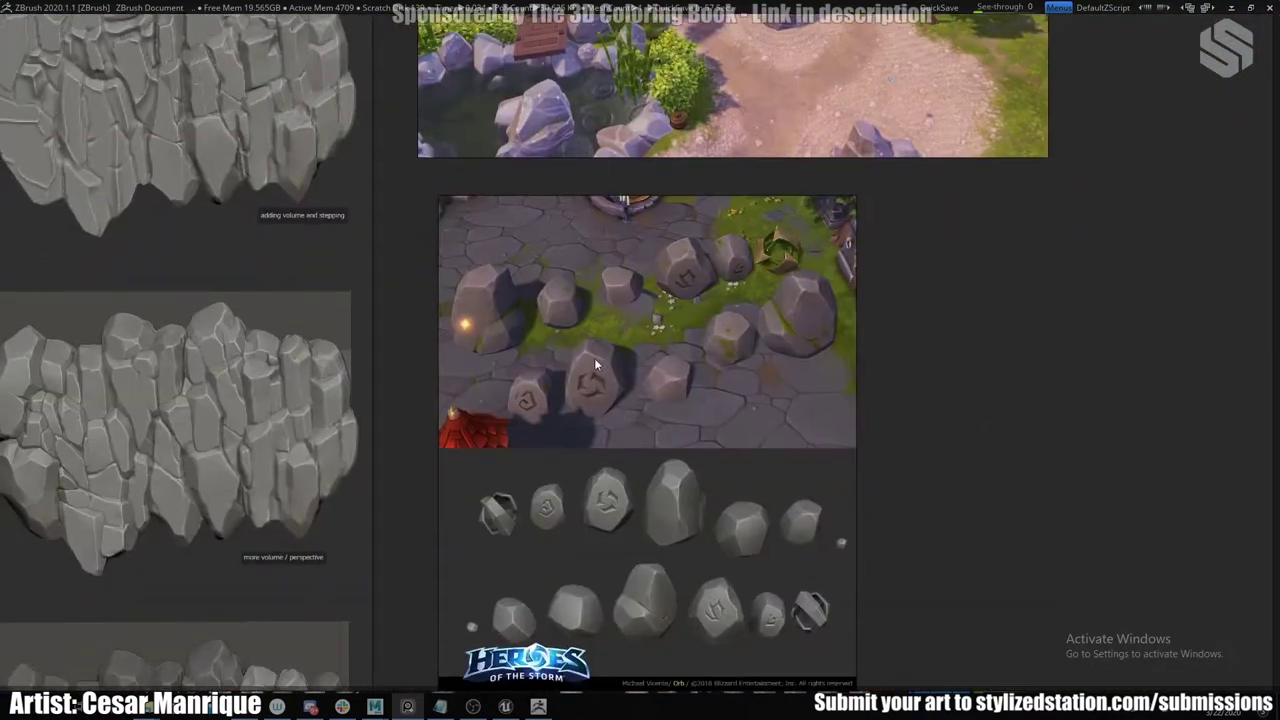
pyautogui.scroll(3, 694, 379)
pyautogui.scroll(4, 694, 383)
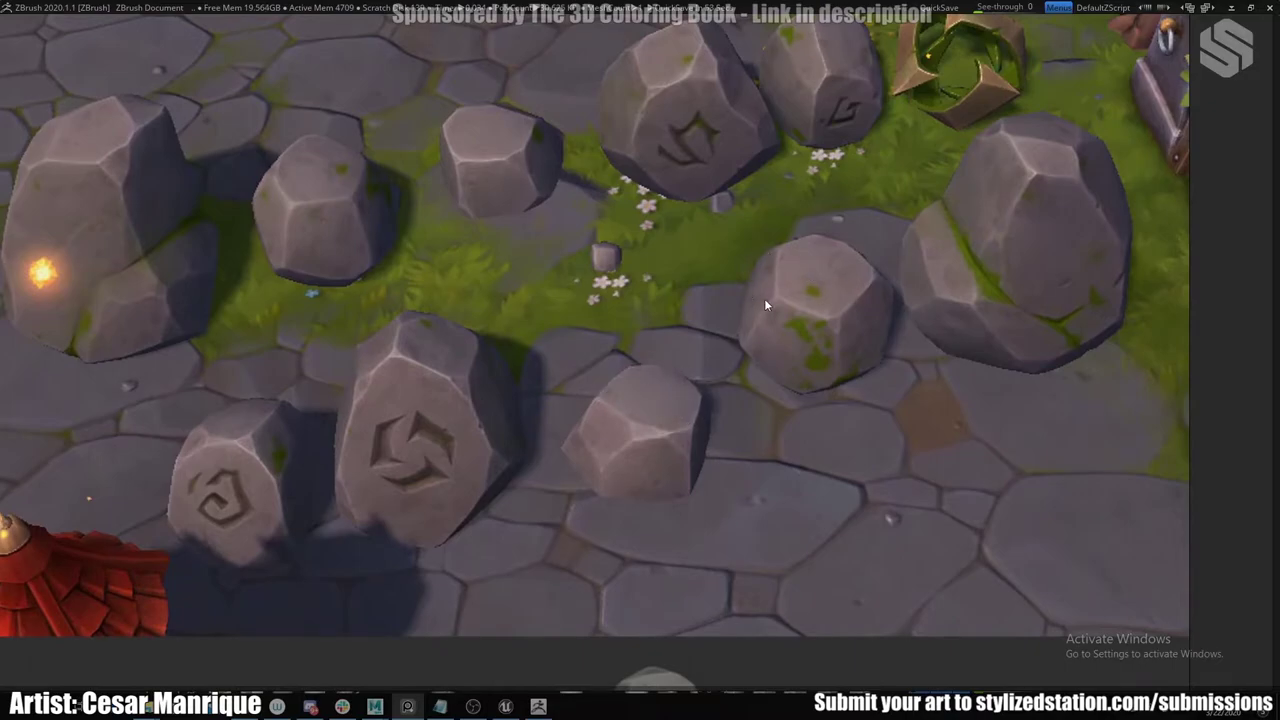
# Back in ZBrush, pull the rock's outer sides outward with the Move Topological brush at draw size 408.
pyautogui.hotkey('alt', 'Tab')
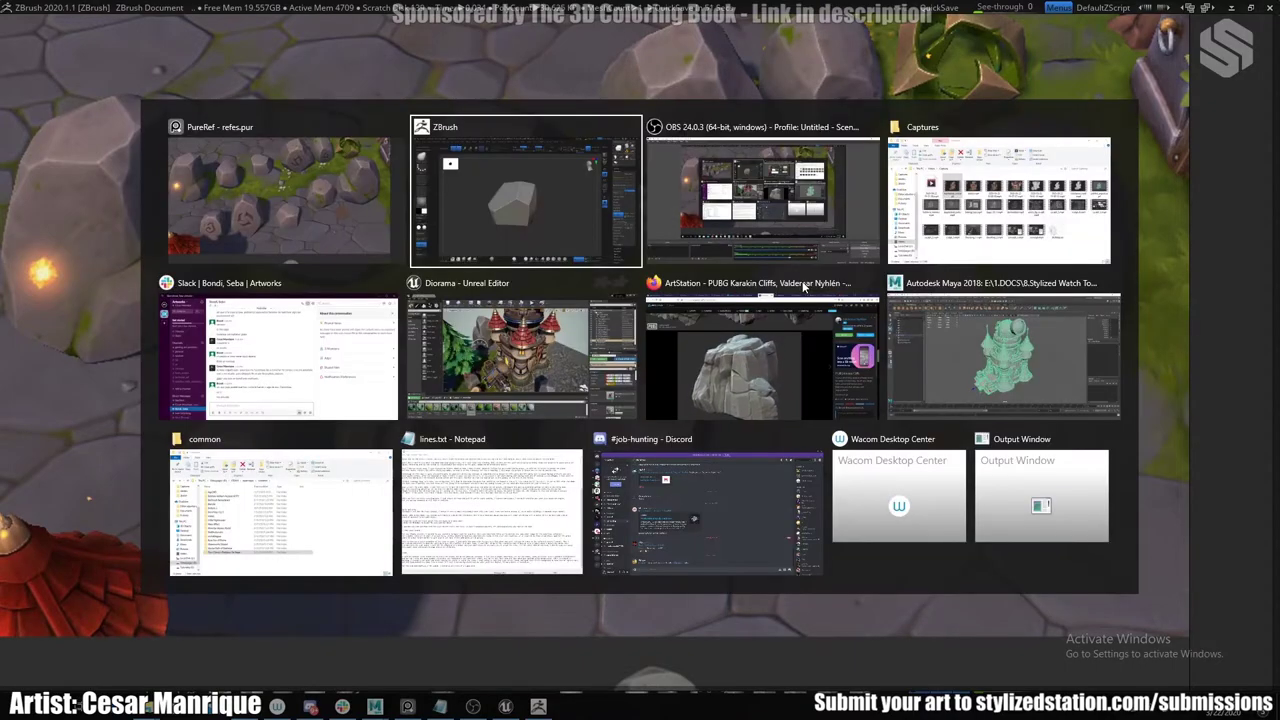
pyautogui.moveTo(511, 355)
pyautogui.keyDown('alt'); pyautogui.mouseDown(button='right')
pyautogui.moveTo(643, 234)
pyautogui.moveTo(605, 180)
pyautogui.moveTo(668, 286)
pyautogui.mouseUp(button='right'); pyautogui.keyUp('alt')
pyautogui.press('space')
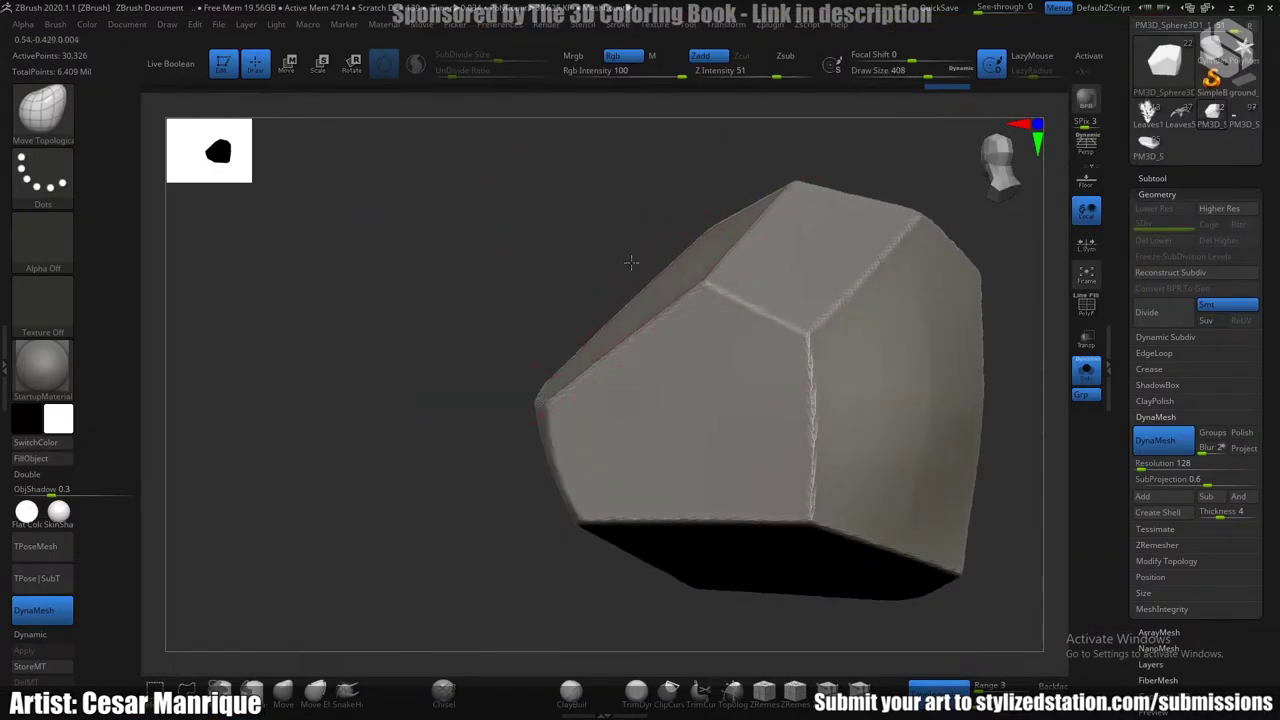
pyautogui.moveTo(631, 262); pyautogui.dragTo(608, 246)
pyautogui.moveTo(632, 345)
pyautogui.keyDown('ctrl'); pyautogui.mouseDown(button='right')
pyautogui.moveTo(637, 289)
pyautogui.moveTo(723, 300)
pyautogui.moveTo(716, 345)
pyautogui.mouseUp(button='right'); pyautogui.keyUp('ctrl')
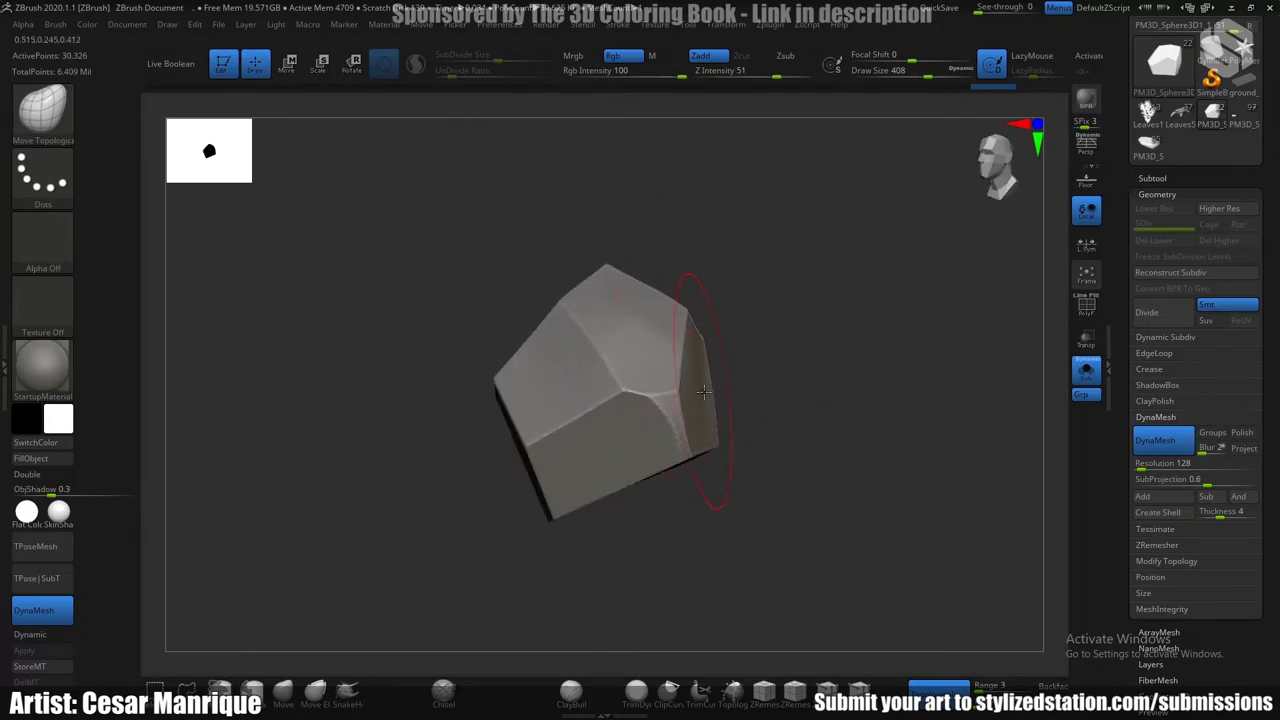
pyautogui.moveTo(704, 392); pyautogui.dragTo(725, 394)
pyautogui.moveTo(671, 370)
pyautogui.mouseDown(button='right')
pyautogui.moveTo(658, 300)
pyautogui.moveTo(600, 318)
pyautogui.moveTo(560, 270)
pyautogui.moveTo(520, 250)
pyautogui.moveTo(511, 280)
pyautogui.moveTo(492, 256)
pyautogui.moveTo(560, 220)
pyautogui.moveTo(700, 200)
pyautogui.moveTo(657, 297)
pyautogui.moveTo(624, 323)
pyautogui.moveTo(600, 431)
pyautogui.moveTo(626, 375)
pyautogui.mouseUp(button='right')
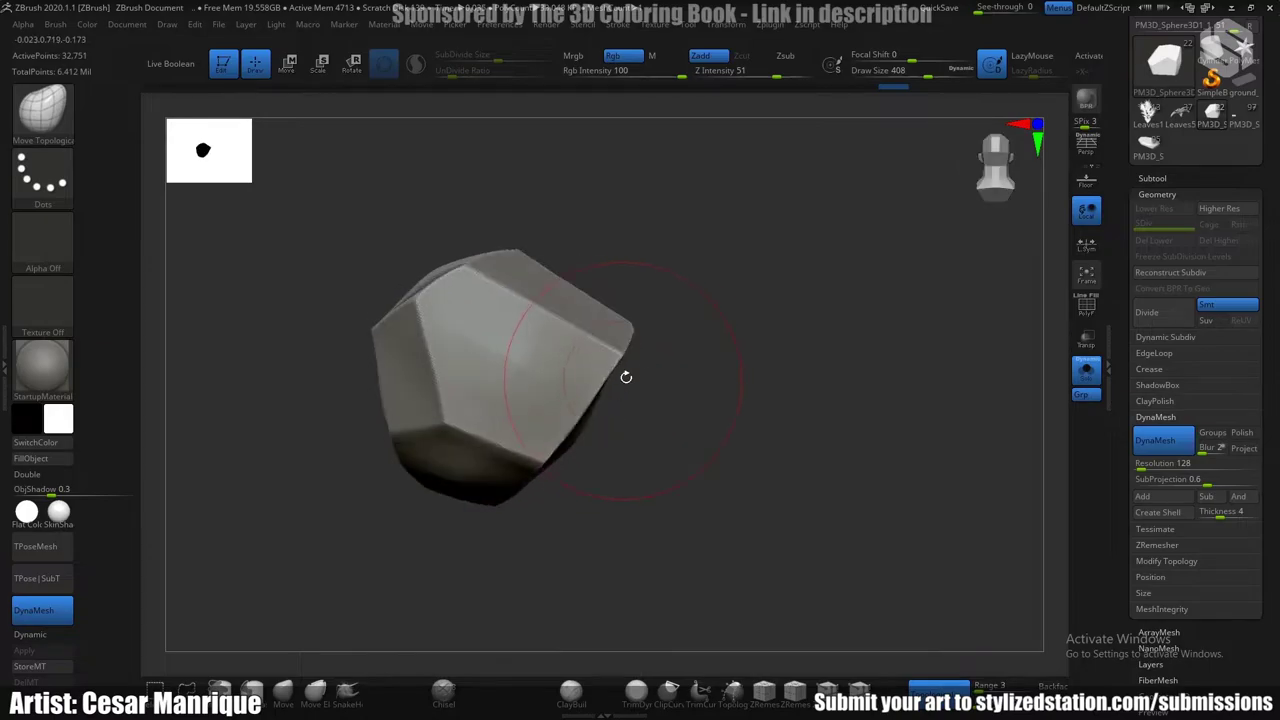
# Enlarge the Move Topological brush to draw size 453 and refine the rock's overall silhouette.
pyautogui.press('space')
pyautogui.moveTo(626, 375); pyautogui.dragTo(633, 371)
pyautogui.moveTo(633, 371)
pyautogui.mouseDown(button='right')
pyautogui.moveTo(567, 402)
pyautogui.moveTo(572, 417)
pyautogui.mouseUp(button='right')
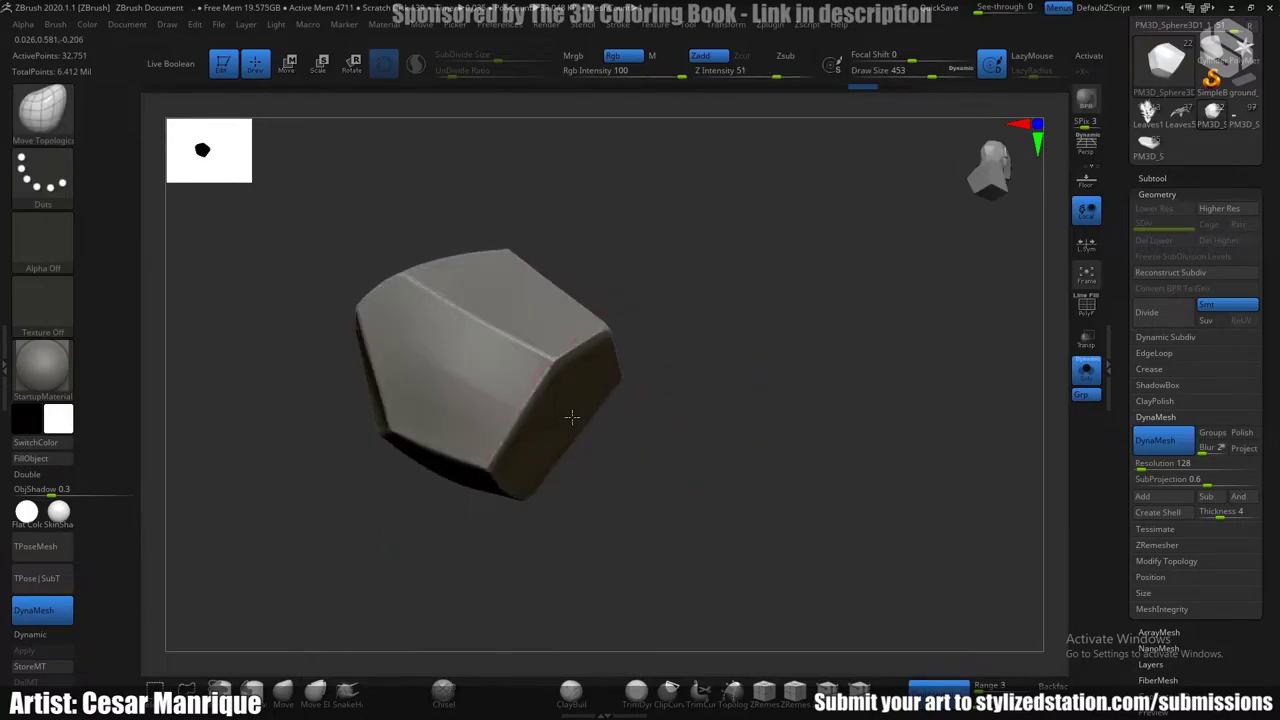
pyautogui.moveTo(546, 462)
pyautogui.mouseDown(button='right')
pyautogui.moveTo(600, 391)
pyautogui.moveTo(649, 363)
pyautogui.moveTo(633, 430)
pyautogui.moveTo(709, 317)
pyautogui.moveTo(645, 318)
pyautogui.moveTo(613, 352)
pyautogui.moveTo(654, 338)
pyautogui.mouseUp(button='right')
# Select the TrimDynamic brush and set its draw size to 97 for trimming the rock's hard edges.
pyautogui.press('b')
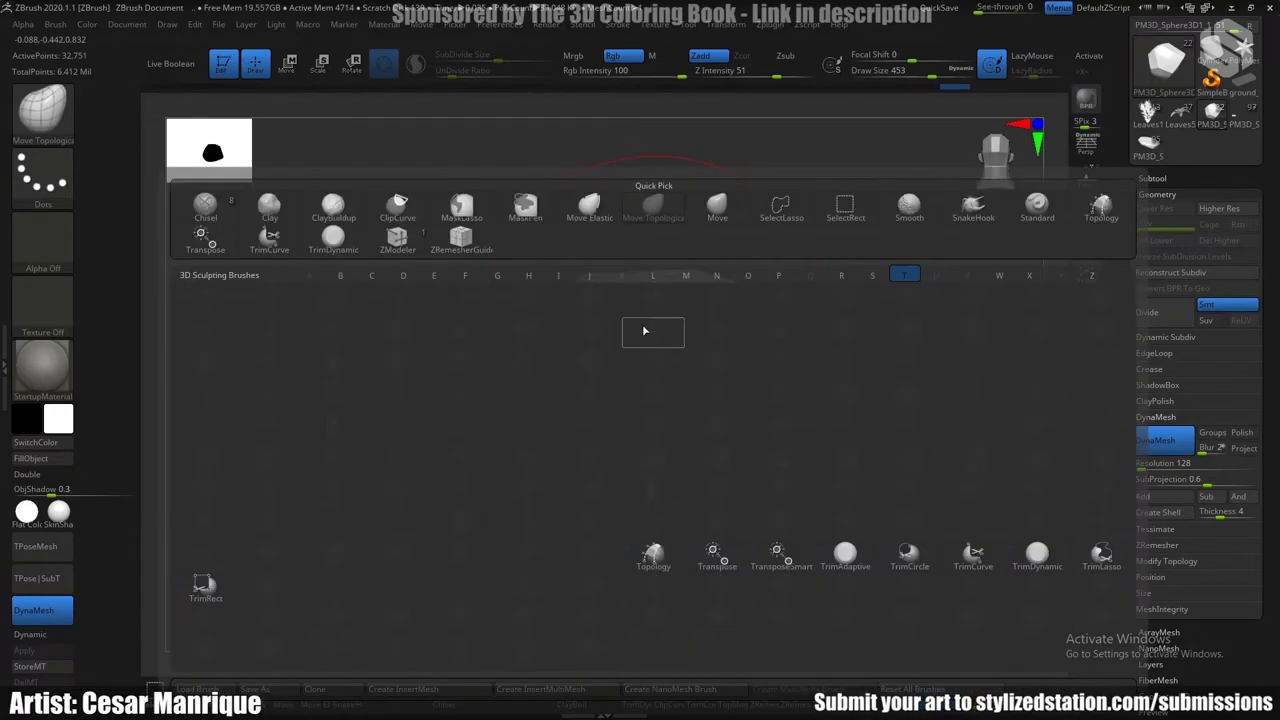
pyautogui.press('t')
pyautogui.press('d')
pyautogui.press('space')
pyautogui.moveTo(650, 259); pyautogui.dragTo(638, 260)
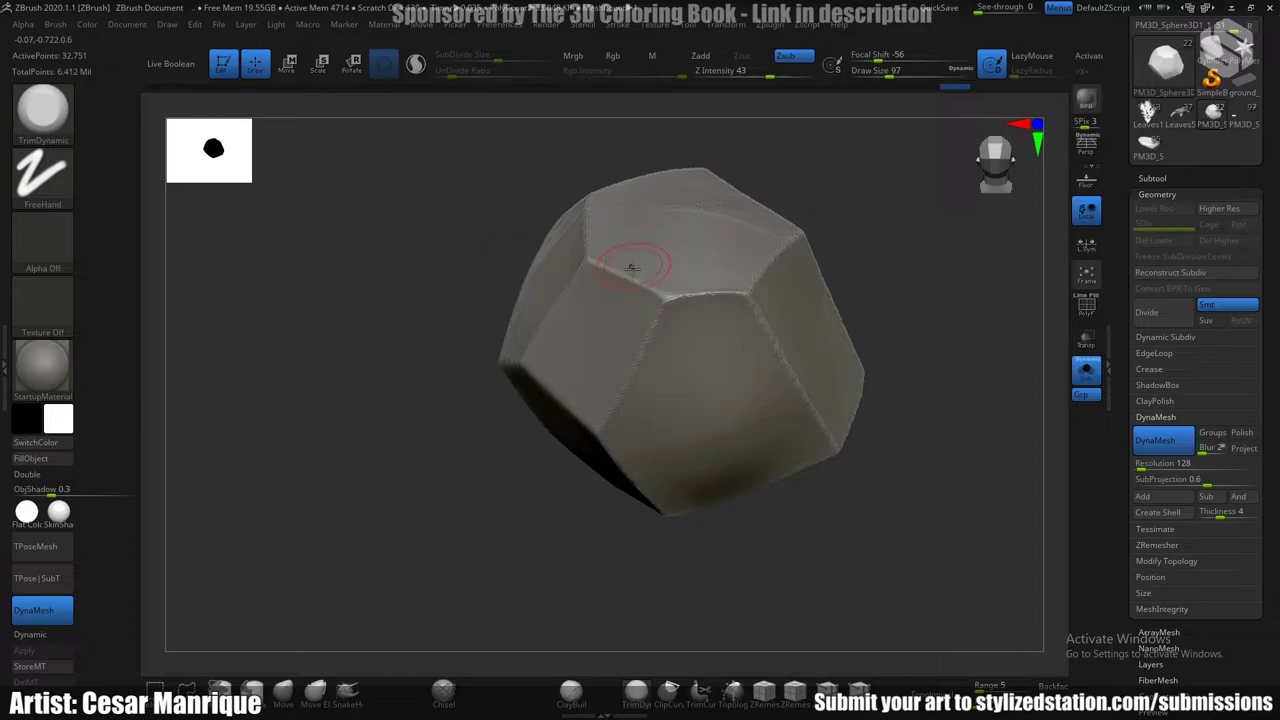
pyautogui.moveTo(631, 266); pyautogui.dragTo(613, 321, button='right')
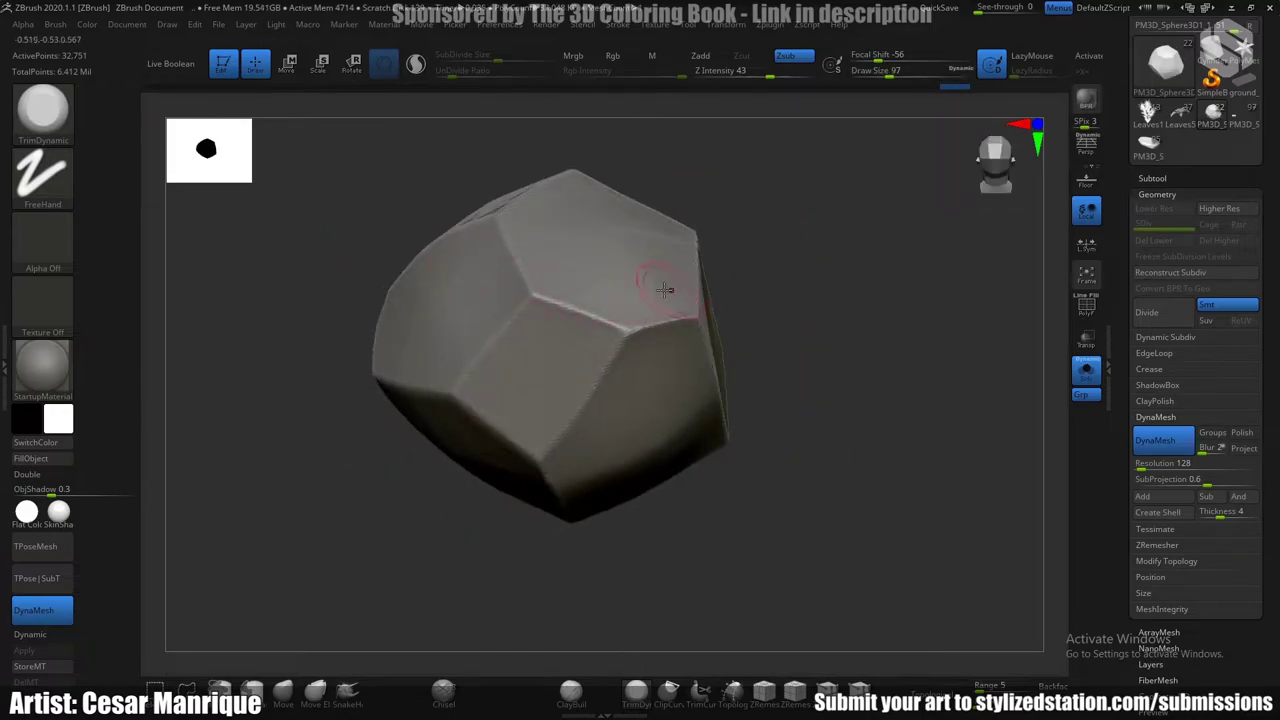
pyautogui.moveTo(665, 289)
pyautogui.mouseDown(button='right')
pyautogui.moveTo(606, 330)
pyautogui.moveTo(711, 226)
pyautogui.moveTo(640, 252)
pyautogui.moveTo(686, 331)
pyautogui.moveTo(686, 317)
pyautogui.mouseUp(button='right')
# Cut two additional bevel planes across the rock's corners with the ClipCurve brush.
pyautogui.moveTo(794, 200)
pyautogui.keyDown('ctrl'); pyautogui.keyDown('shift'); pyautogui.mouseDown()
pyautogui.moveTo(517, 446)
pyautogui.moveTo(540, 430)
pyautogui.mouseUp(); pyautogui.keyUp('shift'); pyautogui.keyUp('ctrl')
pyautogui.moveTo(658, 308); pyautogui.dragTo(657, 303, button='right')
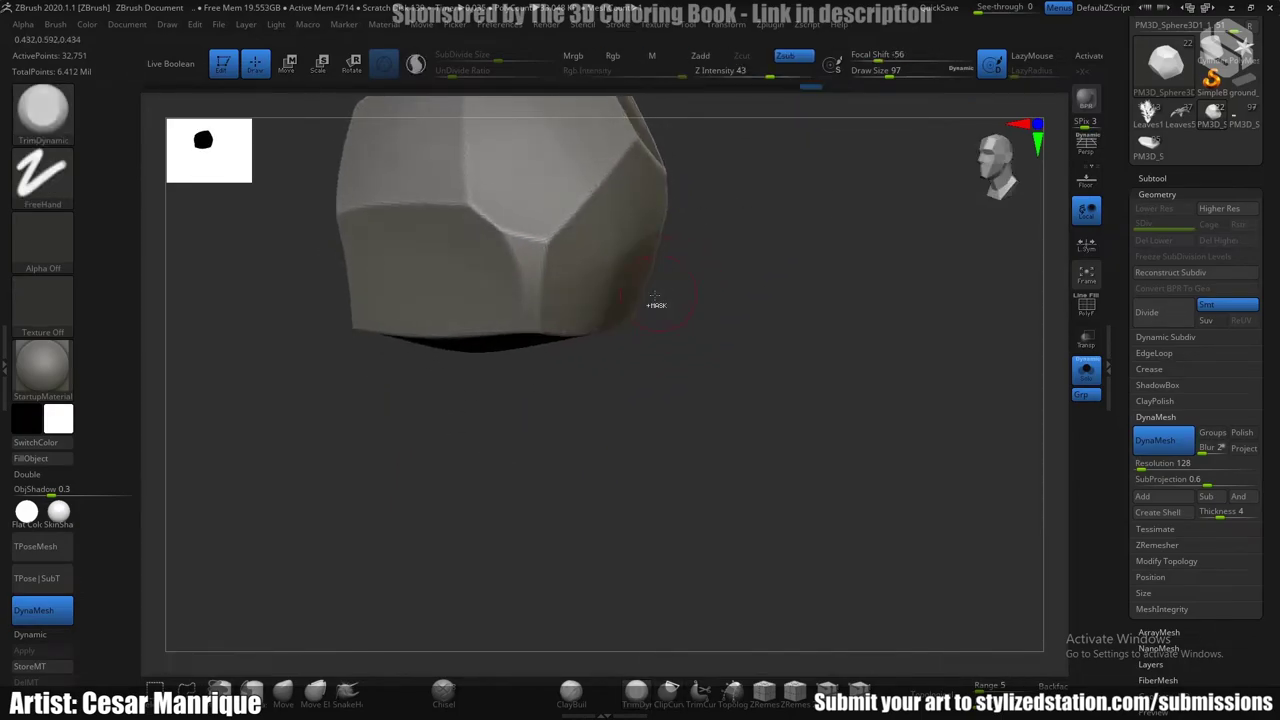
pyautogui.moveTo(713, 203)
pyautogui.keyDown('ctrl'); pyautogui.keyDown('shift'); pyautogui.mouseDown()
pyautogui.moveTo(530, 445)
pyautogui.moveTo(510, 430)
pyautogui.mouseUp(); pyautogui.keyUp('shift'); pyautogui.keyUp('ctrl')
pyautogui.moveTo(520, 410)
pyautogui.mouseDown(button='right')
pyautogui.moveTo(546, 336)
pyautogui.moveTo(615, 368)
pyautogui.mouseUp(button='right')
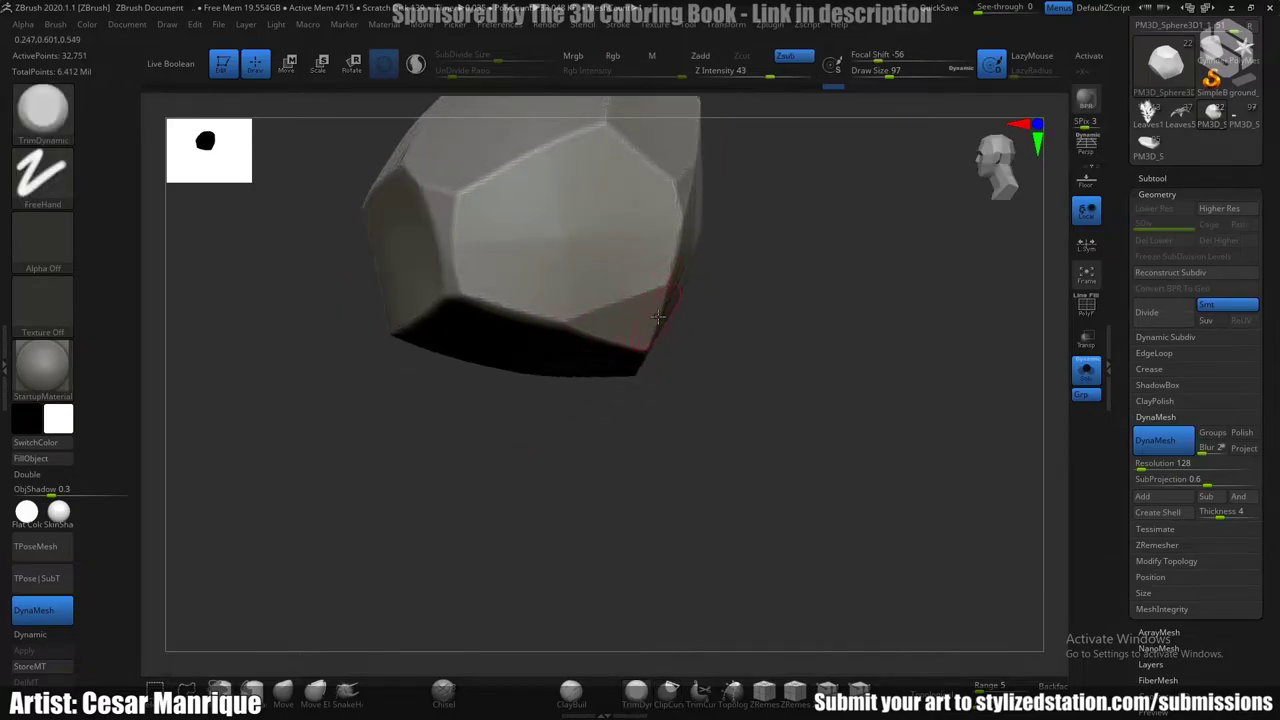
# Switch to the Move Topological brush and set its draw size to 358 for reshaping the rock.
pyautogui.moveTo(658, 316)
pyautogui.mouseDown(button='right')
pyautogui.moveTo(620, 289)
pyautogui.moveTo(663, 349)
pyautogui.moveTo(603, 337)
pyautogui.moveTo(620, 372)
pyautogui.moveTo(621, 302)
pyautogui.moveTo(657, 368)
pyautogui.moveTo(682, 342)
pyautogui.moveTo(745, 345)
pyautogui.mouseUp(button='right')
pyautogui.press('f')
pyautogui.press('b')
pyautogui.press('m')
pyautogui.press('t')
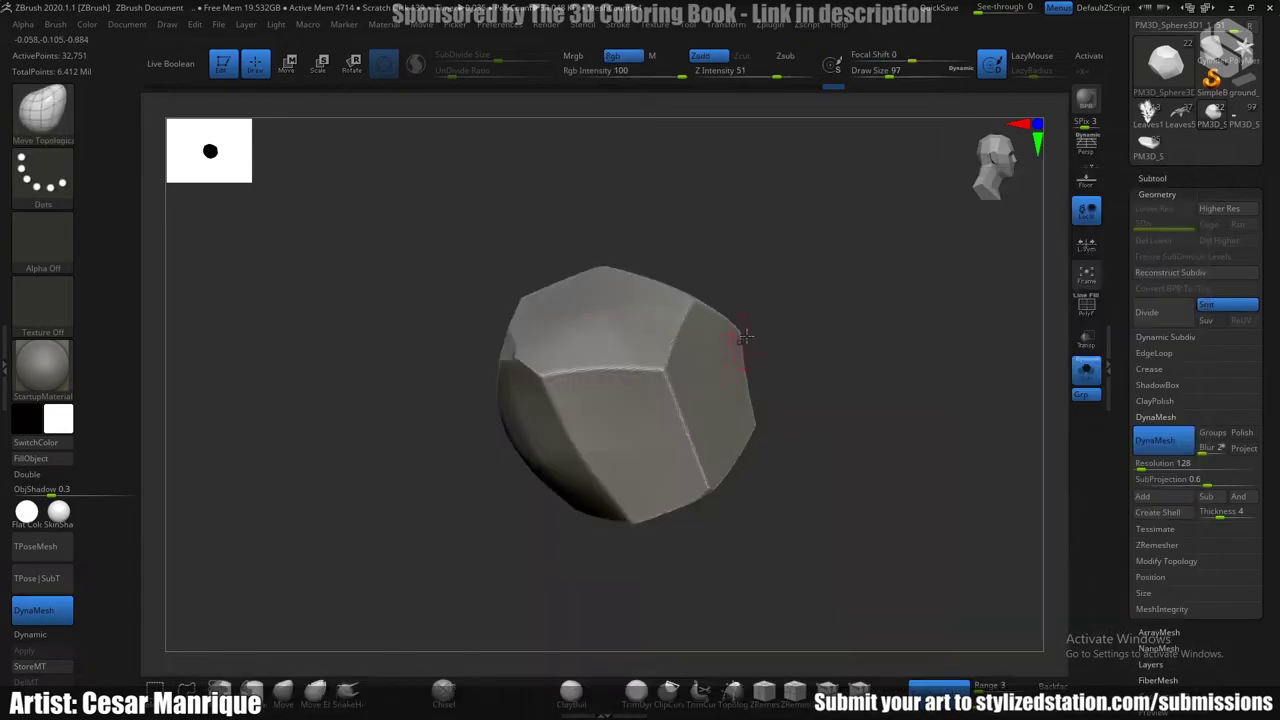
pyautogui.press('space')
pyautogui.moveTo(760, 323); pyautogui.dragTo(774, 323)
pyautogui.moveTo(720, 384)
pyautogui.keyDown('alt'); pyautogui.mouseDown(button='right')
pyautogui.moveTo(693, 321)
pyautogui.moveTo(711, 310)
pyautogui.mouseUp(button='right'); pyautogui.keyUp('alt')
pyautogui.press('space')
pyautogui.moveTo(711, 306); pyautogui.dragTo(726, 307)
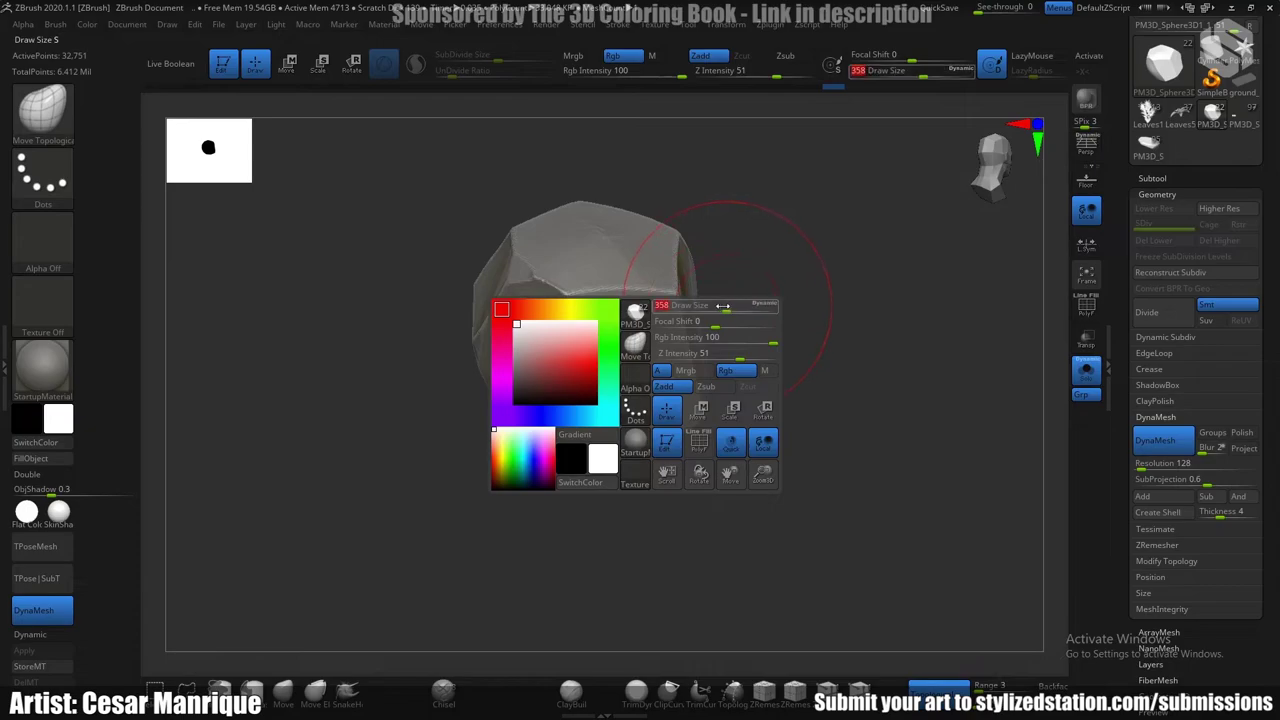
# Enlarge the Move Topological brush to draw size 476 and adjust the rock's silhouette from several sides.
pyautogui.moveTo(716, 326); pyautogui.dragTo(707, 336, button='right')
pyautogui.press('space')
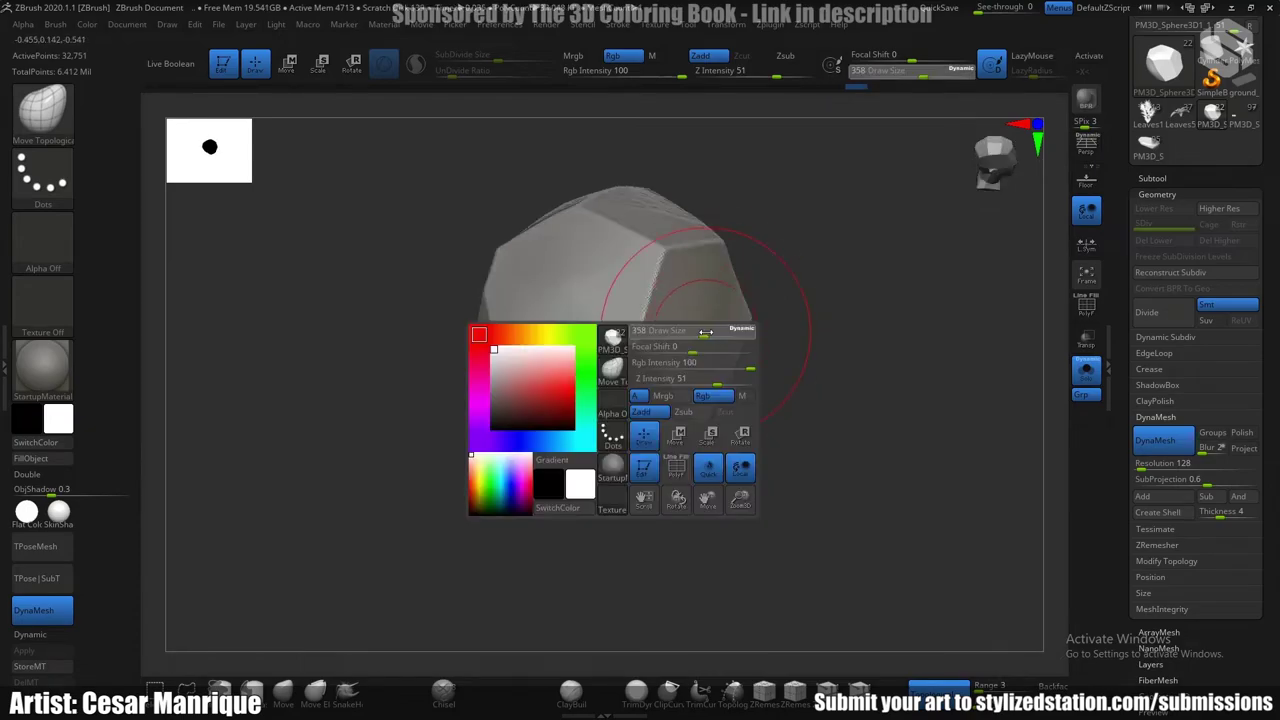
pyautogui.moveTo(707, 335); pyautogui.dragTo(718, 334)
pyautogui.moveTo(718, 334); pyautogui.dragTo(720, 340, button='right')
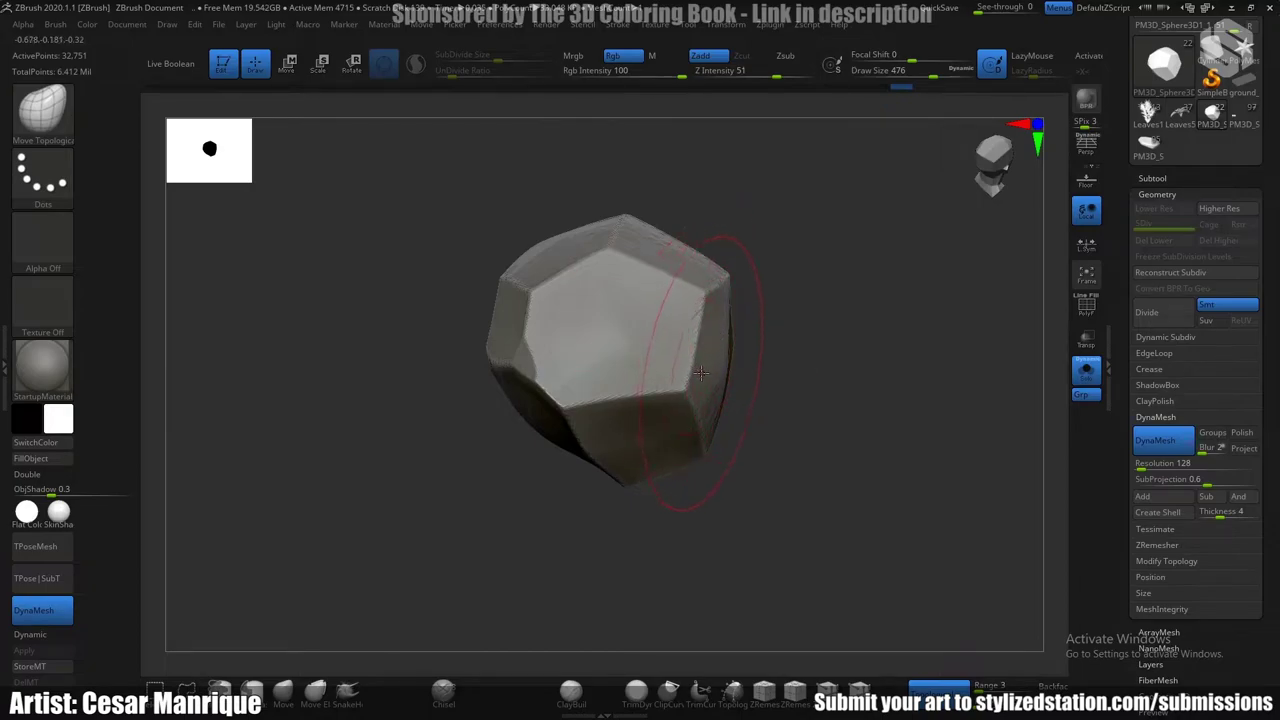
pyautogui.moveTo(700, 375)
pyautogui.mouseDown(button='right')
pyautogui.moveTo(717, 283)
pyautogui.moveTo(679, 342)
pyautogui.mouseUp(button='right')
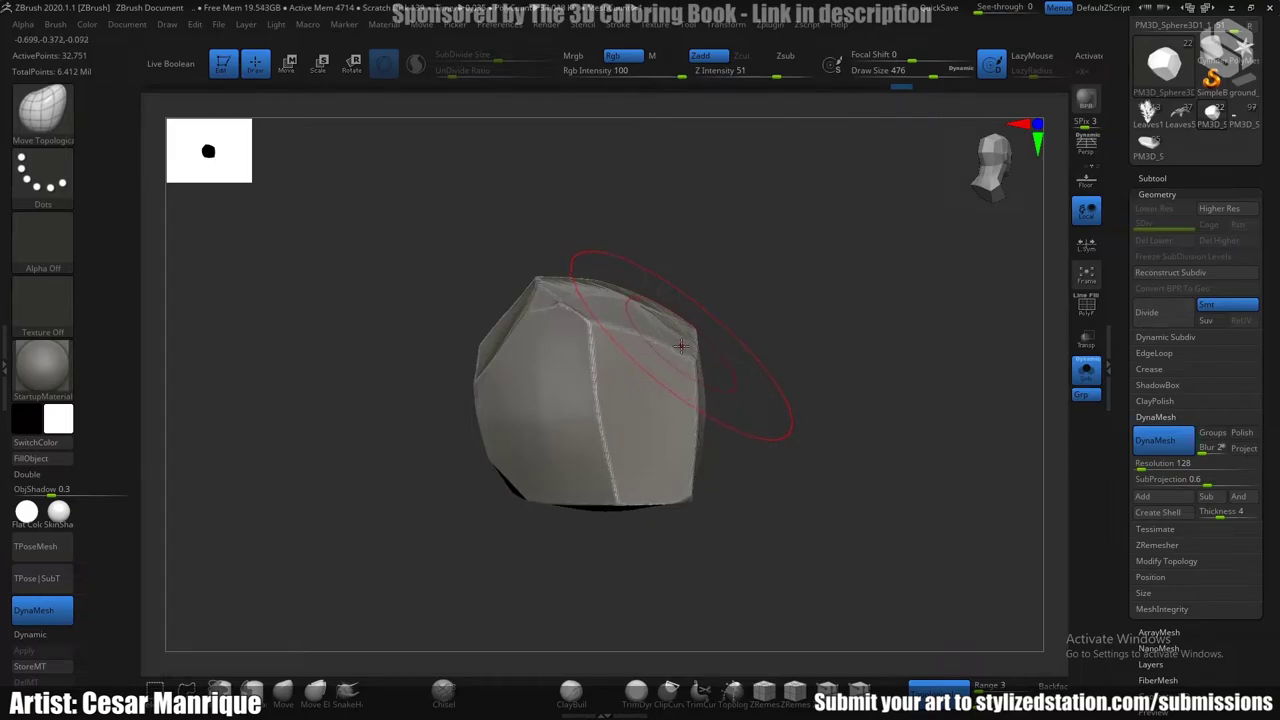
pyautogui.moveTo(682, 350)
pyautogui.mouseDown(button='right')
pyautogui.moveTo(640, 400)
pyautogui.moveTo(686, 345)
pyautogui.mouseUp(button='right')
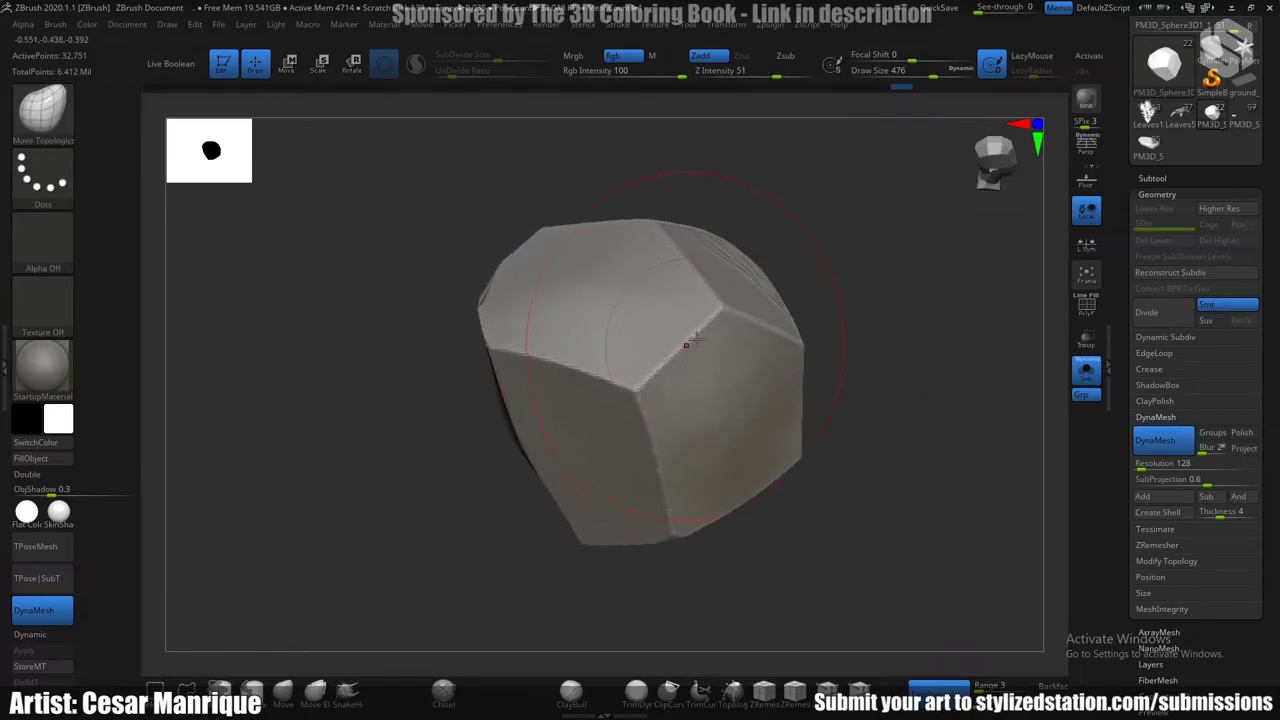
# Remesh the rock with ZRemesher at a target polygon count of 5 and inspect its wireframe.
pyautogui.moveTo(1117, 358); pyautogui.dragTo(1125, 262)
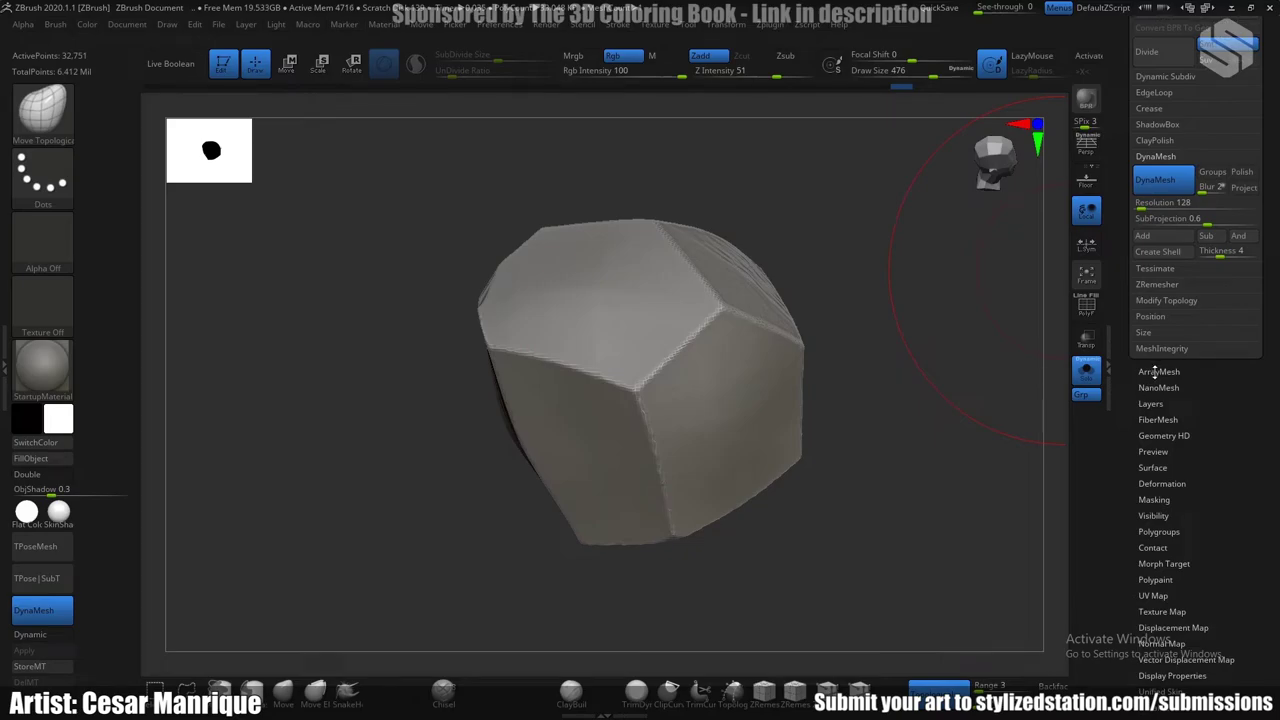
pyautogui.click(1157, 284)
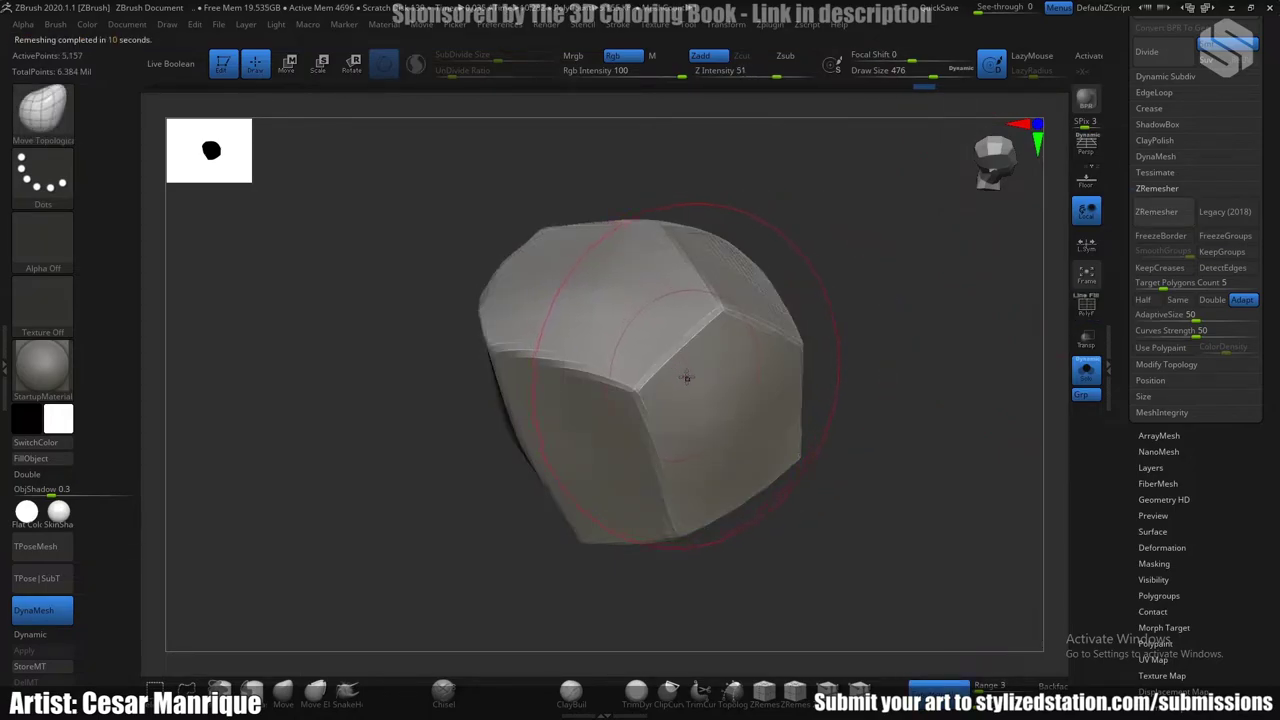
pyautogui.moveTo(687, 378)
pyautogui.mouseDown(button='right')
pyautogui.moveTo(786, 326)
pyautogui.moveTo(744, 317)
pyautogui.moveTo(827, 287)
pyautogui.moveTo(743, 340)
pyautogui.moveTo(768, 346)
pyautogui.mouseUp(button='right')
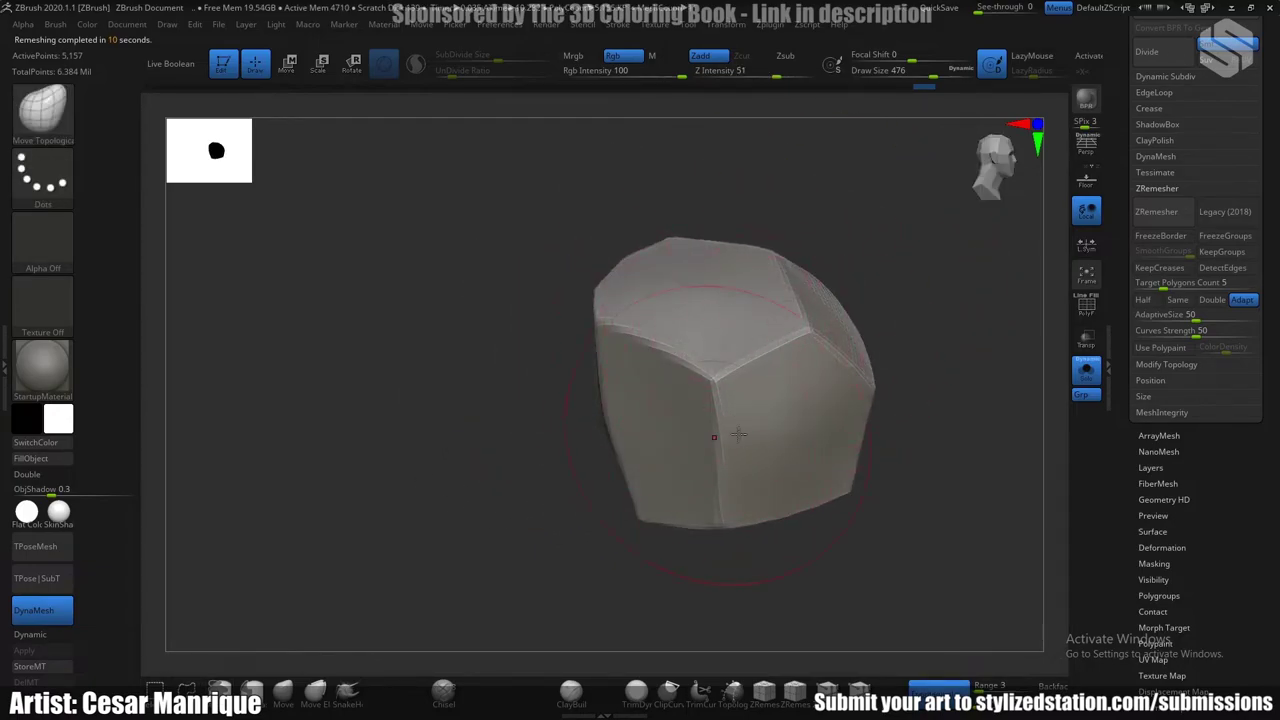
pyautogui.moveTo(704, 373); pyautogui.dragTo(720, 315, button='right')
pyautogui.hotkey('shift', 'f')
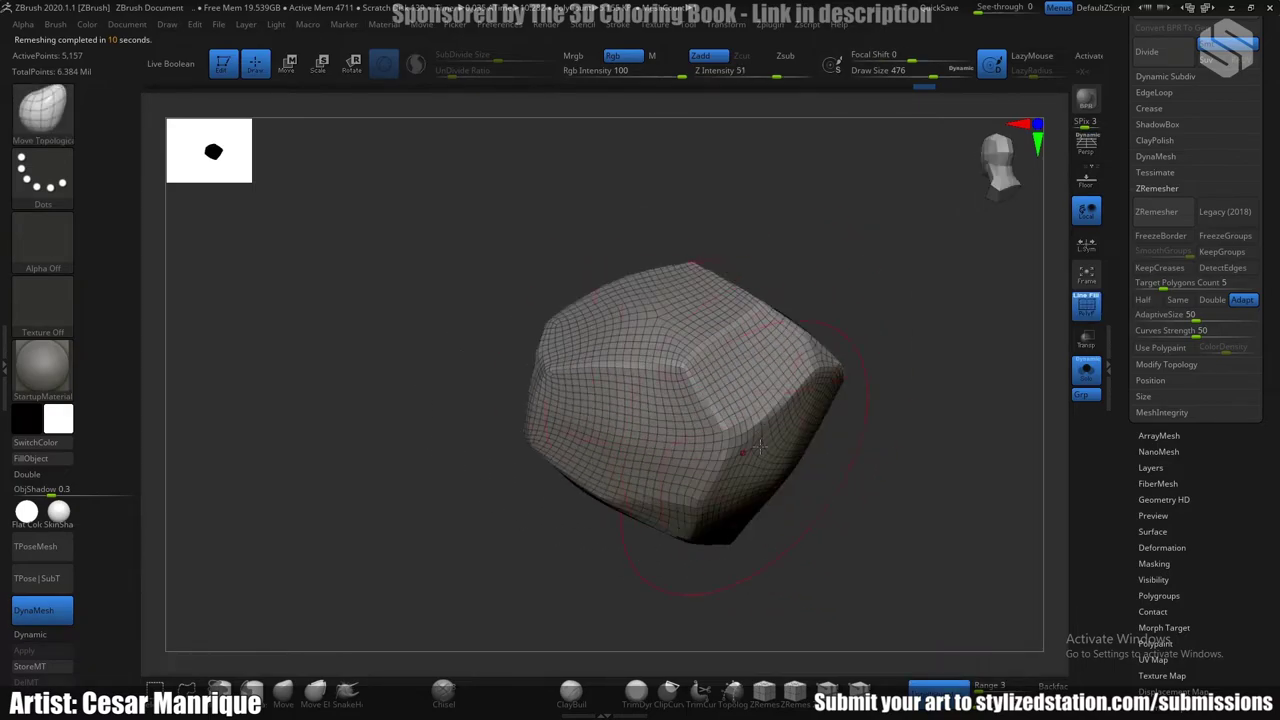
pyautogui.moveTo(684, 373)
pyautogui.mouseDown(button='right')
pyautogui.moveTo(797, 346)
pyautogui.moveTo(714, 349)
pyautogui.moveTo(681, 402)
pyautogui.moveTo(700, 330)
pyautogui.moveTo(718, 357)
pyautogui.moveTo(648, 358)
pyautogui.moveTo(677, 311)
pyautogui.moveTo(673, 354)
pyautogui.mouseUp(button='right')
pyautogui.hotkey('shift', 'f')
# Subdivide the remeshed rock three times.
pyautogui.hotkey('ctrl', 'd')
pyautogui.hotkey('ctrl', 'd')
pyautogui.hotkey('ctrl', 'd')
pyautogui.moveTo(677, 430); pyautogui.dragTo(651, 336, button='right')
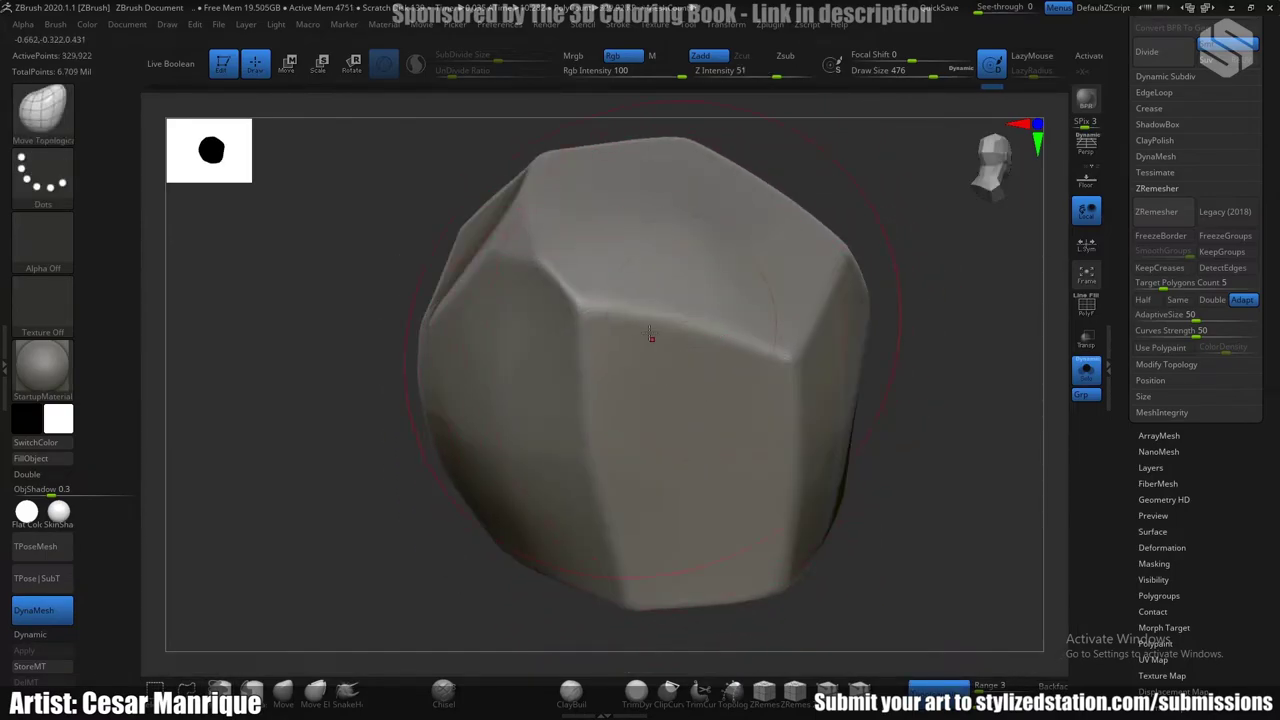
# Select the OrbFlatten_EdgeProtect brush and set its draw size to 338.
pyautogui.press('b')
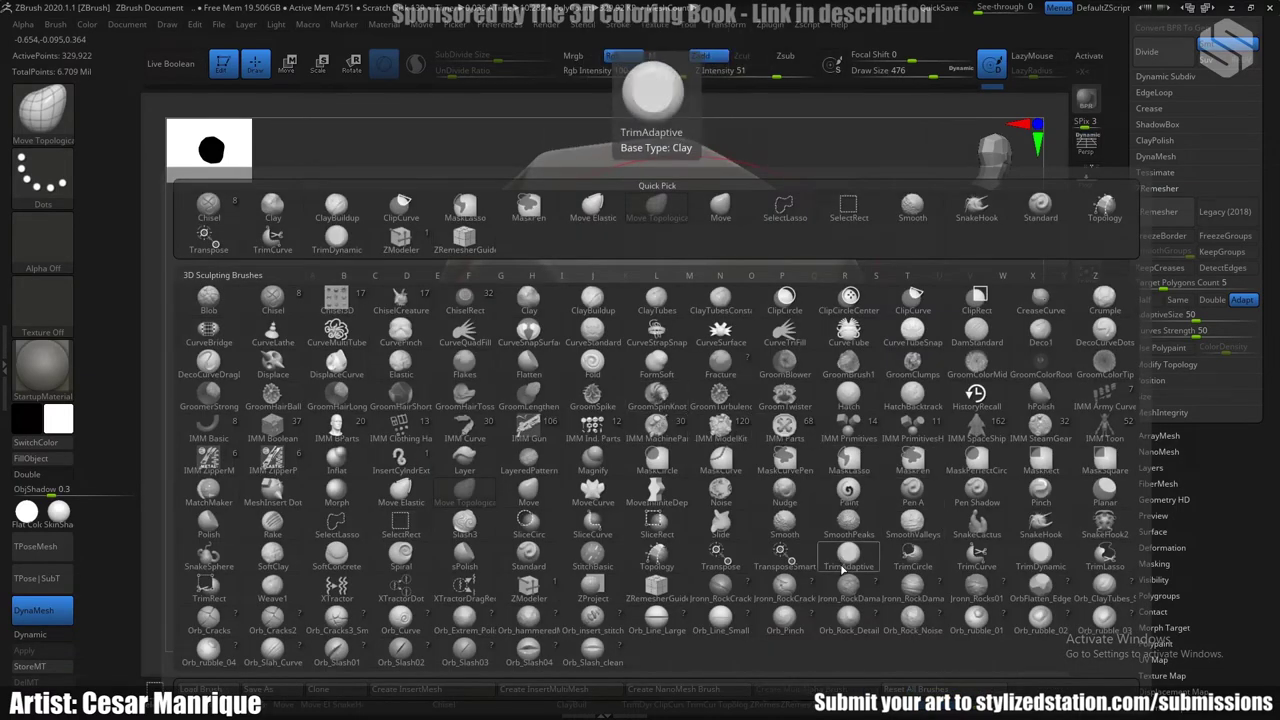
pyautogui.click(1040, 590)
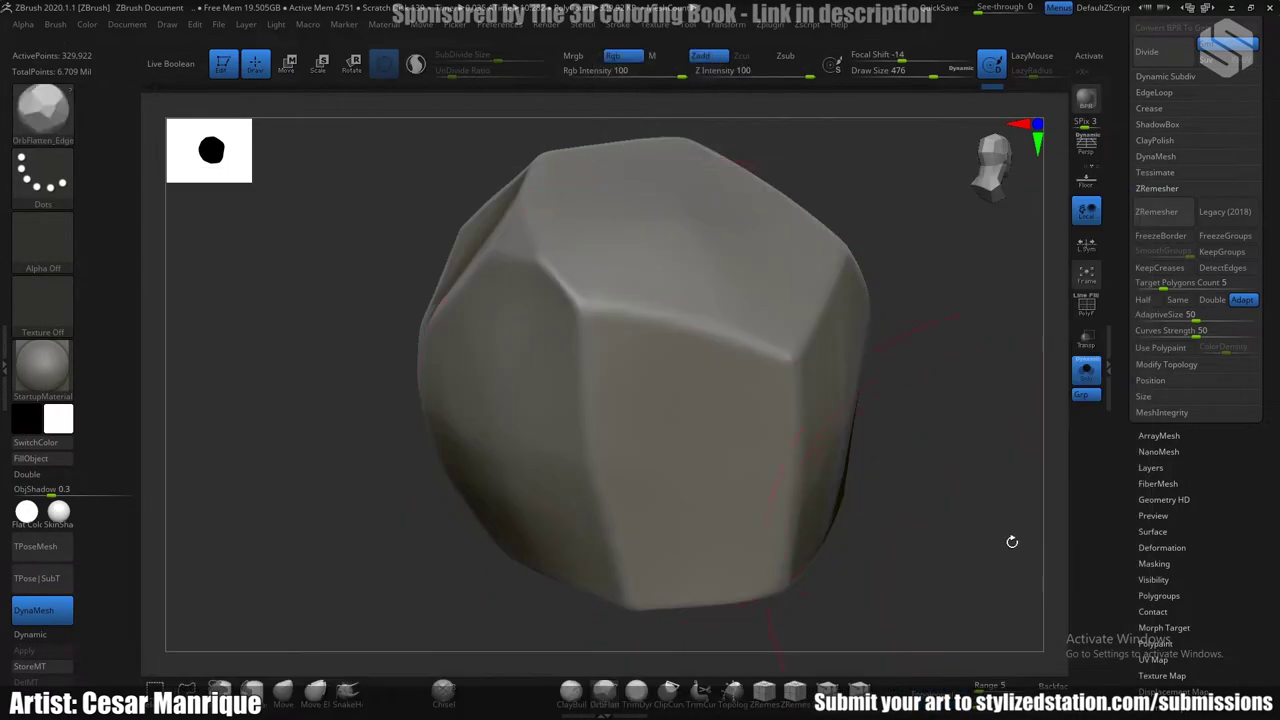
pyautogui.moveTo(1011, 540); pyautogui.dragTo(686, 280, button='right')
pyautogui.press('space')
pyautogui.moveTo(686, 280); pyautogui.dragTo(674, 278)
pyautogui.moveTo(660, 325); pyautogui.dragTo(694, 334, button='right')
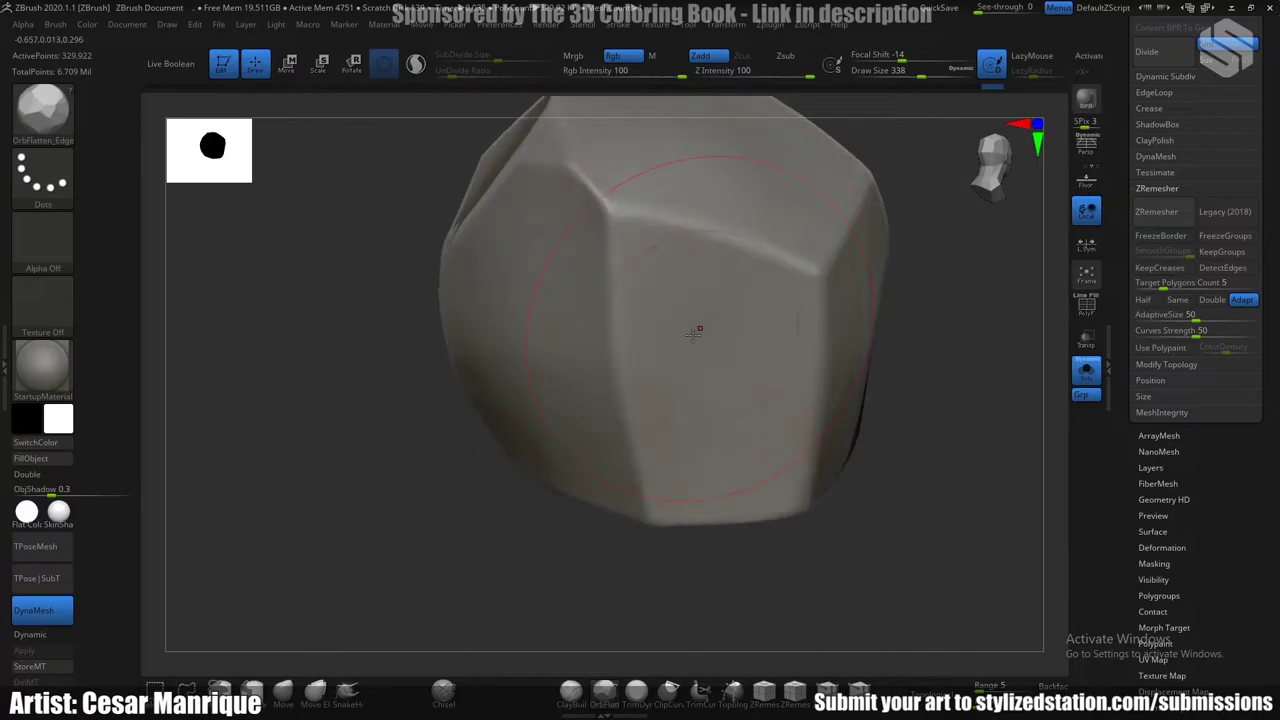
pyautogui.press('b')
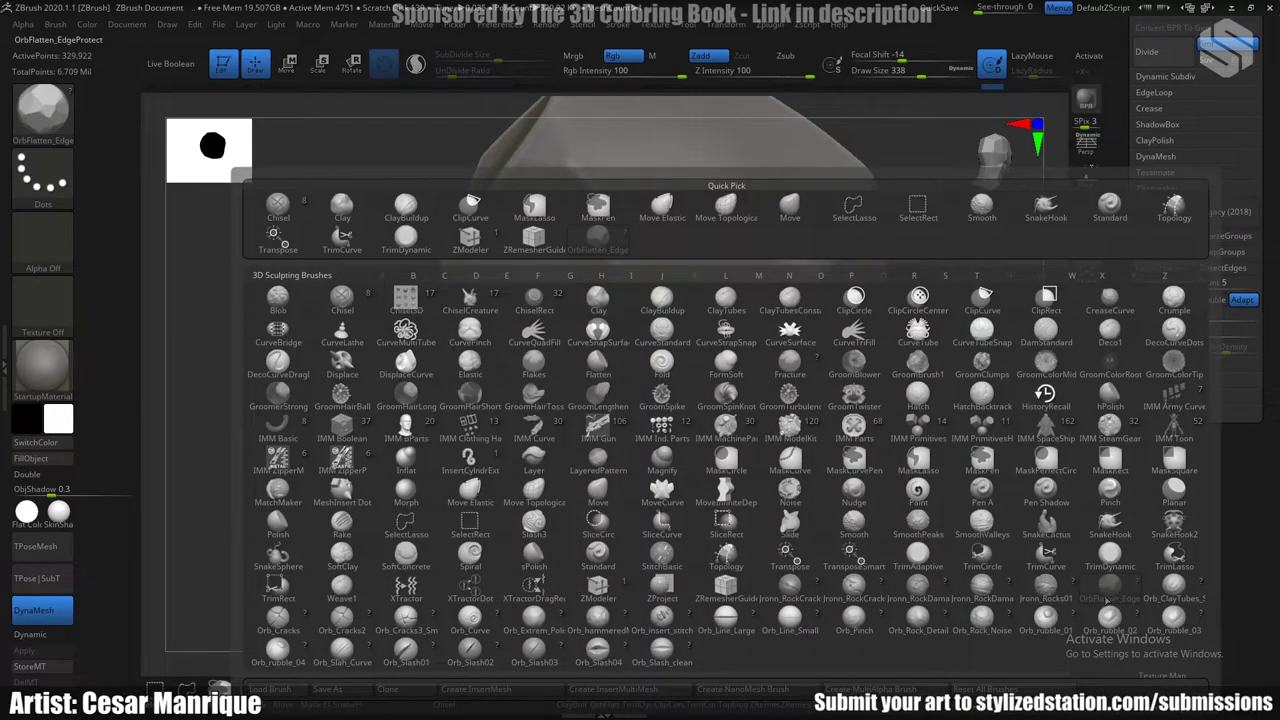
pyautogui.press('b')
pyautogui.moveTo(700, 338); pyautogui.dragTo(680, 304)
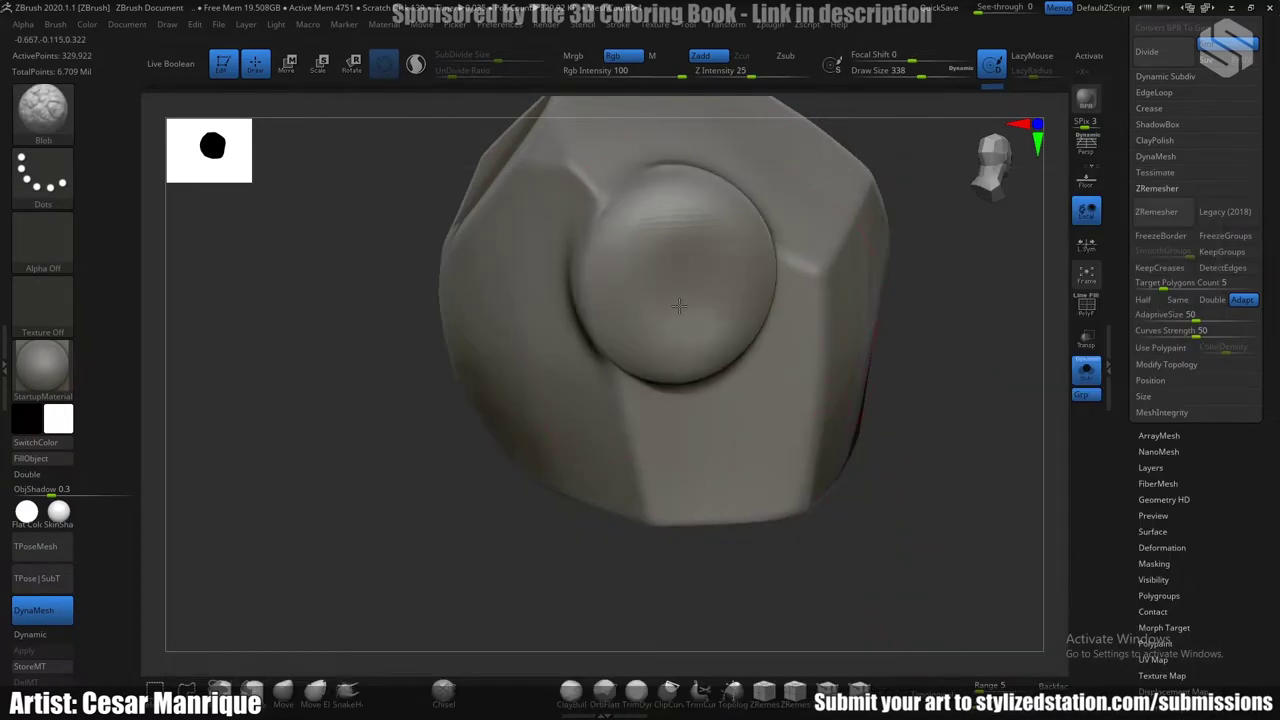
pyautogui.hotkey('ctrl', 'z')
pyautogui.press('b')
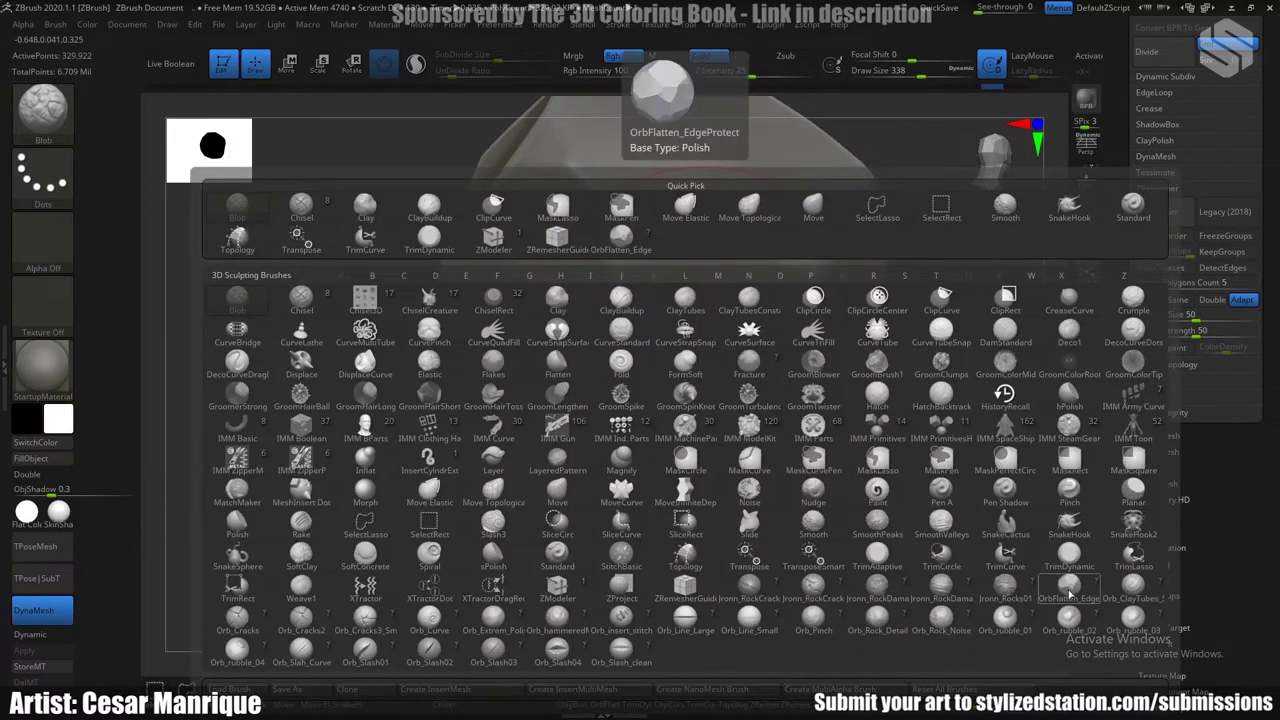
pyautogui.click(1073, 578)
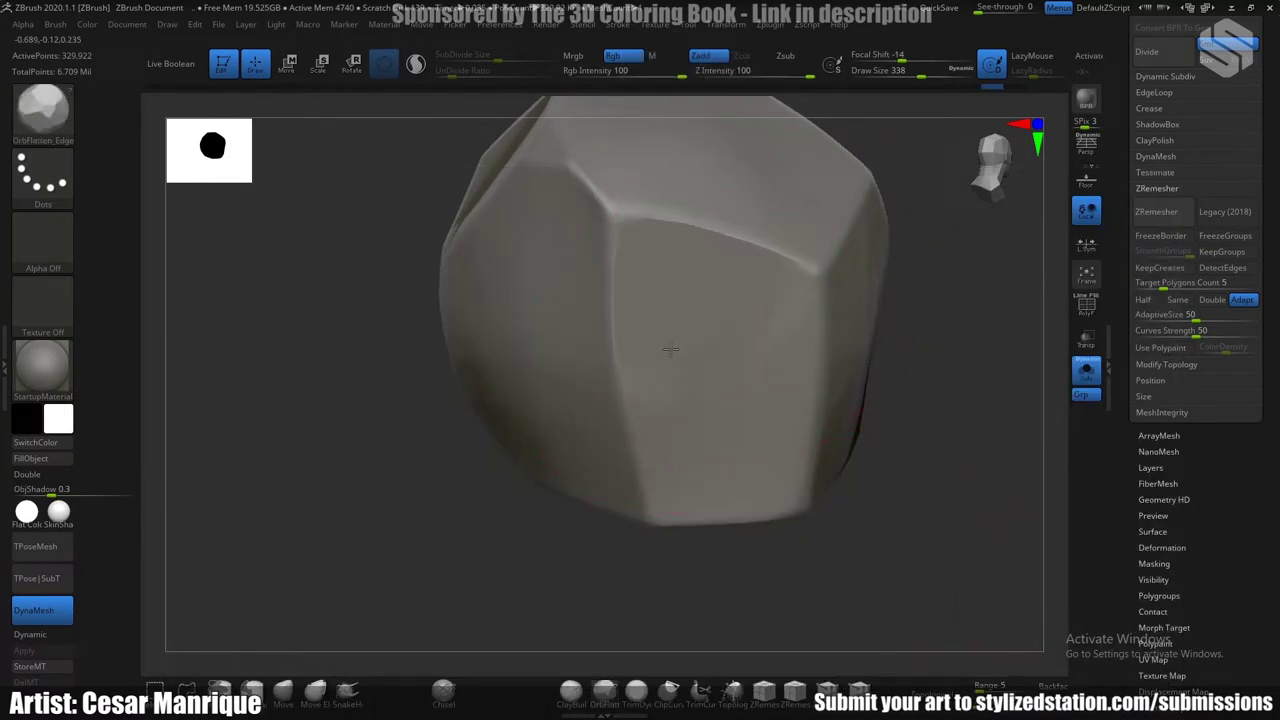
# Flatten the rock's large facets with the OrbFlatten_EdgeProtect brush at draw size 338, smoothing uneven spots.
pyautogui.moveTo(660, 404); pyautogui.dragTo(612, 346, button='right')
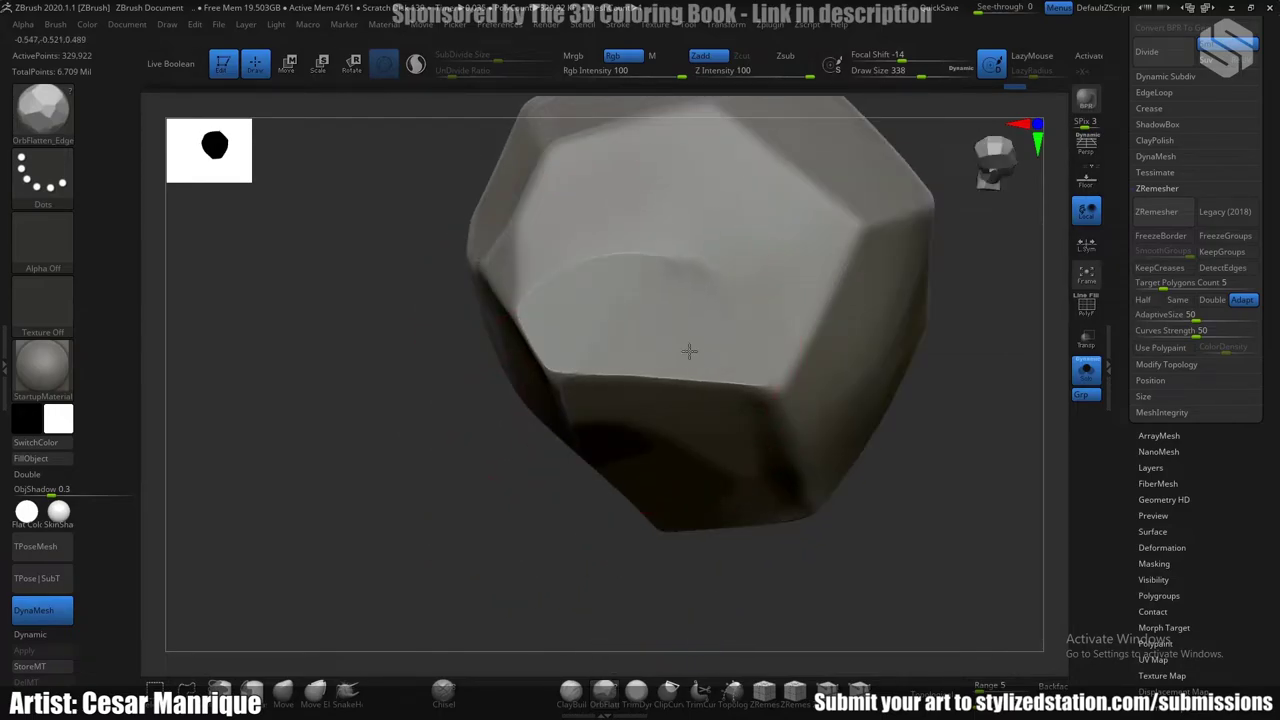
pyautogui.moveTo(689, 351)
pyautogui.mouseDown()
pyautogui.moveTo(598, 279)
pyautogui.moveTo(580, 293)
pyautogui.mouseUp()
pyautogui.moveTo(669, 272); pyautogui.dragTo(677, 289, button='right')
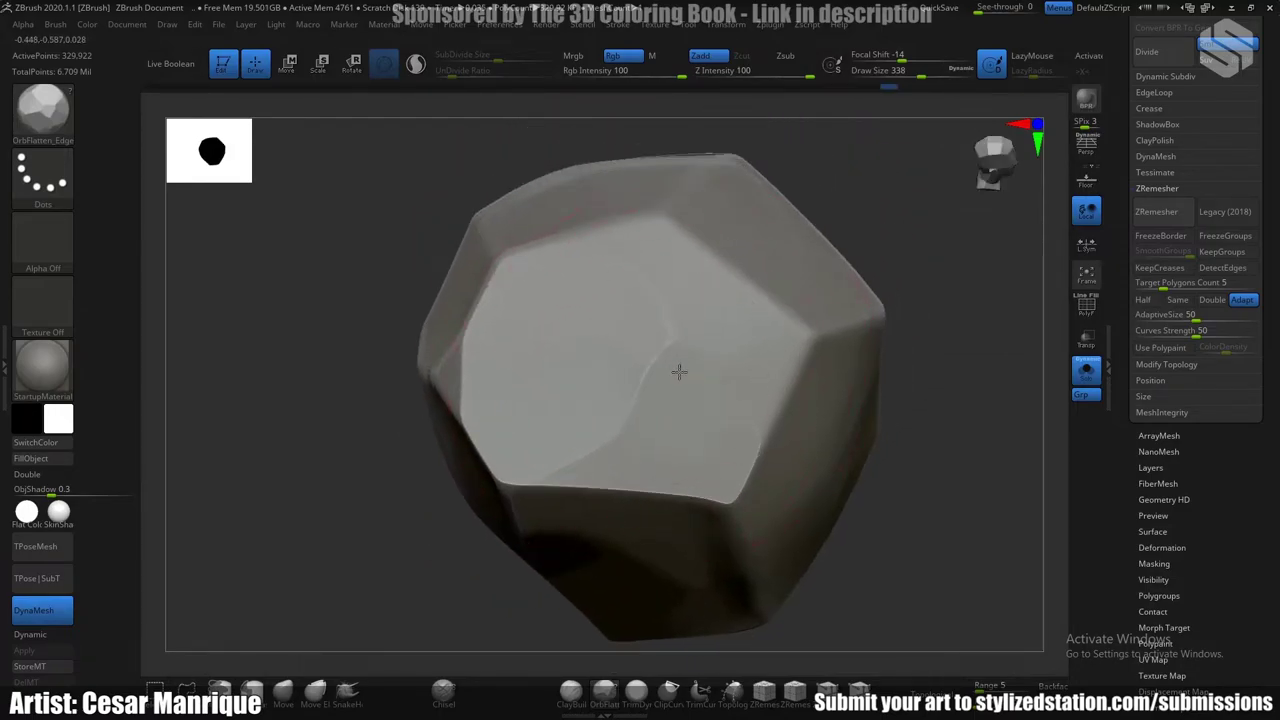
pyautogui.moveTo(541, 320); pyautogui.dragTo(697, 300, button='right')
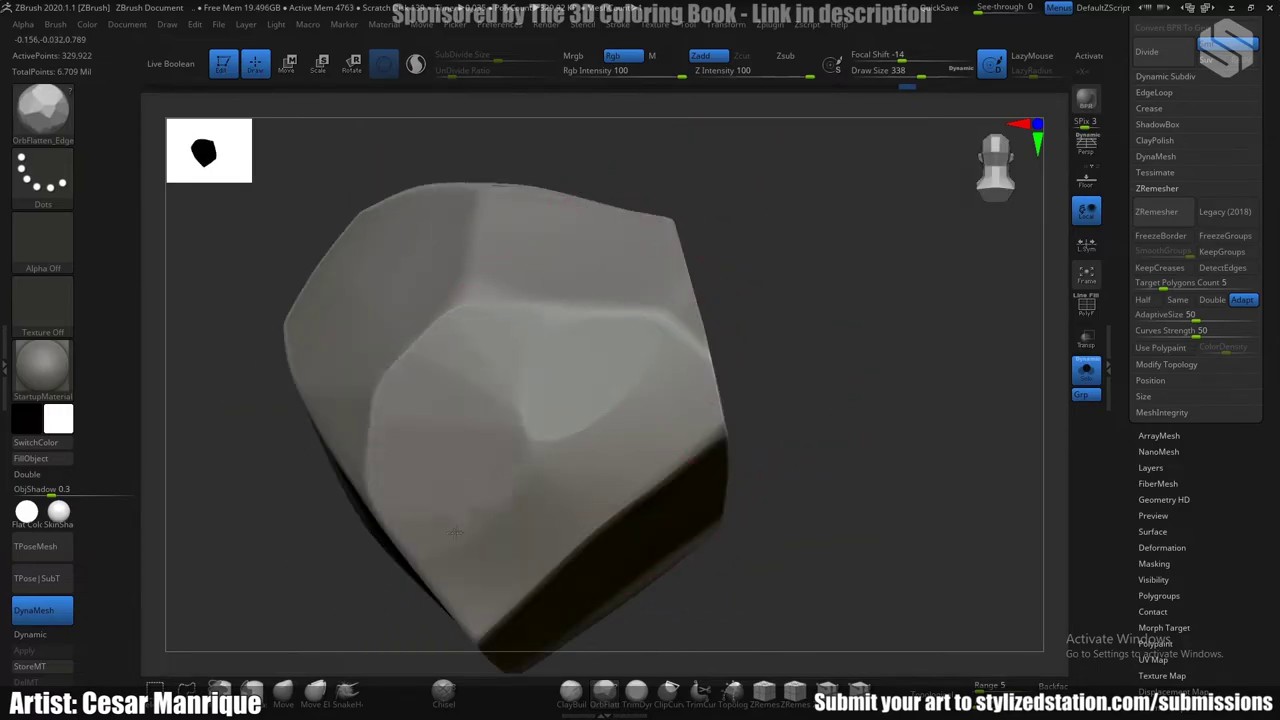
pyautogui.moveTo(500, 318)
pyautogui.mouseDown(button='right')
pyautogui.moveTo(636, 350)
pyautogui.moveTo(595, 350)
pyautogui.mouseUp(button='right')
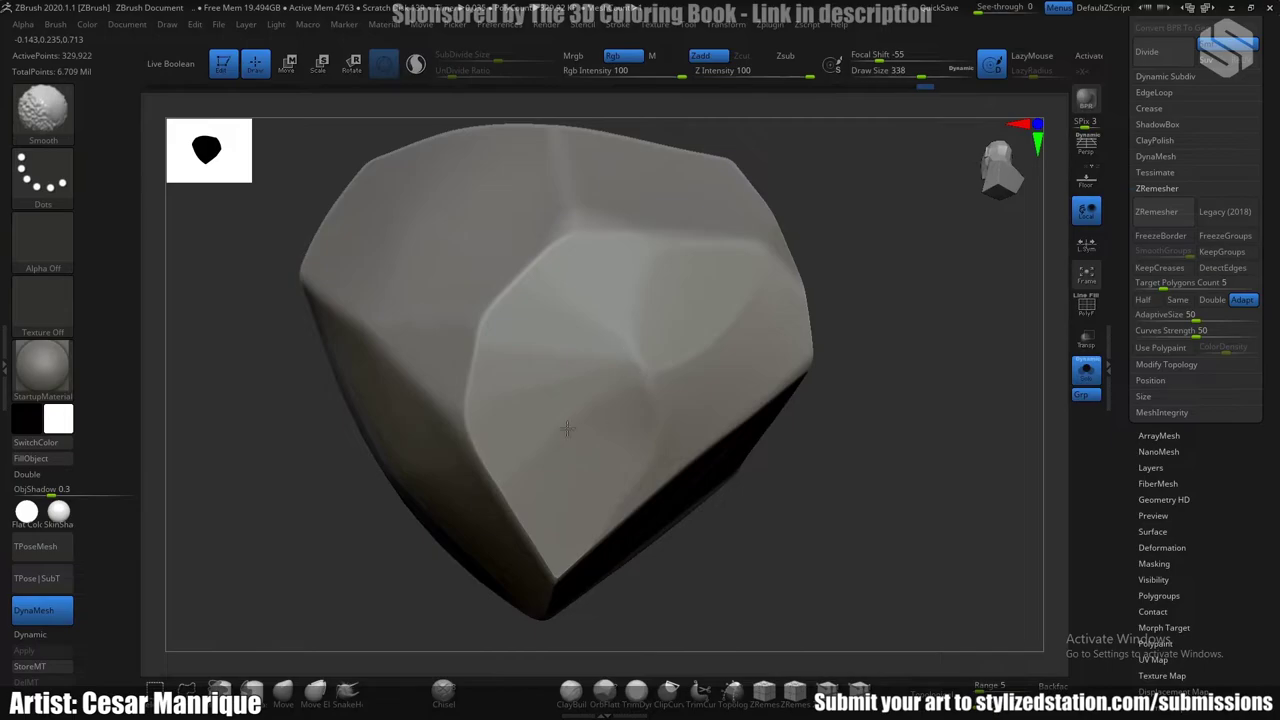
pyautogui.moveTo(567, 428)
pyautogui.mouseDown(button='right')
pyautogui.moveTo(651, 243)
pyautogui.moveTo(676, 327)
pyautogui.moveTo(590, 270)
pyautogui.moveTo(614, 315)
pyautogui.moveTo(604, 302)
pyautogui.moveTo(622, 305)
pyautogui.mouseUp(button='right')
# Switch to the TrimDynamic brush and reduce its draw size to 245 for trimming the rock's facets.
pyautogui.press('b')
pyautogui.press('t')
pyautogui.press('d')
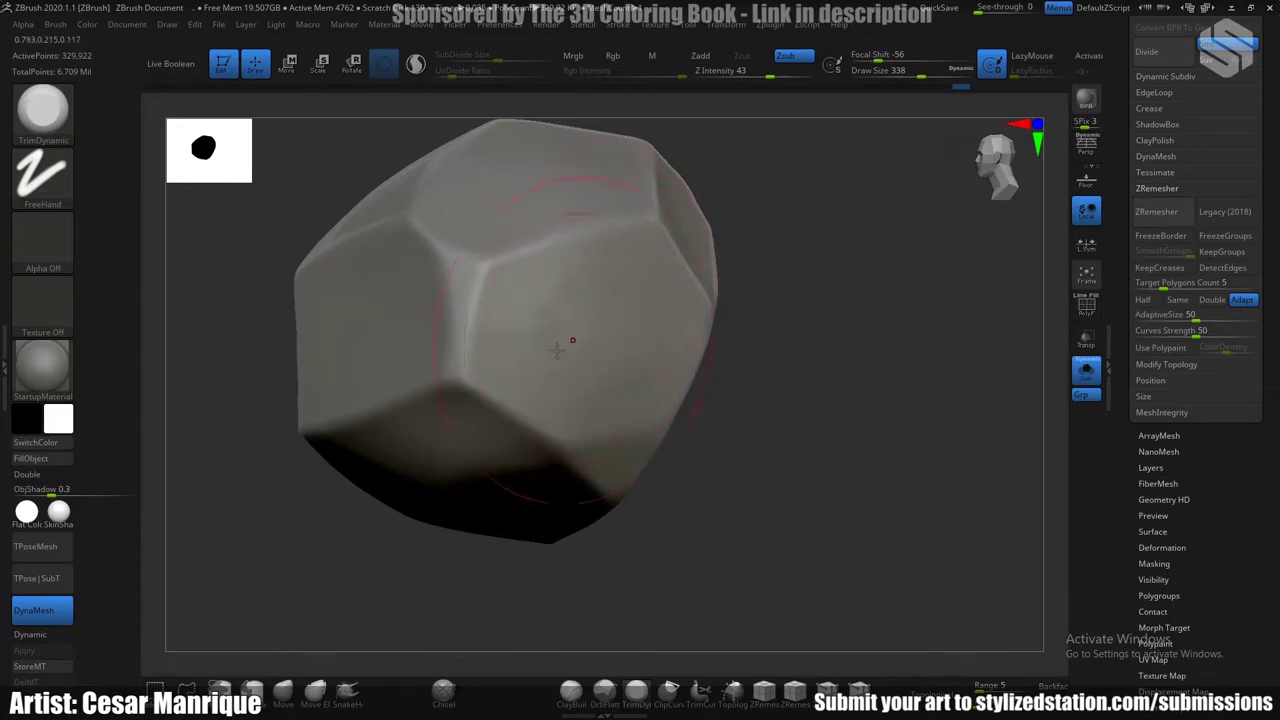
pyautogui.moveTo(543, 343)
pyautogui.mouseDown(button='right')
pyautogui.moveTo(697, 294)
pyautogui.moveTo(597, 323)
pyautogui.moveTo(563, 380)
pyautogui.mouseUp(button='right')
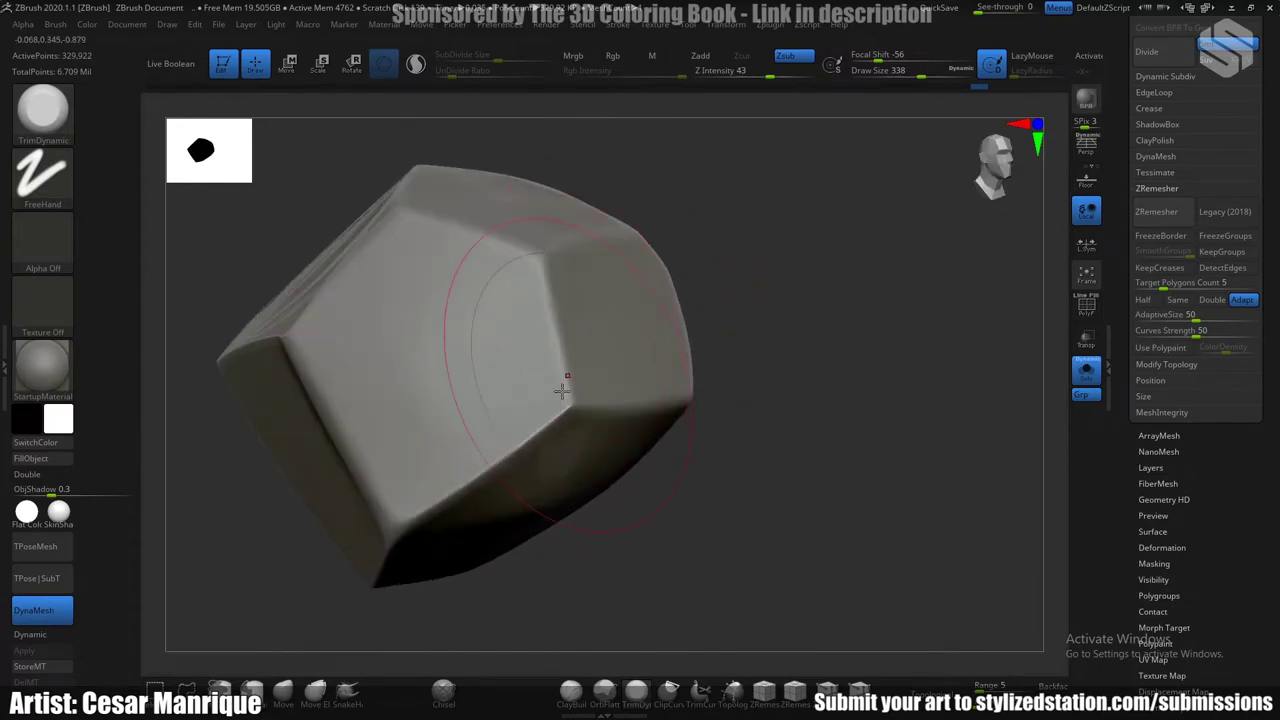
pyautogui.press('space')
pyautogui.moveTo(590, 343); pyautogui.dragTo(579, 344)
pyautogui.moveTo(590, 338)
pyautogui.mouseDown(button='right')
pyautogui.moveTo(663, 217)
pyautogui.moveTo(646, 352)
pyautogui.mouseUp(button='right')
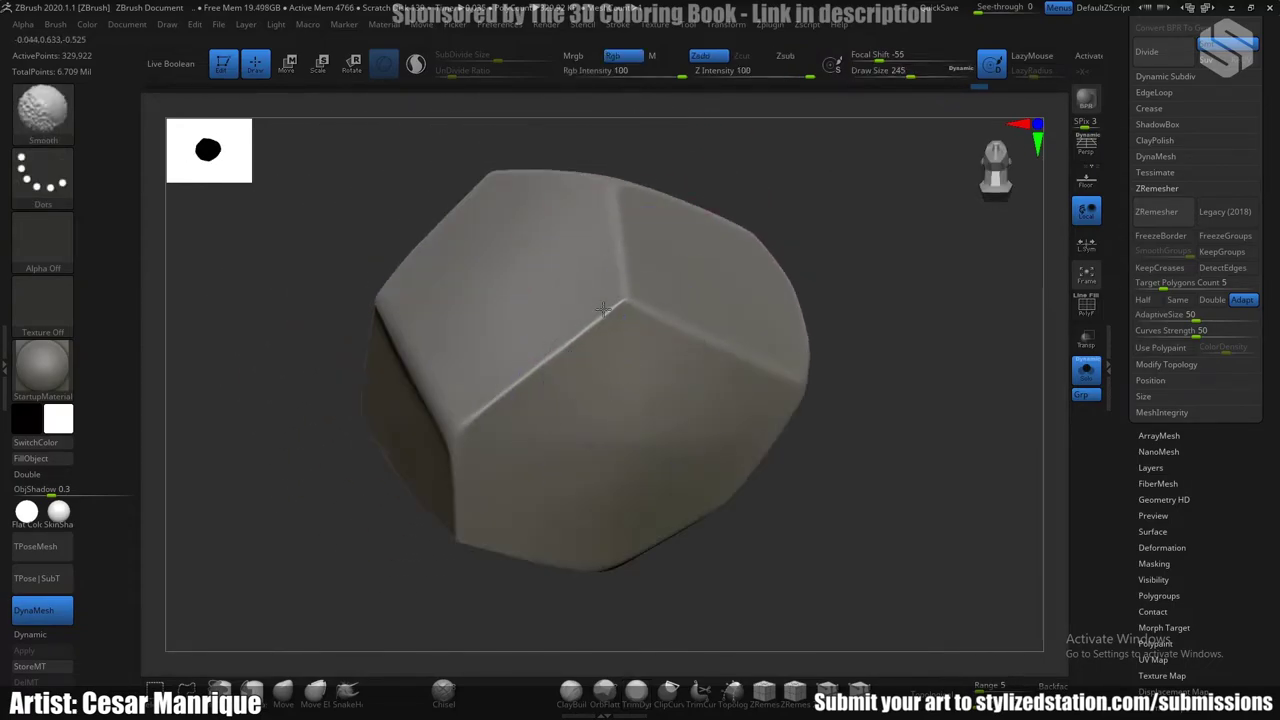
# Trim the rock's facets with TrimDynamic at draw size 245 on a lower subdivision level and check the wireframe.
pyautogui.moveTo(603, 308)
pyautogui.mouseDown(button='right')
pyautogui.moveTo(669, 269)
pyautogui.moveTo(514, 400)
pyautogui.moveTo(640, 331)
pyautogui.moveTo(657, 345)
pyautogui.mouseUp(button='right')
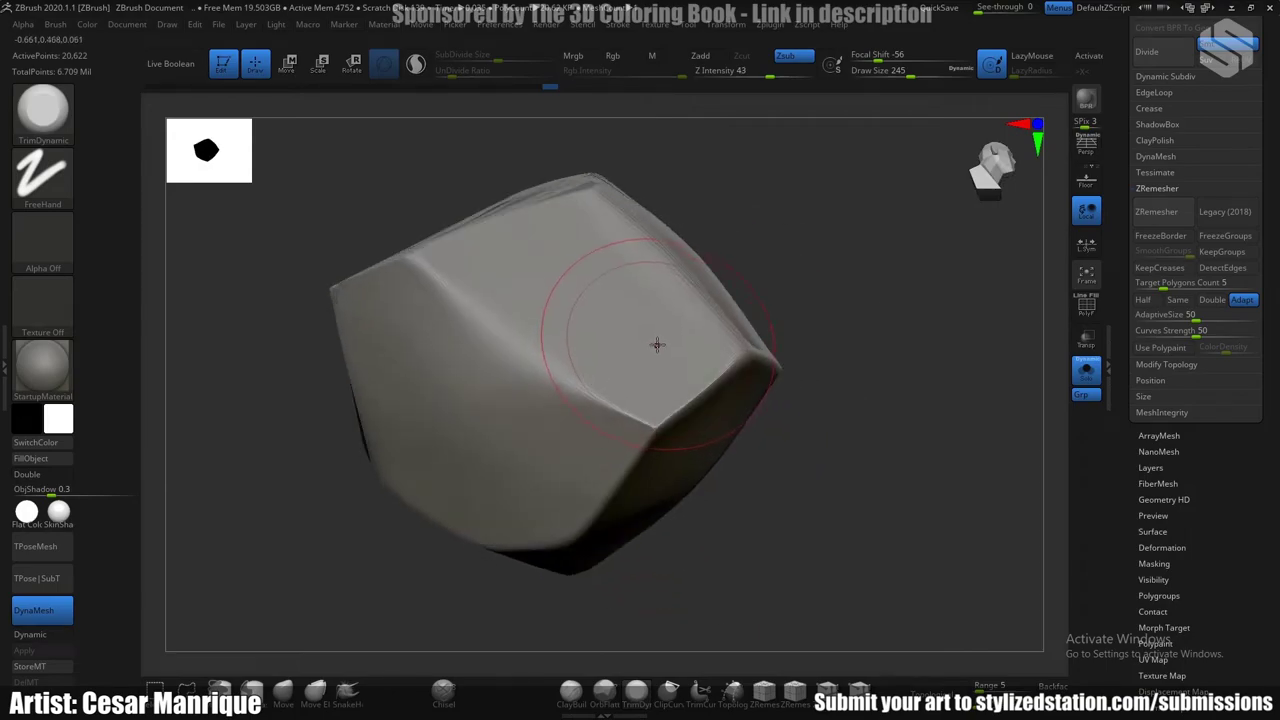
pyautogui.moveTo(477, 355); pyautogui.dragTo(486, 341, button='right')
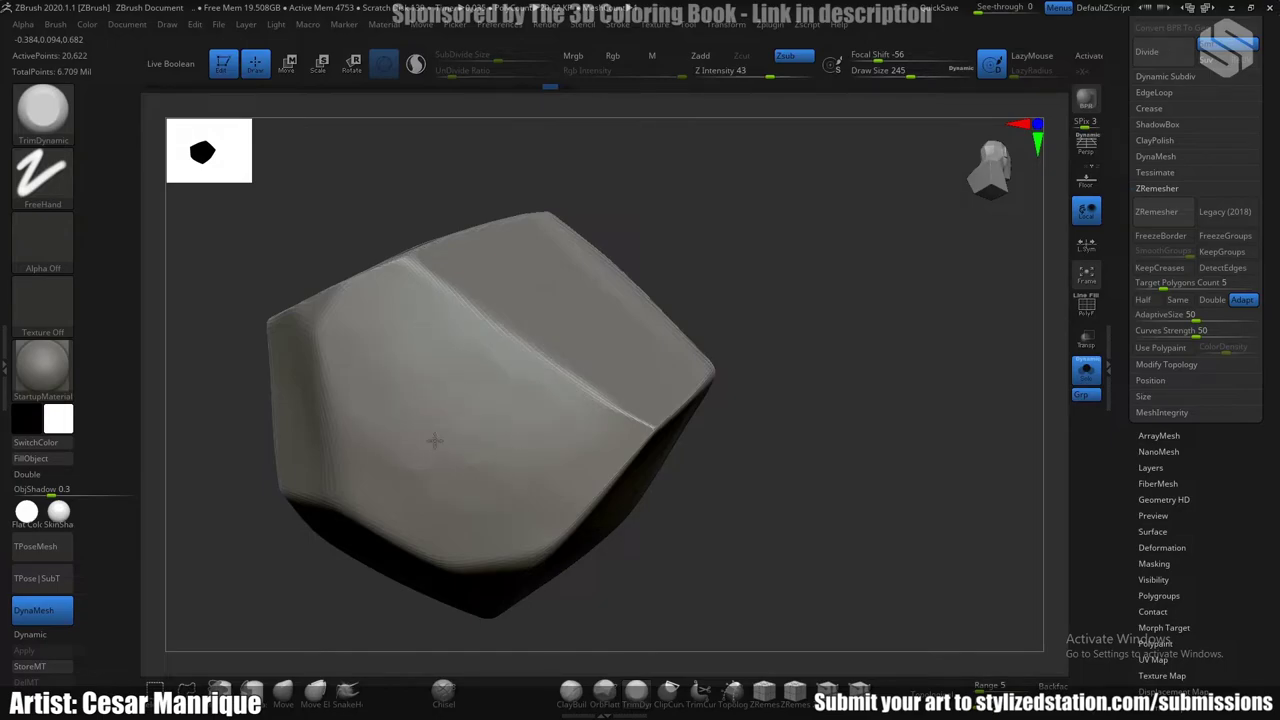
pyautogui.moveTo(434, 440)
pyautogui.mouseDown(button='right')
pyautogui.moveTo(730, 392)
pyautogui.moveTo(625, 360)
pyautogui.moveTo(600, 328)
pyautogui.mouseUp(button='right')
pyautogui.hotkey('shift', 'f')
pyautogui.hotkey('shift', 'f')
pyautogui.rightClick(592, 331)
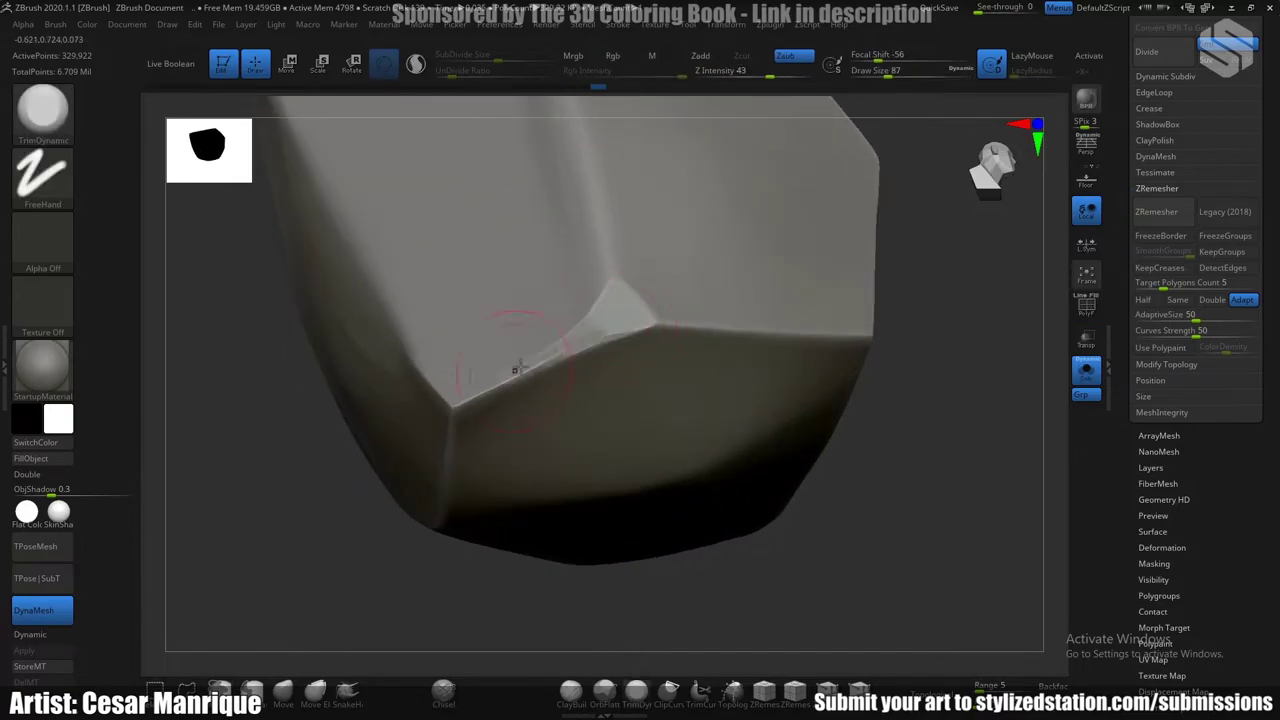
# Trim small irregular bevels into the corners and sharp edges with TrimDynamic at draw size 77.
pyautogui.press('space')
pyautogui.moveTo(621, 320)
pyautogui.mouseDown()
pyautogui.moveTo(586, 329)
pyautogui.moveTo(648, 314)
pyautogui.moveTo(682, 322)
pyautogui.mouseUp()
pyautogui.keyDown('ctrl'); pyautogui.moveTo(723, 323); pyautogui.dragTo(690, 330, button='right'); pyautogui.keyUp('ctrl')
pyautogui.moveTo(690, 330)
pyautogui.mouseDown(button='right')
pyautogui.moveTo(680, 300)
pyautogui.moveTo(704, 306)
pyautogui.mouseUp(button='right')
pyautogui.moveTo(704, 306)
pyautogui.mouseDown(button='right')
pyautogui.moveTo(697, 271)
pyautogui.moveTo(711, 285)
pyautogui.mouseUp(button='right')
pyautogui.moveTo(499, 287)
pyautogui.keyDown('alt'); pyautogui.mouseDown(button='right')
pyautogui.moveTo(551, 314)
pyautogui.moveTo(564, 356)
pyautogui.mouseUp(button='right'); pyautogui.keyUp('alt')
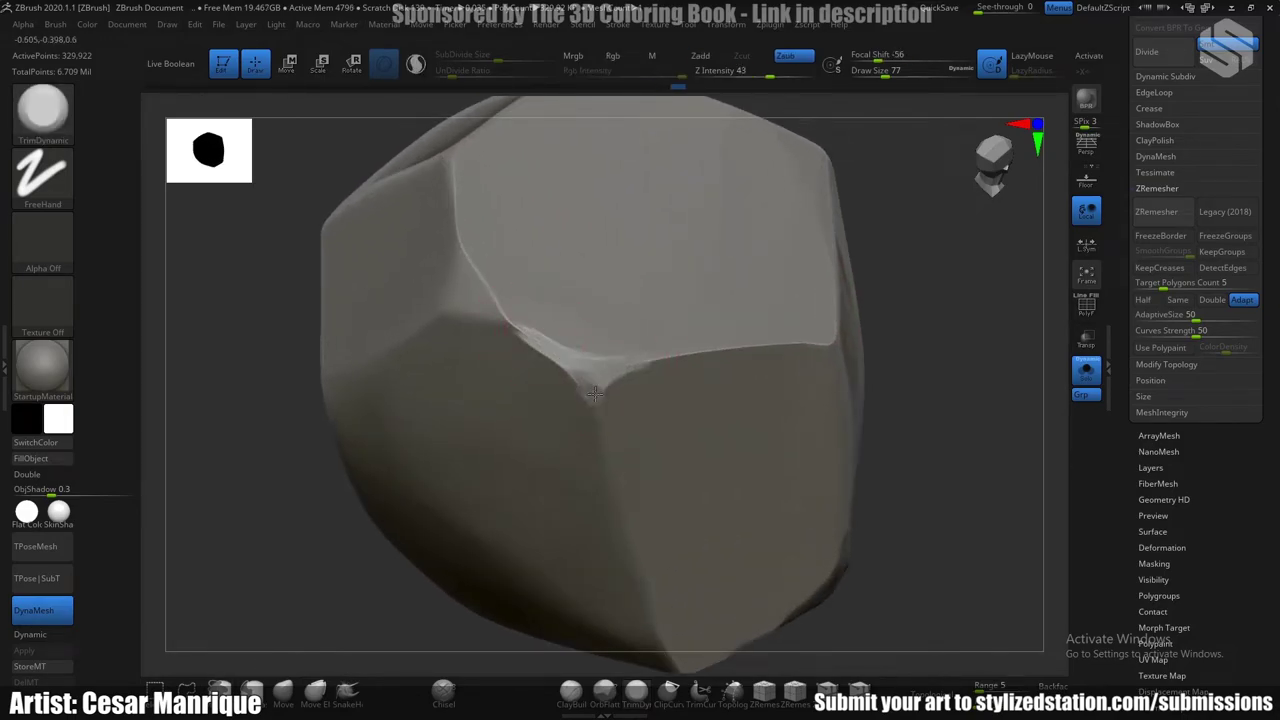
pyautogui.moveTo(595, 394); pyautogui.dragTo(606, 388)
pyautogui.moveTo(606, 388)
pyautogui.keyDown('ctrl'); pyautogui.mouseDown(button='right')
pyautogui.moveTo(546, 306)
pyautogui.moveTo(646, 306)
pyautogui.moveTo(600, 316)
pyautogui.moveTo(601, 366)
pyautogui.mouseUp(button='right'); pyautogui.keyUp('ctrl')
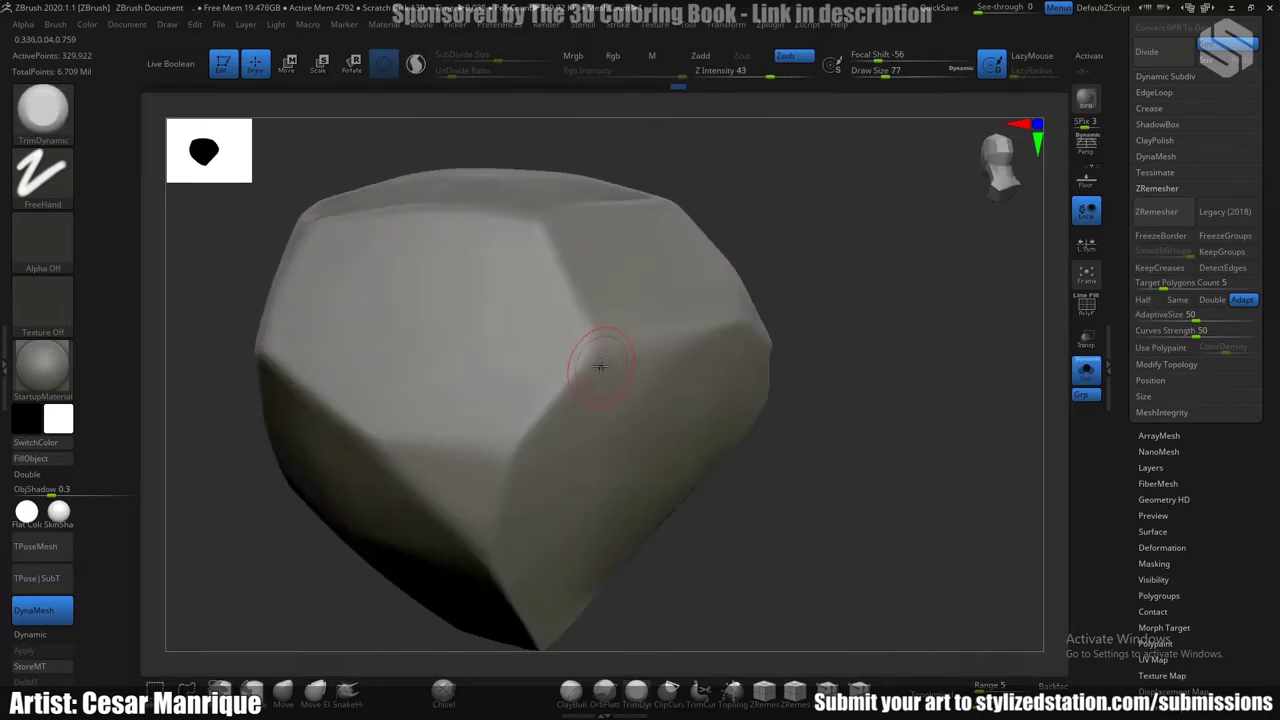
# Raise the TrimDynamic draw size to 318 and flatten the broad facets around the rock's lower side.
pyautogui.press('space')
pyautogui.moveTo(601, 366); pyautogui.dragTo(630, 364)
pyautogui.moveTo(620, 357); pyautogui.dragTo(606, 343, button='right')
pyautogui.moveTo(604, 408)
pyautogui.mouseDown()
pyautogui.moveTo(586, 447)
pyautogui.moveTo(525, 450)
pyautogui.moveTo(550, 400)
pyautogui.moveTo(640, 420)
pyautogui.moveTo(703, 390)
pyautogui.moveTo(596, 502)
pyautogui.mouseUp()
pyautogui.hotkey('ctrl', 'z')
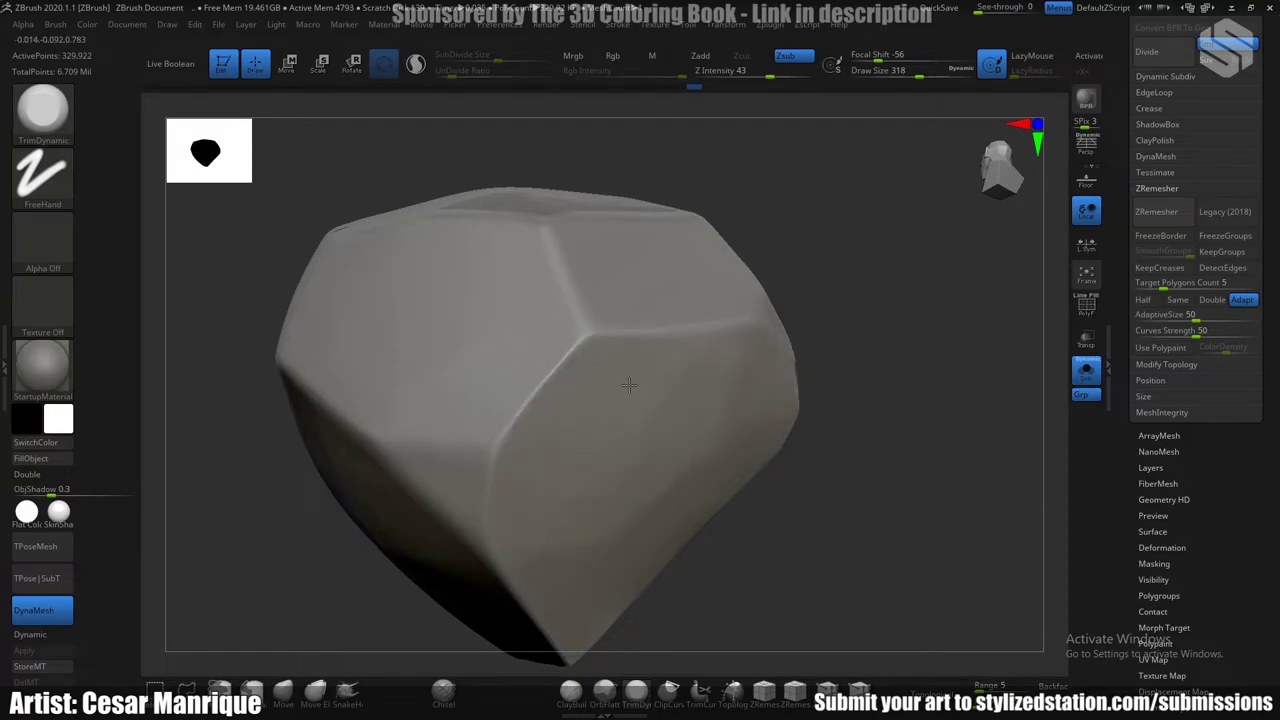
pyautogui.moveTo(624, 313); pyautogui.dragTo(614, 371, button='right')
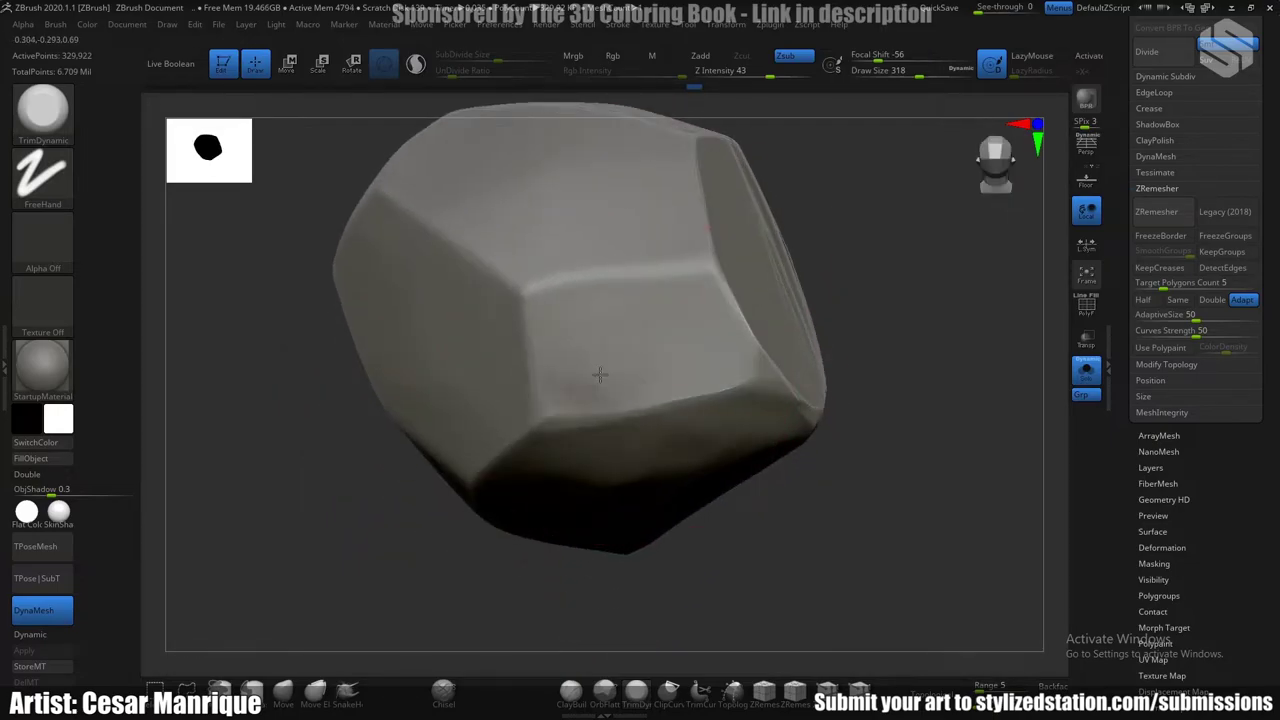
pyautogui.moveTo(600, 375); pyautogui.dragTo(600, 470)
# Reduce the TrimDynamic draw size to 108 and trim the edge and corner between the adjoining side facets.
pyautogui.moveTo(600, 450); pyautogui.dragTo(623, 318, button='right')
pyautogui.press('space')
pyautogui.moveTo(622, 342); pyautogui.dragTo(572, 345)
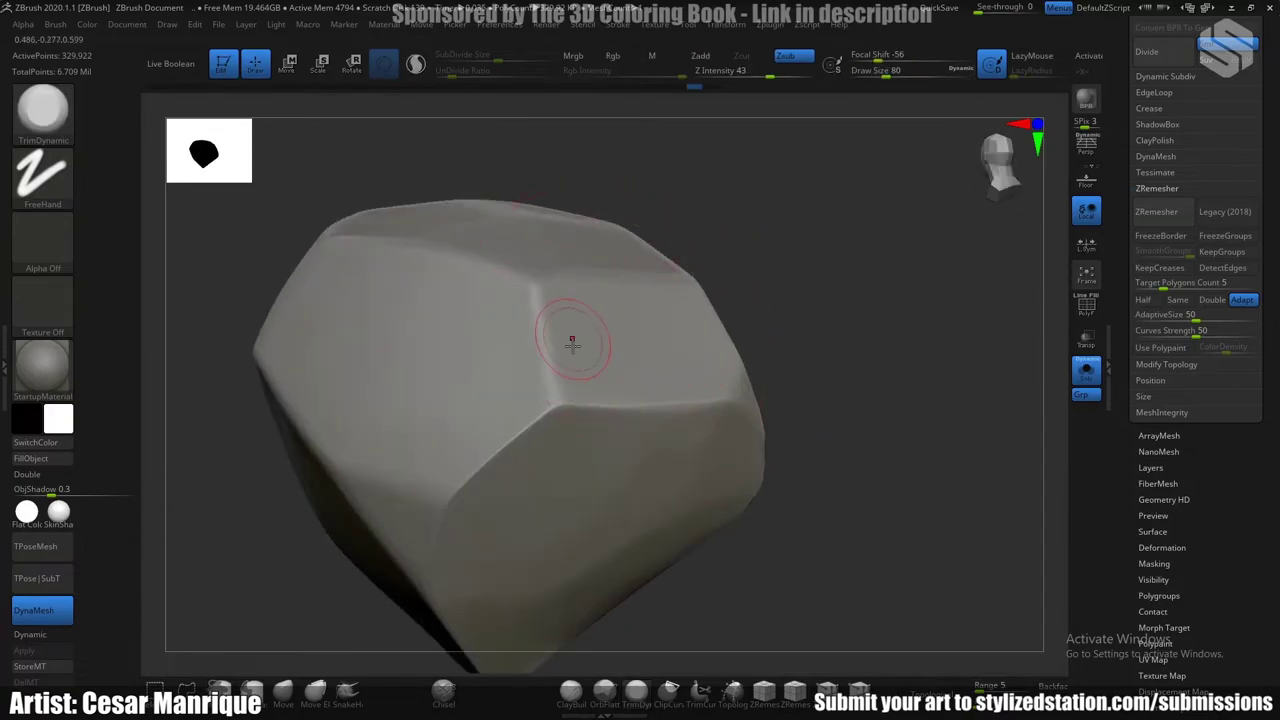
pyautogui.hotkey('ctrl', 'z')
pyautogui.moveTo(553, 392)
pyautogui.mouseDown()
pyautogui.moveTo(559, 402)
pyautogui.moveTo(566, 364)
pyautogui.mouseUp()
pyautogui.press('space')
pyautogui.keyDown('ctrl'); pyautogui.moveTo(566, 363); pyautogui.dragTo(563, 384, button='right'); pyautogui.keyUp('ctrl')
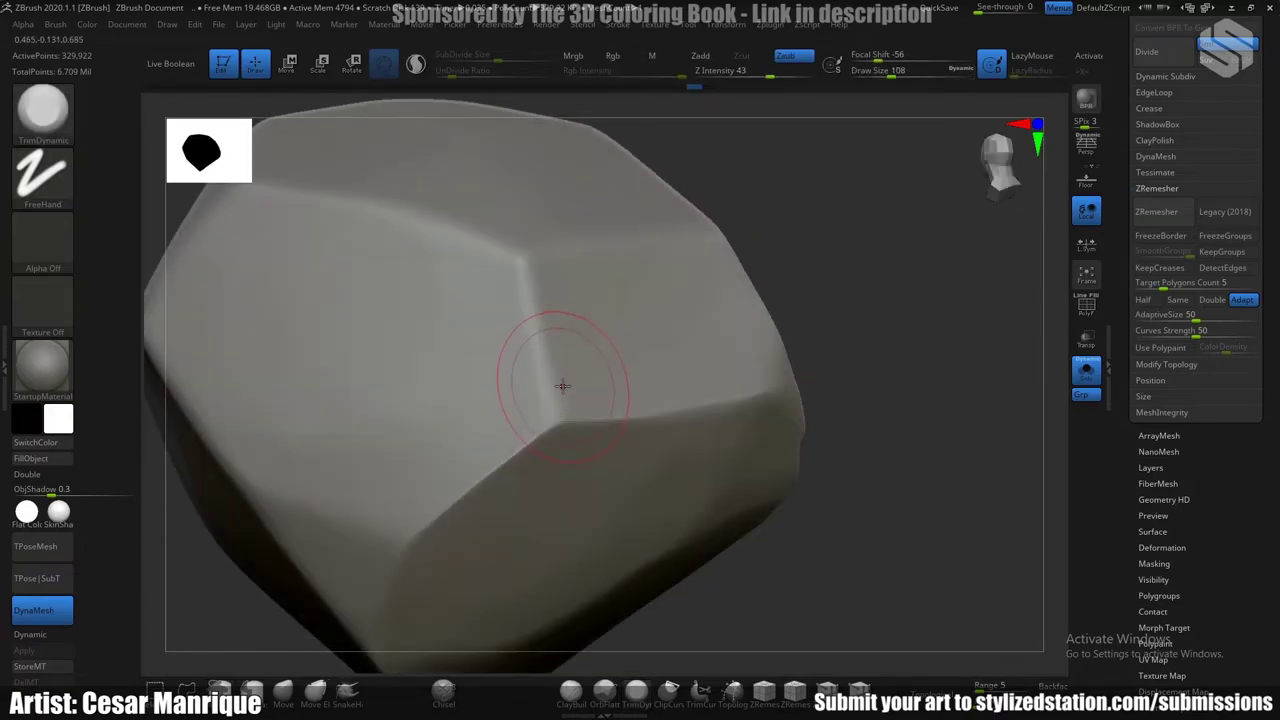
pyautogui.moveTo(563, 384)
pyautogui.mouseDown()
pyautogui.moveTo(551, 412)
pyautogui.moveTo(513, 436)
pyautogui.moveTo(543, 416)
pyautogui.mouseUp()
pyautogui.hotkey('ctrl', 'z')
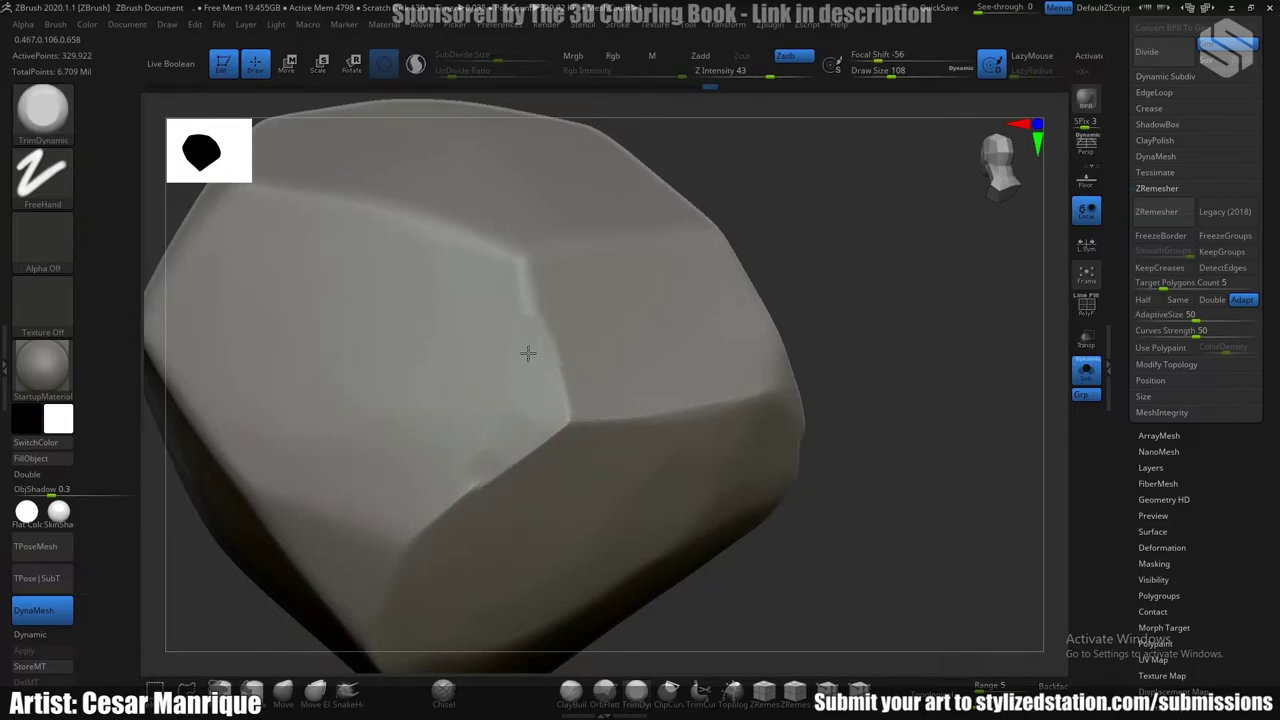
# Reduce the TrimDynamic draw size to 59 and trim an irregular bevel along the edge and corner between the side facets.
pyautogui.moveTo(513, 434); pyautogui.dragTo(494, 451)
pyautogui.press('space')
pyautogui.moveTo(534, 393); pyautogui.dragTo(523, 392)
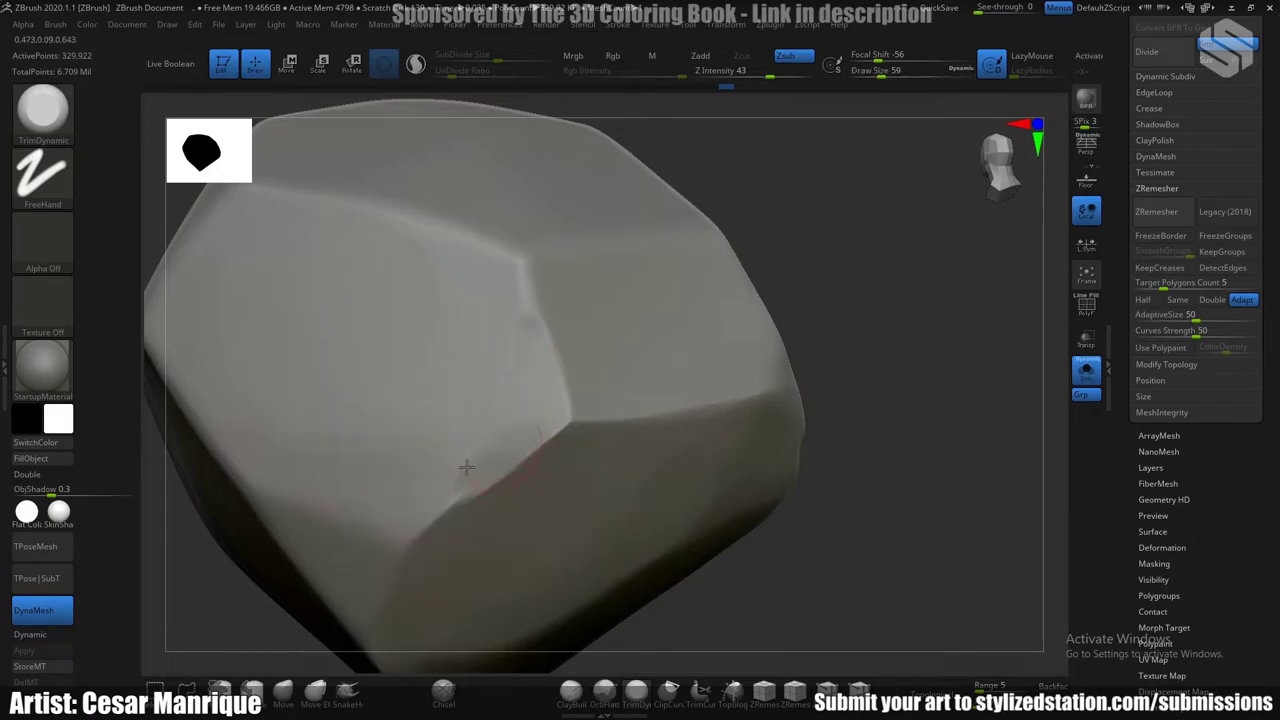
pyautogui.moveTo(469, 485); pyautogui.dragTo(438, 512)
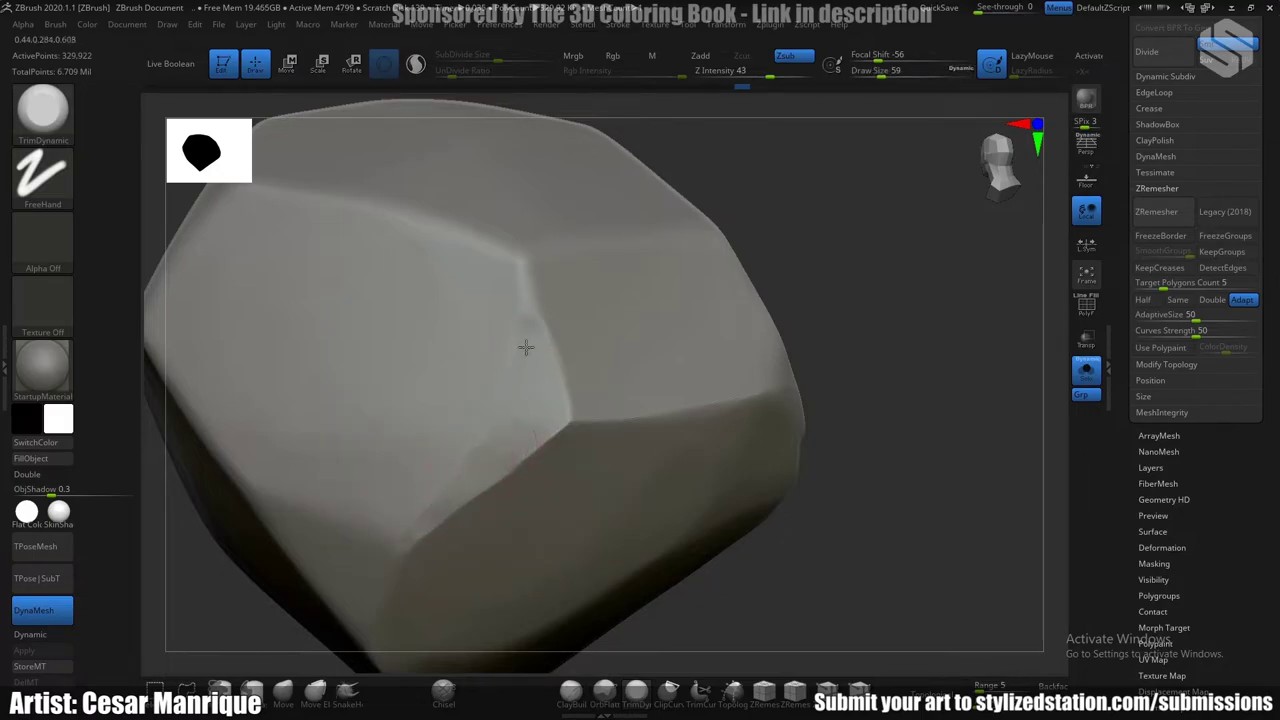
pyautogui.moveTo(522, 295)
pyautogui.mouseDown()
pyautogui.moveTo(507, 429)
pyautogui.moveTo(503, 400)
pyautogui.mouseUp()
pyautogui.moveTo(532, 325); pyautogui.dragTo(610, 281, button='right')
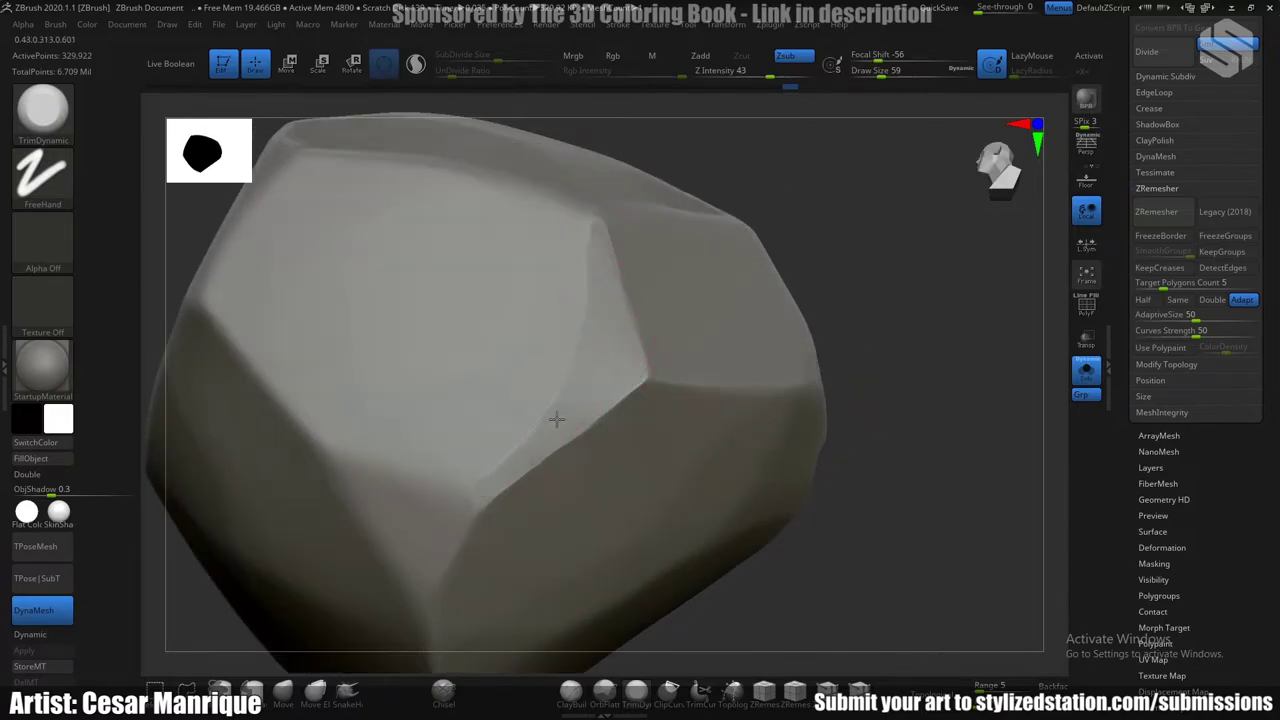
pyautogui.moveTo(556, 420)
pyautogui.mouseDown(button='right')
pyautogui.moveTo(543, 257)
pyautogui.moveTo(602, 298)
pyautogui.mouseUp(button='right')
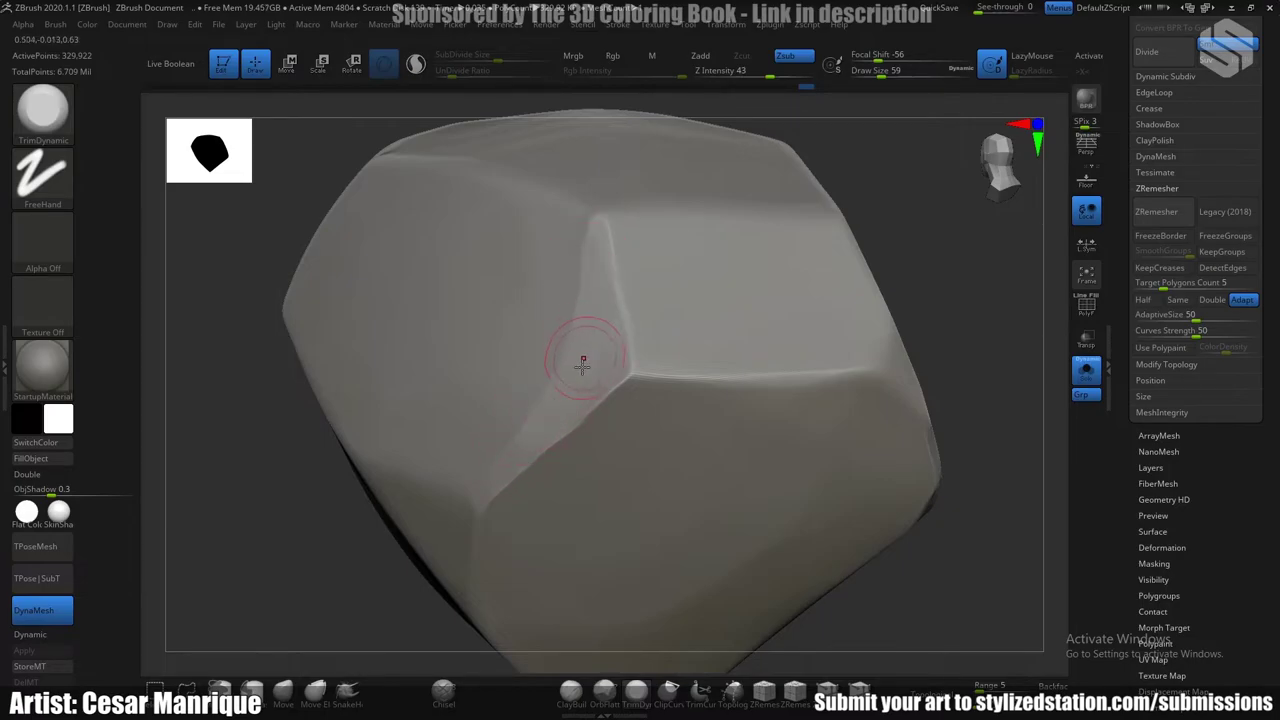
pyautogui.moveTo(582, 384); pyautogui.dragTo(514, 362, button='right')
pyautogui.moveTo(608, 276)
pyautogui.mouseDown(button='right')
pyautogui.moveTo(597, 284)
pyautogui.moveTo(571, 214)
pyautogui.mouseUp(button='right')
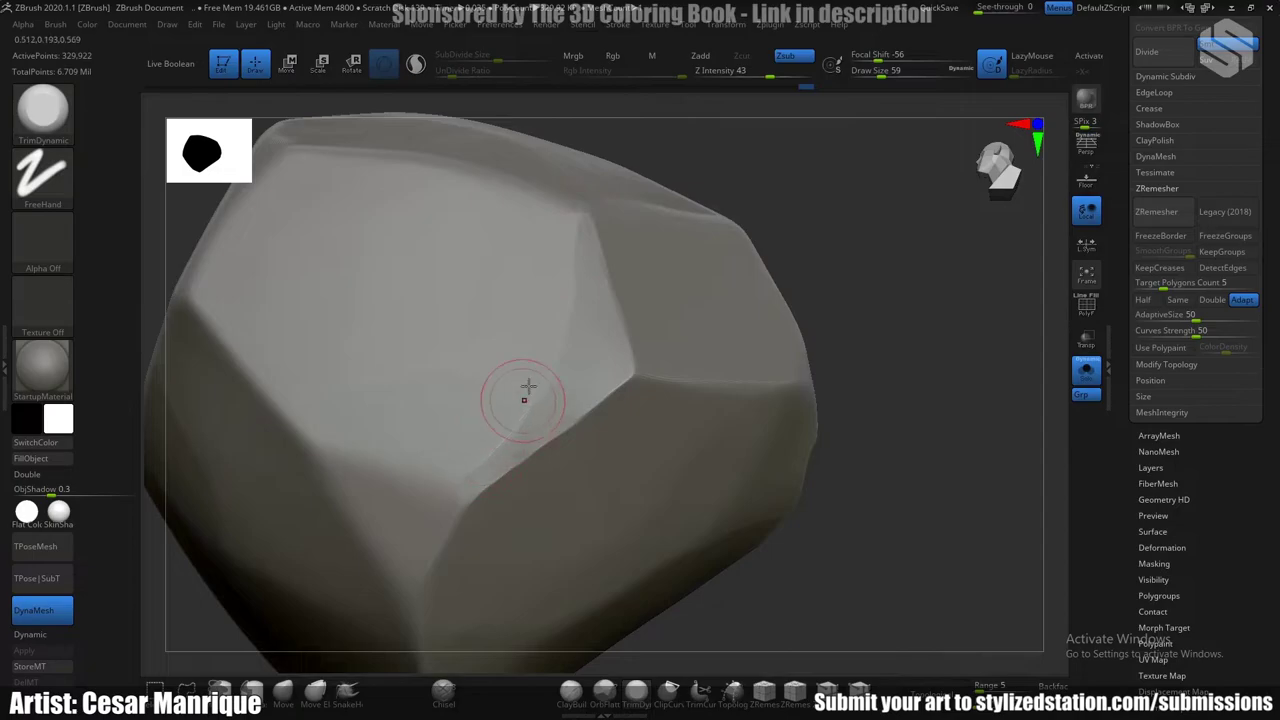
pyautogui.moveTo(580, 280); pyautogui.dragTo(560, 220, button='right')
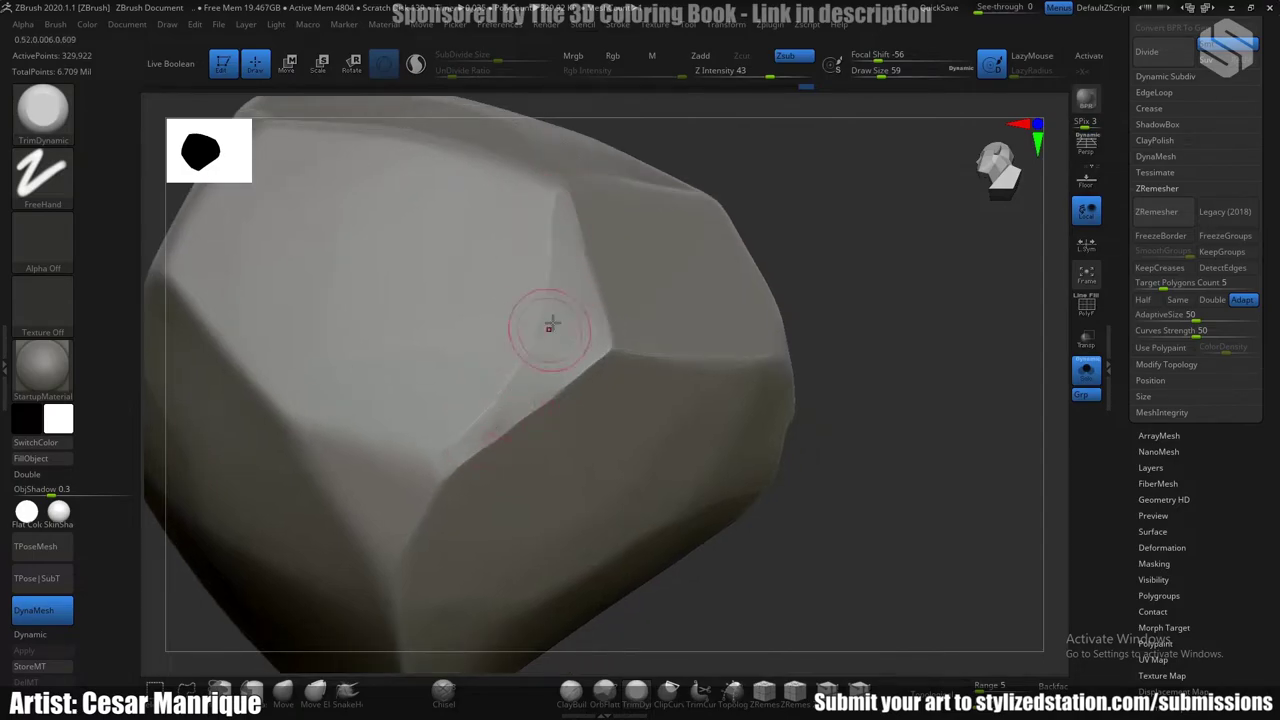
pyautogui.moveTo(532, 384)
pyautogui.mouseDown(button='right')
pyautogui.moveTo(563, 380)
pyautogui.moveTo(564, 323)
pyautogui.moveTo(597, 351)
pyautogui.moveTo(617, 334)
pyautogui.moveTo(531, 266)
pyautogui.moveTo(561, 307)
pyautogui.moveTo(542, 293)
pyautogui.moveTo(566, 246)
pyautogui.moveTo(528, 259)
pyautogui.moveTo(646, 266)
pyautogui.moveTo(600, 323)
pyautogui.moveTo(550, 436)
pyautogui.moveTo(570, 440)
pyautogui.moveTo(697, 323)
pyautogui.moveTo(619, 346)
pyautogui.moveTo(686, 323)
pyautogui.moveTo(666, 277)
pyautogui.mouseUp(button='right')
# Flatten the large facet on another side of the rock with TrimDynamic at draw sizes 228 and 149.
pyautogui.press('space')
pyautogui.press('space')
pyautogui.moveTo(716, 296); pyautogui.dragTo(745, 296)
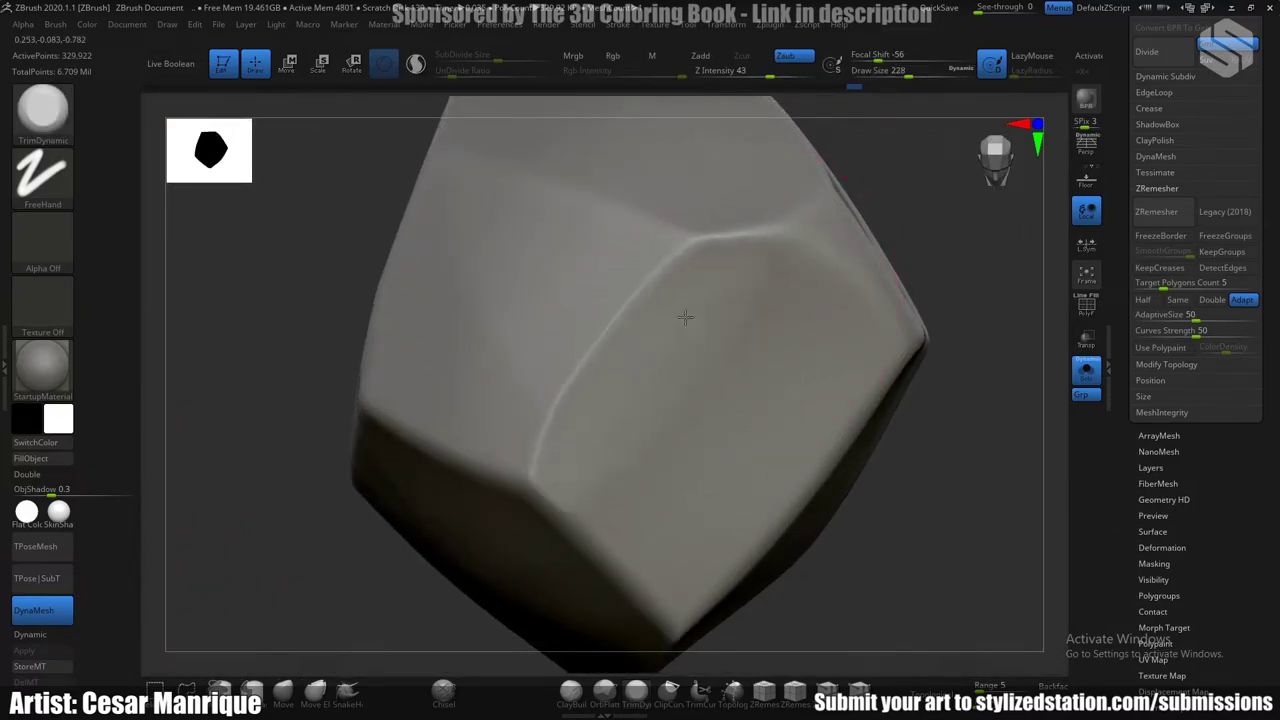
pyautogui.press('space')
pyautogui.moveTo(654, 332); pyautogui.dragTo(640, 332)
pyautogui.moveTo(657, 448)
pyautogui.mouseDown()
pyautogui.moveTo(603, 500)
pyautogui.moveTo(615, 512)
pyautogui.mouseUp()
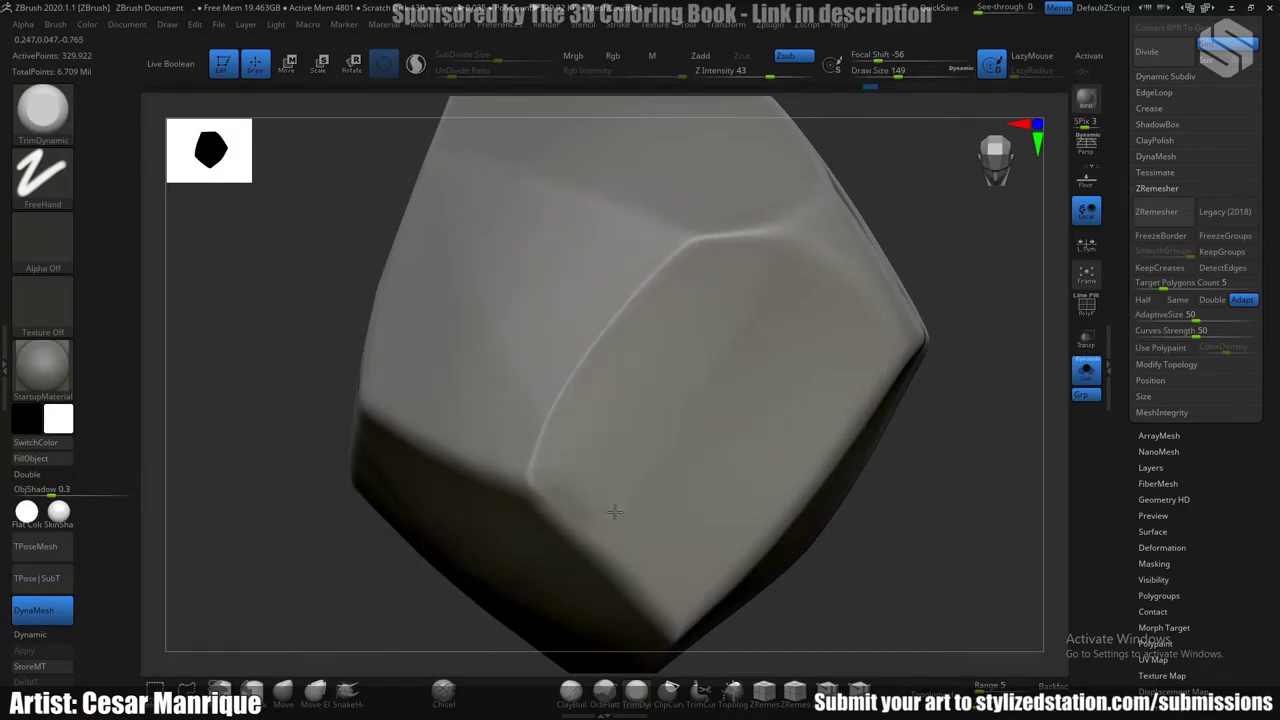
pyautogui.moveTo(639, 326); pyautogui.dragTo(632, 382, button='right')
# Reduce the TrimDynamic draw size to 39 and cut a small chip into the curved edge between two facets.
pyautogui.press('space')
pyautogui.moveTo(626, 342); pyautogui.dragTo(606, 342)
pyautogui.moveTo(612, 335)
pyautogui.mouseDown(button='right')
pyautogui.moveTo(655, 262)
pyautogui.moveTo(595, 338)
pyautogui.mouseUp(button='right')
pyautogui.press('space')
pyautogui.moveTo(595, 338); pyautogui.dragTo(603, 336)
pyautogui.moveTo(603, 336); pyautogui.dragTo(596, 304, button='right')
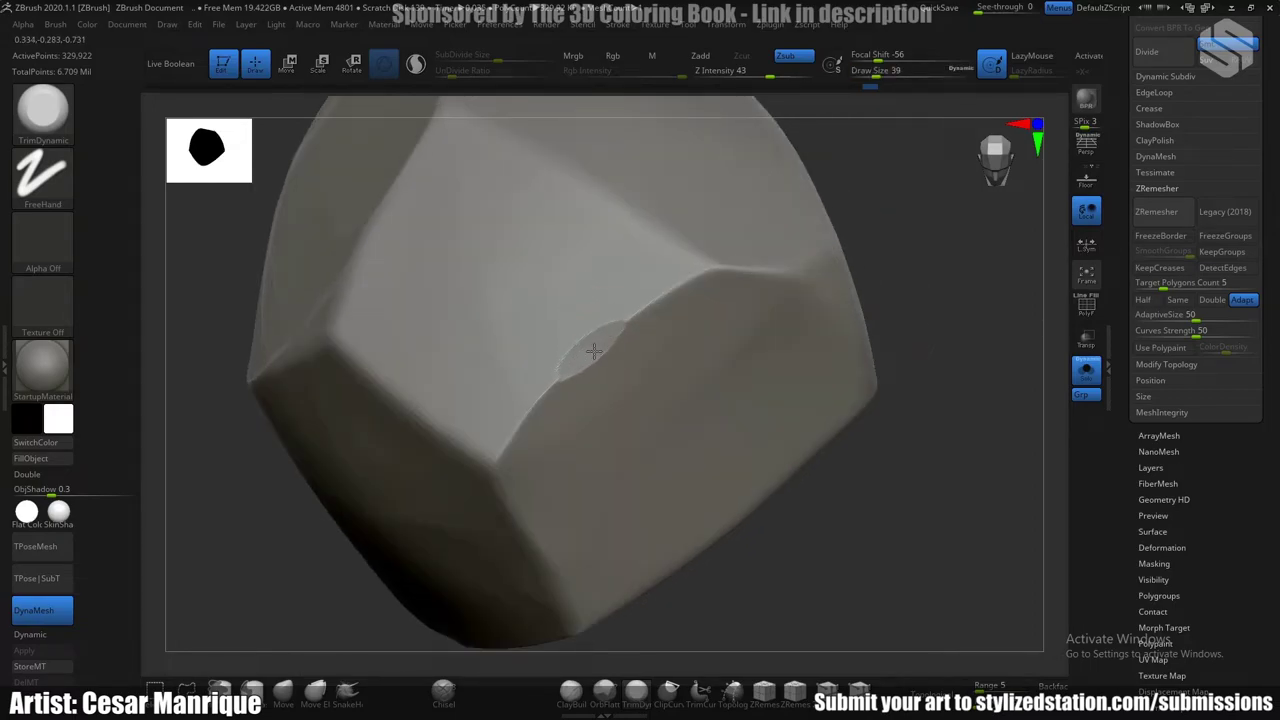
pyautogui.moveTo(589, 350); pyautogui.dragTo(609, 371, button='right')
pyautogui.moveTo(678, 332)
pyautogui.mouseDown(button='right')
pyautogui.moveTo(614, 366)
pyautogui.moveTo(651, 400)
pyautogui.moveTo(656, 387)
pyautogui.moveTo(603, 306)
pyautogui.moveTo(345, 221)
pyautogui.mouseUp(button='right')
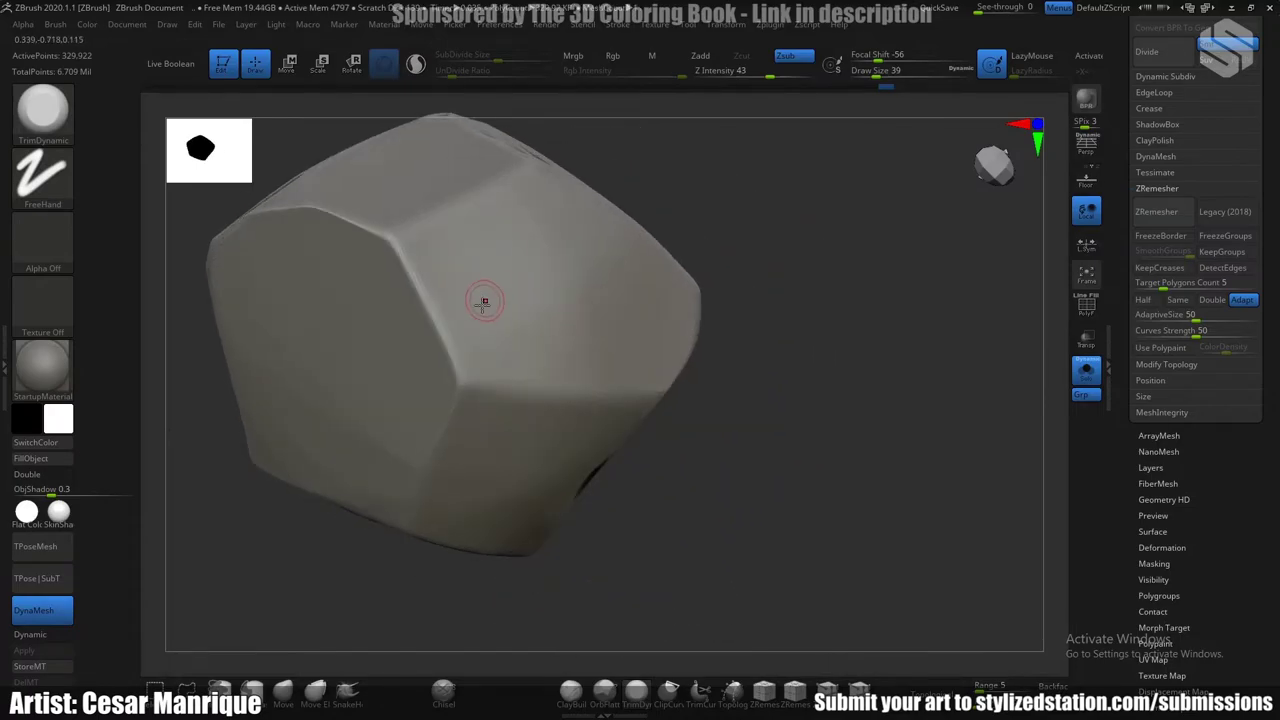
# Choose the Orb_Rock_Detail brush and set its draw size to 324 and Z Intensity to 7.
pyautogui.press('b')
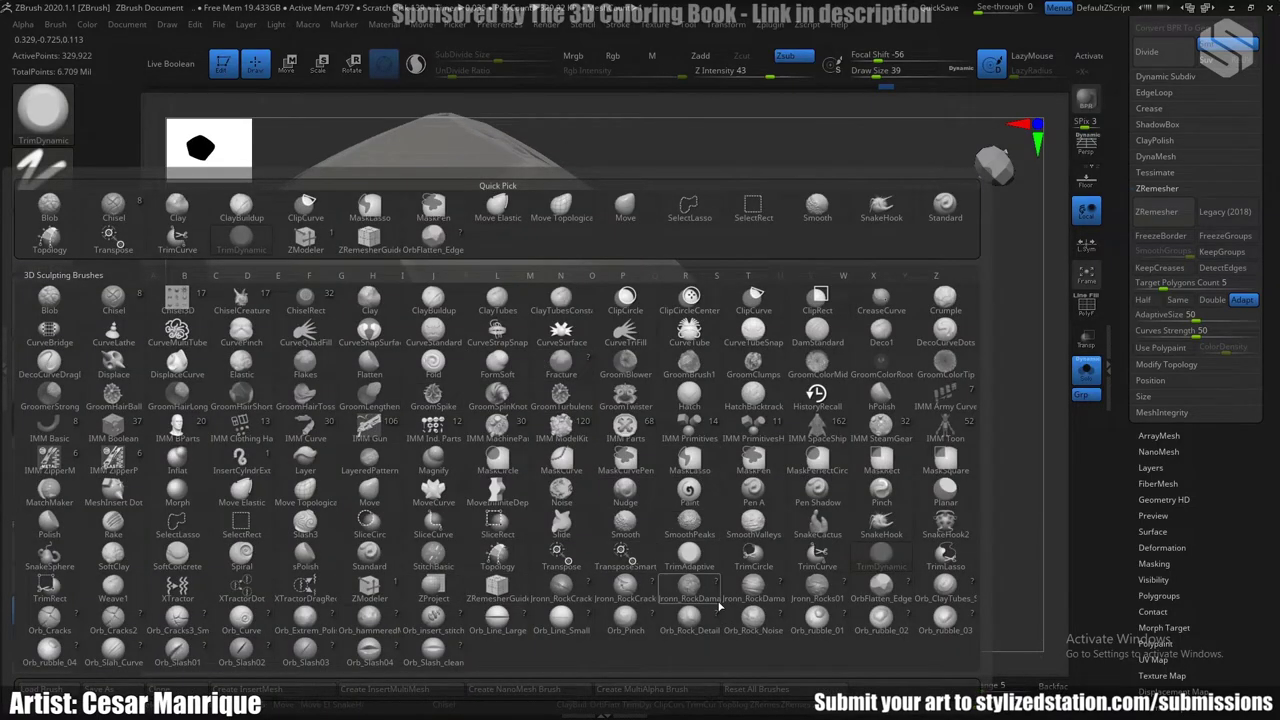
pyautogui.click(692, 625)
pyautogui.moveTo(640, 520)
pyautogui.keyDown('ctrl'); pyautogui.mouseDown(button='right')
pyautogui.moveTo(597, 403)
pyautogui.moveTo(626, 300)
pyautogui.moveTo(591, 354)
pyautogui.moveTo(543, 273)
pyautogui.moveTo(580, 360)
pyautogui.moveTo(582, 412)
pyautogui.mouseUp(button='right'); pyautogui.keyUp('ctrl')
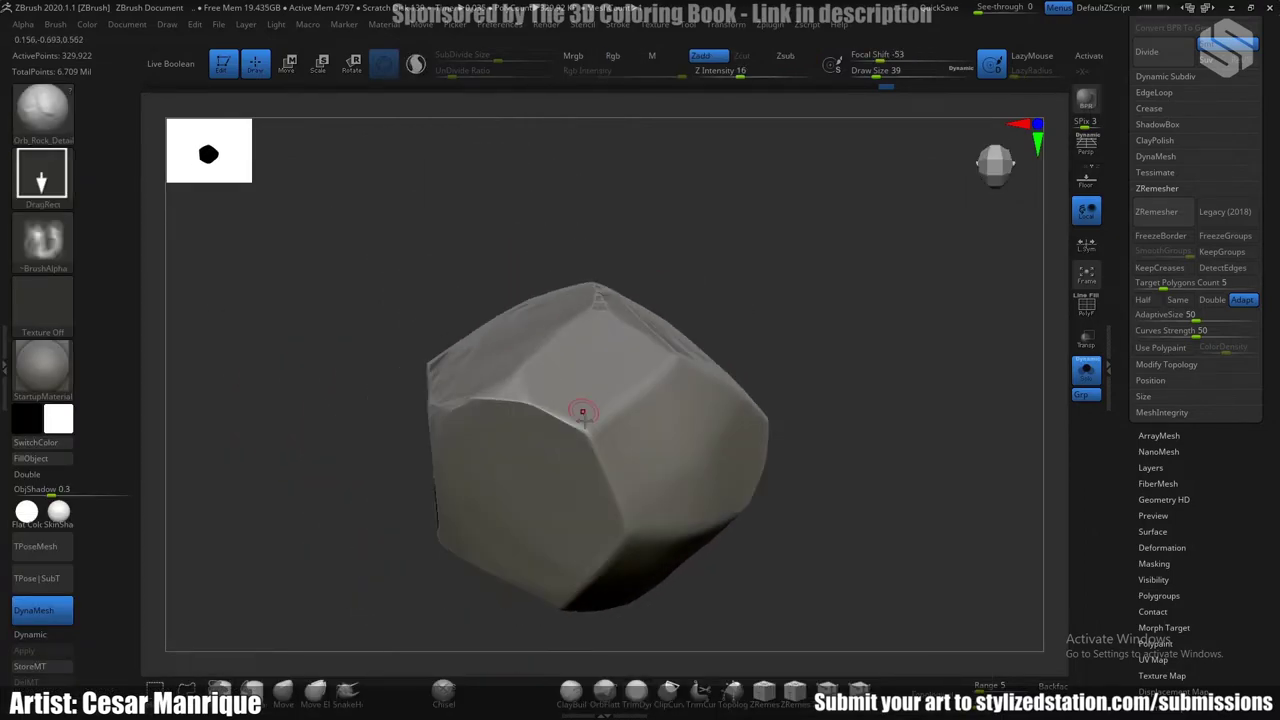
pyautogui.moveTo(628, 497)
pyautogui.mouseDown(button='right')
pyautogui.moveTo(563, 340)
pyautogui.moveTo(577, 423)
pyautogui.mouseUp(button='right')
pyautogui.press('space')
pyautogui.moveTo(548, 345); pyautogui.dragTo(605, 343)
pyautogui.moveTo(598, 410)
pyautogui.keyDown('ctrl'); pyautogui.mouseDown(button='right')
pyautogui.moveTo(574, 357)
pyautogui.moveTo(591, 320)
pyautogui.mouseUp(button='right'); pyautogui.keyUp('ctrl')
pyautogui.press('space')
pyautogui.moveTo(594, 373); pyautogui.dragTo(572, 373)
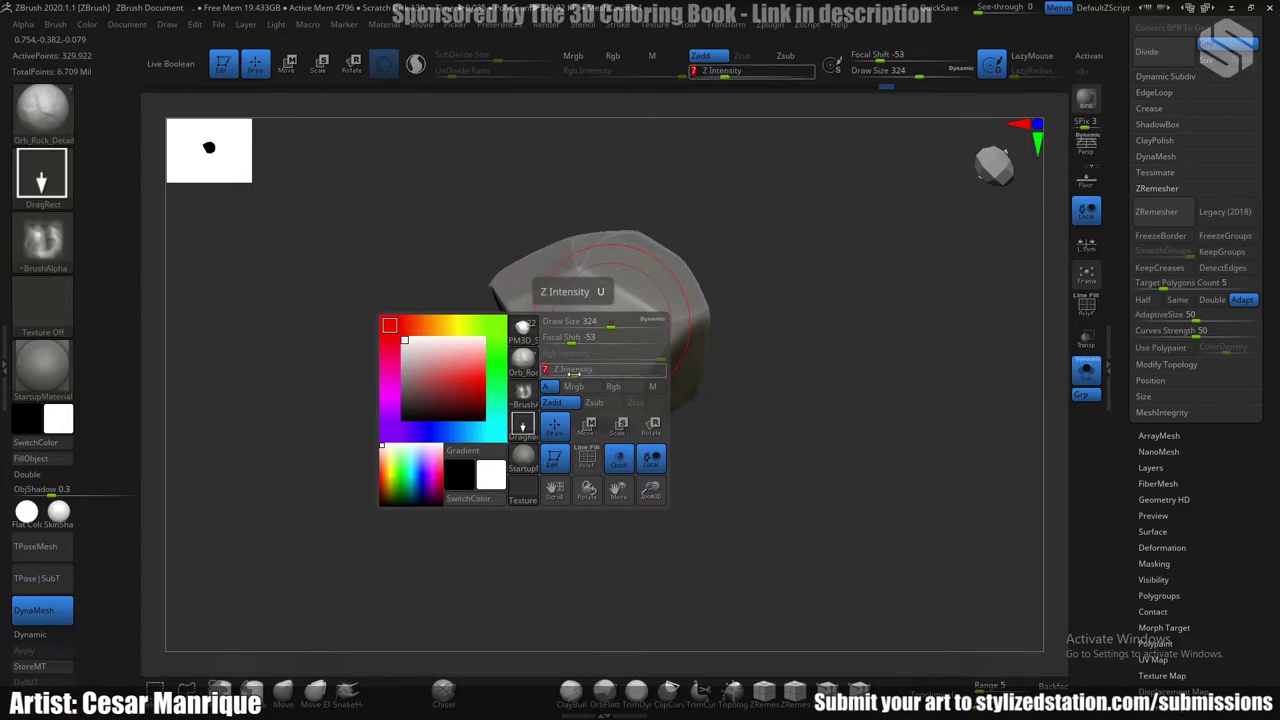
pyautogui.moveTo(606, 350); pyautogui.dragTo(580, 358, button='right')
# Raise the Orb_Rock_Detail Z Intensity to 16 and stamp rocky surface detail onto the rock's facets.
pyautogui.press('space')
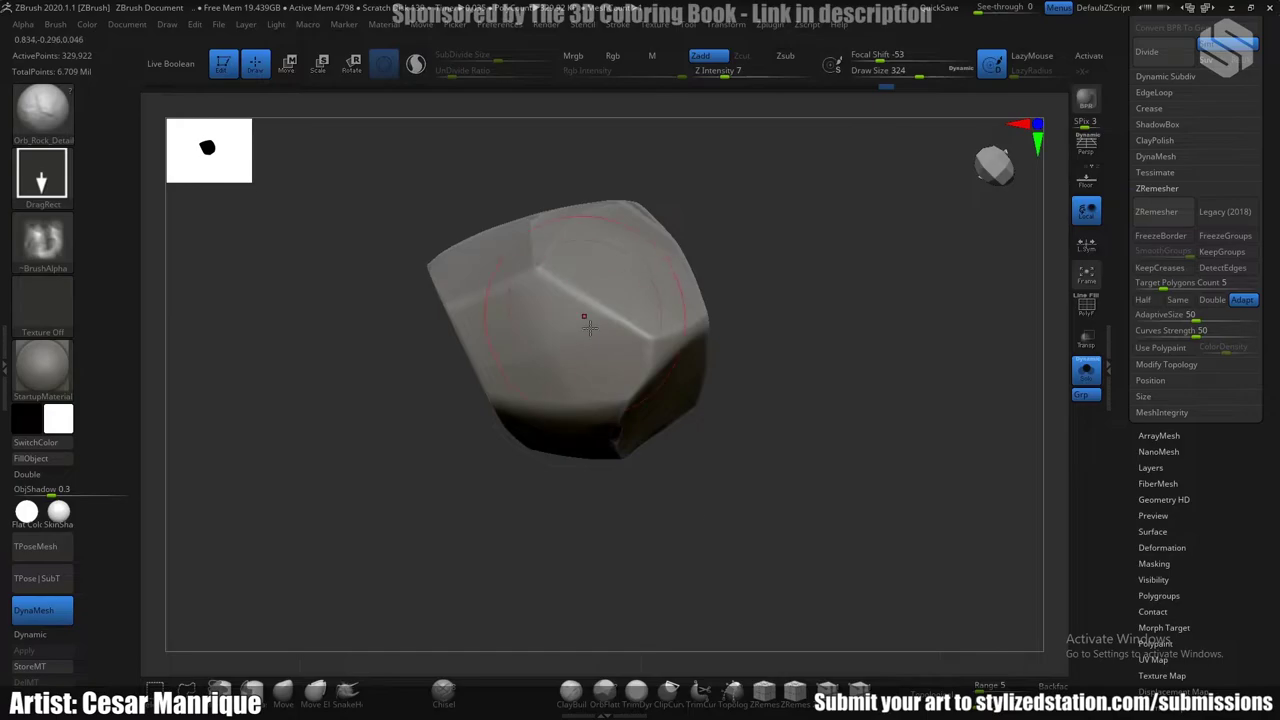
pyautogui.press('space')
pyautogui.moveTo(567, 374); pyautogui.dragTo(573, 377)
pyautogui.press('b')
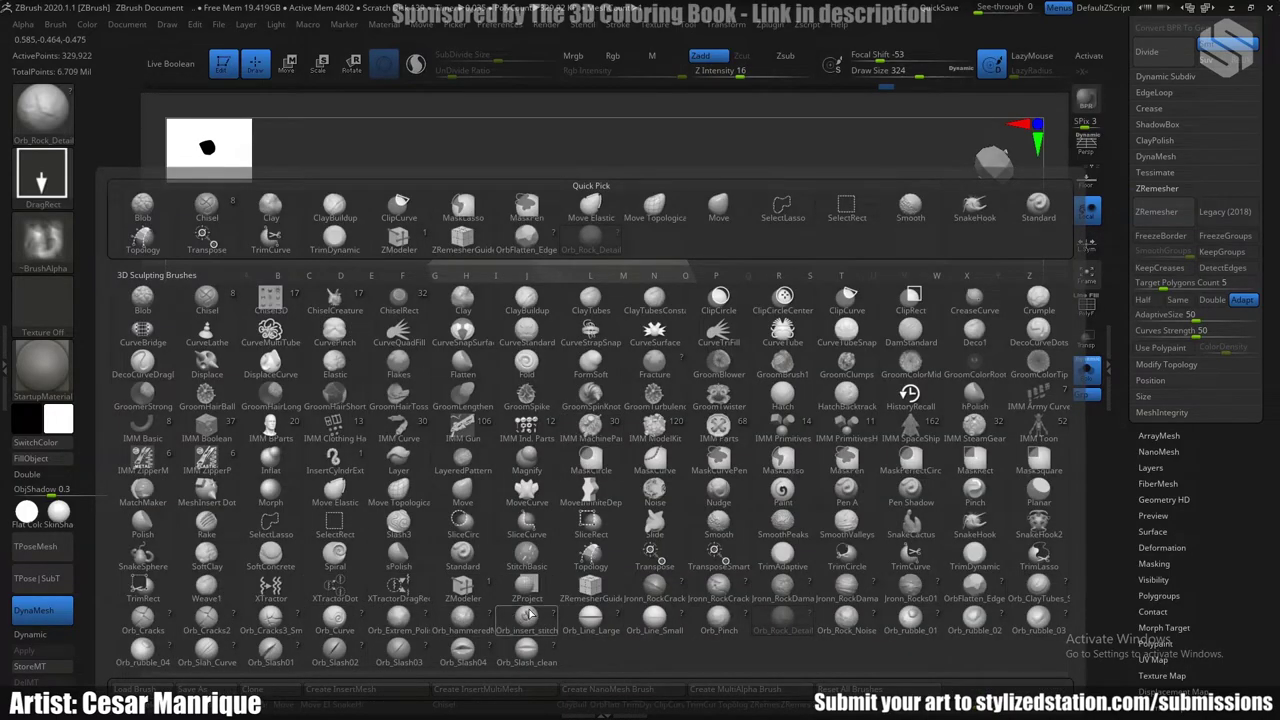
pyautogui.click(525, 300)
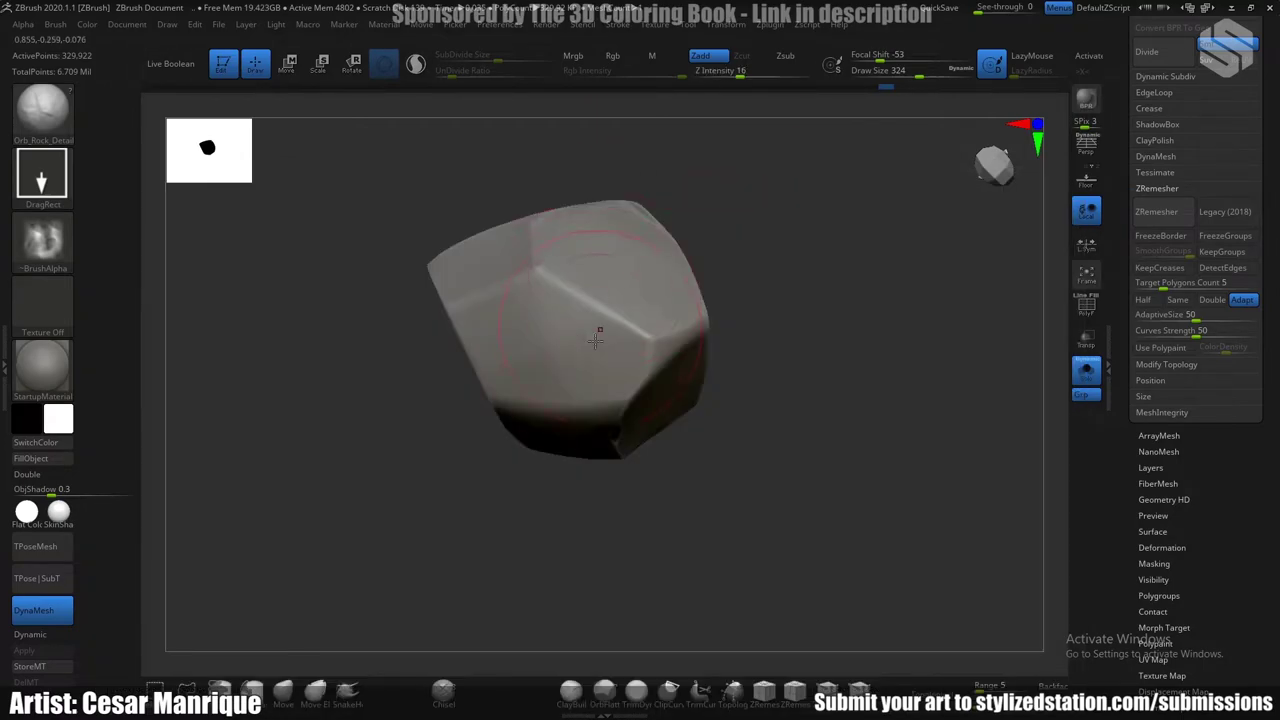
pyautogui.moveTo(628, 510); pyautogui.dragTo(595, 280)
pyautogui.moveTo(714, 559); pyautogui.dragTo(580, 262)
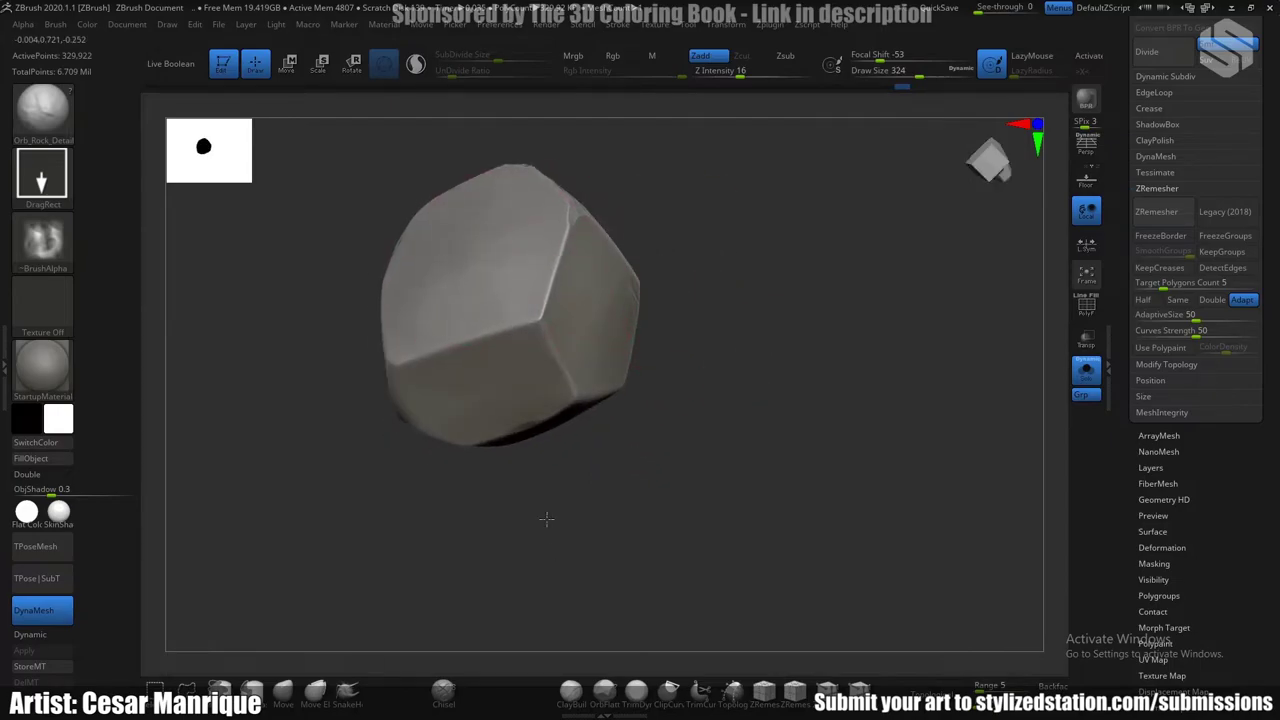
pyautogui.moveTo(546, 517)
pyautogui.mouseDown(button='right')
pyautogui.moveTo(660, 450)
pyautogui.moveTo(690, 327)
pyautogui.moveTo(617, 312)
pyautogui.mouseUp(button='right')
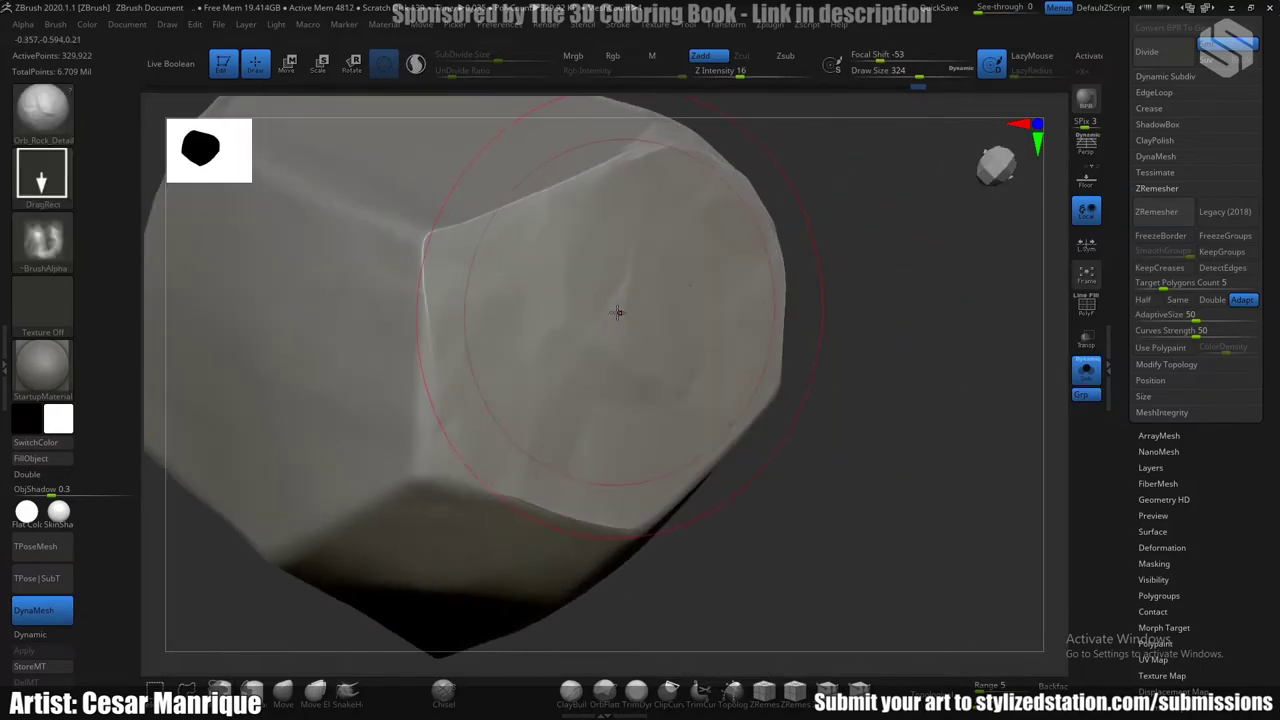
# Soften the stamped detail on the large facet with TrimDynamic at draw size 104.
pyautogui.press('b')
pyautogui.press('t')
pyautogui.press('d')
pyautogui.press('space')
pyautogui.moveTo(579, 270); pyautogui.dragTo(552, 266)
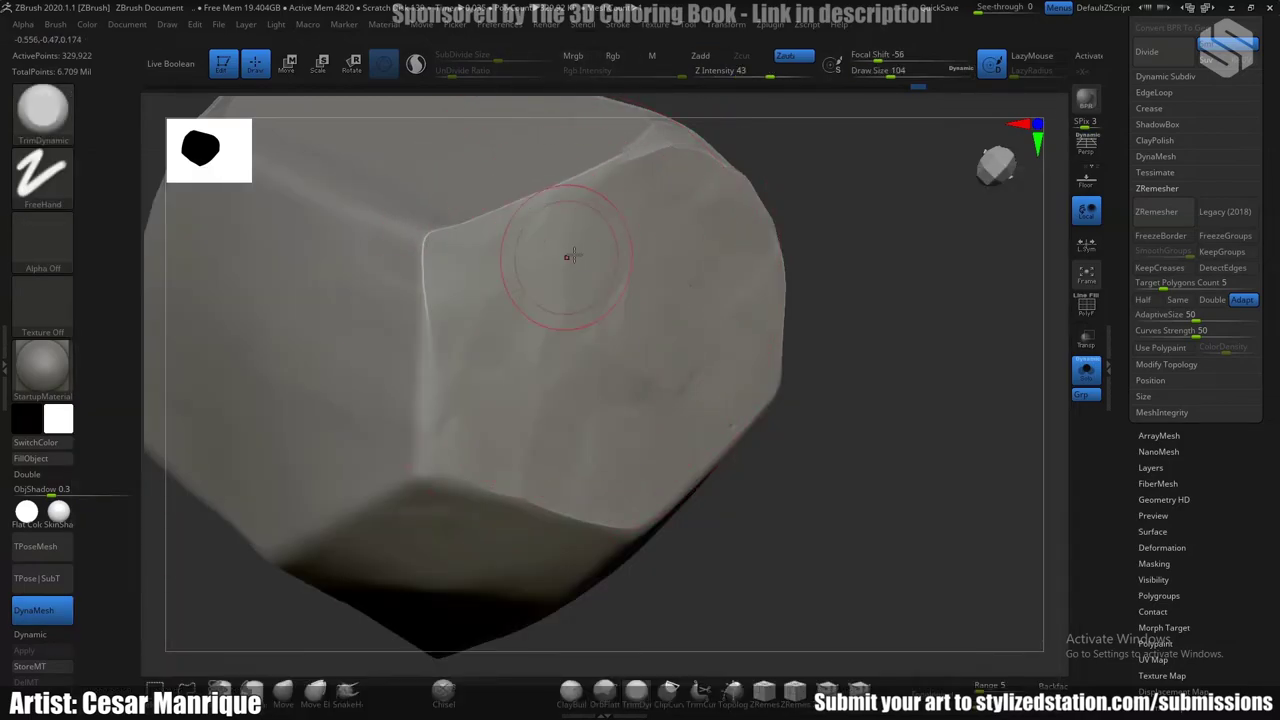
pyautogui.moveTo(568, 257)
pyautogui.mouseDown(button='right')
pyautogui.moveTo(683, 280)
pyautogui.moveTo(653, 248)
pyautogui.mouseUp(button='right')
pyautogui.moveTo(667, 348); pyautogui.dragTo(635, 336)
pyautogui.moveTo(650, 377); pyautogui.dragTo(674, 357, button='right')
# Raise the TrimDynamic draw size to 128 and flatten parts of the stamped detail across the facet.
pyautogui.moveTo(627, 212)
pyautogui.mouseDown(button='right')
pyautogui.moveTo(638, 222)
pyautogui.moveTo(591, 380)
pyautogui.moveTo(591, 341)
pyautogui.moveTo(531, 370)
pyautogui.mouseUp(button='right')
pyautogui.press('space')
pyautogui.moveTo(531, 370); pyautogui.dragTo(537, 371)
pyautogui.moveTo(527, 383); pyautogui.dragTo(519, 399, button='right')
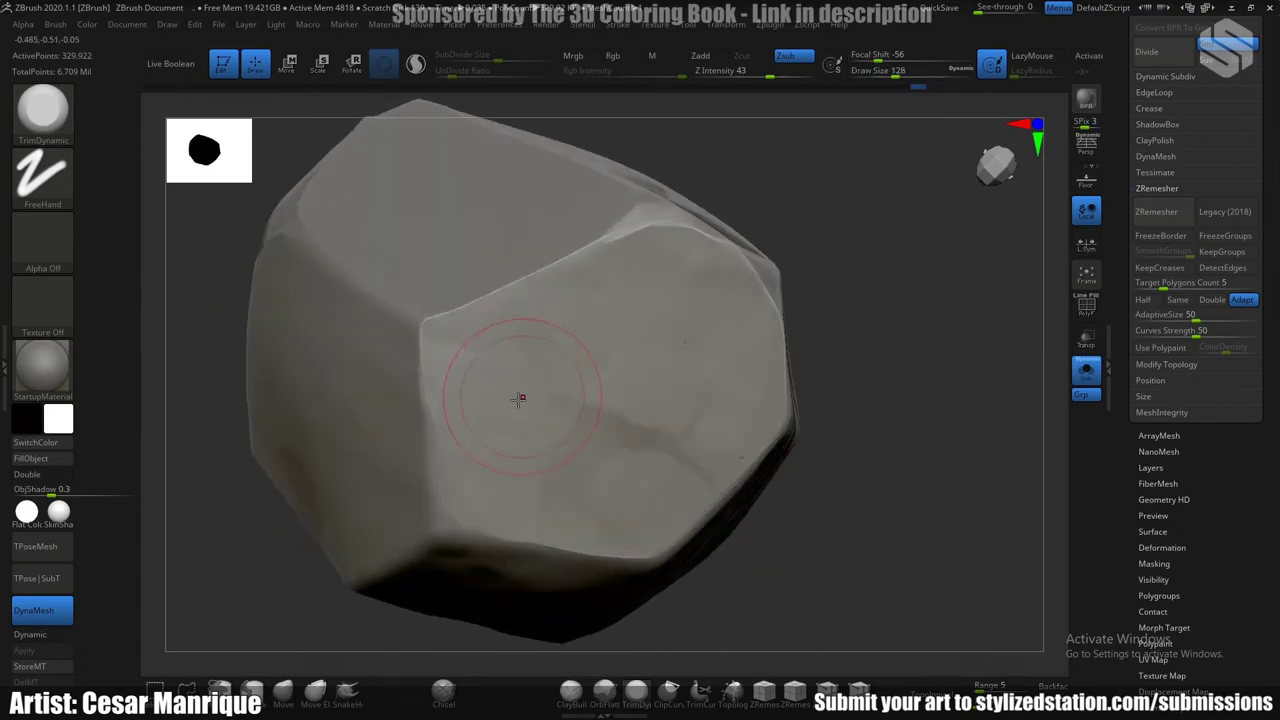
pyautogui.moveTo(543, 371)
pyautogui.mouseDown()
pyautogui.moveTo(600, 309)
pyautogui.moveTo(657, 343)
pyautogui.moveTo(609, 332)
pyautogui.mouseUp()
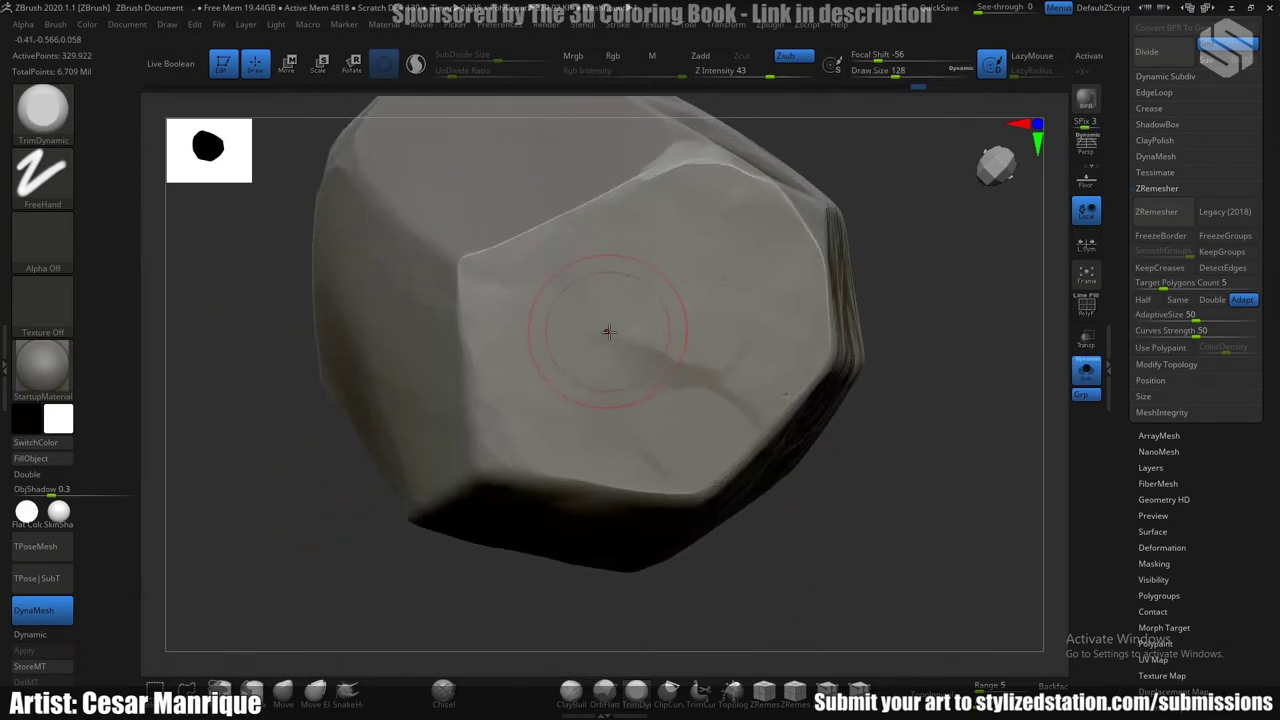
pyautogui.moveTo(609, 332)
pyautogui.mouseDown(button='right')
pyautogui.moveTo(617, 294)
pyautogui.moveTo(590, 287)
pyautogui.mouseUp(button='right')
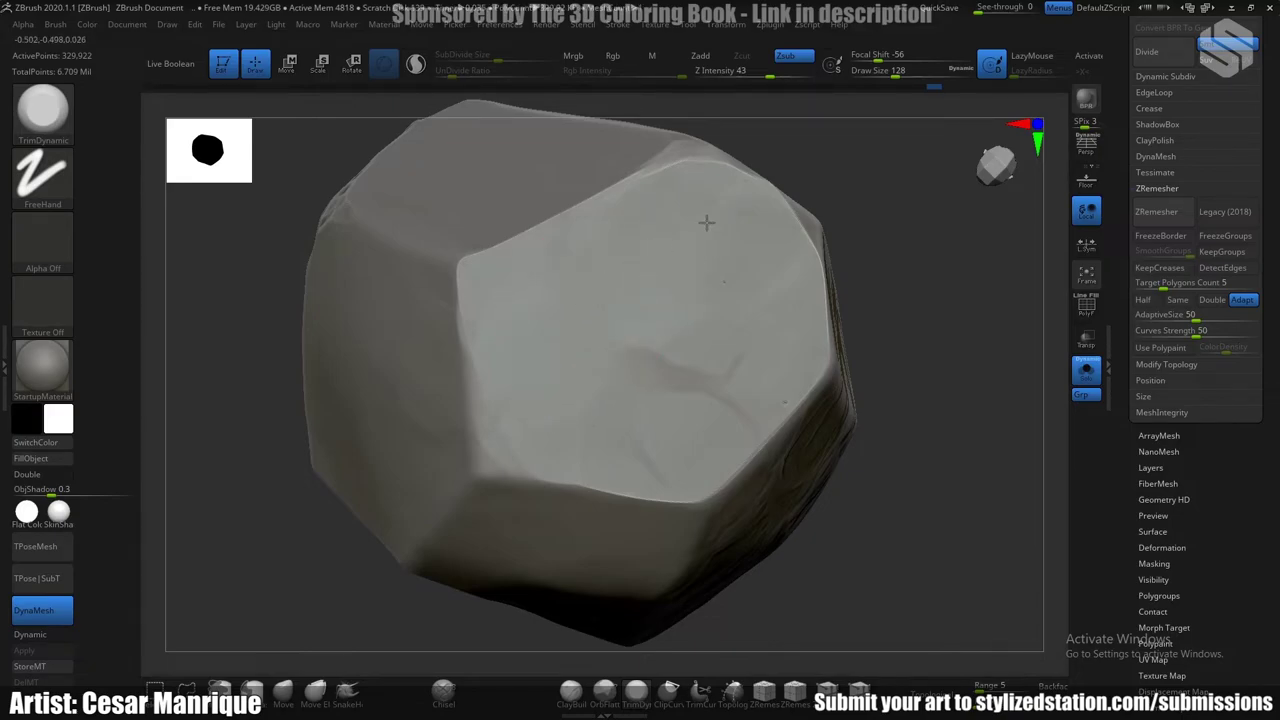
# Reduce the TrimDynamic draw size to 59 and bevel the corner where the three facets meet.
pyautogui.moveTo(635, 216); pyautogui.dragTo(743, 303, button='right')
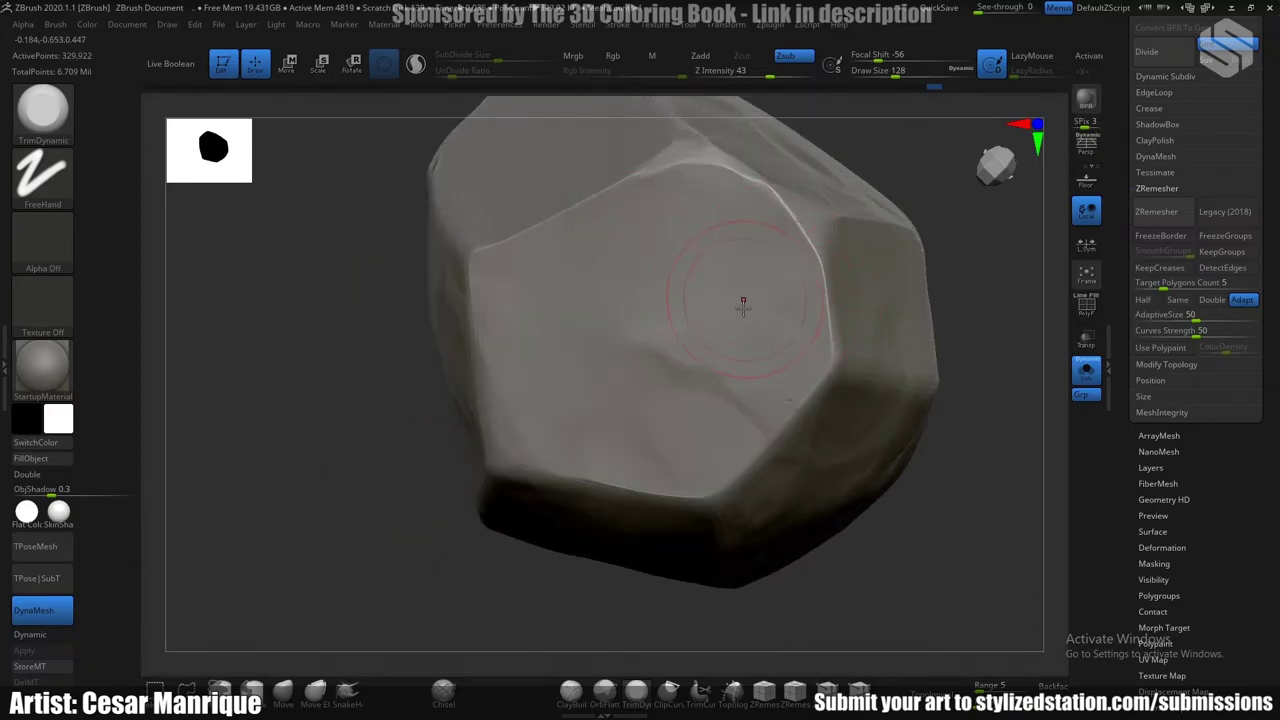
pyautogui.moveTo(659, 199); pyautogui.dragTo(693, 289, button='right')
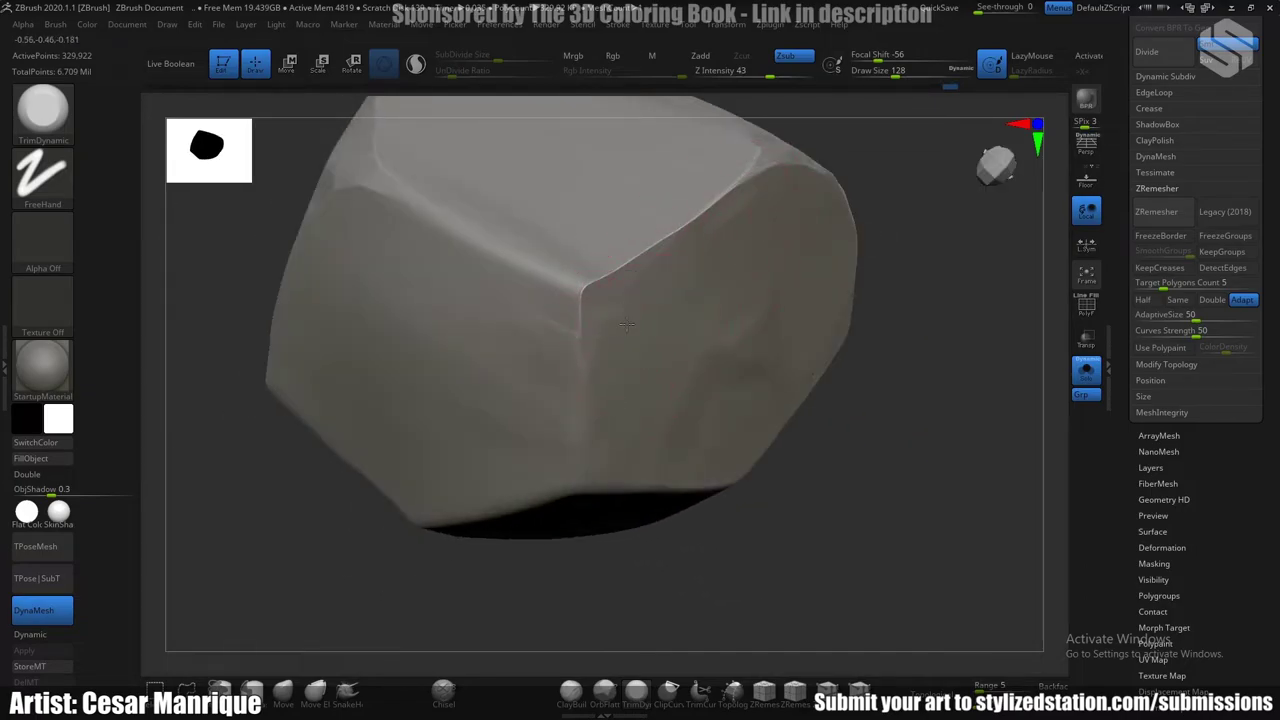
pyautogui.press('space')
pyautogui.moveTo(602, 298); pyautogui.dragTo(582, 293)
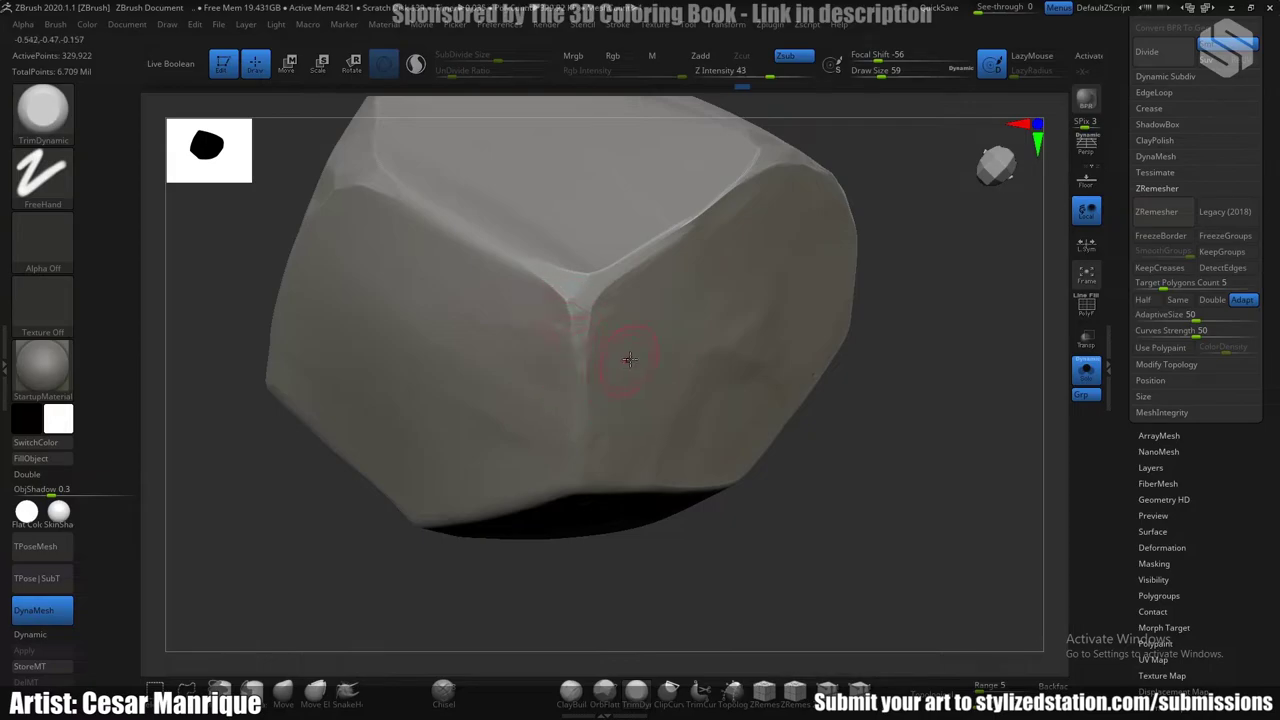
# Show the other rocks alongside this one by leaving Solo mode and examine their facets and beveled edges.
pyautogui.moveTo(630, 362)
pyautogui.keyDown('ctrl'); pyautogui.mouseDown(button='right')
pyautogui.moveTo(628, 200)
pyautogui.moveTo(634, 360)
pyautogui.moveTo(572, 380)
pyautogui.moveTo(587, 303)
pyautogui.moveTo(609, 326)
pyautogui.moveTo(574, 360)
pyautogui.moveTo(589, 397)
pyautogui.moveTo(640, 357)
pyautogui.moveTo(700, 370)
pyautogui.mouseUp(button='right'); pyautogui.keyUp('ctrl')
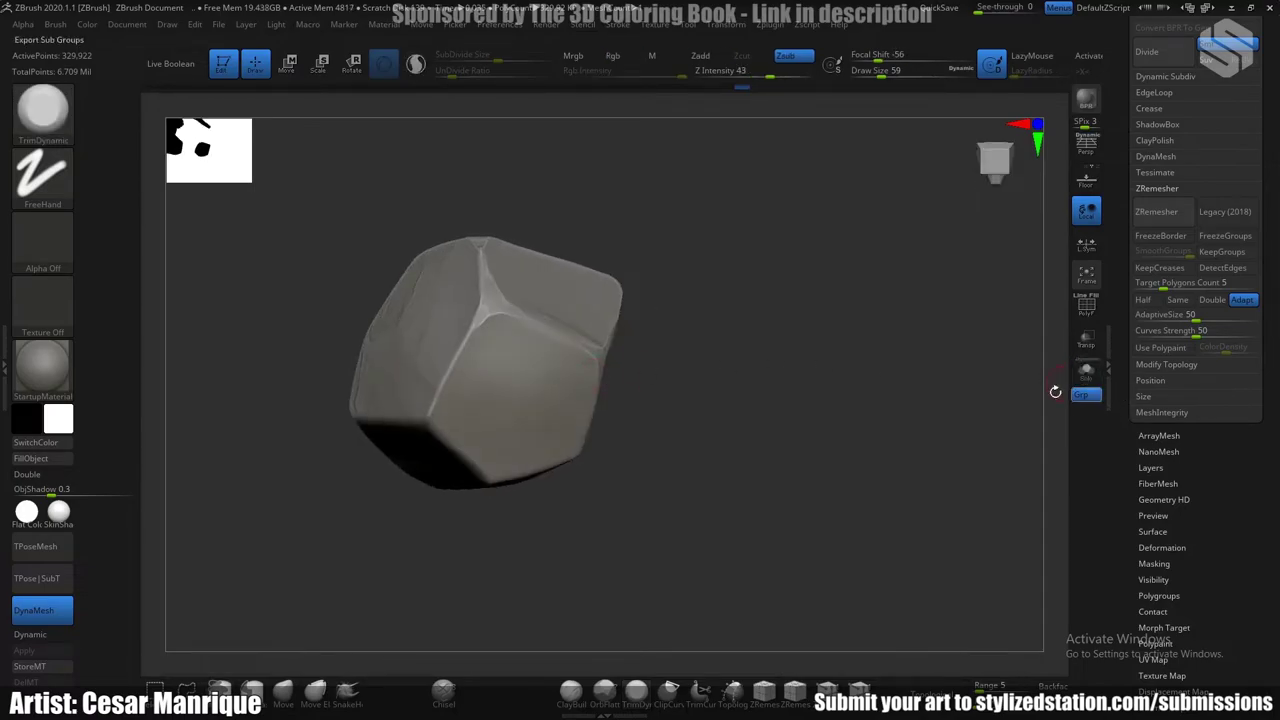
pyautogui.keyDown('ctrl'); pyautogui.moveTo(650, 540); pyautogui.dragTo(1010, 458, button='right'); pyautogui.keyUp('ctrl')
pyautogui.keyDown('alt'); pyautogui.moveTo(670, 472); pyautogui.dragTo(720, 250, button='right'); pyautogui.keyUp('alt')
pyautogui.moveTo(770, 323); pyautogui.dragTo(708, 411)
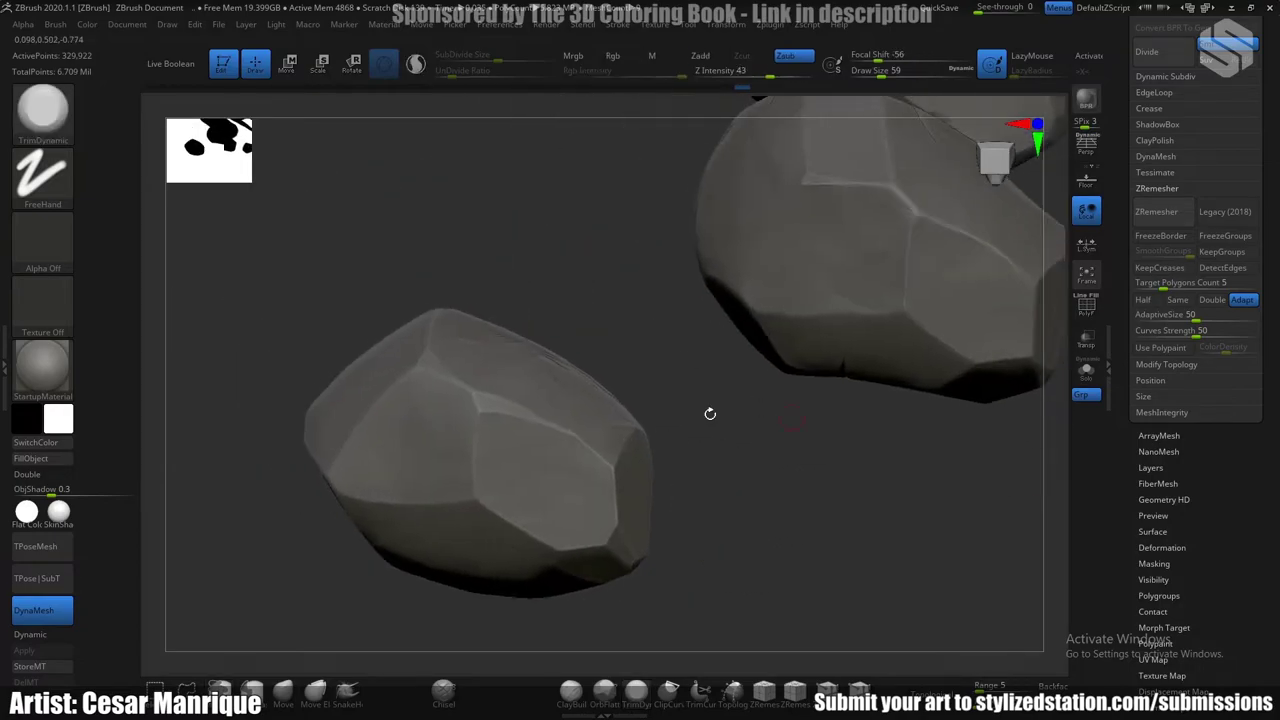
pyautogui.keyDown('alt'); pyautogui.click(534, 408); pyautogui.keyUp('alt')
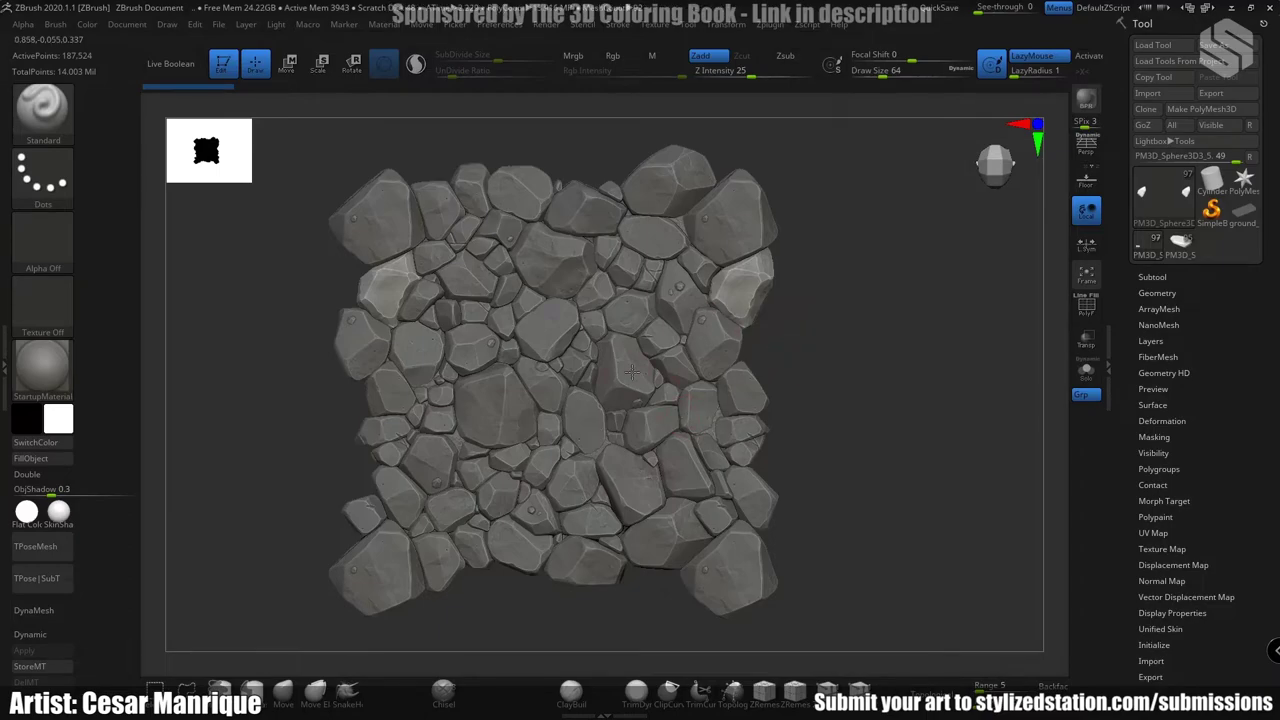
# Select a stone in the raised rock ground tile and switch to the flatter stone ground tool.
pyautogui.keyDown('alt'); pyautogui.click(590, 351); pyautogui.keyUp('alt')
pyautogui.keyDown('alt'); pyautogui.moveTo(590, 351); pyautogui.dragTo(606, 345, button='right'); pyautogui.keyUp('alt')
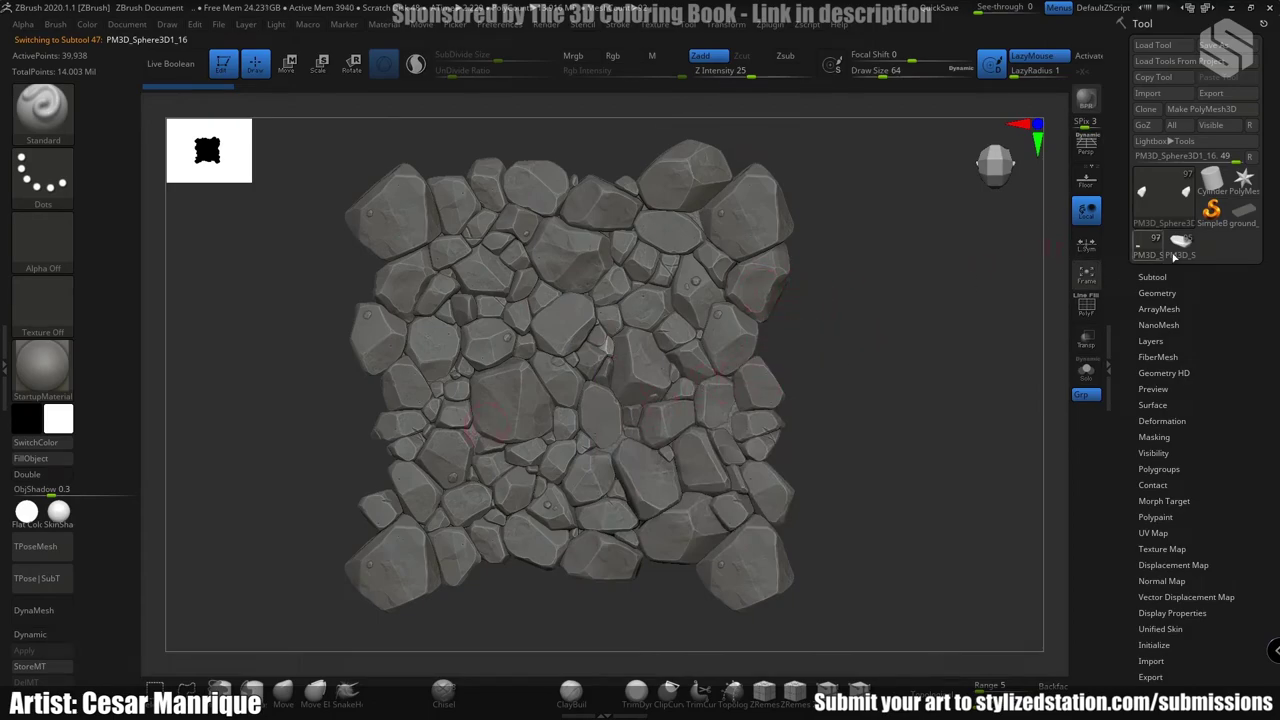
pyautogui.click(1183, 248)
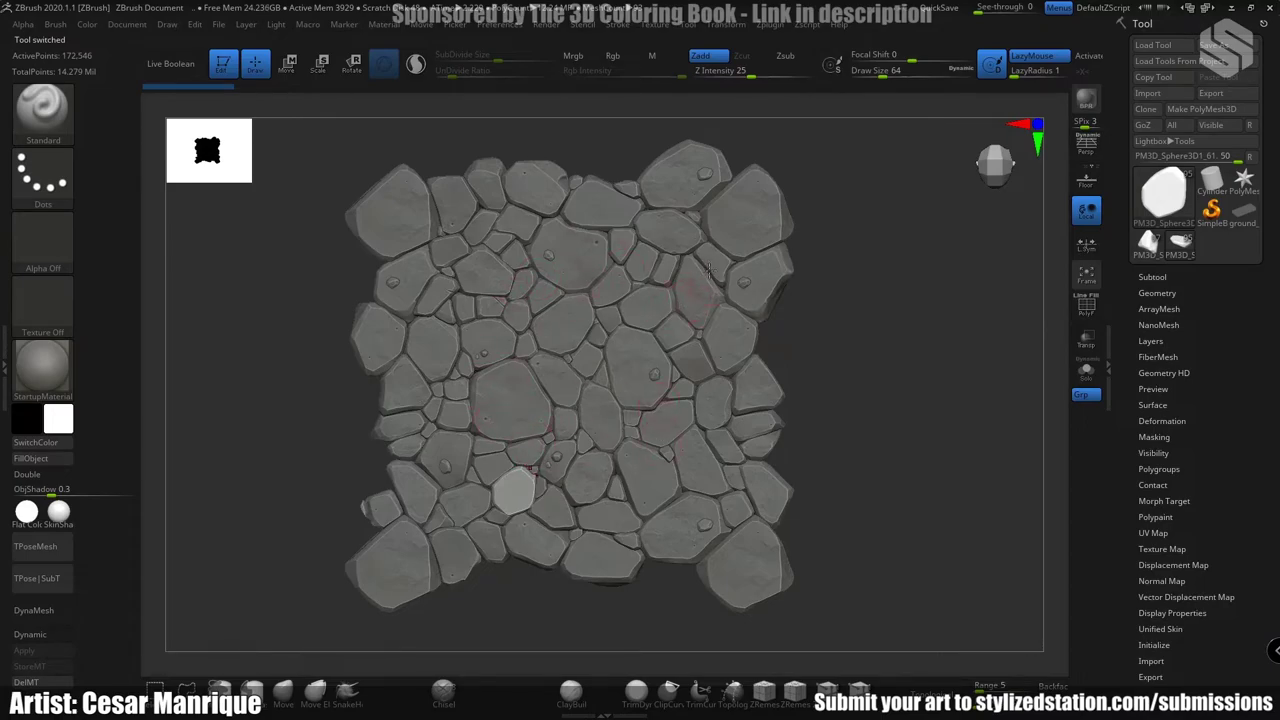
# Switch to the reference board, examine the flat and raised Heroes of the Storm sculpts under Ground Tileable, and return to ZBrush.
pyautogui.hotkey('alt', 'Tab')
pyautogui.moveTo(437, 328); pyautogui.dragTo(412, 345, button='middle')
pyautogui.scroll(-5, 410, 344)
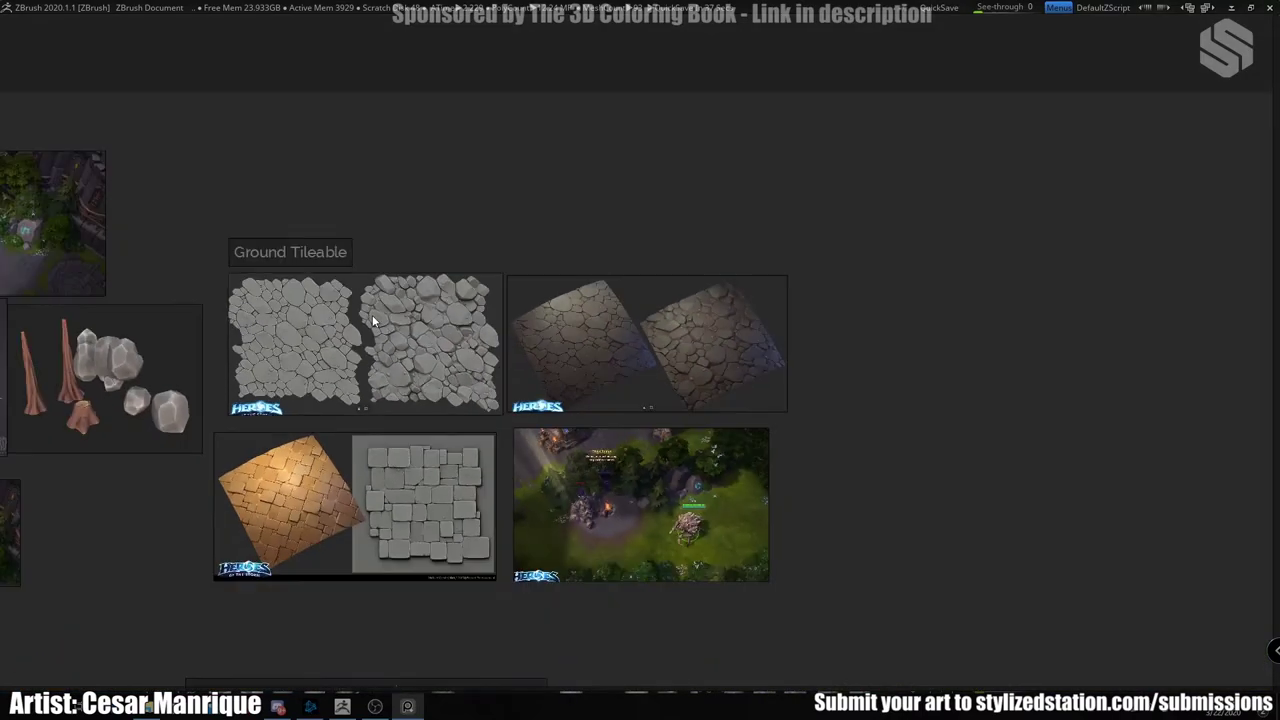
pyautogui.scroll(5, 386, 300)
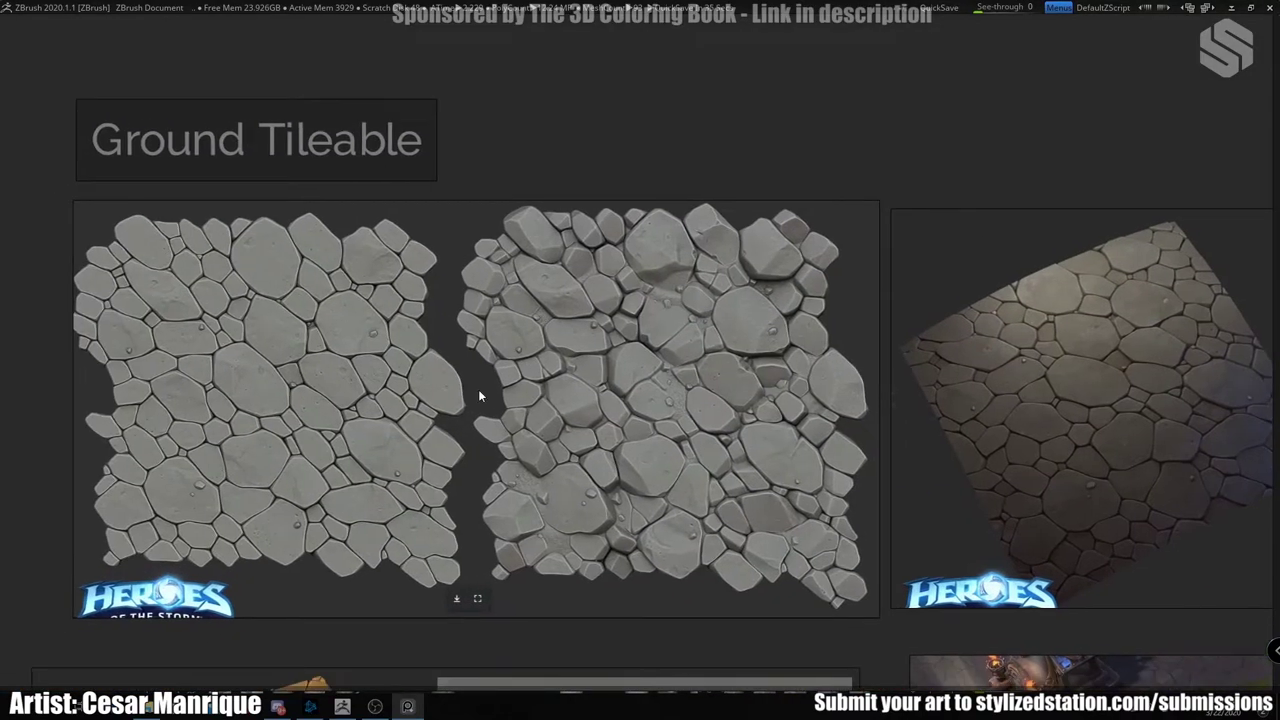
pyautogui.scroll(-2, 378, 377)
pyautogui.moveTo(589, 369); pyautogui.dragTo(256, 414, button='middle')
pyautogui.scroll(-2, 494, 414)
pyautogui.moveTo(344, 421); pyautogui.dragTo(685, 382, button='middle')
pyautogui.scroll(3, 389, 430)
pyautogui.moveTo(343, 409); pyautogui.dragTo(469, 396, button='middle')
pyautogui.scroll(2, 469, 396)
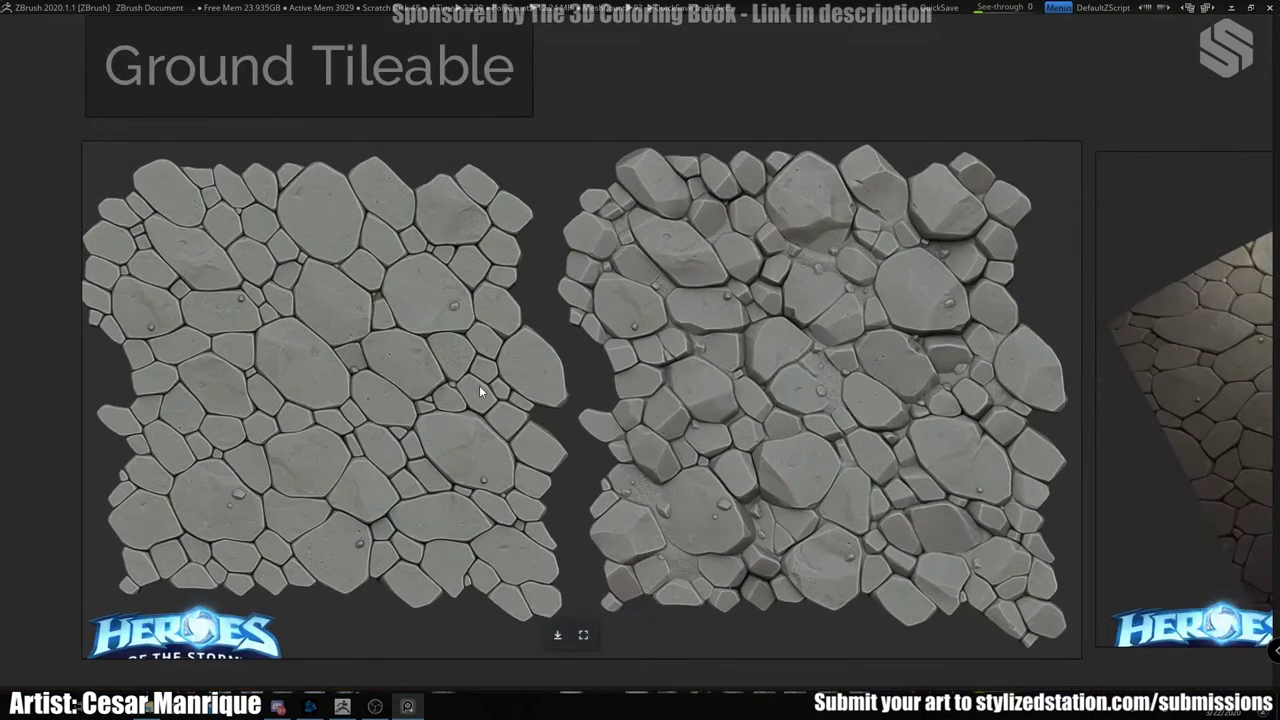
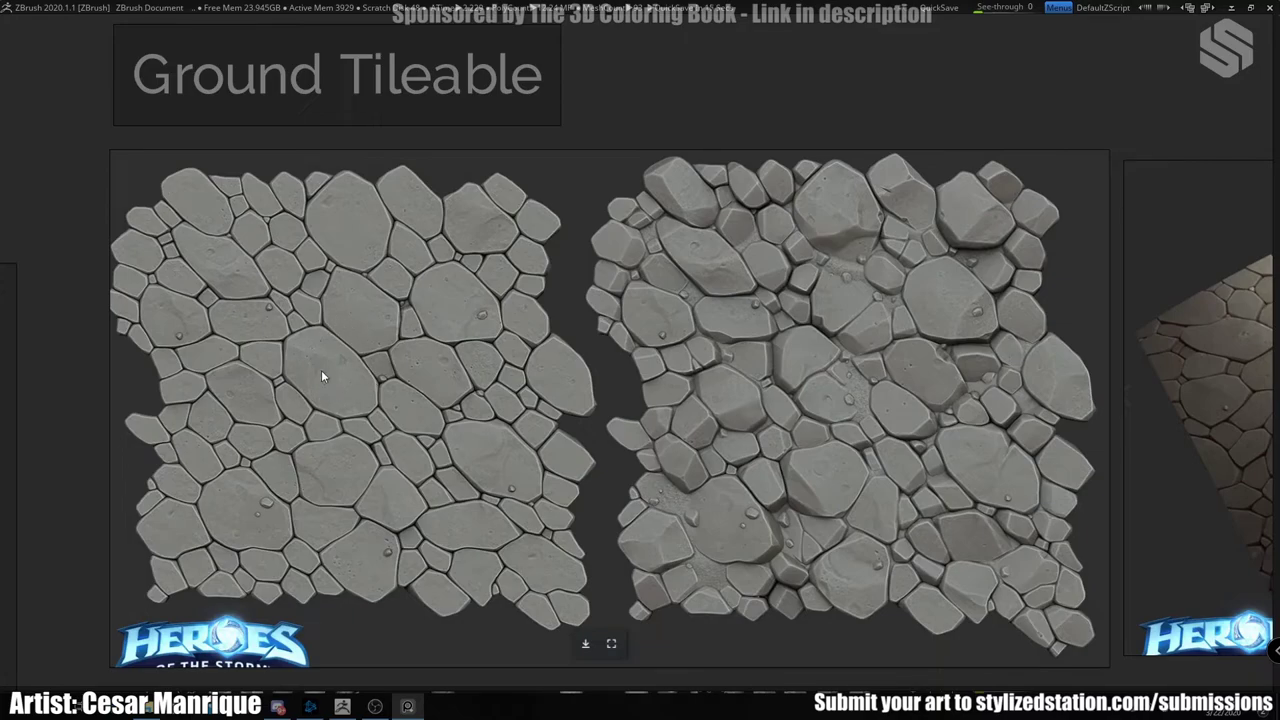
pyautogui.hotkey('alt', 'Tab')
pyautogui.hotkey('alt', 'Tab')
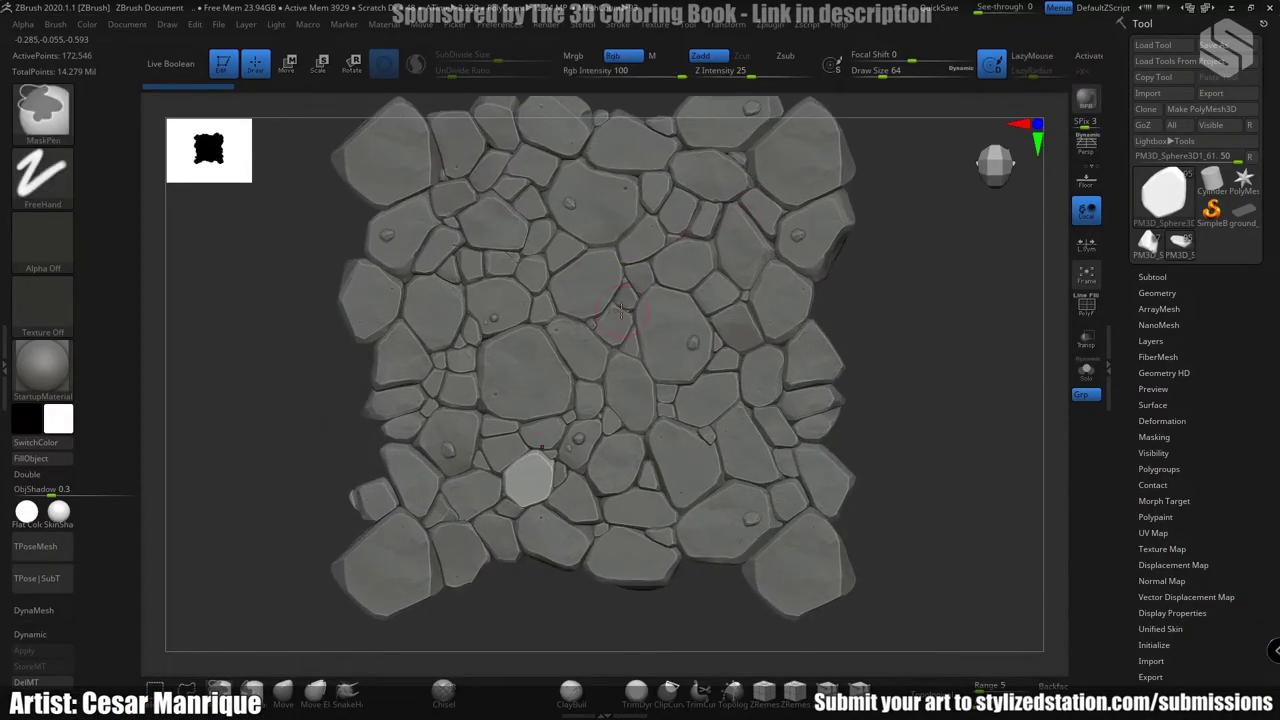
# Switch between the raised and flat rock ground tools and compare their stone shapes and heights.
pyautogui.keyDown('alt'); pyautogui.moveTo(622, 342); pyautogui.dragTo(584, 367, button='right'); pyautogui.keyUp('alt')
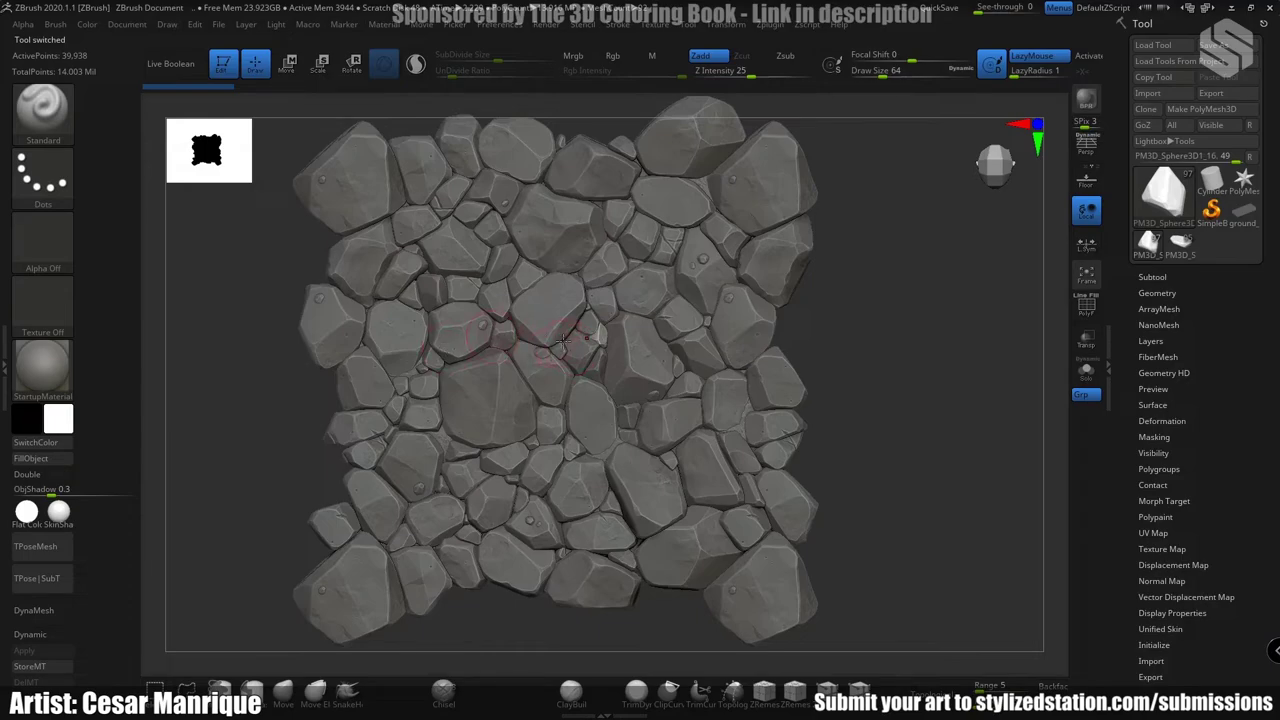
pyautogui.moveTo(632, 300); pyautogui.dragTo(540, 353, button='right')
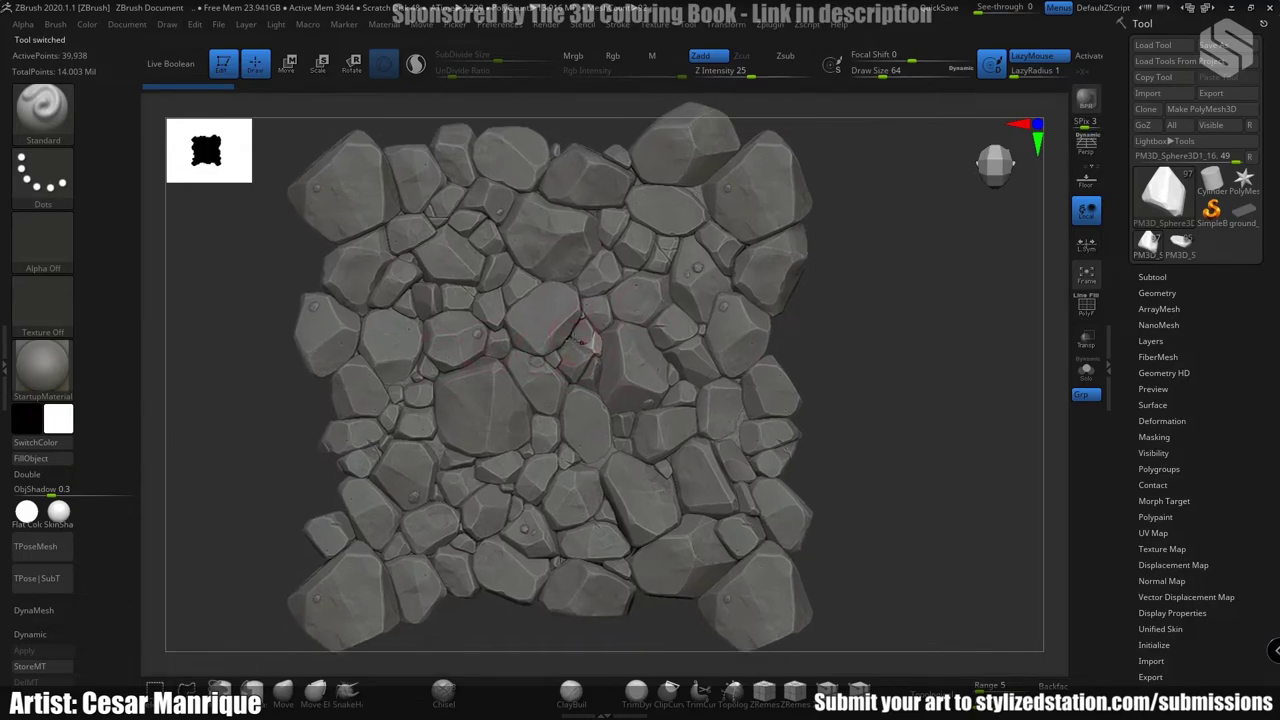
pyautogui.click(1176, 251)
pyautogui.moveTo(684, 378); pyautogui.dragTo(543, 340, button='right')
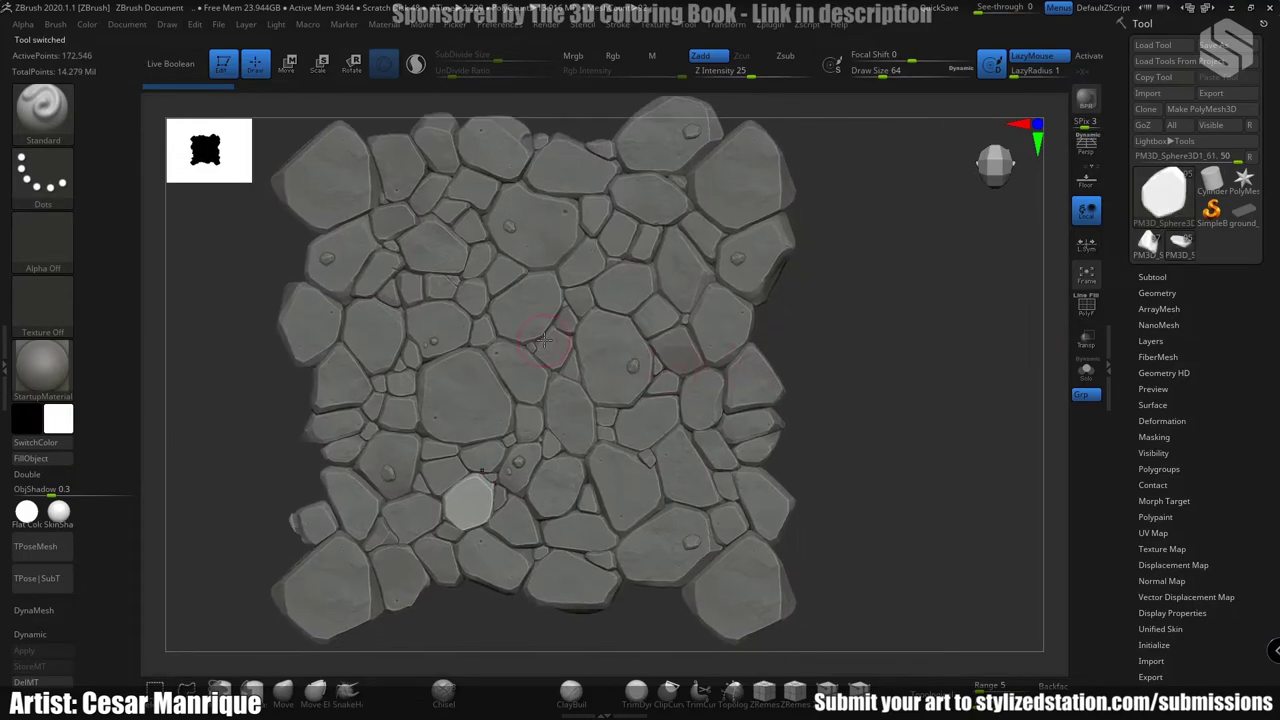
pyautogui.press('ctrl')
pyautogui.moveTo(483, 356)
pyautogui.keyDown('ctrl'); pyautogui.mouseDown(button='right')
pyautogui.moveTo(512, 384)
pyautogui.moveTo(523, 328)
pyautogui.moveTo(540, 335)
pyautogui.mouseUp(button='right'); pyautogui.keyUp('ctrl')
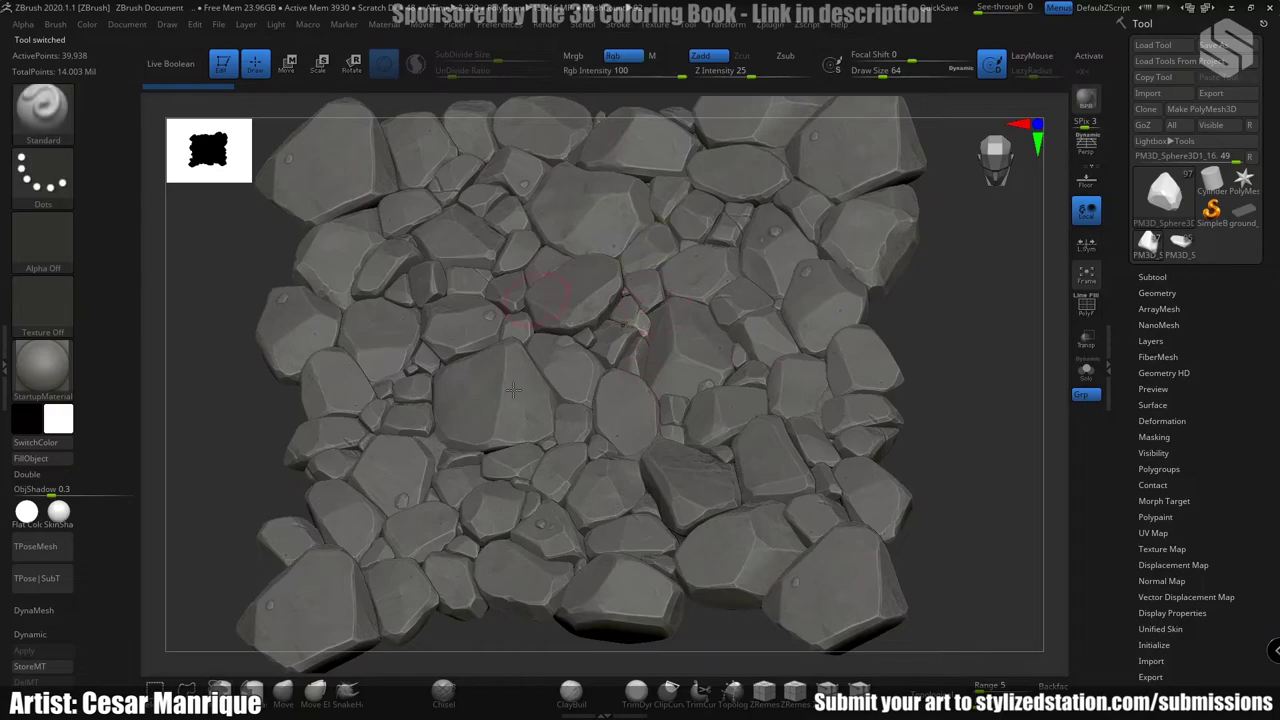
pyautogui.press('ctrl')
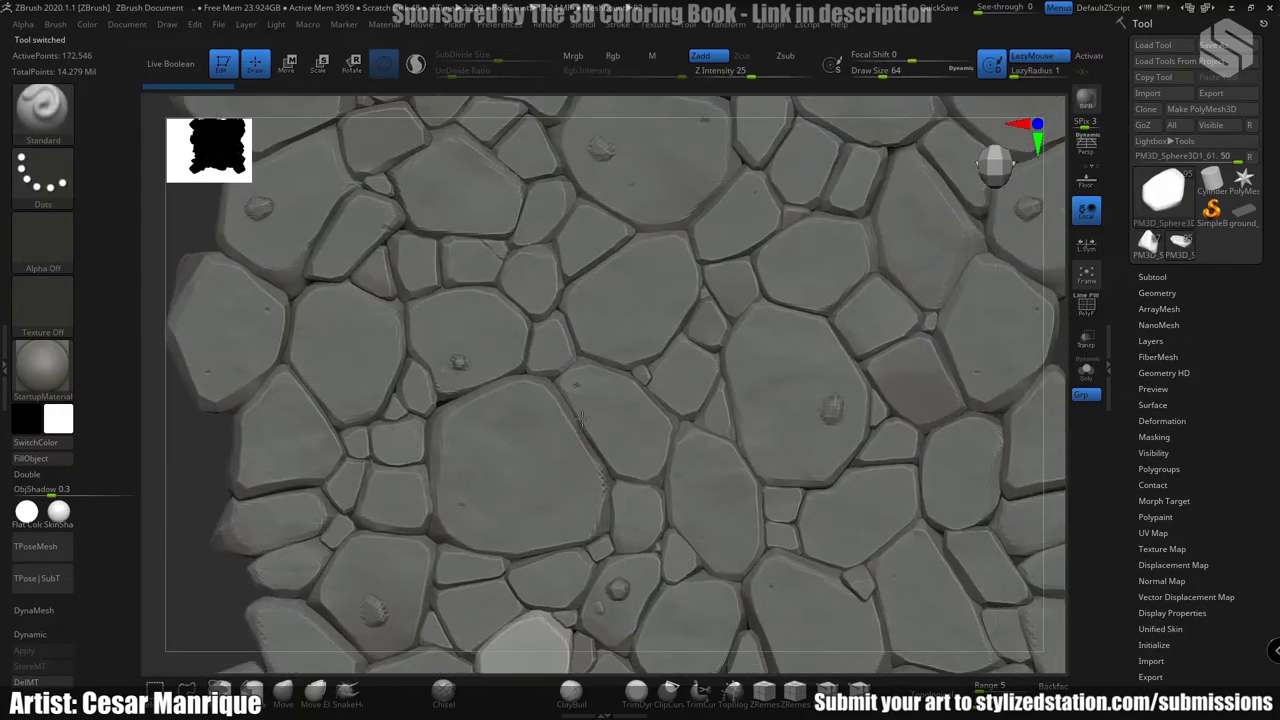
# Select the largest stone near the center of the flat ground tile and look over the whole tile.
pyautogui.keyDown('alt'); pyautogui.click(543, 450); pyautogui.keyUp('alt')
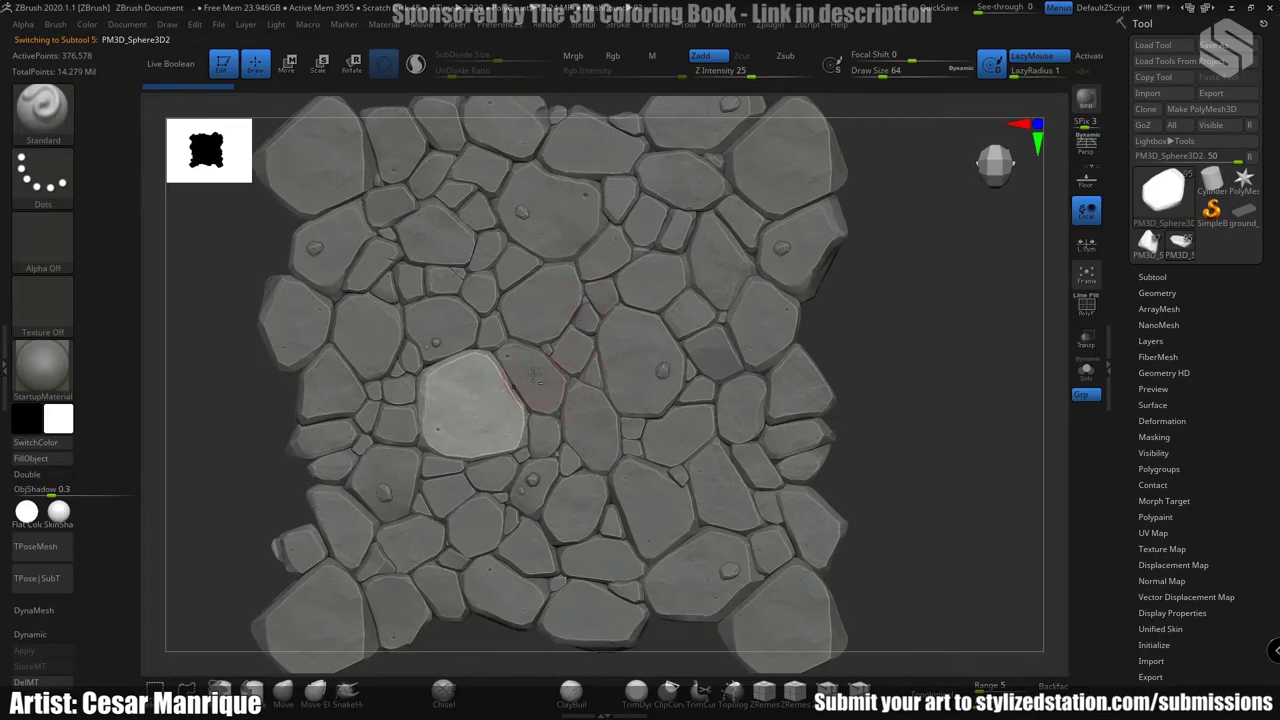
pyautogui.keyDown('alt'); pyautogui.moveTo(533, 375); pyautogui.dragTo(546, 405, button='right'); pyautogui.keyUp('alt')
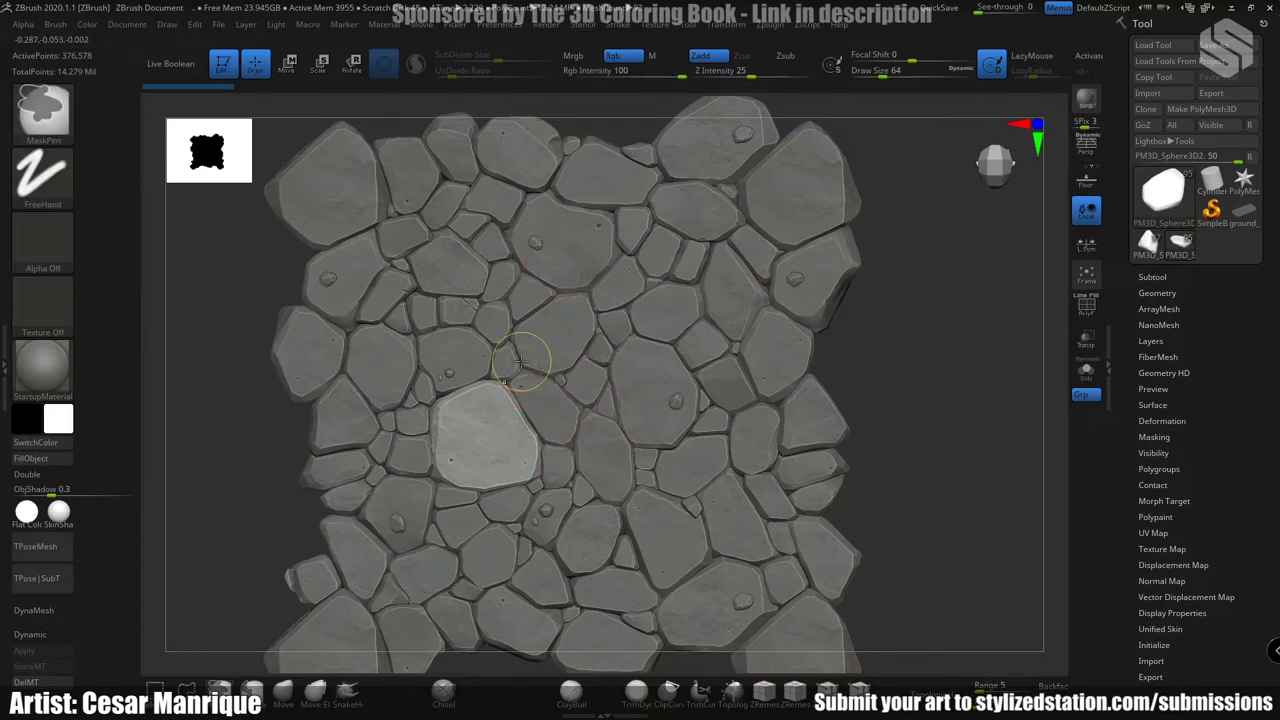
pyautogui.keyDown('ctrl'); pyautogui.moveTo(522, 363); pyautogui.dragTo(498, 406, button='right'); pyautogui.keyUp('ctrl')
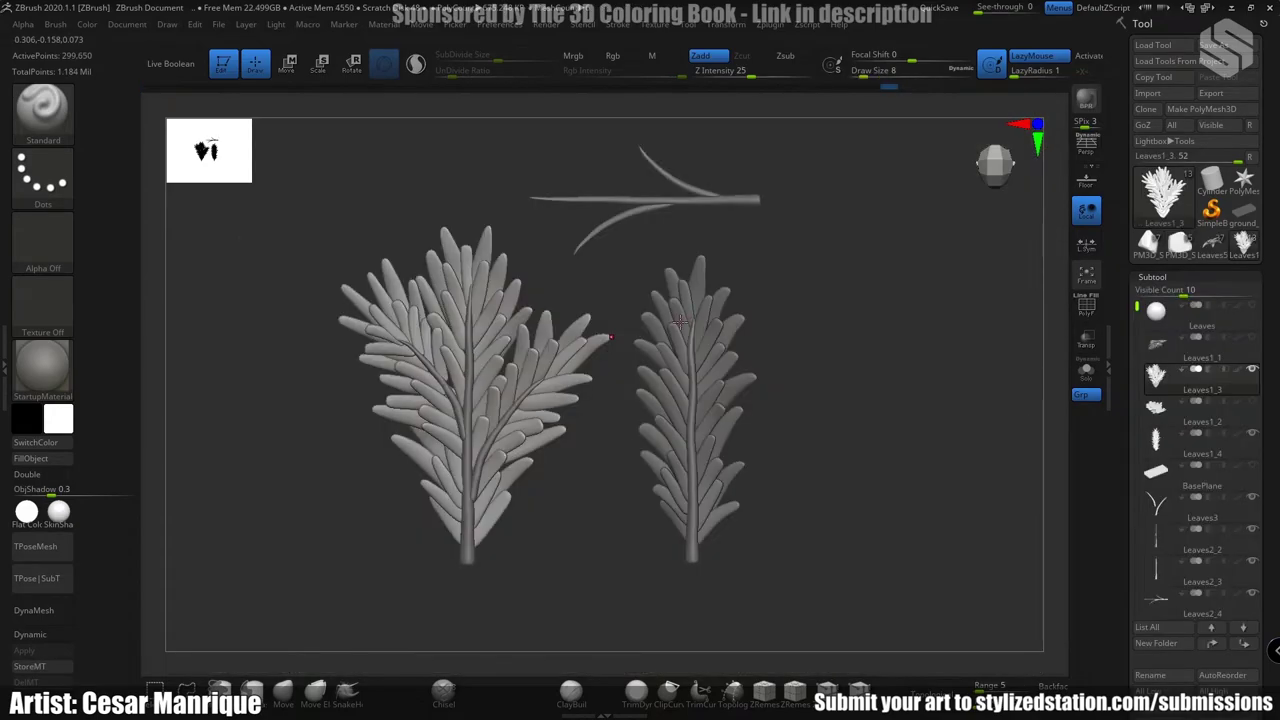
# Turn on PolyFrame for the branch sculpts, inspect the wide branch's central stem, and select its leaf subtool Leaves1_3.
pyautogui.moveTo(626, 383); pyautogui.dragTo(692, 361)
pyautogui.keyDown('alt'); pyautogui.click(546, 396); pyautogui.keyUp('alt')
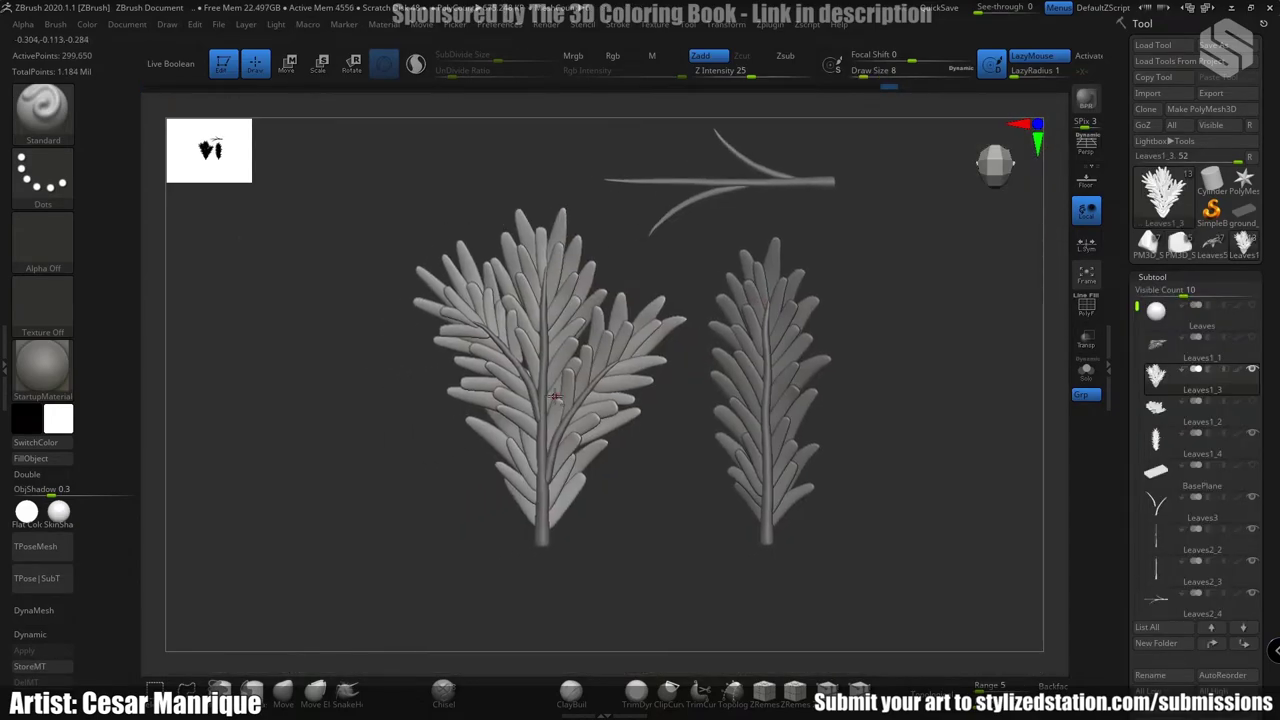
pyautogui.hotkey('shift', 'f')
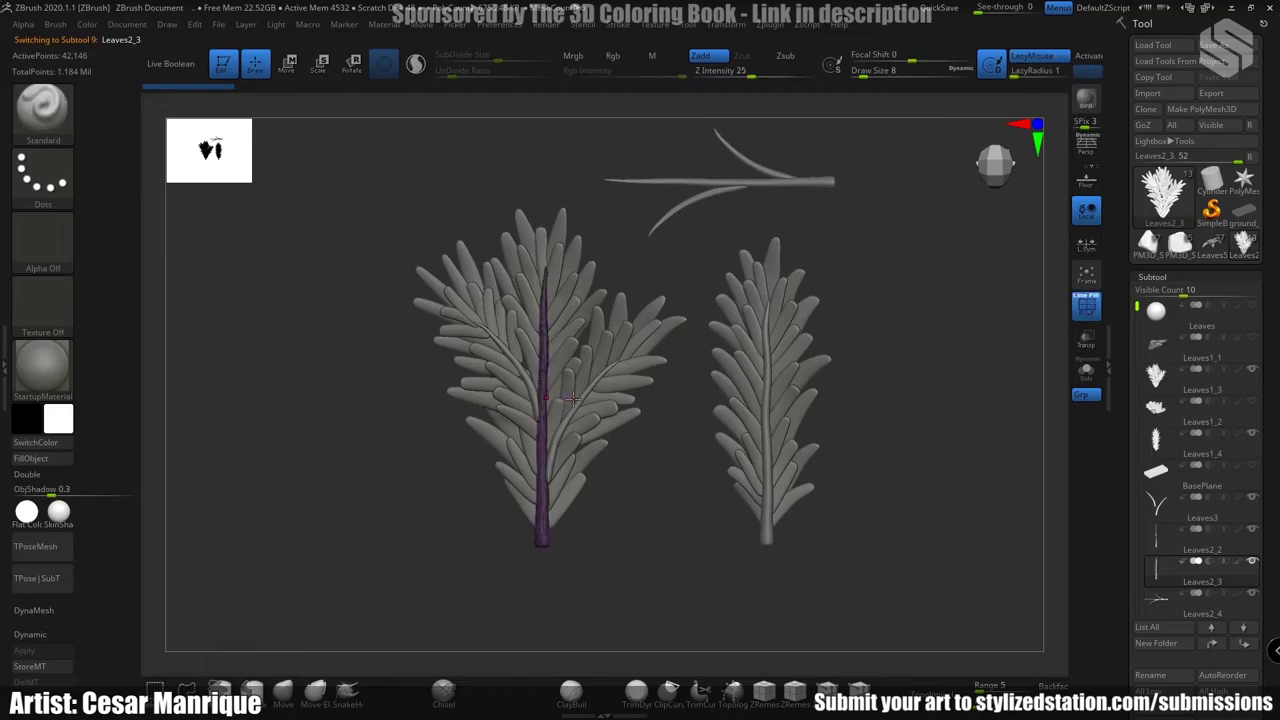
pyautogui.keyDown('ctrl'); pyautogui.moveTo(575, 399); pyautogui.dragTo(629, 385, button='right'); pyautogui.keyUp('ctrl')
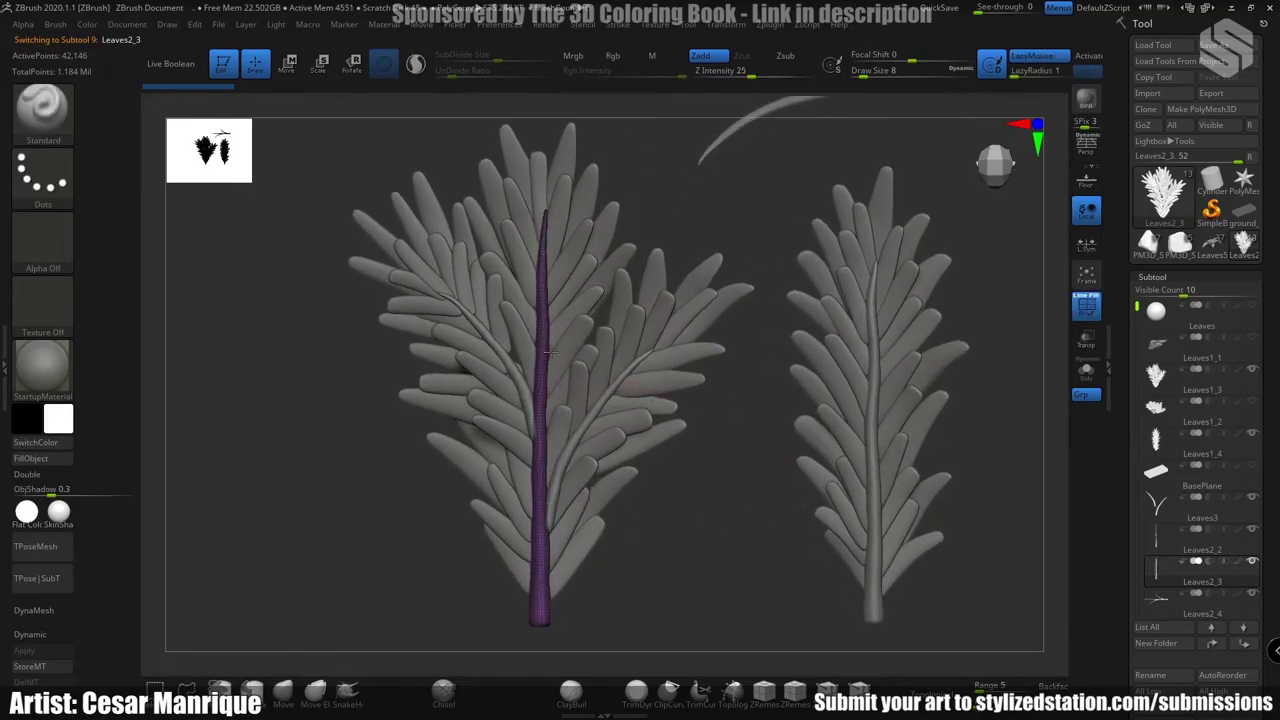
pyautogui.keyDown('alt'); pyautogui.click(576, 300); pyautogui.keyUp('alt')
pyautogui.keyDown('alt'); pyautogui.moveTo(652, 165); pyautogui.dragTo(697, 294, button='right'); pyautogui.keyUp('alt')
# Solo the leaves, inspect a single leaf at a lower subdivision level, and restore all leaves at the higher level.
pyautogui.click(1087, 372)
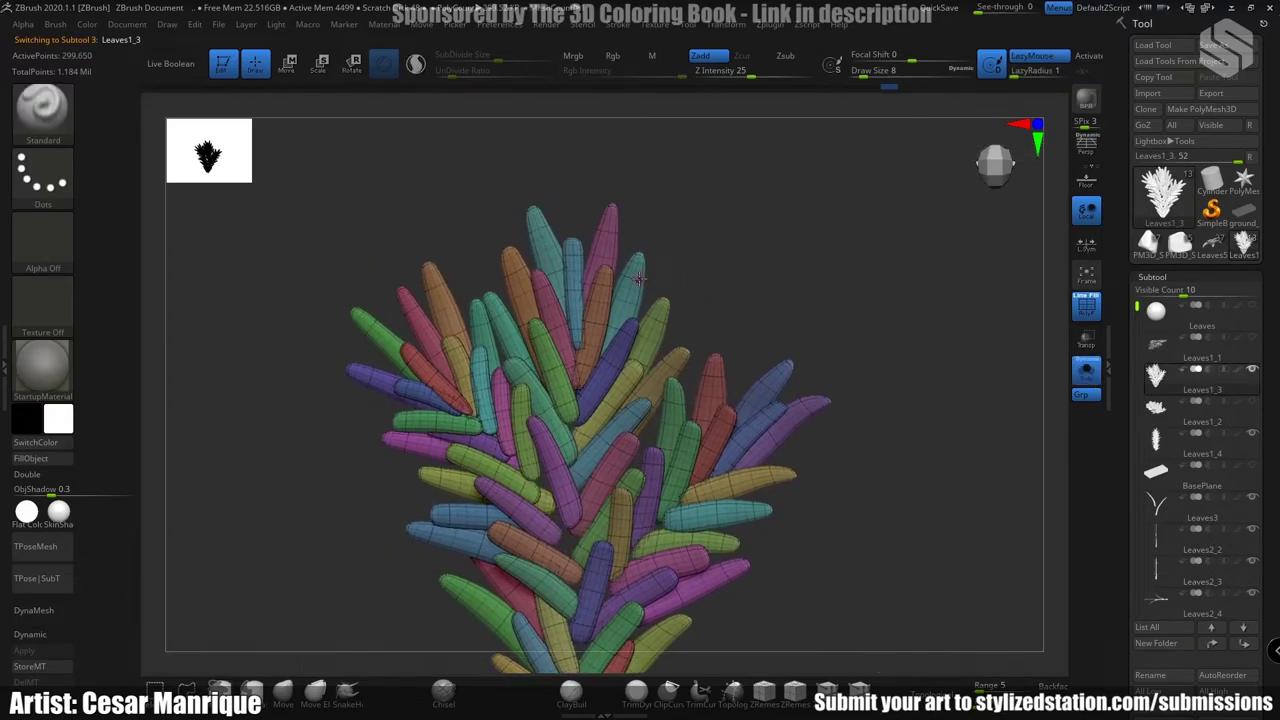
pyautogui.hotkey('shift', 'd')
pyautogui.keyDown('ctrl'); pyautogui.keyDown('shift'); pyautogui.click(606, 287); pyautogui.keyUp('shift'); pyautogui.keyUp('ctrl')
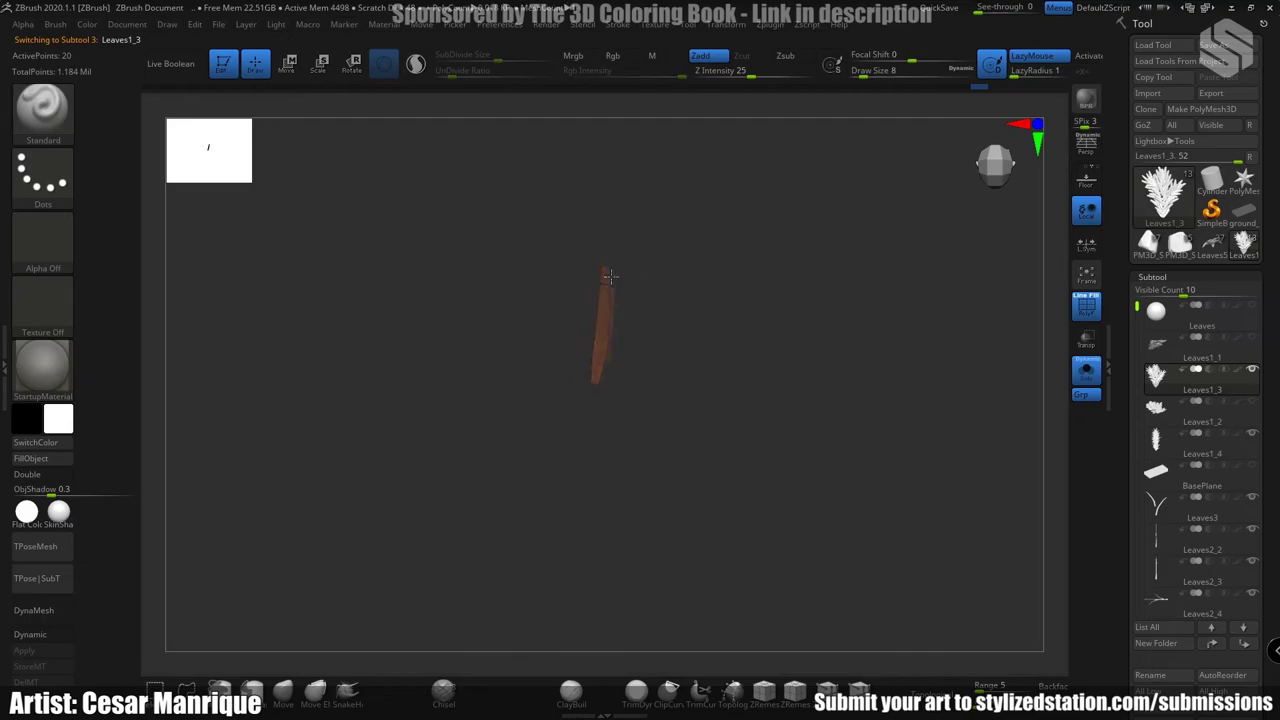
pyautogui.keyDown('ctrl'); pyautogui.keyDown('shift'); pyautogui.click(705, 272); pyautogui.keyUp('shift'); pyautogui.keyUp('ctrl')
pyautogui.press('d')
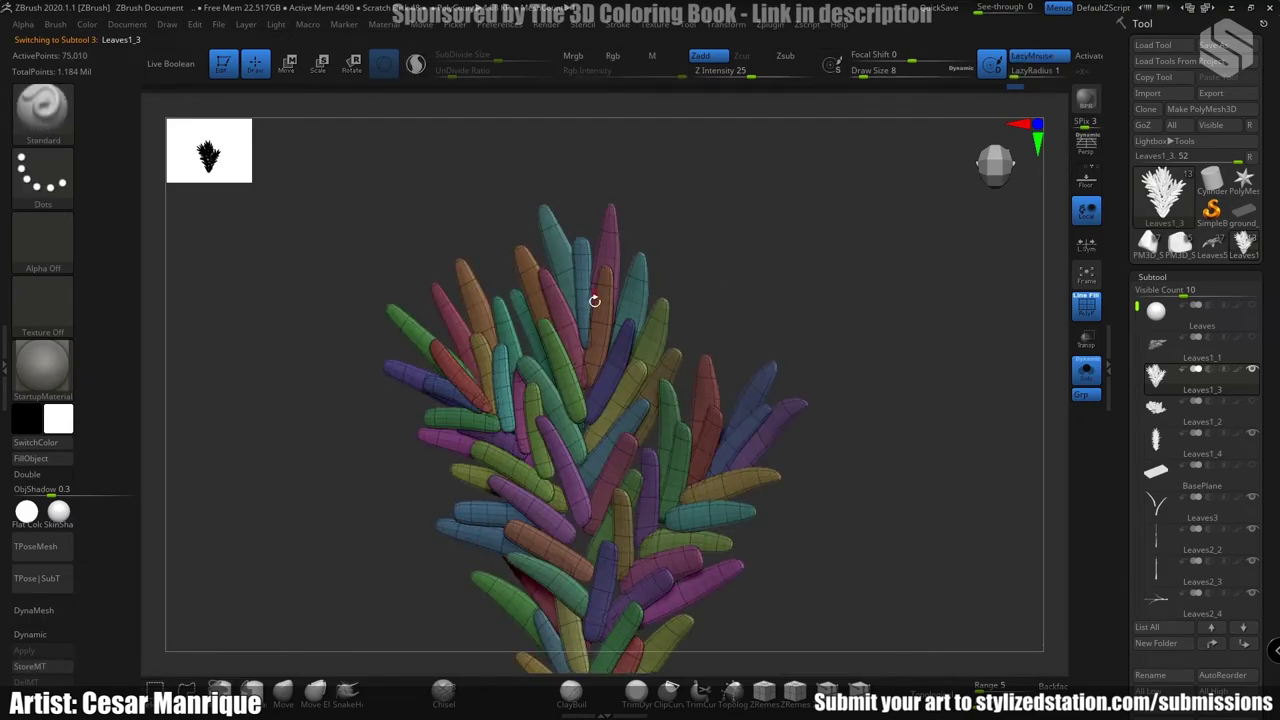
pyautogui.hotkey('ctrl', 'z')
pyautogui.keyDown('alt'); pyautogui.moveTo(667, 372); pyautogui.dragTo(620, 251, button='right'); pyautogui.keyUp('alt')
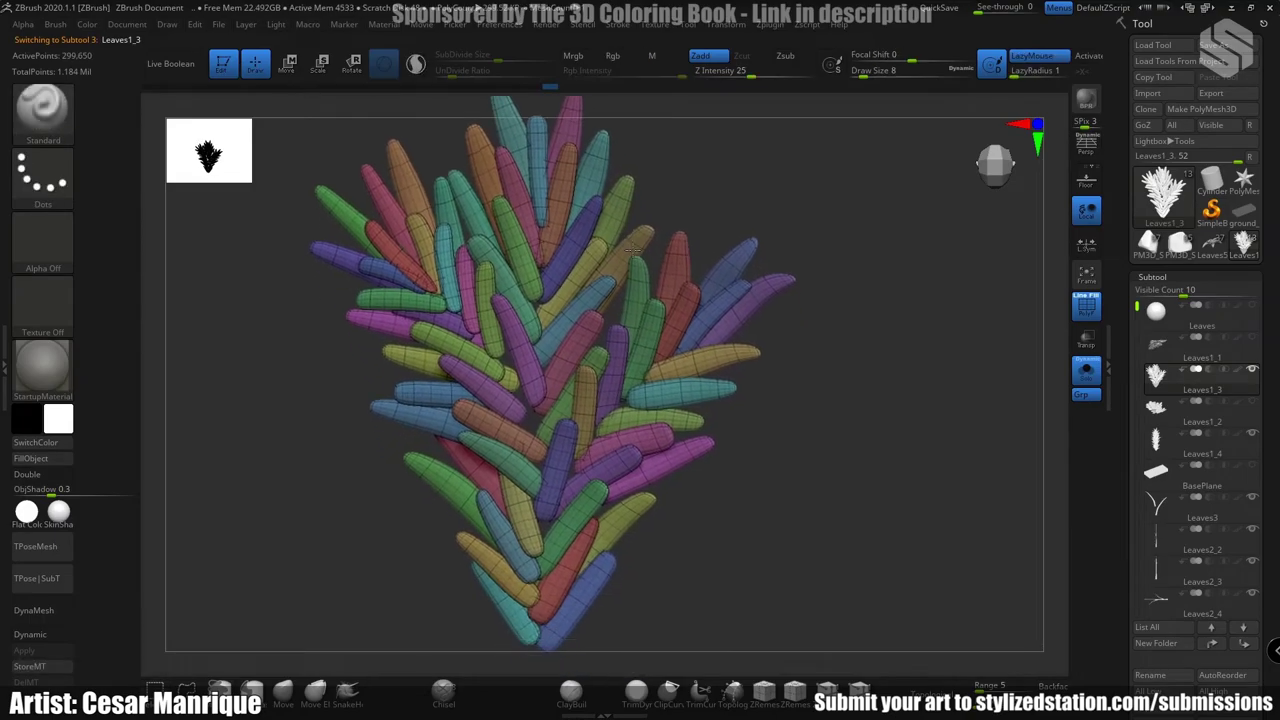
# Leave Solo mode and examine the upper leaf tips of the wide branch up close.
pyautogui.click(1086, 373)
pyautogui.keyDown('alt'); pyautogui.moveTo(671, 354); pyautogui.dragTo(689, 533, button='right'); pyautogui.keyUp('alt')
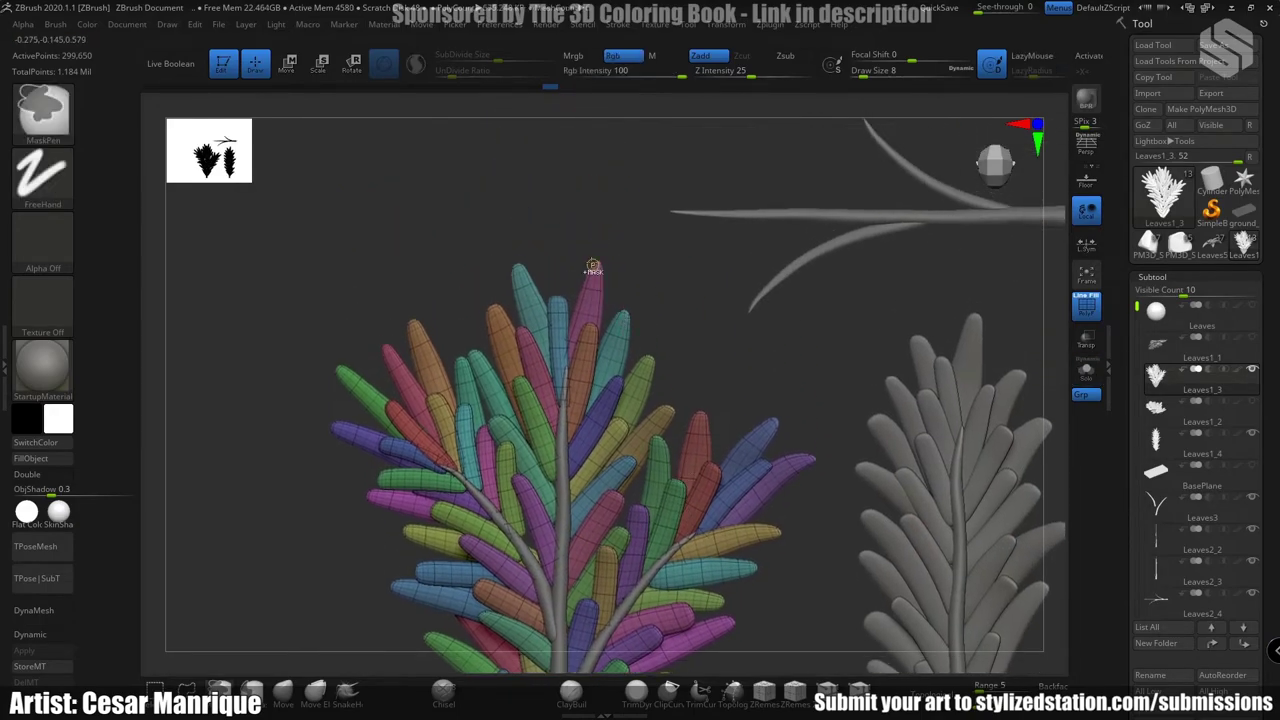
pyautogui.keyDown('ctrl'); pyautogui.moveTo(594, 266); pyautogui.dragTo(694, 252, button='right'); pyautogui.keyUp('ctrl')
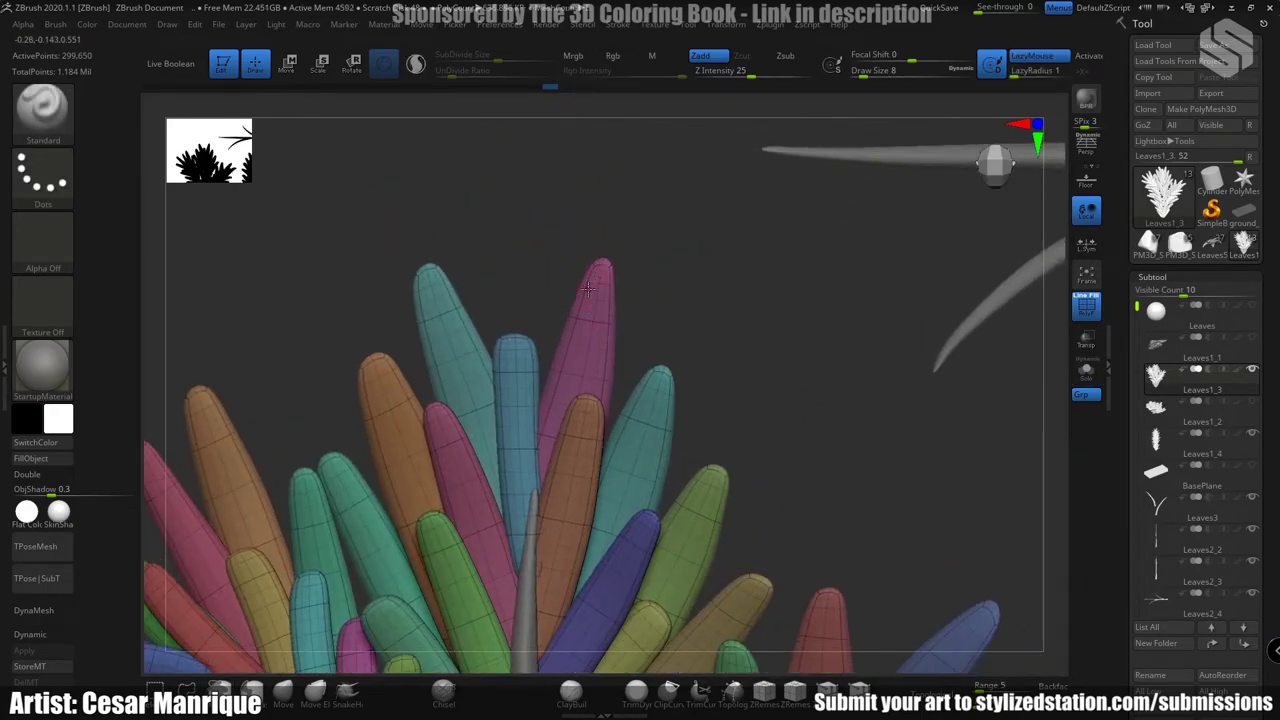
pyautogui.moveTo(726, 377)
pyautogui.mouseDown(button='right')
pyautogui.moveTo(729, 334)
pyautogui.moveTo(700, 284)
pyautogui.moveTo(736, 384)
pyautogui.mouseUp(button='right')
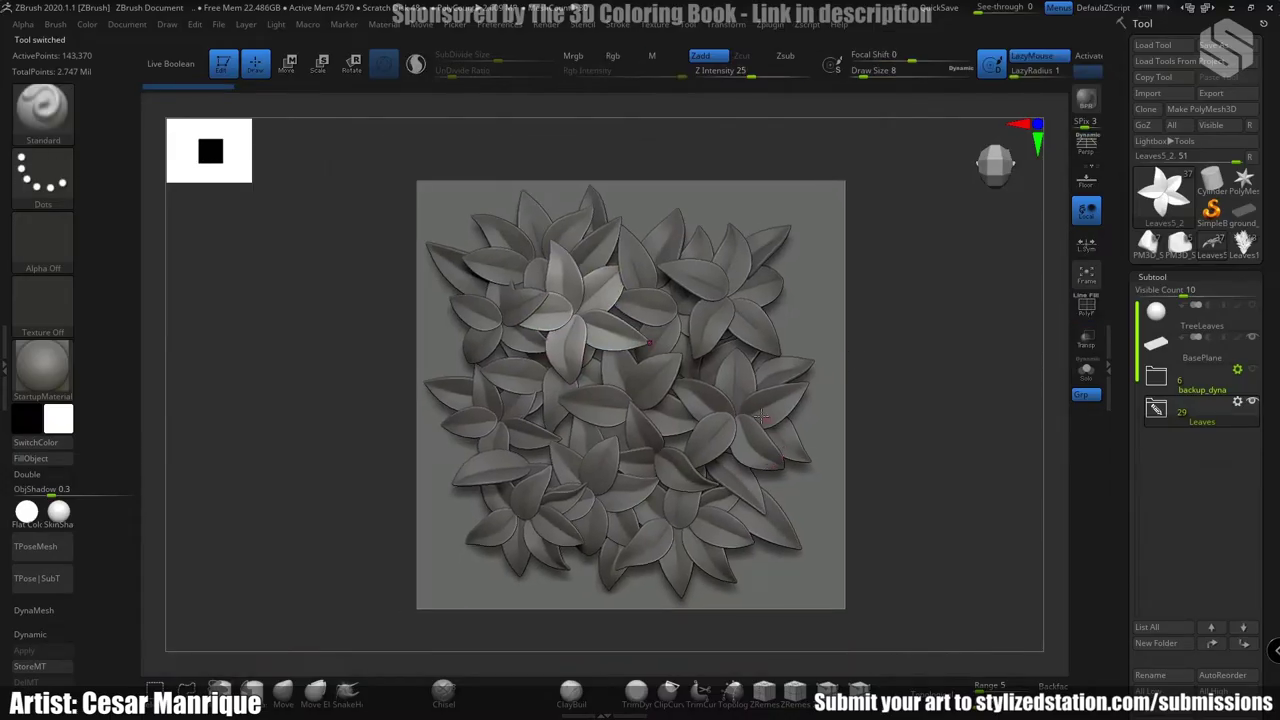
# Switch to the PureRef board and examine the foliage image with outlined leaf clusters under Vegetation.
pyautogui.hotkey('alt', 'Tab')
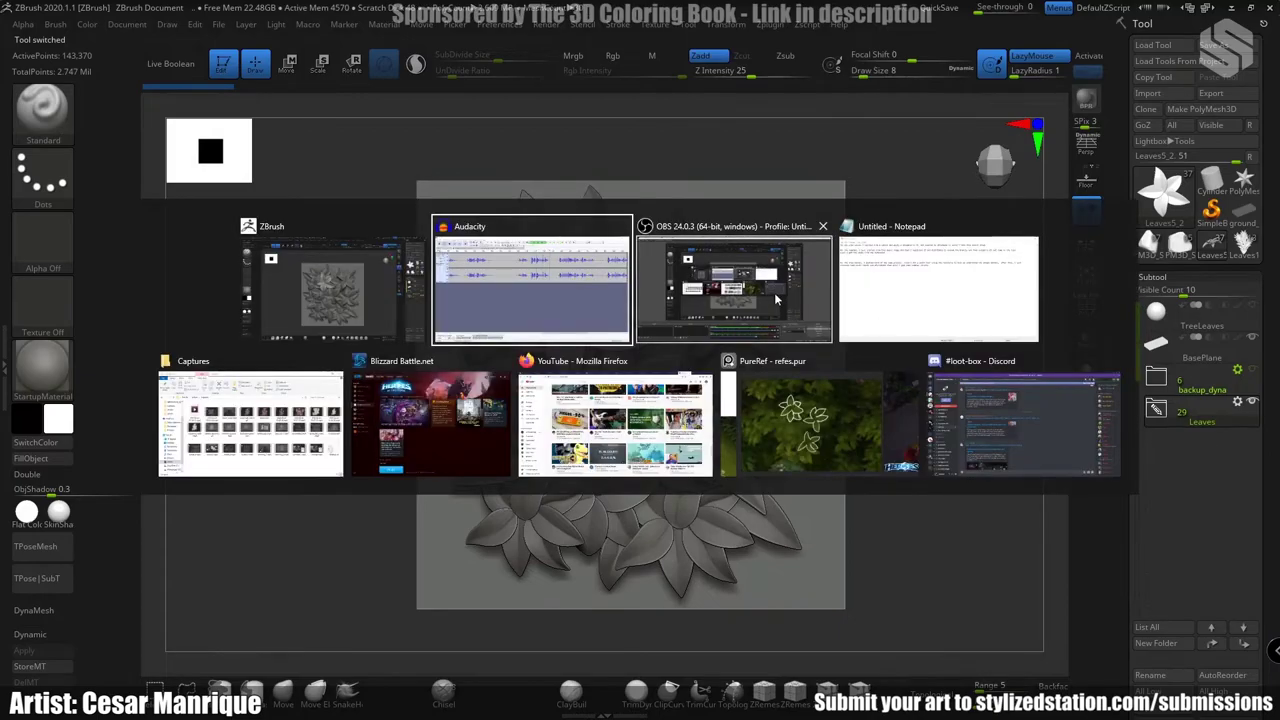
pyautogui.click(822, 392)
pyautogui.scroll(-5, 760, 358)
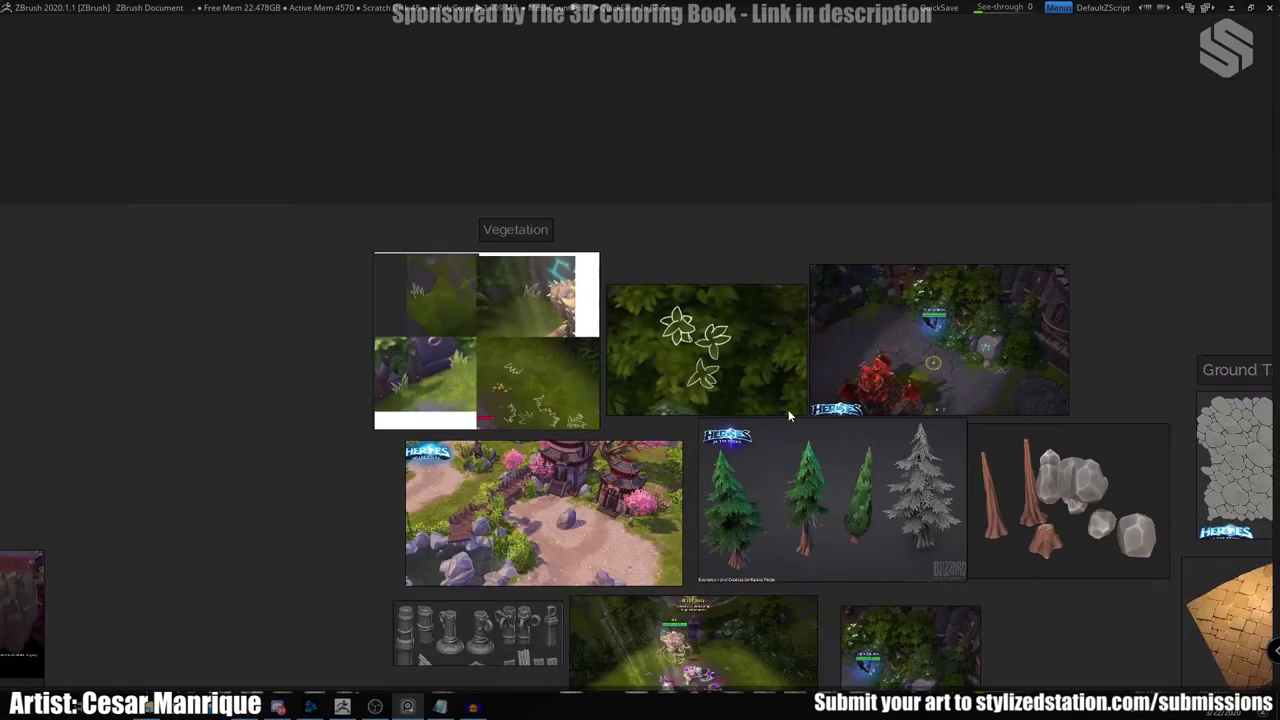
pyautogui.scroll(8, 728, 379)
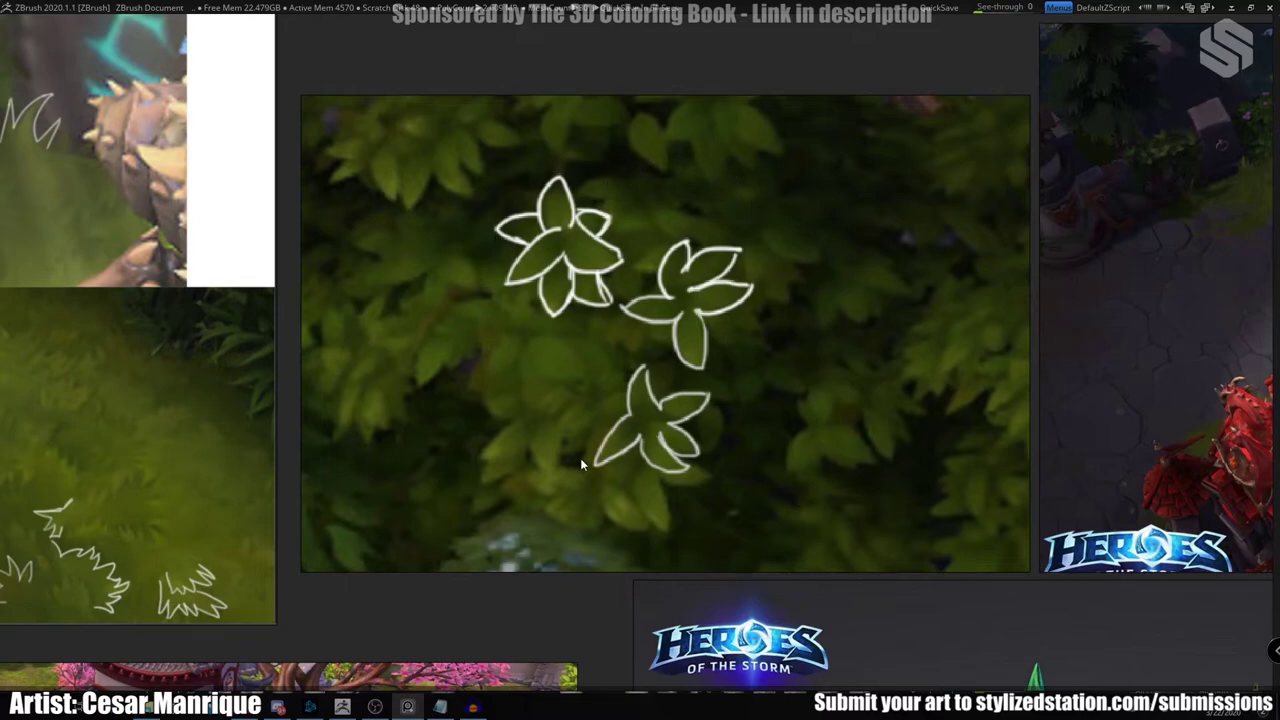
# Return to ZBrush and show the backup_dyna folder in the tree leaves tool.
pyautogui.hotkey('alt', 'Tab')
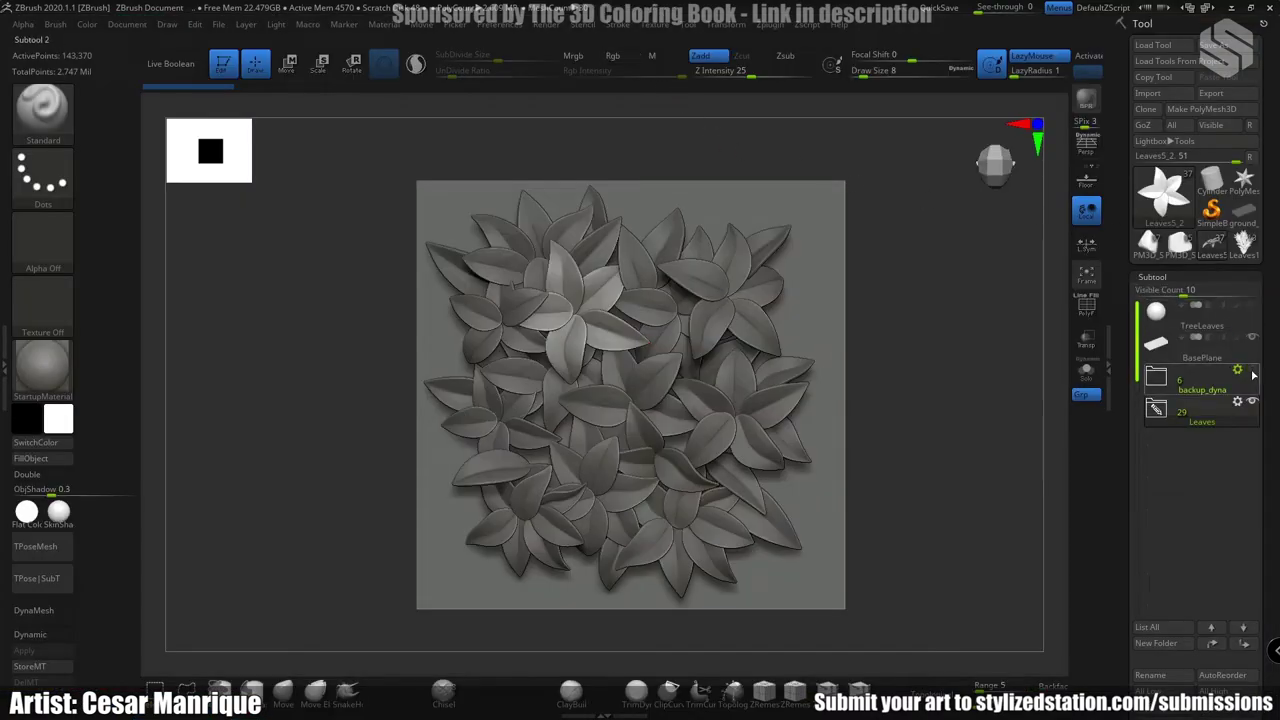
pyautogui.click(1252, 372)
pyautogui.keyDown('alt'); pyautogui.moveTo(380, 337); pyautogui.dragTo(317, 324); pyautogui.keyUp('alt')
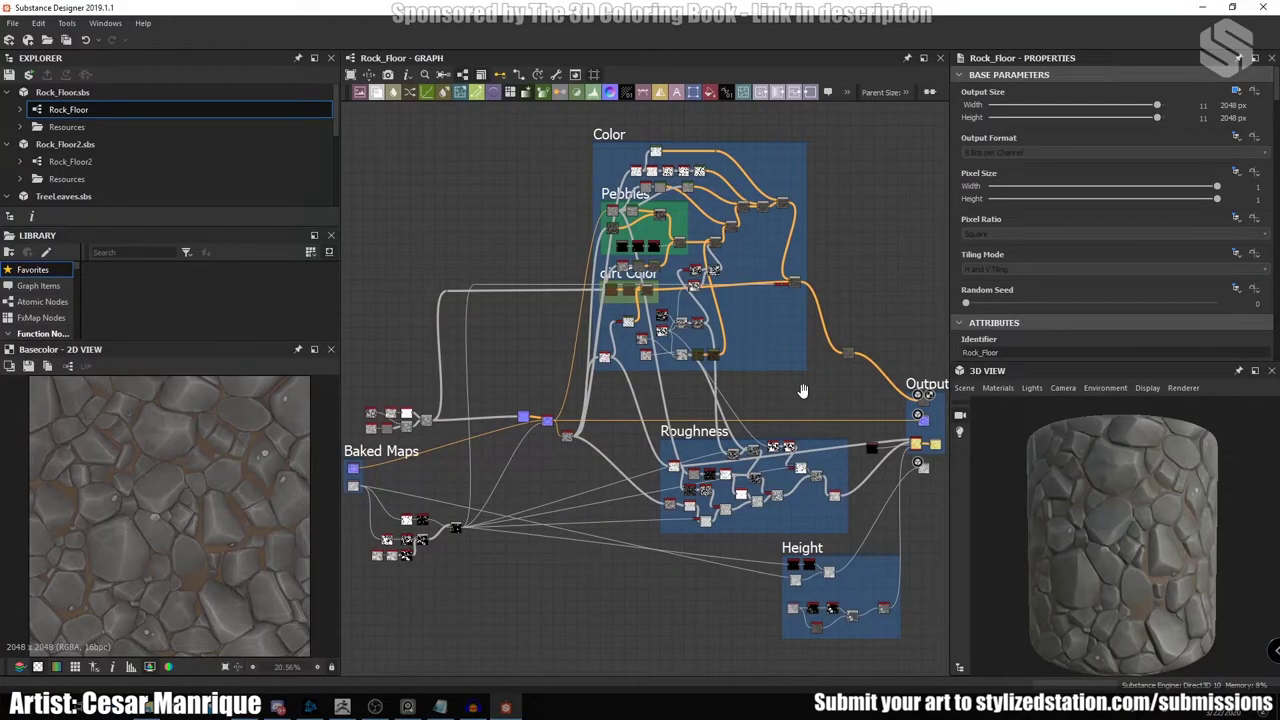
# Examine the base color and normal nodes in the Output frame of Substance Designer's Rock_Floor graph.
pyautogui.moveTo(802, 390); pyautogui.dragTo(502, 253, button='middle')
pyautogui.scroll(3, 683, 323)
pyautogui.scroll(2, 697, 463)
pyautogui.scroll(1, 686, 442)
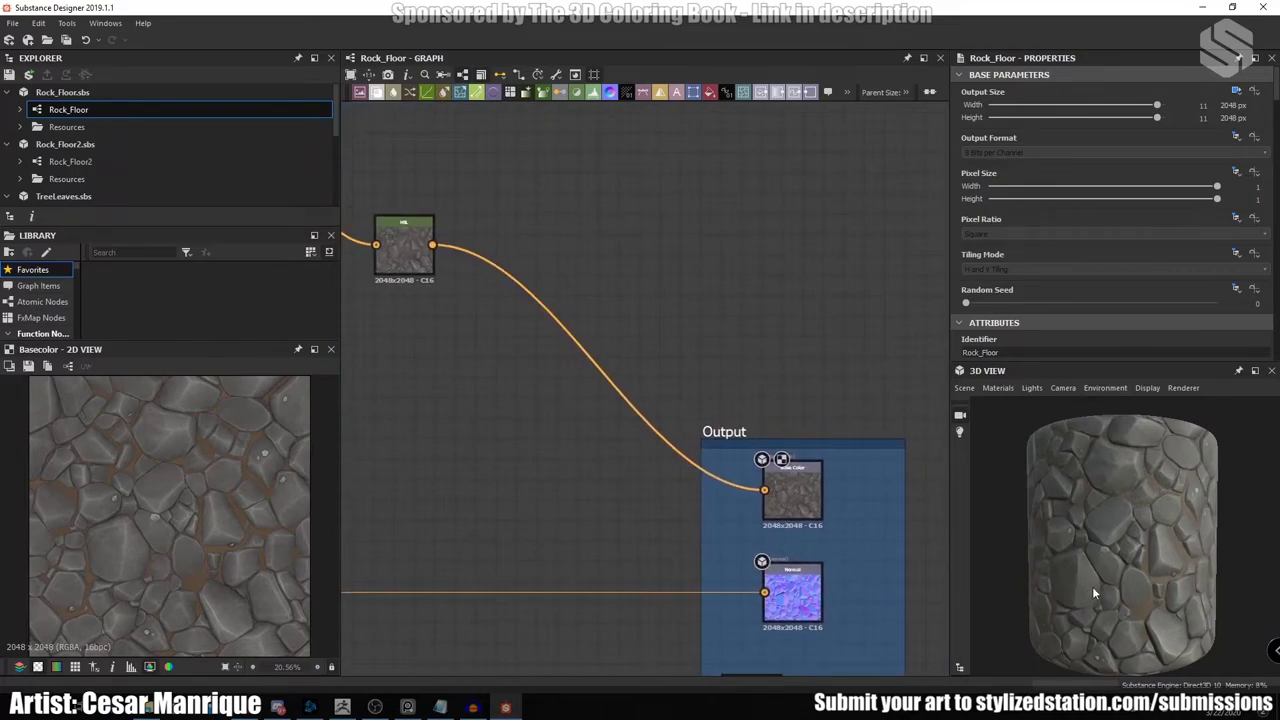
# Open the Rock_Floor2 graph and examine its Output nodes alongside the material previews.
pyautogui.click(77, 161)
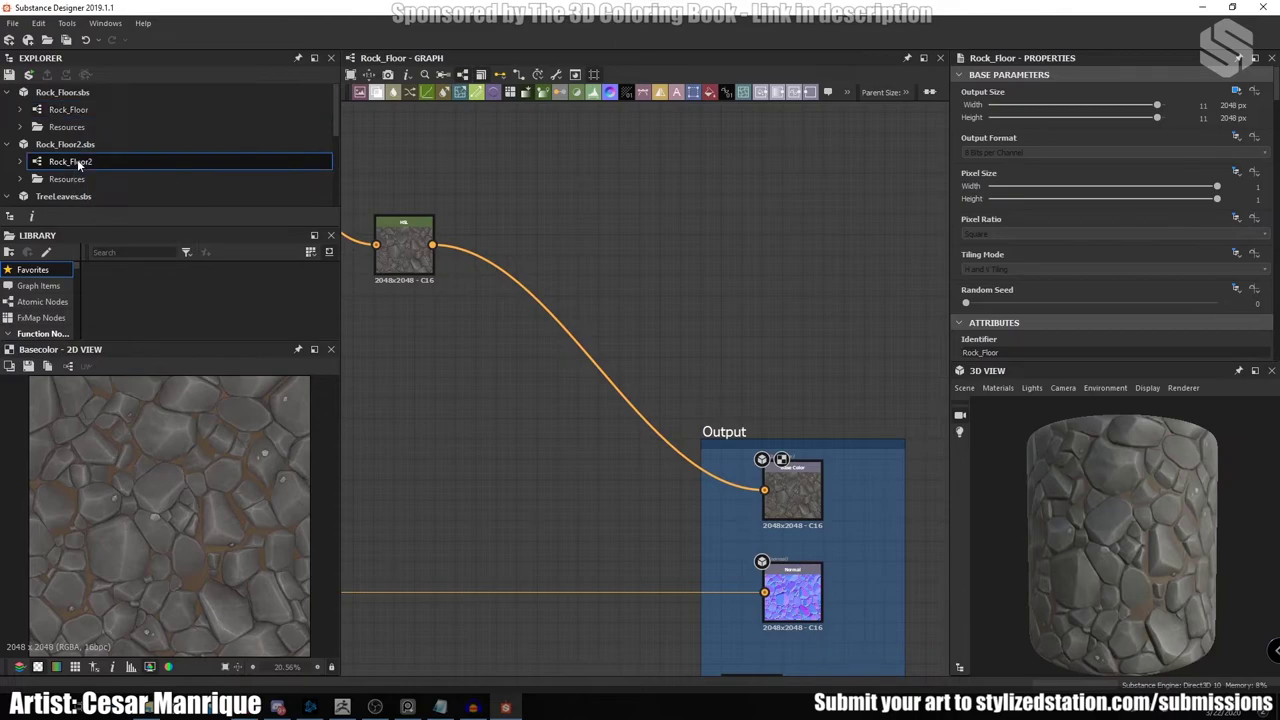
pyautogui.doubleClick(77, 161)
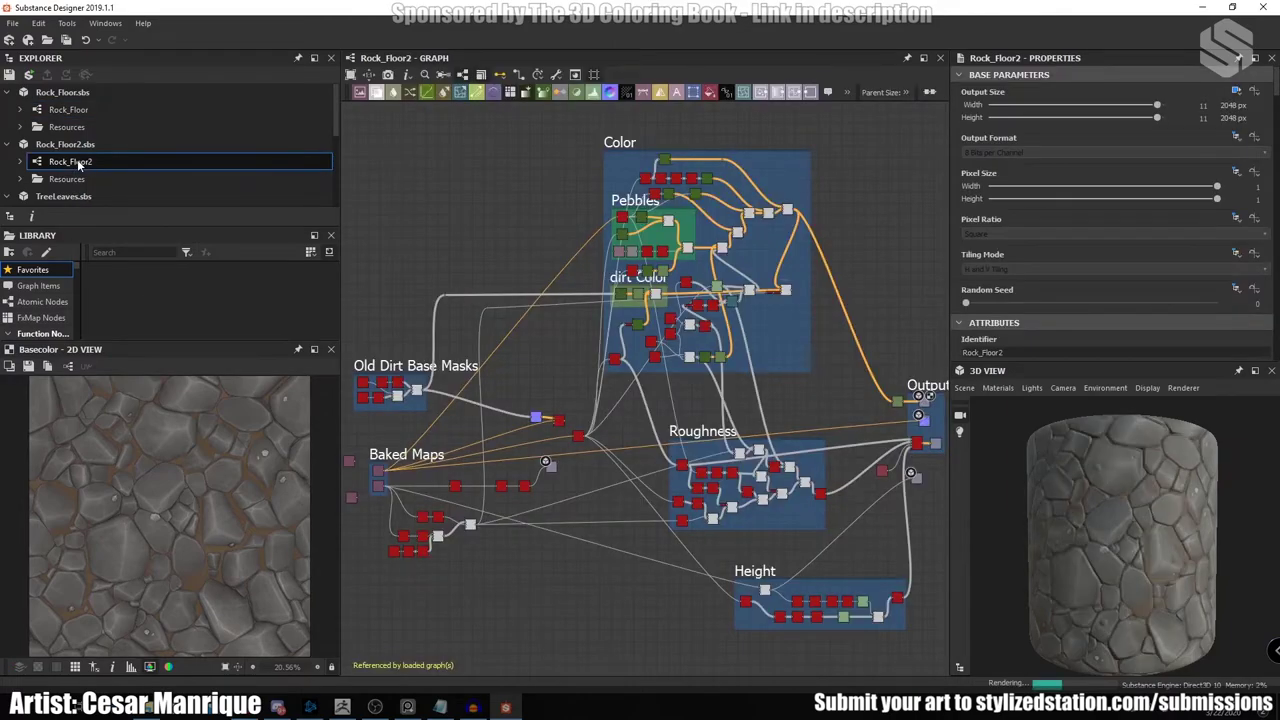
pyautogui.moveTo(899, 436); pyautogui.dragTo(716, 400, button='middle')
pyautogui.scroll(5, 716, 400)
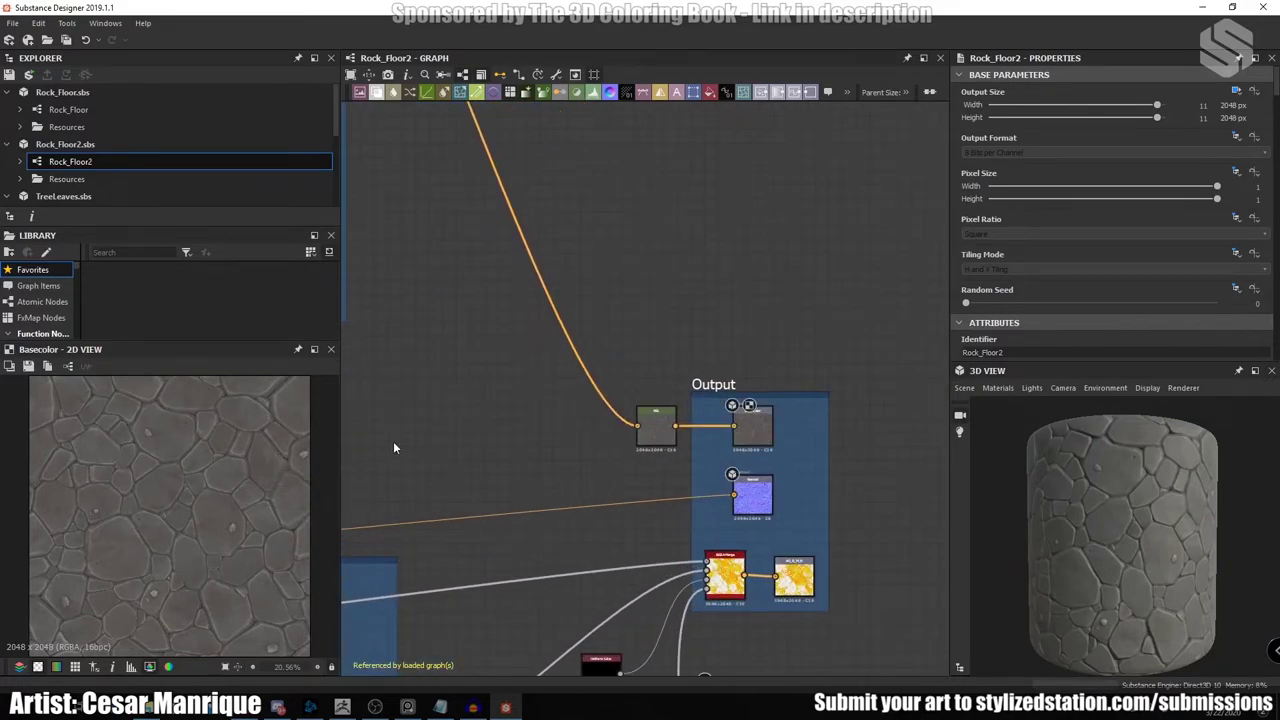
pyautogui.scroll(-1, 626, 380)
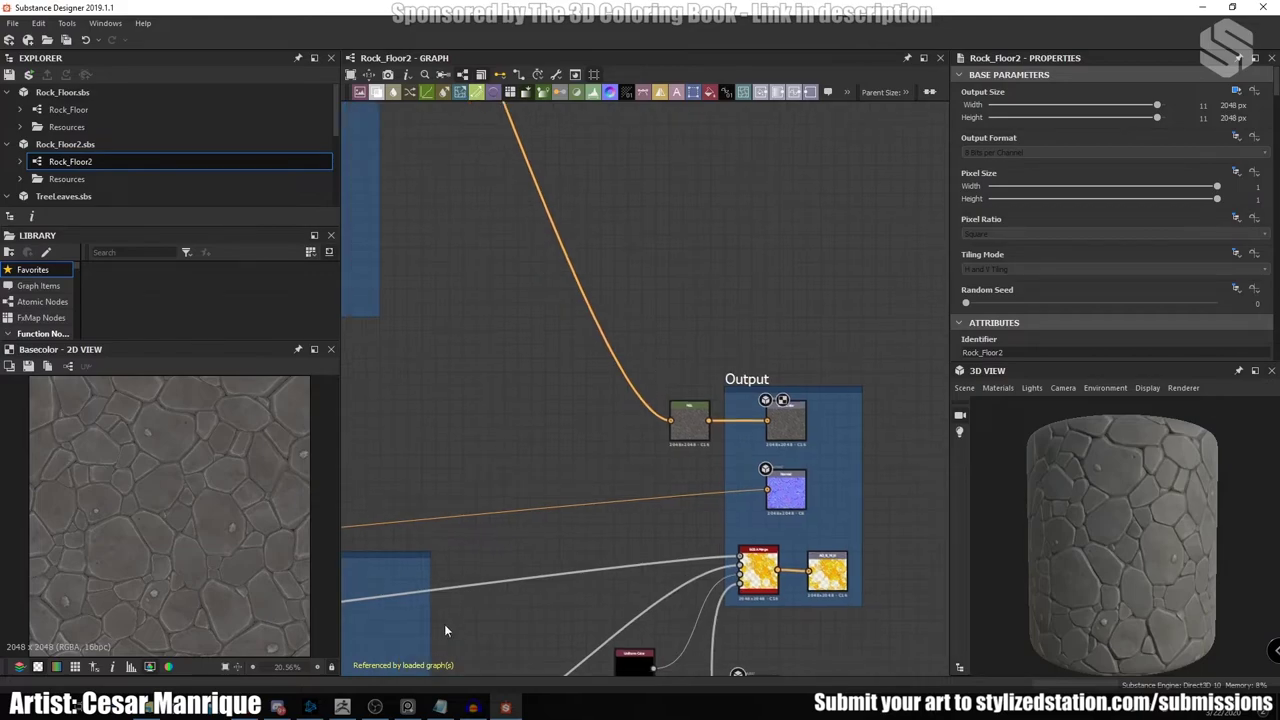
# Switch to the PureRef board and examine the textured stone floors under Ground Tileable.
pyautogui.click(407, 707)
pyautogui.scroll(-8, 748, 275)
pyautogui.moveTo(974, 272); pyautogui.dragTo(364, 252, button='middle')
pyautogui.scroll(9, 750, 358)
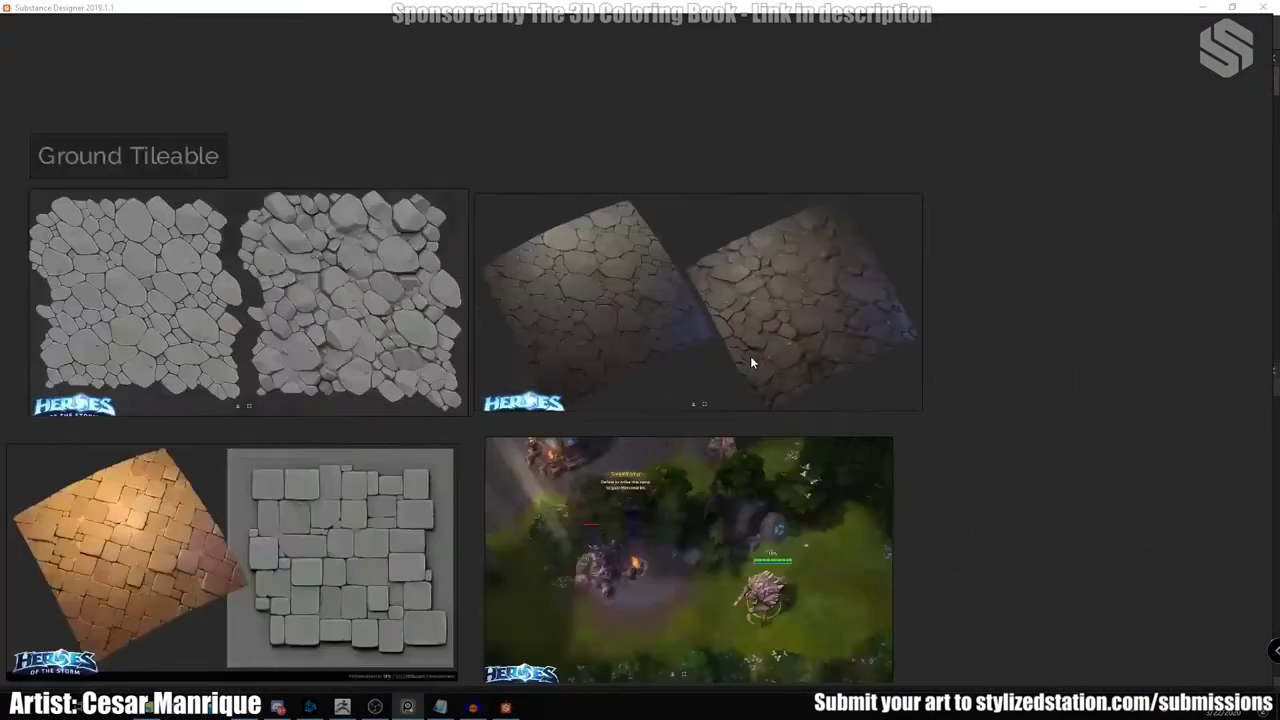
pyautogui.moveTo(705, 271); pyautogui.dragTo(693, 358, button='middle')
# Open the GrassBlades graph in Substance Designer and examine its output nodes and the grass material in the 3D view.
pyautogui.click(72, 146)
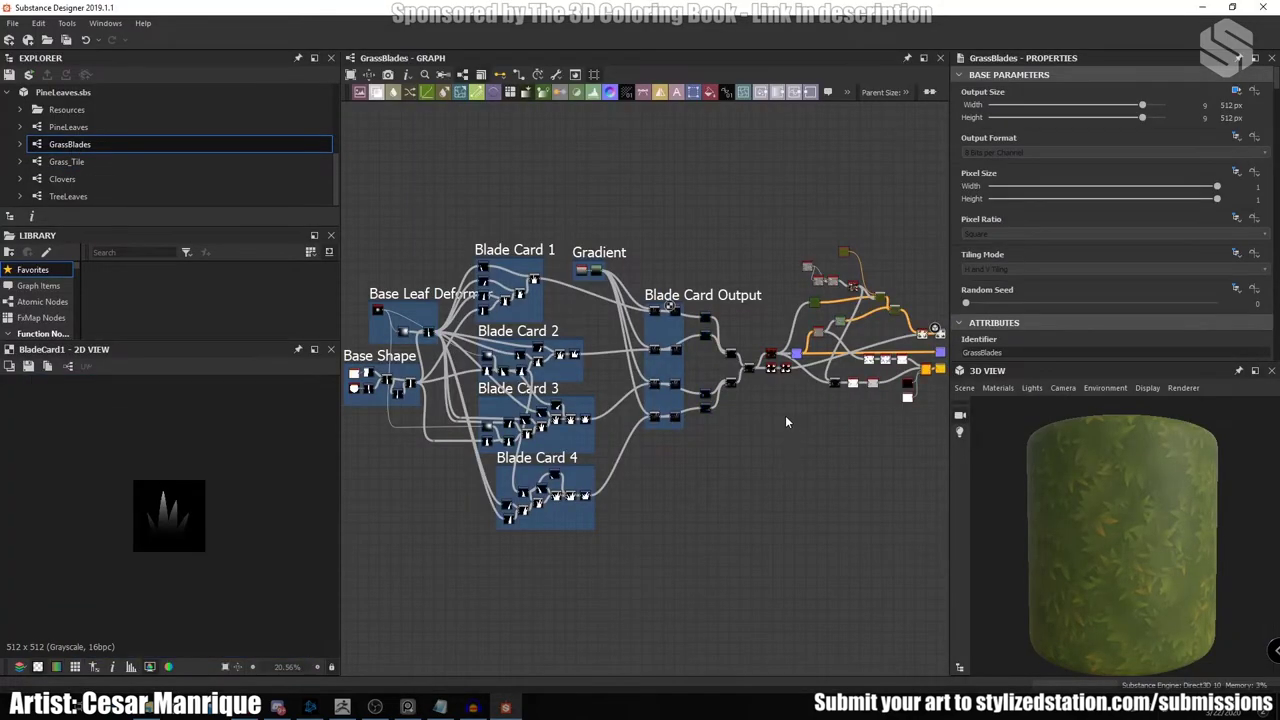
pyautogui.moveTo(768, 430); pyautogui.dragTo(506, 430, button='middle')
pyautogui.scroll(5, 793, 399)
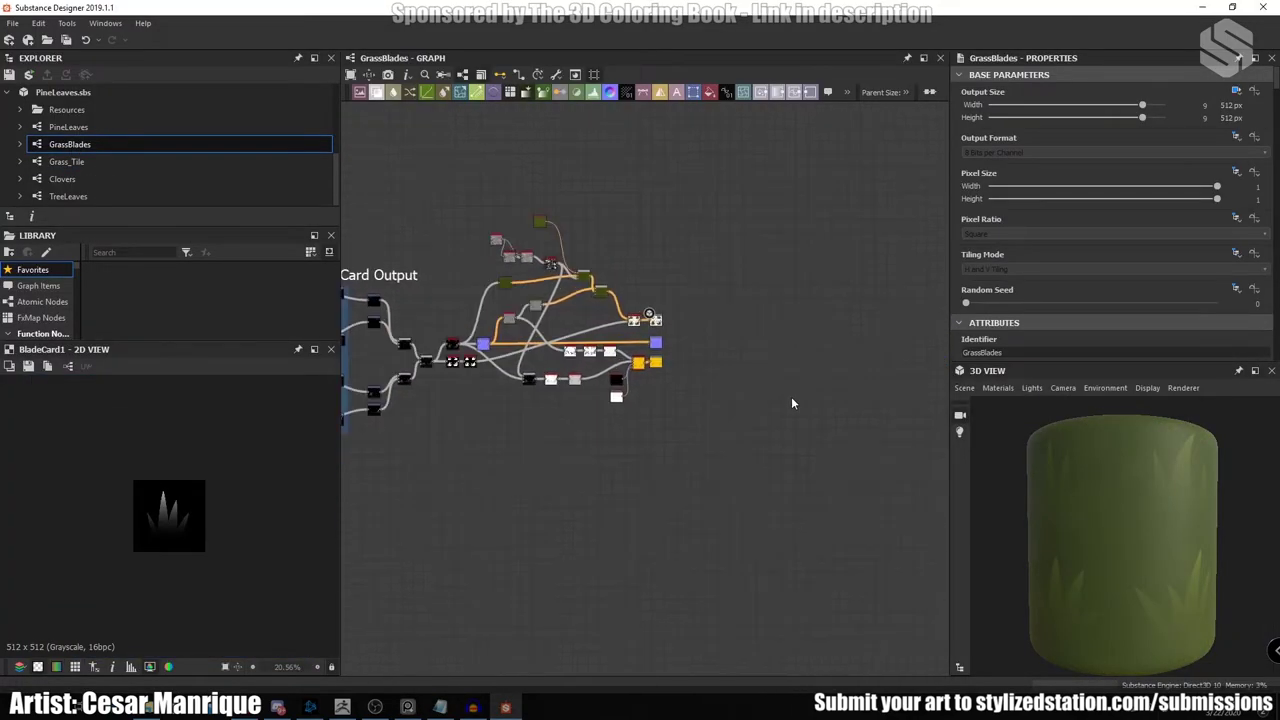
pyautogui.moveTo(1199, 542); pyautogui.dragTo(1037, 549)
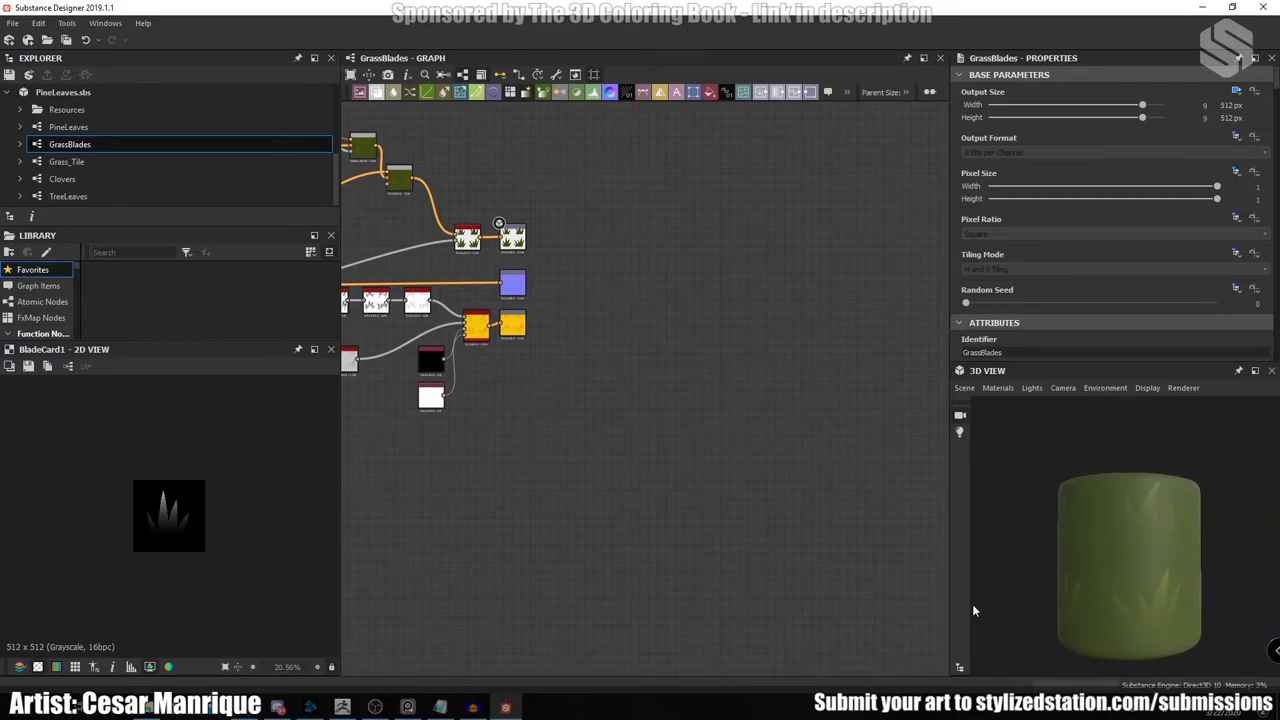
# Switch to the PureRef board and examine the grass and ground in the Siege Camp screenshot under Ground Tileable.
pyautogui.click(412, 711)
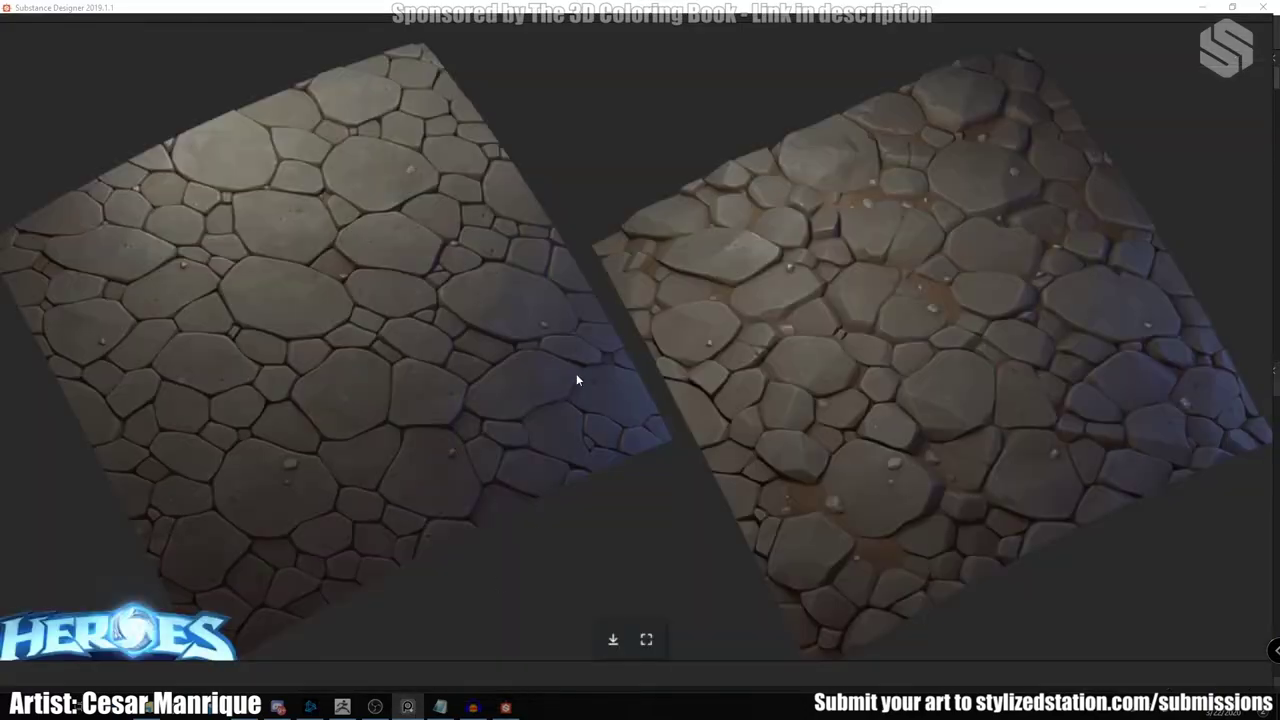
pyautogui.scroll(-5, 576, 373)
pyautogui.moveTo(482, 428); pyautogui.dragTo(832, 276, button='middle')
pyautogui.moveTo(954, 408); pyautogui.dragTo(818, 410, button='middle')
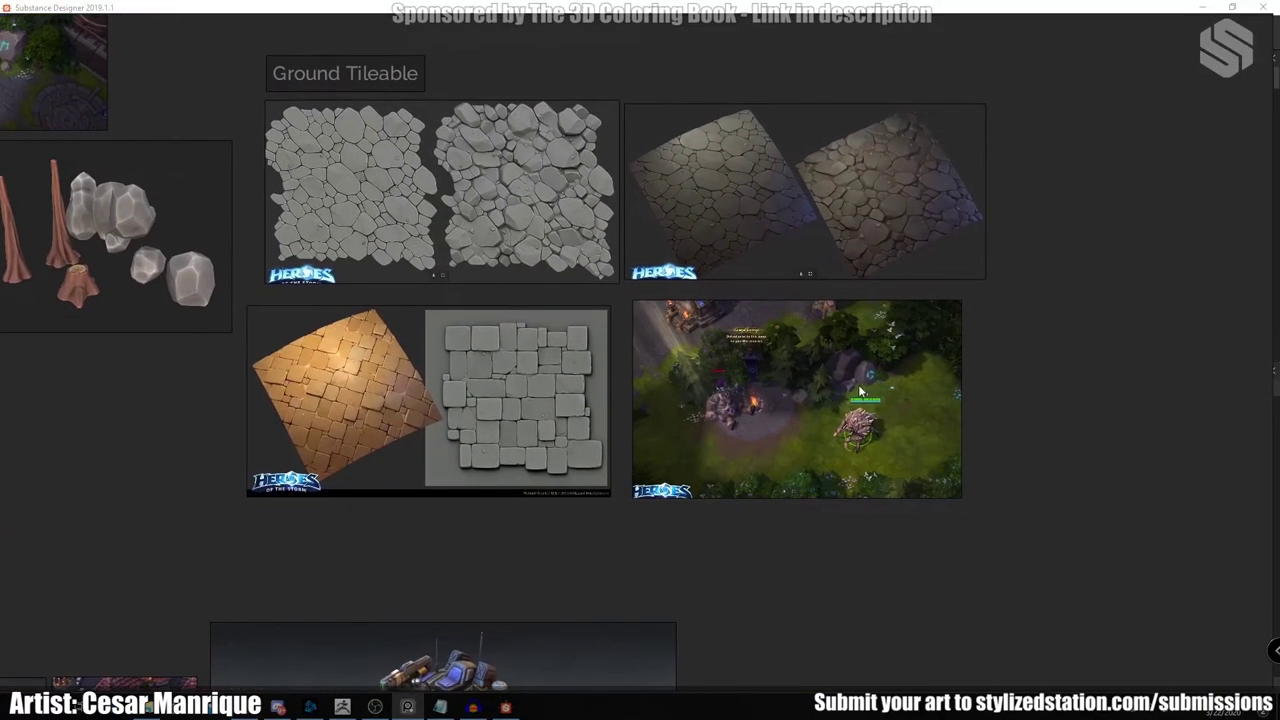
pyautogui.scroll(5, 915, 358)
pyautogui.moveTo(498, 550); pyautogui.dragTo(764, 434, button='middle')
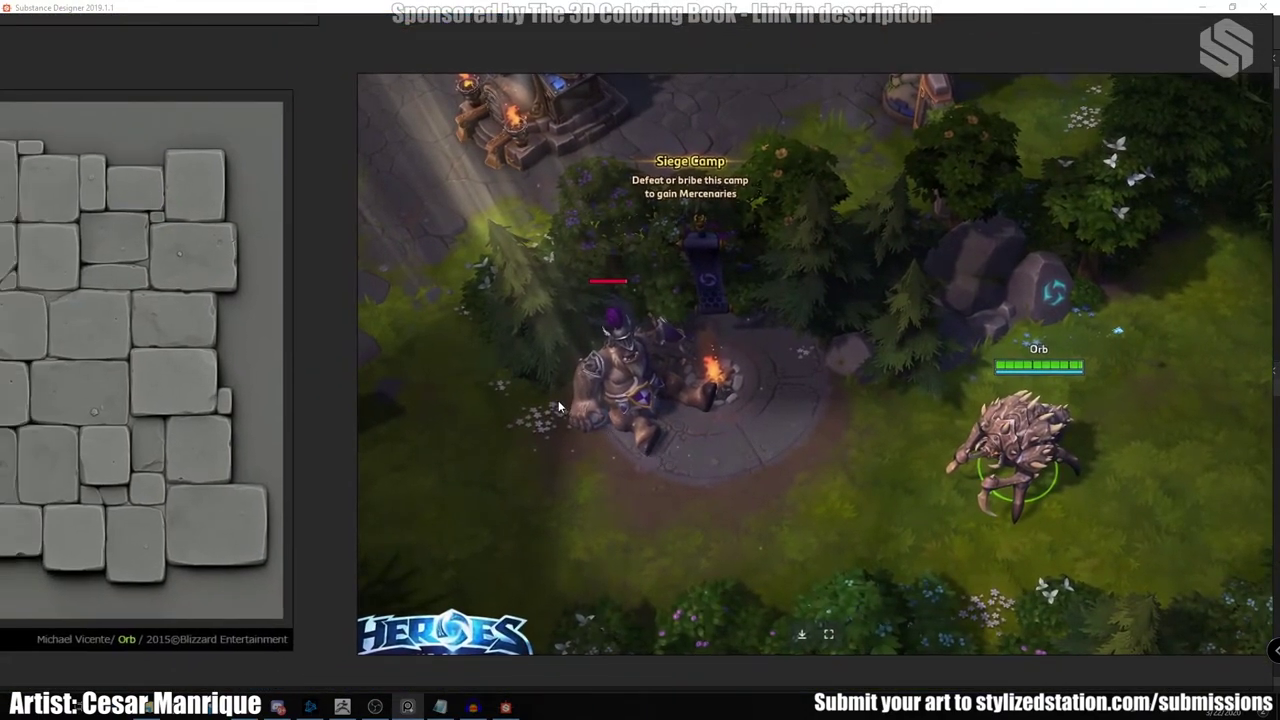
# Switch to Maya and cut the foliage texture plane around the large branch with the Multi-Cut tool.
pyautogui.scroll(4, 349, 312)
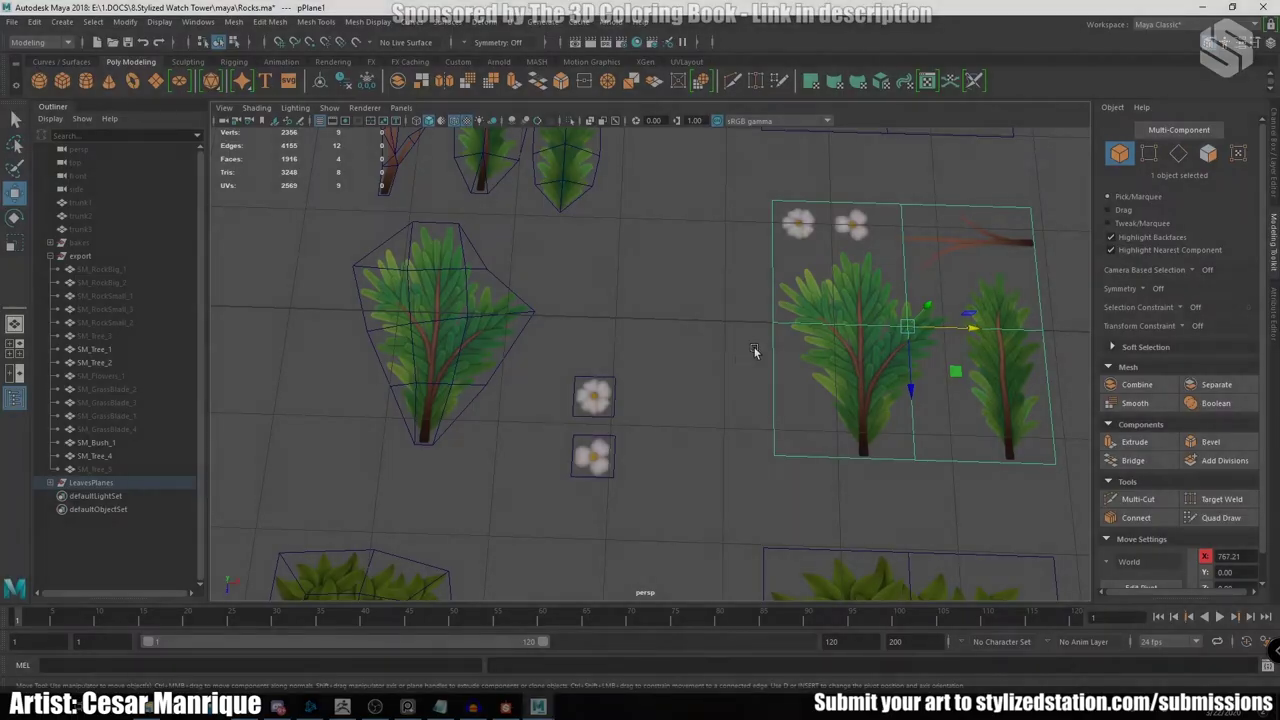
pyautogui.keyDown('alt'); pyautogui.moveTo(754, 347); pyautogui.dragTo(654, 377, button='middle'); pyautogui.keyUp('alt')
pyautogui.keyDown('alt'); pyautogui.moveTo(654, 377); pyautogui.dragTo(673, 324); pyautogui.keyUp('alt')
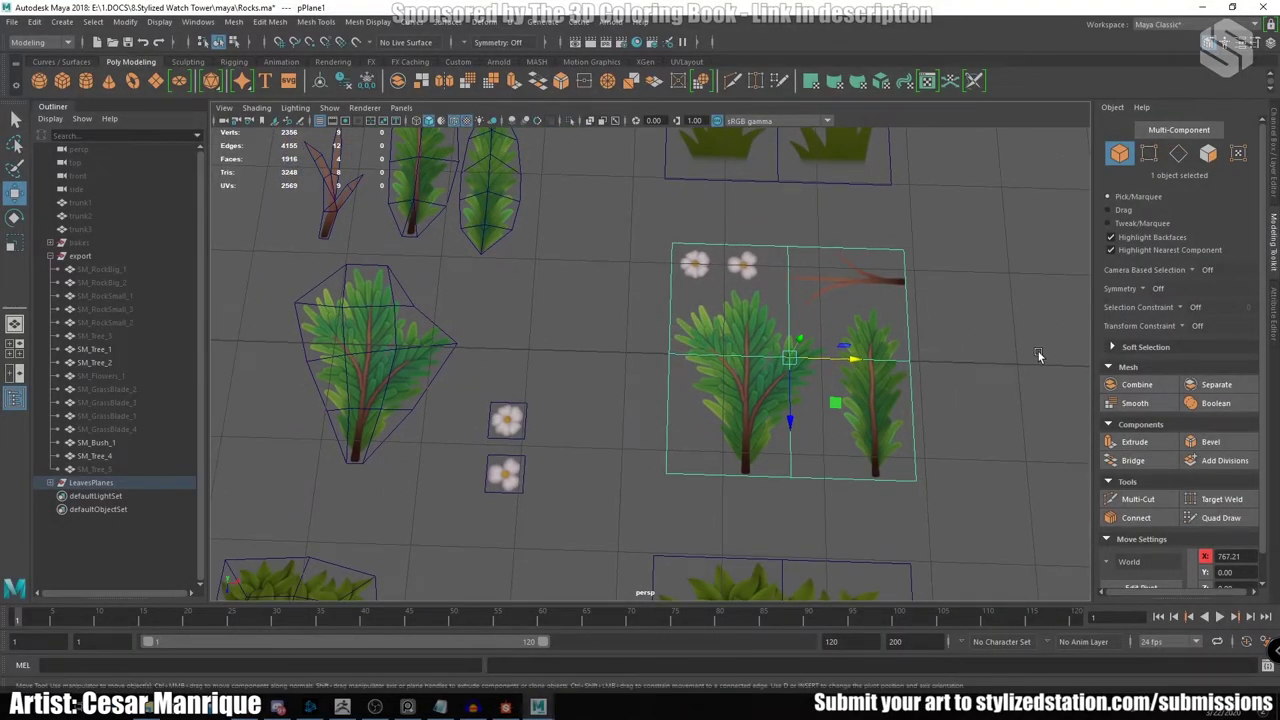
pyautogui.click(1116, 505)
pyautogui.scroll(5, 849, 457)
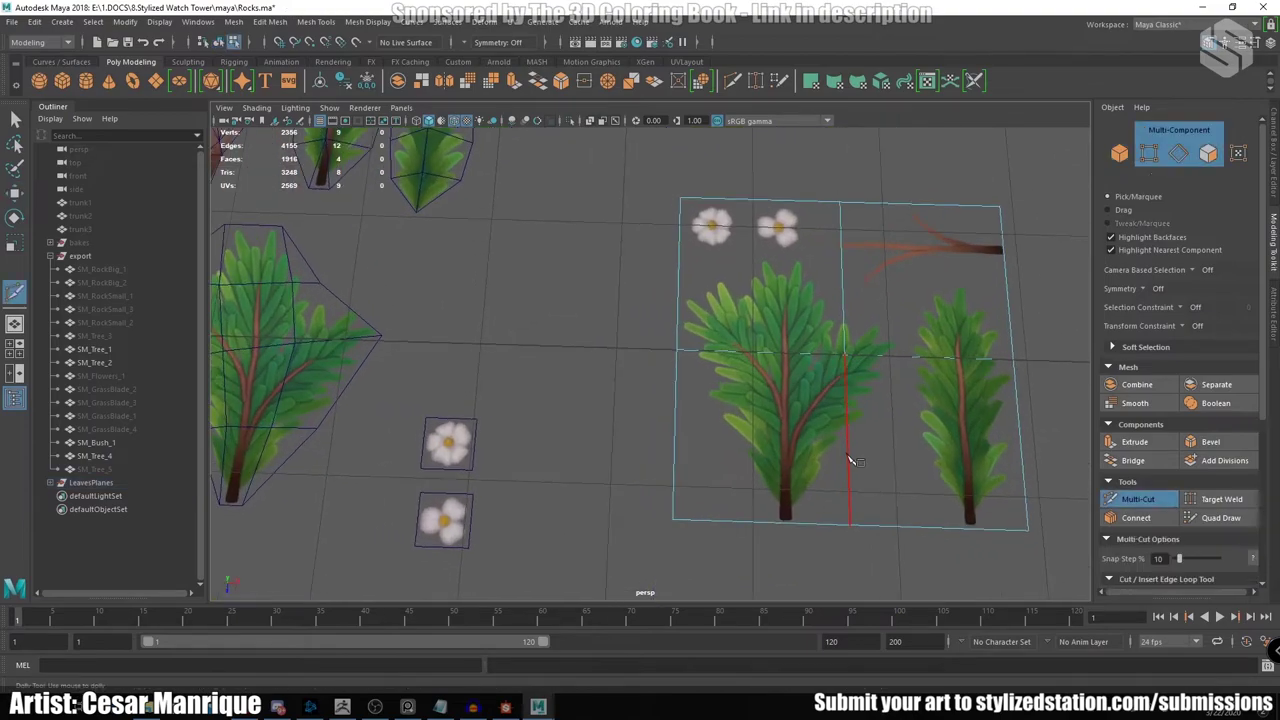
pyautogui.click(716, 548)
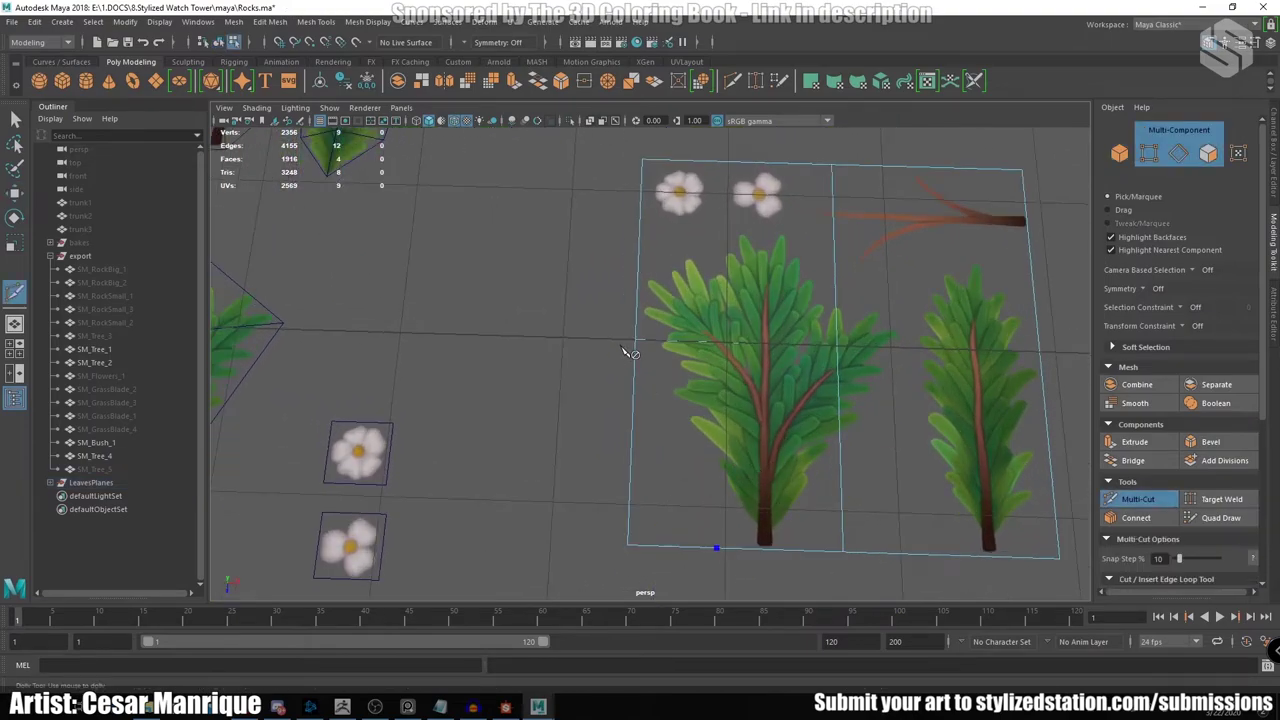
pyautogui.click(635, 341)
pyautogui.click(638, 252)
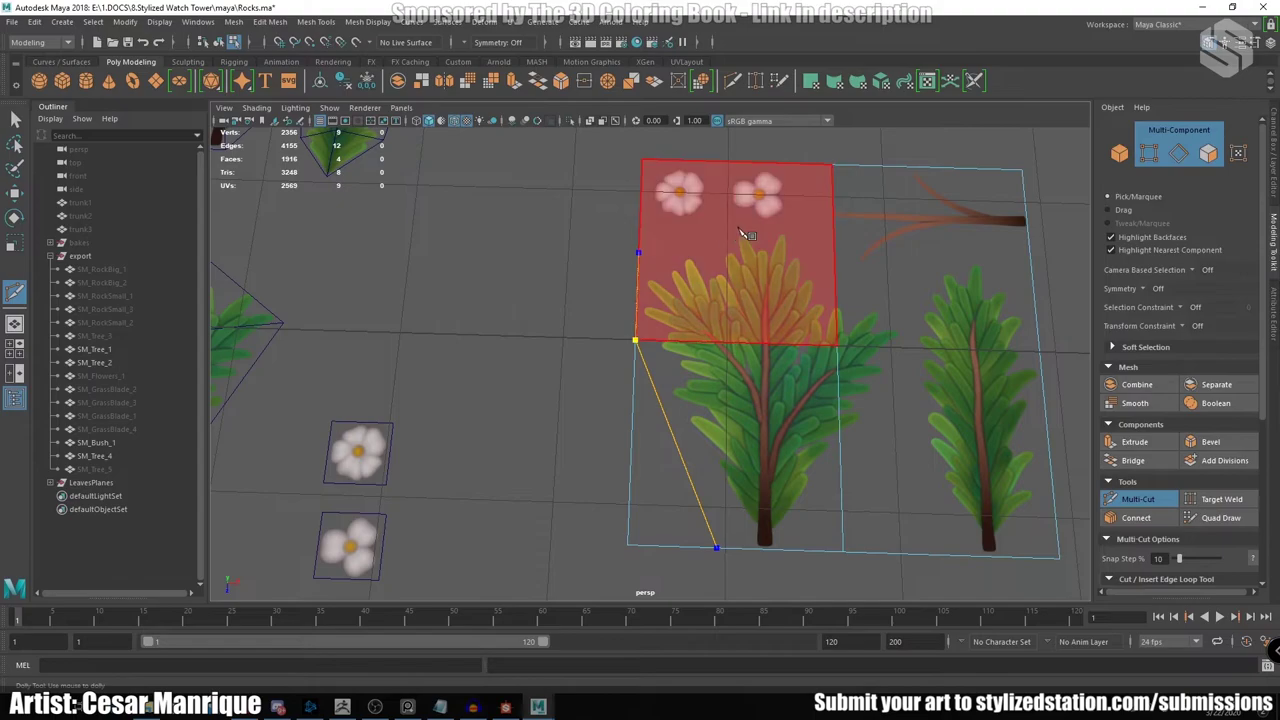
pyautogui.click(747, 224)
pyautogui.click(835, 245)
pyautogui.press('w')
# Select the tip vertex of the side twig on the finished large branch mesh.
pyautogui.keyDown('alt'); pyautogui.moveTo(577, 333); pyautogui.dragTo(999, 318, button='middle'); pyautogui.keyUp('alt')
pyautogui.click(1119, 152)
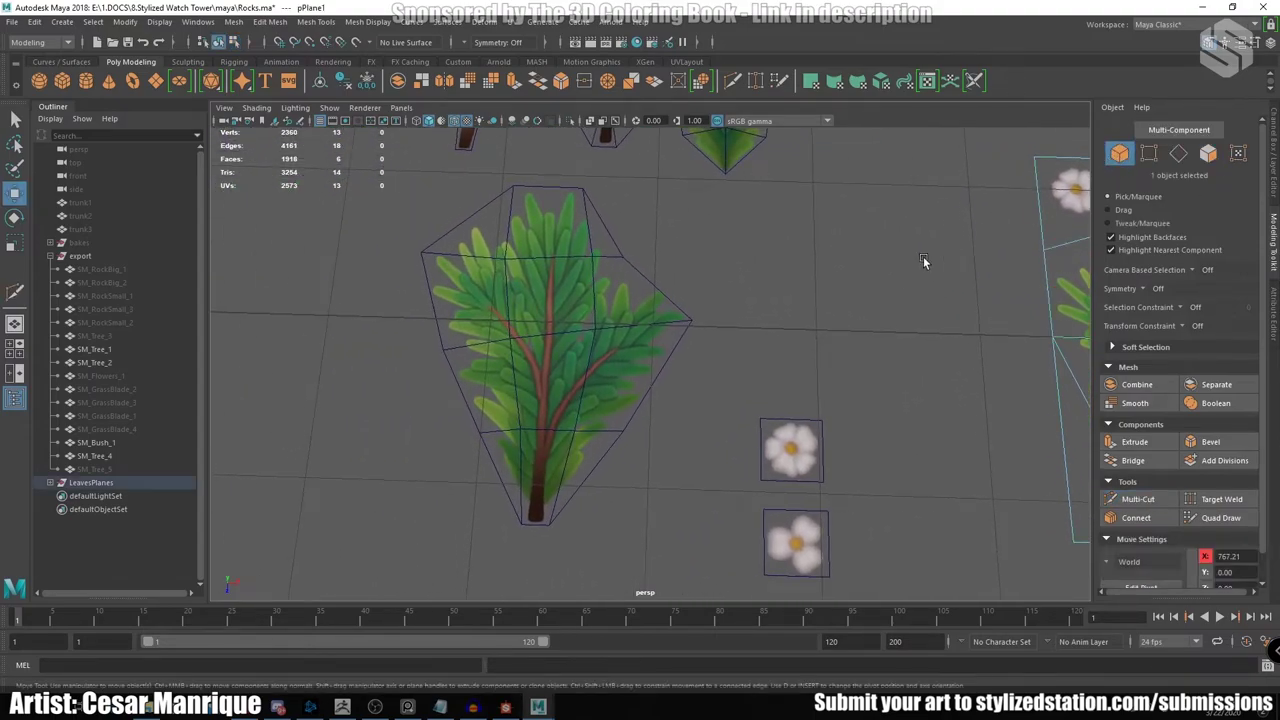
pyautogui.press('f')
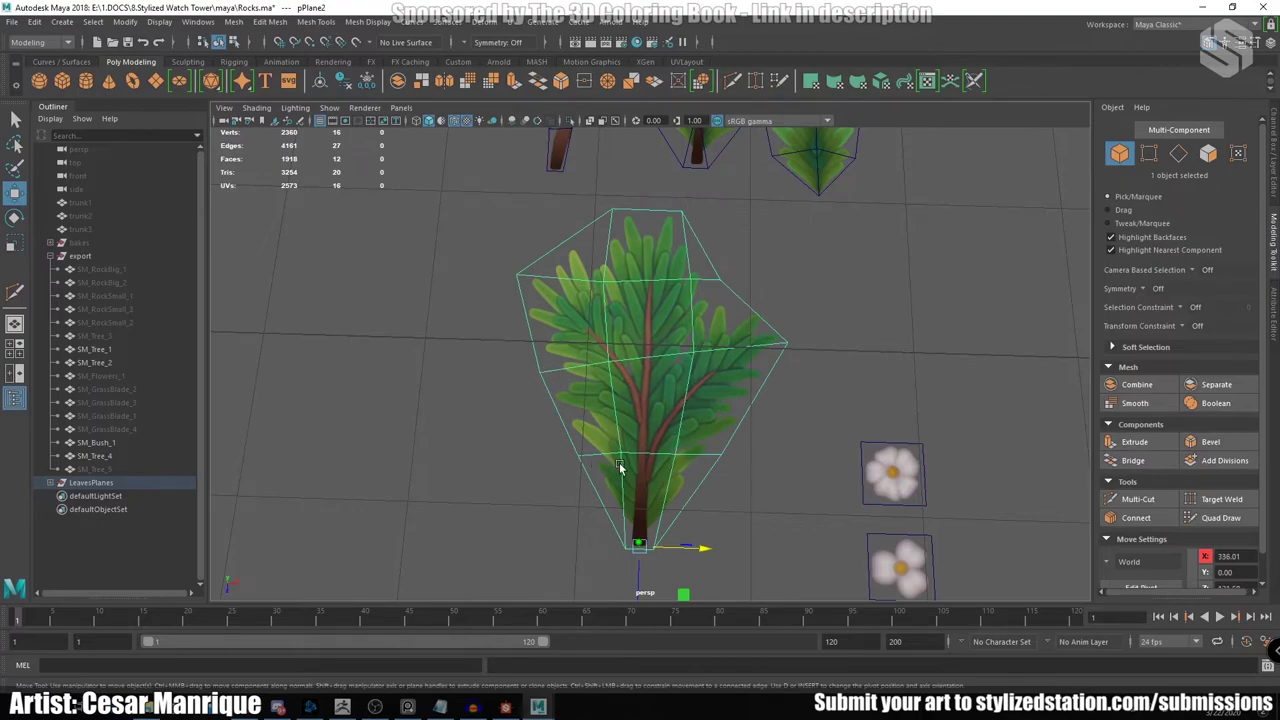
pyautogui.keyDown('alt'); pyautogui.moveTo(647, 385); pyautogui.dragTo(699, 392, button='middle'); pyautogui.keyUp('alt')
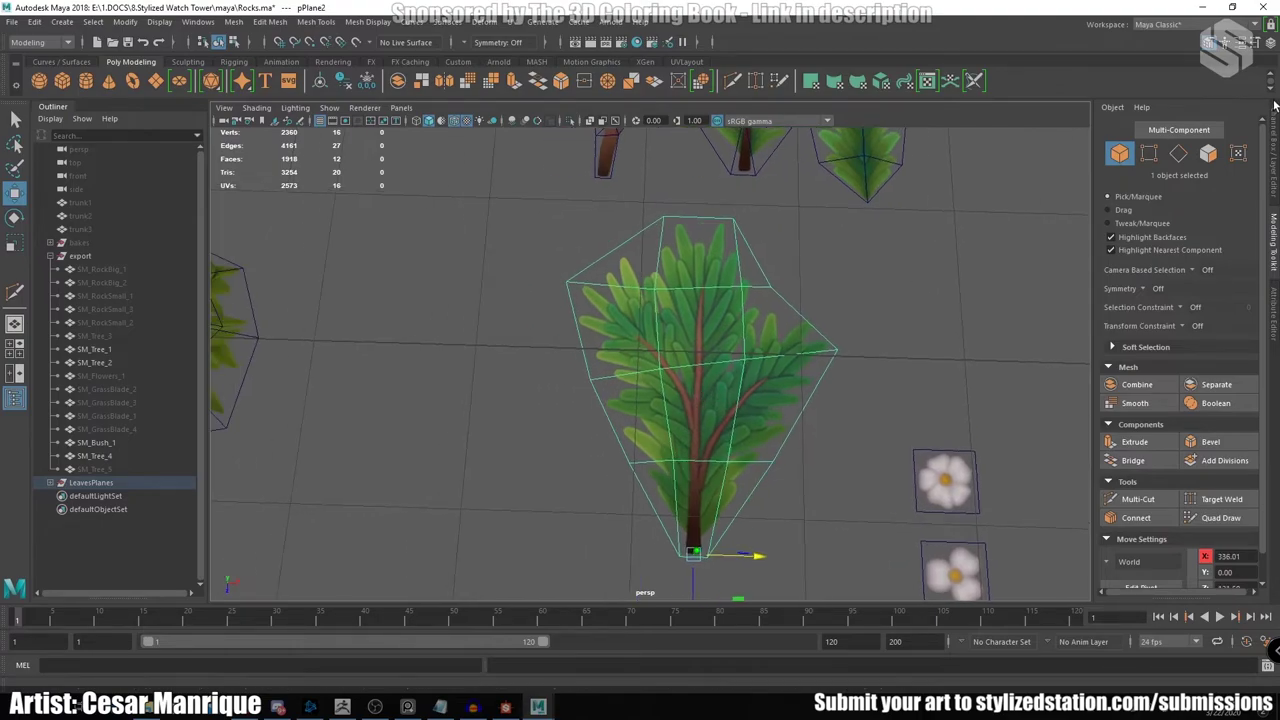
pyautogui.click(1149, 154)
pyautogui.click(770, 287)
pyautogui.click(838, 349)
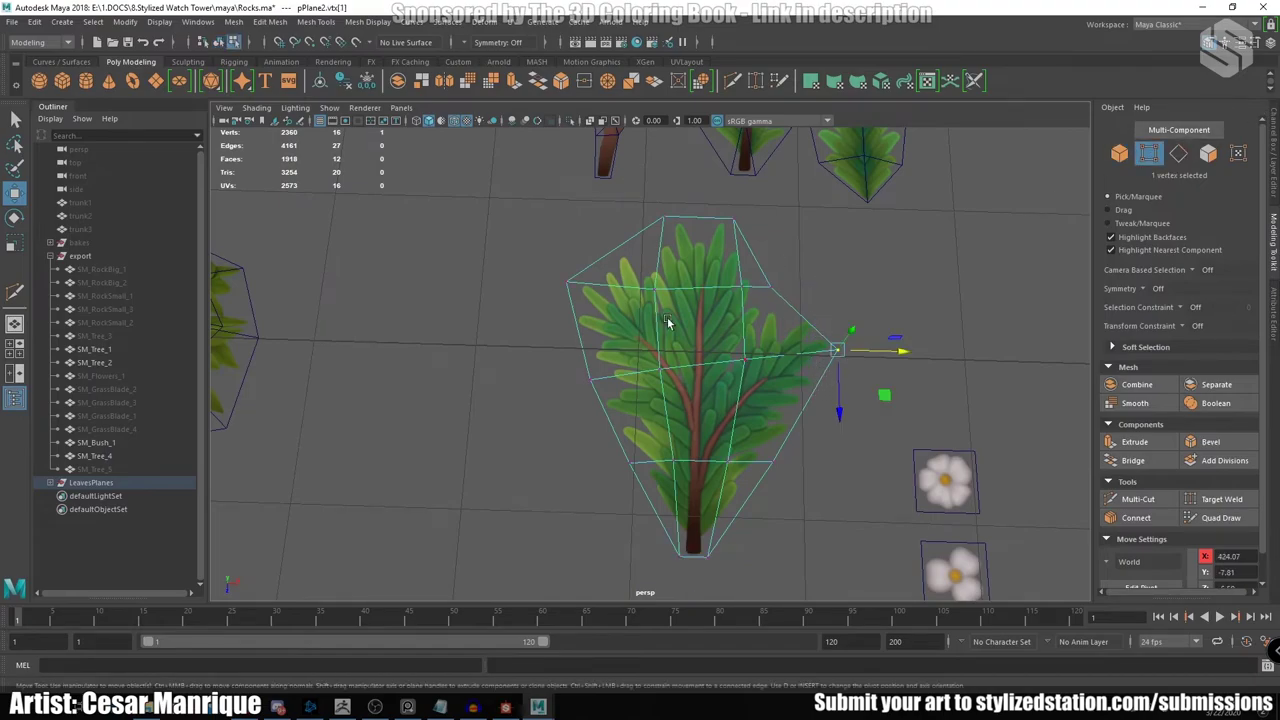
# Examine the Move tool's Preserve UVs setting and adjust the branch mesh's tip vertex.
pyautogui.doubleClick(14, 192)
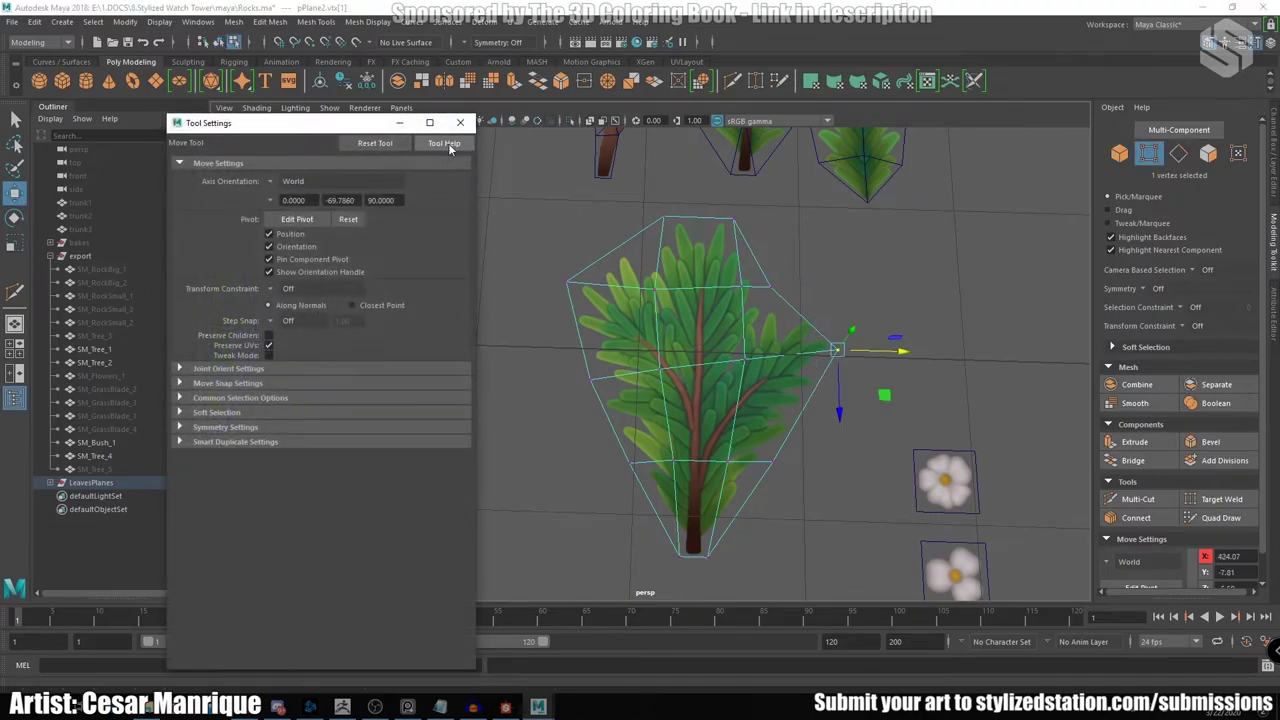
pyautogui.click(460, 122)
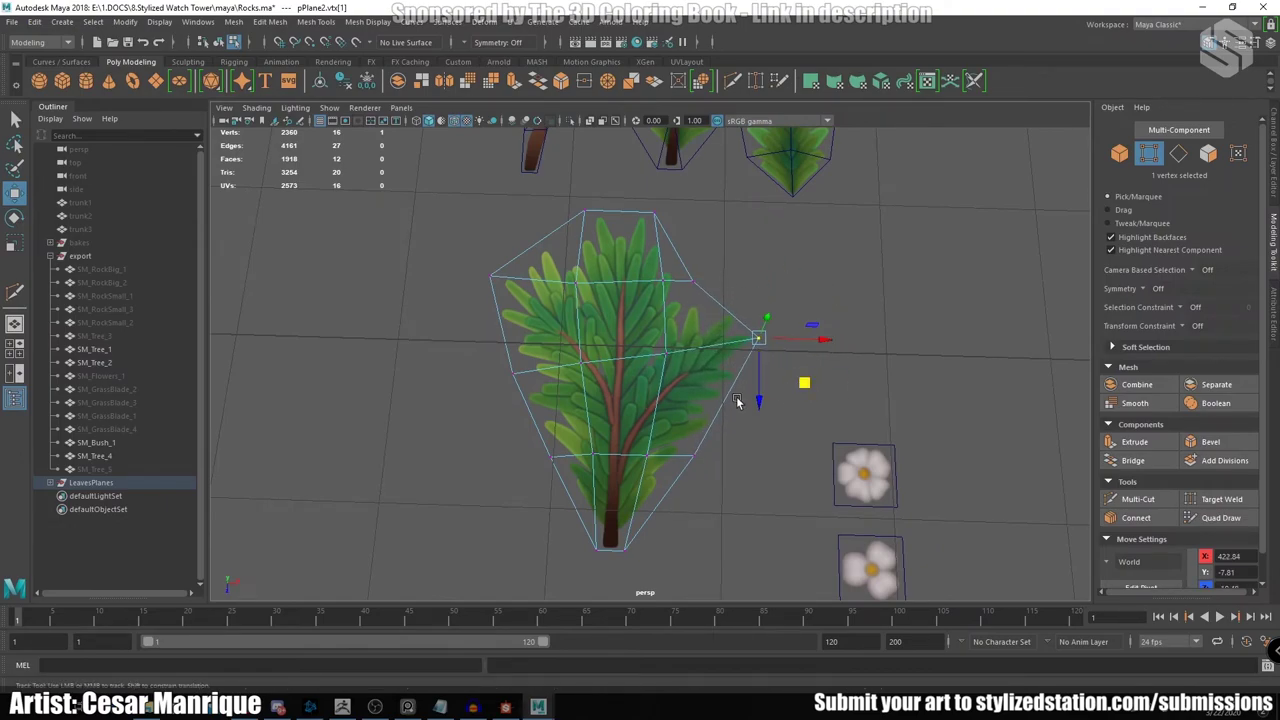
pyautogui.keyDown('alt'); pyautogui.moveTo(737, 401); pyautogui.dragTo(822, 388, button='middle'); pyautogui.keyUp('alt')
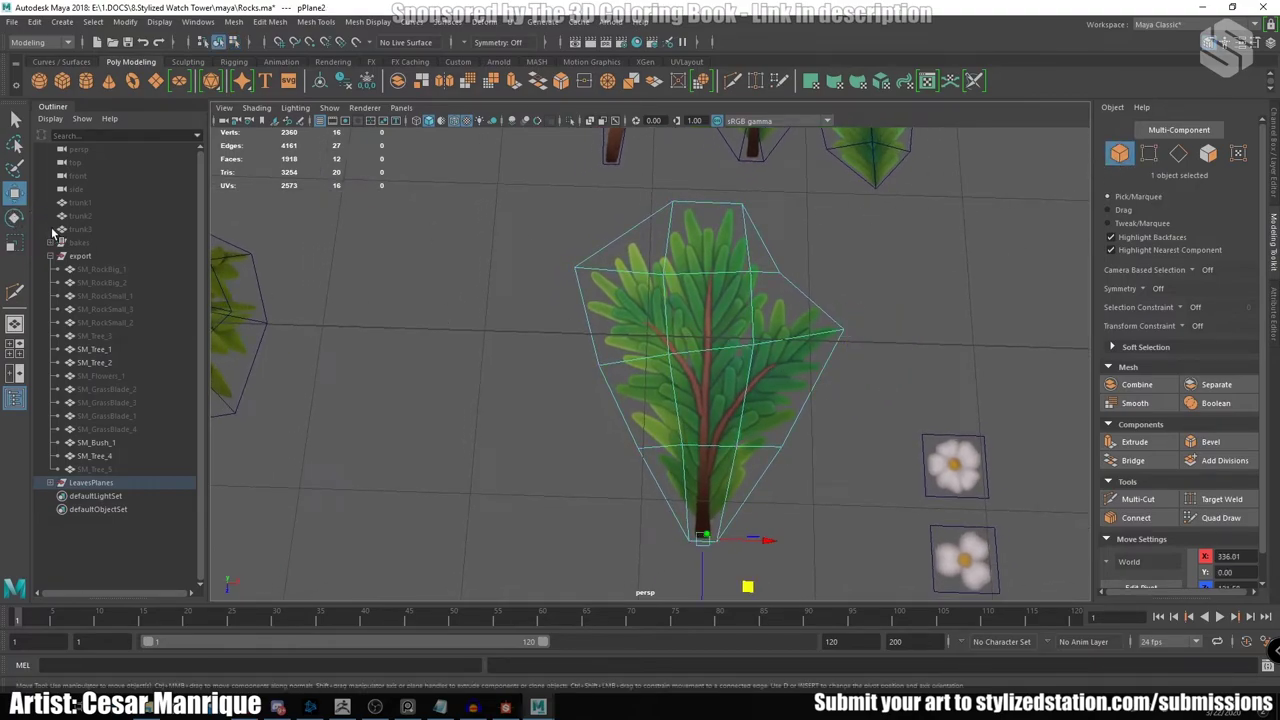
pyautogui.doubleClick(15, 195)
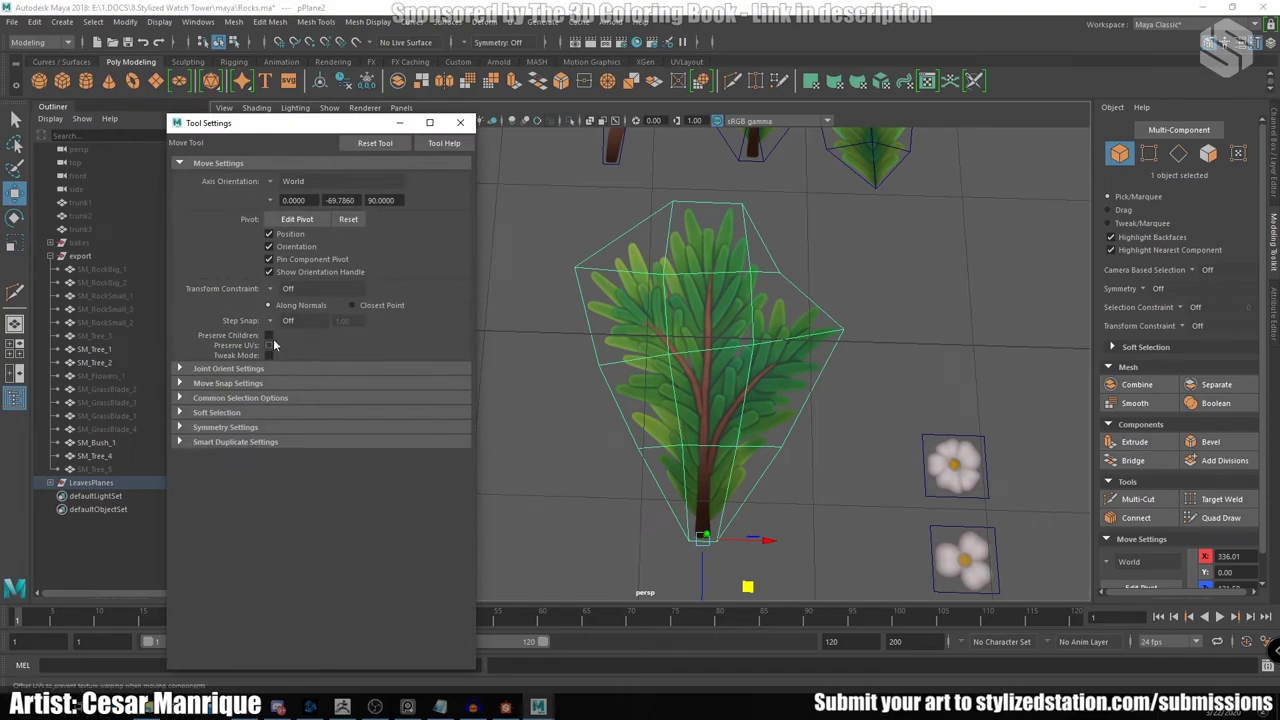
pyautogui.click(460, 122)
# Move the large branch mesh beside the pine trees' trunks.
pyautogui.keyDown('alt'); pyautogui.moveTo(600, 243); pyautogui.dragTo(595, 338); pyautogui.keyUp('alt')
pyautogui.keyDown('alt'); pyautogui.moveTo(596, 337); pyautogui.dragTo(577, 428, button='middle'); pyautogui.keyUp('alt')
pyautogui.scroll(-3, 618, 325)
pyautogui.keyDown('alt'); pyautogui.moveTo(618, 323); pyautogui.dragTo(613, 330); pyautogui.keyUp('alt')
pyautogui.moveTo(477, 509); pyautogui.dragTo(815, 207)
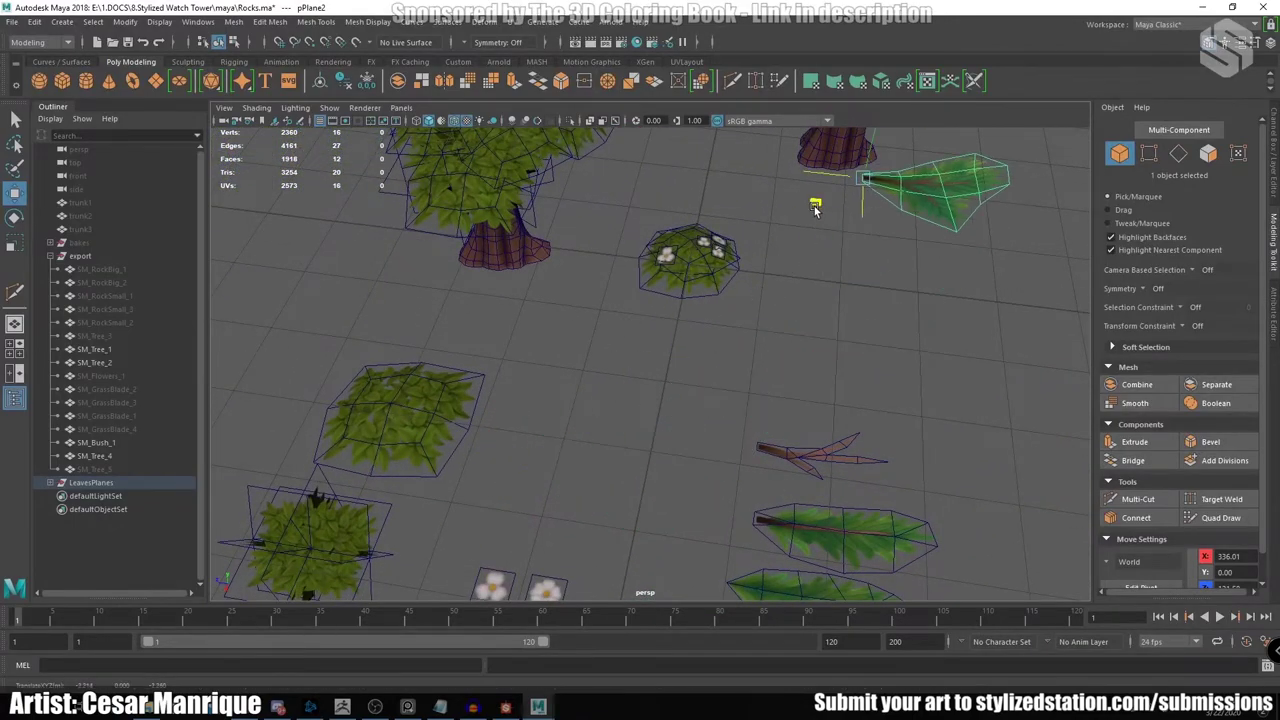
pyautogui.keyDown('alt'); pyautogui.moveTo(821, 187); pyautogui.dragTo(497, 586, button='middle'); pyautogui.keyUp('alt')
# Select SM_Tree_2 and examine how its branch planes are layered around the trunk.
pyautogui.keyDown('alt'); pyautogui.moveTo(497, 586); pyautogui.dragTo(640, 270); pyautogui.keyUp('alt')
pyautogui.keyDown('alt'); pyautogui.moveTo(640, 270); pyautogui.dragTo(648, 411, button='middle'); pyautogui.keyUp('alt')
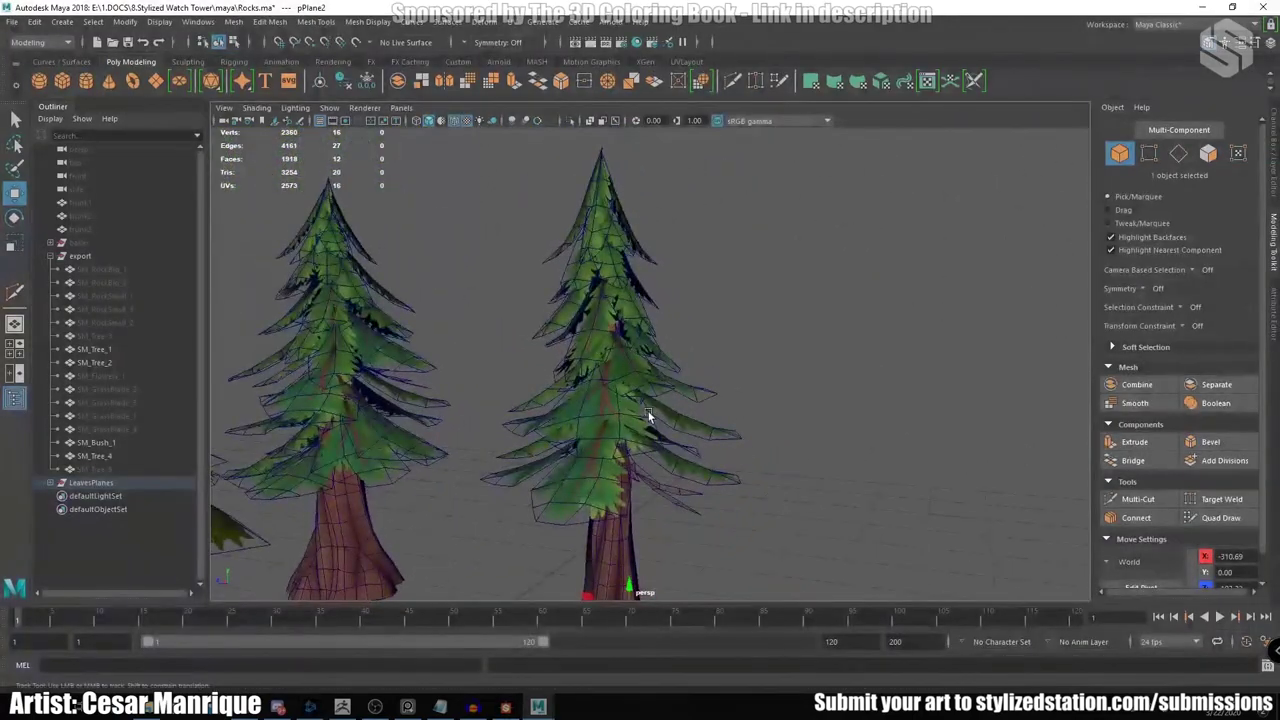
pyautogui.keyDown('alt'); pyautogui.moveTo(648, 411); pyautogui.dragTo(667, 345); pyautogui.keyUp('alt')
pyautogui.click(715, 326)
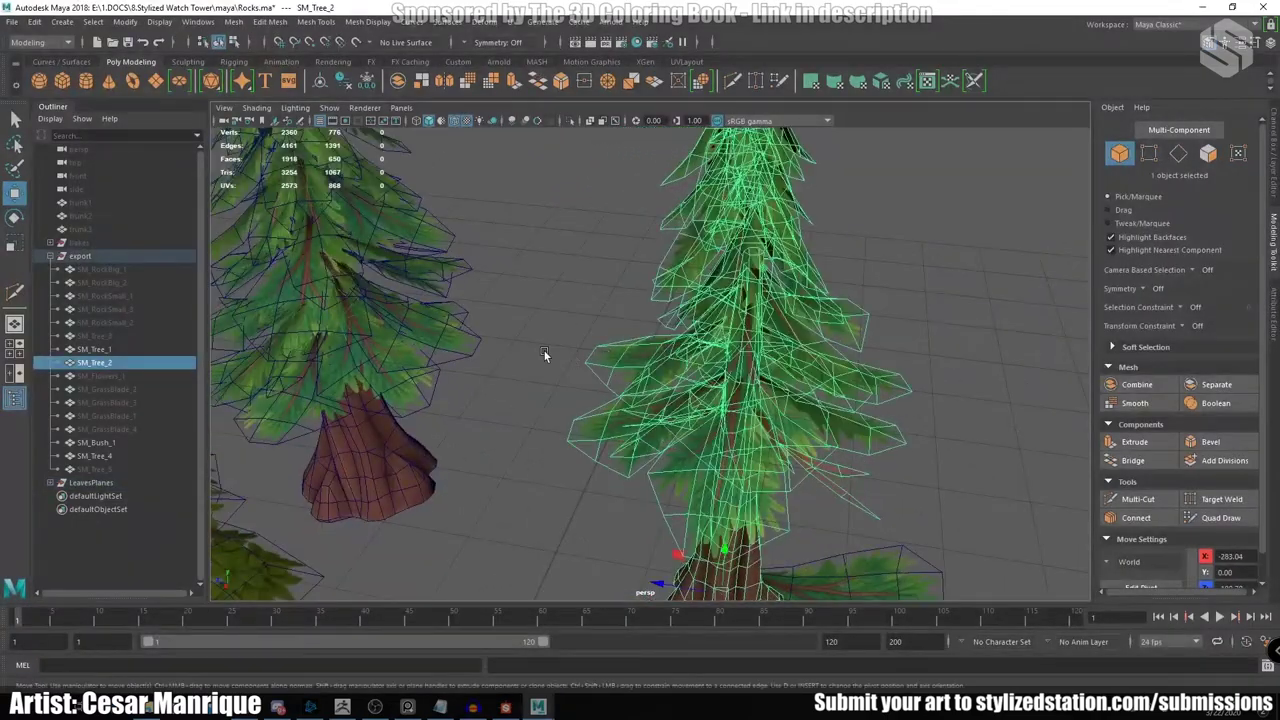
pyautogui.click(542, 356)
# Select the two leaf cluster meshes and examine them next to the broadleaf tree.
pyautogui.keyDown('alt'); pyautogui.moveTo(510, 408); pyautogui.dragTo(704, 310); pyautogui.keyUp('alt')
pyautogui.scroll(2, 704, 310)
pyautogui.click(720, 398)
pyautogui.keyDown('shift'); pyautogui.click(798, 416); pyautogui.keyUp('shift')
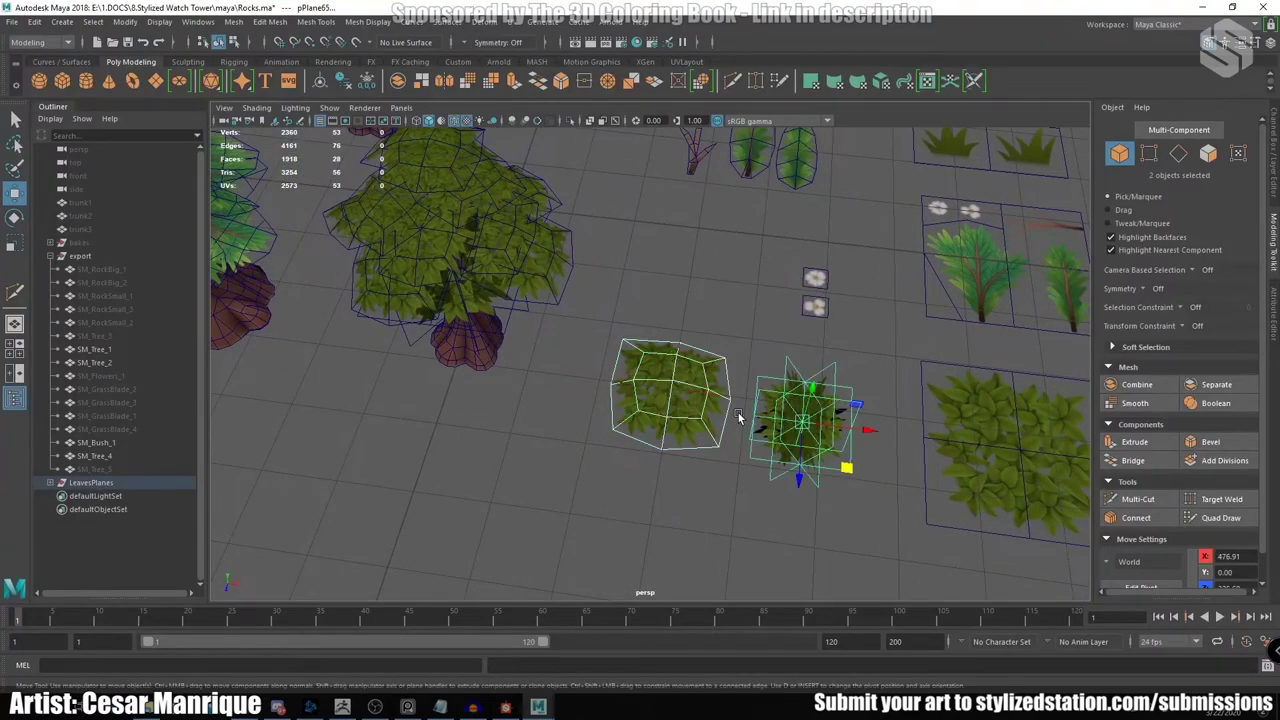
pyautogui.press('f')
pyautogui.keyDown('alt'); pyautogui.moveTo(753, 410); pyautogui.dragTo(595, 360); pyautogui.keyUp('alt')
pyautogui.keyDown('alt'); pyautogui.moveTo(595, 360); pyautogui.dragTo(373, 272, button='right'); pyautogui.keyUp('alt')
pyautogui.keyDown('alt'); pyautogui.moveTo(373, 272); pyautogui.dragTo(485, 389, button='middle'); pyautogui.keyUp('alt')
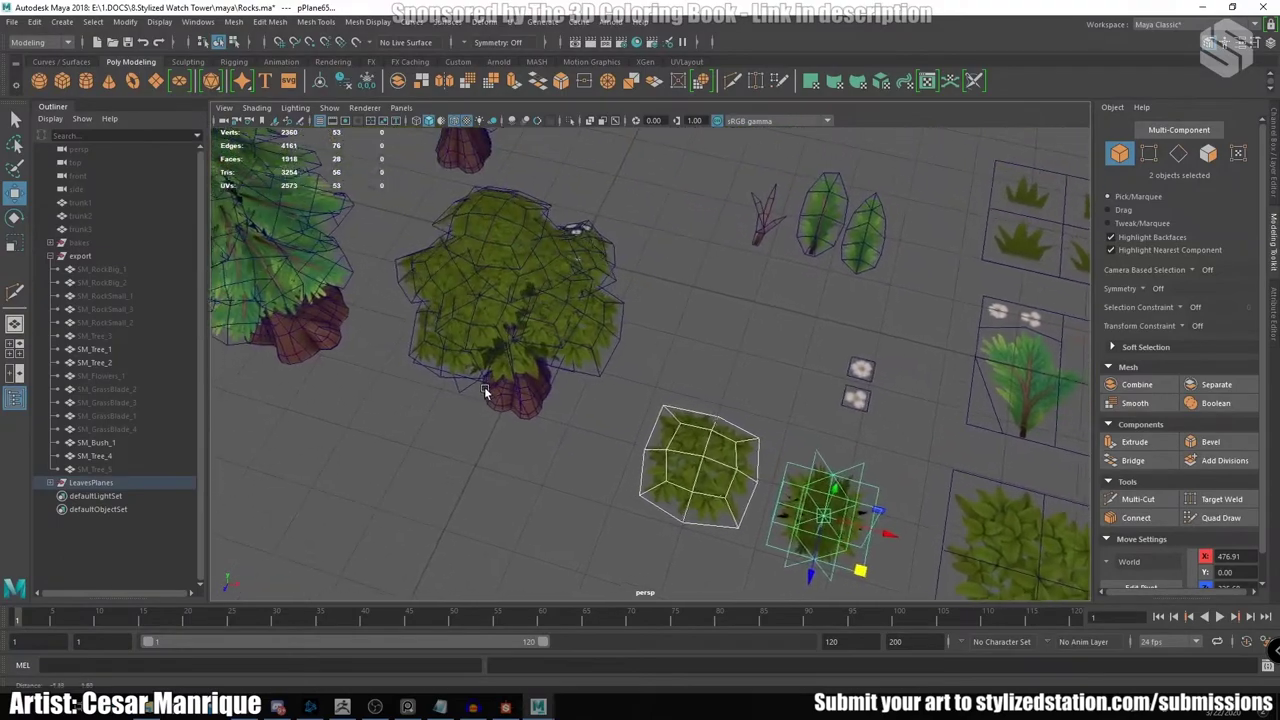
# Clear the selection and examine how the leaf clusters are arranged around the broadleaf tree's trunk.
pyautogui.keyDown('alt'); pyautogui.moveTo(485, 389); pyautogui.dragTo(522, 362); pyautogui.keyUp('alt')
pyautogui.keyDown('alt'); pyautogui.moveTo(522, 362); pyautogui.dragTo(604, 418, button='right'); pyautogui.keyUp('alt')
pyautogui.keyDown('alt'); pyautogui.moveTo(604, 418); pyautogui.dragTo(624, 362); pyautogui.keyUp('alt')
pyautogui.click(735, 302)
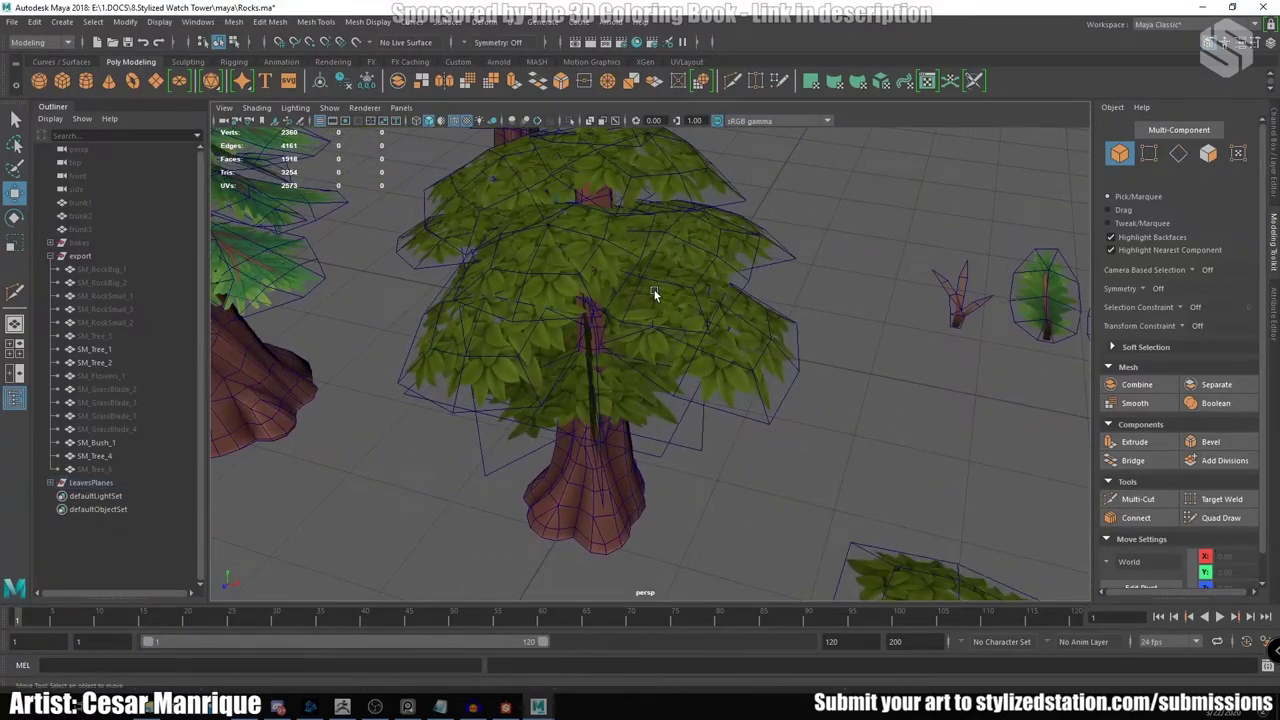
pyautogui.keyDown('alt'); pyautogui.moveTo(655, 295); pyautogui.dragTo(600, 300); pyautogui.keyUp('alt')
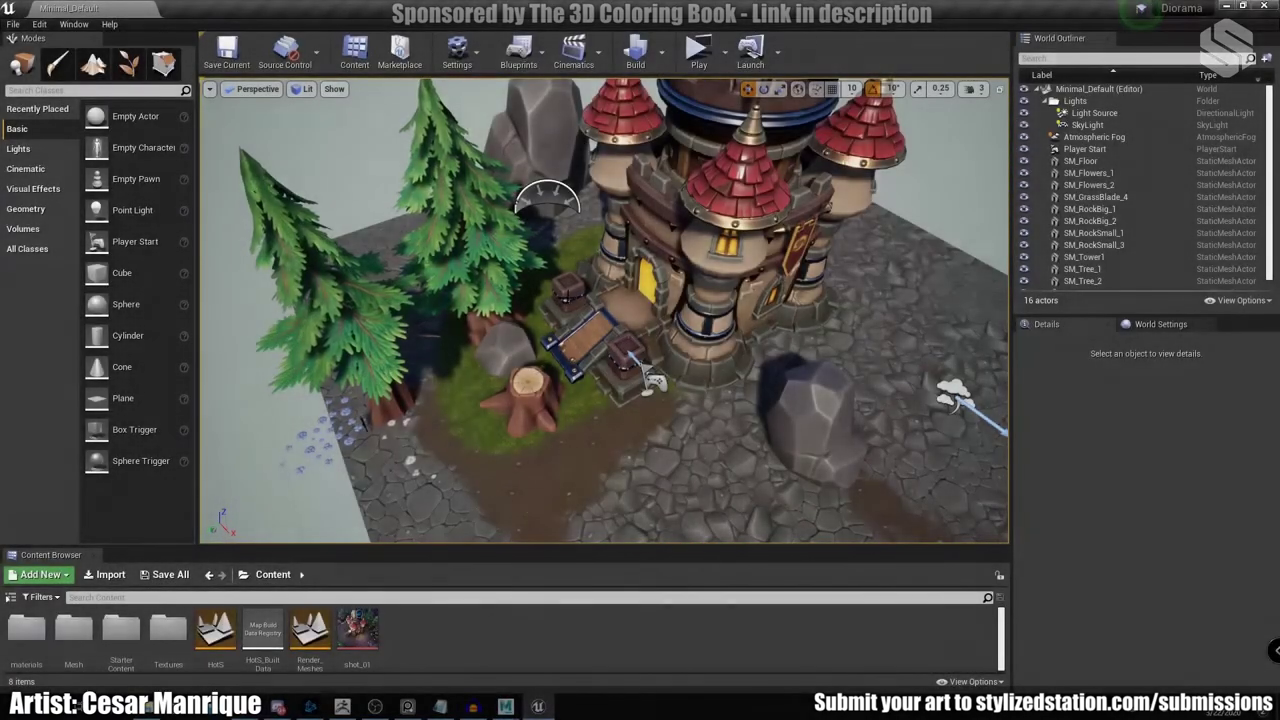
# Switch to Unreal Engine, open the materials folder and select M_BaseMaterial, M_Floor and M_Leaves for review.
pyautogui.moveTo(604, 310); pyautogui.dragTo(680, 332, button='right')
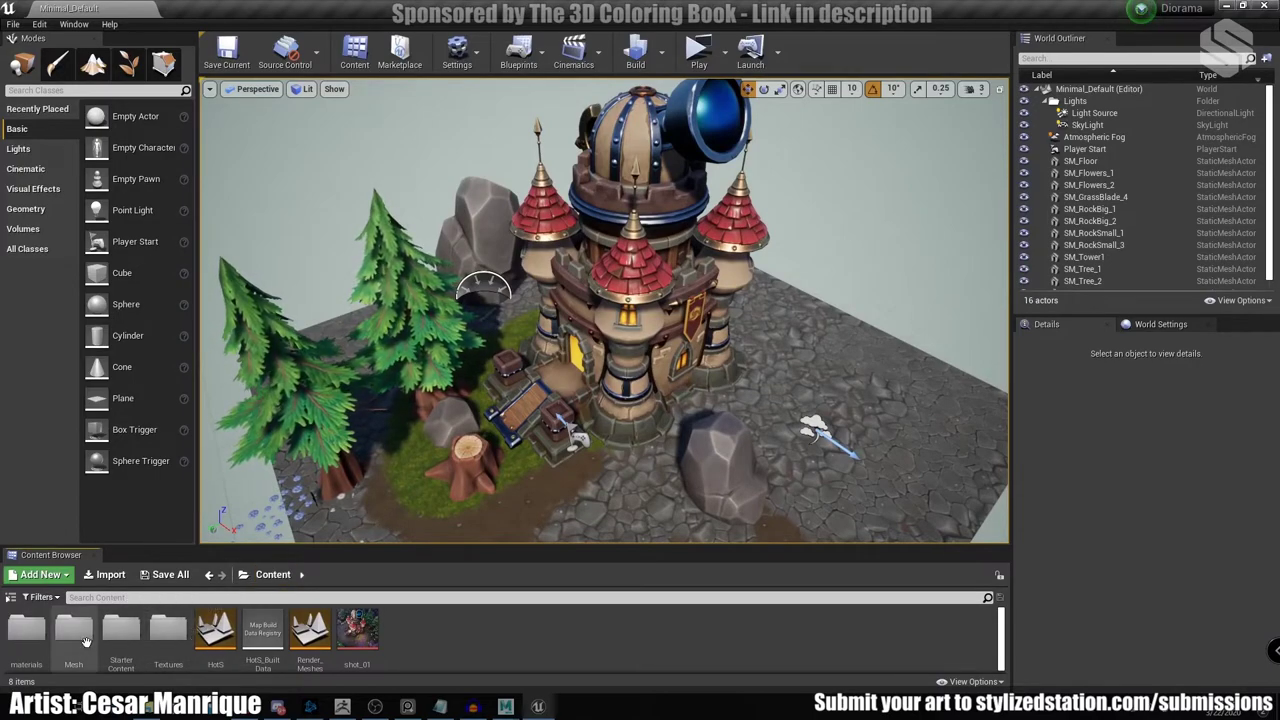
pyautogui.doubleClick(26, 628)
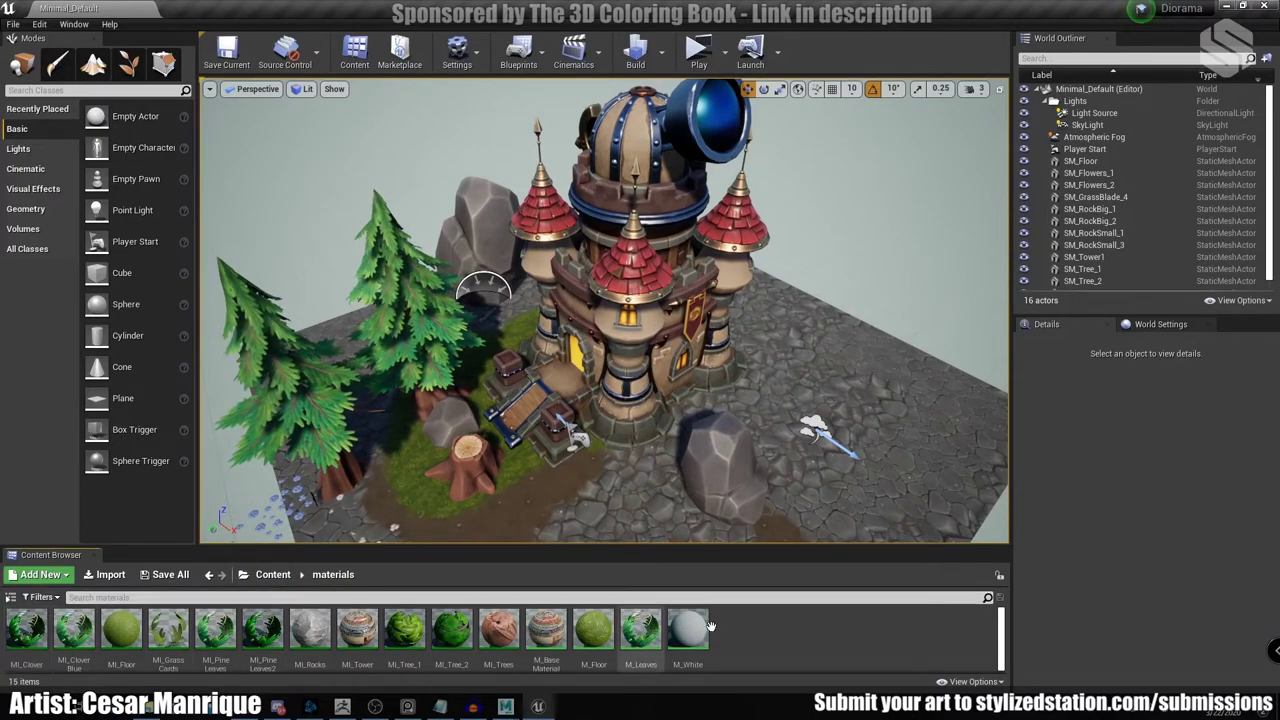
pyautogui.moveTo(750, 545); pyautogui.dragTo(750, 522)
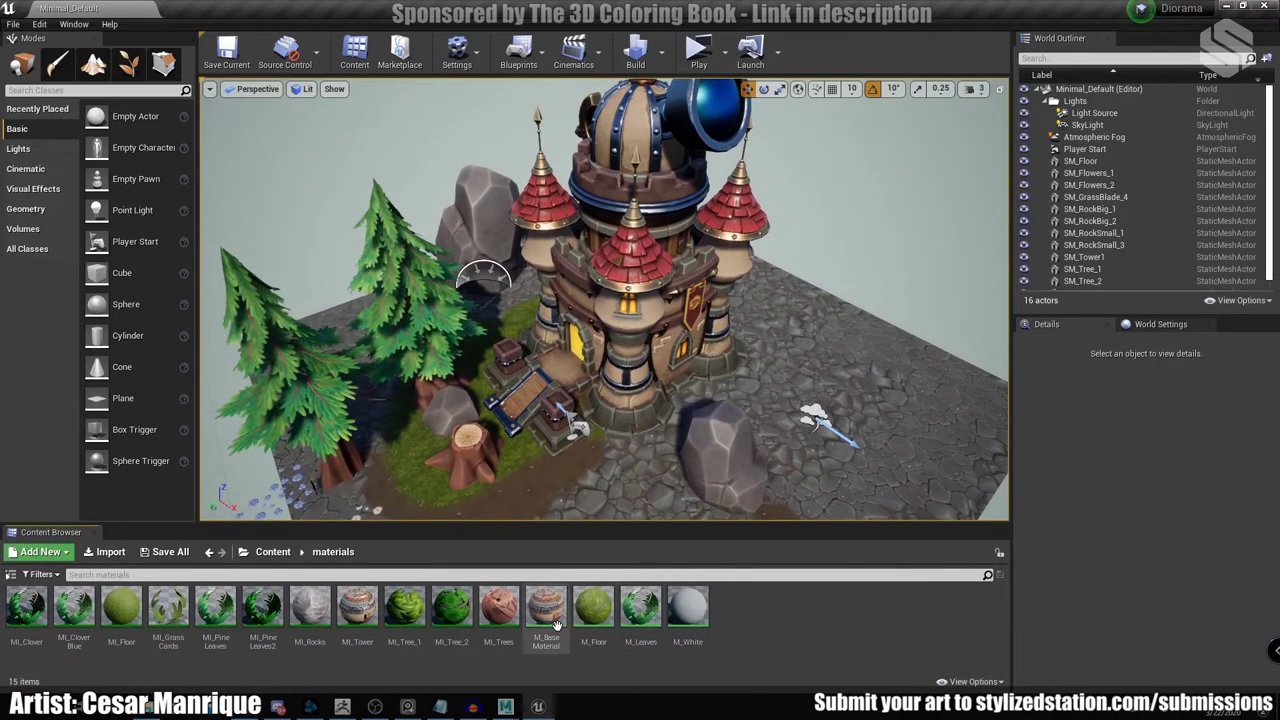
pyautogui.moveTo(548, 623)
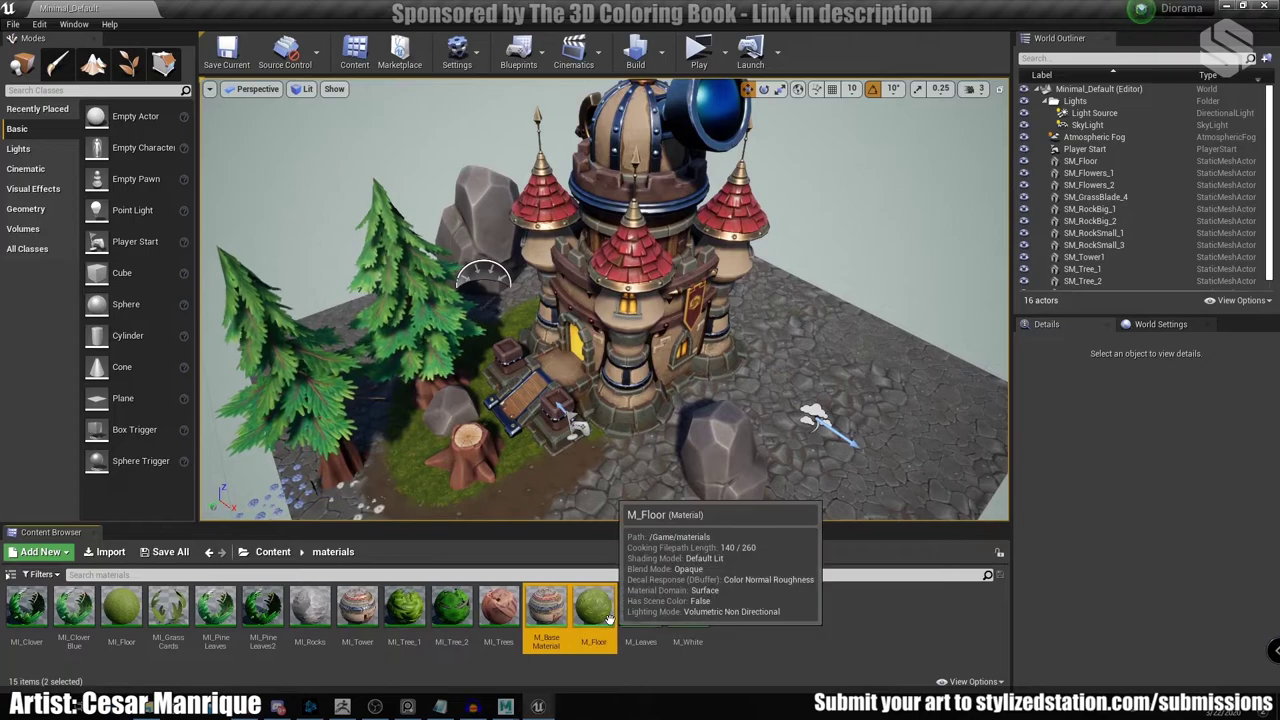
pyautogui.keyDown('shift'); pyautogui.click(648, 621); pyautogui.keyUp('shift')
pyautogui.moveTo(544, 620)
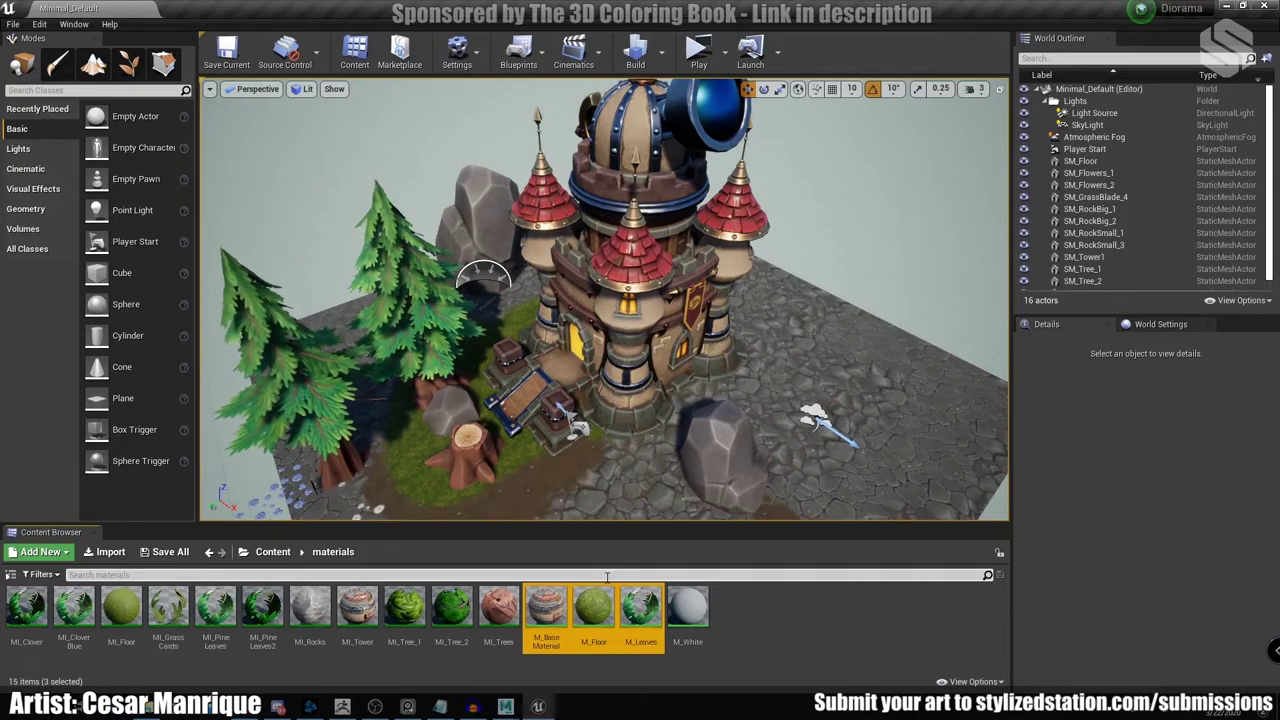
pyautogui.moveTo(630, 607)
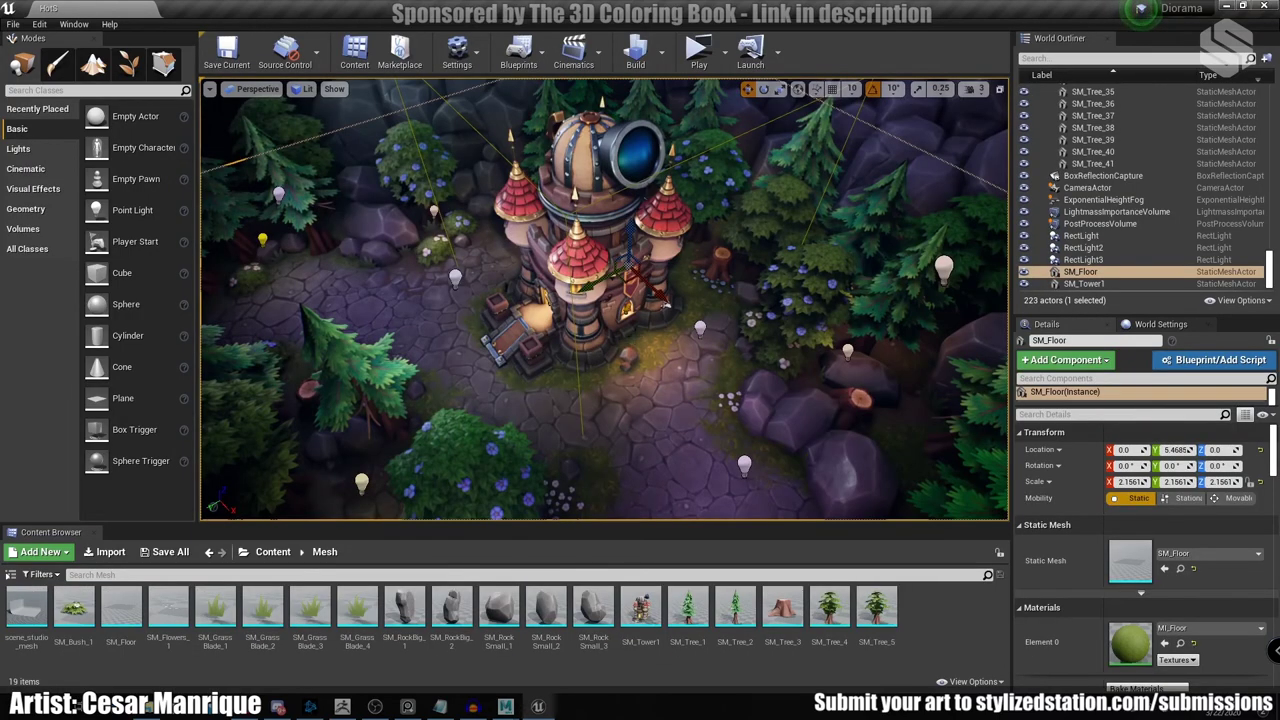
# Try placing SM_Tree_1 and SM_Tree_2 in front of the tower in the HotS level, and undo both placements.
pyautogui.scroll(5, 643, 338)
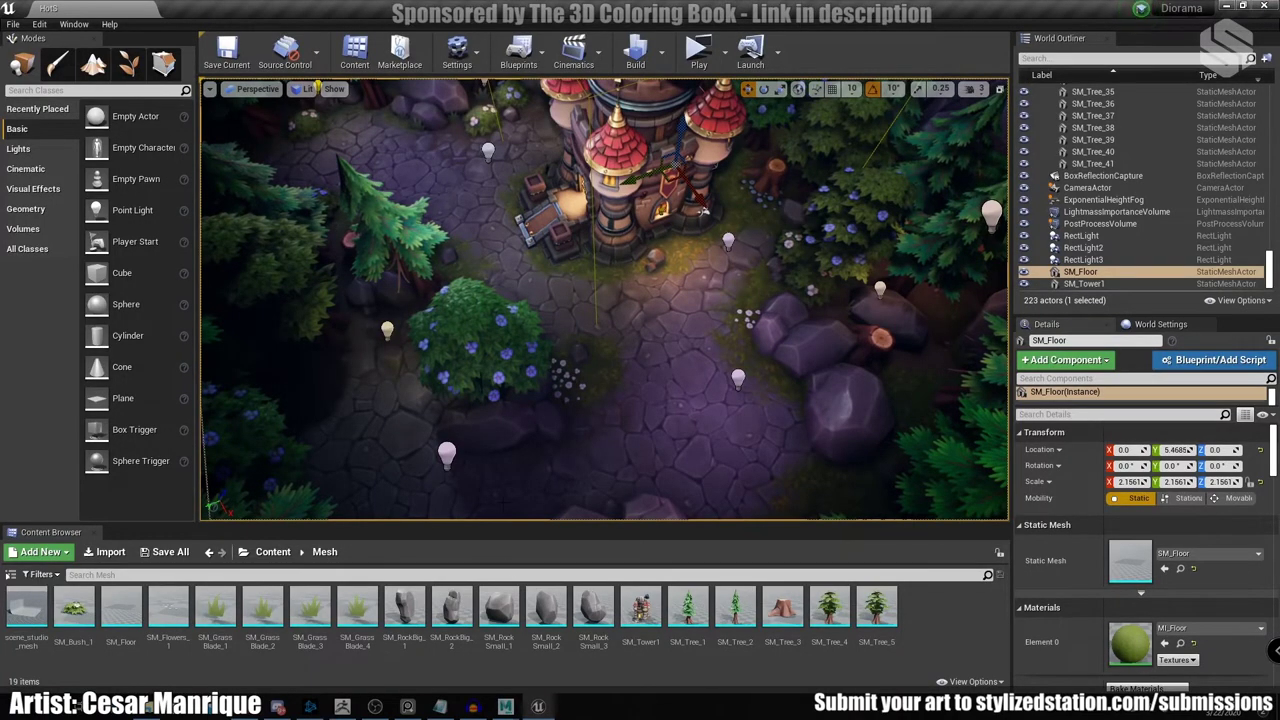
pyautogui.moveTo(664, 420); pyautogui.dragTo(664, 330, button='right')
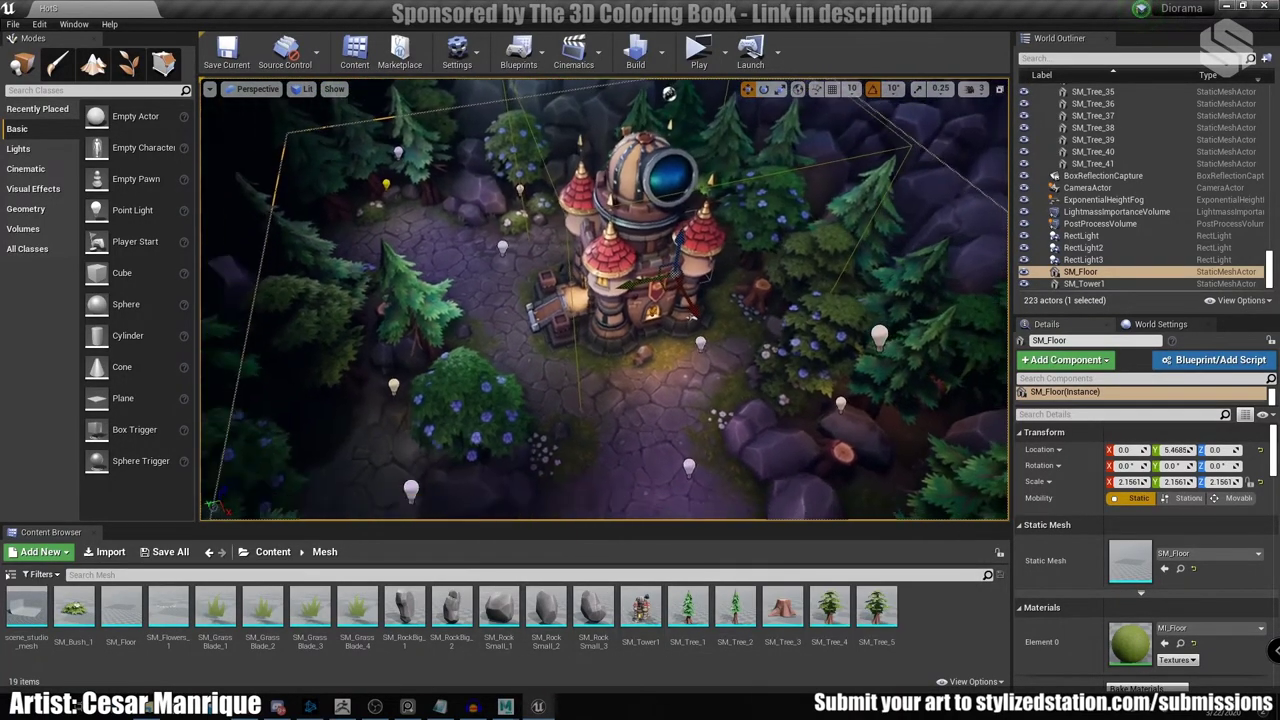
pyautogui.moveTo(735, 605); pyautogui.dragTo(632, 420)
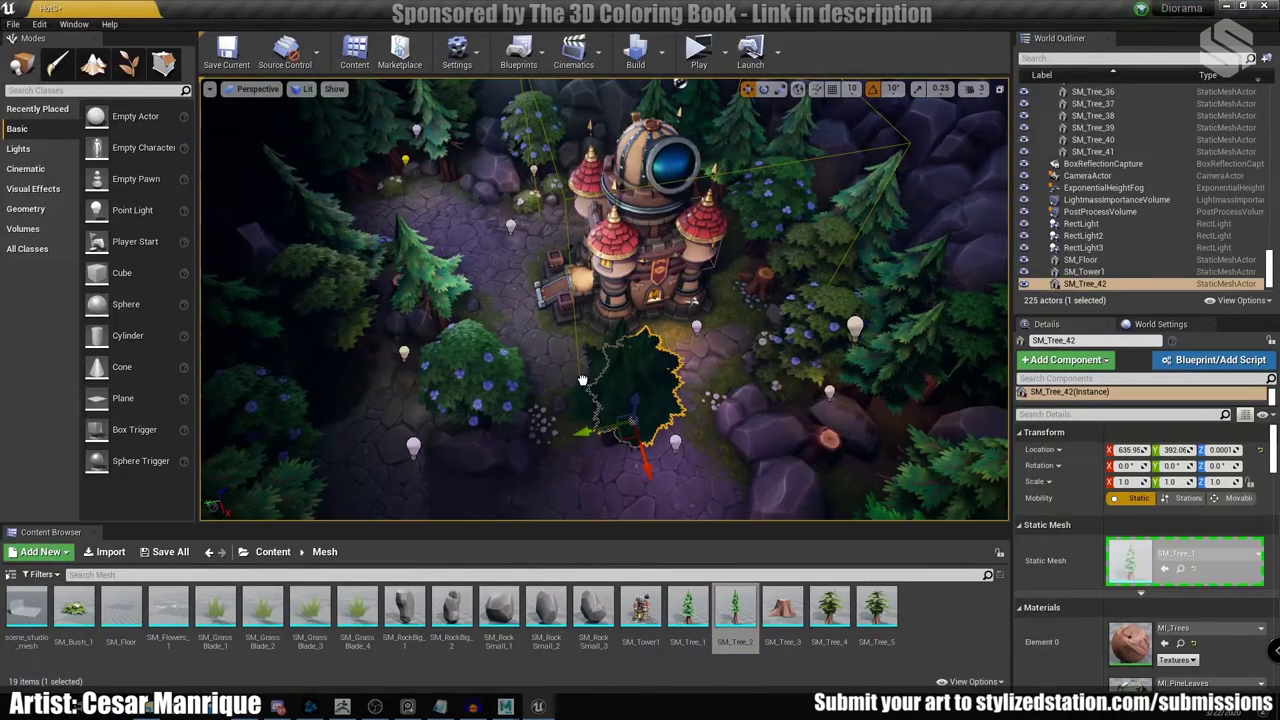
pyautogui.moveTo(583, 380); pyautogui.dragTo(554, 374)
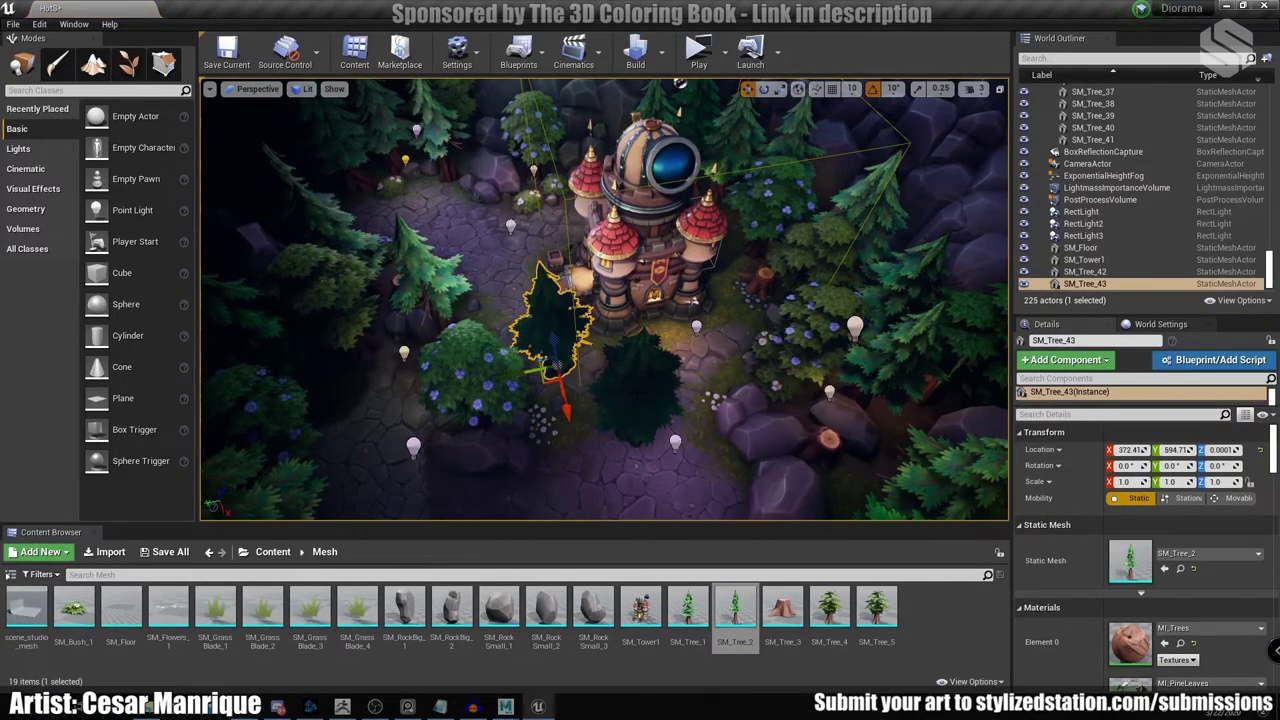
pyautogui.hotkey('ctrl', 'z')
pyautogui.hotkey('ctrl', 'z')
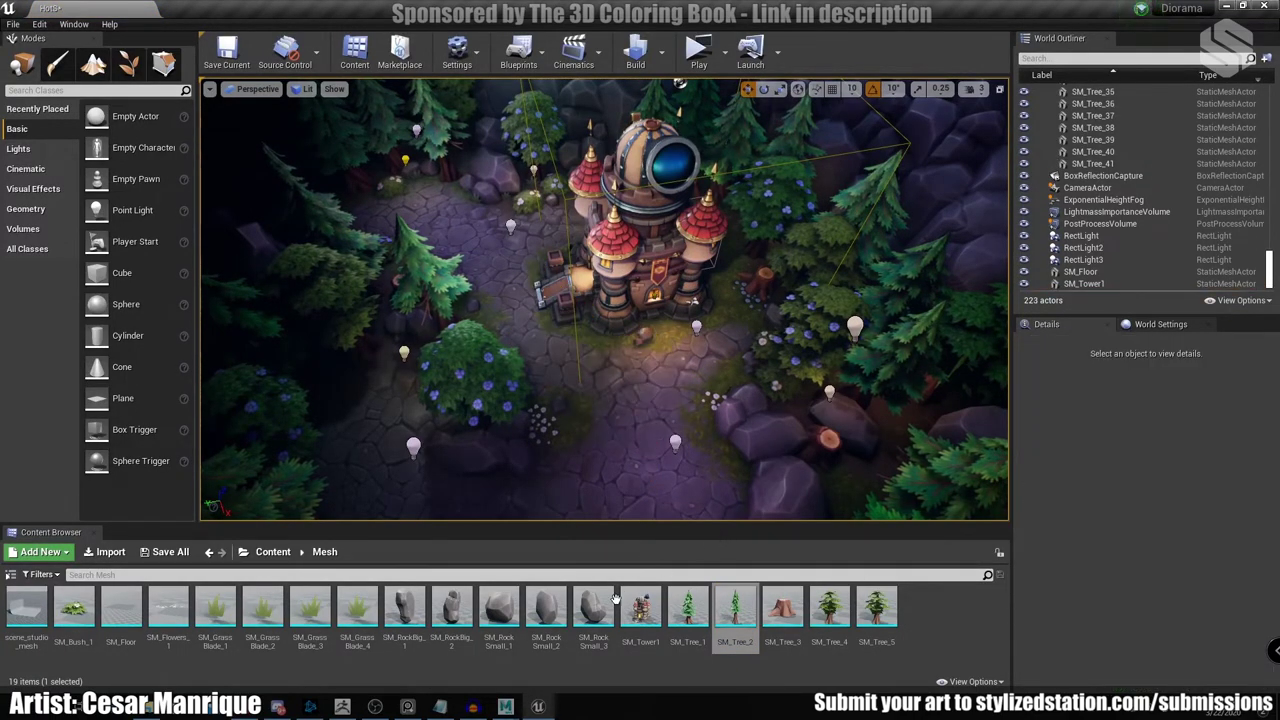
# Select individual SM_RockBig meshes and the tower, and examine how the rock wall encloses the diorama.
pyautogui.moveTo(583, 324); pyautogui.dragTo(712, 222, button='right')
pyautogui.click(768, 283)
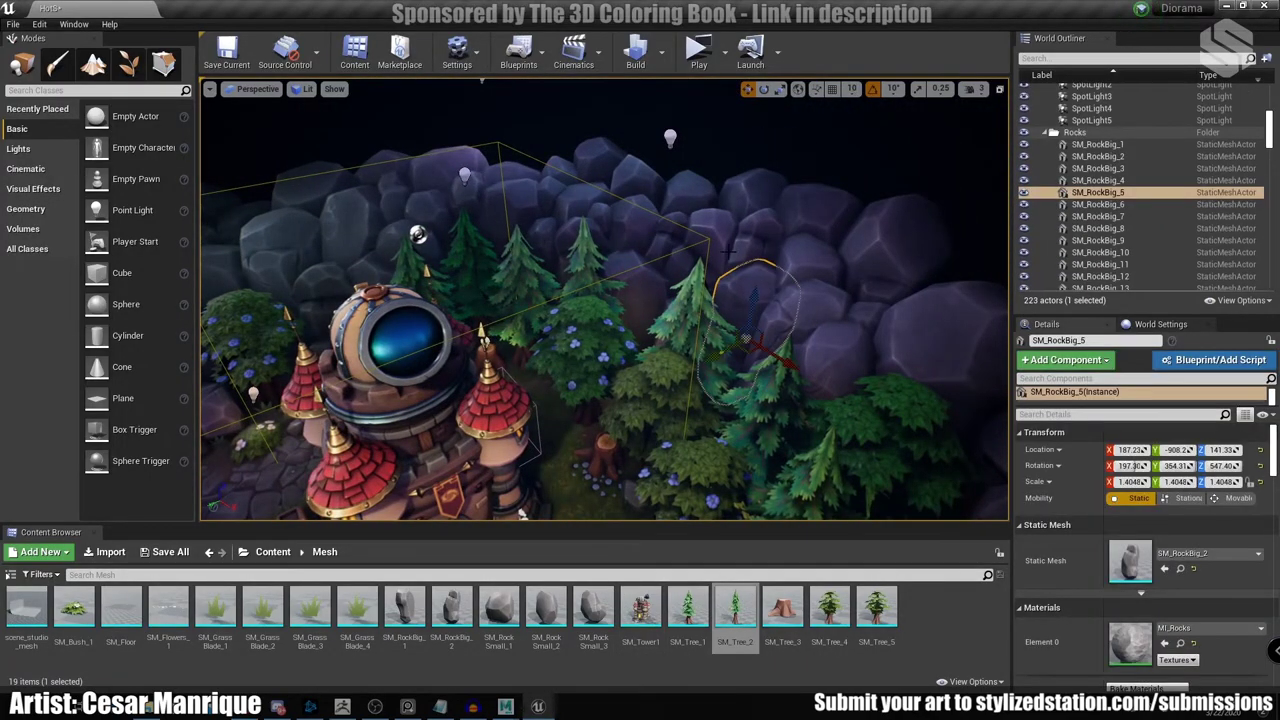
pyautogui.click(484, 352)
pyautogui.moveTo(484, 352); pyautogui.dragTo(445, 320, button='right')
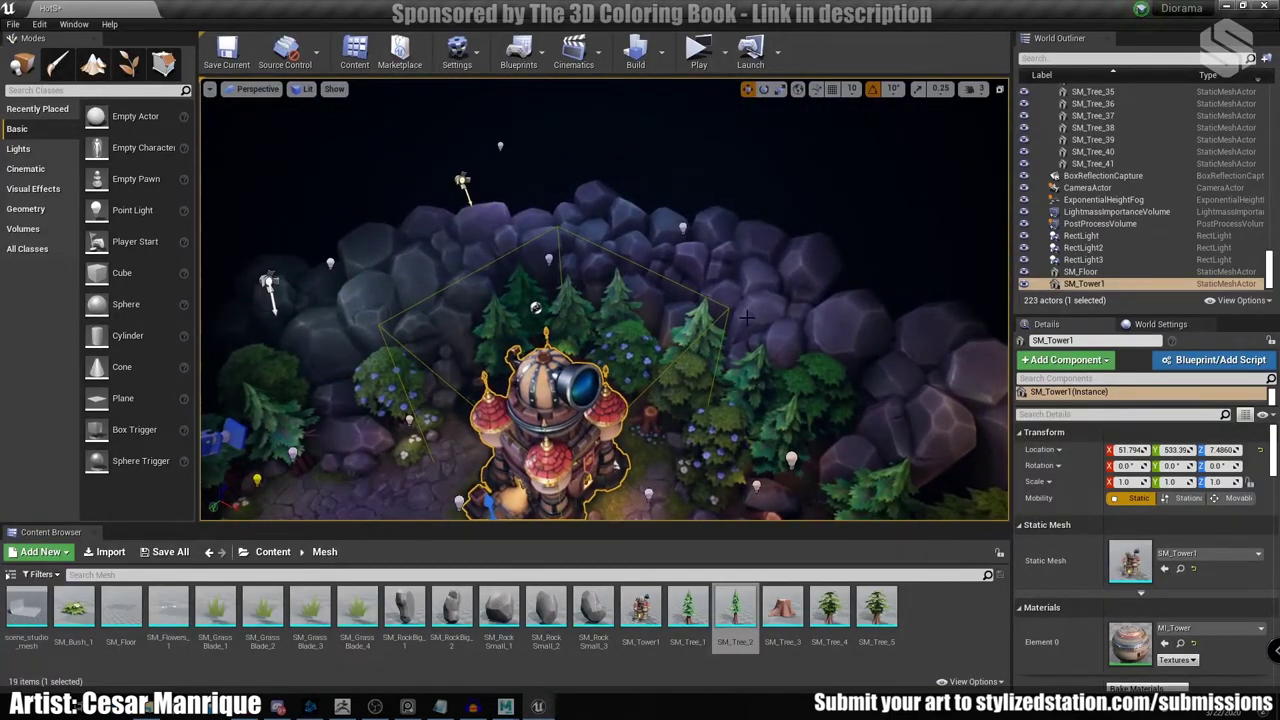
pyautogui.click(762, 314)
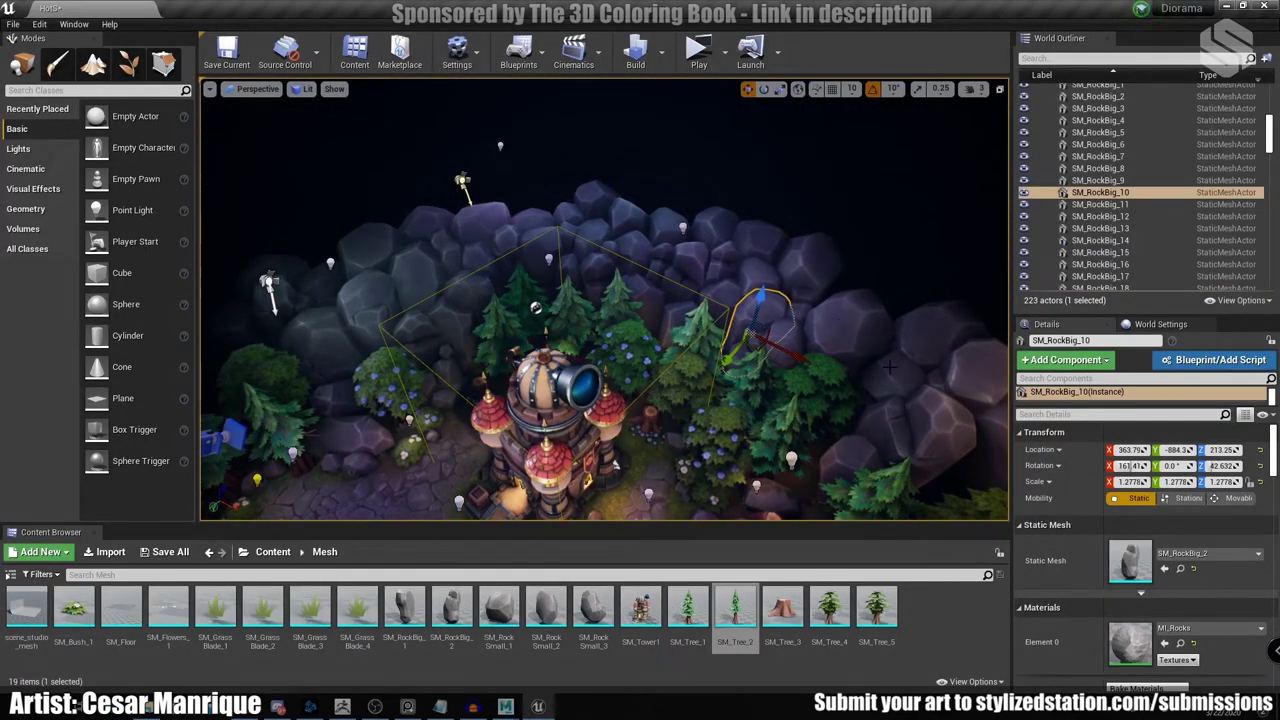
pyautogui.moveTo(614, 327); pyautogui.dragTo(596, 406, button='right')
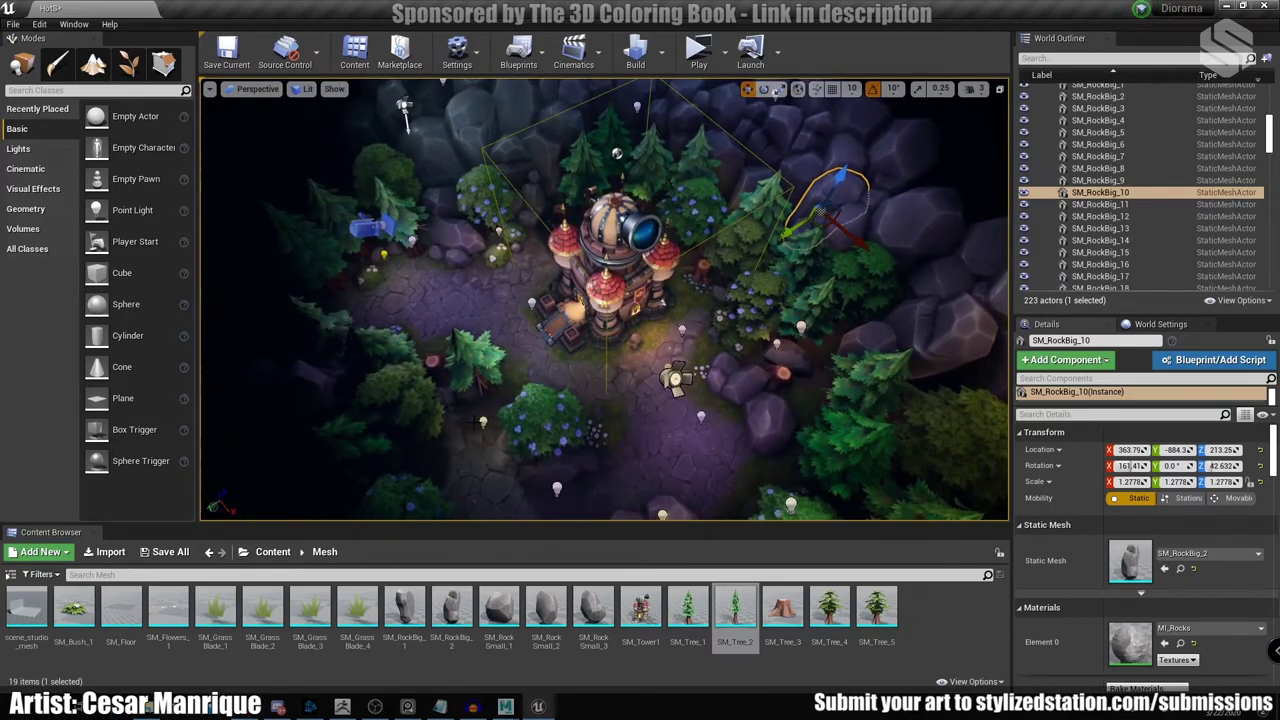
# Show the level viewport full screen in Unlit mode and examine the whole diorama's layout from above.
pyautogui.moveTo(604, 320); pyautogui.dragTo(600, 326, button='right')
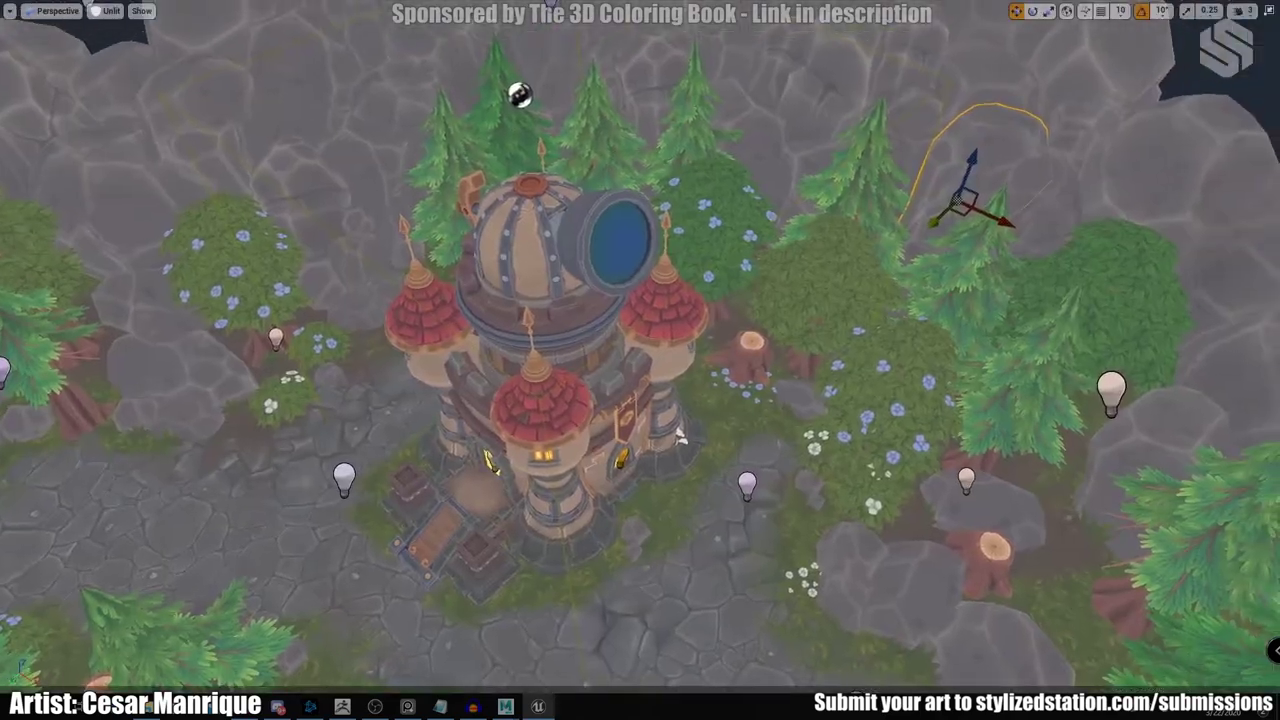
pyautogui.moveTo(640, 360); pyautogui.dragTo(638, 410, button='right')
pyautogui.moveTo(794, 277); pyautogui.dragTo(820, 277, button='right')
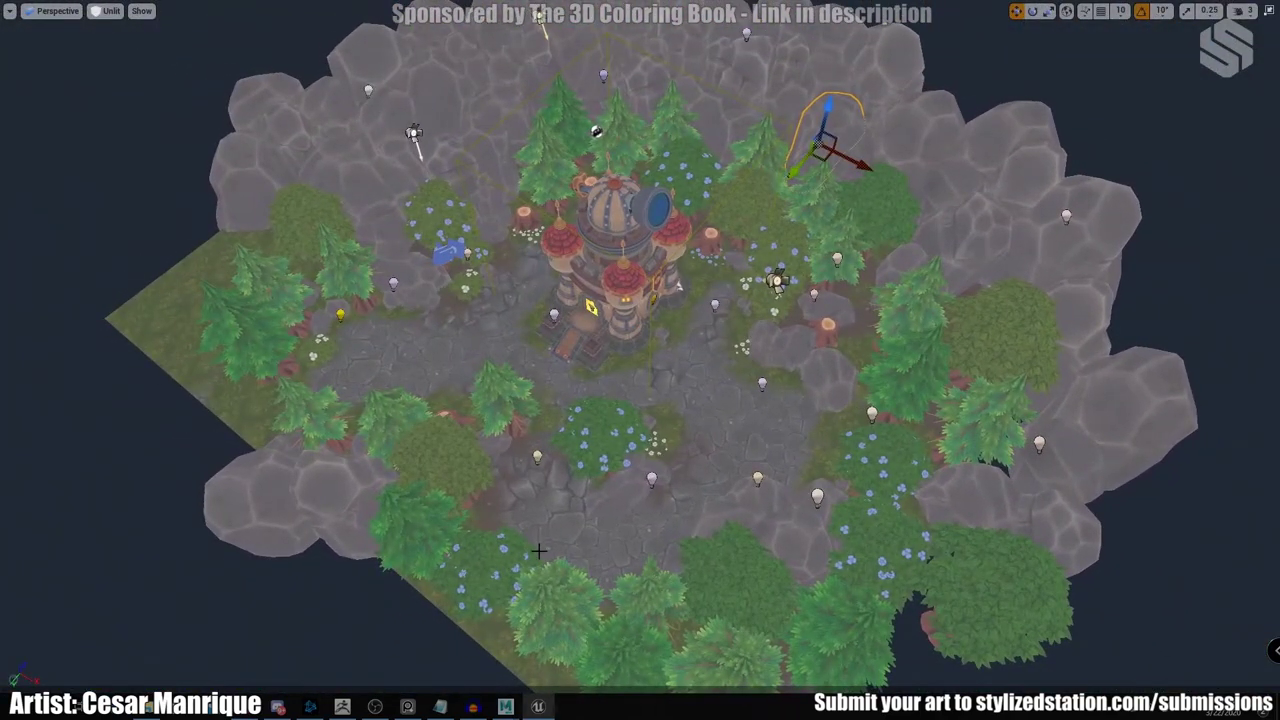
pyautogui.moveTo(392, 362); pyautogui.dragTo(428, 332, button='right')
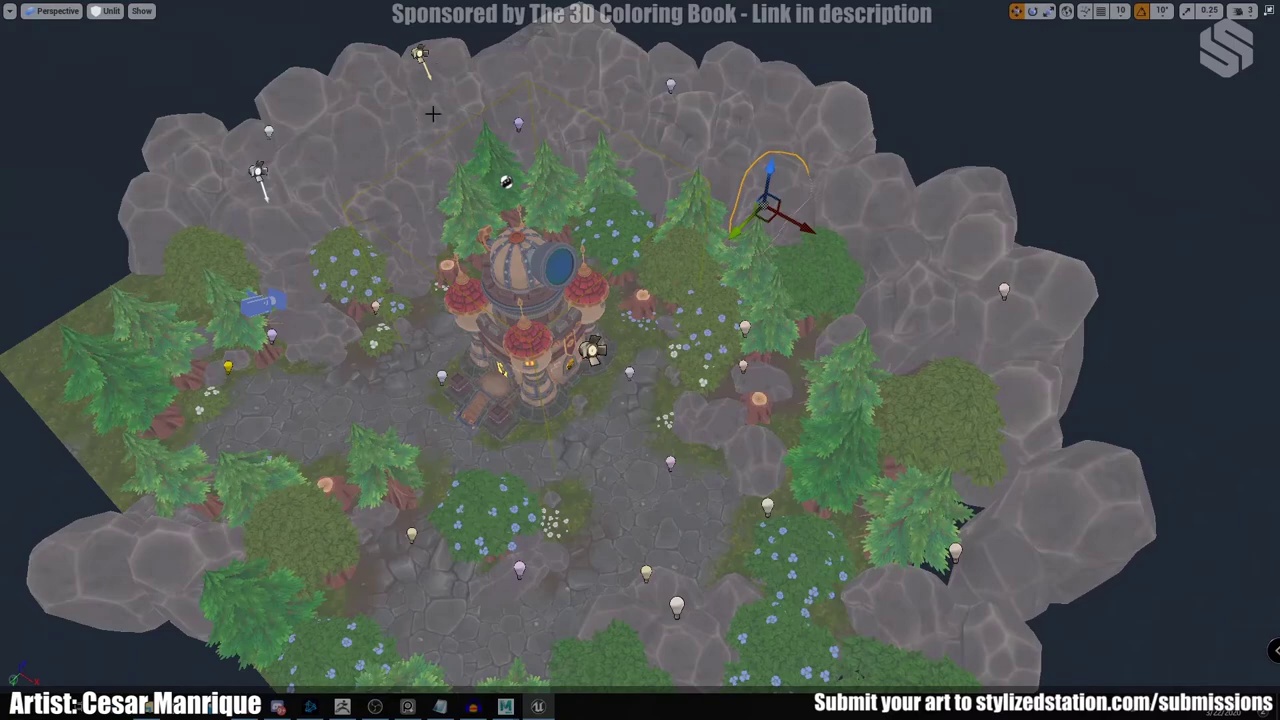
pyautogui.moveTo(686, 286); pyautogui.dragTo(705, 143, button='right')
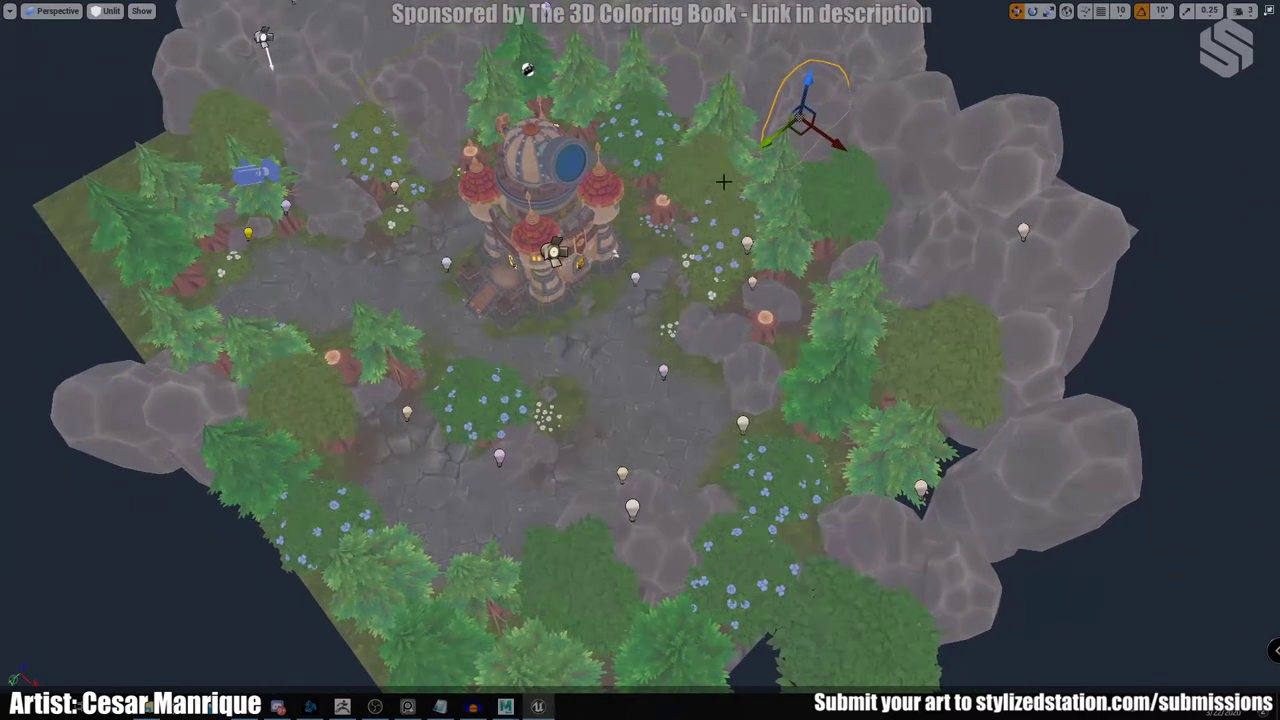
# Examine the unlit textures of the stone paths, foliage and tower up close from several sides.
pyautogui.press('w')
pyautogui.moveTo(426, 267); pyautogui.dragTo(429, 374, button='right')
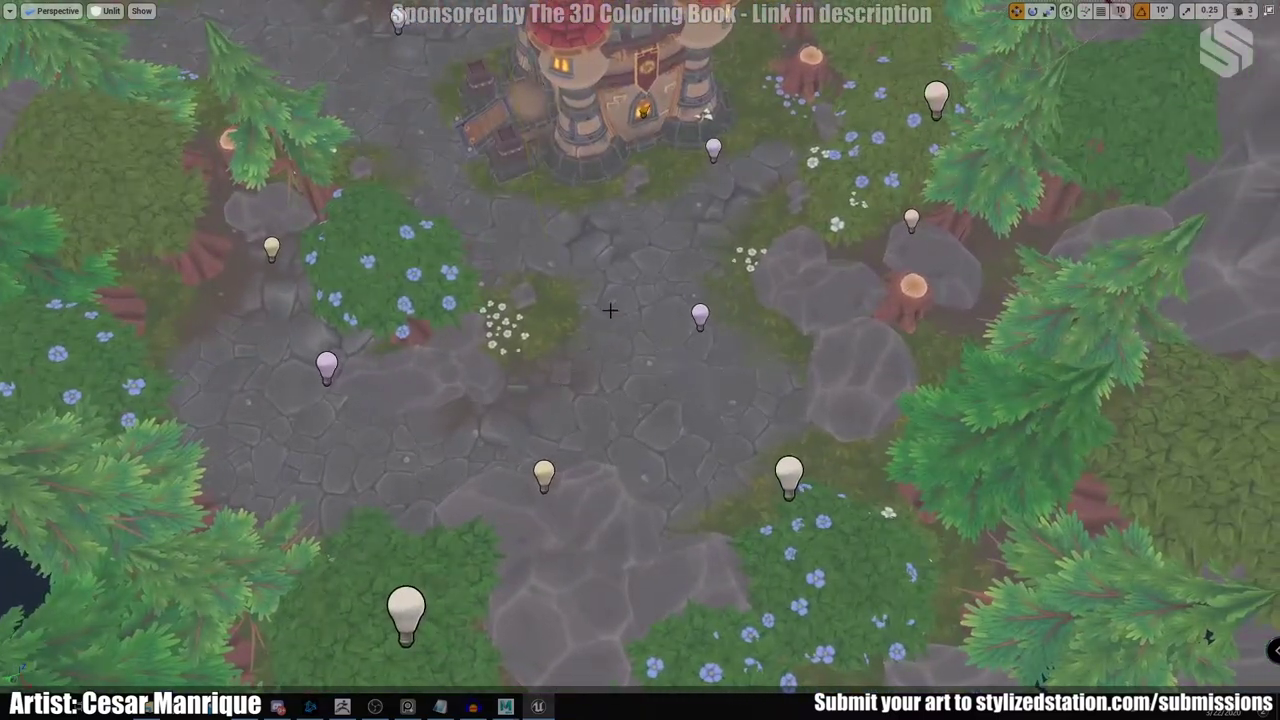
pyautogui.click(609, 309)
pyautogui.moveTo(609, 309); pyautogui.dragTo(650, 262, button='right')
pyautogui.press('a')
pyautogui.press('s')
pyautogui.moveTo(565, 240)
pyautogui.mouseDown(button='right')
pyautogui.moveTo(560, 251)
pyautogui.moveTo(577, 257)
pyautogui.mouseUp(button='right')
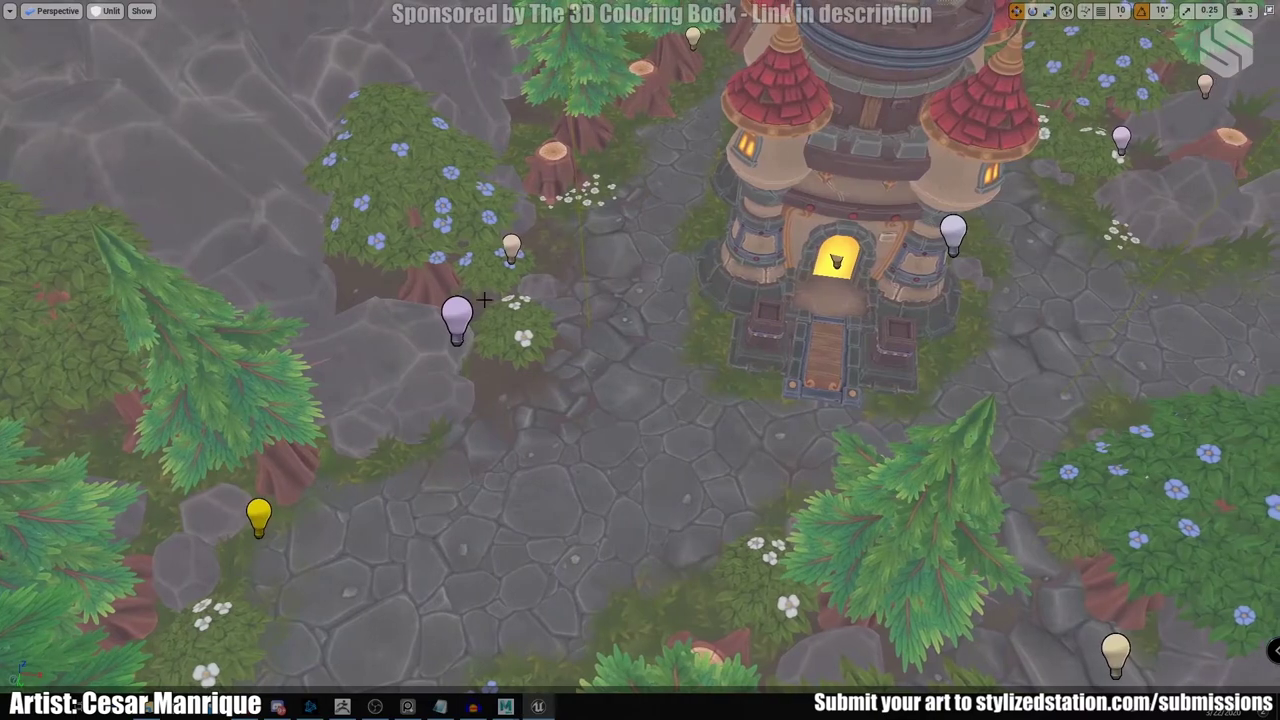
pyautogui.press('d')
pyautogui.moveTo(486, 300); pyautogui.dragTo(420, 232, button='right')
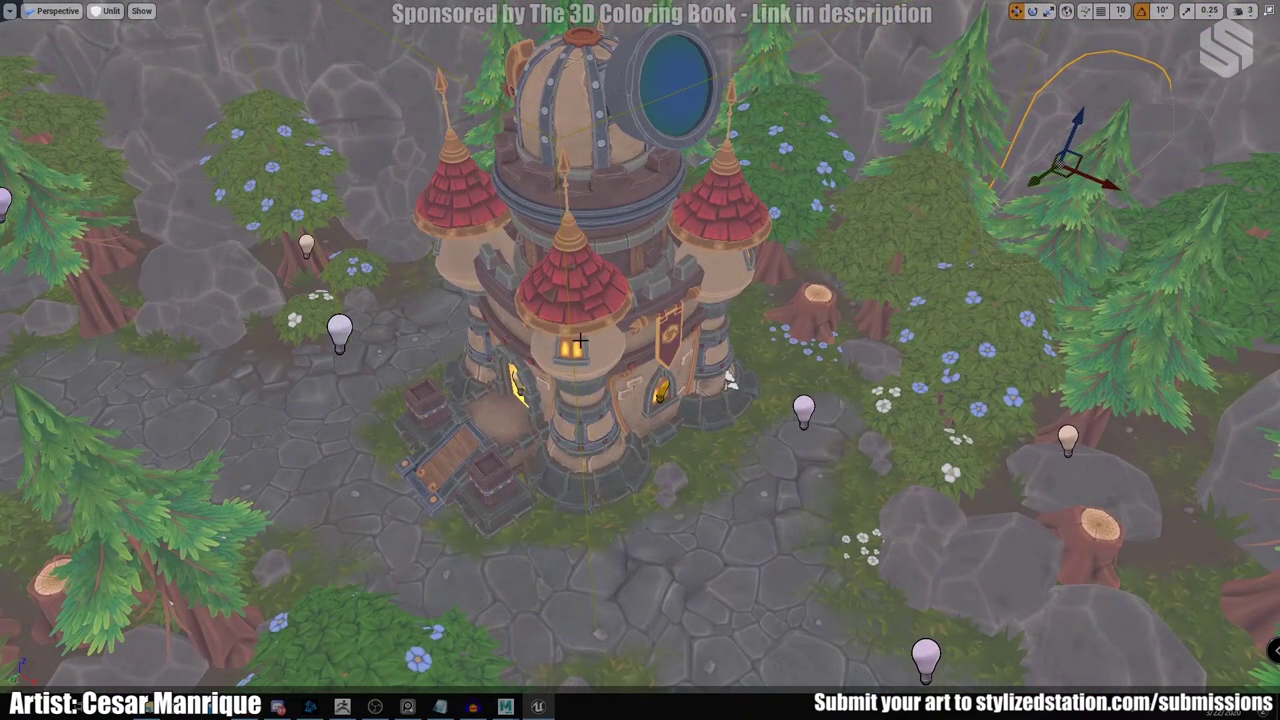
pyautogui.moveTo(579, 341); pyautogui.dragTo(330, 193, button='right')
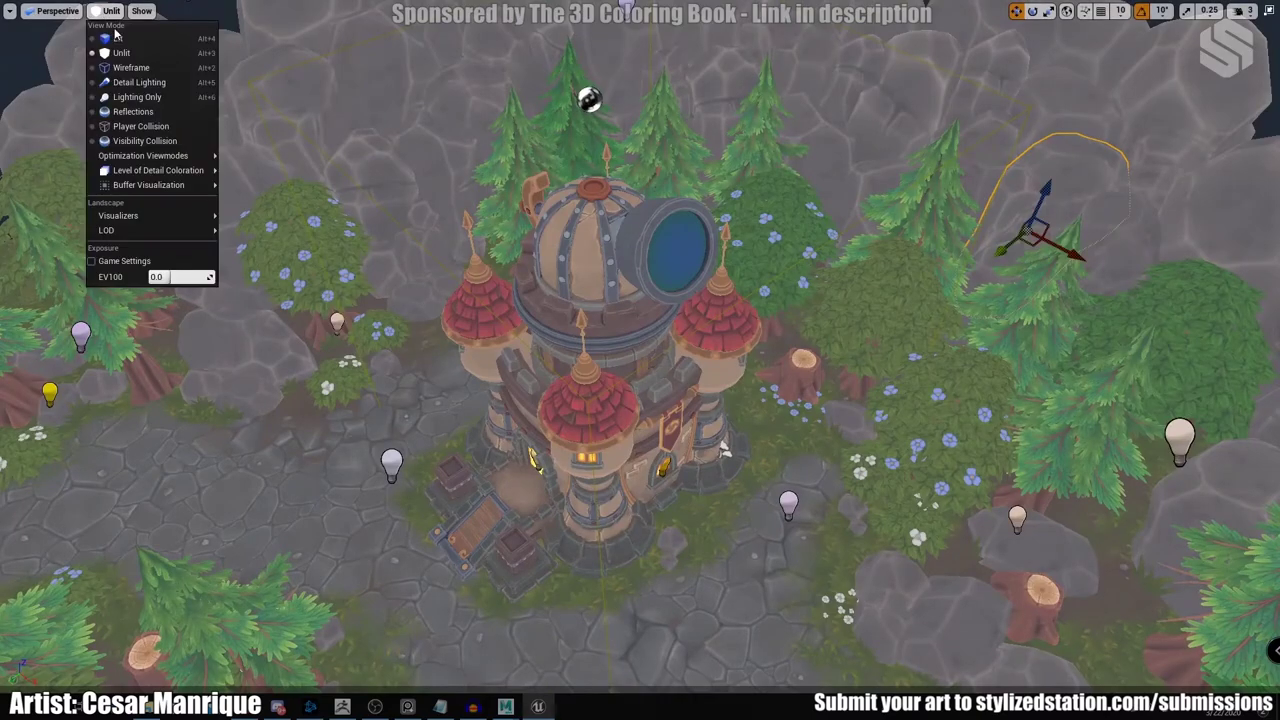
# Return the viewport to Lit mode and examine the lighting on the rock wall, trees, and stone floor around the tower.
pyautogui.click(115, 37)
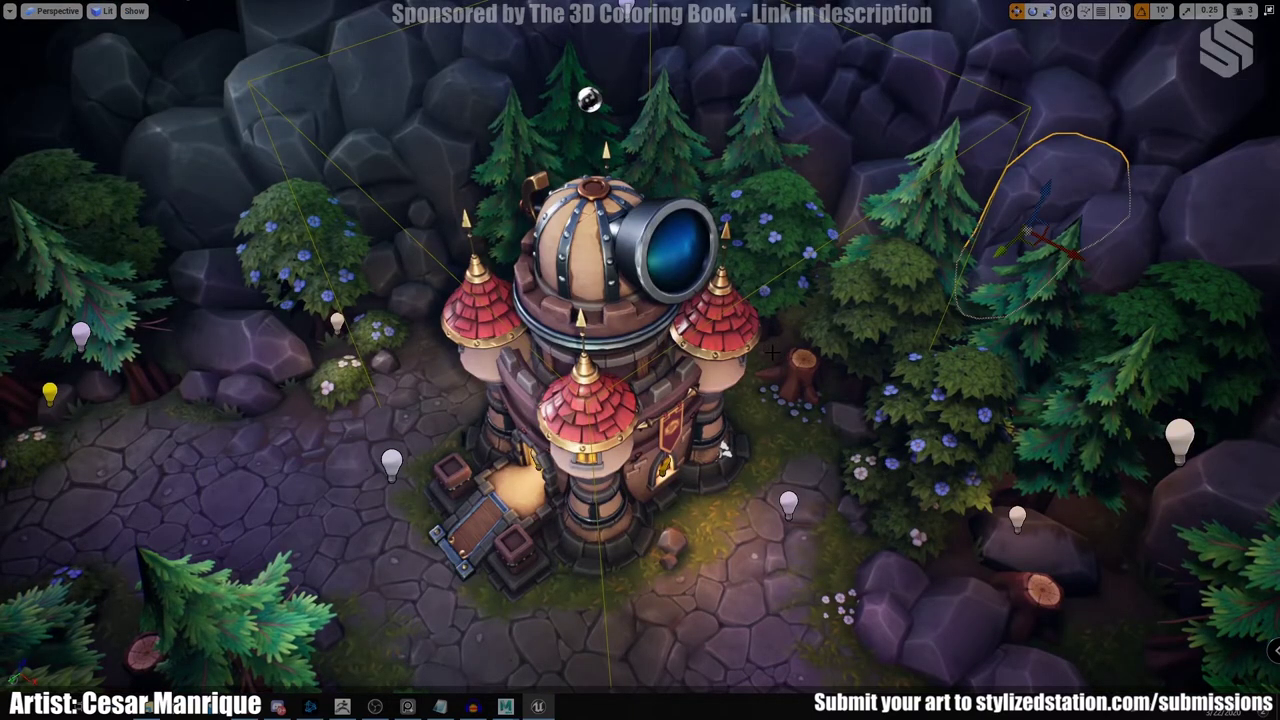
pyautogui.moveTo(748, 341); pyautogui.dragTo(778, 307, button='right')
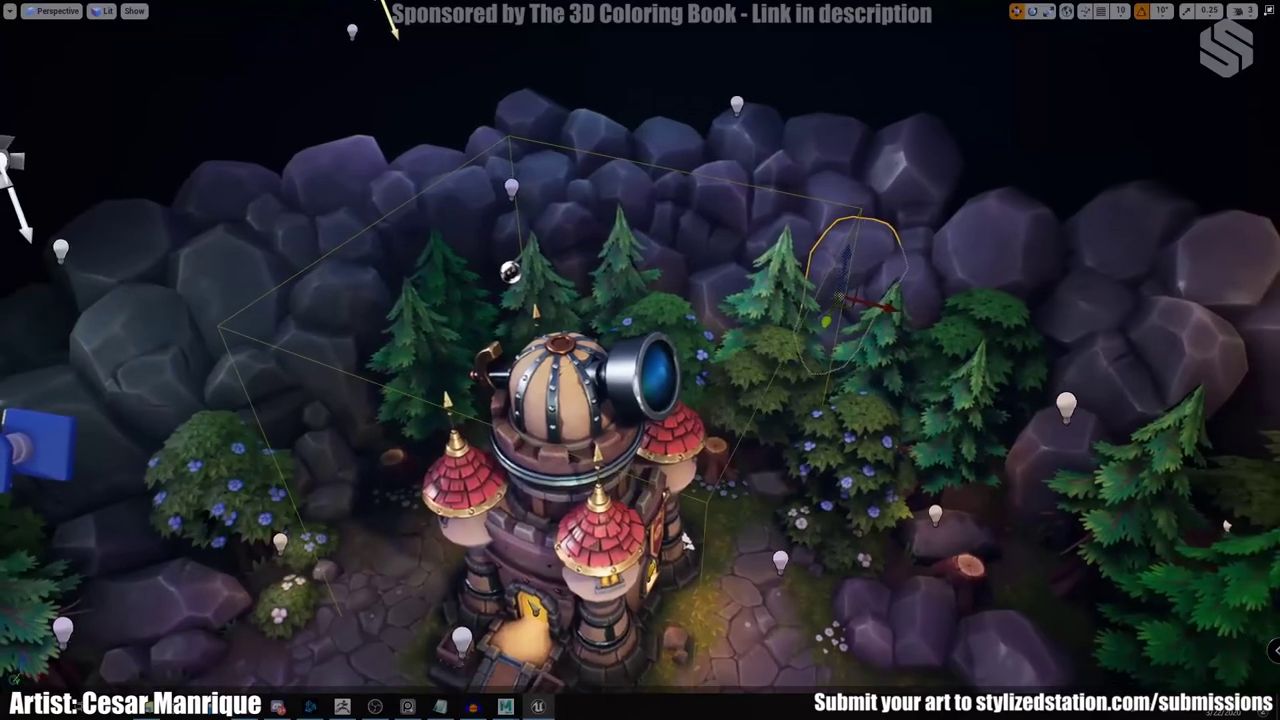
pyautogui.moveTo(304, 170); pyautogui.dragTo(186, 224, button='right')
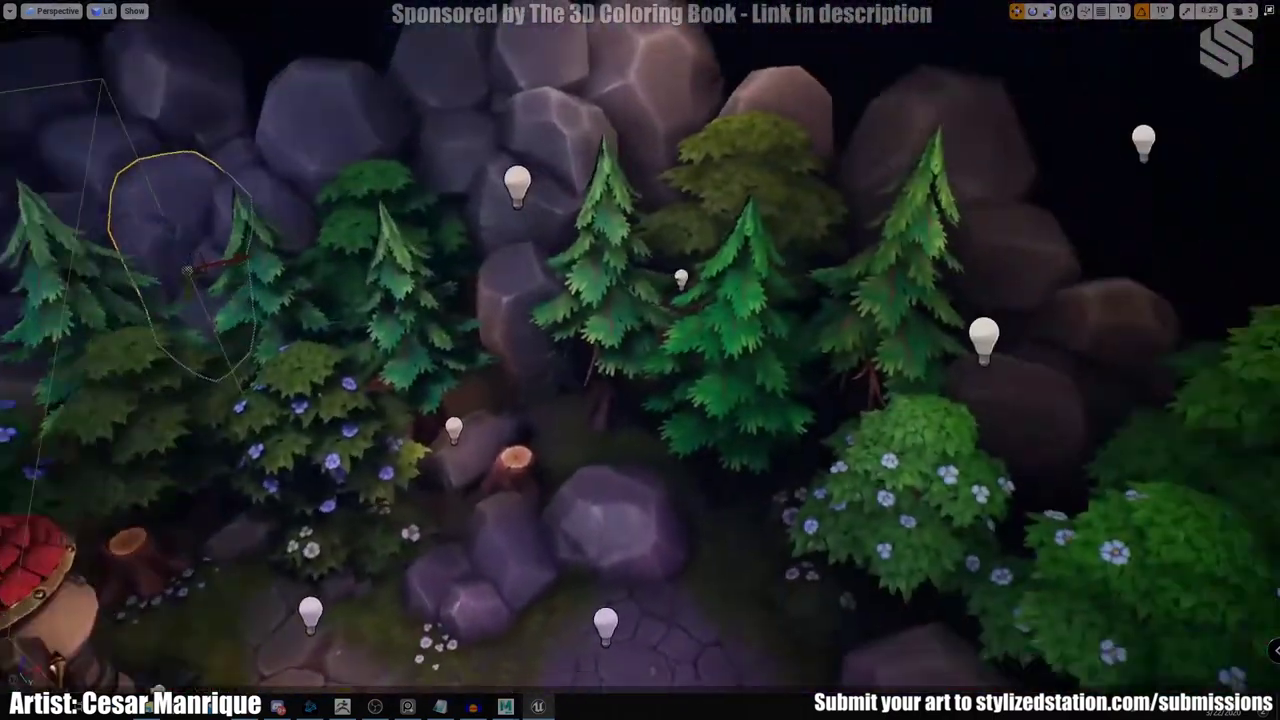
pyautogui.moveTo(608, 229)
pyautogui.mouseDown(button='right')
pyautogui.moveTo(685, 234)
pyautogui.moveTo(690, 182)
pyautogui.moveTo(608, 229)
pyautogui.mouseUp(button='right')
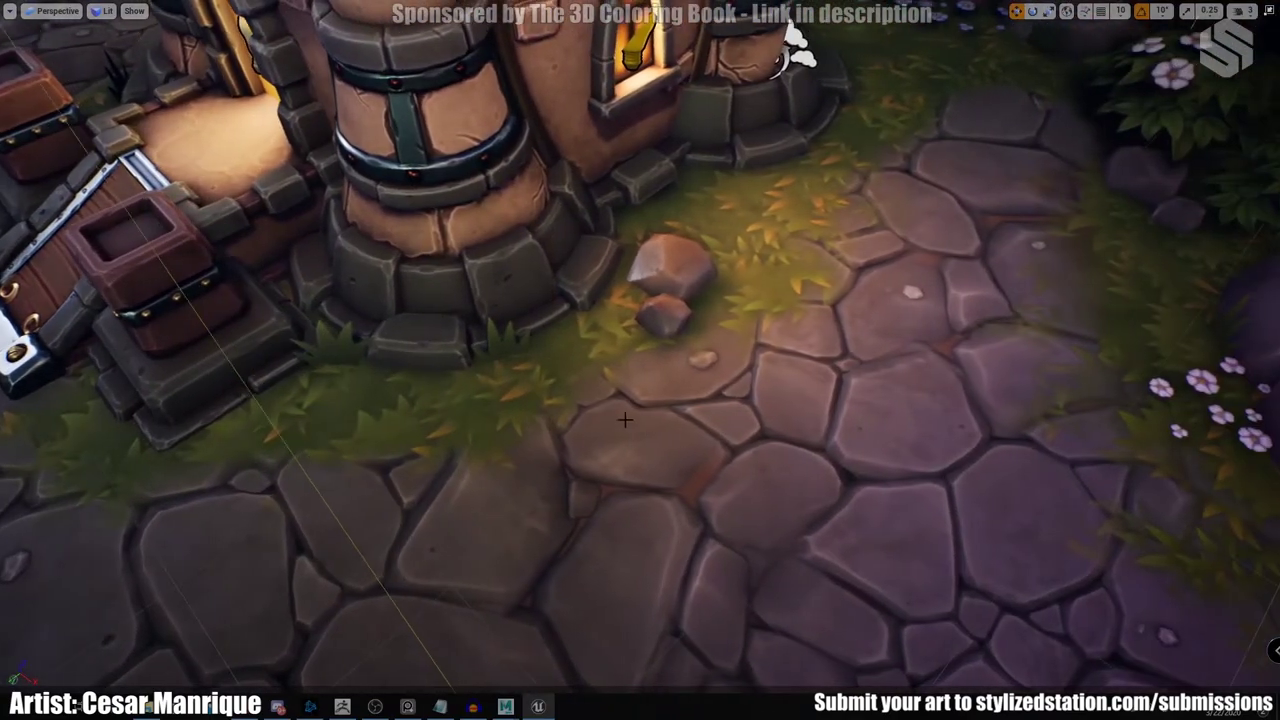
pyautogui.moveTo(625, 420); pyautogui.dragTo(800, 408, button='right')
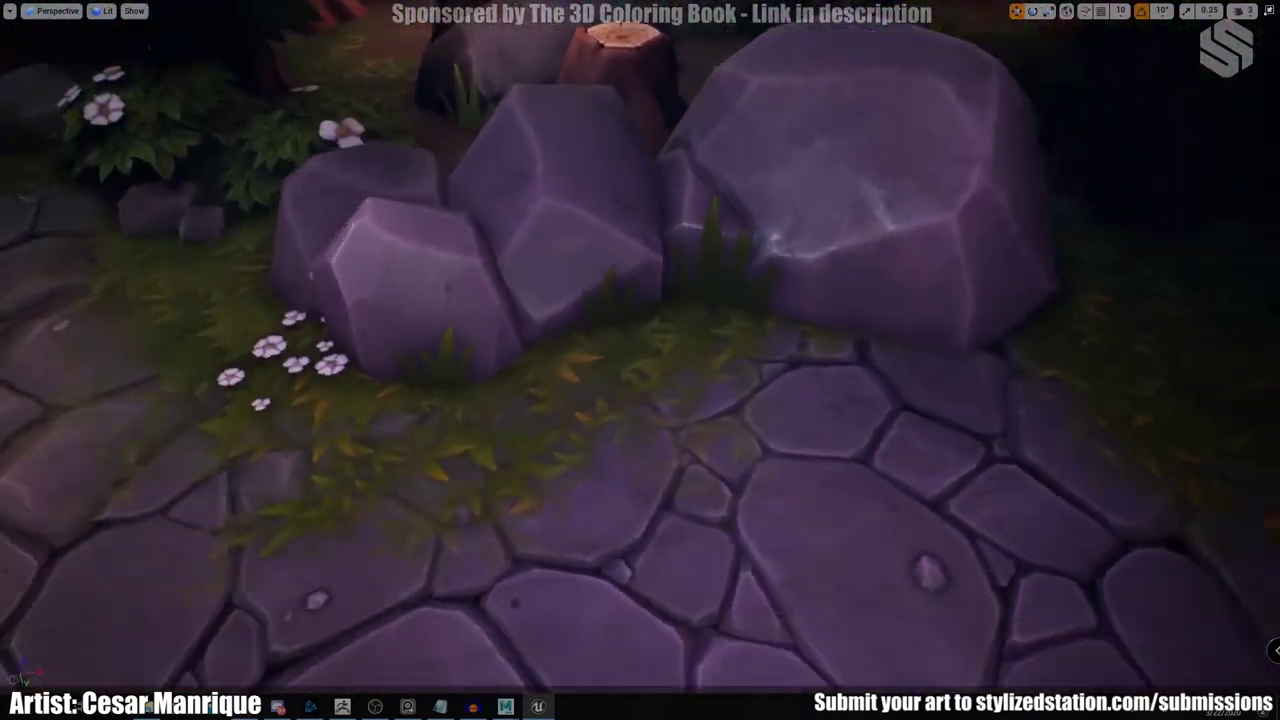